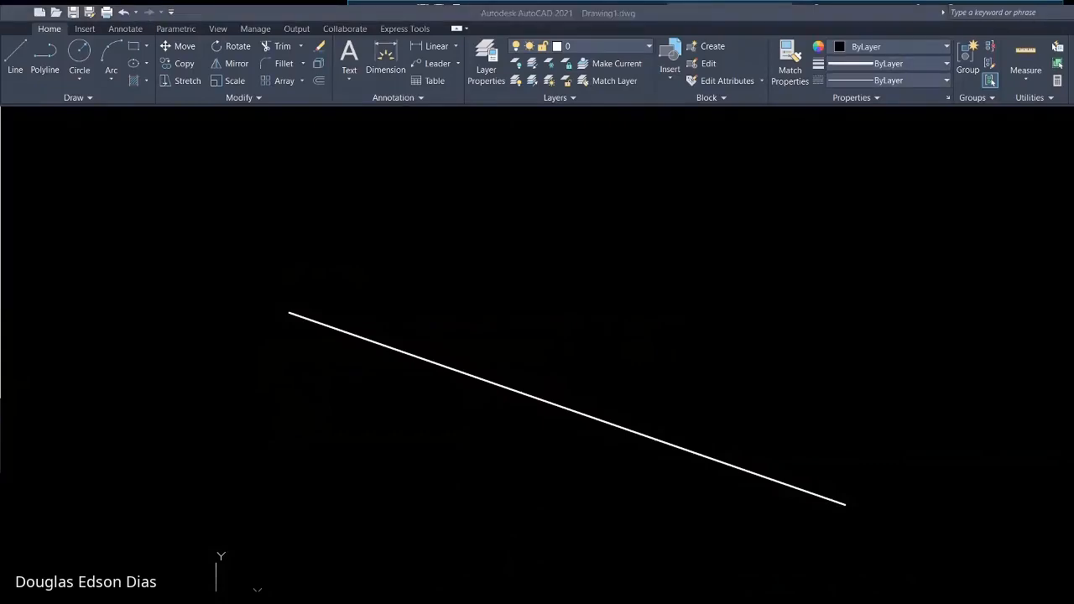
# Switch to OBS and add a "Captura de tela" display capture source for the 1920x1080 monitor to the scene
pyautogui.click(710, 13)
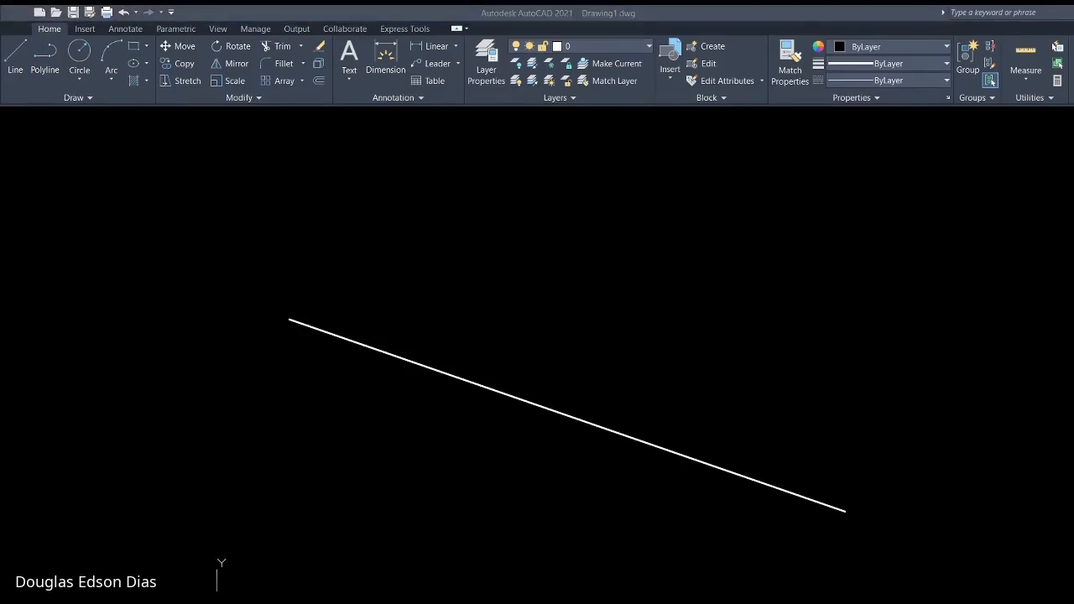
pyautogui.click(520, 409)
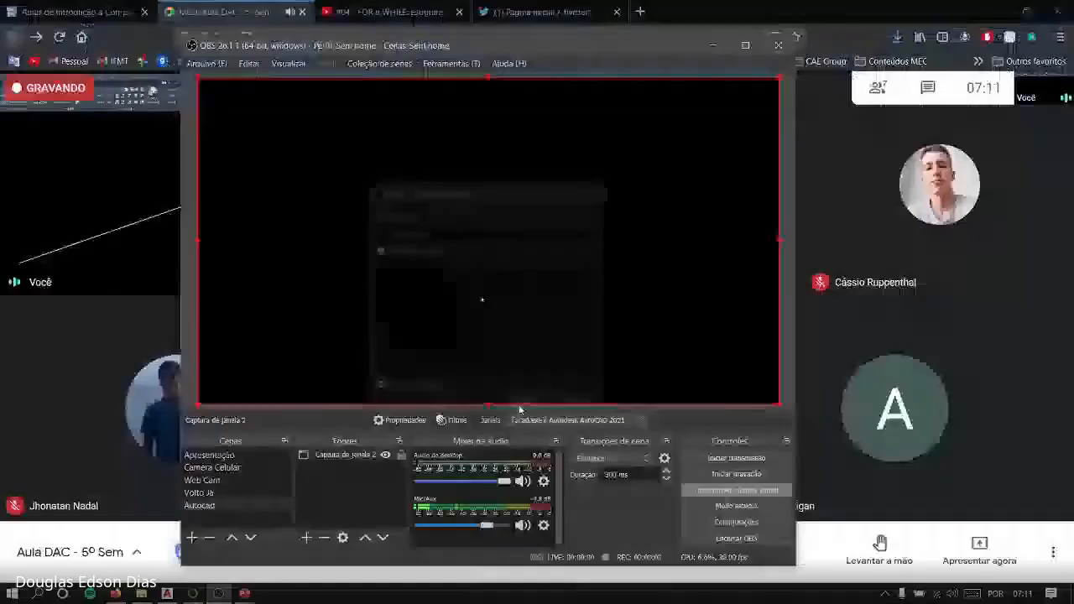
pyautogui.click(354, 399)
pyautogui.click(355, 402)
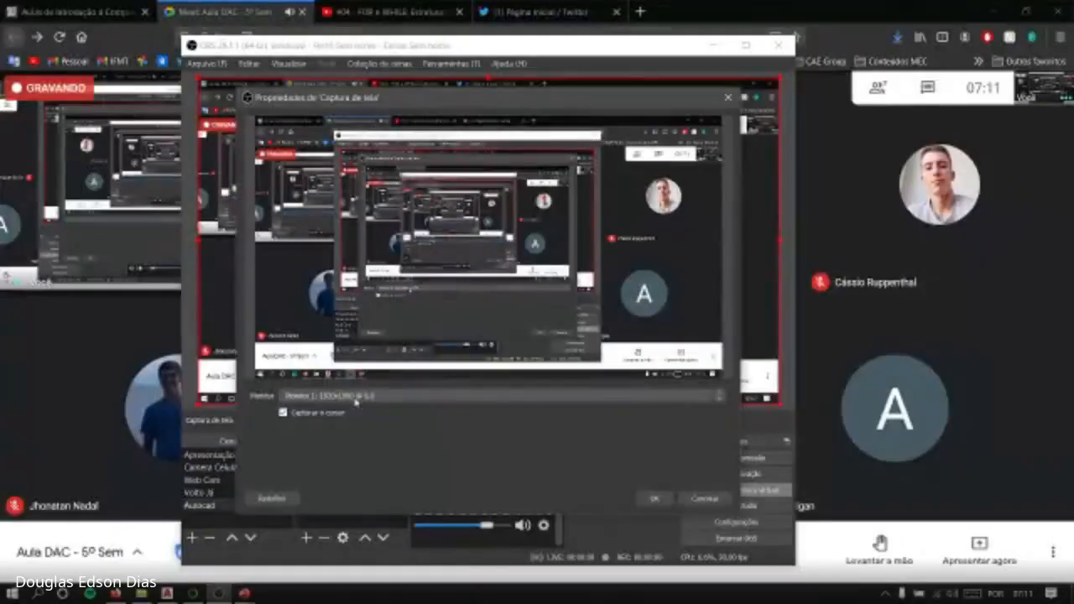
pyautogui.click(713, 500)
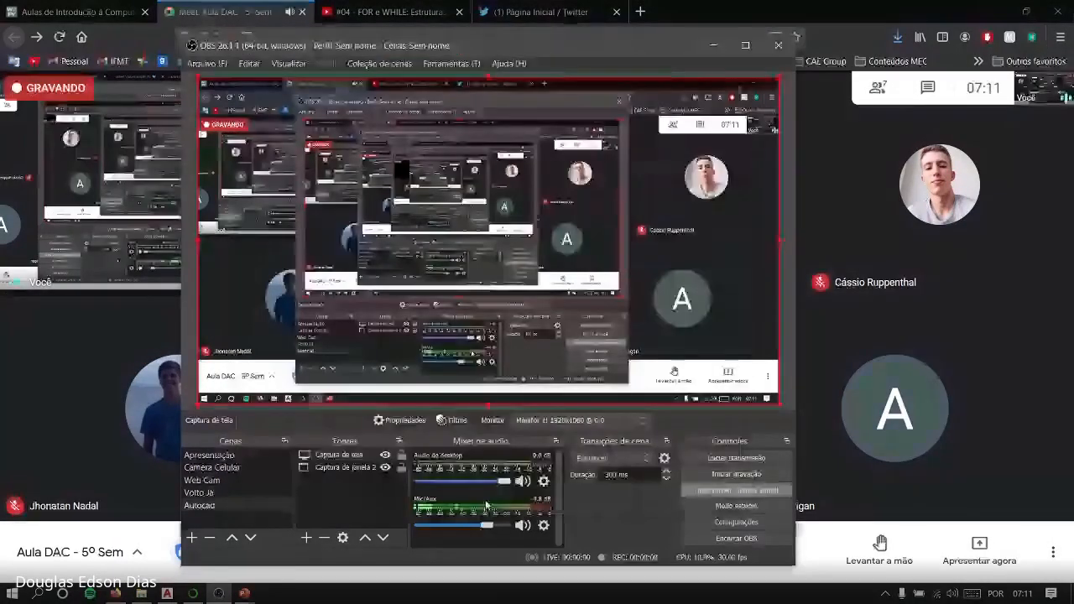
# Remove the "Captura de janela 2" window capture source from the OBS scene
pyautogui.click(359, 456)
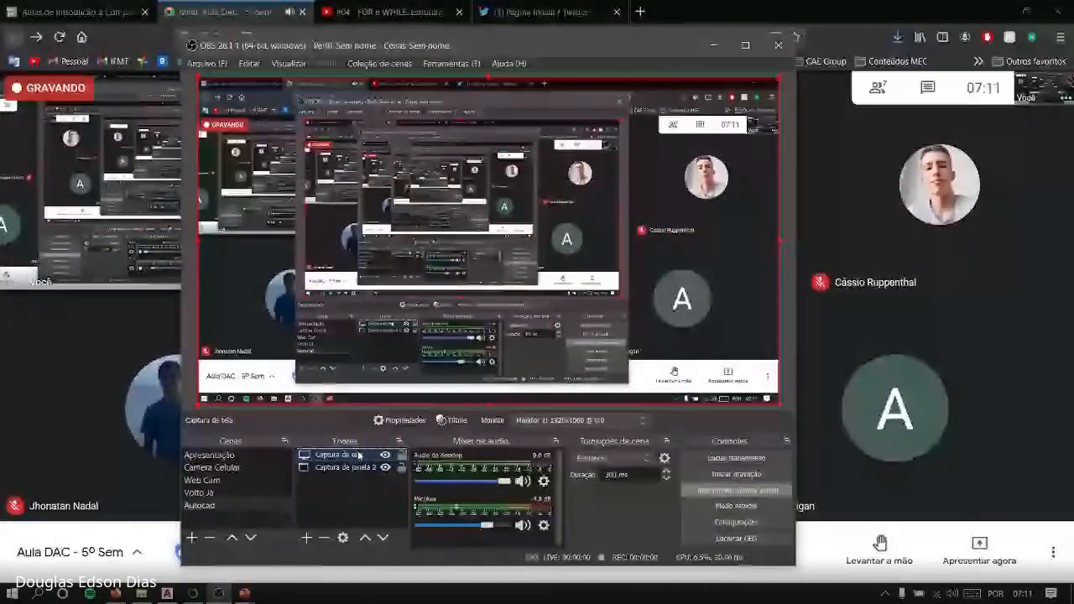
pyautogui.click(348, 468)
pyautogui.press('Delete')
pyautogui.click(526, 328)
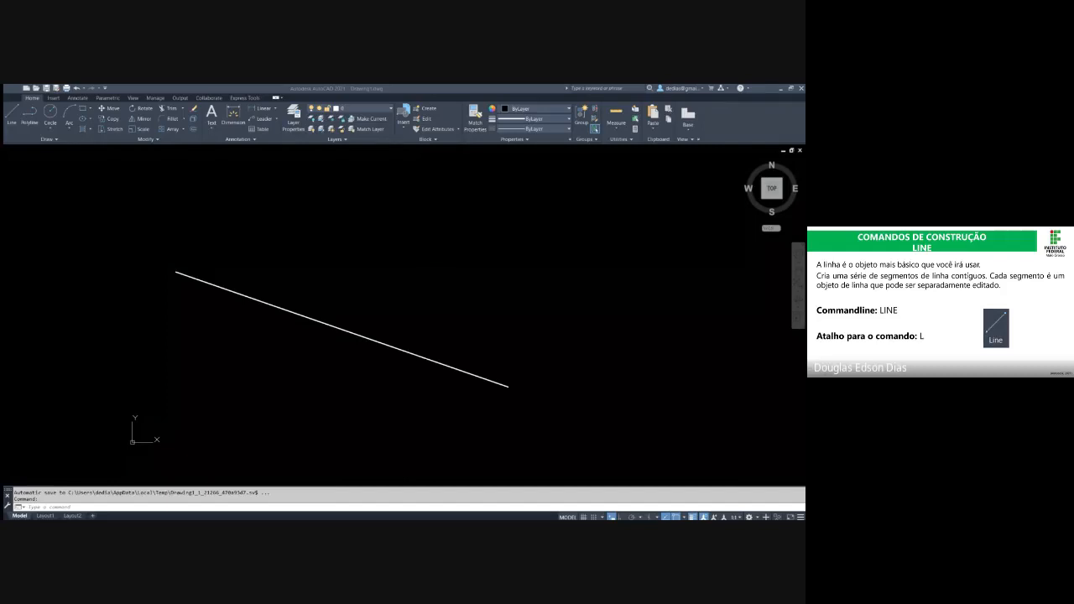
# Switch to AutoCAD and delete the existing diagonal line using a crossing selection
pyautogui.click(467, 314)
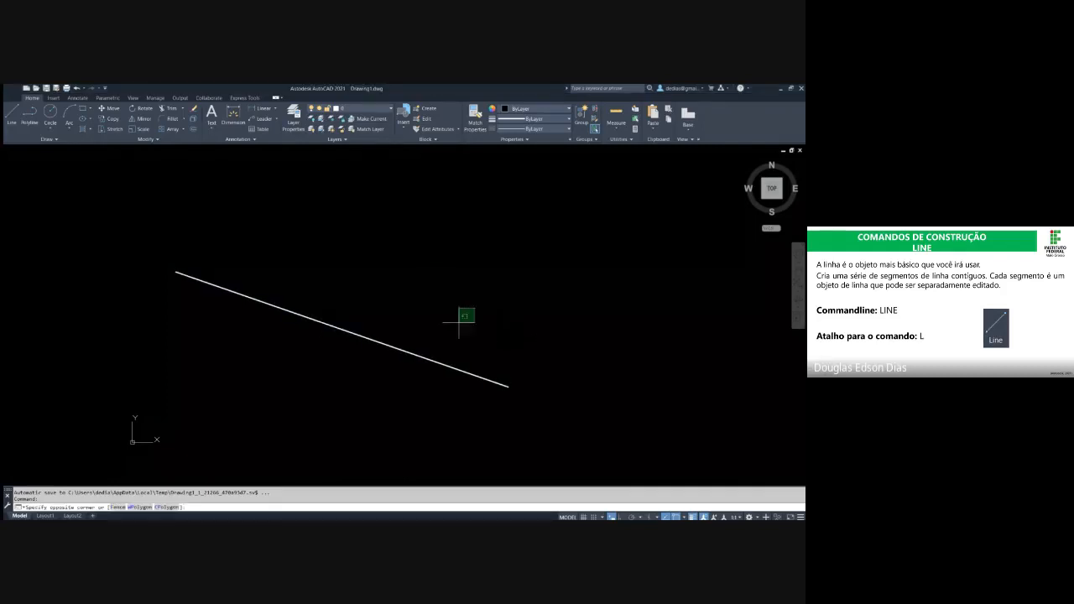
pyautogui.click(277, 386)
pyautogui.press('Delete')
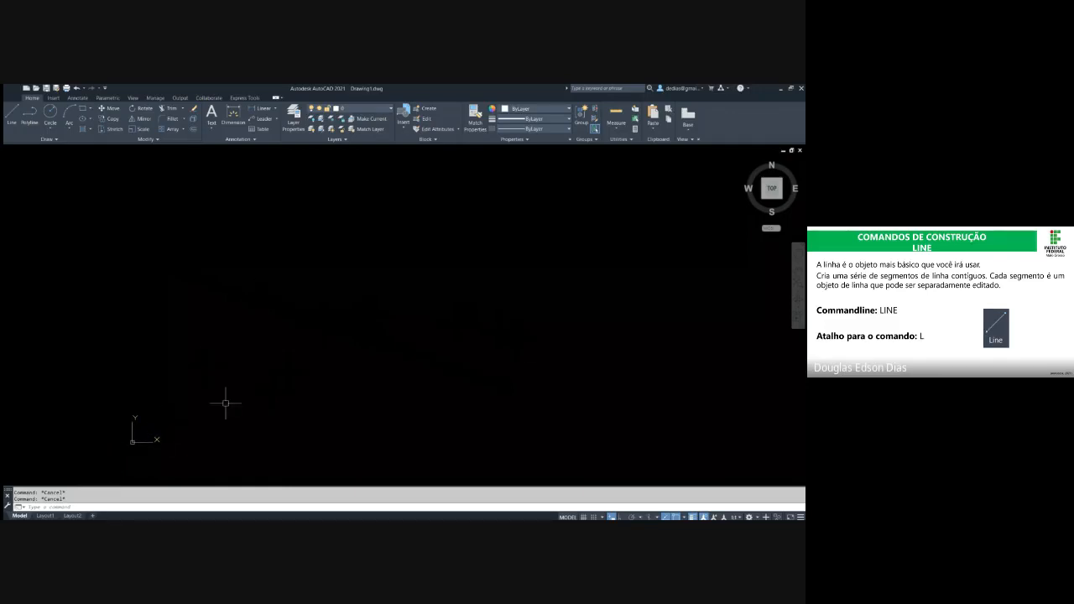
pyautogui.click(535, 396)
pyautogui.click(371, 339)
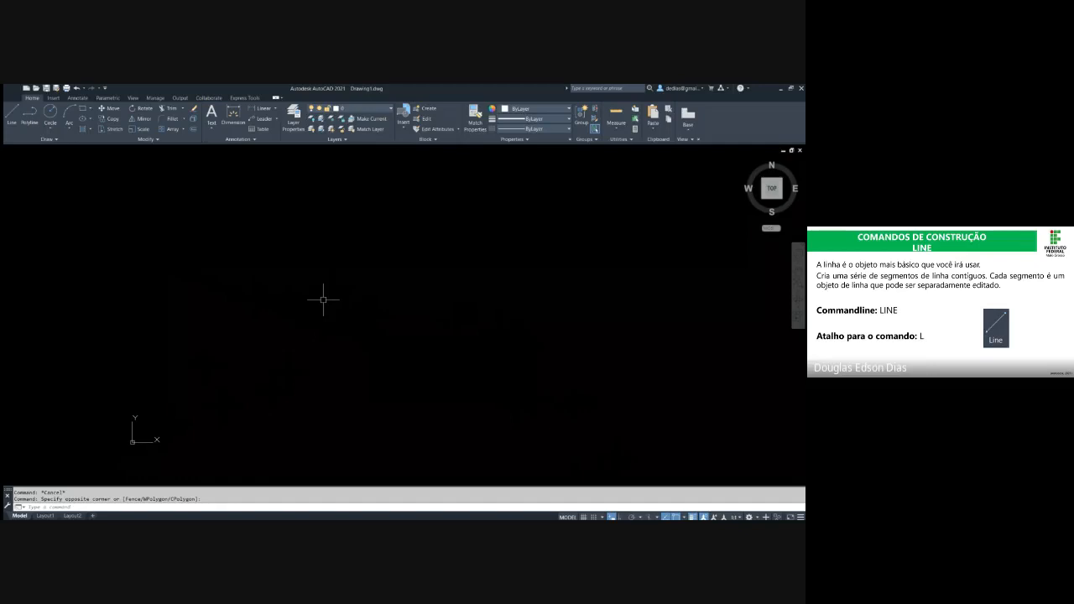
pyautogui.write('L')
pyautogui.click(412, 337)
pyautogui.click(227, 257)
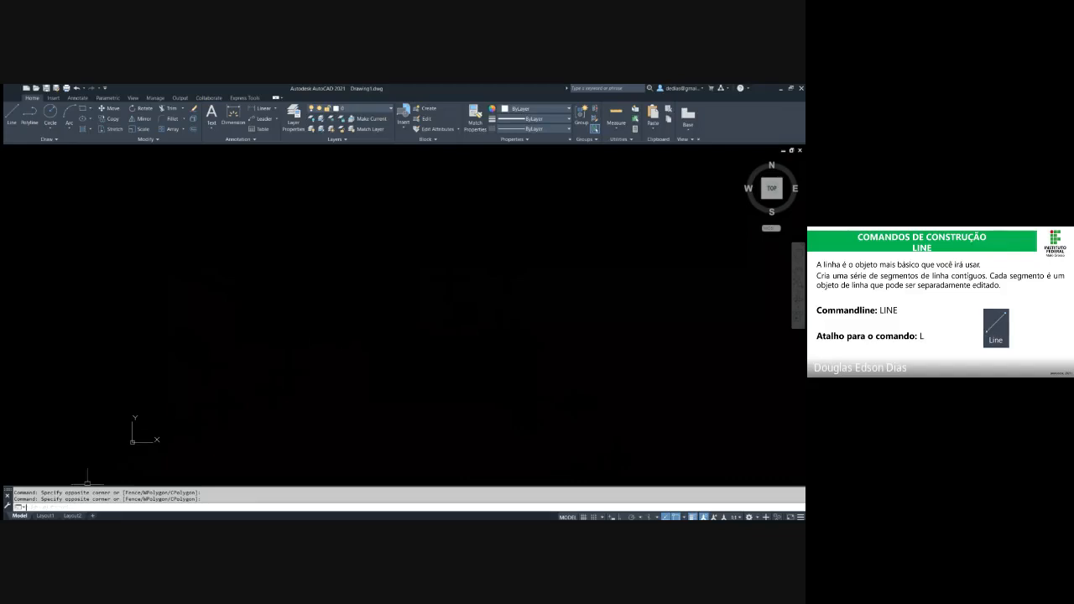
pyautogui.write('fdsfsa')
pyautogui.press('Escape')
pyautogui.write('l')
pyautogui.press('Return')
pyautogui.write('l')
pyautogui.press('Return')
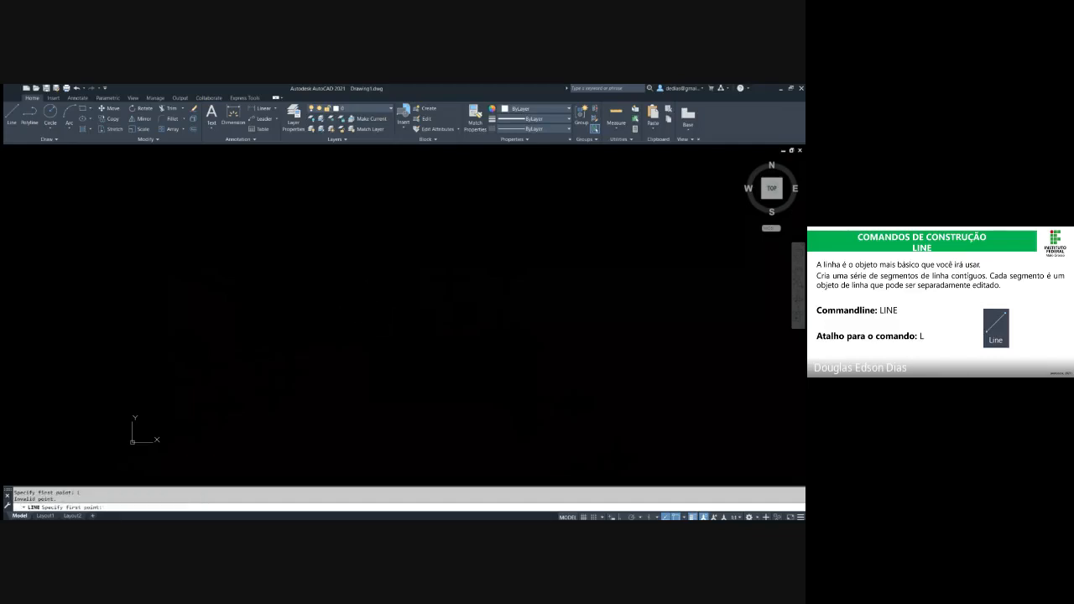
pyautogui.press('Escape')
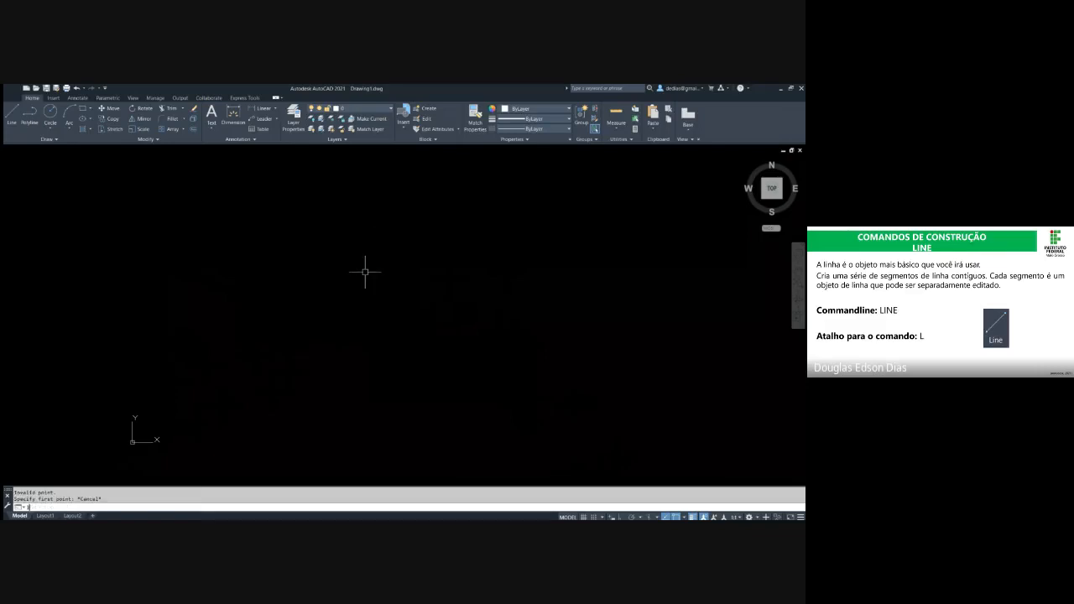
pyautogui.write('l')
pyautogui.press('BackSpace')
pyautogui.press('BackSpace')
pyautogui.write('l')
pyautogui.press('BackSpace')
pyautogui.press('BackSpace')
pyautogui.write('l')
pyautogui.press('BackSpace')
pyautogui.write('l')
pyautogui.press('BackSpace')
pyautogui.write('l')
pyautogui.press('BackSpace')
pyautogui.press('BackSpace')
pyautogui.press('Escape')
pyautogui.press('Escape')
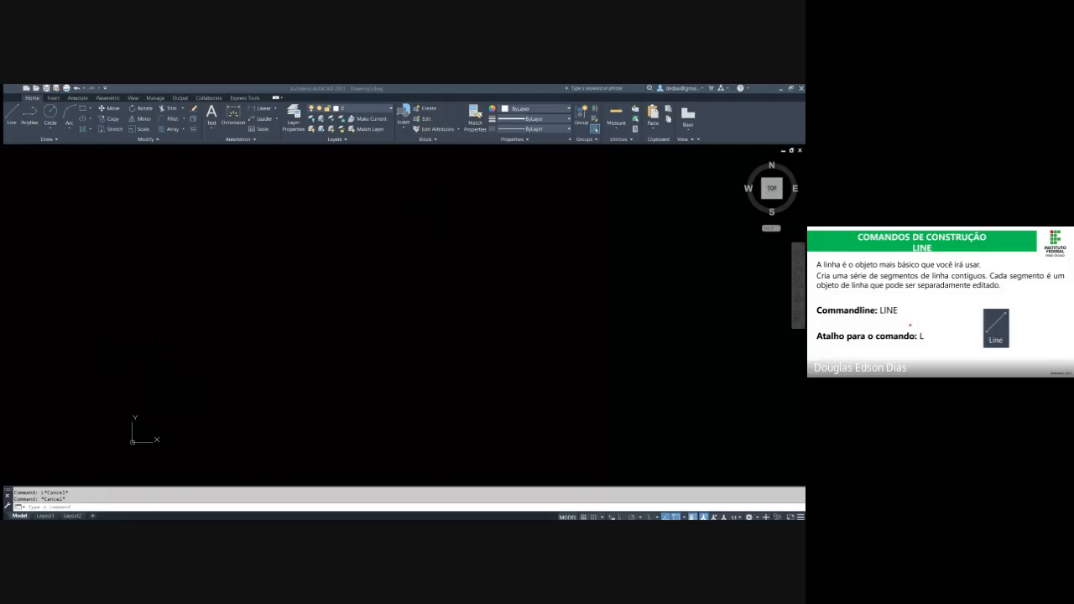
# Start the Line command with a trial first point and undo that point within the command
pyautogui.click(325, 375)
pyautogui.write('l')
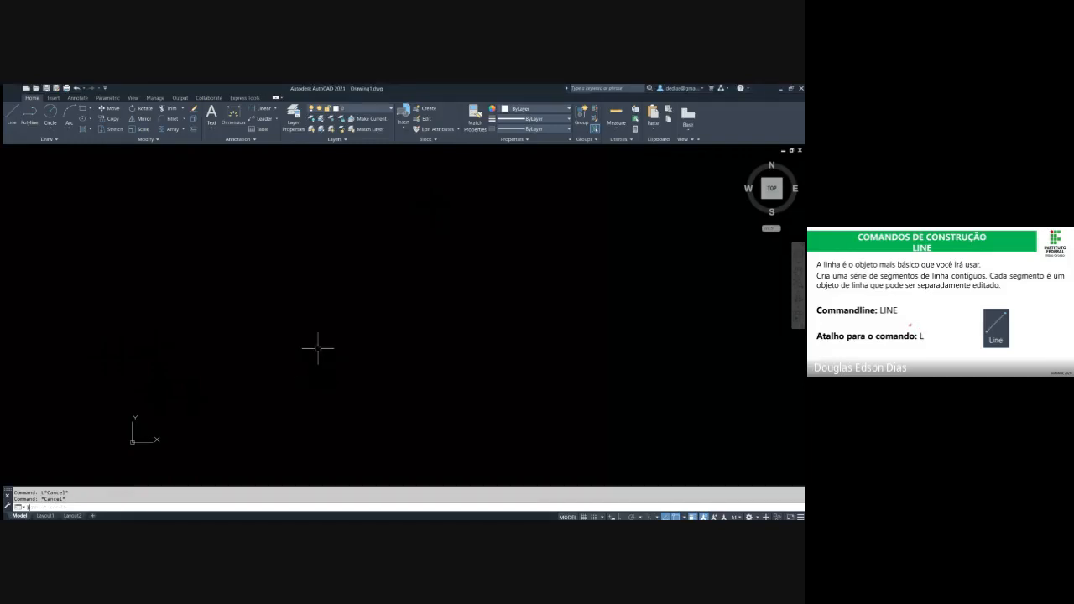
pyautogui.press('Return')
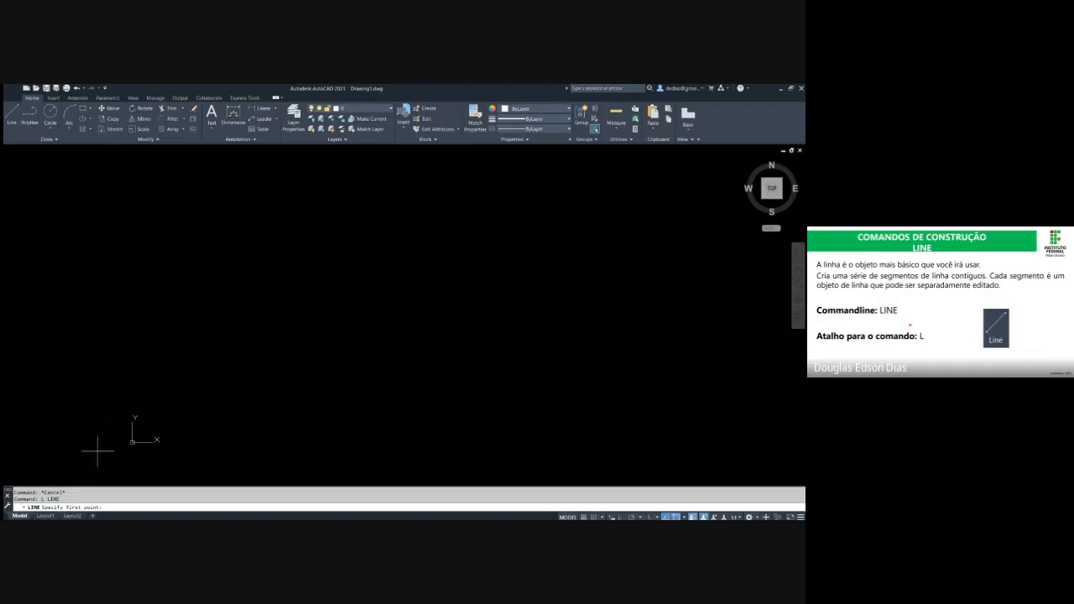
pyautogui.moveTo(63, 500)
pyautogui.mouseDown()
pyautogui.moveTo(20, 500)
pyautogui.moveTo(41, 500)
pyautogui.mouseUp()
pyautogui.moveTo(404, 281); pyautogui.dragTo(284, 315, button='middle')
pyautogui.click(279, 321)
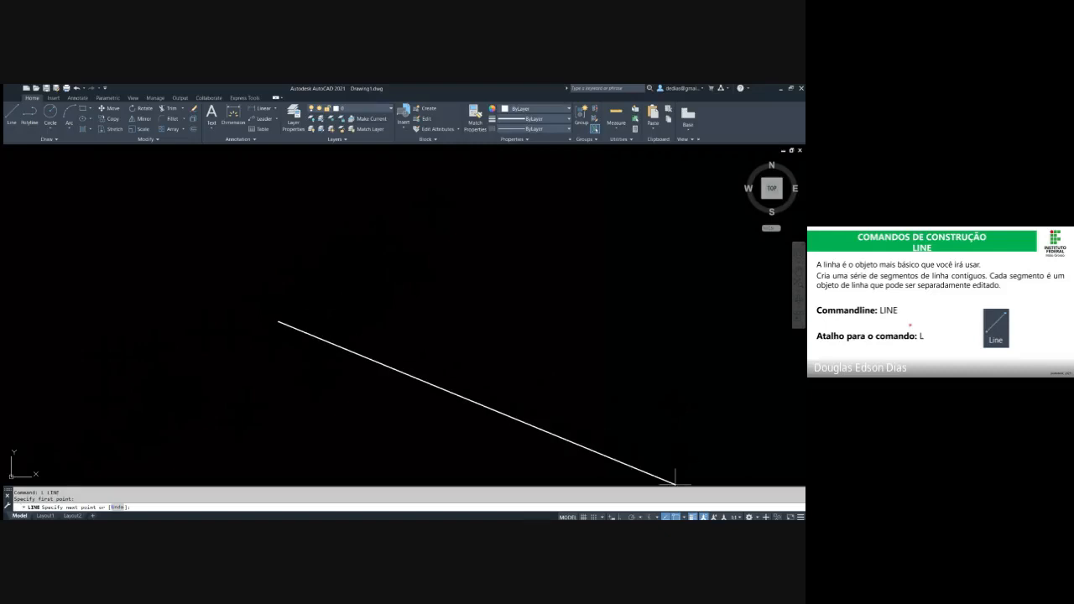
pyautogui.click(693, 517)
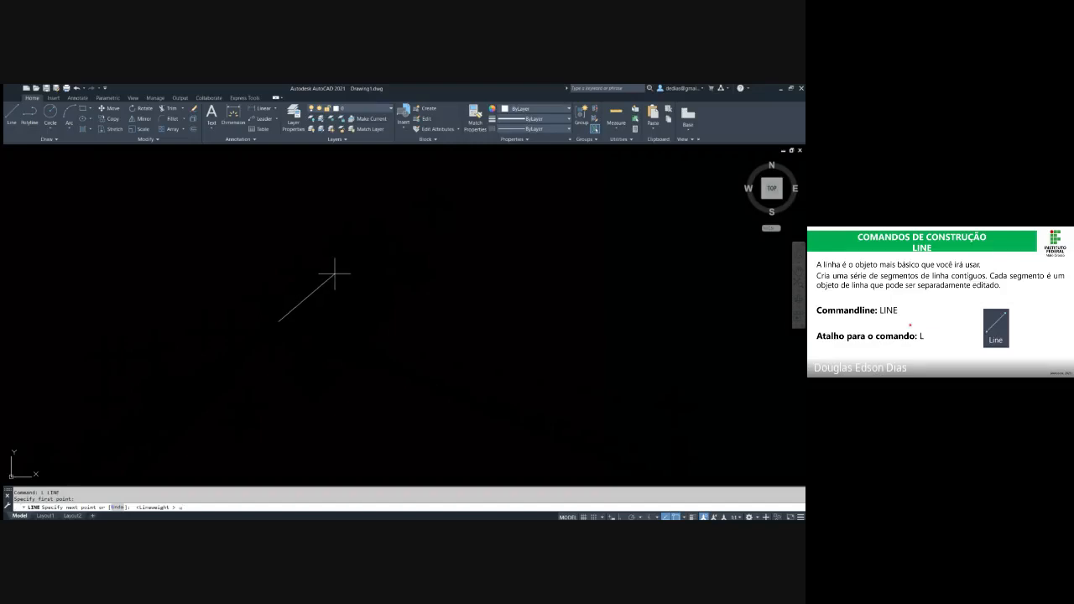
pyautogui.press('Return')
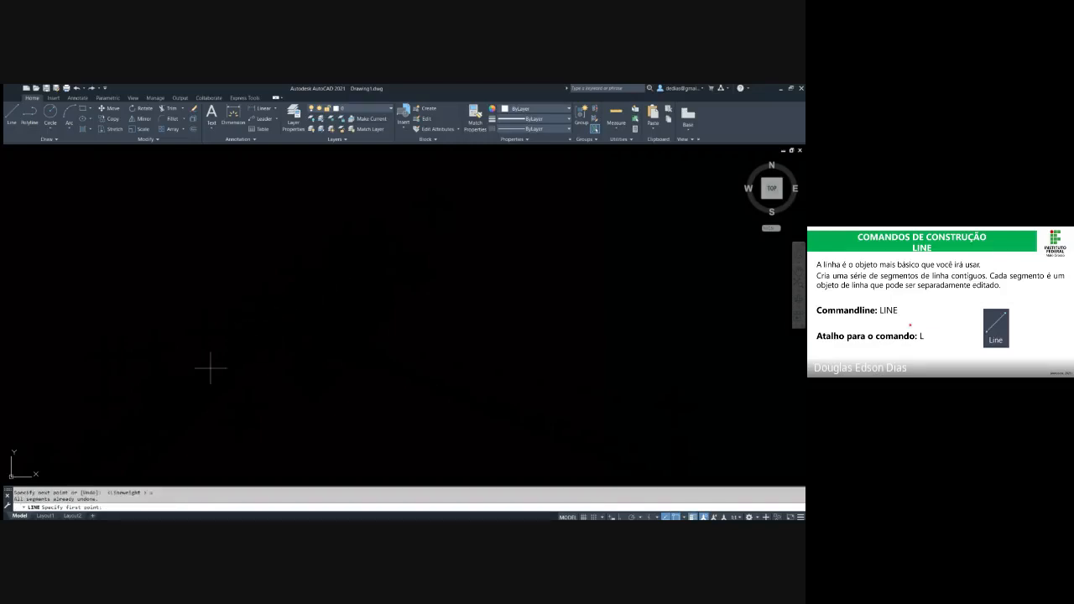
# Draw four connected line segments as a zigzag across the drawing area, beginning with a segment that rises to the right
pyautogui.click(210, 367)
pyautogui.click(283, 245)
pyautogui.click(369, 372)
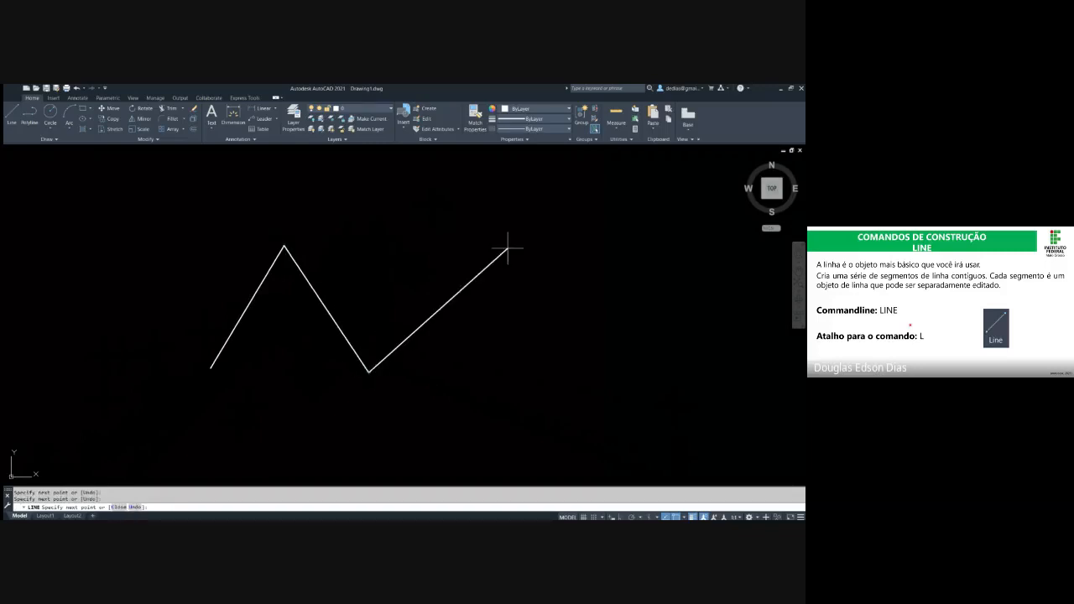
pyautogui.click(513, 244)
pyautogui.click(634, 353)
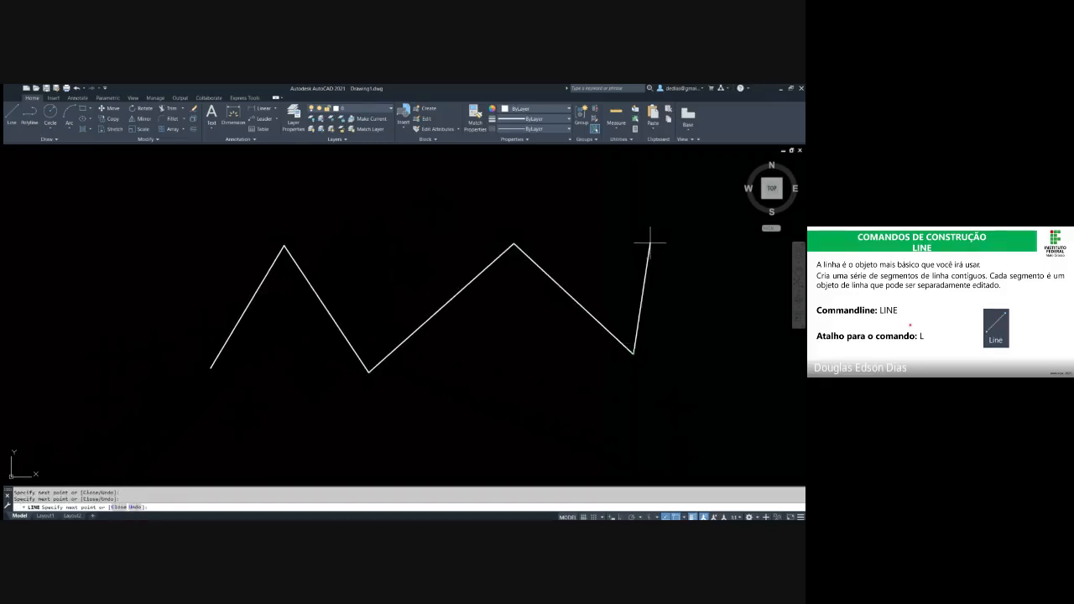
# Undo the last three zigzag segments within the Line command and end it, keeping only the first segment
pyautogui.write('u')
pyautogui.press('Return')
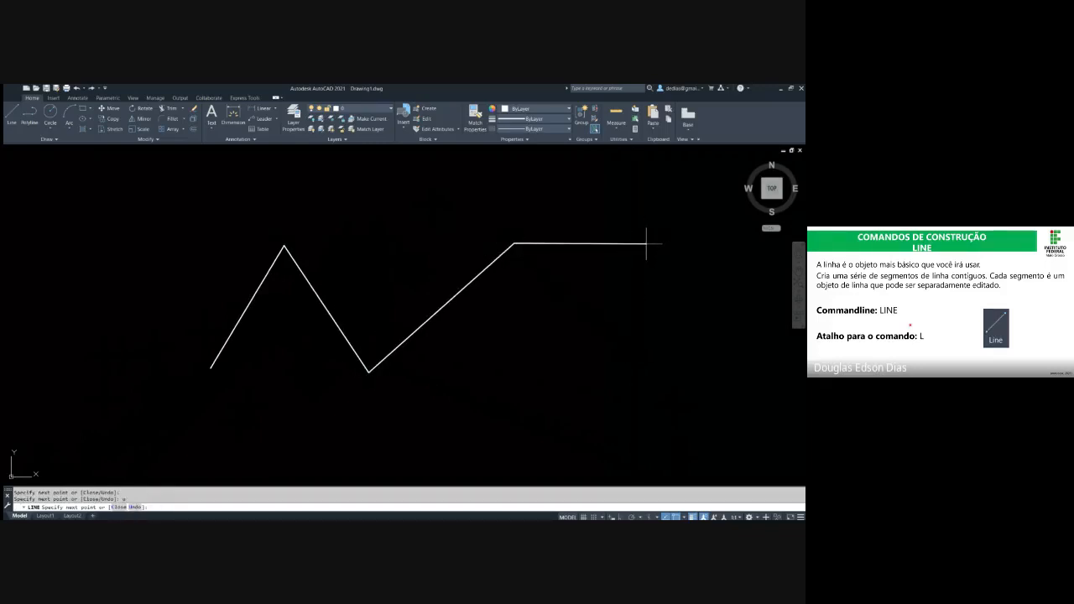
pyautogui.write('u')
pyautogui.press('Return')
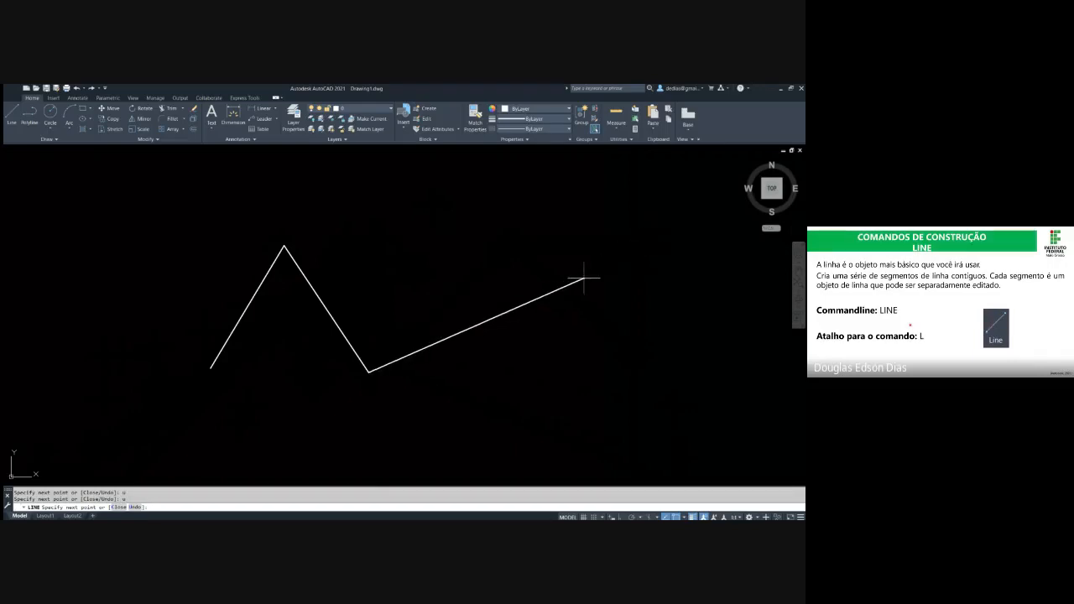
pyautogui.write('u')
pyautogui.press('Return')
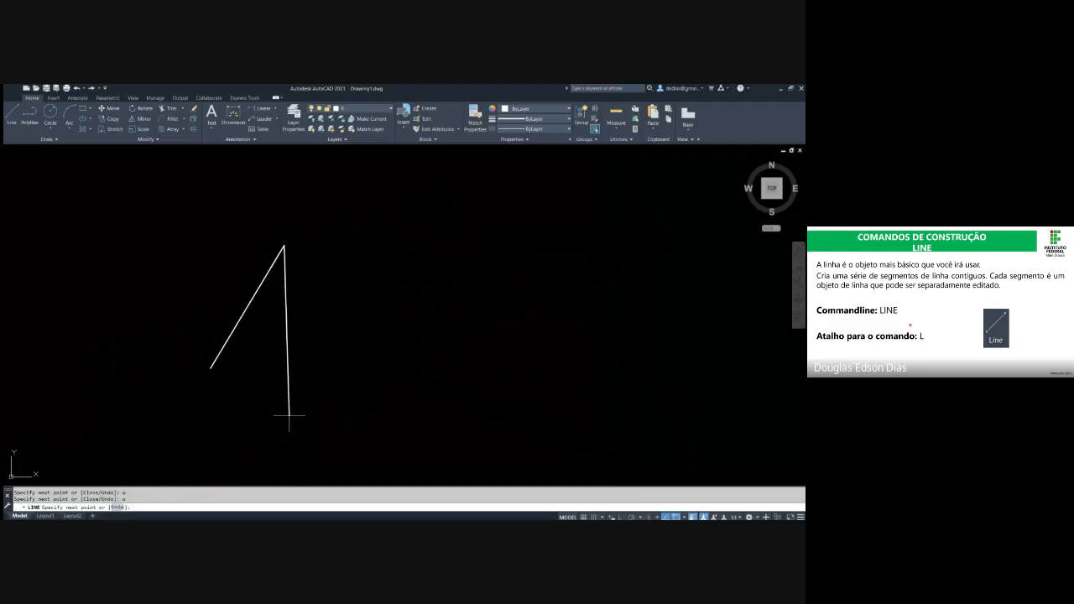
pyautogui.press('Escape')
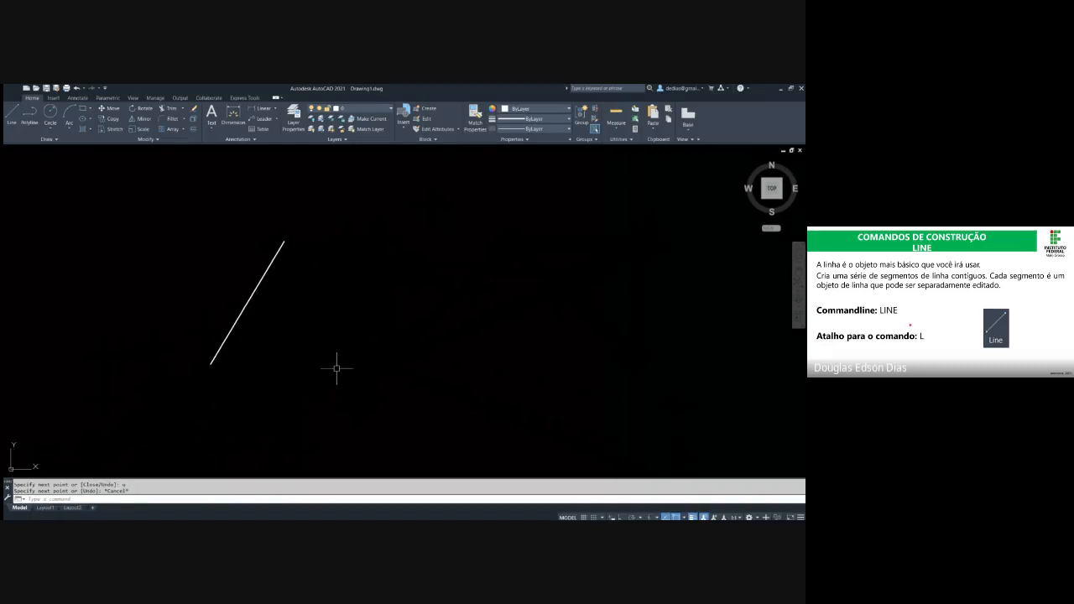
pyautogui.write('l')
pyautogui.press('Return')
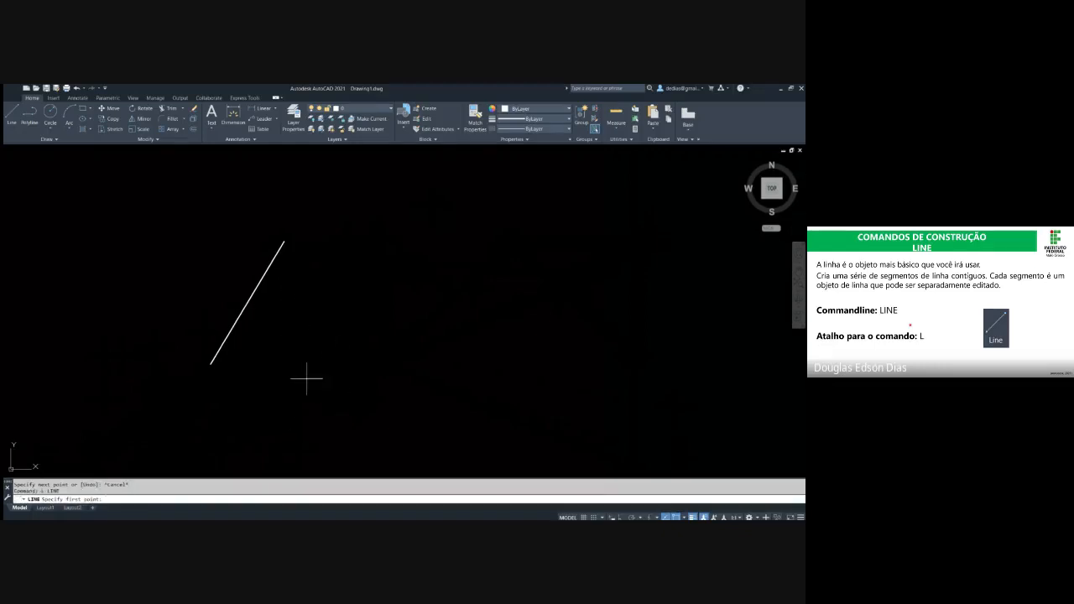
pyautogui.click(362, 361)
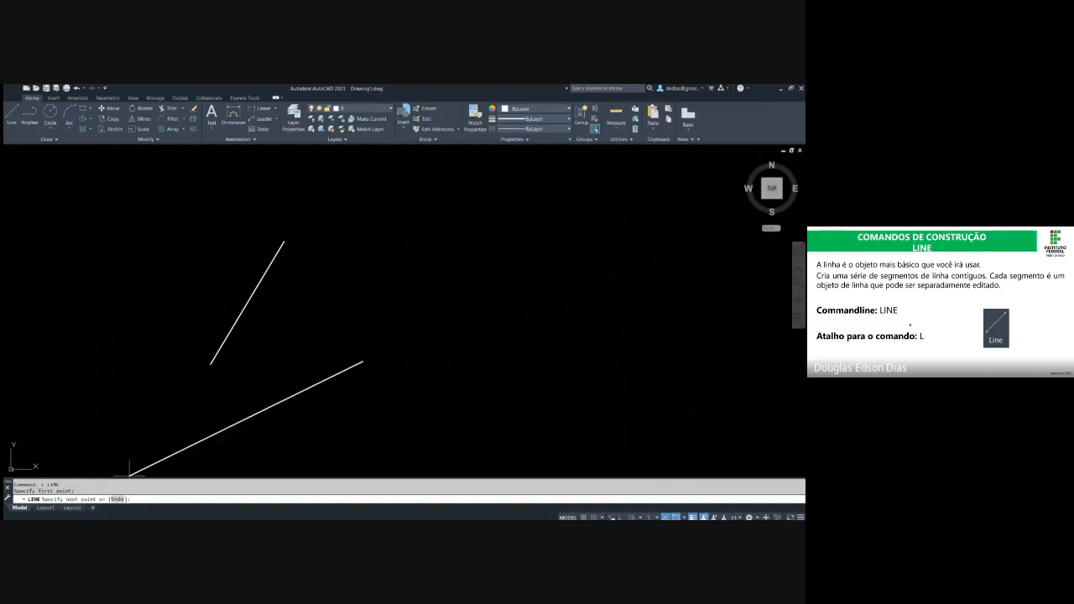
pyautogui.press('Escape')
pyautogui.press('Escape')
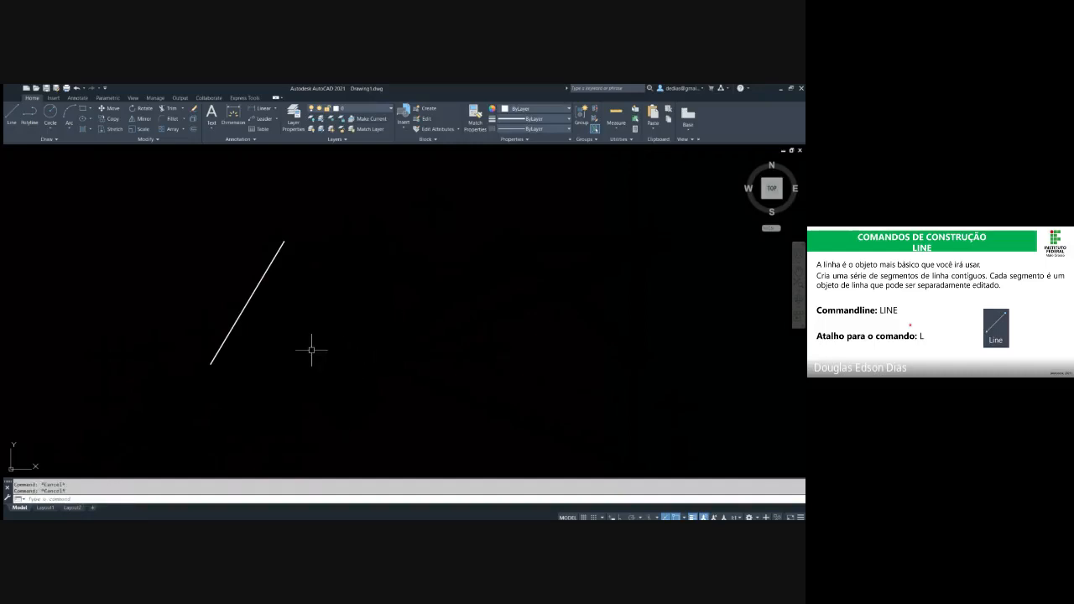
pyautogui.write('l')
pyautogui.press('Return')
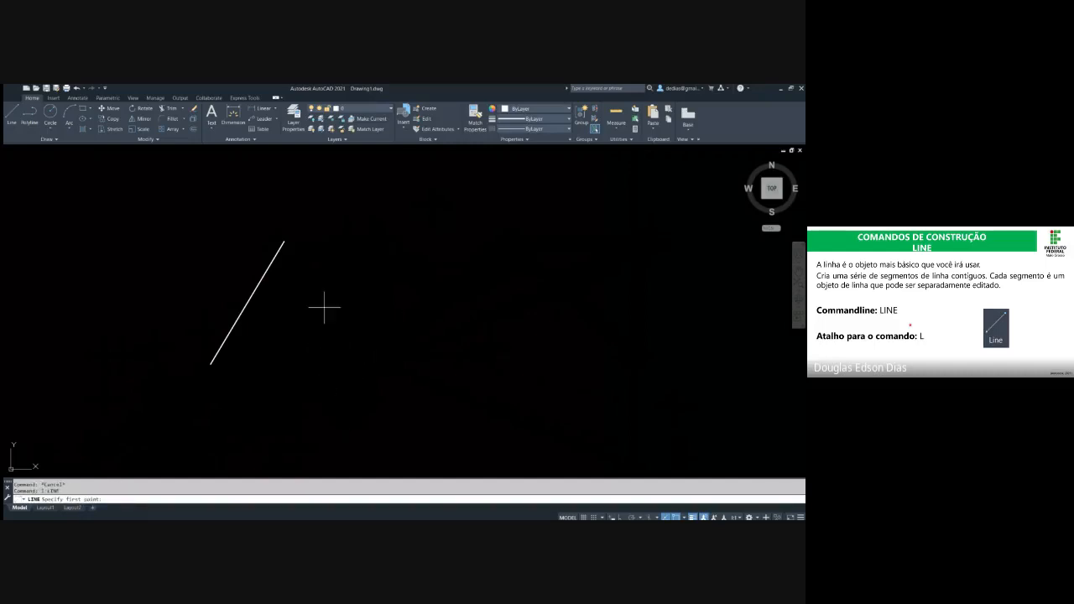
pyautogui.press('Escape')
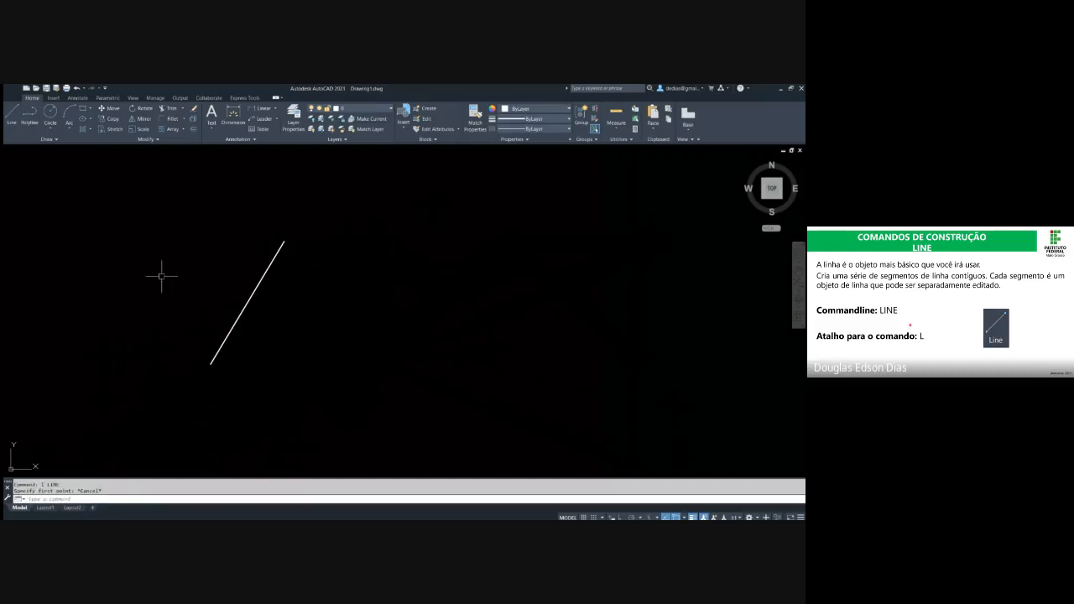
# Repeat the Line command to draw a single steep line to the right of the existing one
pyautogui.press('Return')
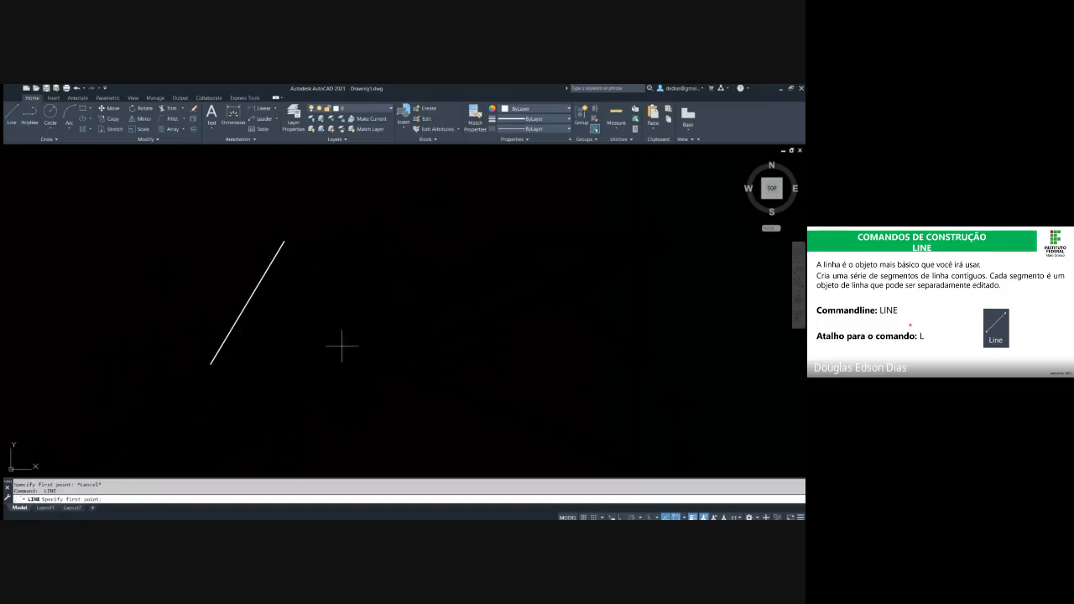
pyautogui.click(369, 368)
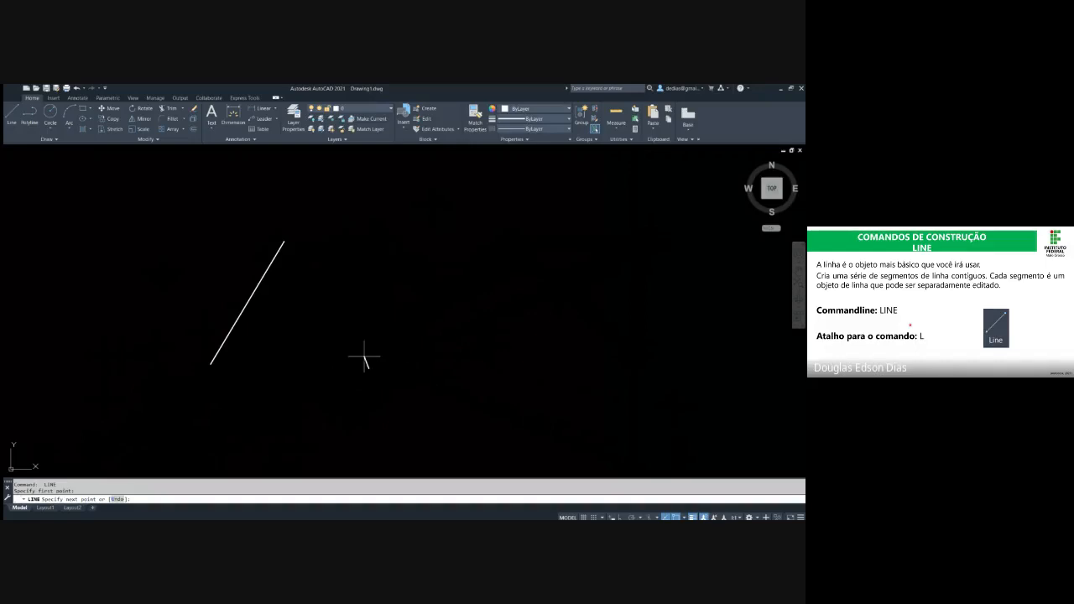
pyautogui.click(393, 238)
pyautogui.press('Escape')
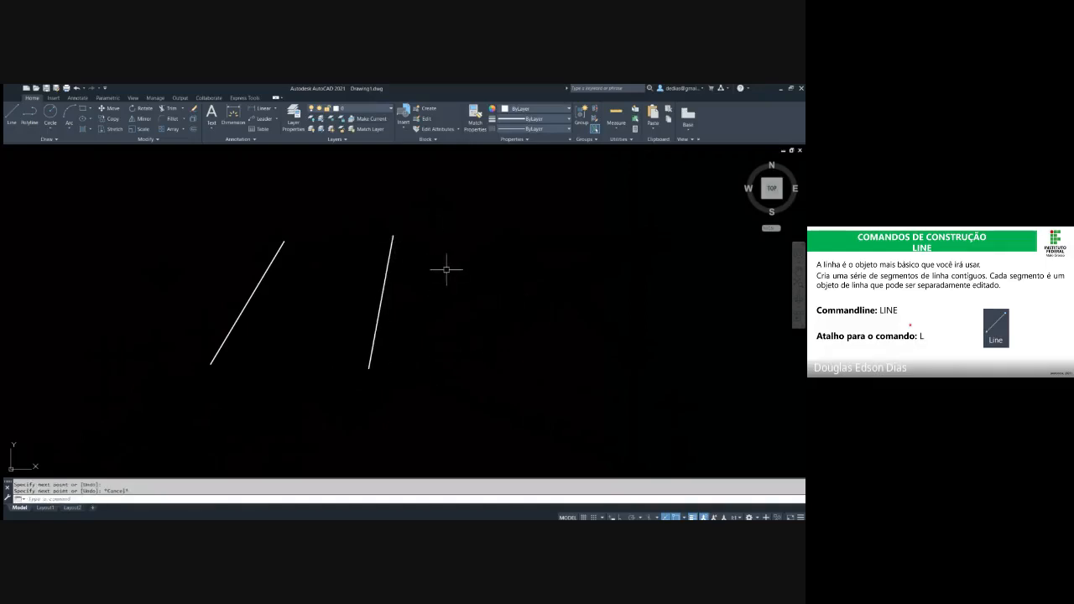
pyautogui.write('l')
pyautogui.press('Return')
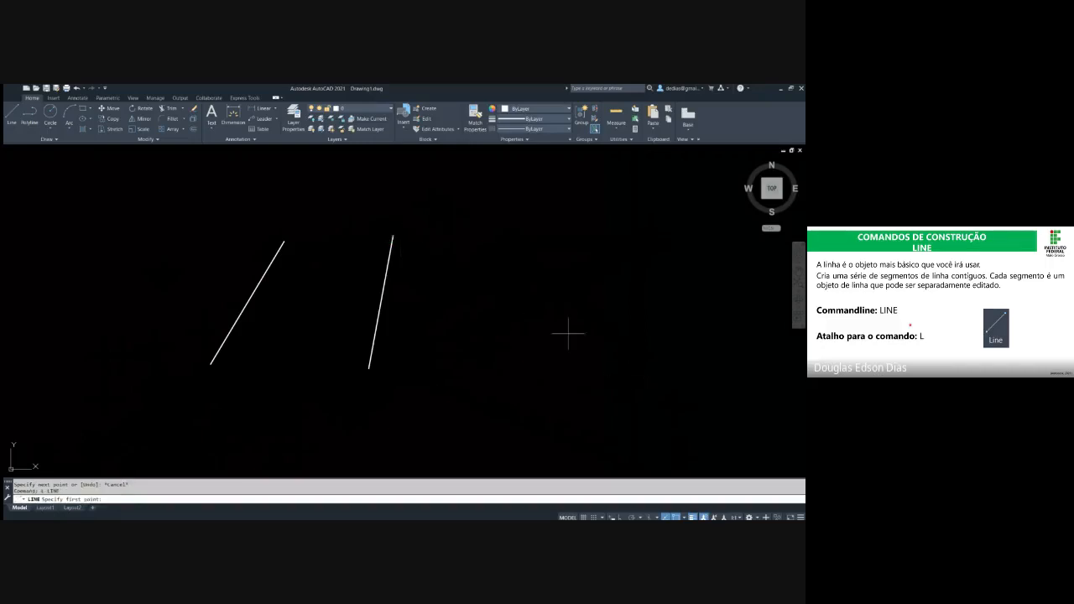
pyautogui.click(392, 236)
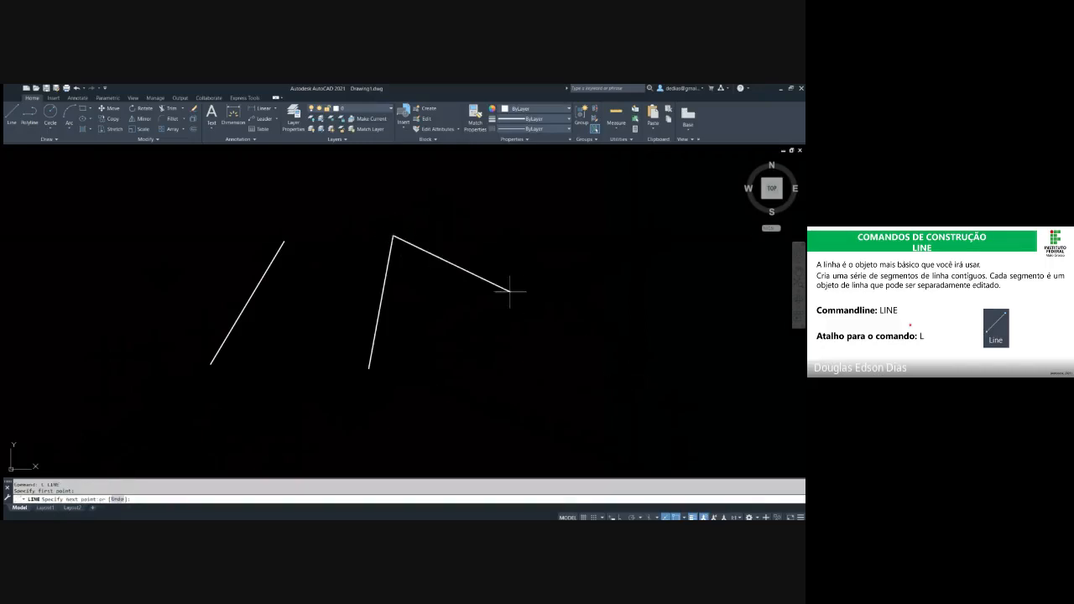
pyautogui.press('Escape')
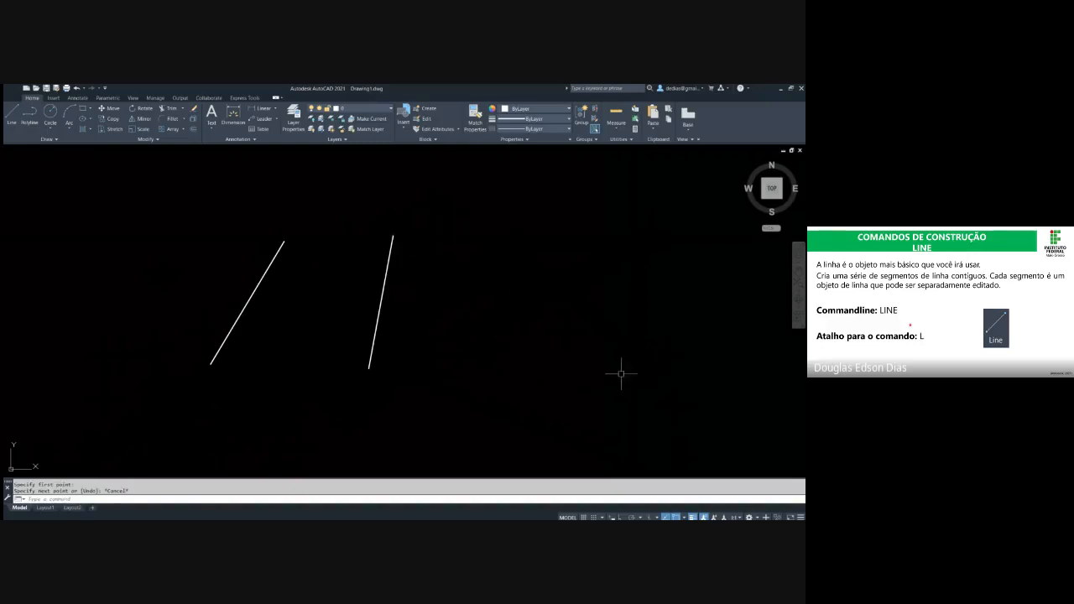
# Try starting a new line that continues from the upper endpoint of the steep line, and cancel it
pyautogui.write('l')
pyautogui.press('Return')
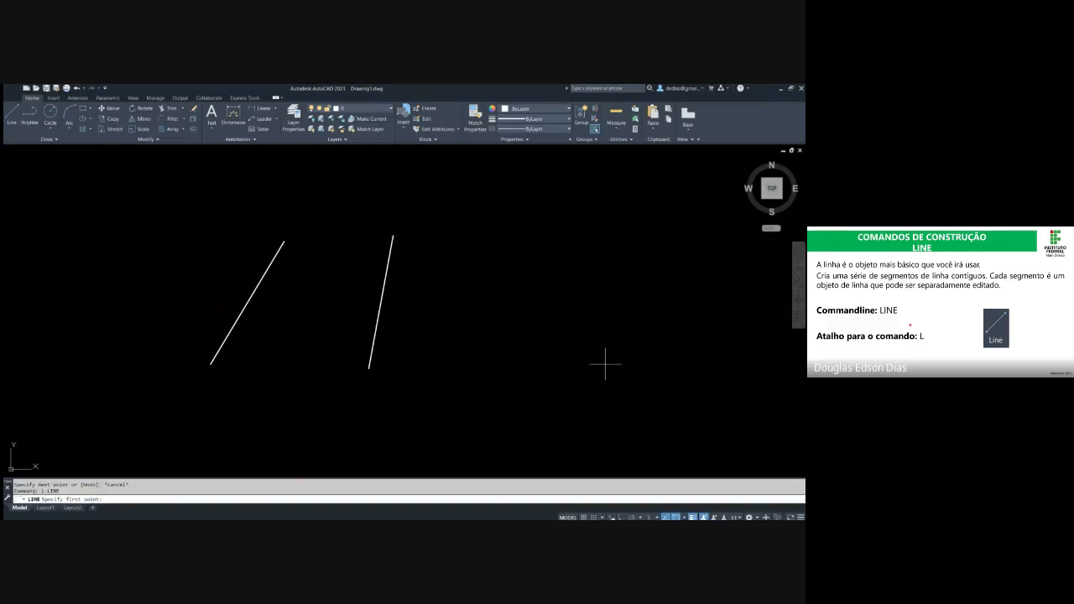
pyautogui.press('Return')
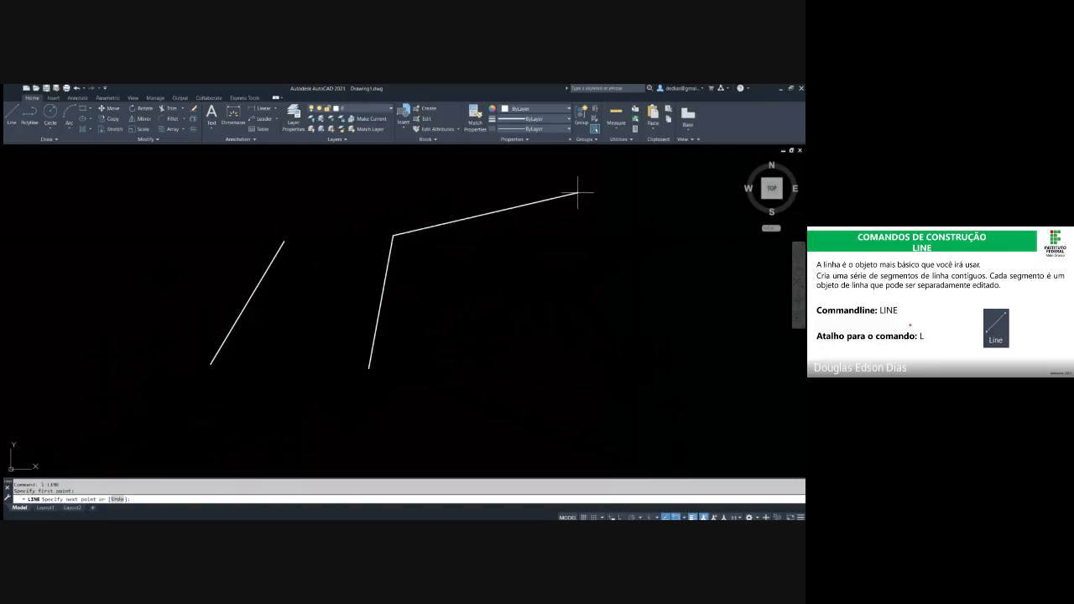
pyautogui.press('Escape')
# Repeat the Line command to draw a single line rising to the right beside the steep line, and end it
pyautogui.press('Return')
pyautogui.click(469, 392)
pyautogui.click(546, 258)
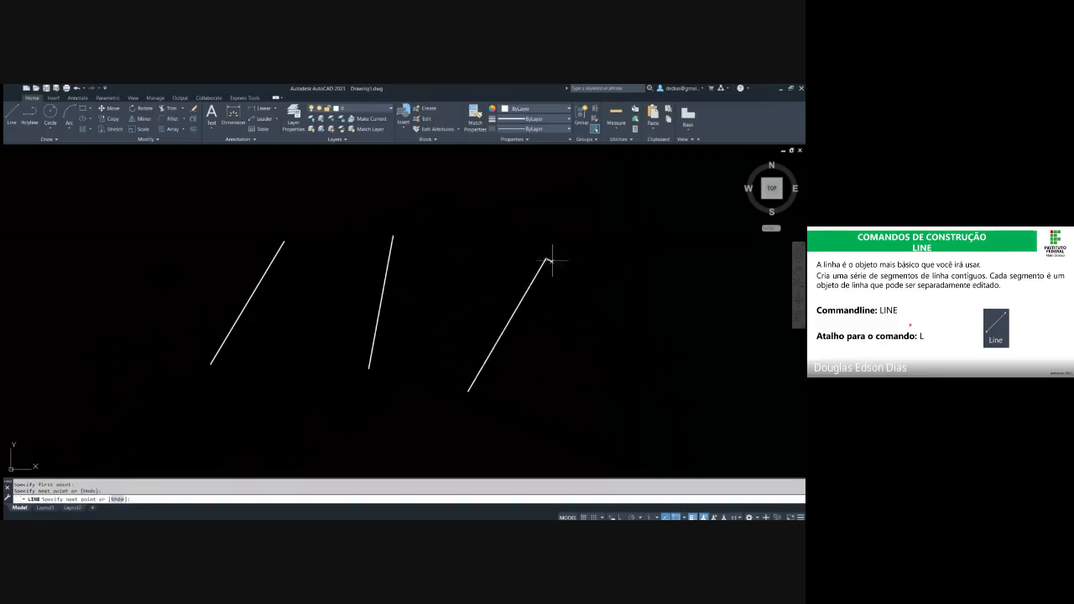
pyautogui.press('Escape')
pyautogui.press('Return')
pyautogui.click(647, 270)
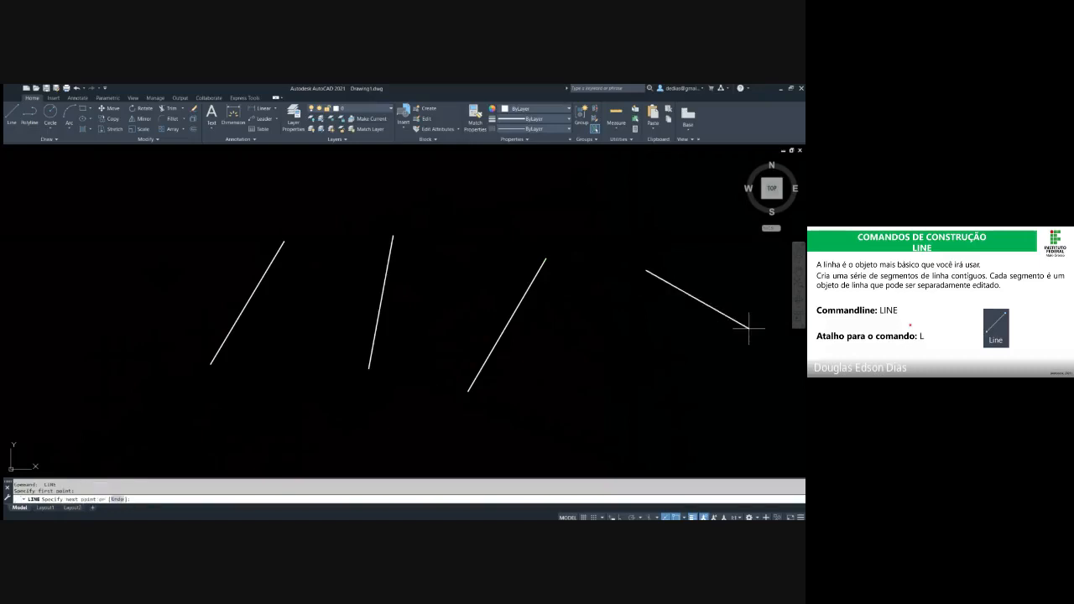
pyautogui.press('Escape')
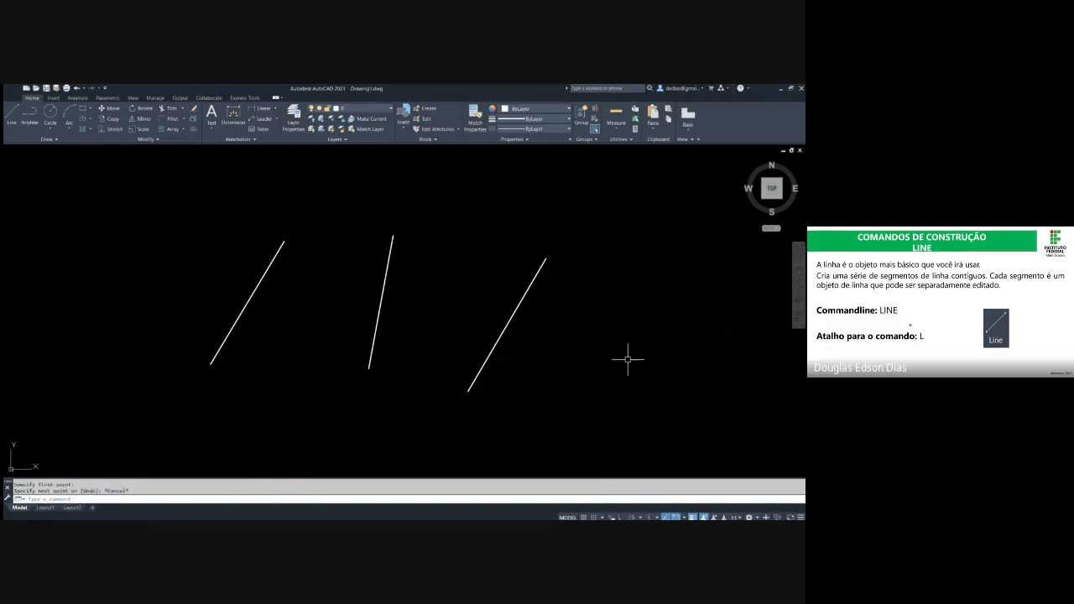
# Try continuing the Line command from the upper endpoint of the rightmost line, and cancel it
pyautogui.press('Return')
pyautogui.press('Return')
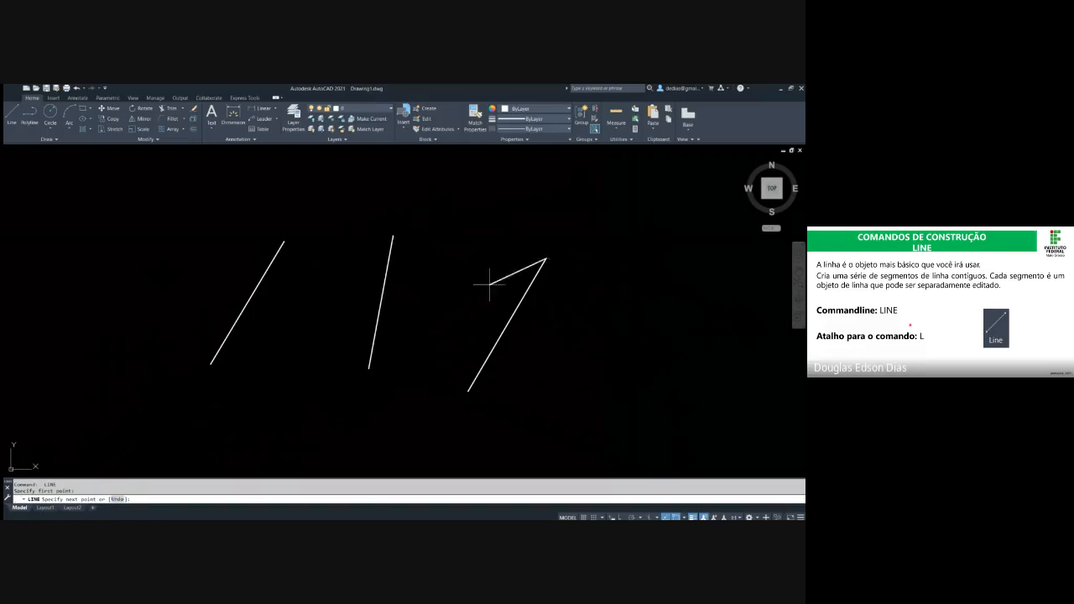
pyautogui.press('Escape')
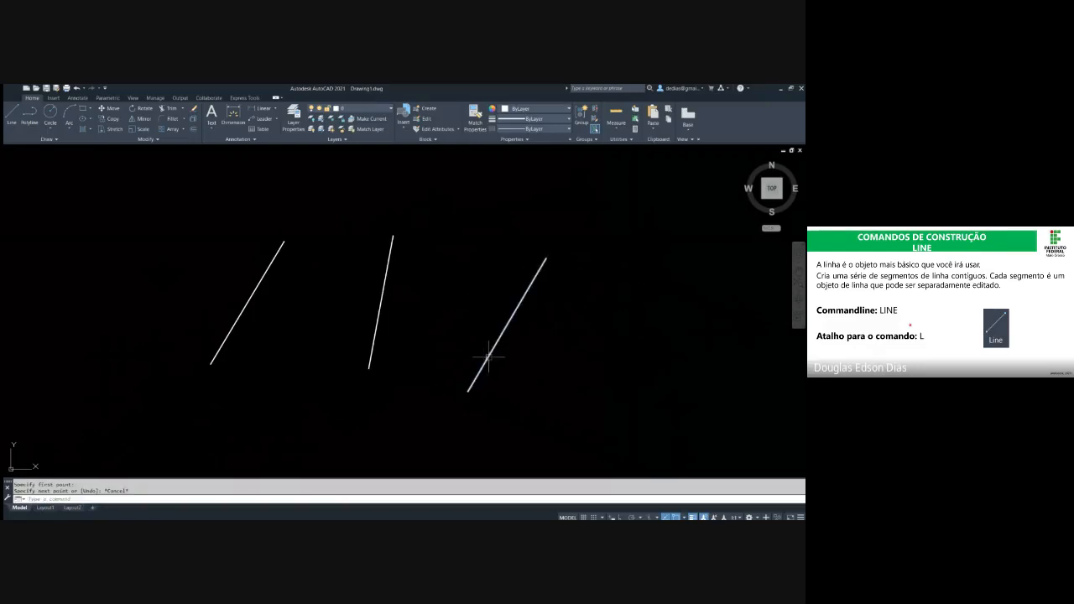
# Delete the middle line and the rightmost line, keeping only the leftmost slanted line
pyautogui.click(418, 367)
pyautogui.click(332, 313)
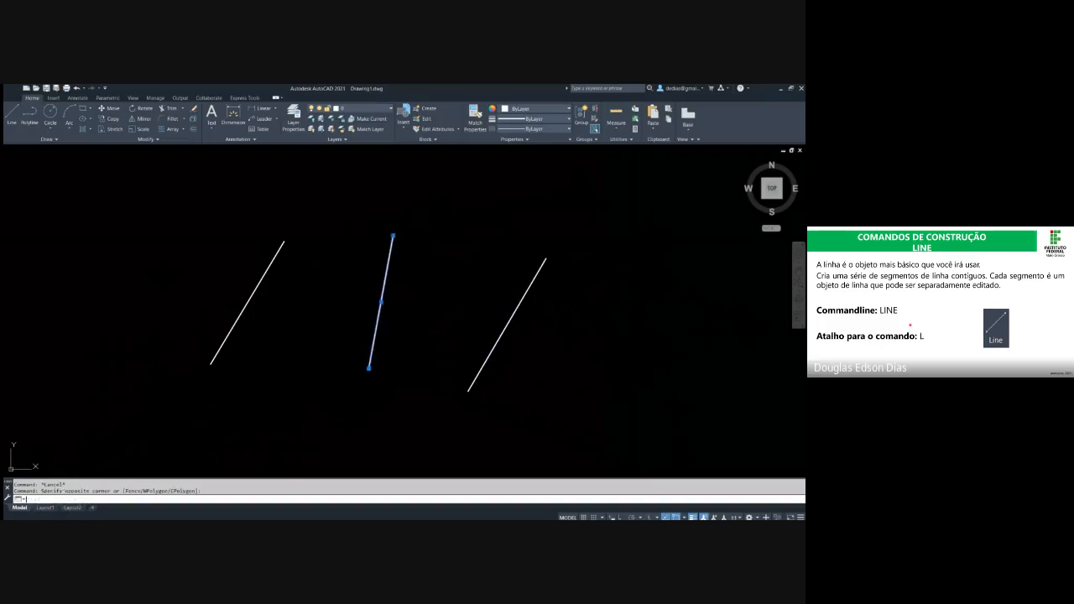
pyautogui.press('Delete')
pyautogui.press('Escape')
pyautogui.press('Escape')
pyautogui.write('l')
pyautogui.press('Return')
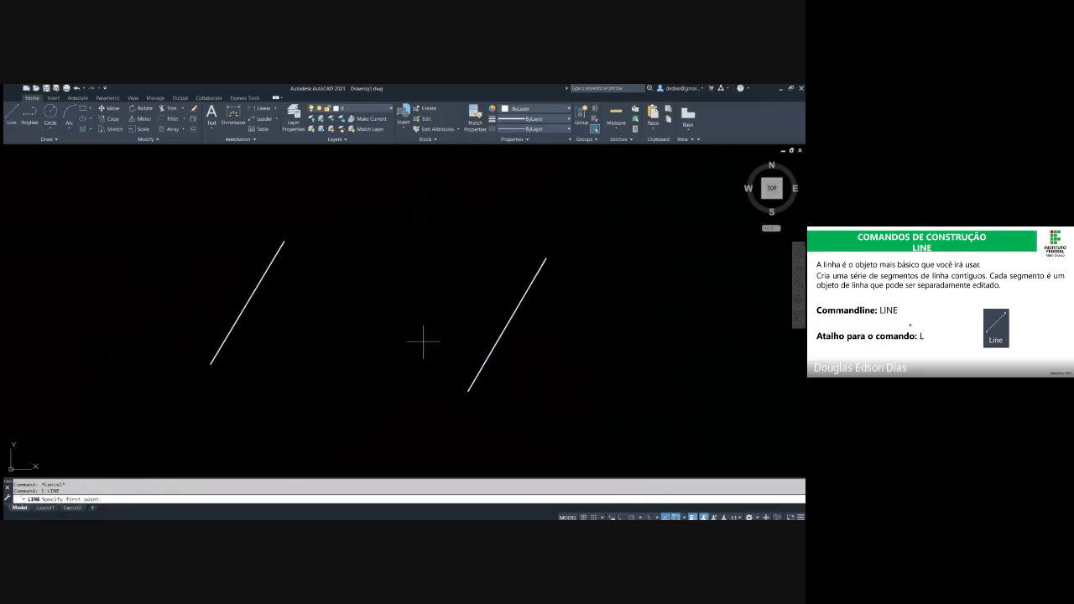
pyautogui.press('Escape')
pyautogui.press('Escape')
# Try starting a line from the upper endpoint of the deleted rightmost line, and cancel the Line command
pyautogui.write('l')
pyautogui.press('Return')
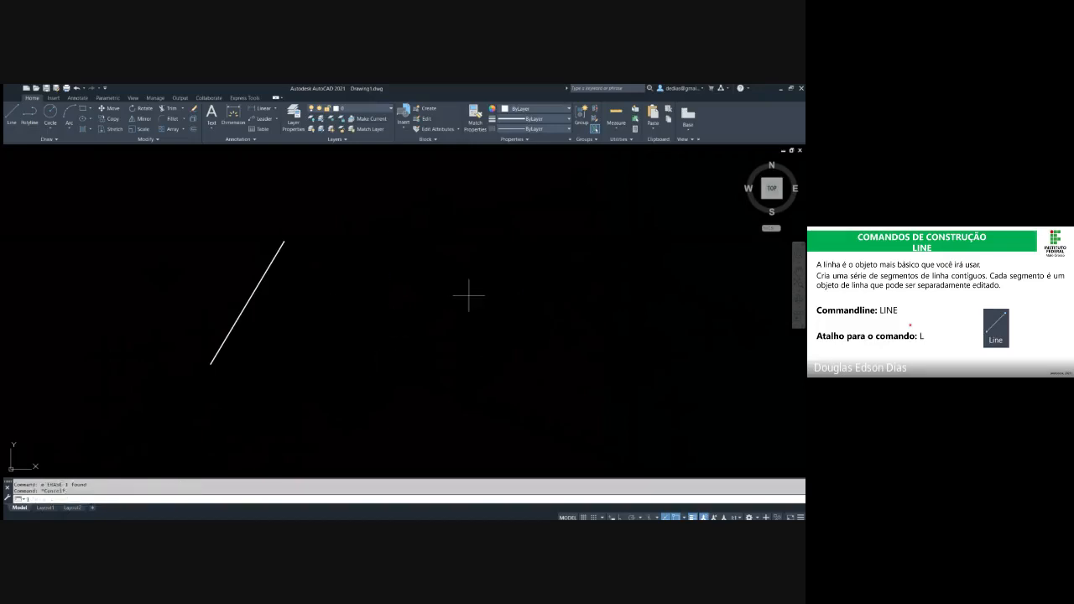
pyautogui.click(547, 258)
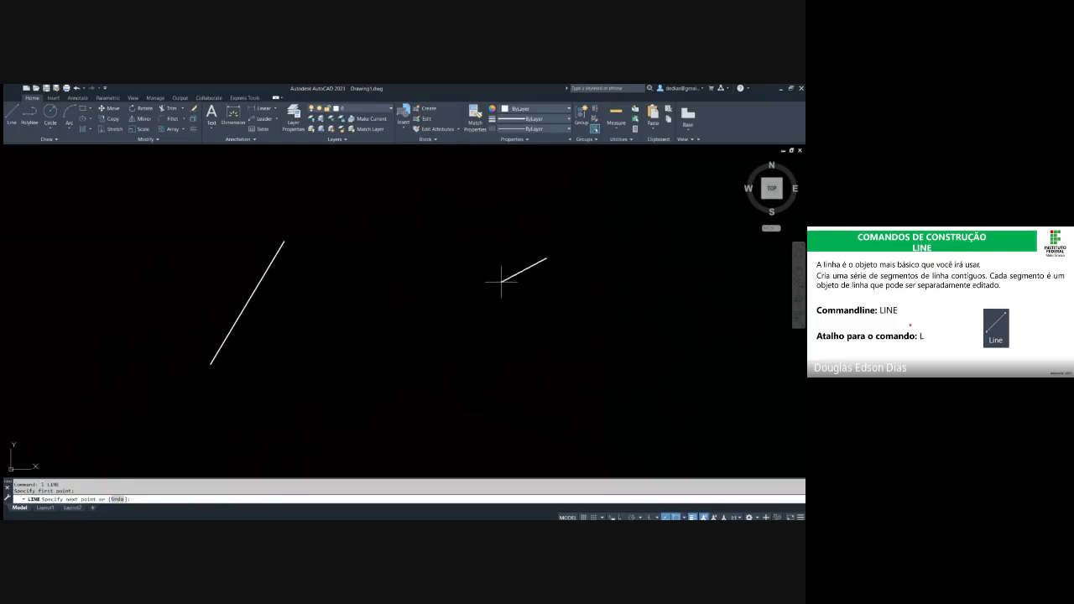
pyautogui.press('Escape')
pyautogui.press('Escape')
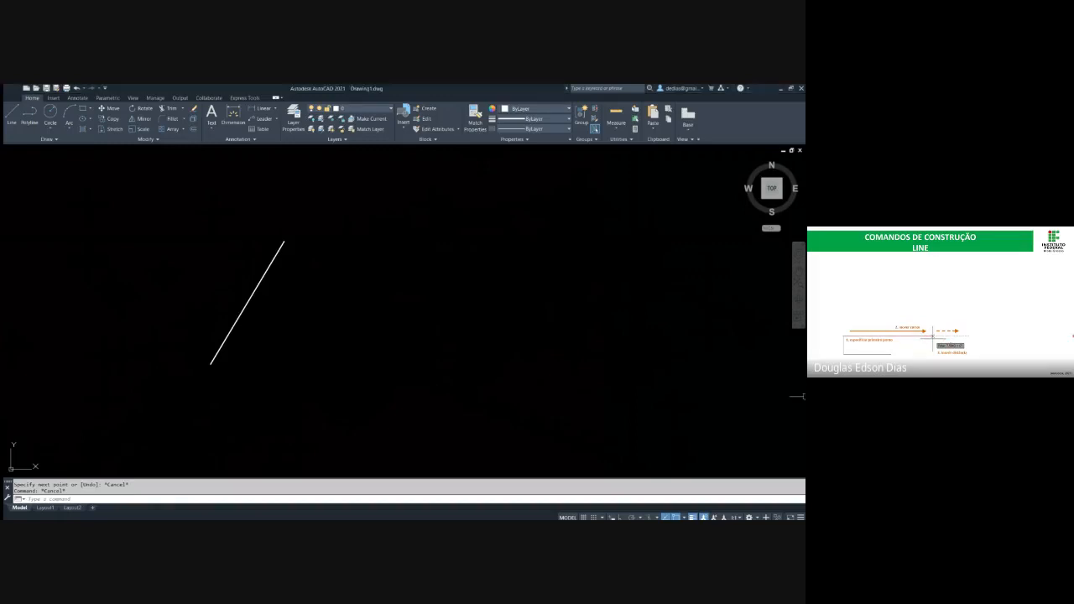
# Delete the remaining slanted line to clear the drawing area
pyautogui.click(331, 330)
pyautogui.click(205, 304)
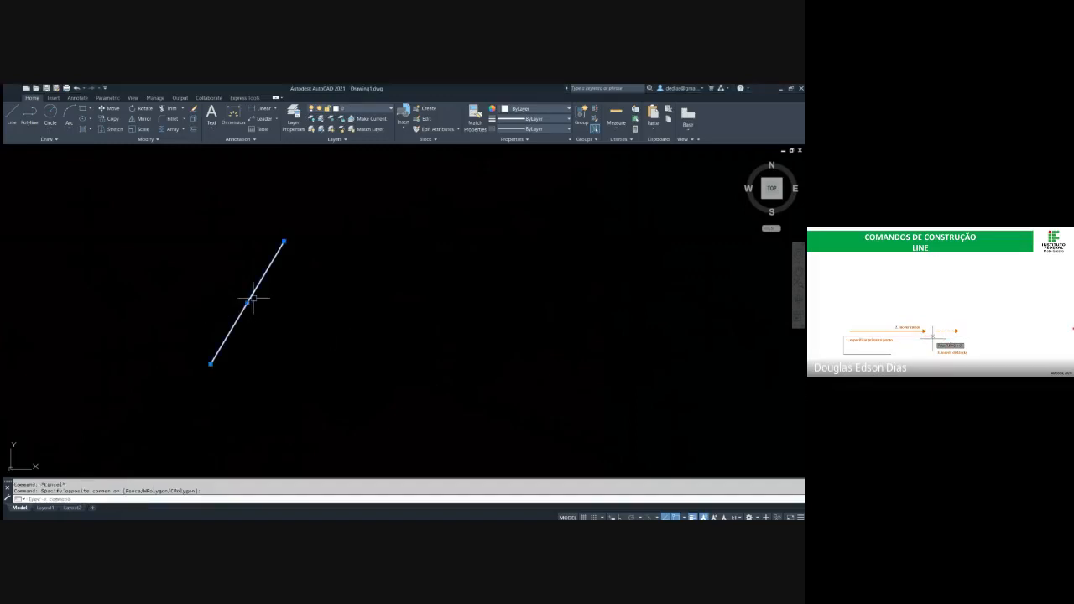
pyautogui.press('Delete')
# Draw a single horizontal line 30 units long to the right, switching Ortho mode on after placing the first point
pyautogui.write('l')
pyautogui.press('Return')
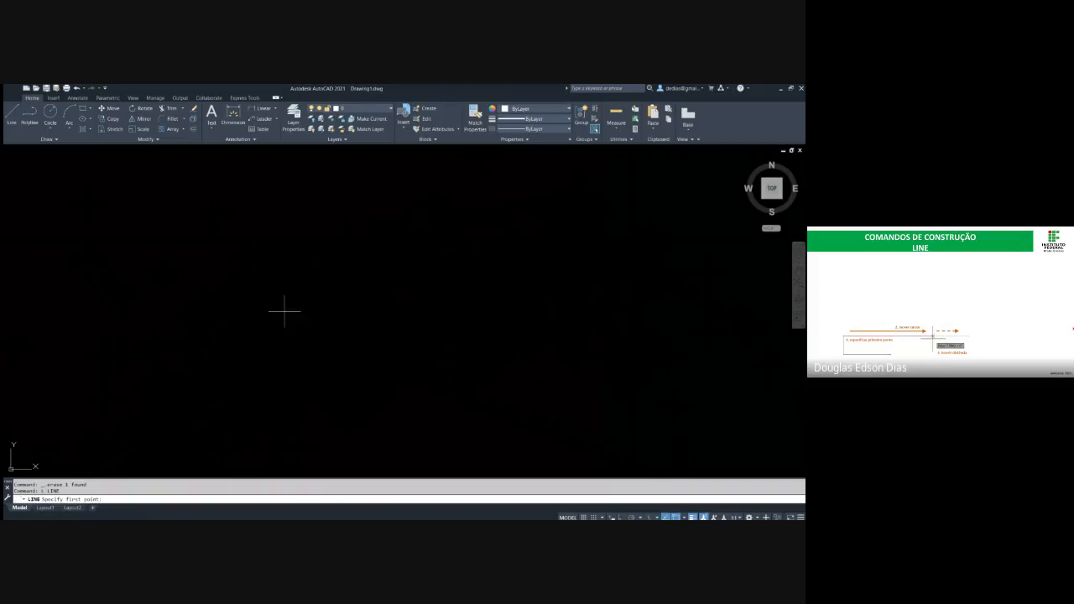
pyautogui.press('F8')
pyautogui.click(215, 314)
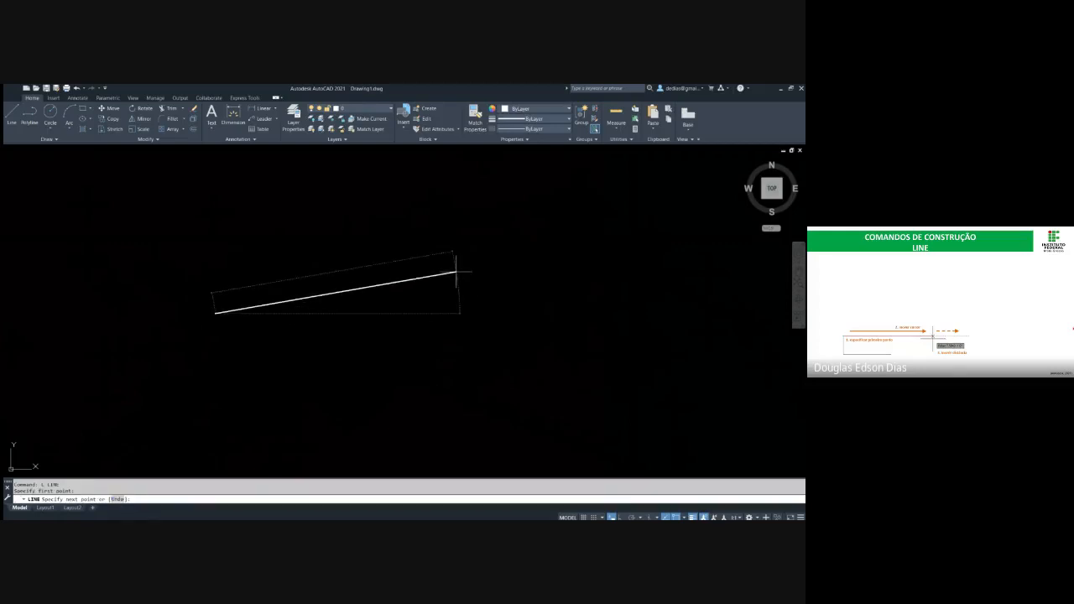
pyautogui.press('F8')
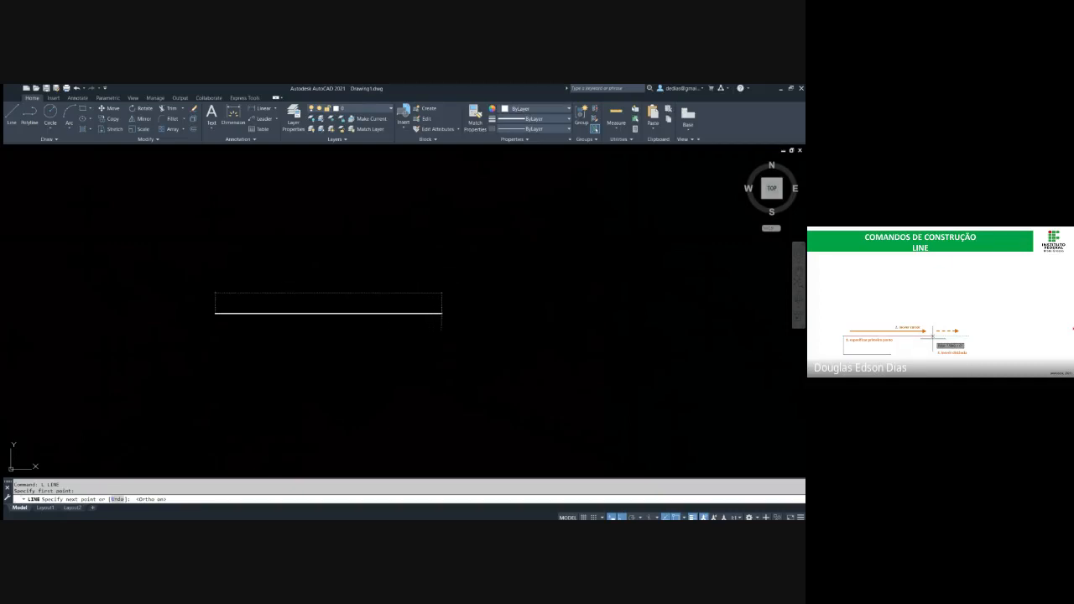
pyautogui.write('30')
pyautogui.press('Return')
pyautogui.press('Escape')
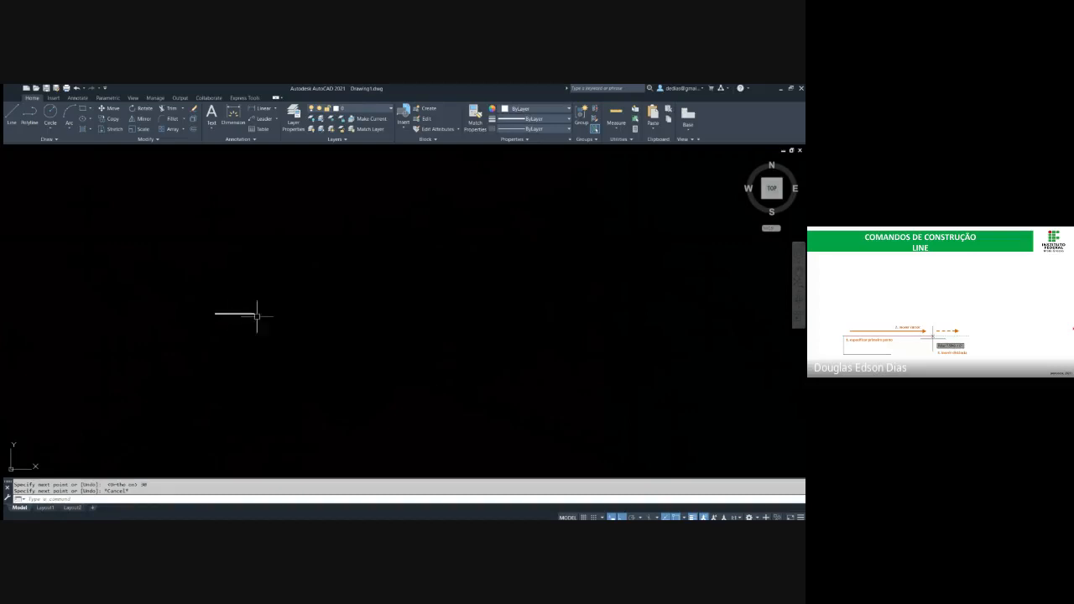
# Draw a single vertical line with Ortho on, from below the horizontal line upward across it near its left end
pyautogui.scroll(8, 319, 300)
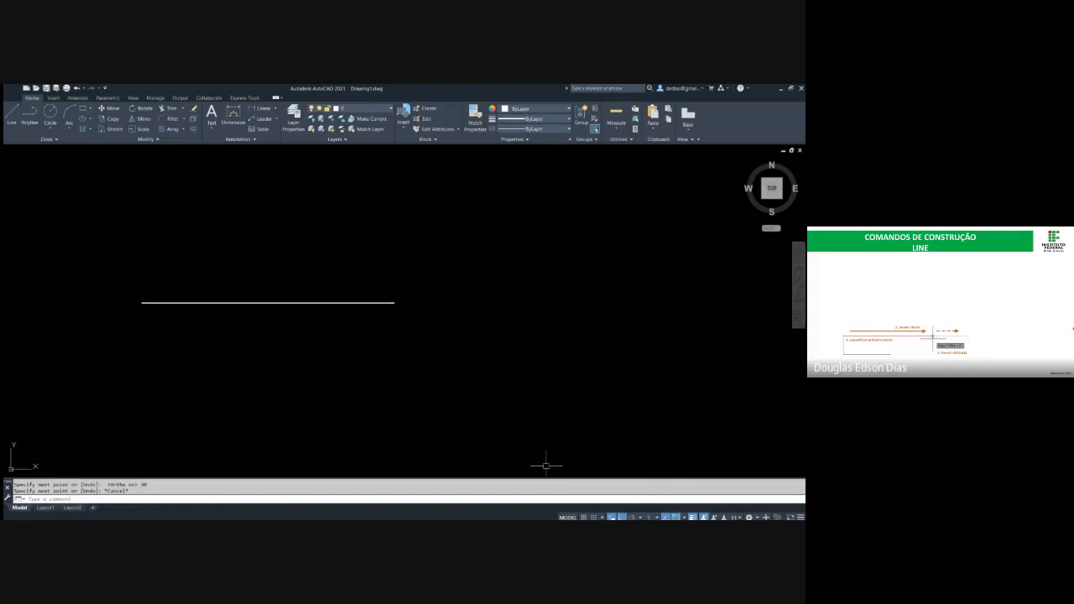
pyautogui.moveTo(288, 374); pyautogui.dragTo(374, 344, button='middle')
pyautogui.scroll(3, 374, 343)
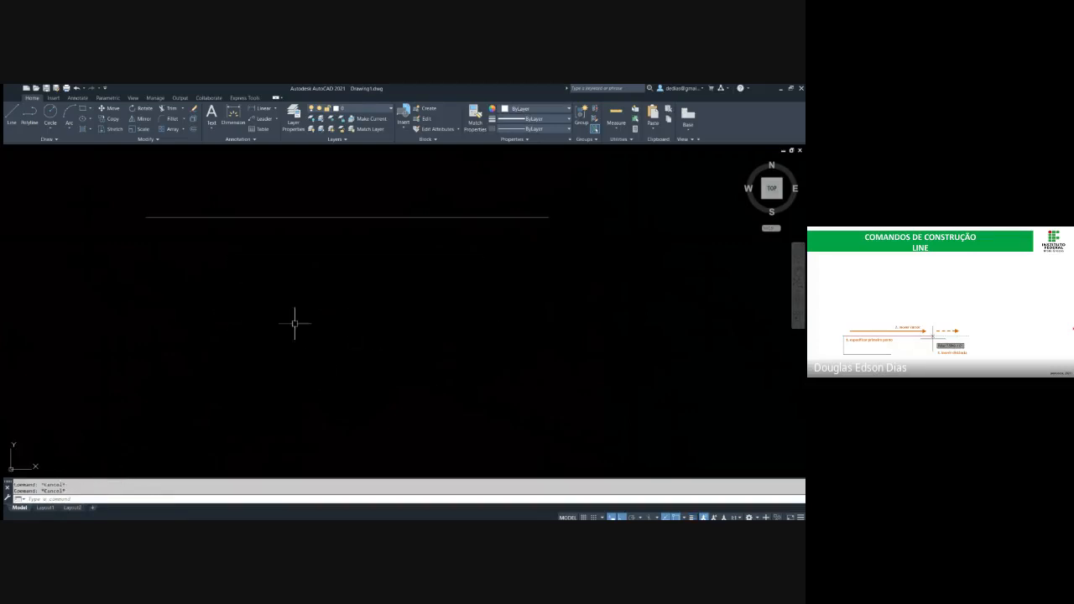
pyautogui.moveTo(279, 289); pyautogui.dragTo(265, 312, button='middle')
pyautogui.write('l')
pyautogui.press('Return')
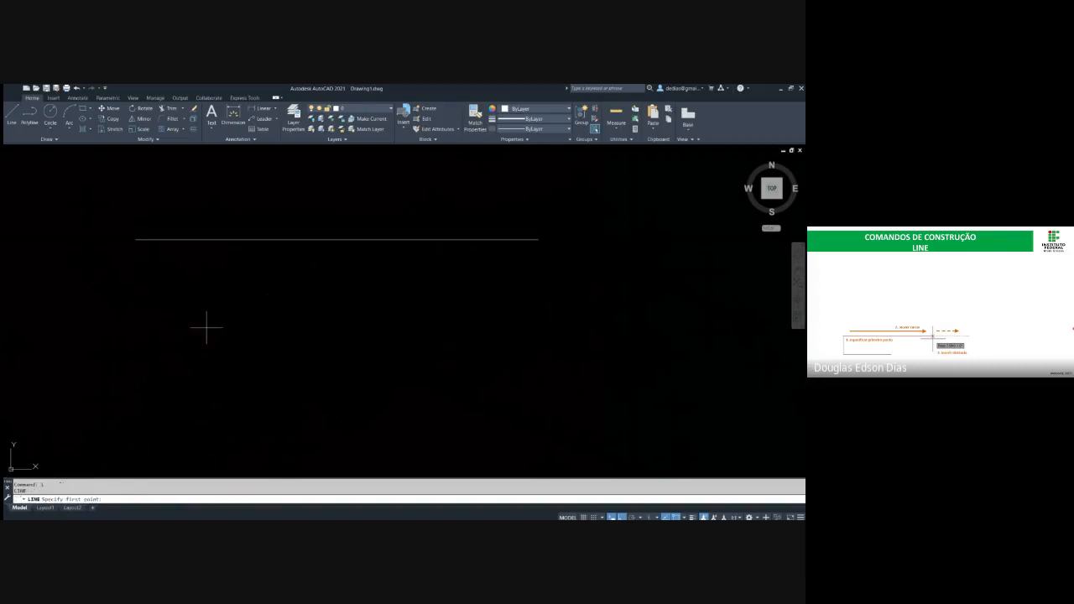
pyautogui.click(202, 405)
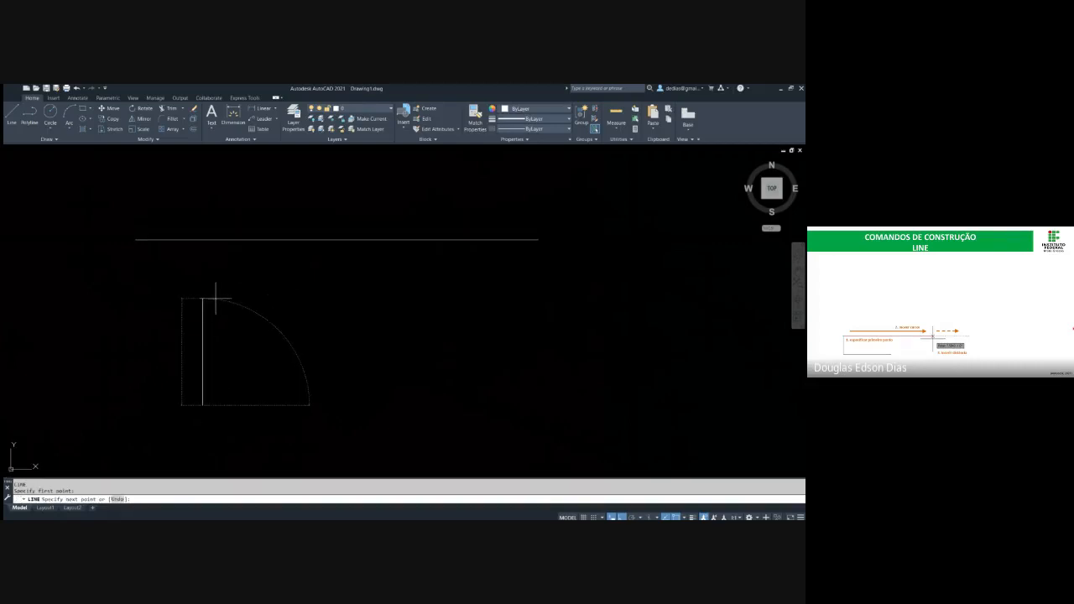
pyautogui.click(205, 204)
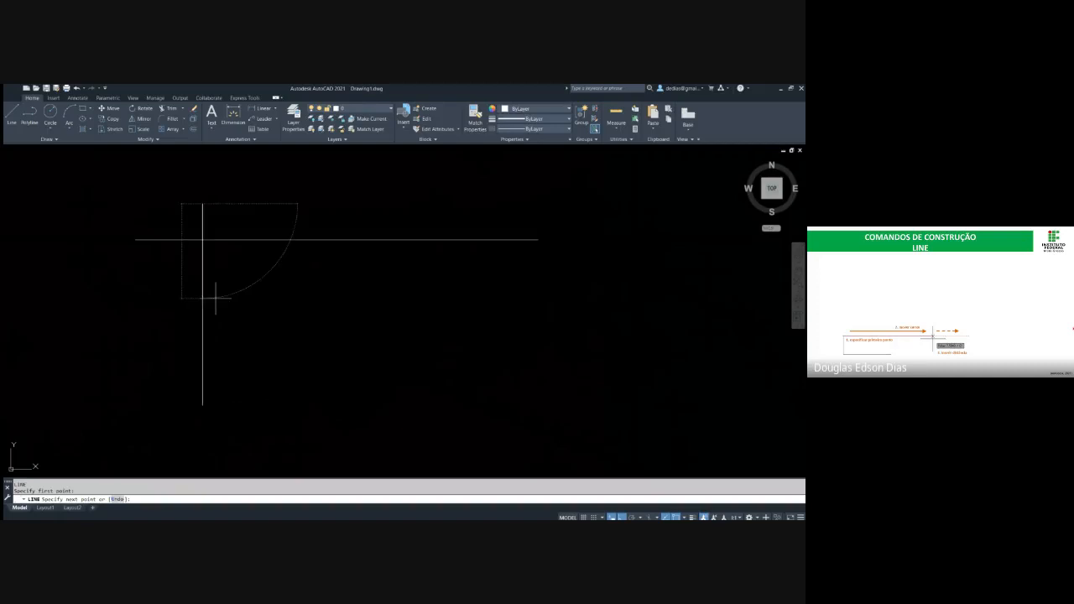
pyautogui.press('Escape')
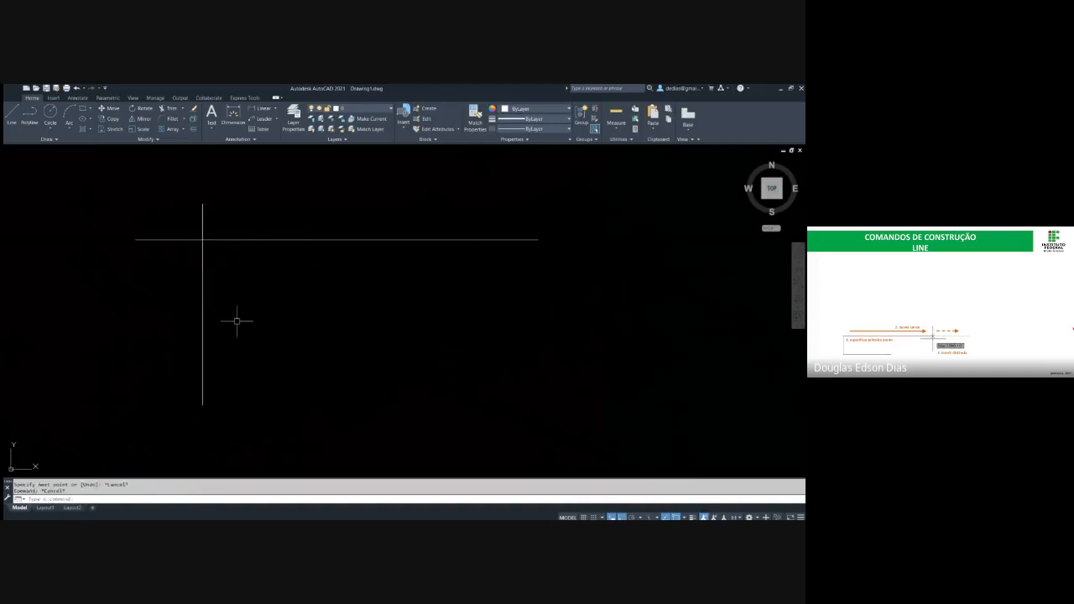
# Try a line below the horizontal one with Ortho off, switch Ortho back on before the second point, and cancel it
pyautogui.write('l')
pyautogui.press('Return')
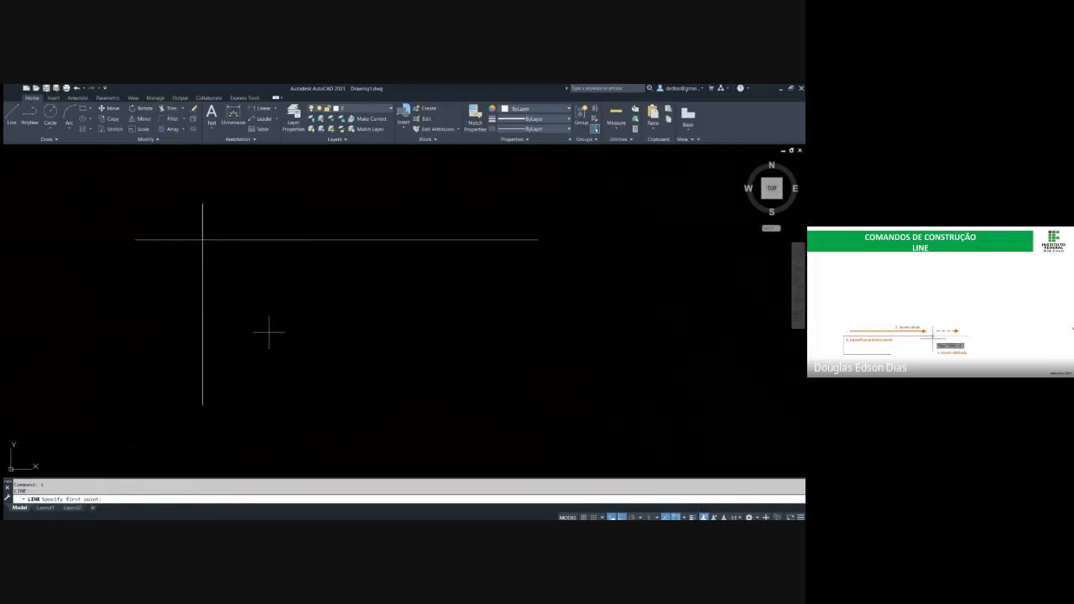
pyautogui.press('F8')
pyautogui.click(343, 410)
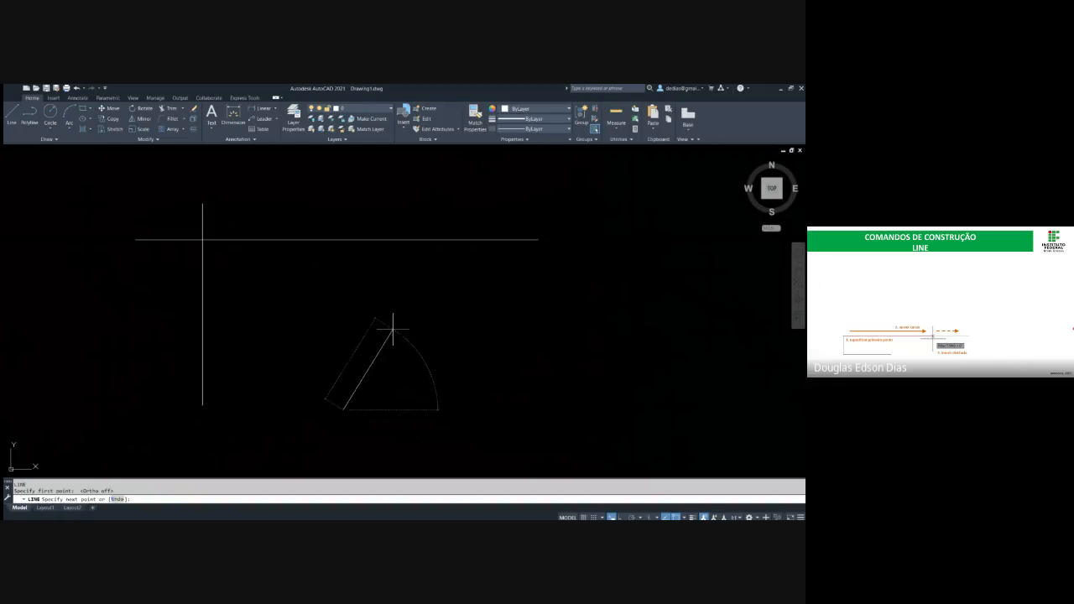
pyautogui.press('F8')
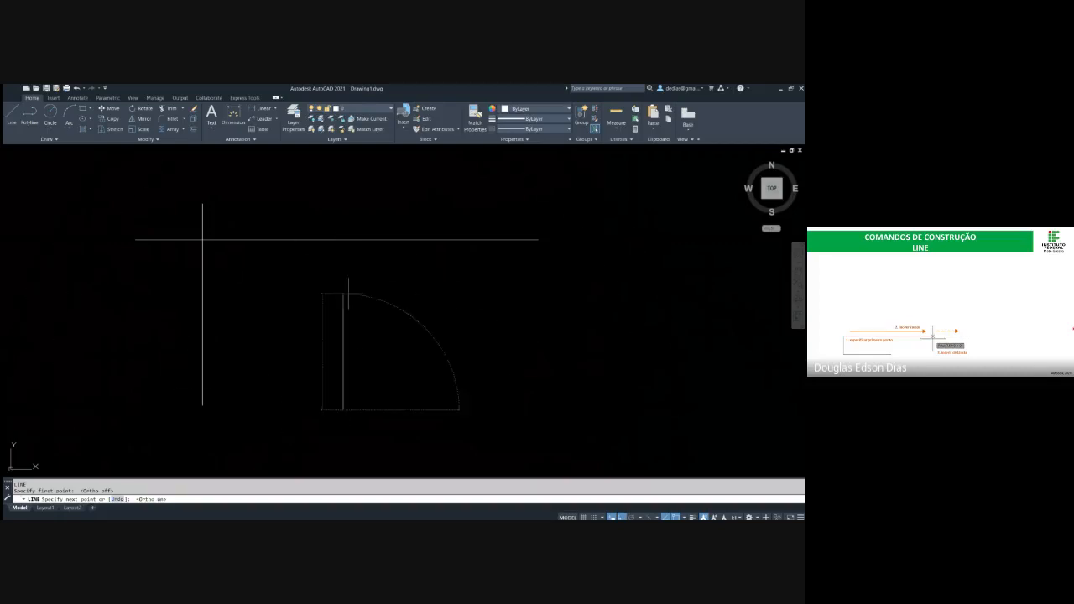
pyautogui.press('Escape')
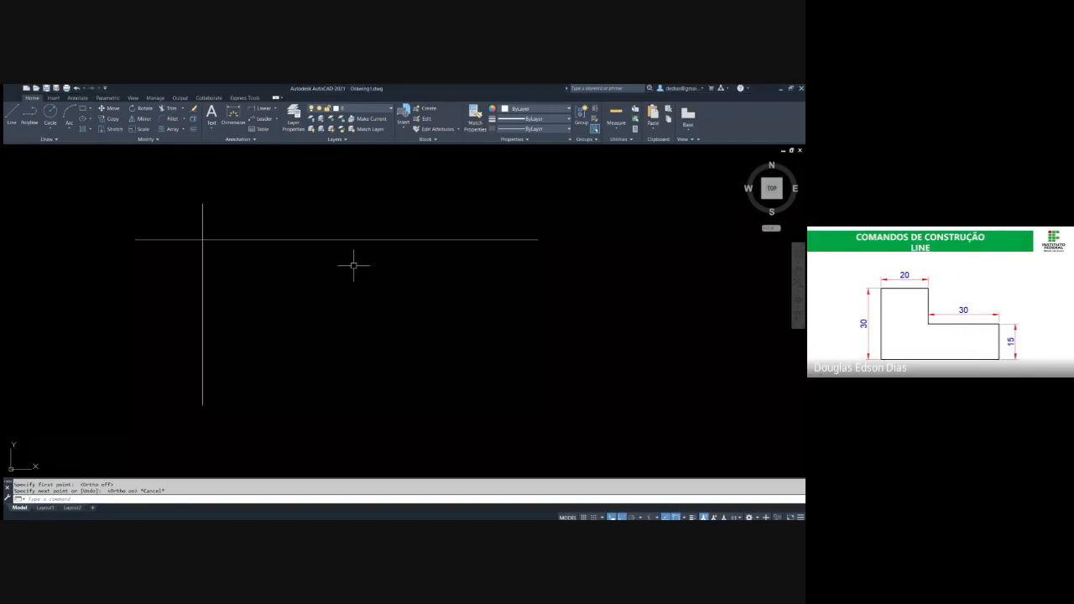
# Delete the crossing horizontal and vertical lines
pyautogui.press('Escape')
pyautogui.click(333, 299)
pyautogui.click(145, 192)
pyautogui.press('Delete')
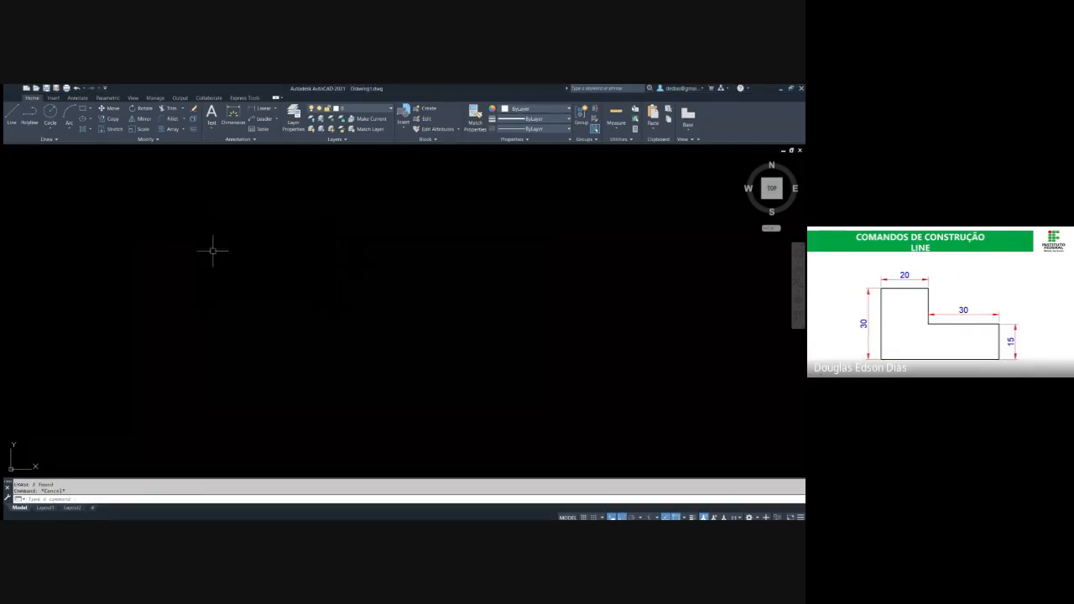
# Draw a single horizontal line 20 units long to the right with the Line command and end it
pyautogui.write('l')
pyautogui.press('Return')
pyautogui.click(220, 275)
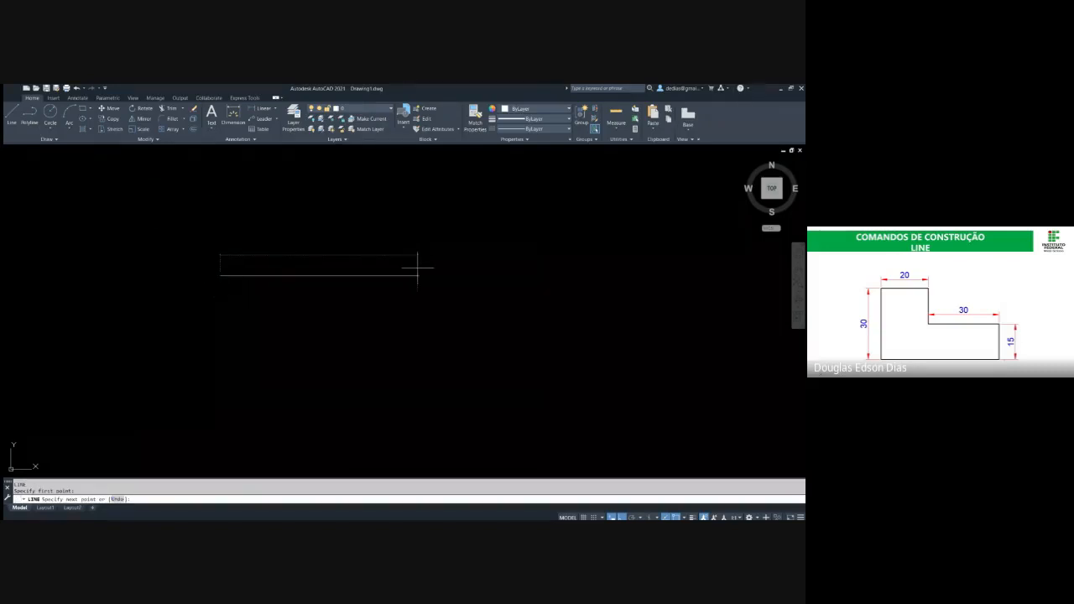
pyautogui.write('20')
pyautogui.press('Return')
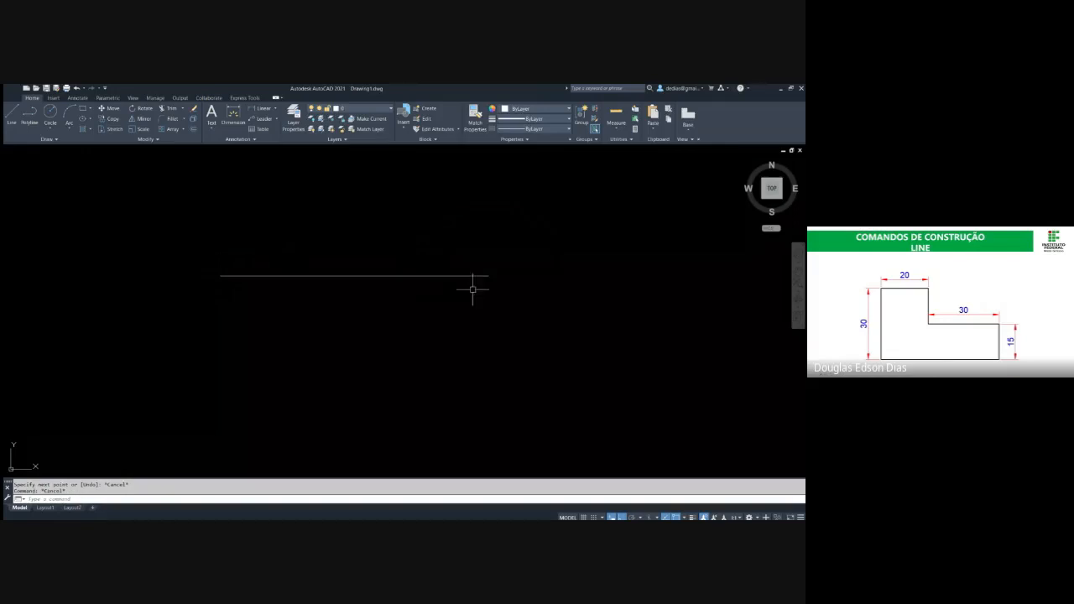
pyautogui.press('Escape')
# Try starting a vertical line downward from the right endpoint of the horizontal line, and cancel it
pyautogui.write('l')
pyautogui.press('Return')
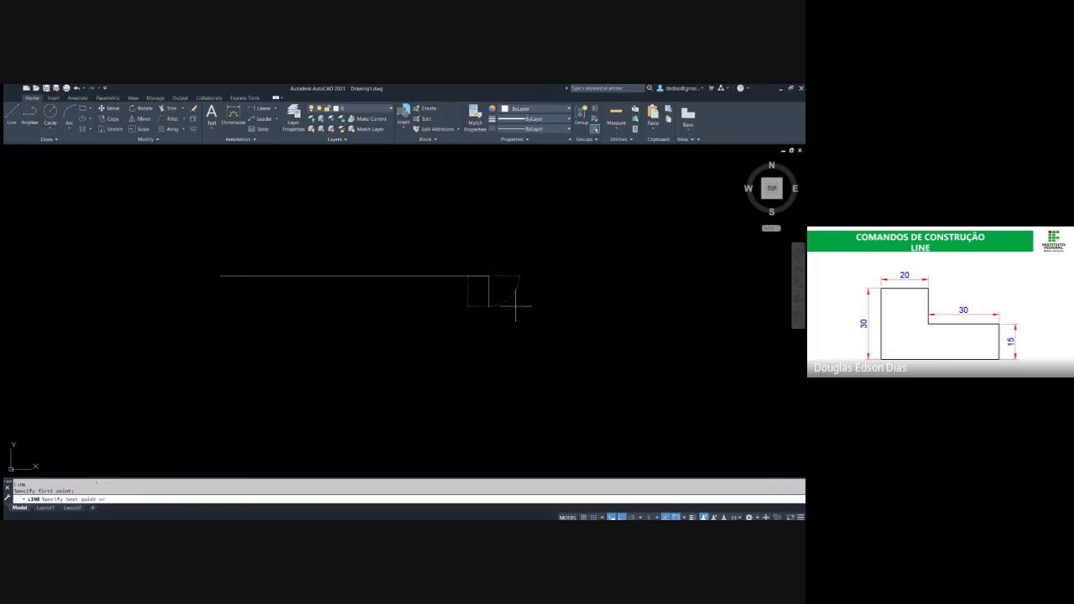
pyautogui.click(489, 275)
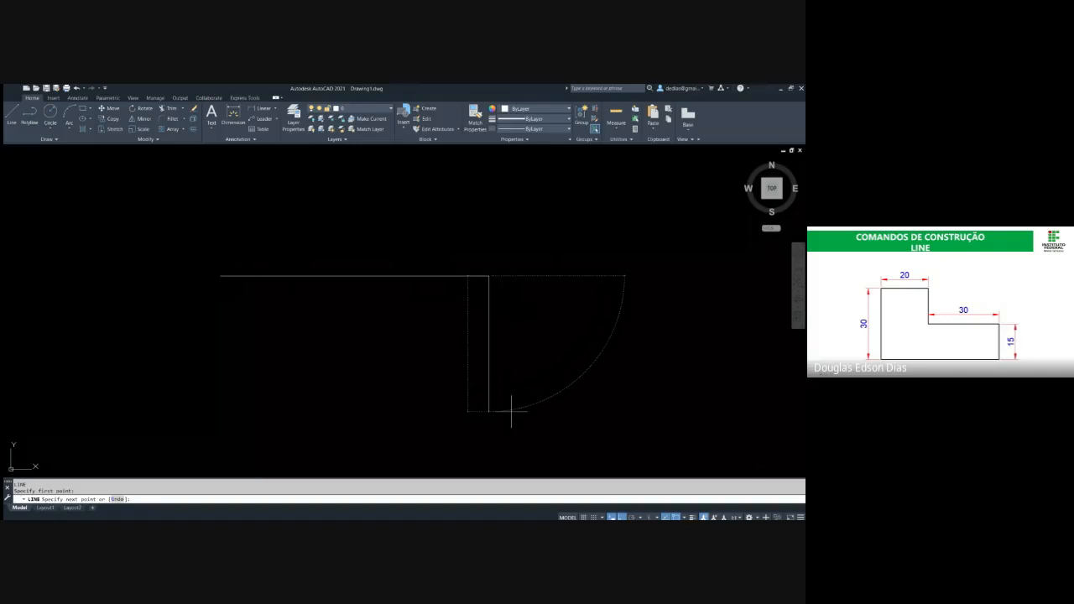
pyautogui.press('Escape')
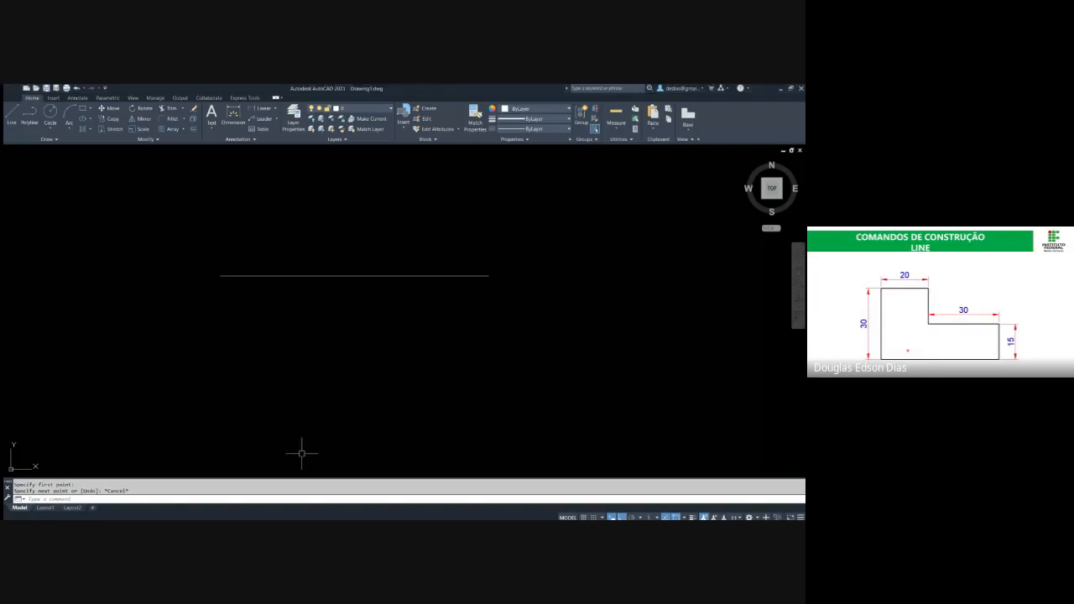
# Erase the 20-unit horizontal line
pyautogui.click(436, 308)
pyautogui.click(400, 331)
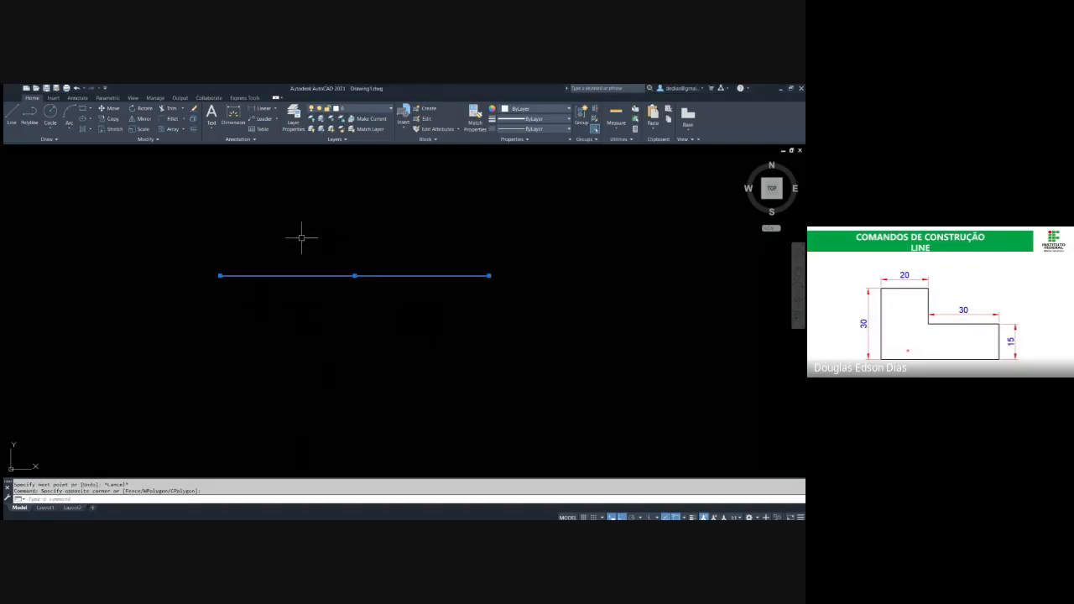
pyautogui.write('E')
pyautogui.press('Return')
# Draw the profile's first three segments from a picked point with the Line command: 20 right, 15 down and 30 right
pyautogui.write('L')
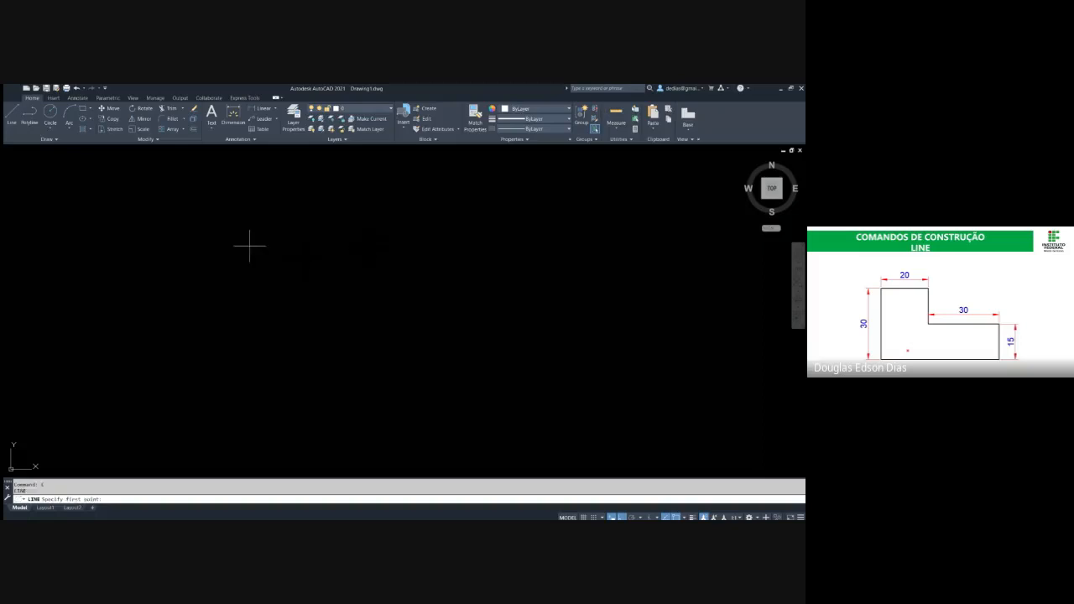
pyautogui.press('Return')
pyautogui.click(239, 249)
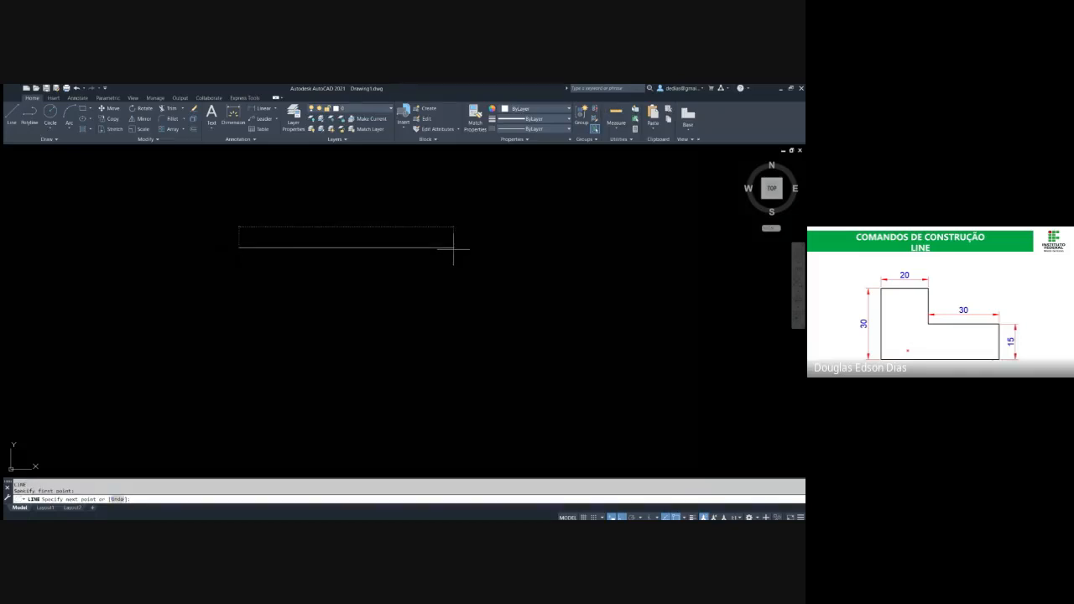
pyautogui.write('20')
pyautogui.press('Return')
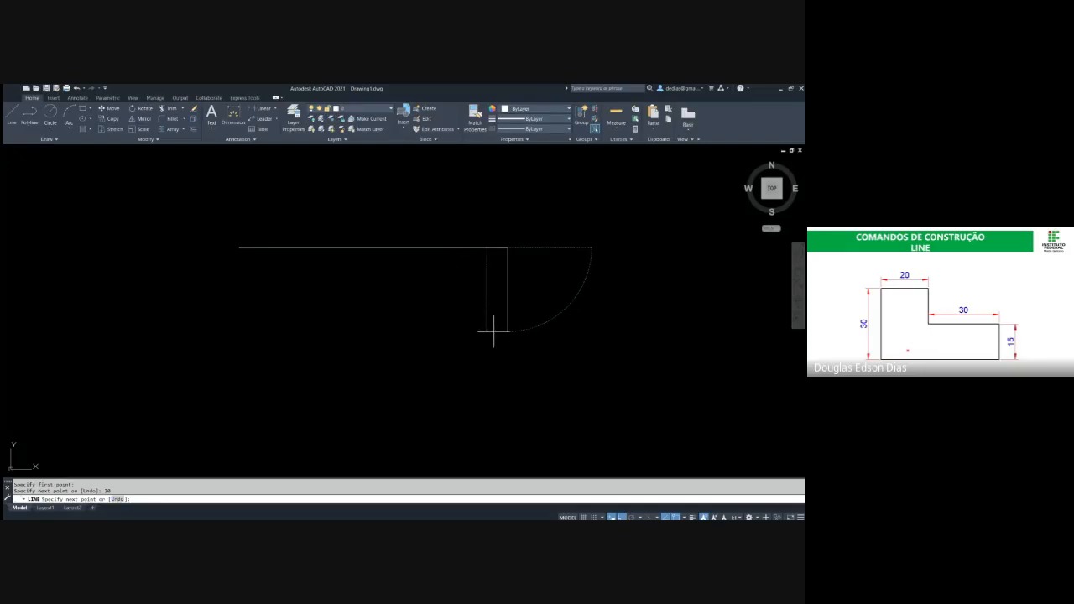
pyautogui.write('15')
pyautogui.press('Return')
pyautogui.scroll(-6, 549, 329)
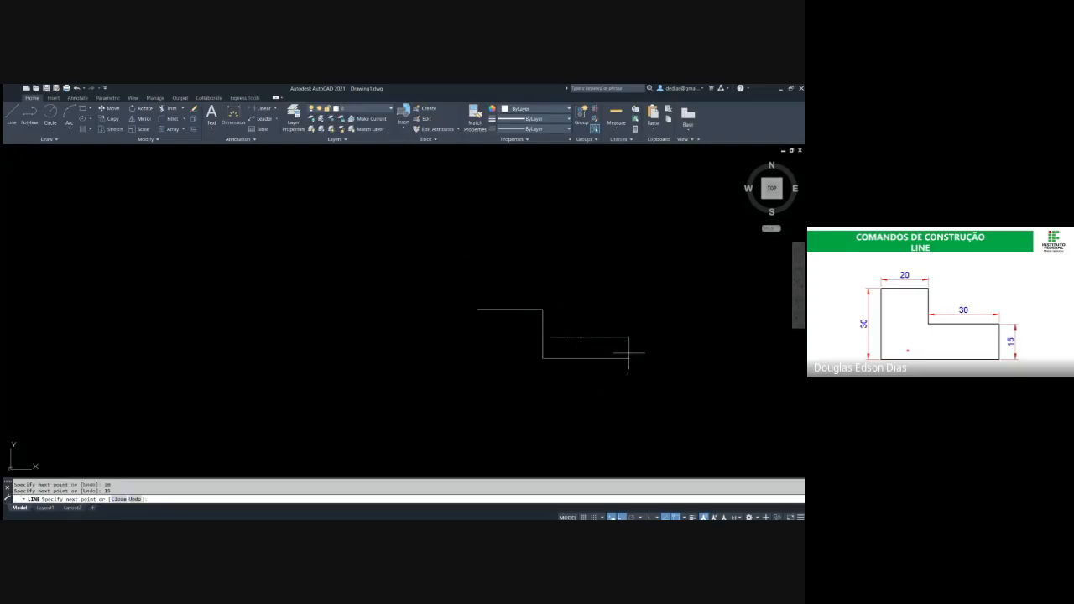
pyautogui.write('30')
pyautogui.press('Return')
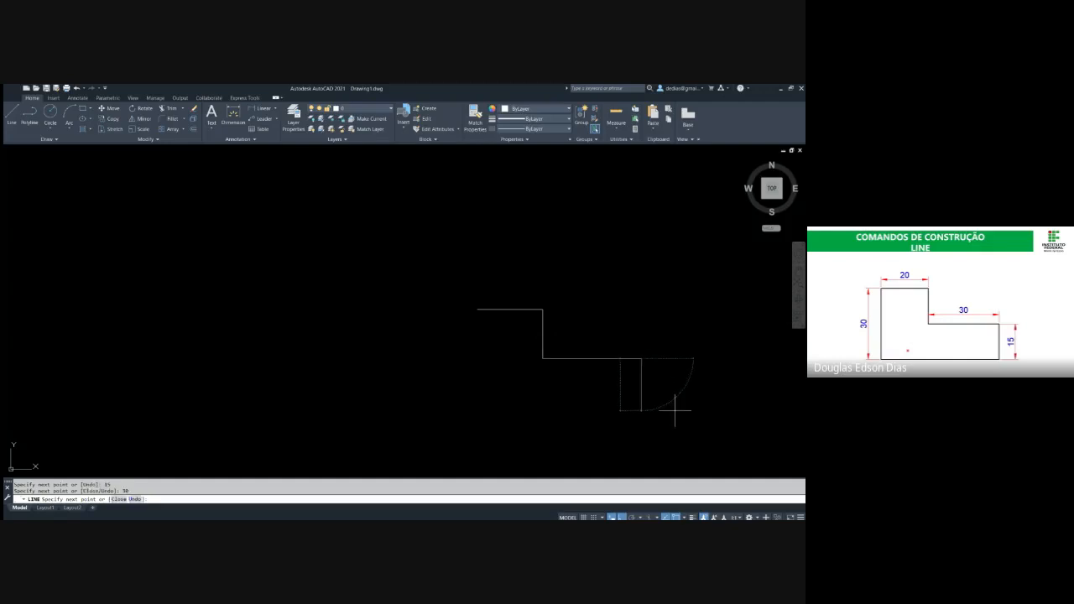
# Continue the profile 15 down and 50 to the left, close it at its starting point and end the Line command
pyautogui.write('15')
pyautogui.press('Return')
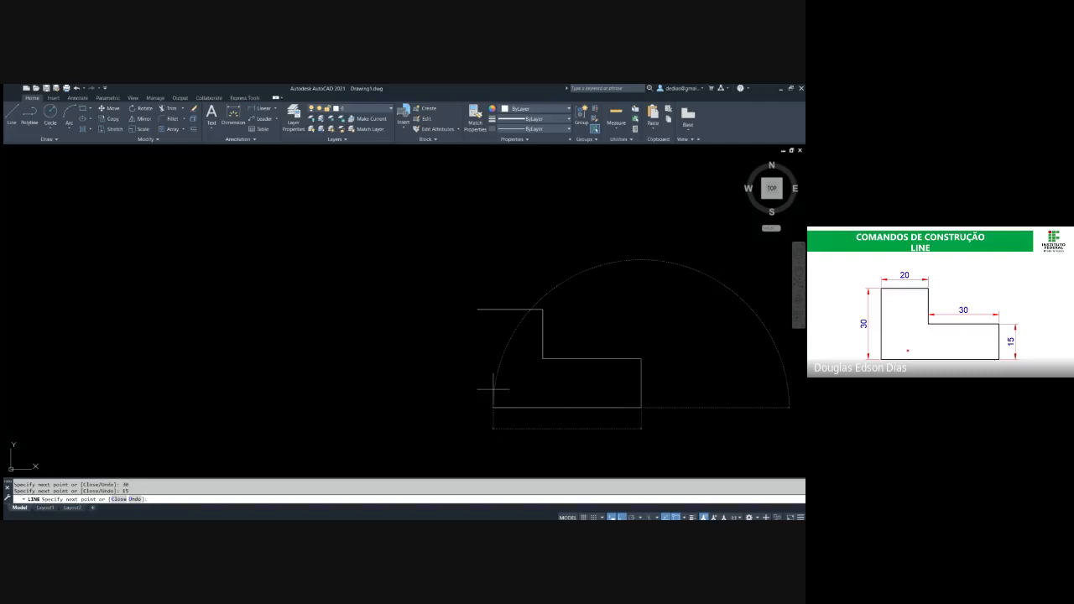
pyautogui.write('50')
pyautogui.press('Return')
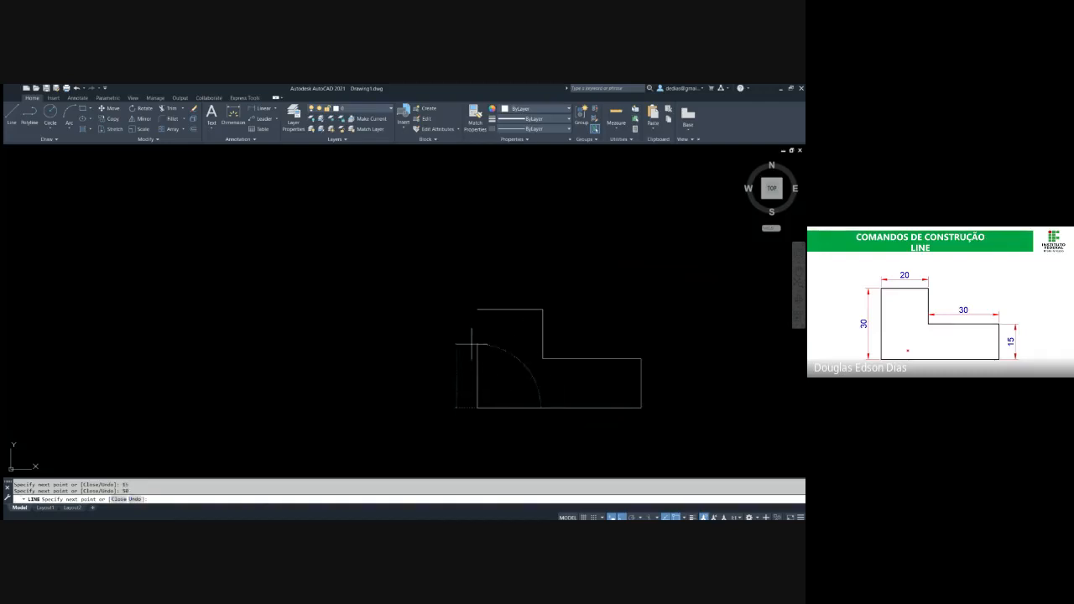
pyautogui.press('Escape')
pyautogui.press('Escape')
pyautogui.moveTo(475, 305); pyautogui.dragTo(270, 255, button='middle')
pyautogui.scroll(2, 271, 255)
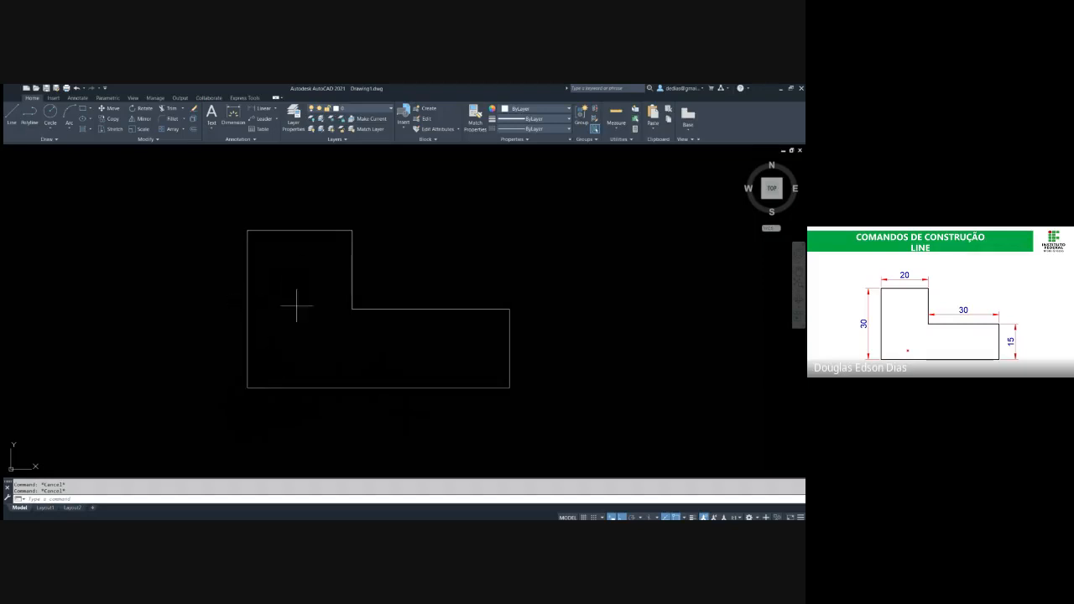
# Start a line beside the L-shaped profile, turn Ortho mode off and cancel the line
pyautogui.write('l')
pyautogui.press('Return')
pyautogui.click(547, 380)
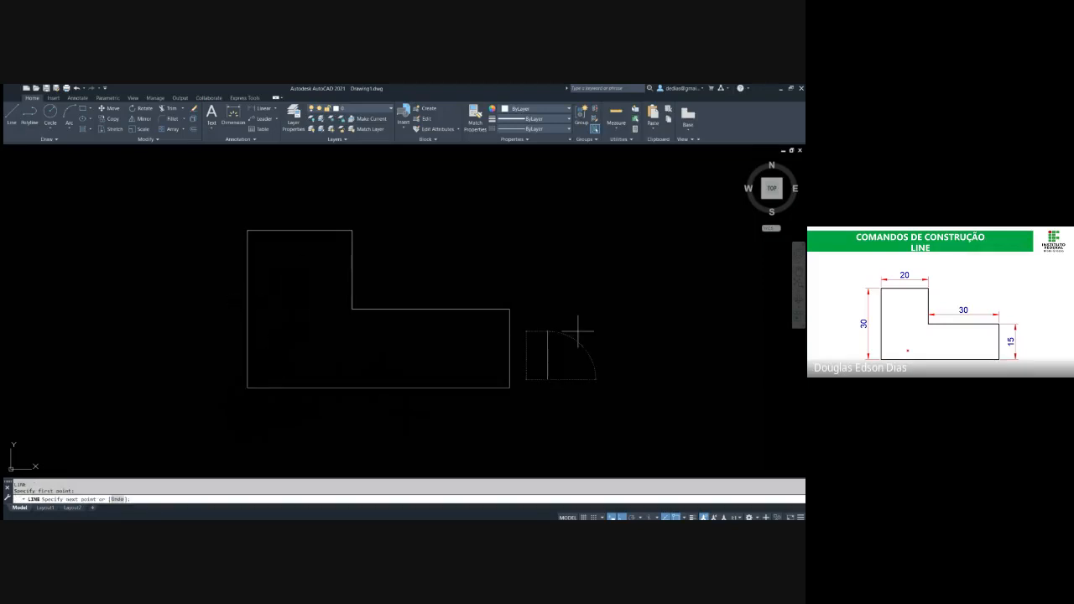
pyautogui.press('Escape')
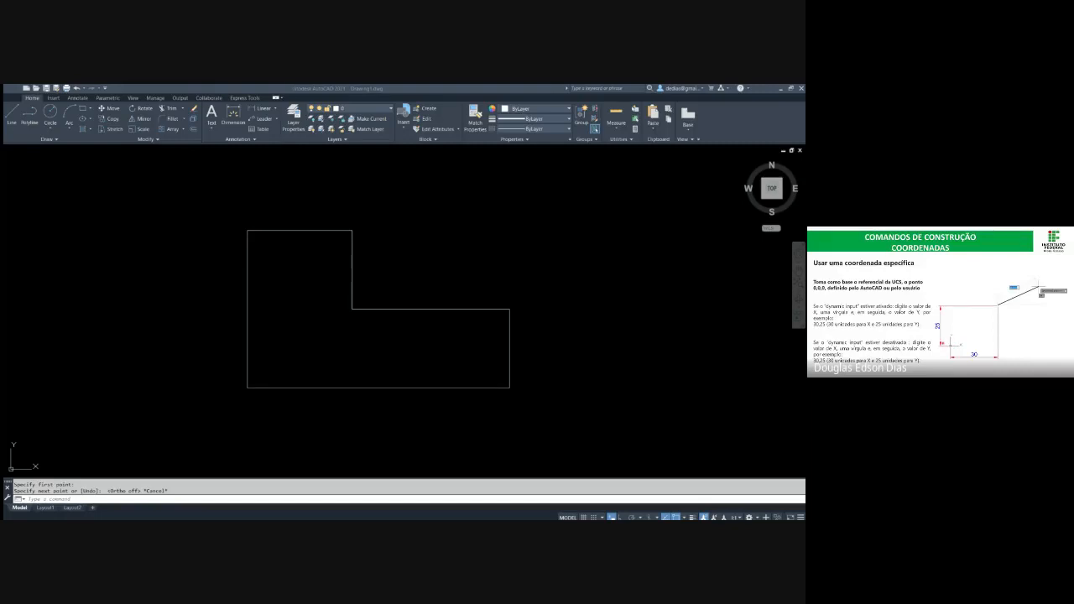
# Select the whole L-shaped profile and delete it
pyautogui.click(568, 408)
pyautogui.click(168, 195)
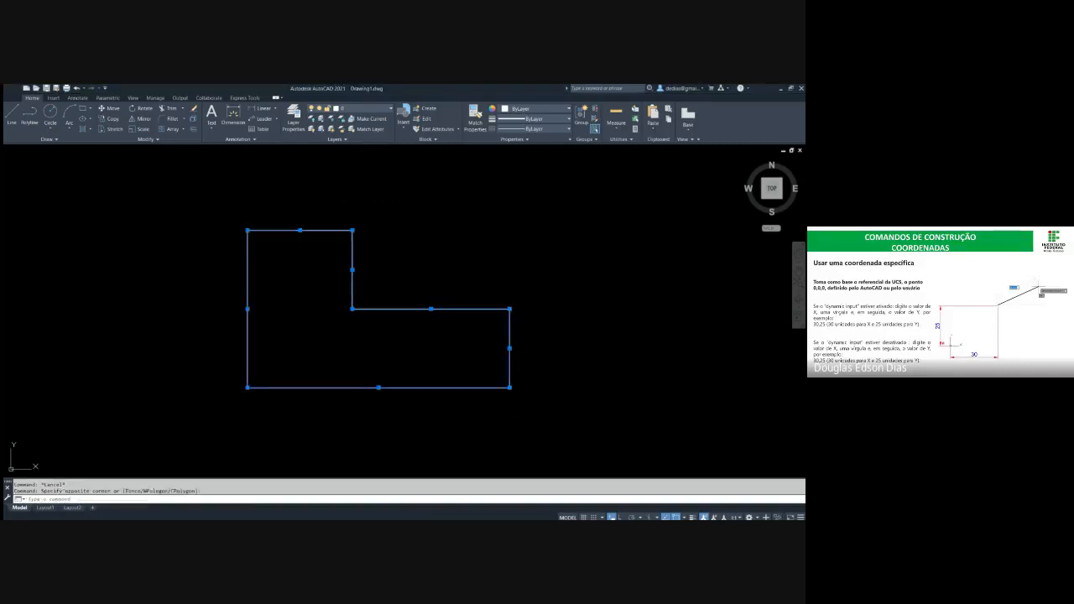
pyautogui.press('Delete')
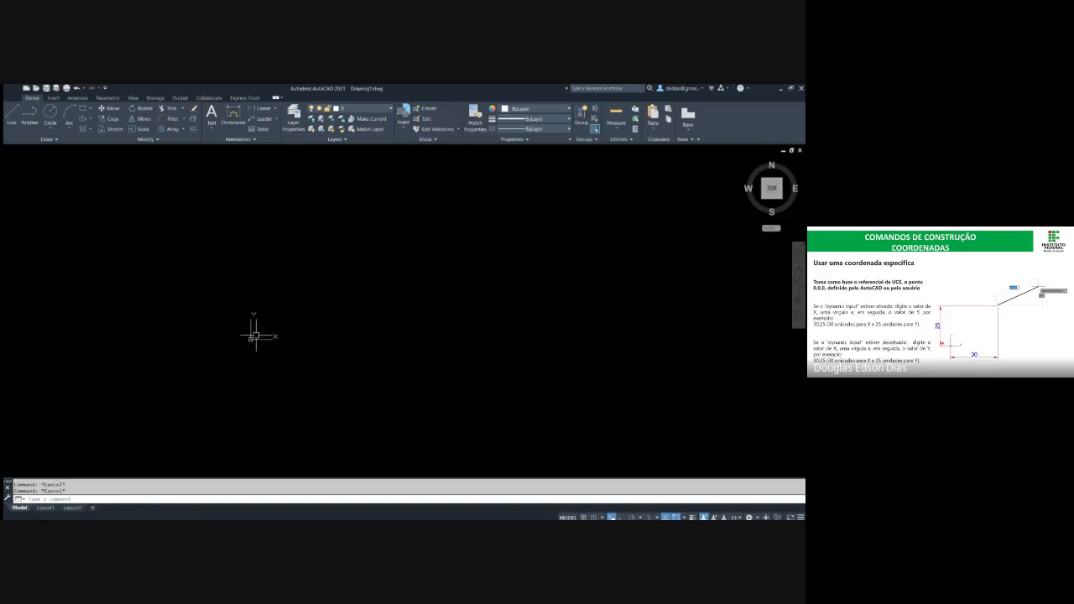
# Draw a line starting at absolute coordinates 200,100, sloping up to the right with a length of 50, and end it
pyautogui.moveTo(386, 275); pyautogui.dragTo(339, 316, button='middle')
pyautogui.write('l')
pyautogui.press('Return')
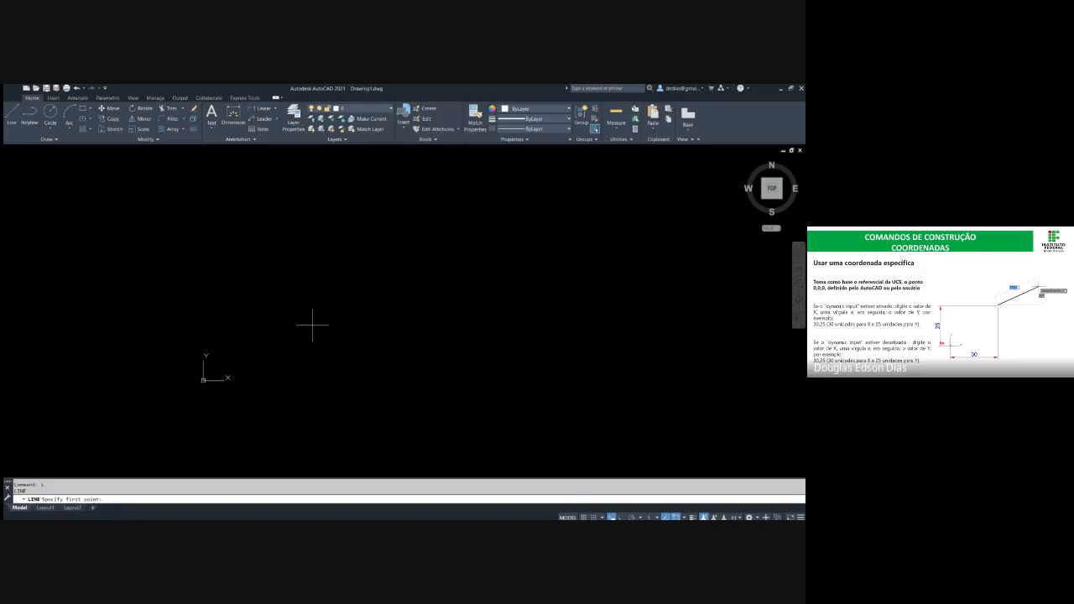
pyautogui.write('200,100')
pyautogui.press('Return')
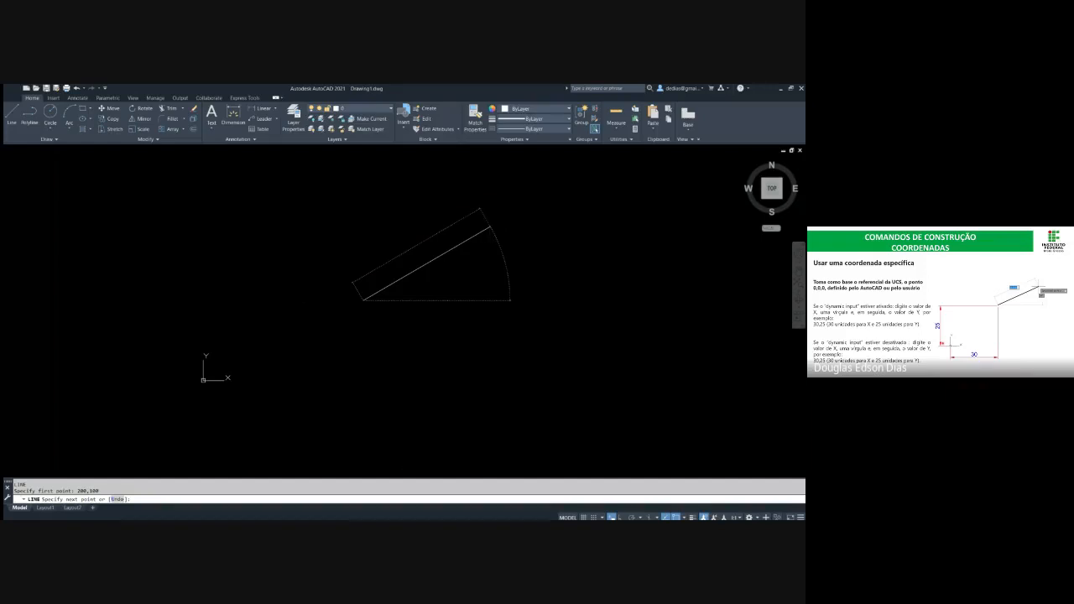
pyautogui.write('50')
pyautogui.press('Return')
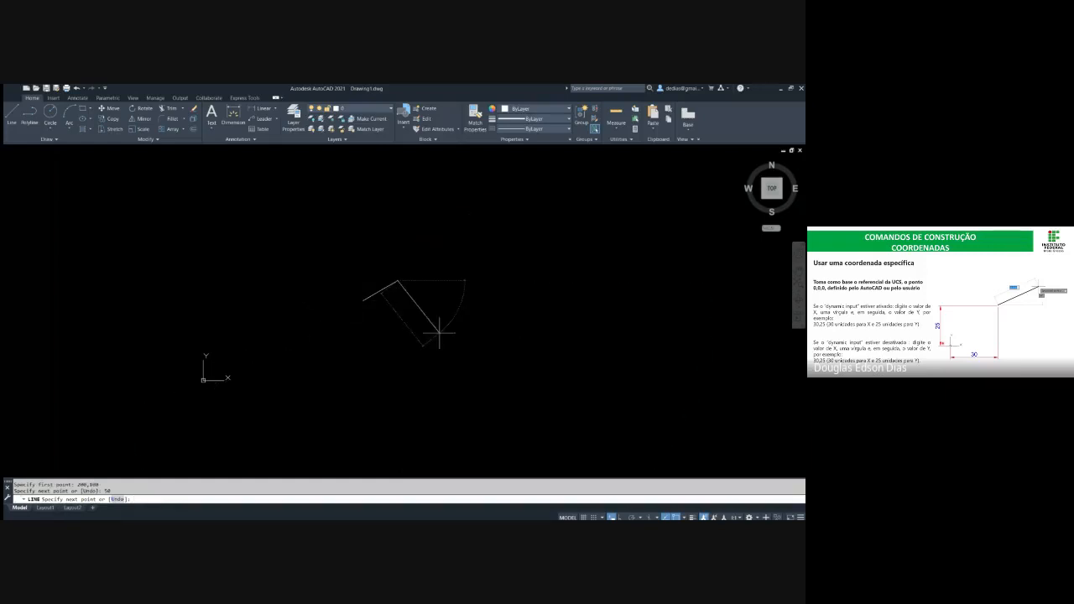
pyautogui.press('Escape')
pyautogui.press('Escape')
# Draw a line from the upper endpoint of the sloping line to absolute coordinates 205,50 and end it
pyautogui.click(396, 293)
pyautogui.click(366, 266)
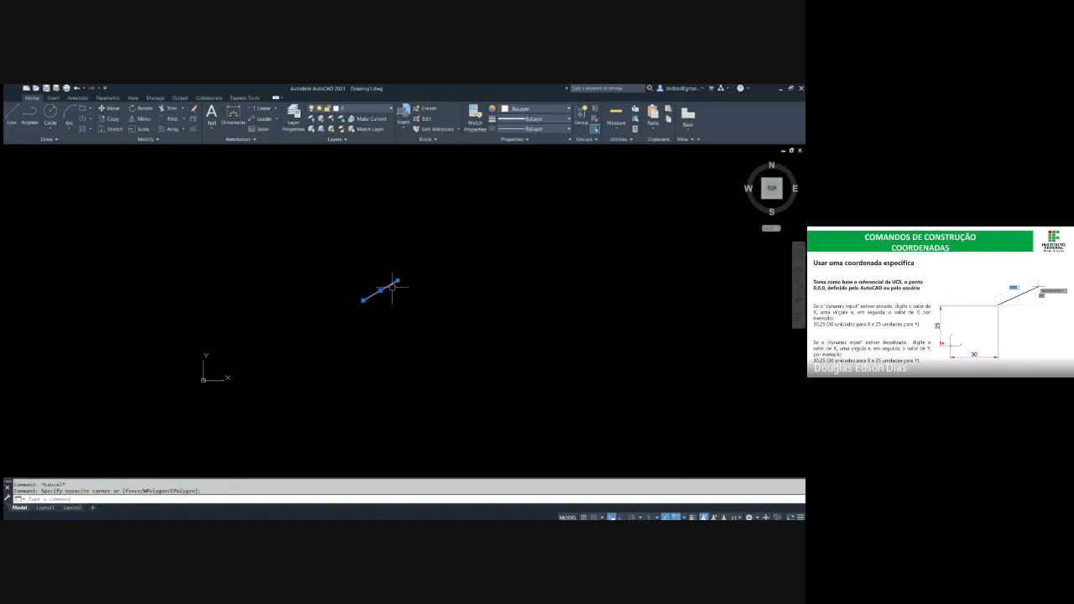
pyautogui.press('Escape')
pyautogui.write('L')
pyautogui.press('Return')
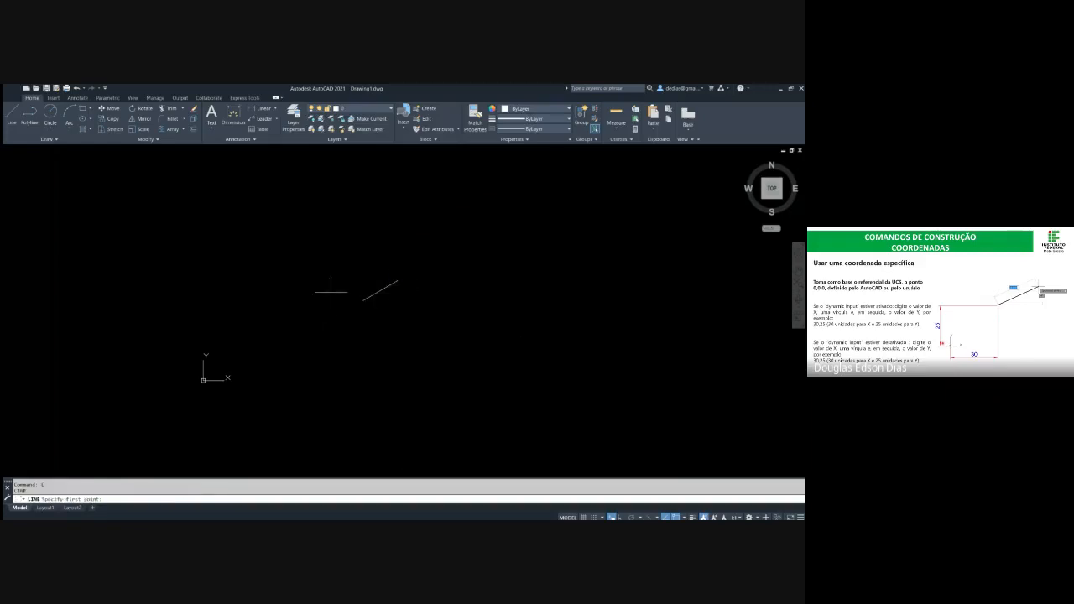
pyautogui.click(397, 281)
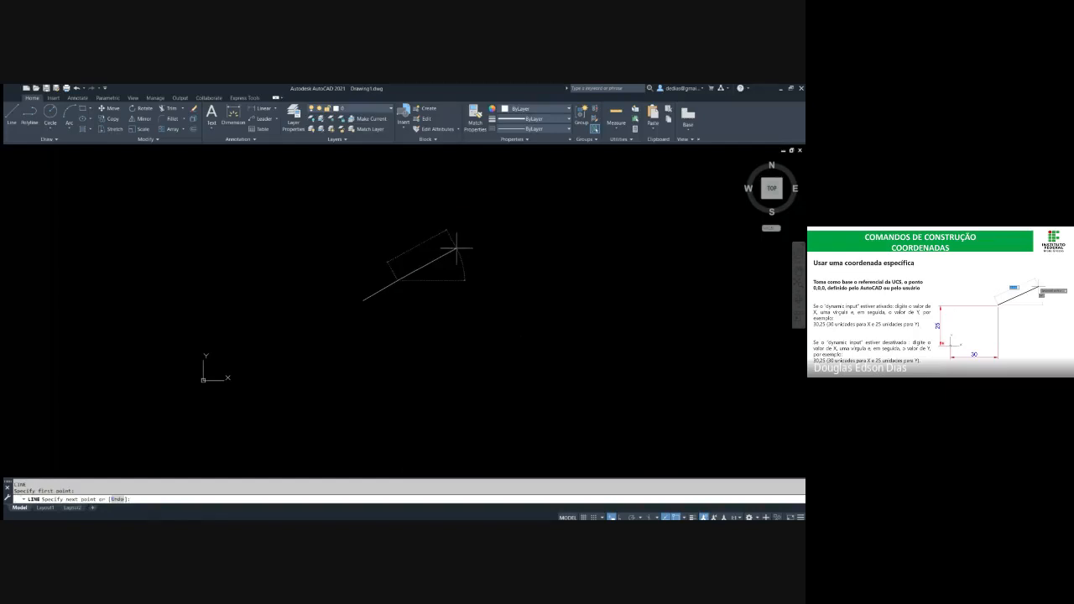
pyautogui.press('F8')
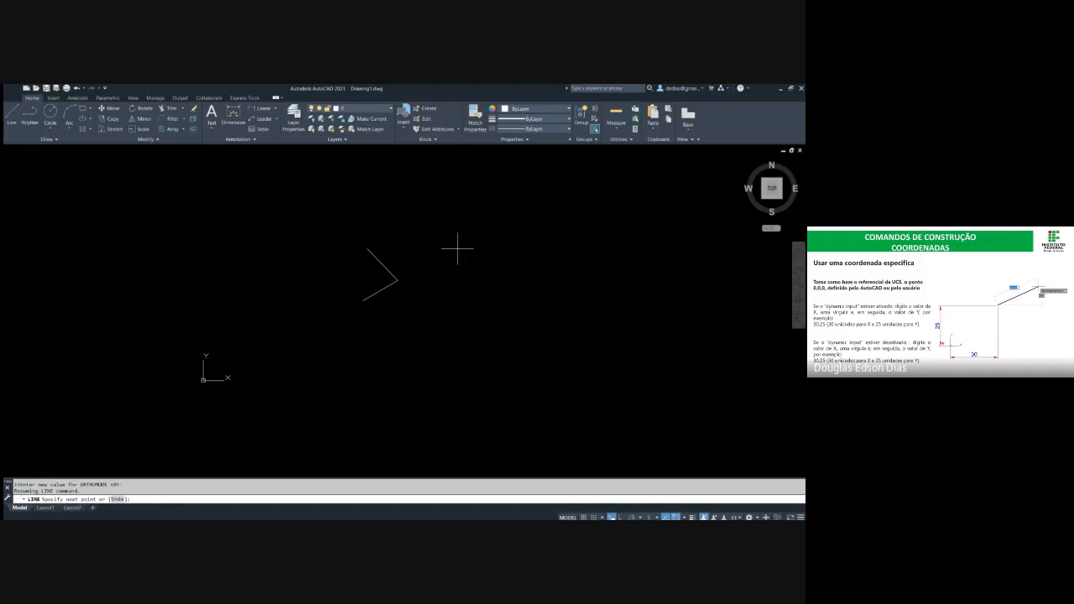
pyautogui.write('205,50')
pyautogui.press('Return')
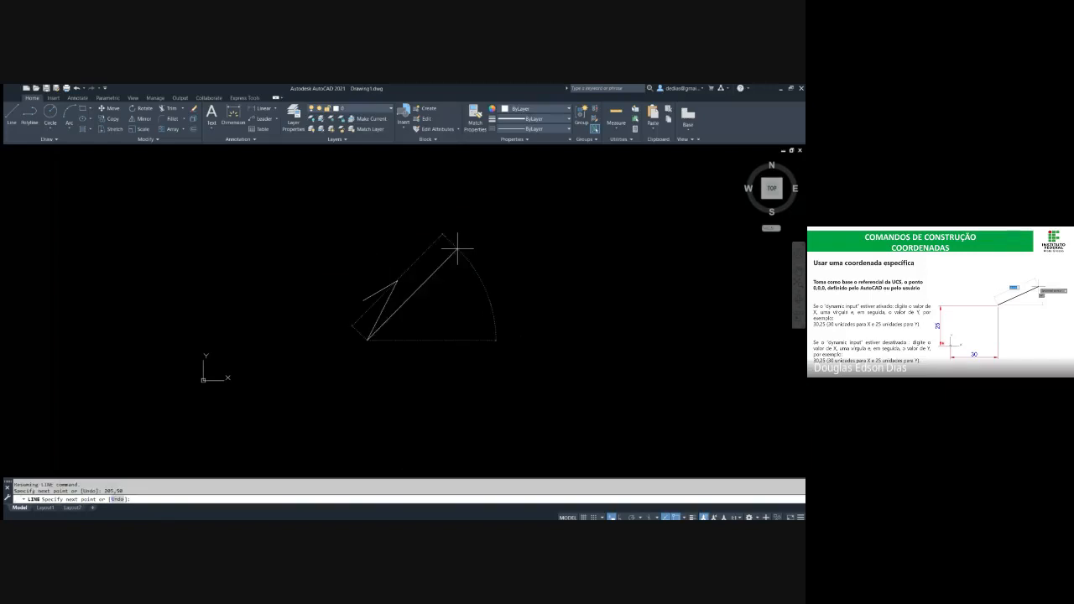
pyautogui.press('Escape')
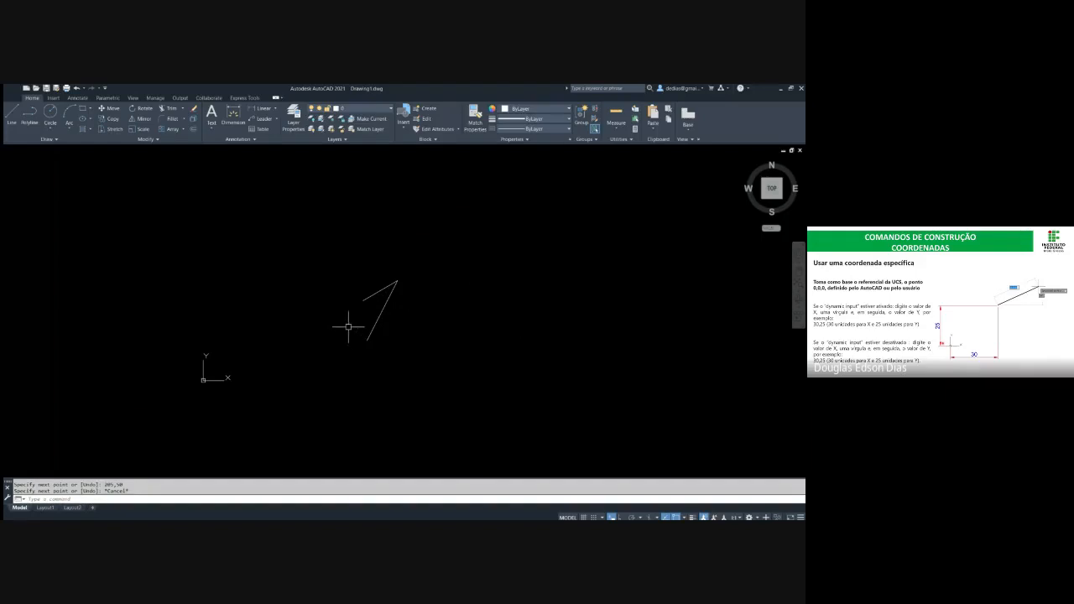
# Measure the distance from the origin 0,0 to the lower endpoint of the second line
pyautogui.write('di')
pyautogui.press('Return')
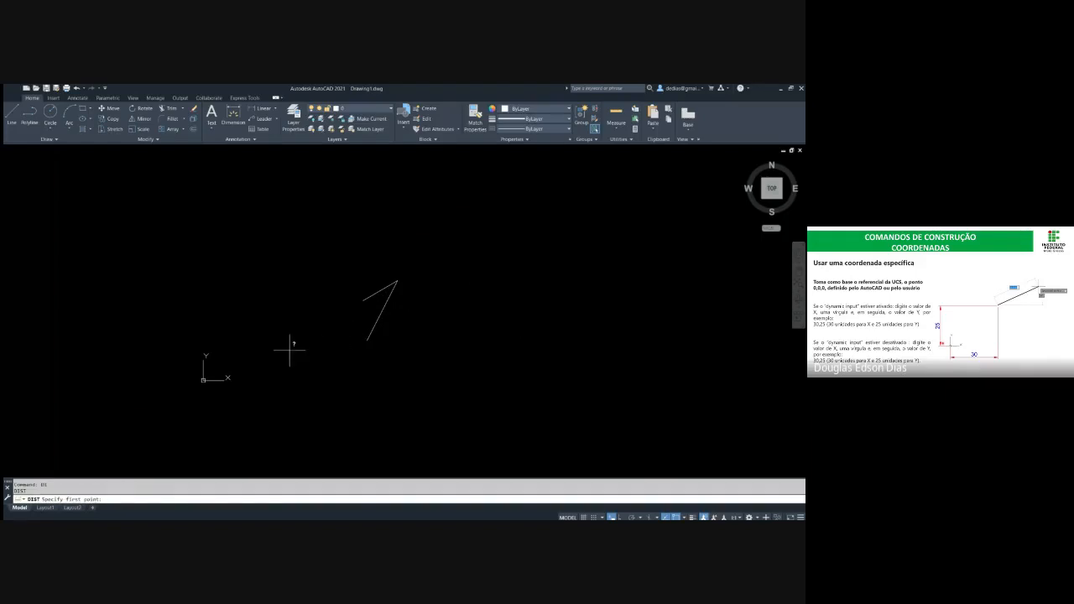
pyautogui.write('0,0')
pyautogui.press('Return')
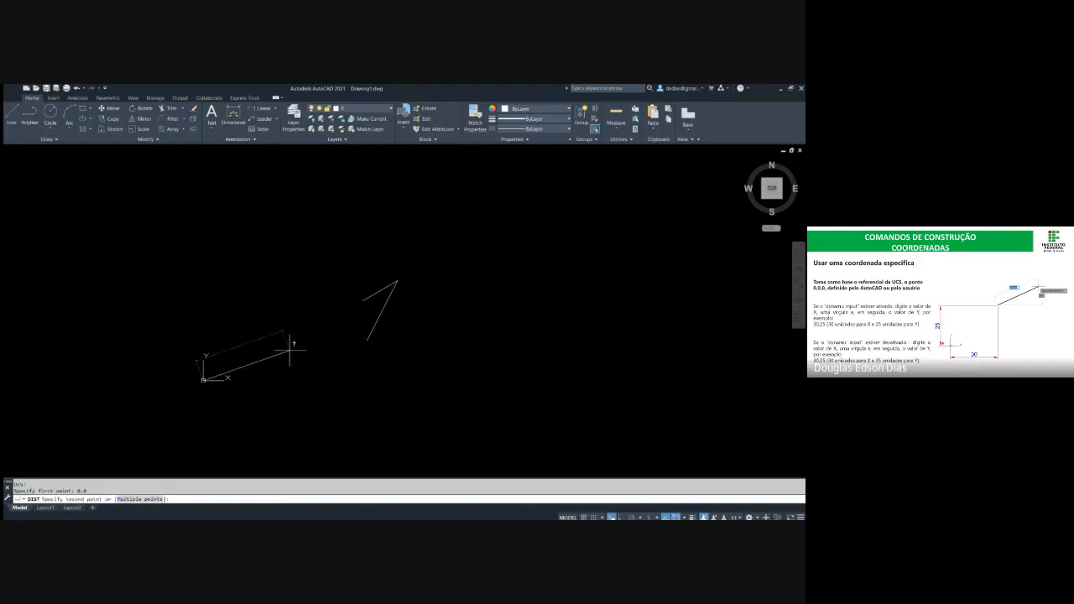
pyautogui.click(367, 339)
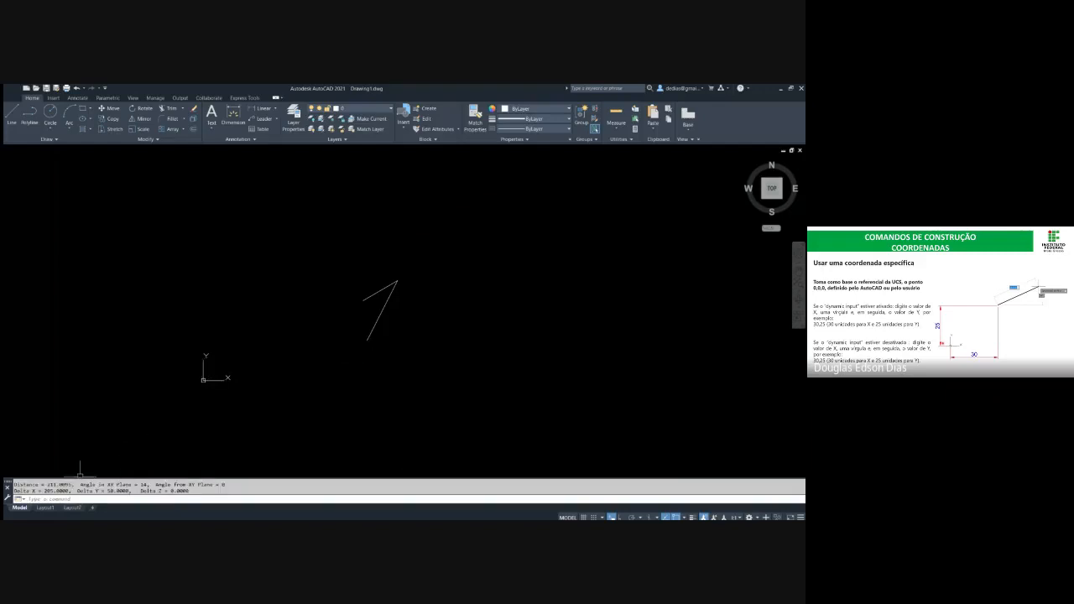
pyautogui.moveTo(14, 484); pyautogui.dragTo(191, 492)
pyautogui.click(191, 491)
# Draw a line from a free point far to the upper right to absolute coordinates 205,50 and end it
pyautogui.write('l')
pyautogui.press('Return')
pyautogui.click(668, 172)
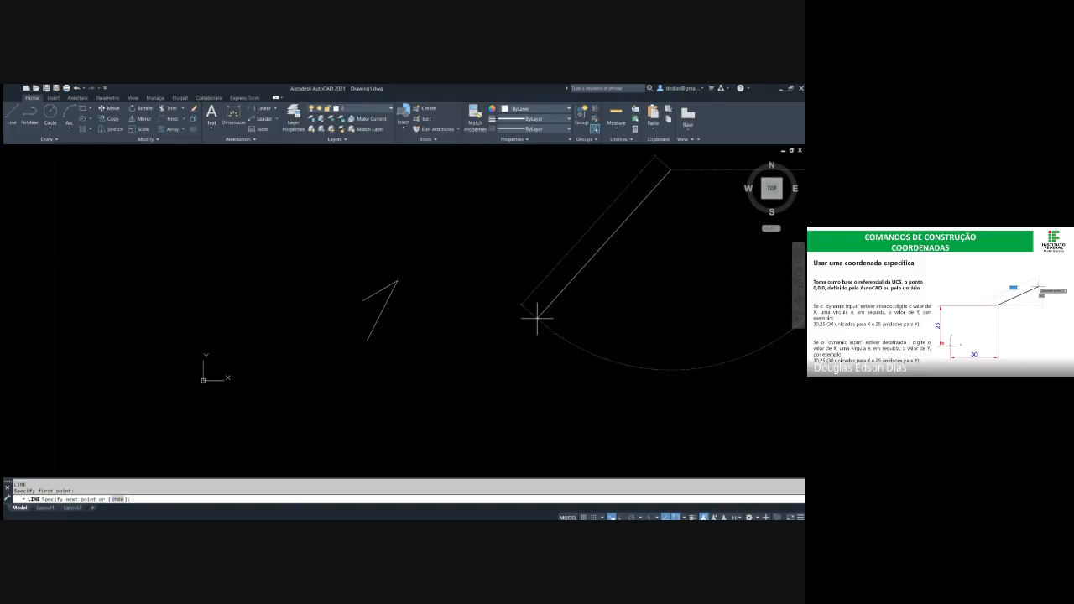
pyautogui.write(',')
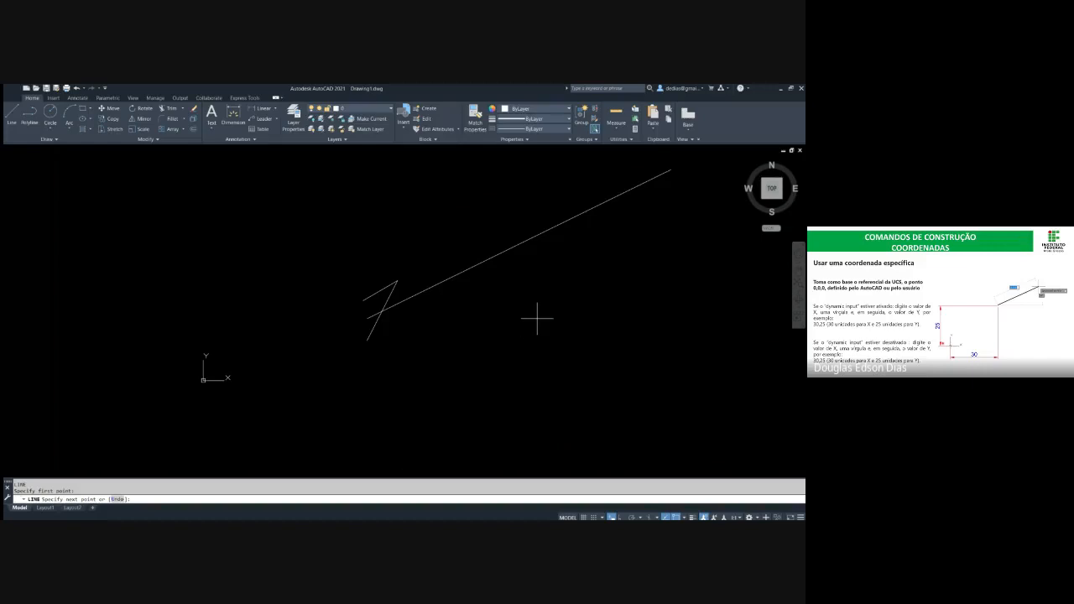
pyautogui.write('90')
pyautogui.press('Return')
pyautogui.press('Escape')
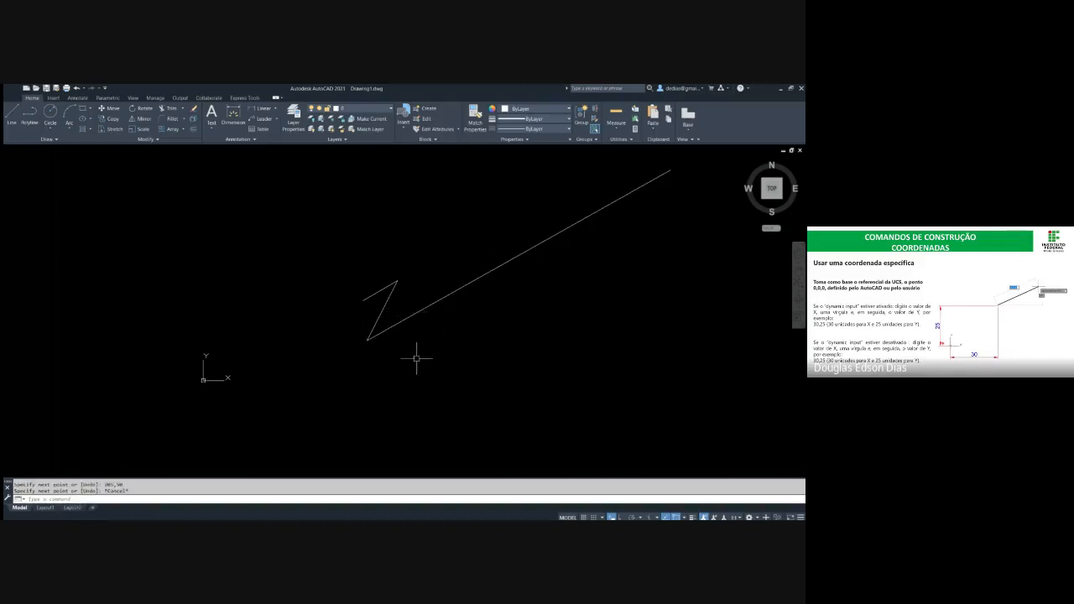
pyautogui.press('Escape')
pyautogui.press('Escape')
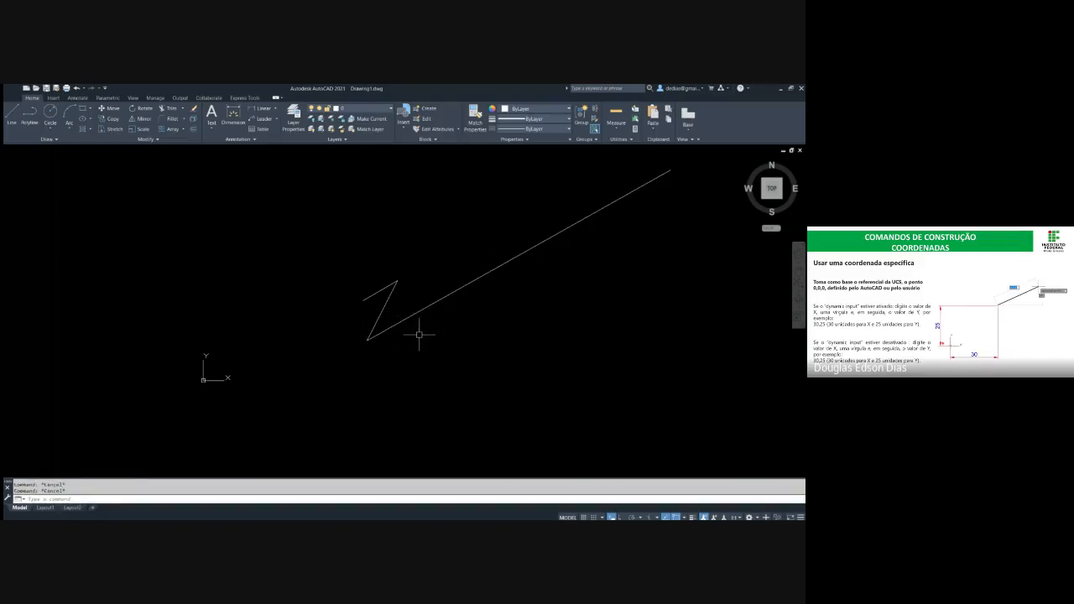
pyautogui.write('L')
pyautogui.press('Return')
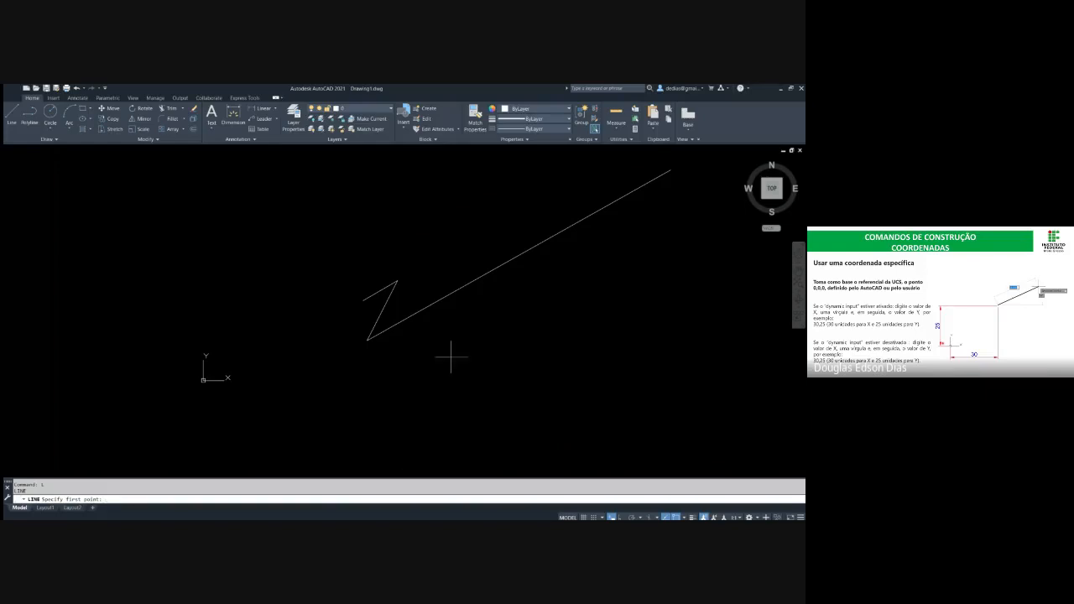
pyautogui.press('Escape')
pyautogui.press('Escape')
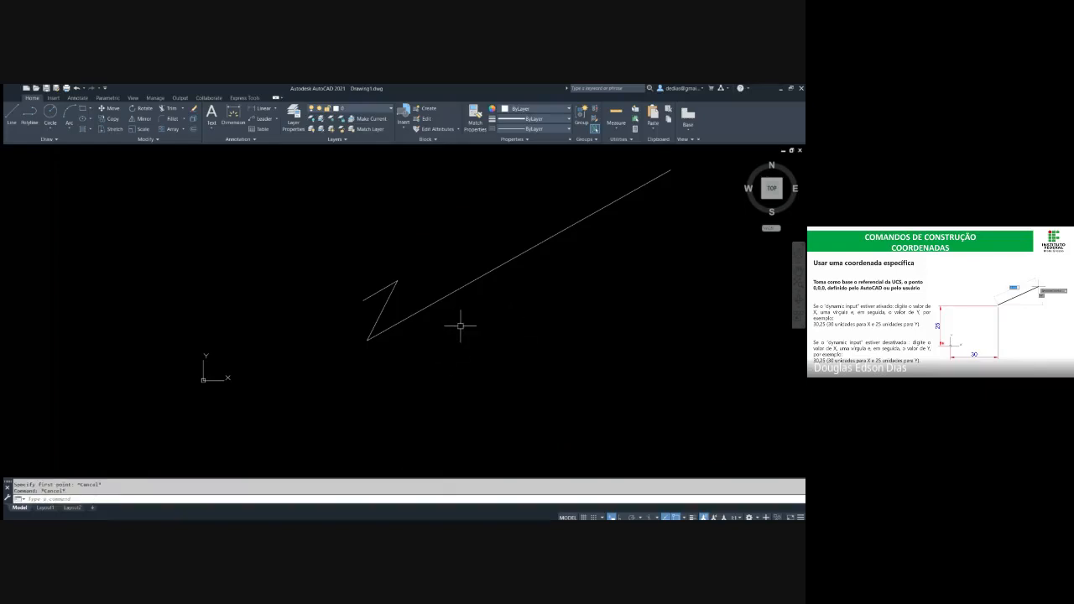
# Erase the long line running from the far upper-right point
pyautogui.click(460, 327)
pyautogui.click(432, 272)
pyautogui.write('E')
pyautogui.press('Return')
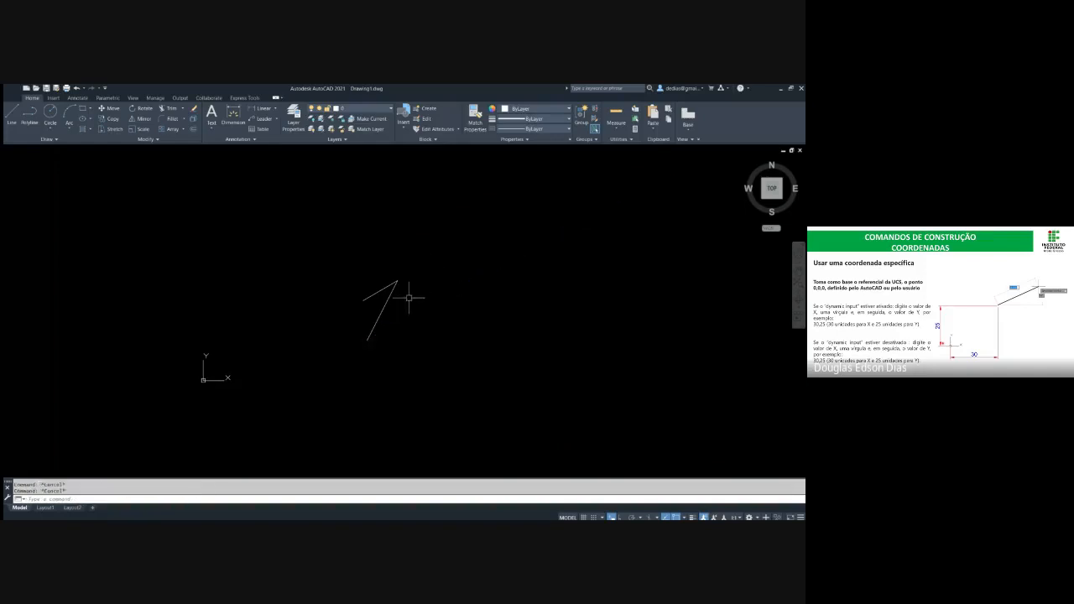
# Draw another line from the two lines' shared upper endpoint to absolute coordinates 205,50 and end it
pyautogui.write('L')
pyautogui.press('Return')
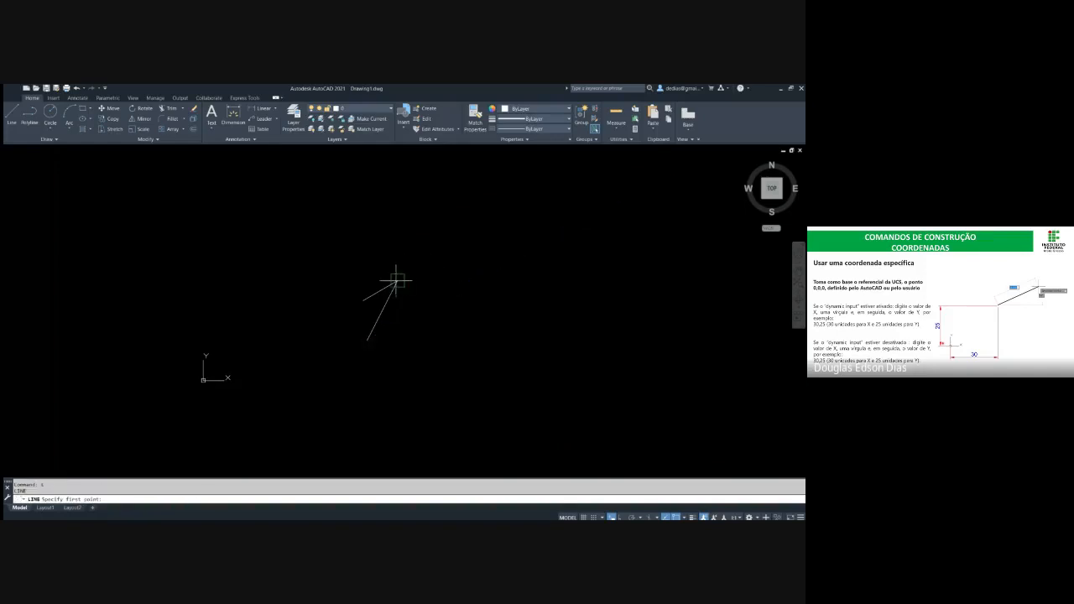
pyautogui.click(396, 279)
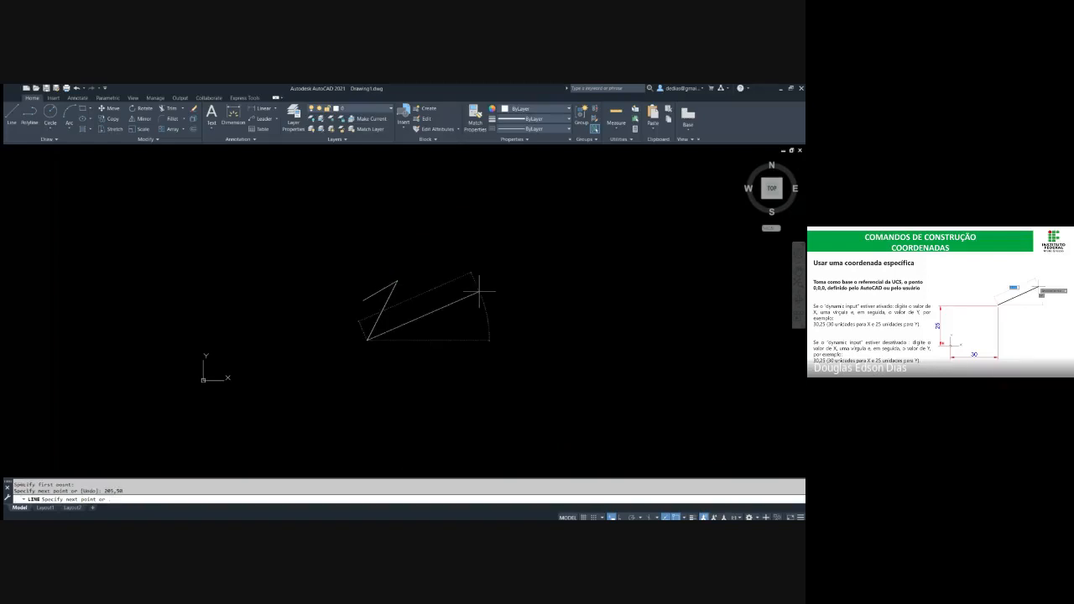
pyautogui.press('Escape')
pyautogui.press('Escape')
# Erase one of the two coincident lines ending at 205,50
pyautogui.click(378, 322)
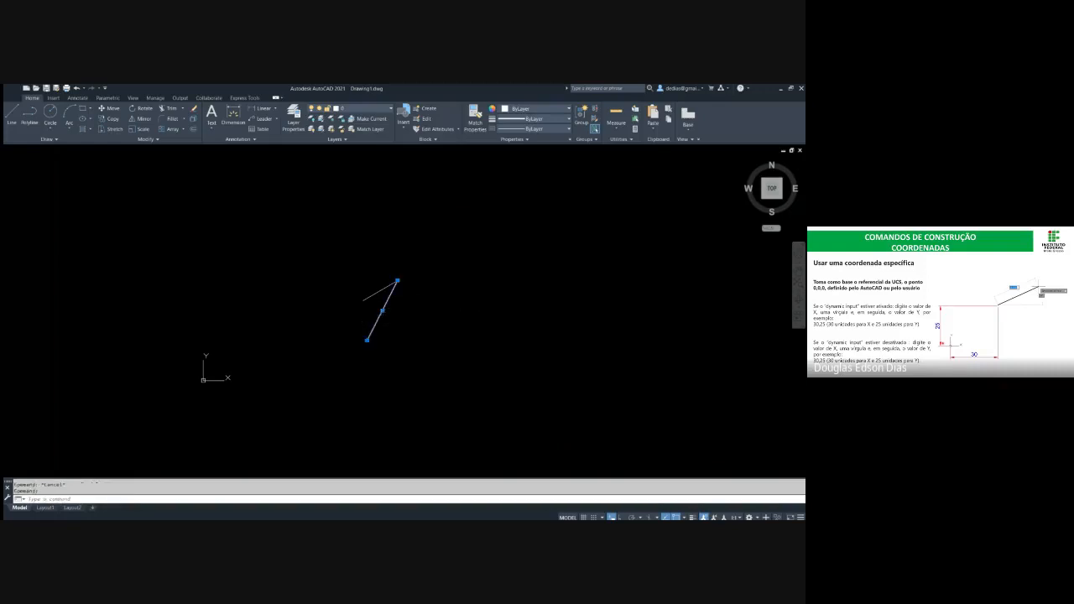
pyautogui.write('e')
pyautogui.press('Return')
pyautogui.press('Escape')
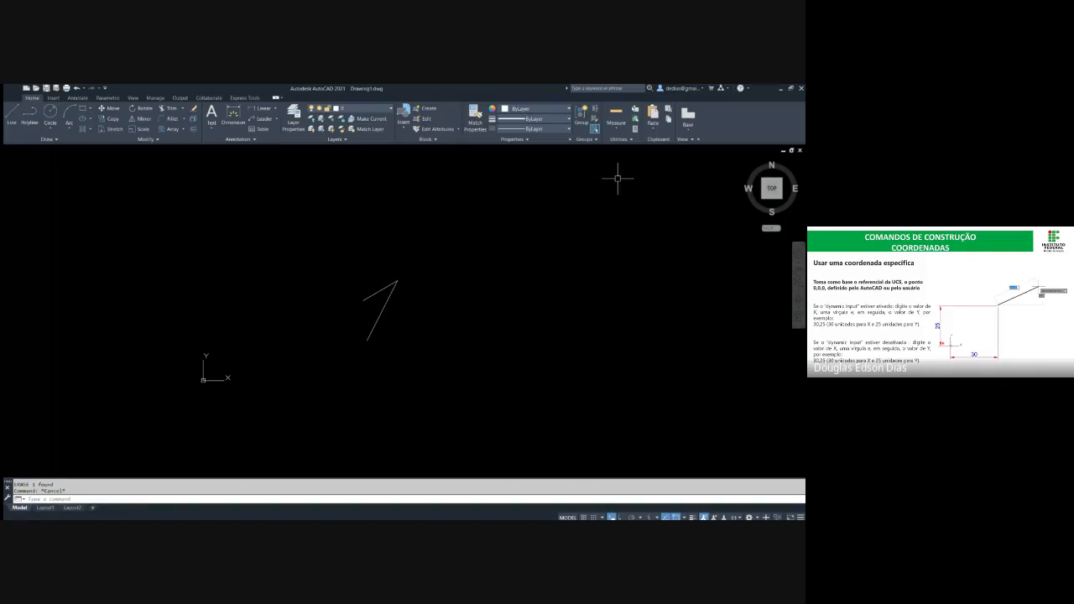
# Draw a line with Ortho off from the two lines' shared upper endpoint to a free point far to the upper right
pyautogui.click(387, 260)
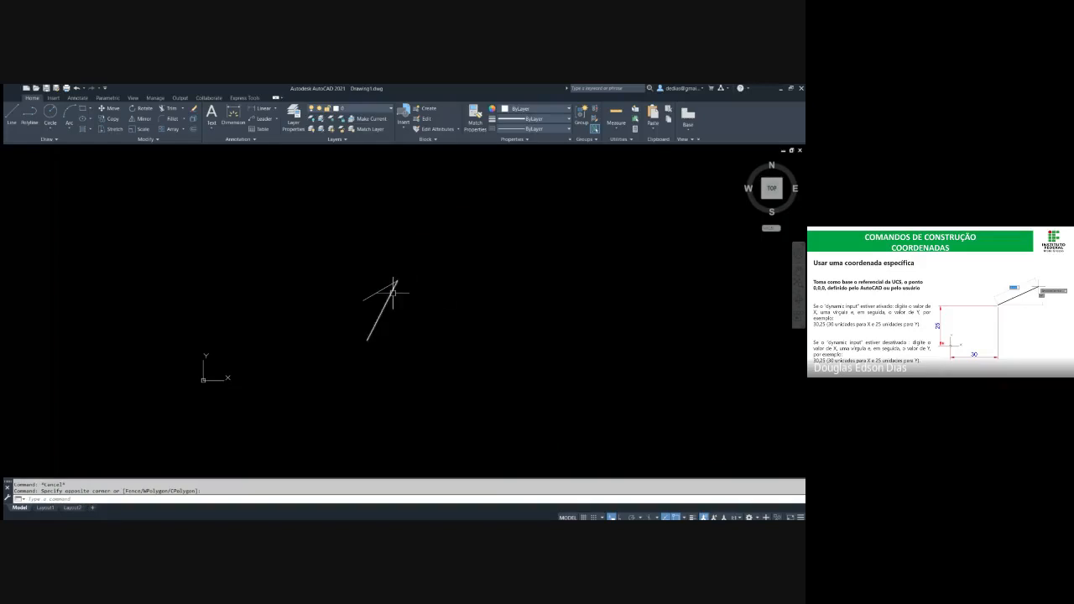
pyautogui.write('l')
pyautogui.press('Return')
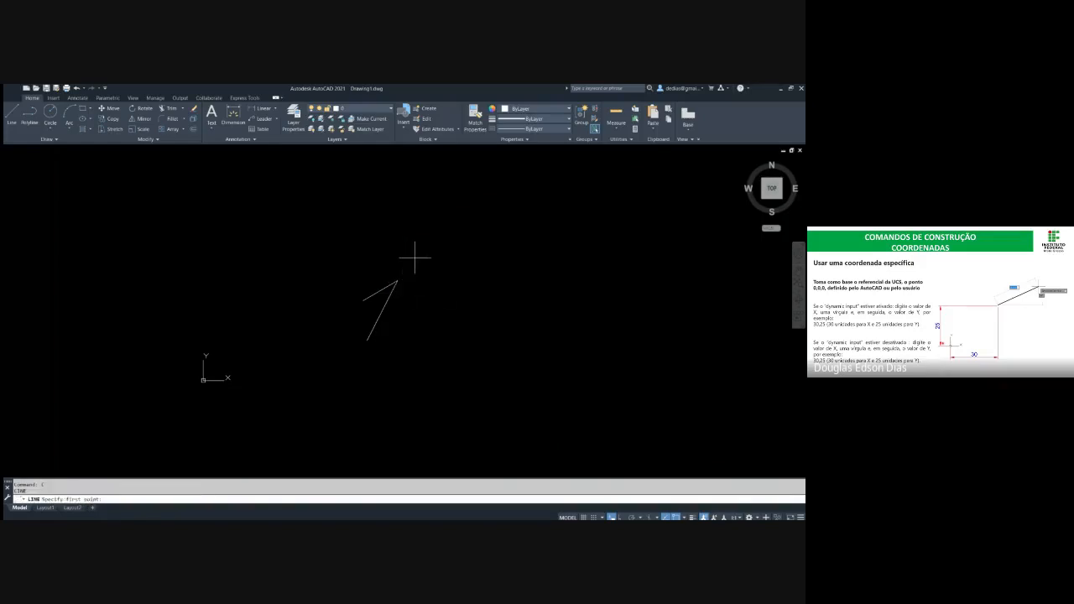
pyautogui.click(397, 280)
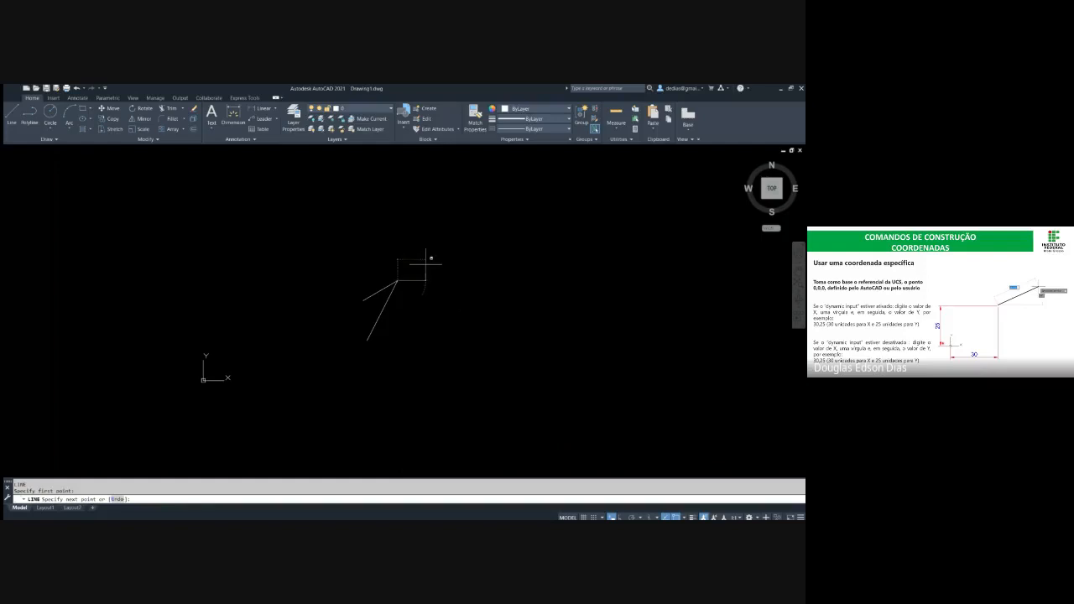
pyautogui.press('F8')
pyautogui.click(560, 242)
pyautogui.press('Escape')
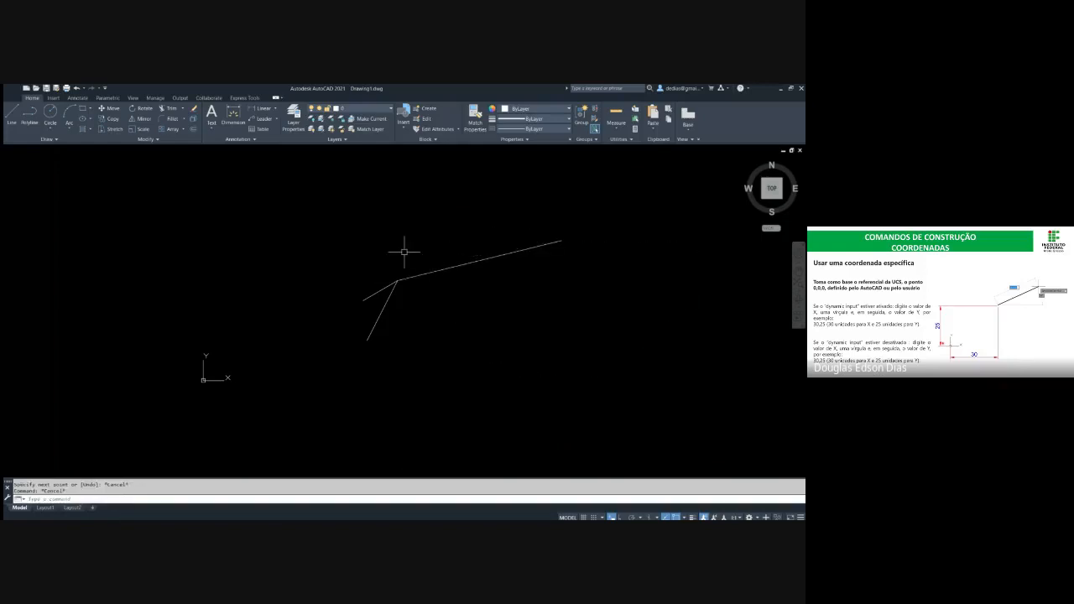
# Select the long line to inspect its grips and endpoints, and clear the selection
pyautogui.click(458, 286)
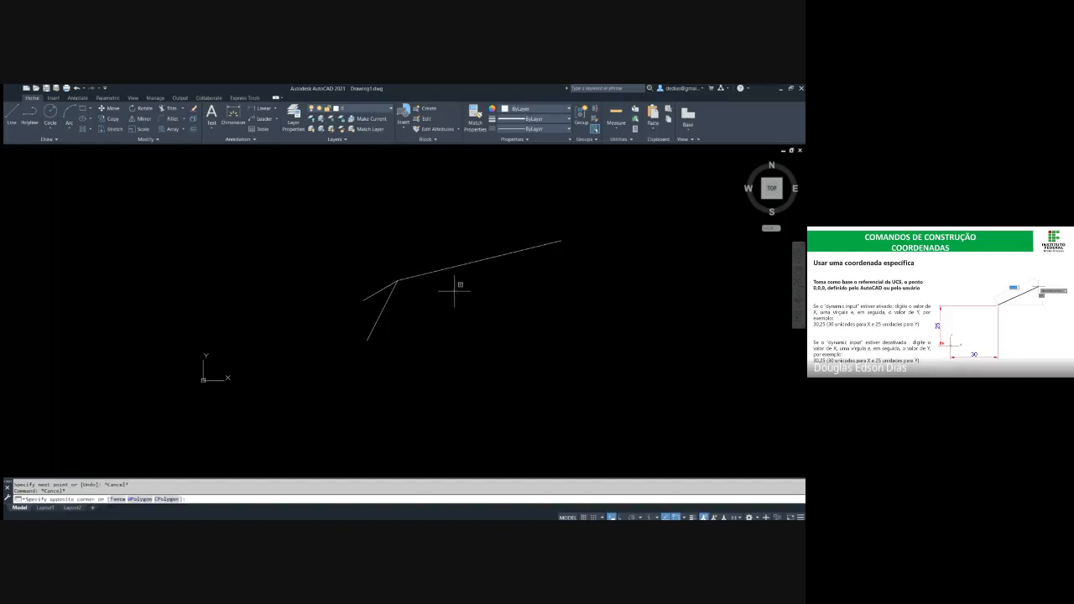
pyautogui.click(422, 233)
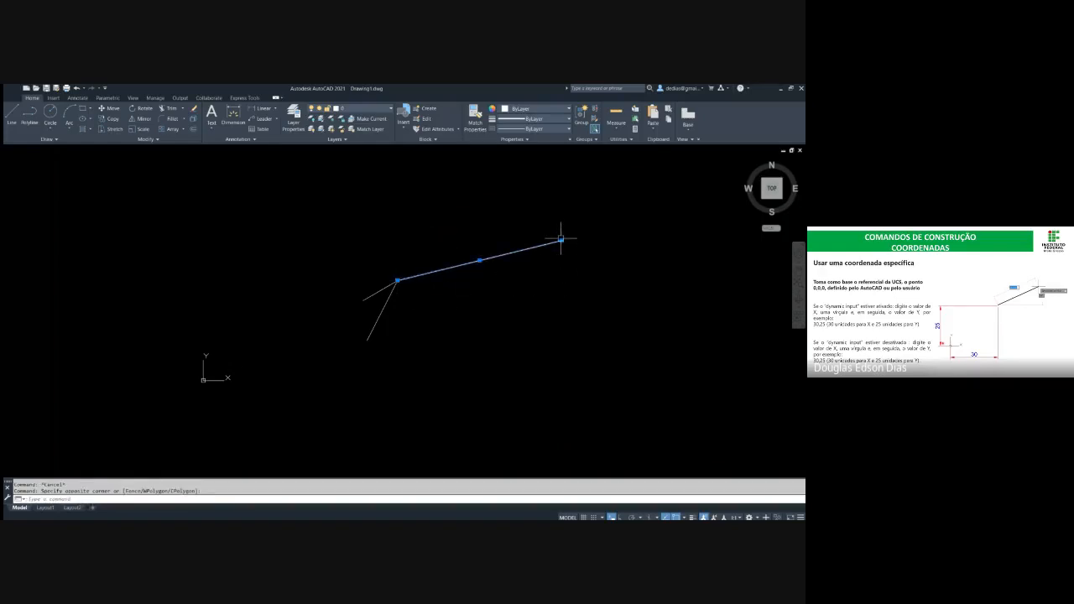
pyautogui.press('Escape')
pyautogui.press('Escape')
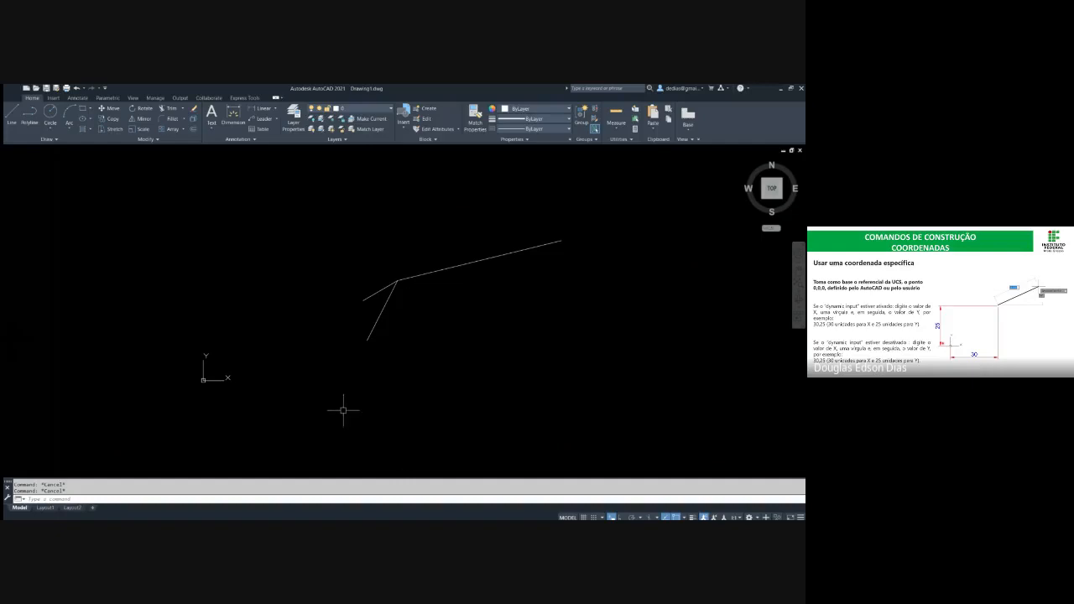
pyautogui.write('l')
pyautogui.press('Return')
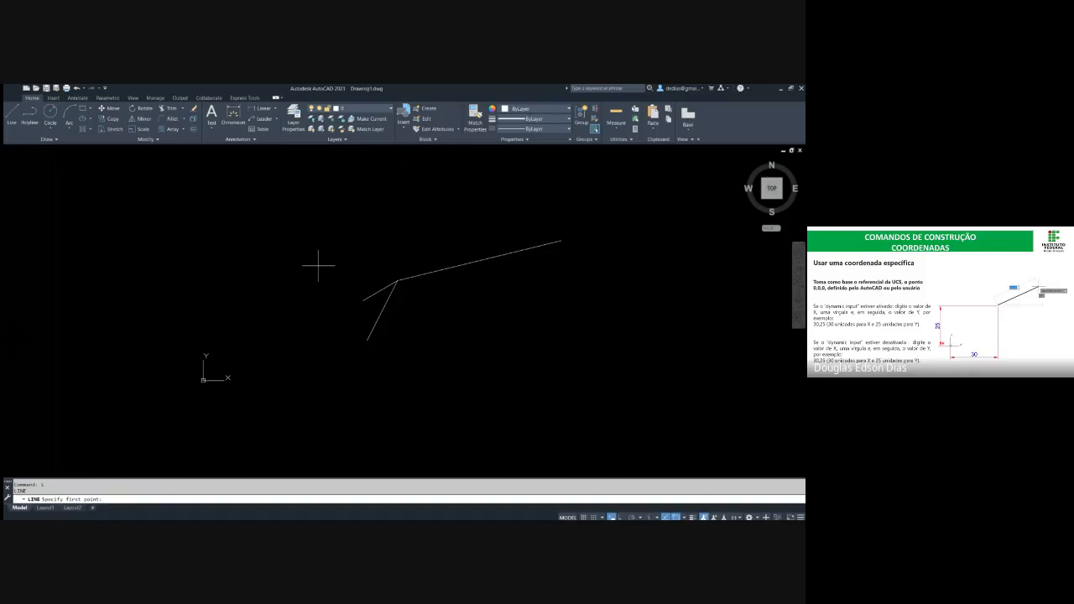
pyautogui.click(256, 208)
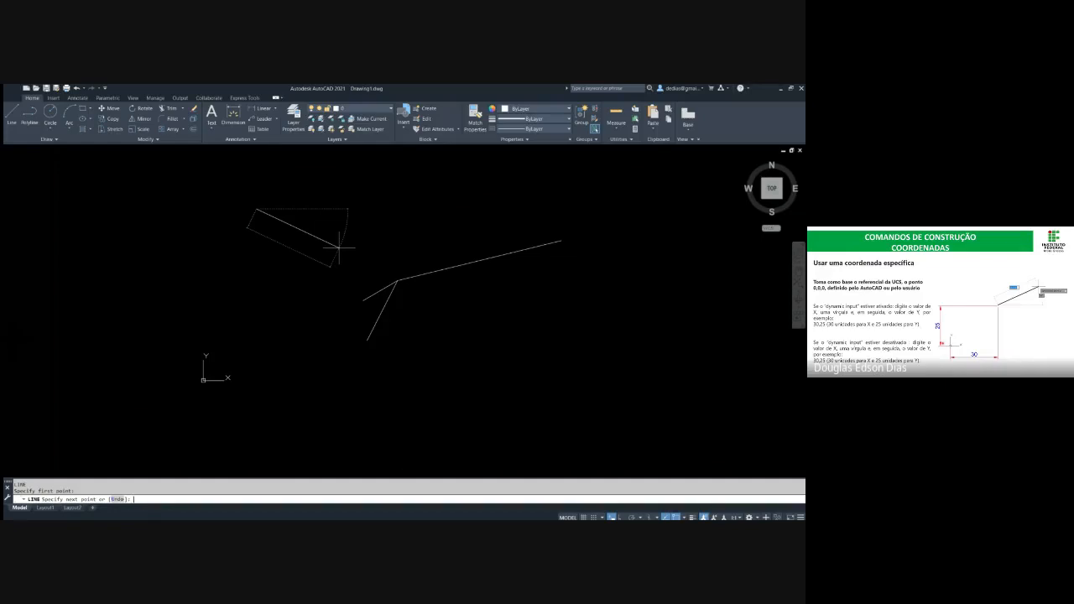
pyautogui.press('Escape')
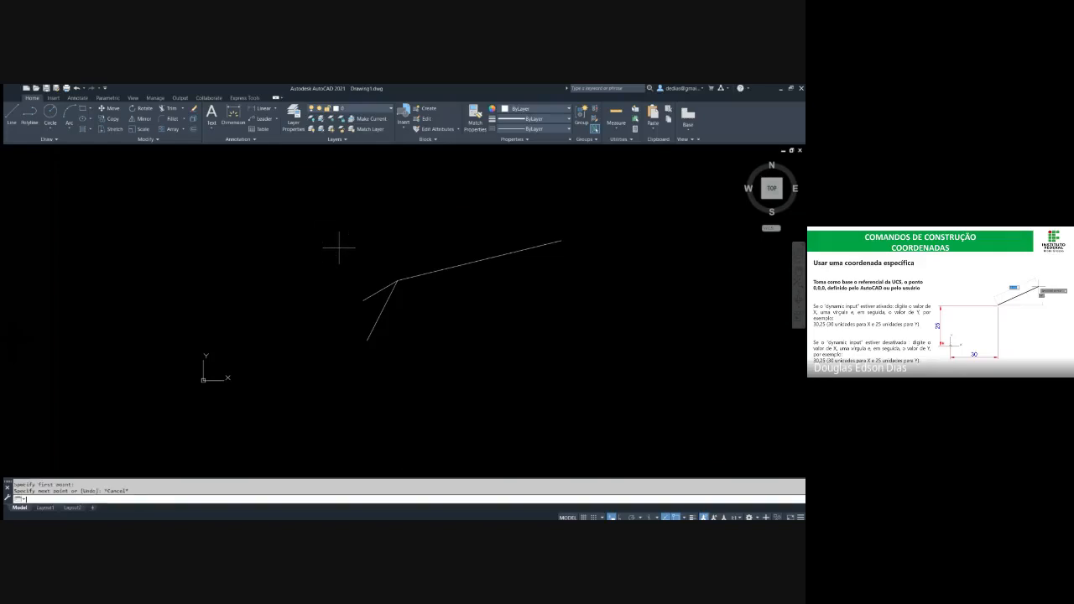
pyautogui.press('Return')
pyautogui.click(339, 248)
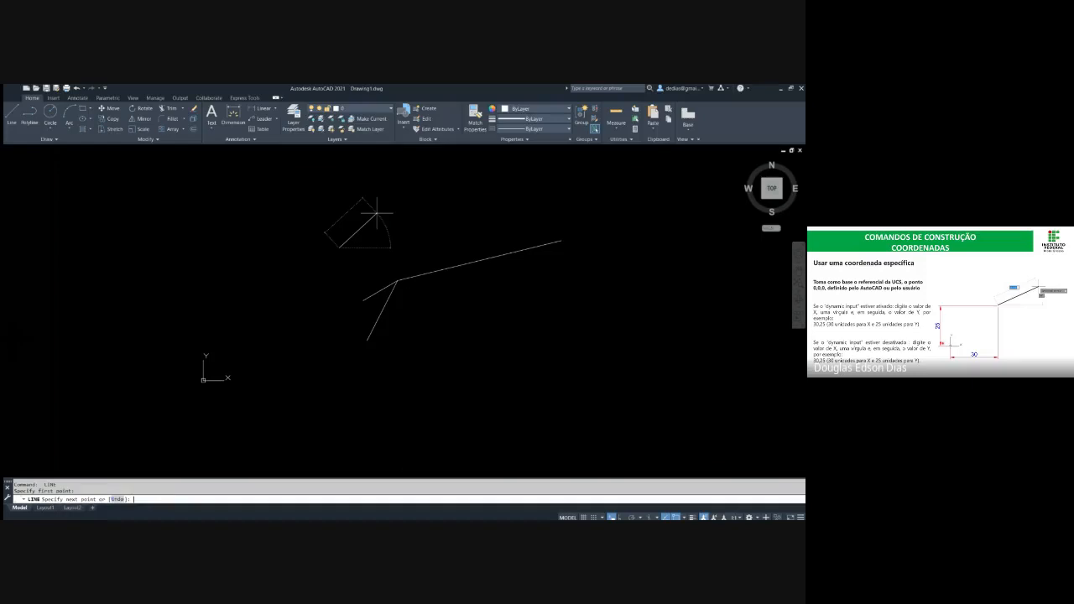
pyautogui.press('Escape')
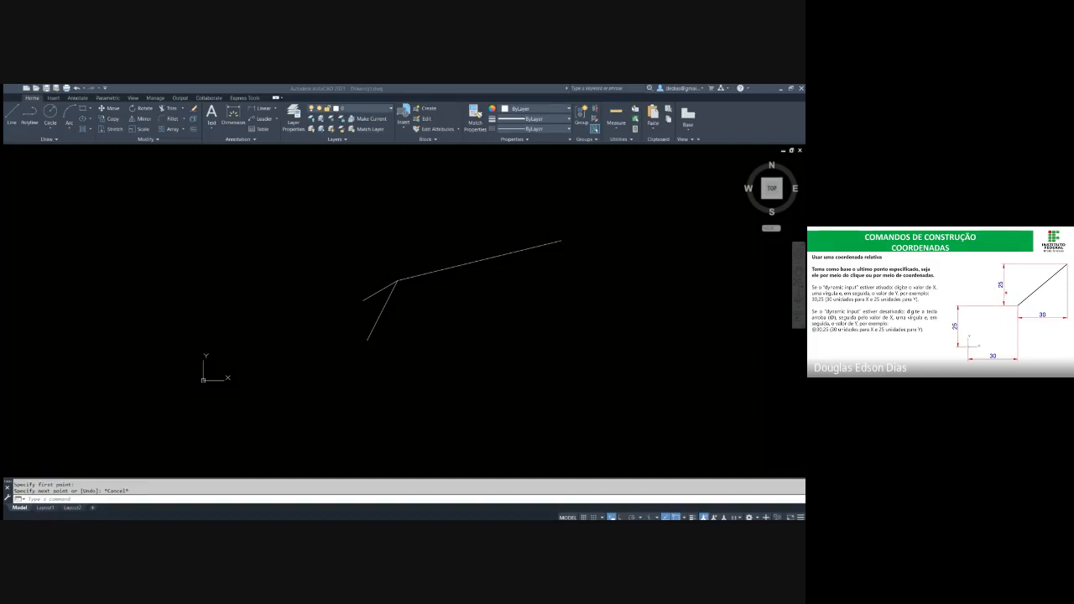
pyautogui.press('Escape')
pyautogui.press('Escape')
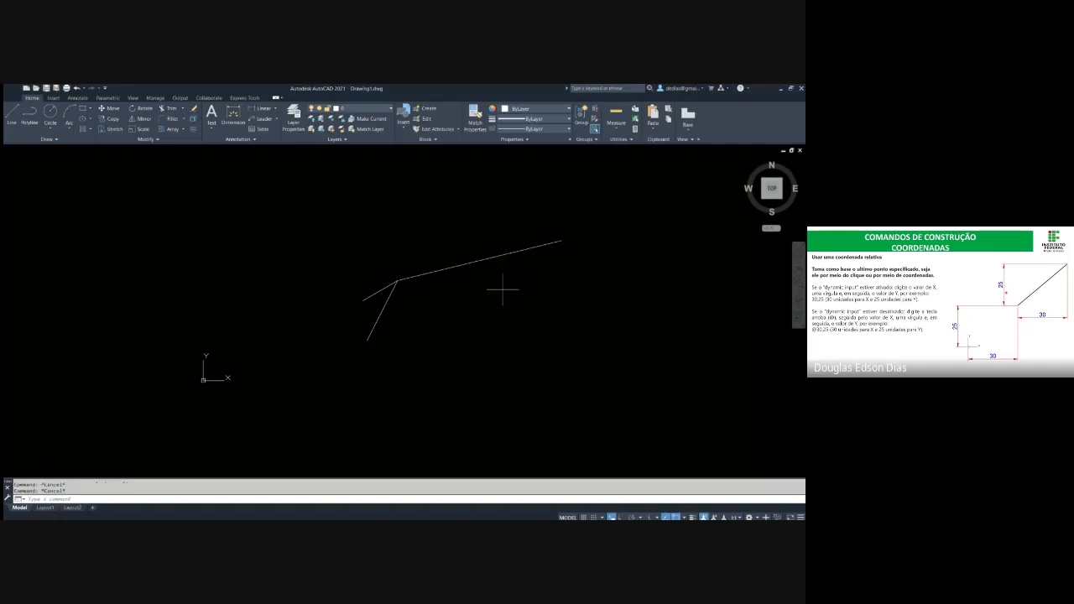
# Erase all three lines from the drawing
pyautogui.click(503, 289)
pyautogui.click(328, 196)
pyautogui.press('Delete')
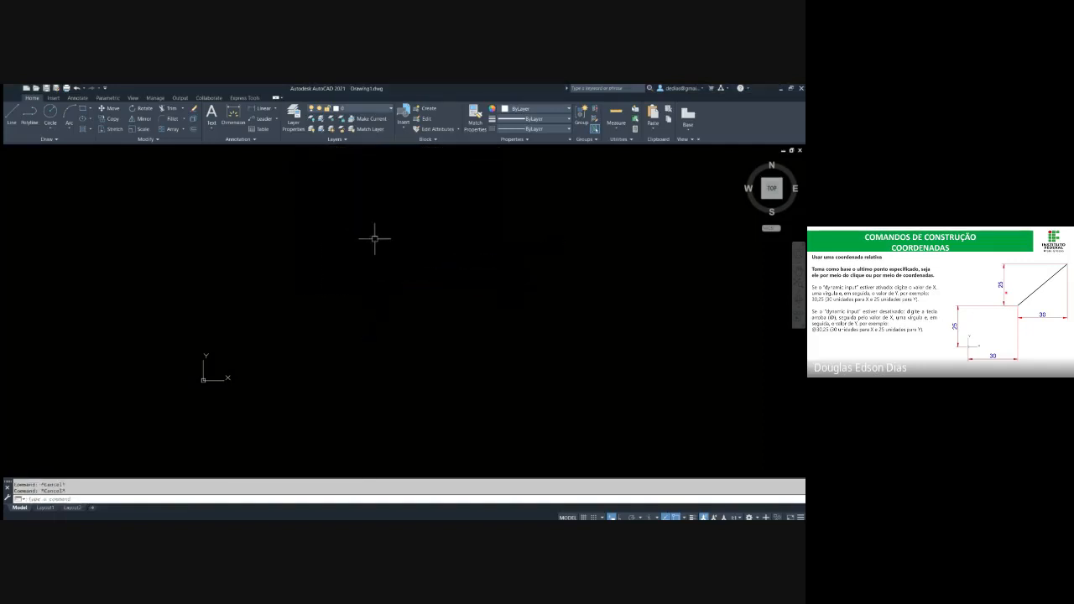
pyautogui.write('l')
pyautogui.press('Return')
pyautogui.click(411, 309)
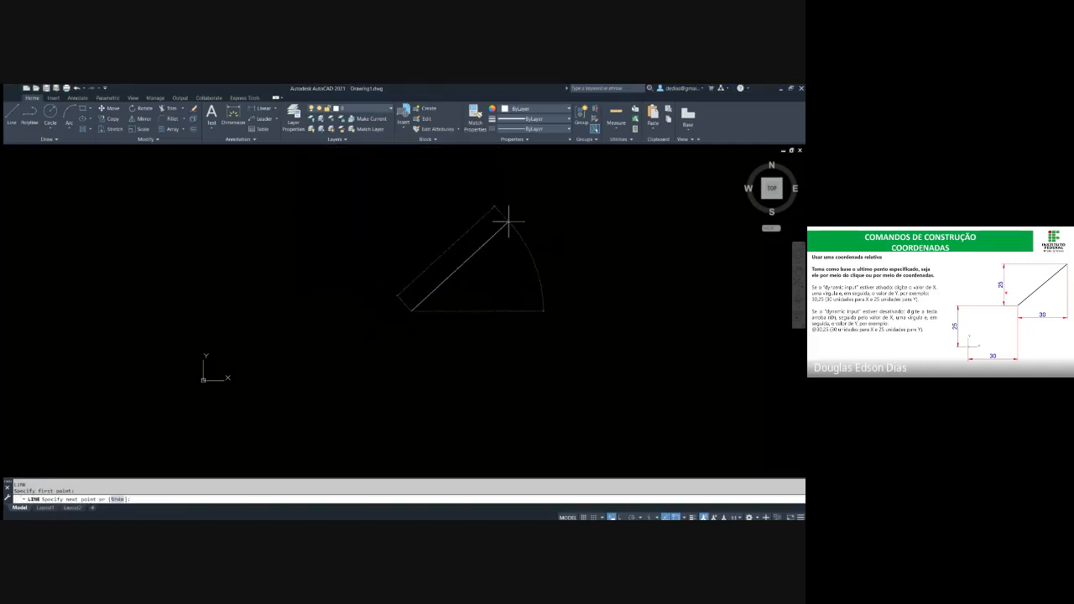
pyautogui.write('30,')
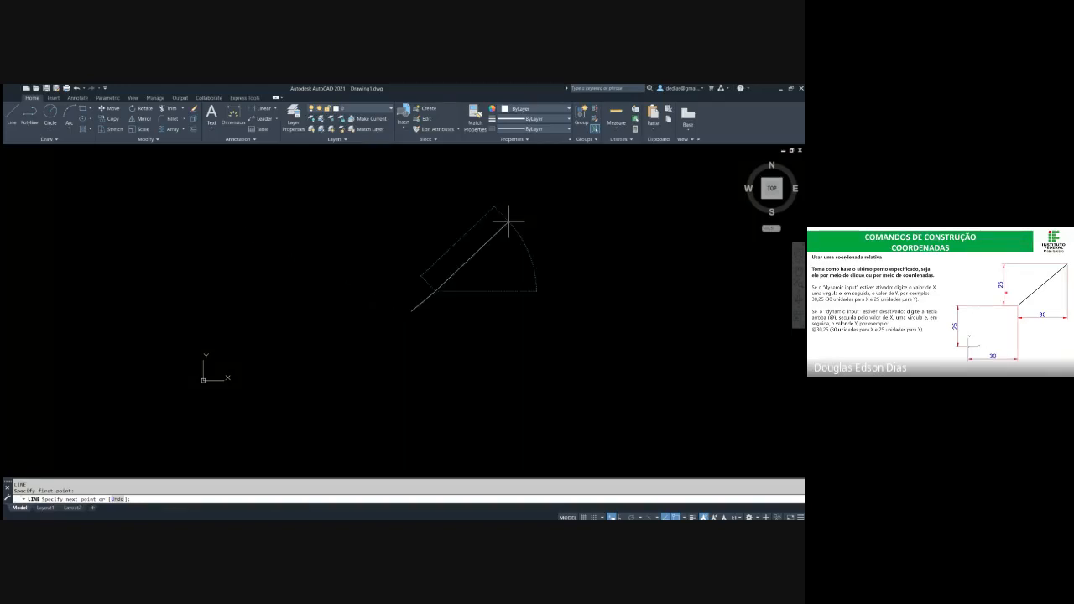
pyautogui.write('25')
pyautogui.press('Return')
pyautogui.press('Escape')
# Select the diagonal line drawn with relative coordinates
pyautogui.scroll(6, 422, 305)
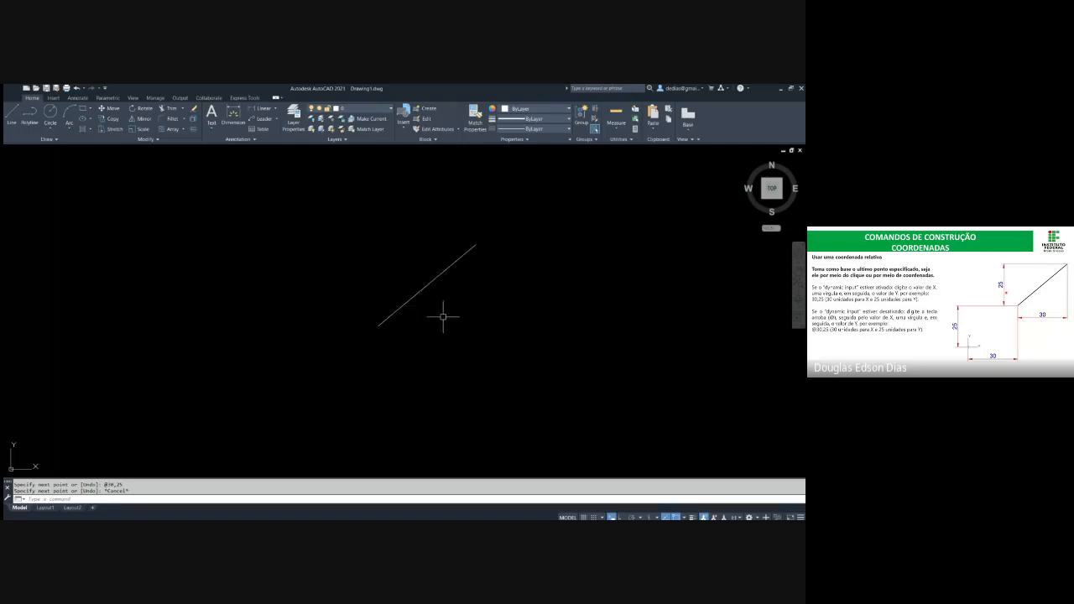
pyautogui.click(448, 327)
pyautogui.click(378, 249)
pyautogui.scroll(-2, 403, 262)
pyautogui.scroll(-2, 398, 267)
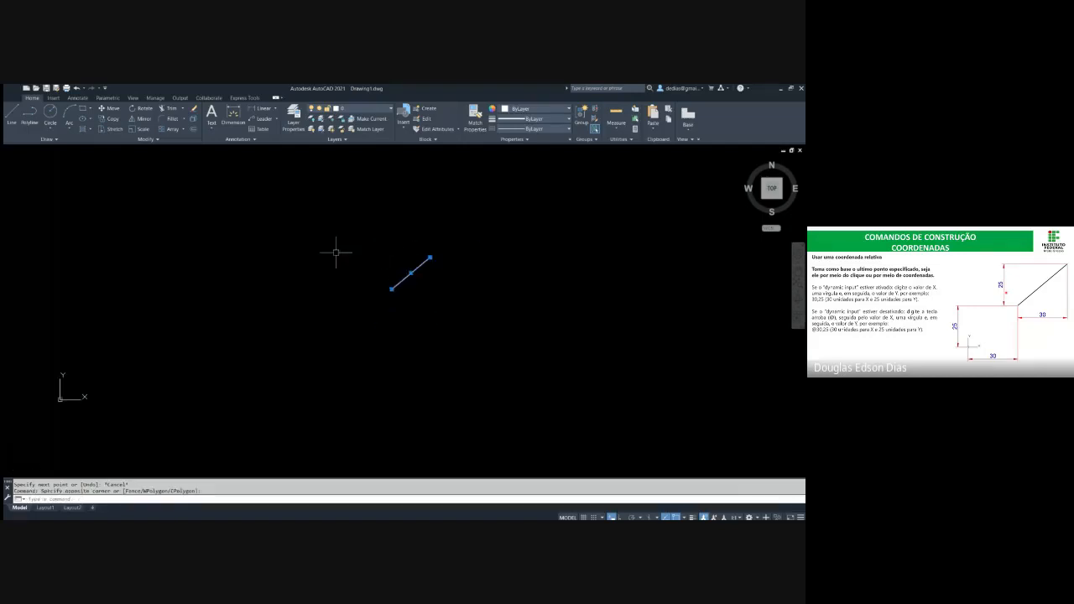
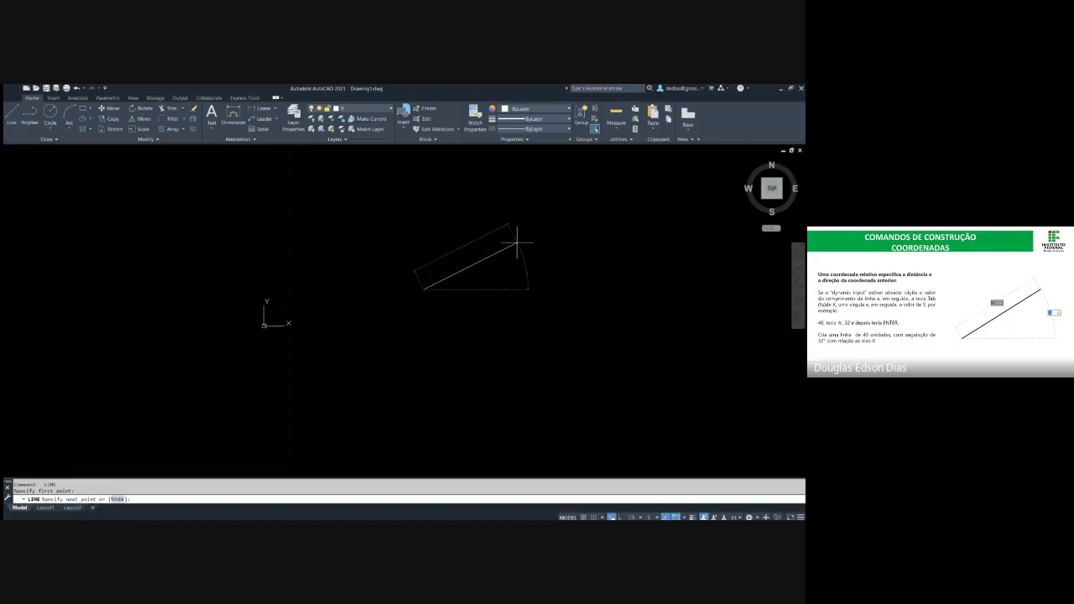
pyautogui.scroll(4, 440, 288)
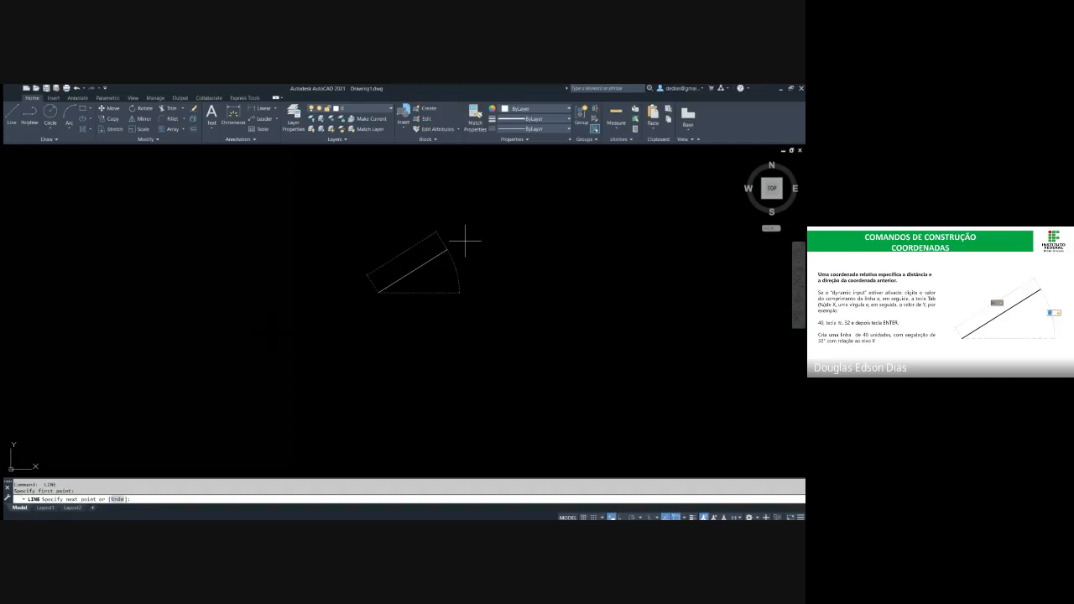
pyautogui.press('Escape')
pyautogui.press('Escape')
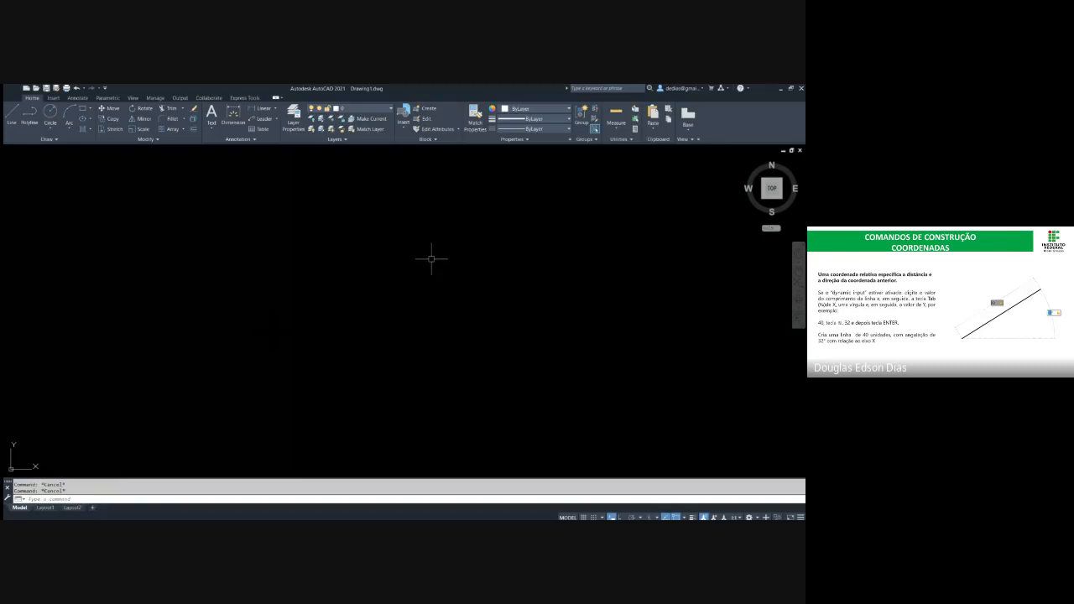
# Draw a line from a free point to polar coordinates 40<32 and end the command
pyautogui.press('Return')
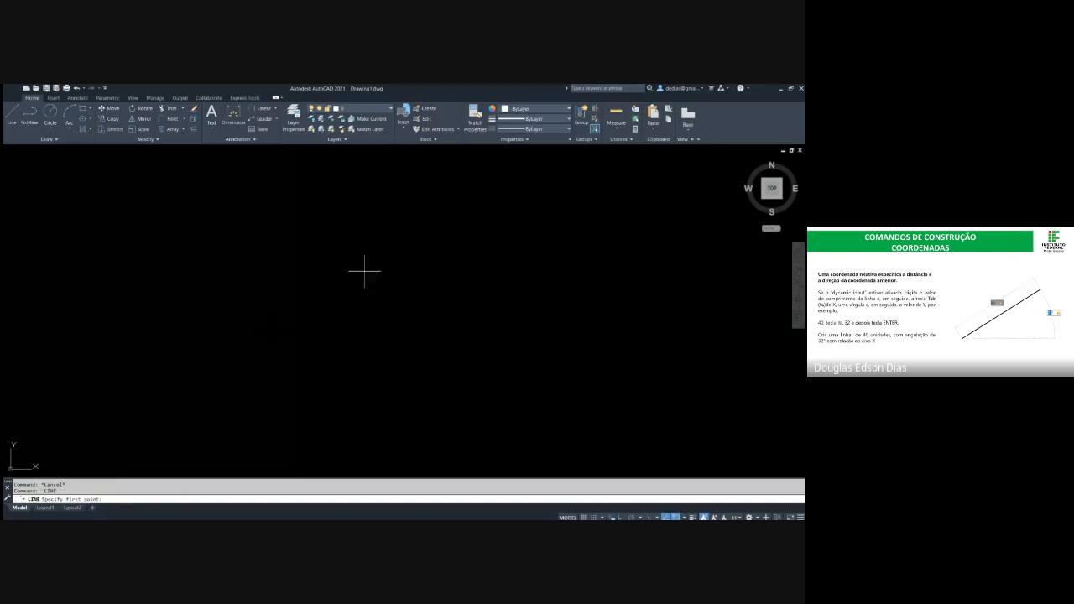
pyautogui.click(344, 298)
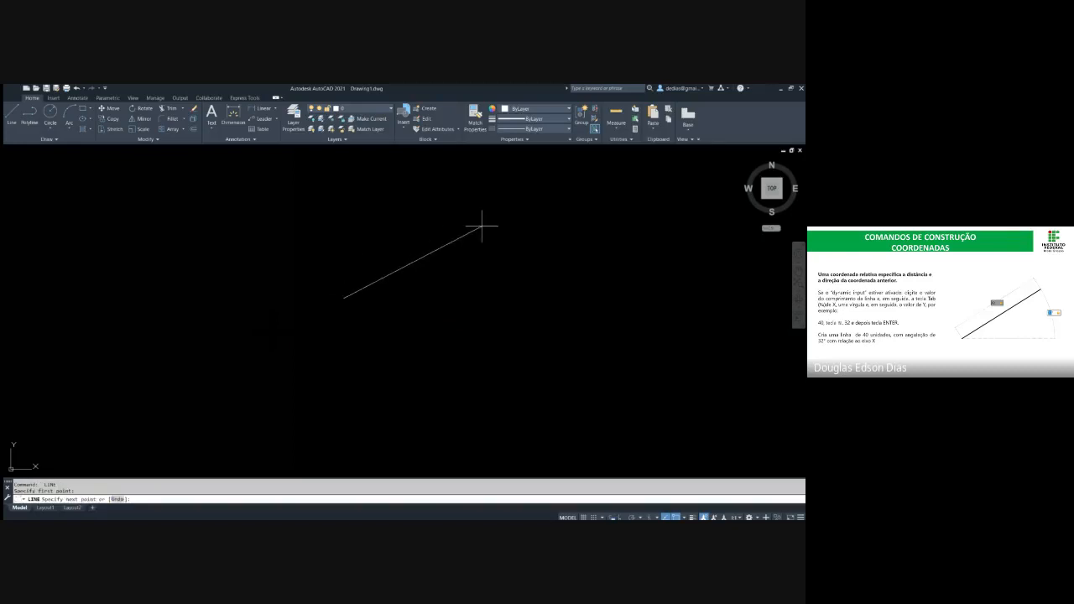
pyautogui.write('40<32')
pyautogui.press('Return')
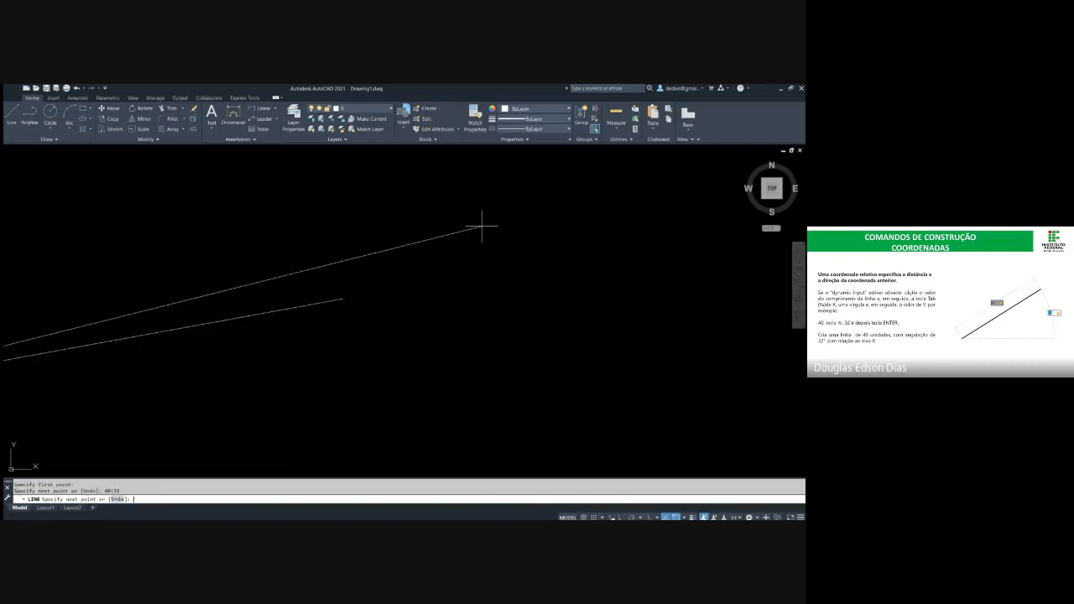
pyautogui.press('Return')
# Draw a second line from another free point to polar coordinates 40<32 and end the command
pyautogui.press('Return')
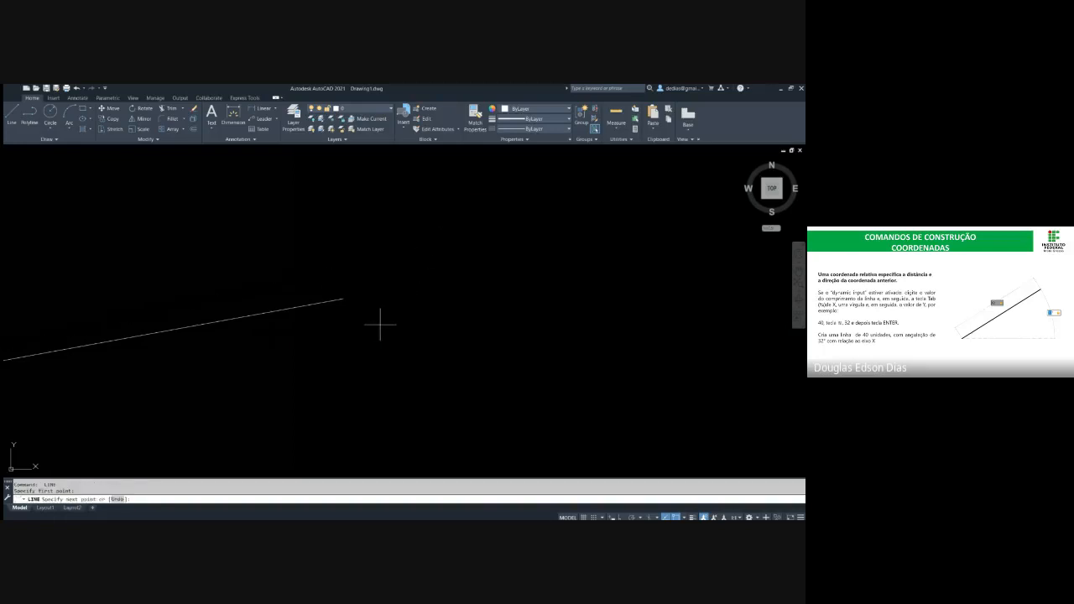
pyautogui.click(379, 324)
pyautogui.write('40<32')
pyautogui.press('Return')
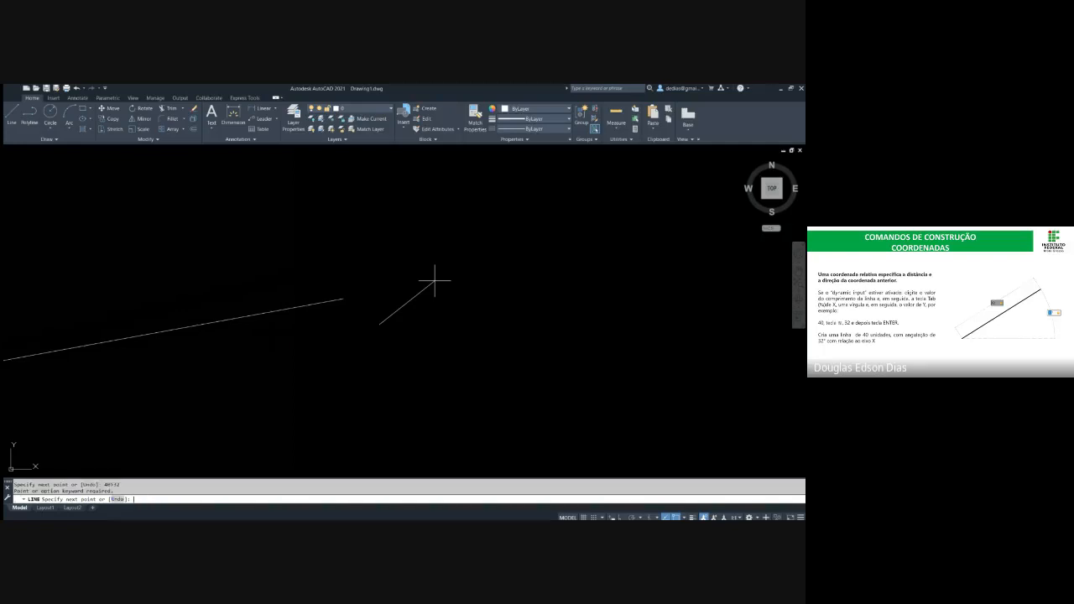
pyautogui.scroll(4, 390, 324)
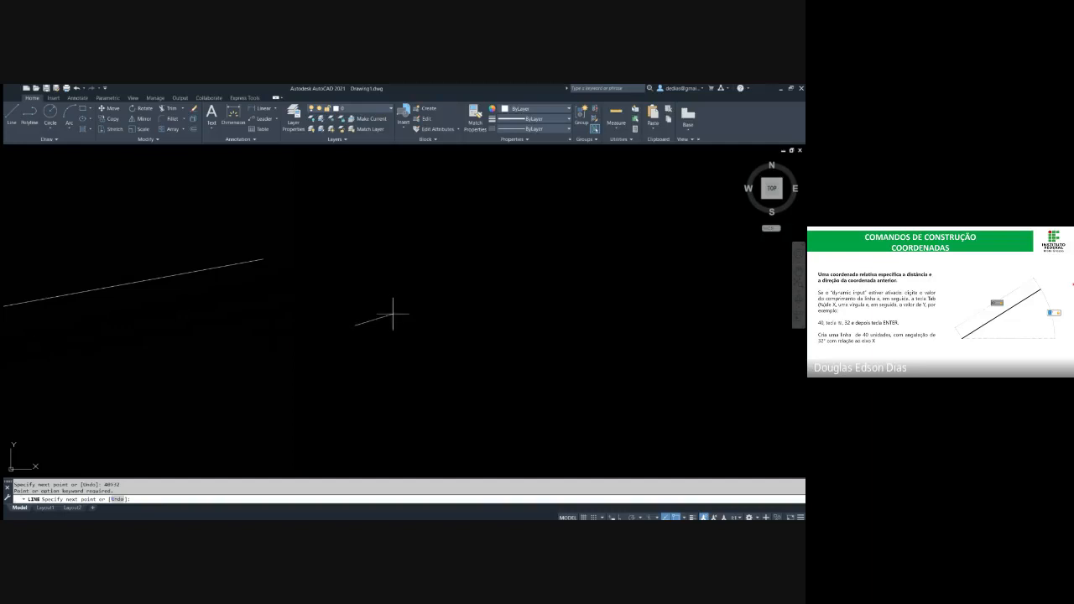
pyautogui.write('40<')
pyautogui.write('187')
pyautogui.press('Return')
pyautogui.press('Escape')
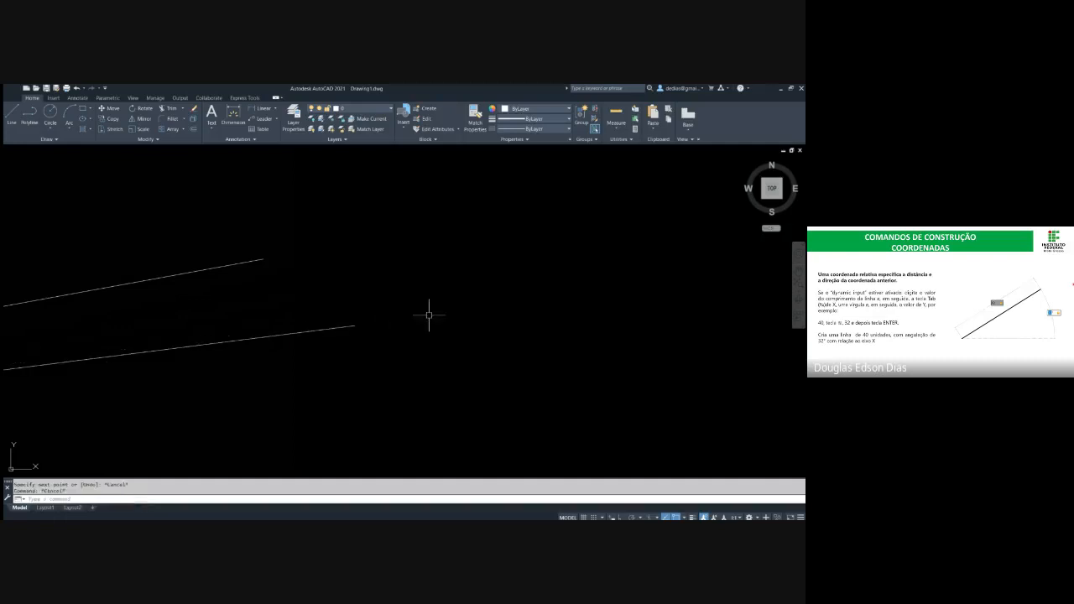
# Select both polar-coordinate lines and erase them
pyautogui.scroll(-5, 432, 302)
pyautogui.scroll(6, 194, 324)
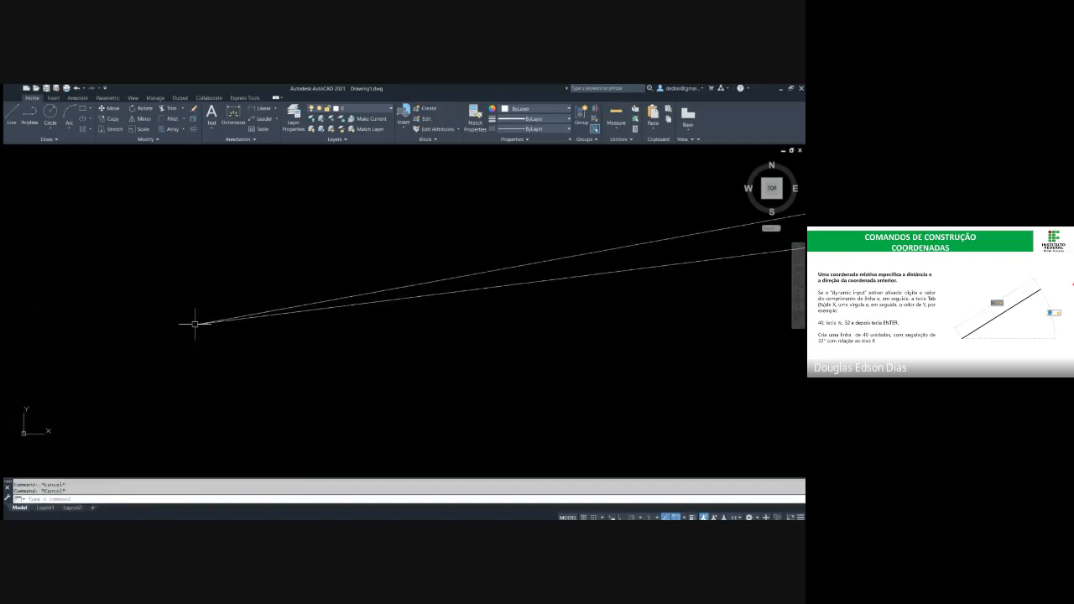
pyautogui.scroll(-4, 209, 321)
pyautogui.click(364, 344)
pyautogui.click(253, 277)
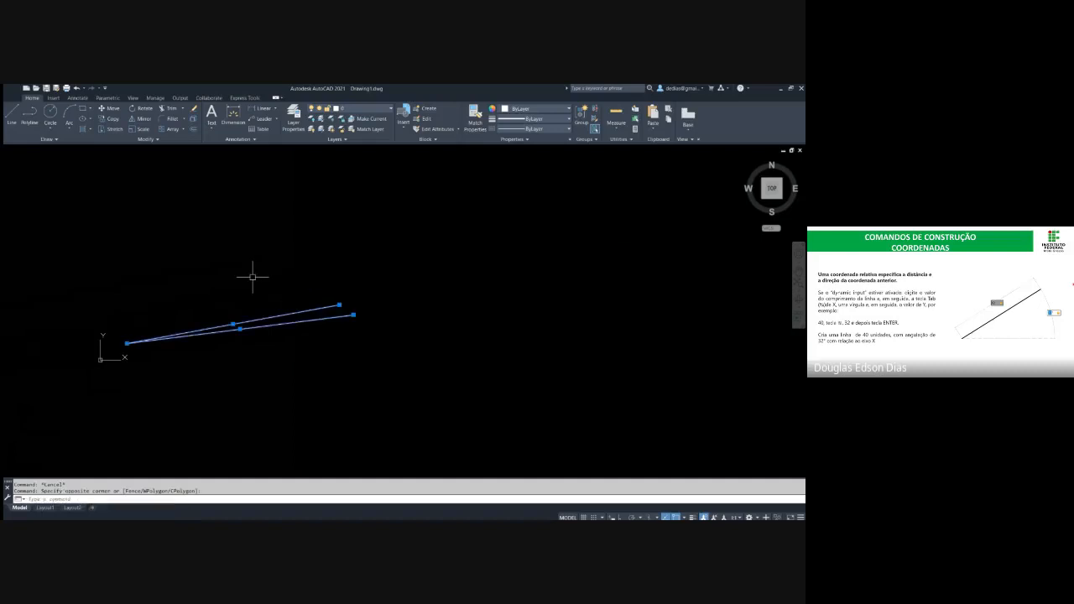
pyautogui.press('Delete')
pyautogui.press('l')
pyautogui.press('Return')
pyautogui.click(347, 318)
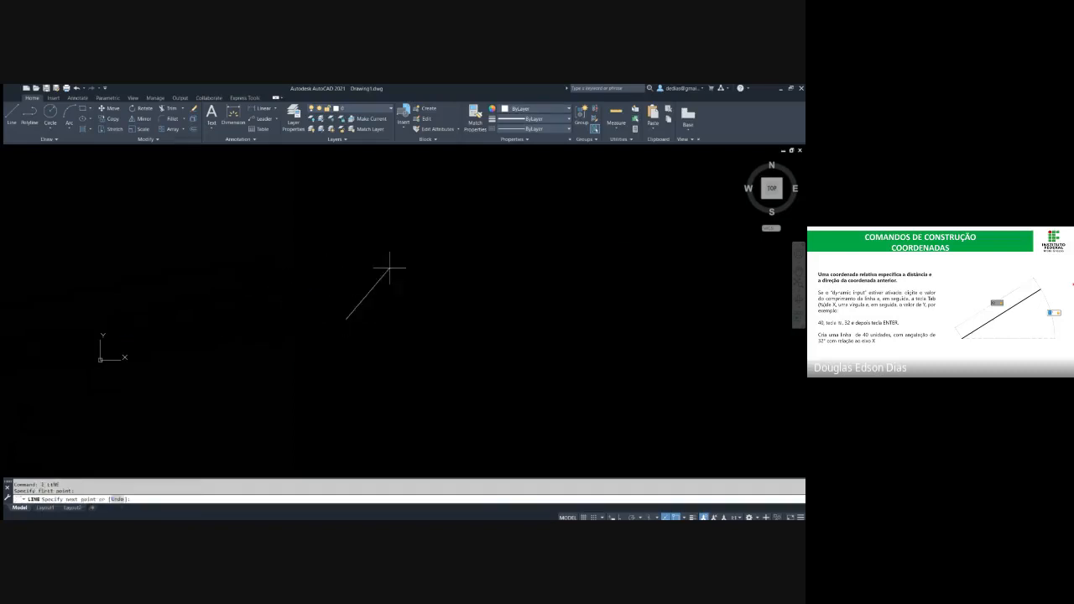
pyautogui.press('F12')
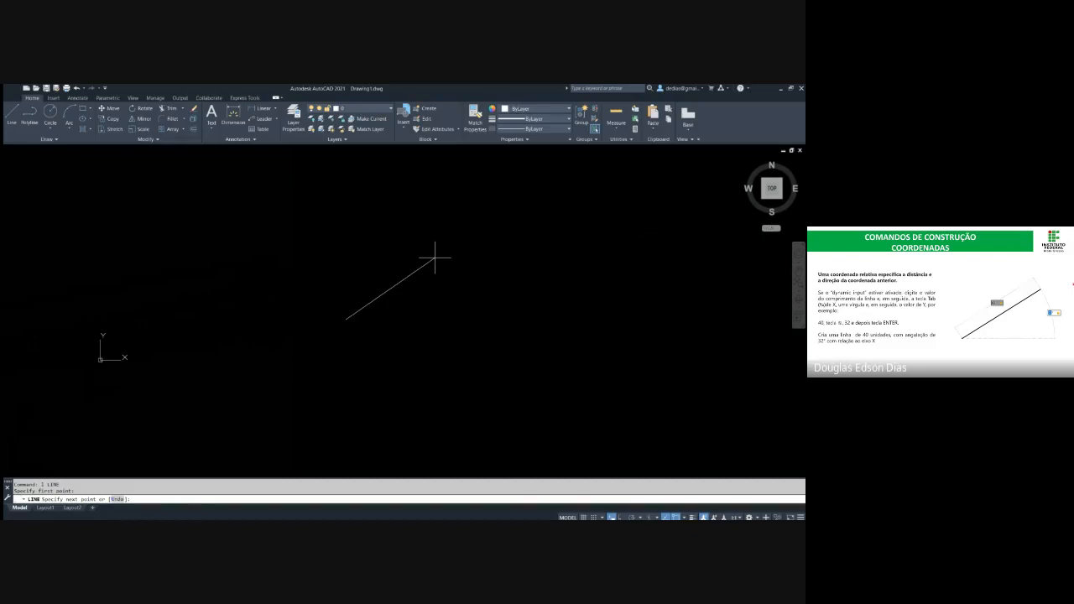
pyautogui.press('Escape')
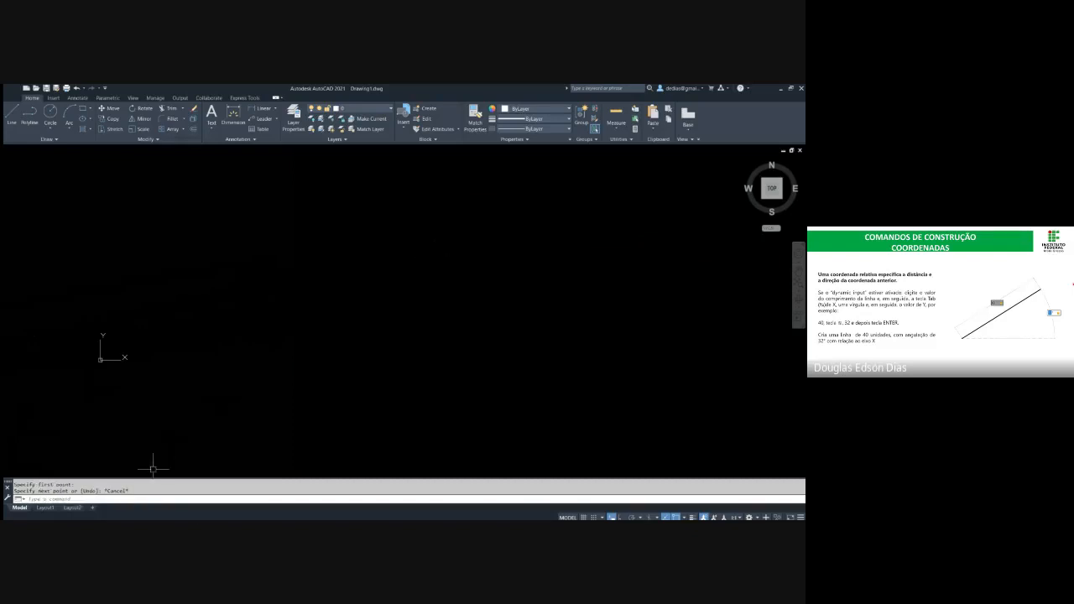
# Start a line at a free point, turn off dynamic input, and end the line at polar coordinates 40<32
pyautogui.press('space')
pyautogui.click(305, 322)
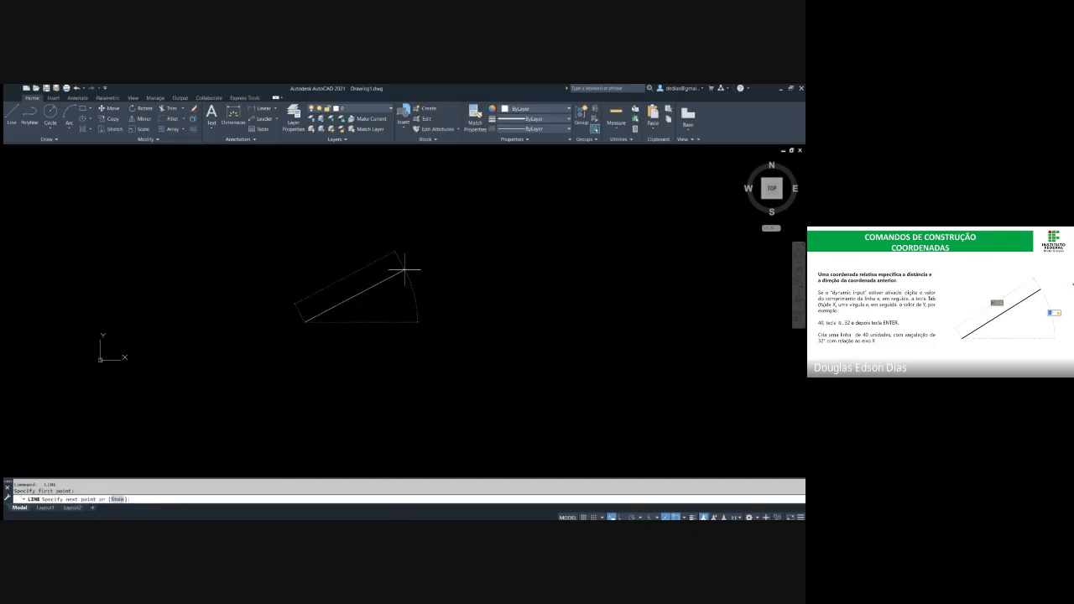
pyautogui.press('F12')
pyautogui.write('40<32')
pyautogui.press('Return')
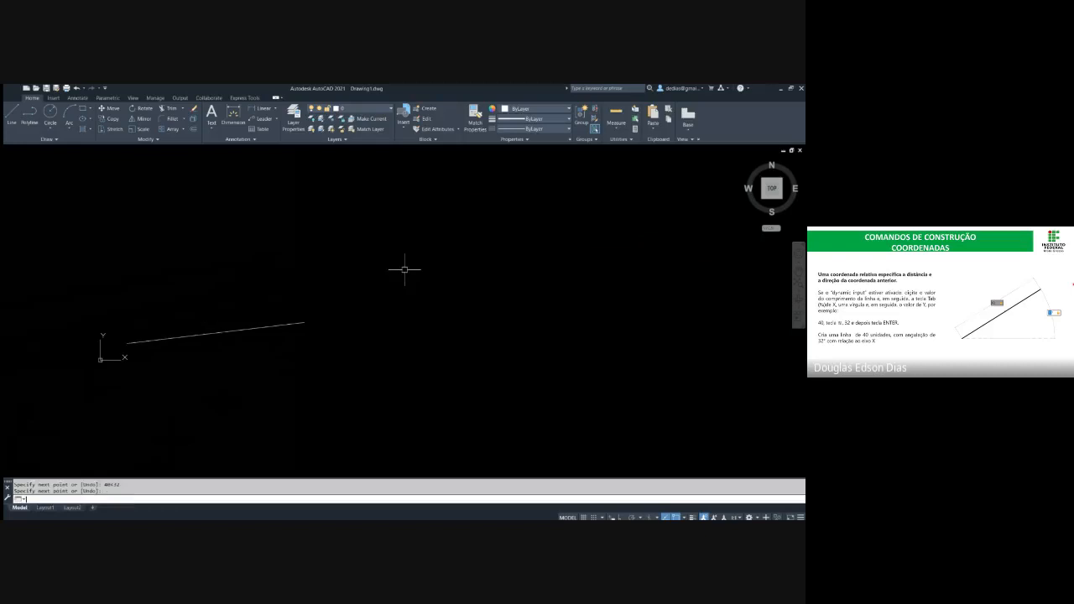
pyautogui.press('Escape')
# Erase the line drawn to 40<32 and clear any pending command
pyautogui.click(189, 336)
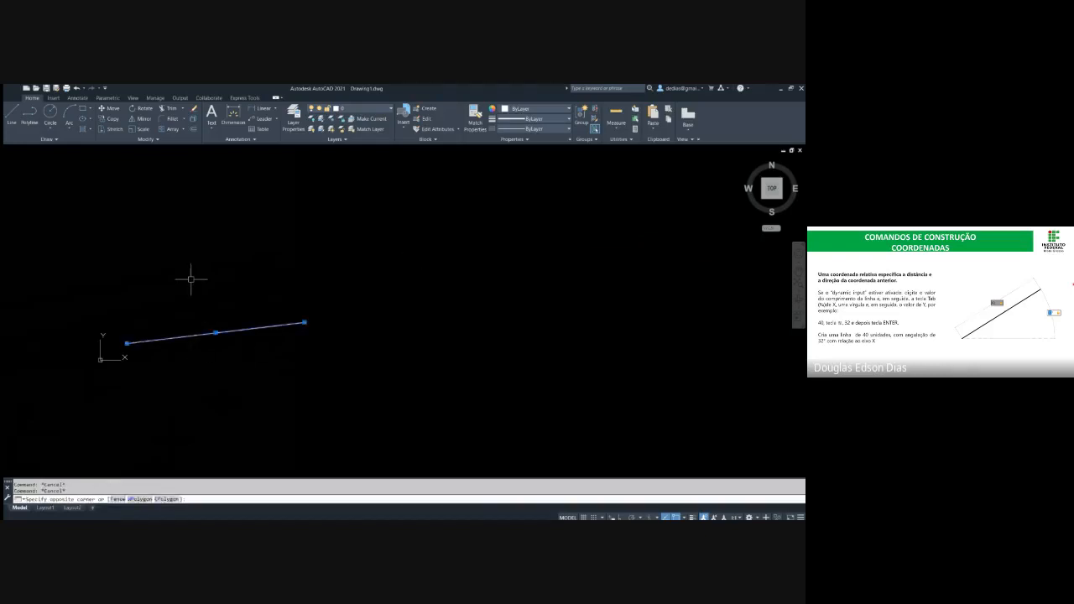
pyautogui.click(189, 266)
pyautogui.press('Delete')
pyautogui.press('Escape')
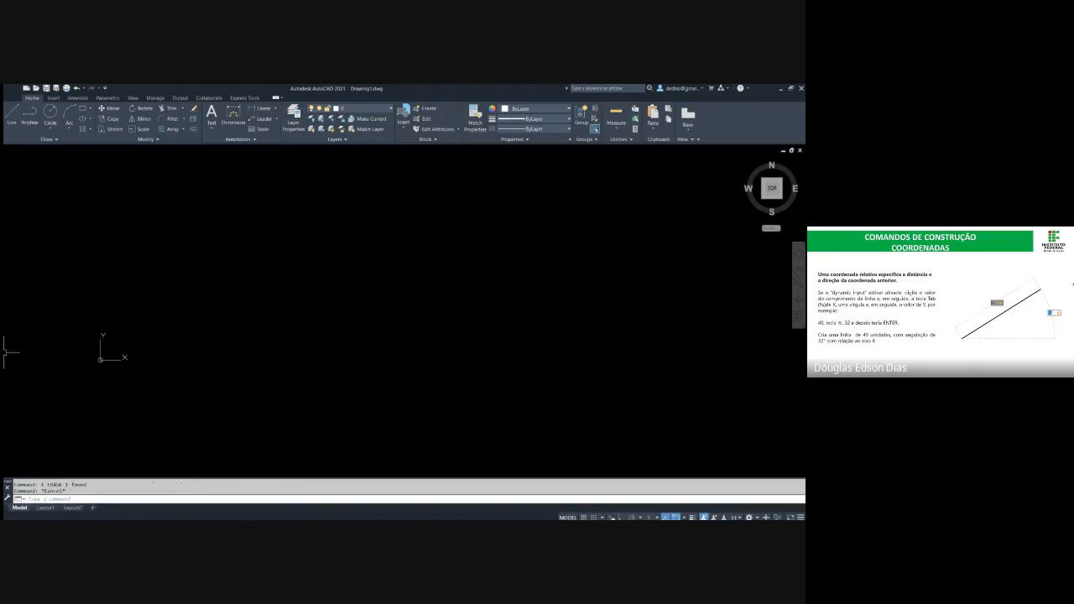
pyautogui.press('Escape')
# Start a line at a free point, toggle dynamic input, and draw it 40 units long along the cursor direction
pyautogui.write('l')
pyautogui.press('Return')
pyautogui.click(296, 342)
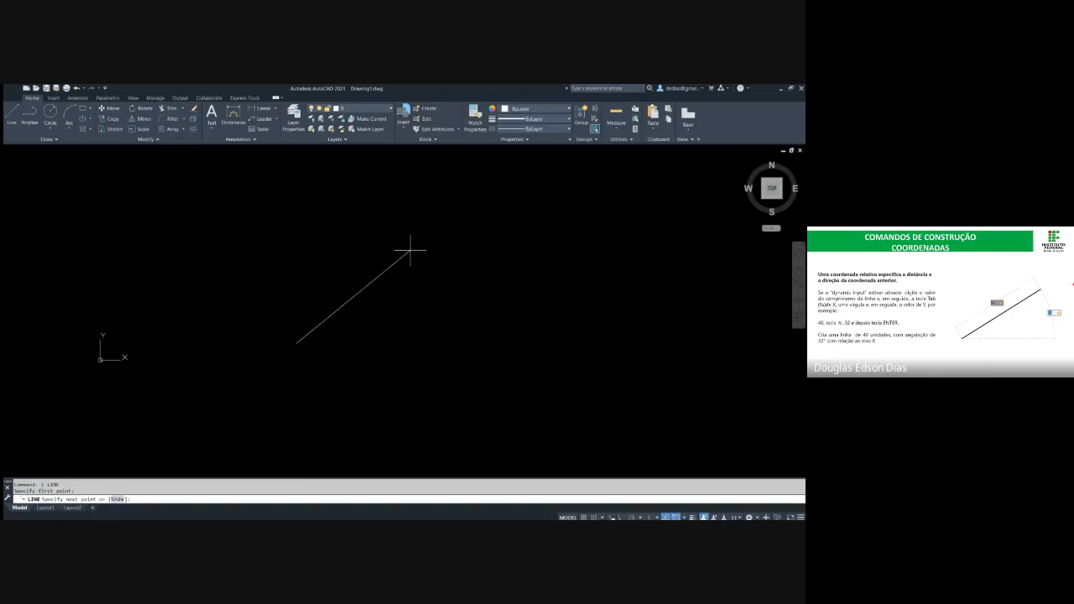
pyautogui.press('F12')
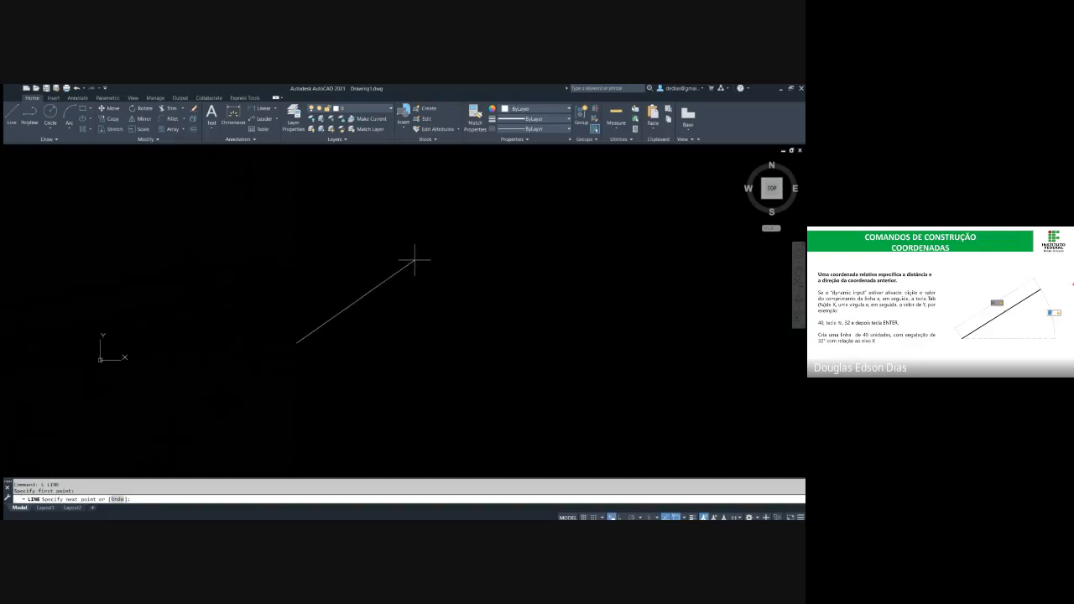
pyautogui.press('Tab')
pyautogui.press('Return')
pyautogui.press('Escape')
# Select the 40-unit diagonal line and erase it
pyautogui.scroll(4, 309, 337)
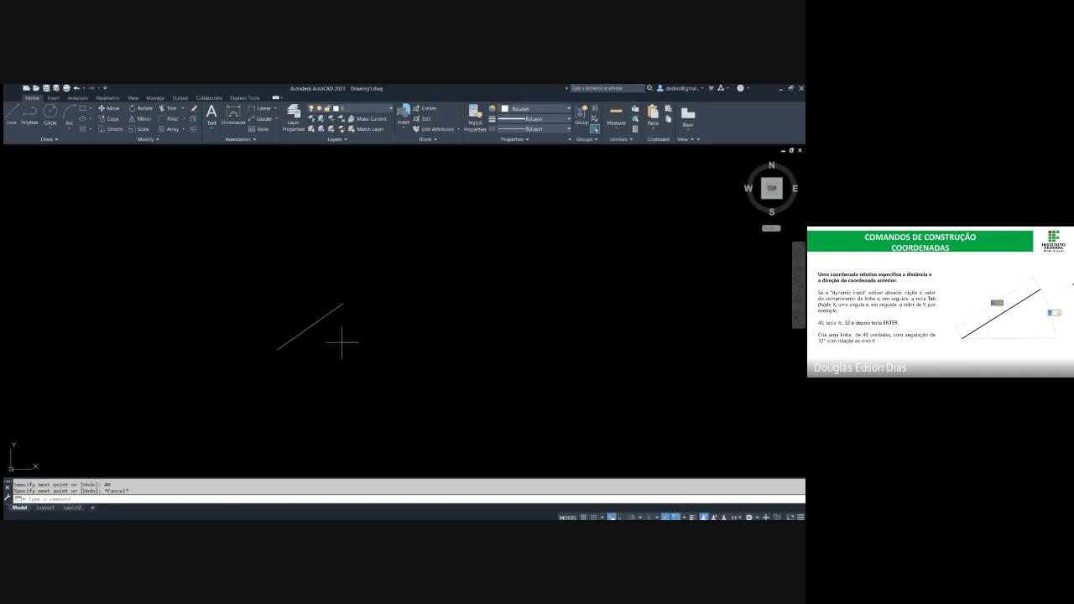
pyautogui.click(342, 343)
pyautogui.click(249, 274)
pyautogui.press('Delete')
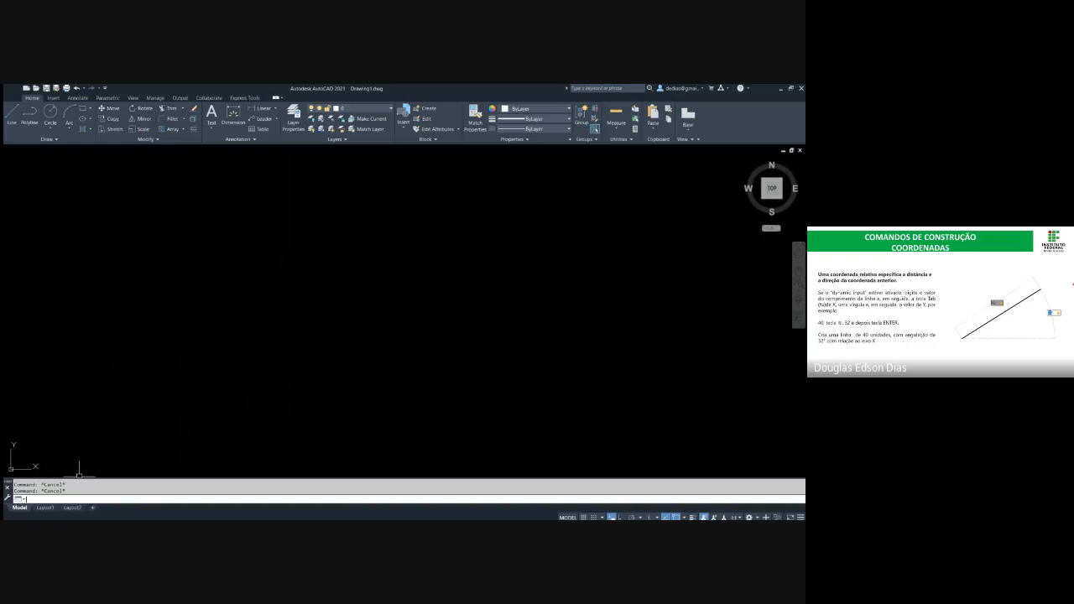
# Draw a line from a free point with dynamic input, 40 units long at 32 degrees, and end the command
pyautogui.write('l')
pyautogui.press('Return')
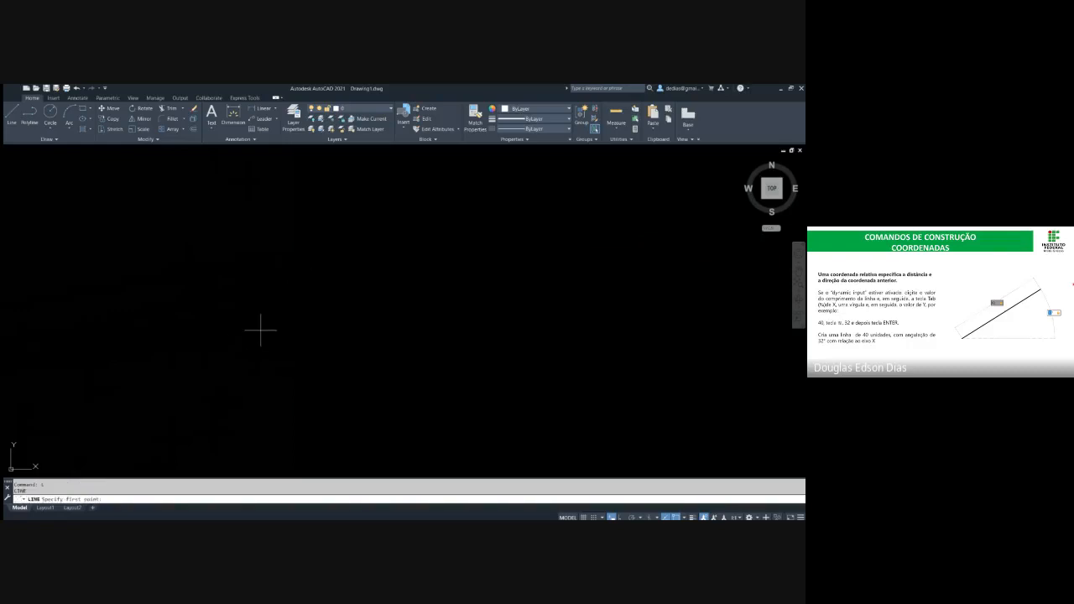
pyautogui.click(258, 341)
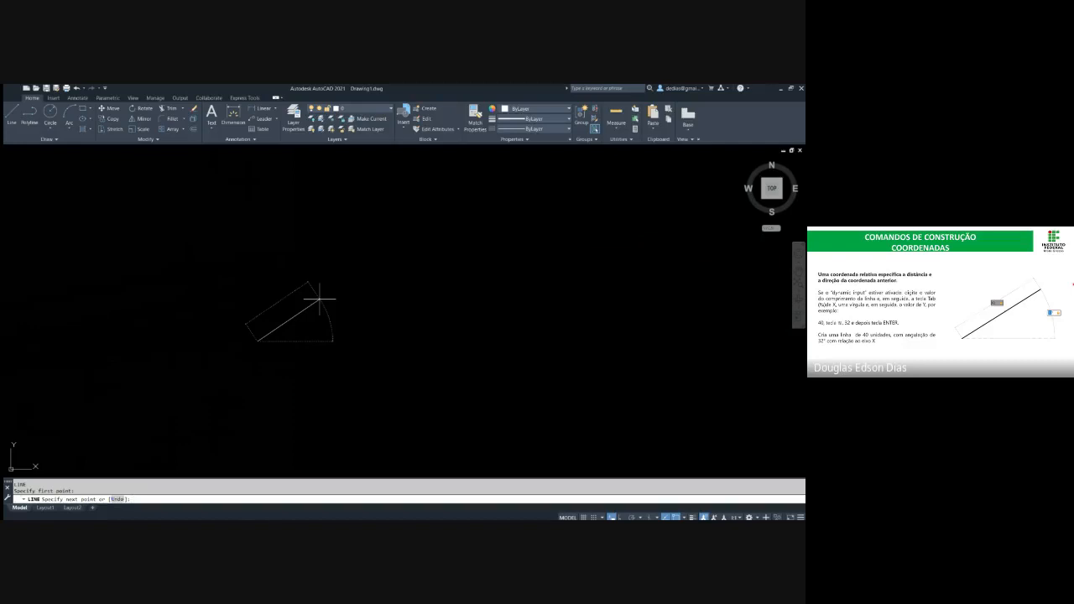
pyautogui.click(319, 298)
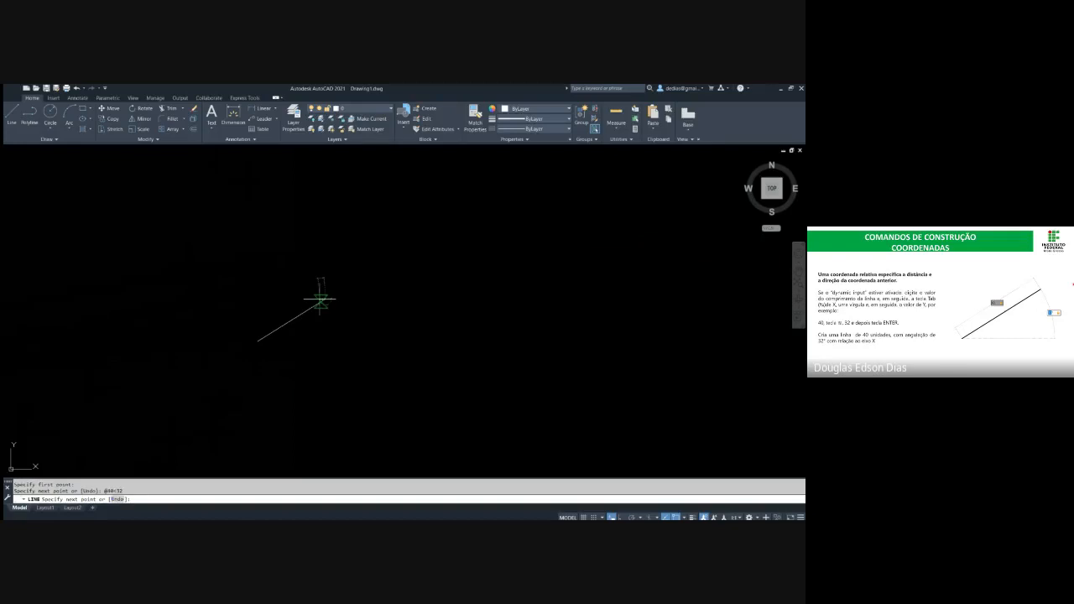
pyautogui.press('Escape')
pyautogui.moveTo(300, 323); pyautogui.dragTo(372, 314, button='middle')
pyautogui.write('l')
pyautogui.press('Return')
pyautogui.click(382, 344)
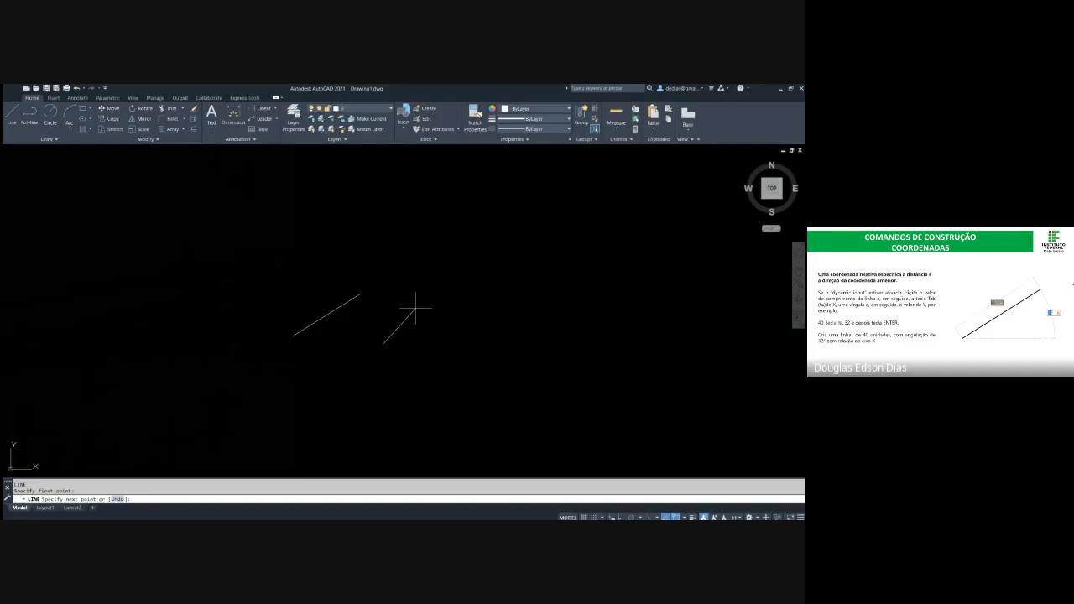
pyautogui.write('@40<32')
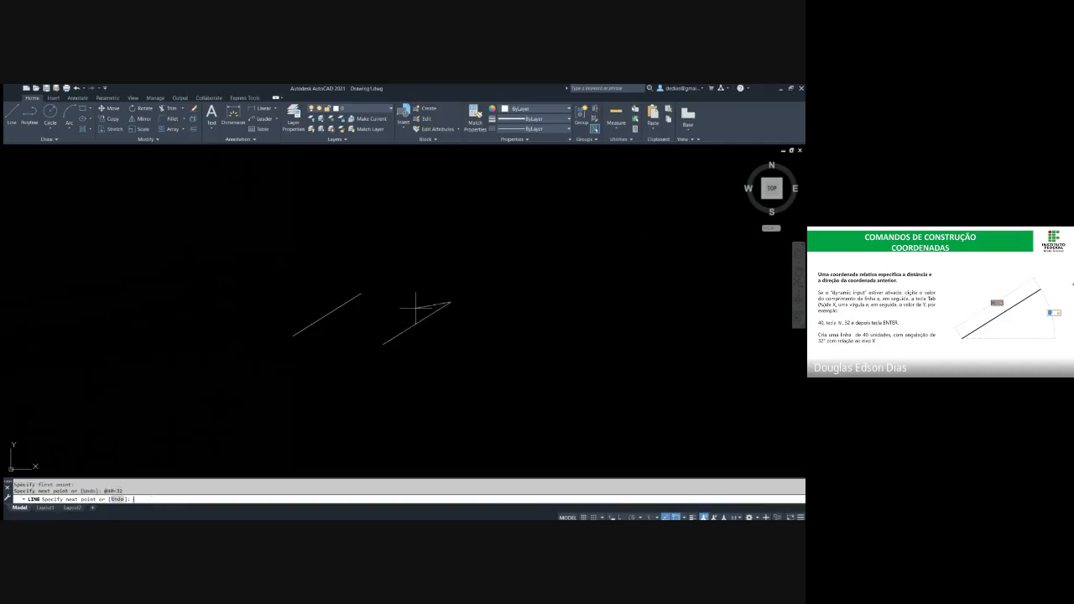
pyautogui.press('Return')
pyautogui.press('Escape')
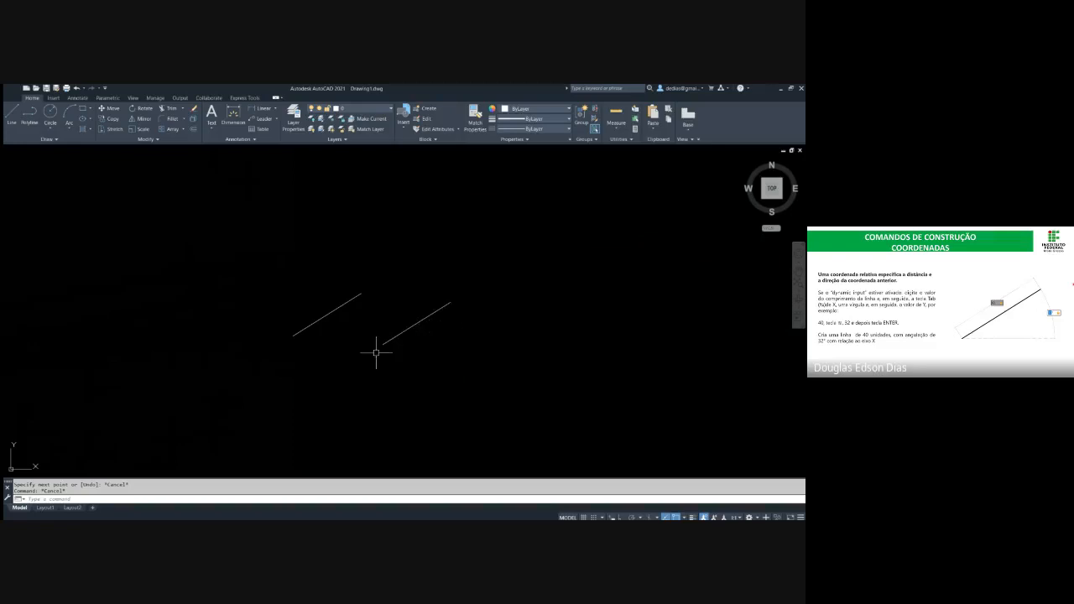
# Erase both parallel diagonal lines from the drawing and clear any pending command
pyautogui.click(332, 355)
pyautogui.press('Escape')
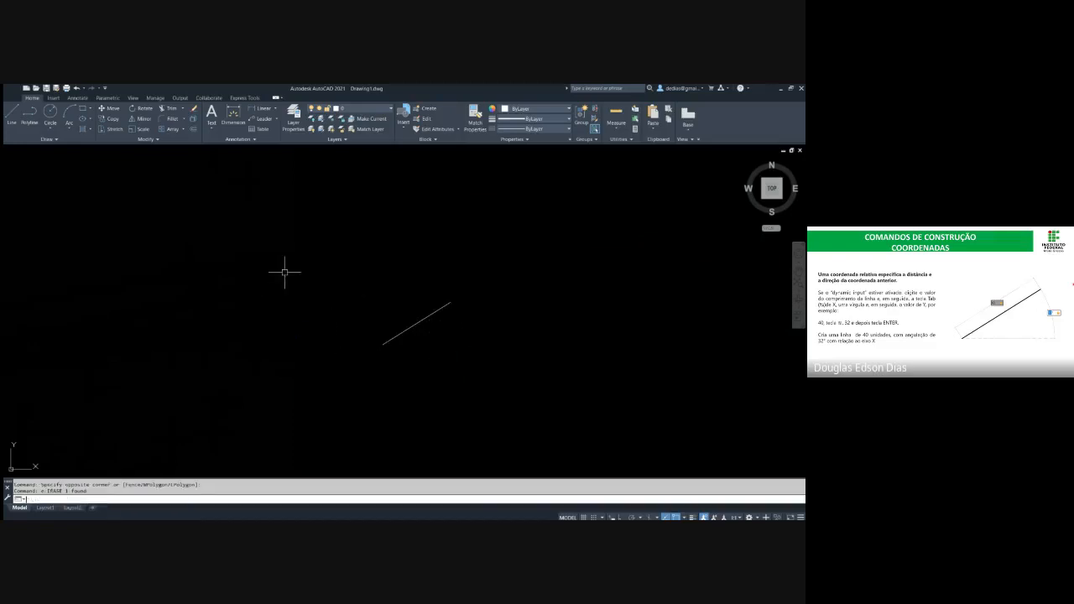
pyautogui.click(441, 344)
pyautogui.click(374, 281)
pyautogui.press('Delete')
pyautogui.press('Escape')
pyautogui.press('Escape')
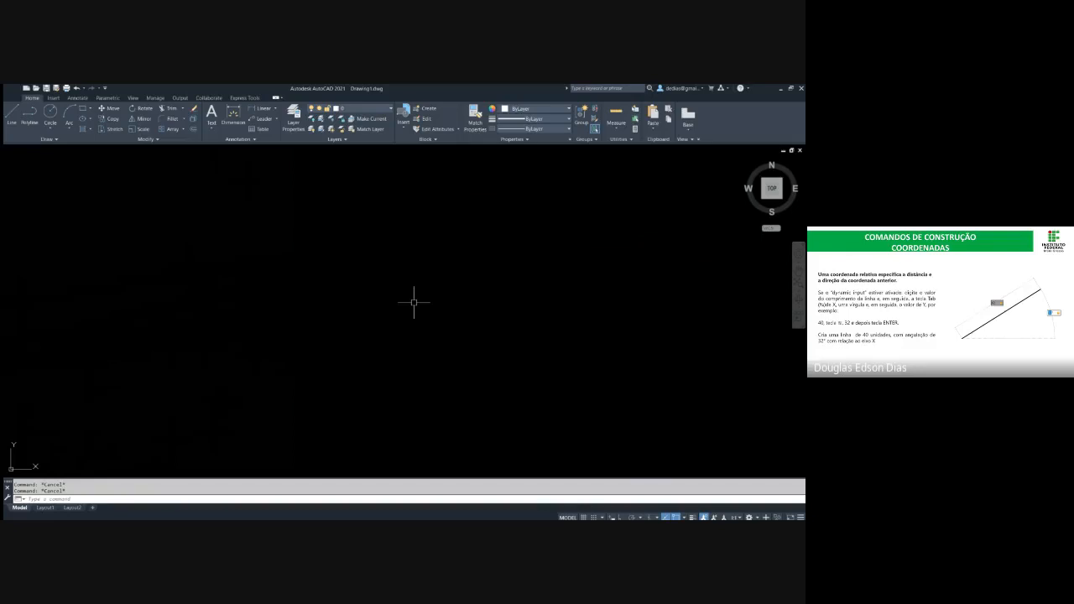
pyautogui.press('F8')
pyautogui.hotkey('alt', 'Tab')
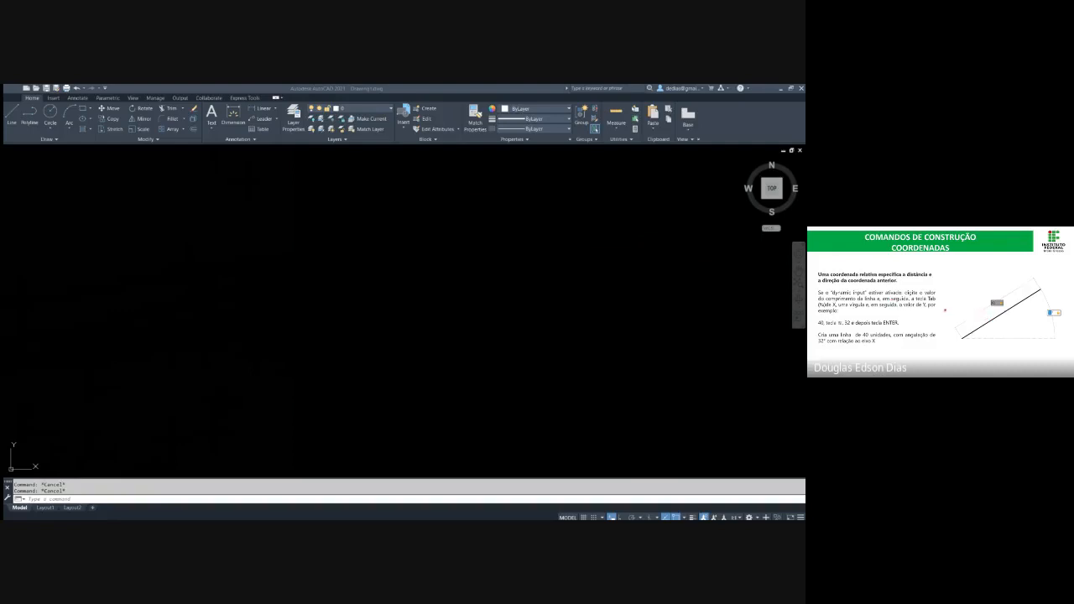
pyautogui.hotkey('alt', 'Tab')
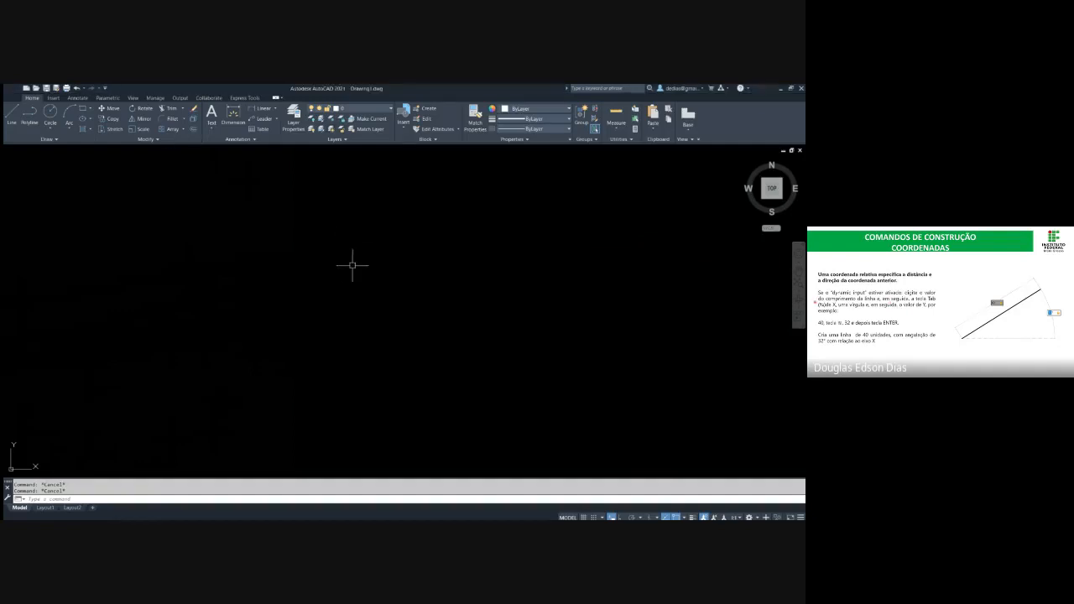
# Draw eight connected freehand line segments outlining an open polygon with a notch along its lower side
pyautogui.write('l')
pyautogui.press('Return')
pyautogui.click(254, 353)
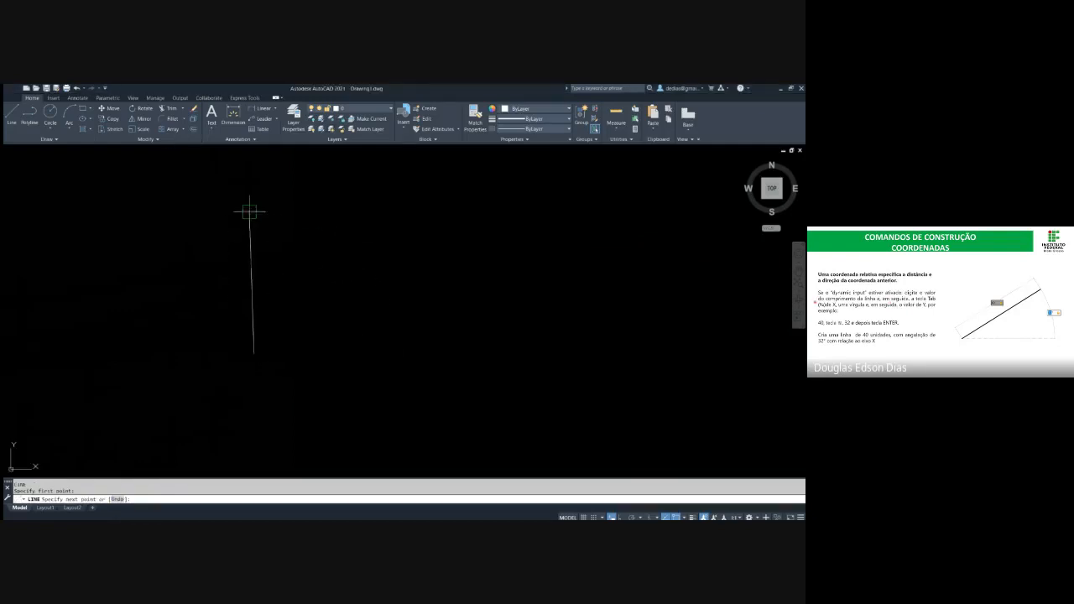
pyautogui.click(250, 211)
pyautogui.click(540, 191)
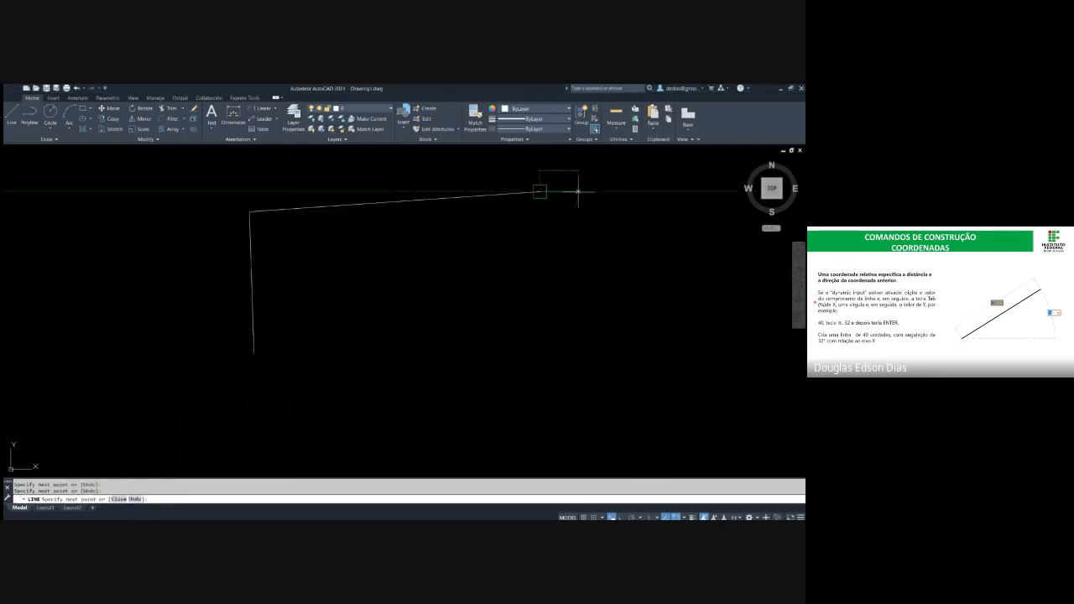
pyautogui.click(646, 249)
pyautogui.click(776, 359)
pyautogui.click(582, 391)
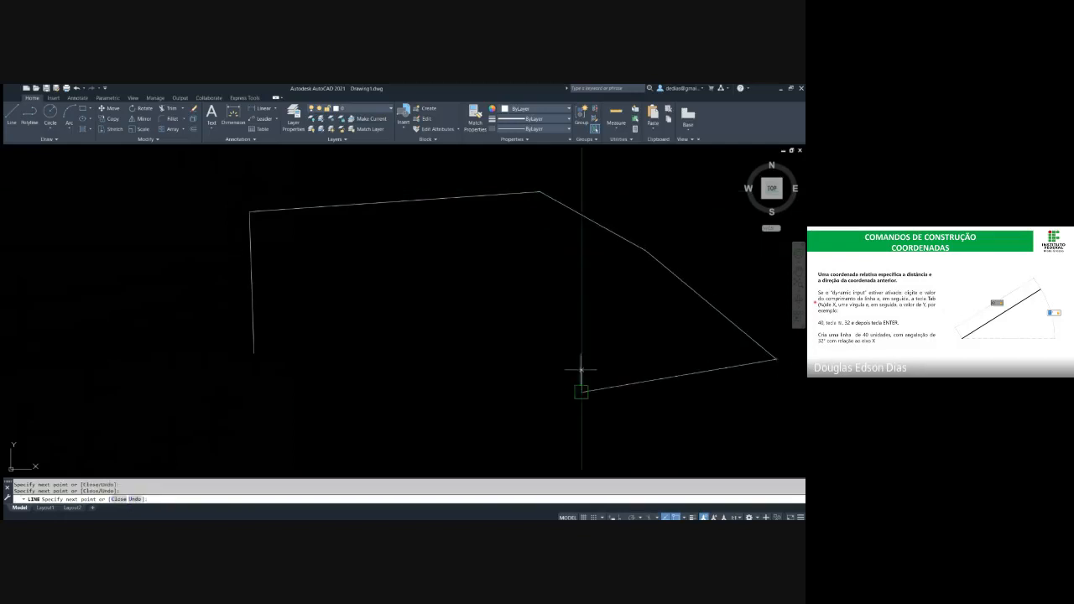
pyautogui.click(589, 319)
pyautogui.click(471, 331)
pyautogui.click(439, 415)
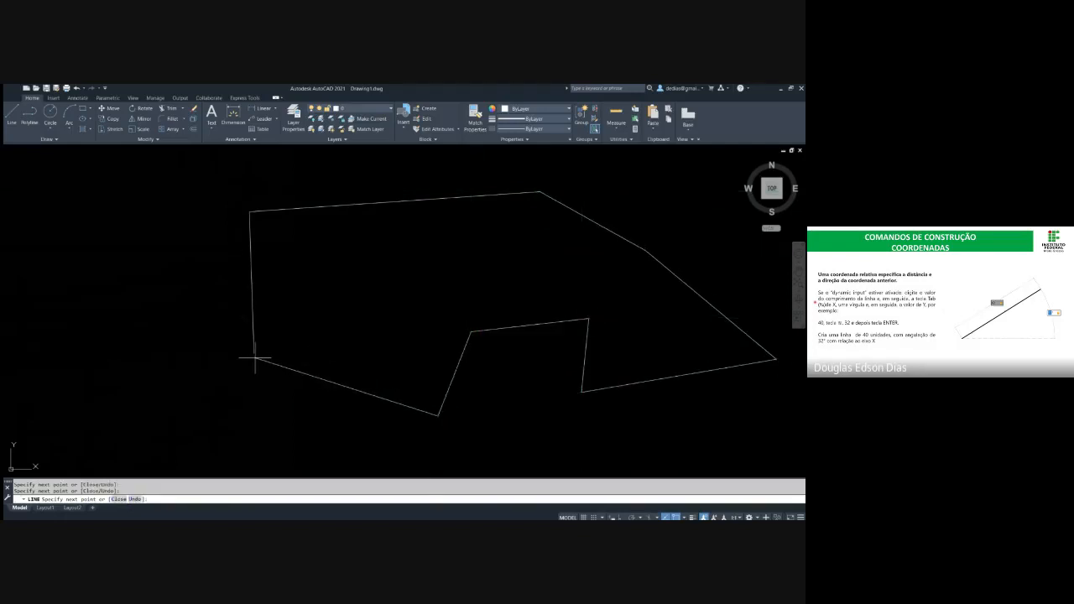
# Extend the line chain to a distant point below the outline, close it back to its start with the Close option, and end the command
pyautogui.scroll(-8, 388, 267)
pyautogui.scroll(-5, 406, 246)
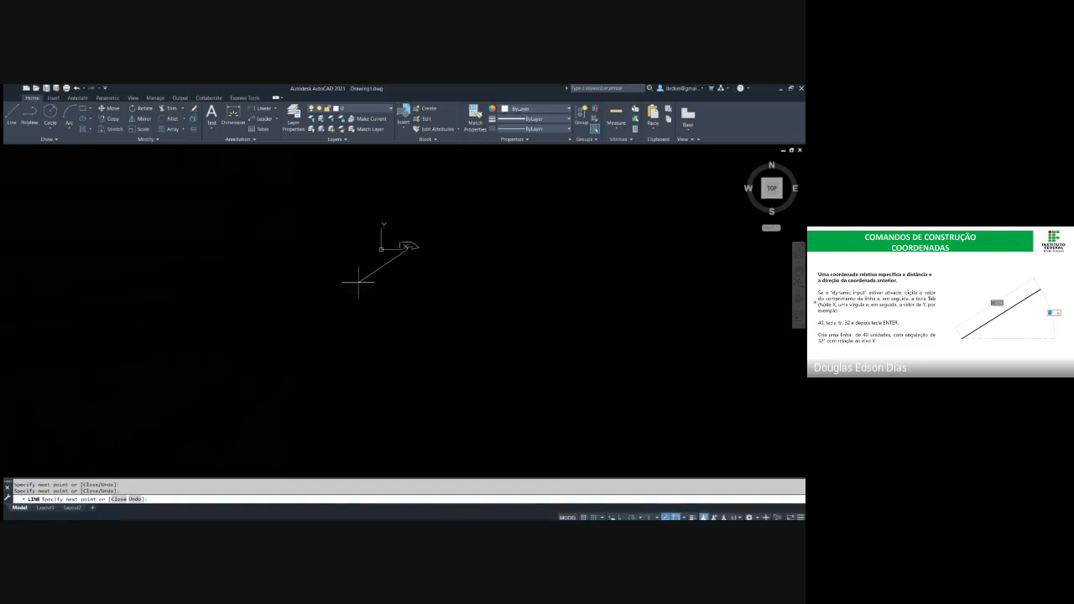
pyautogui.click(216, 411)
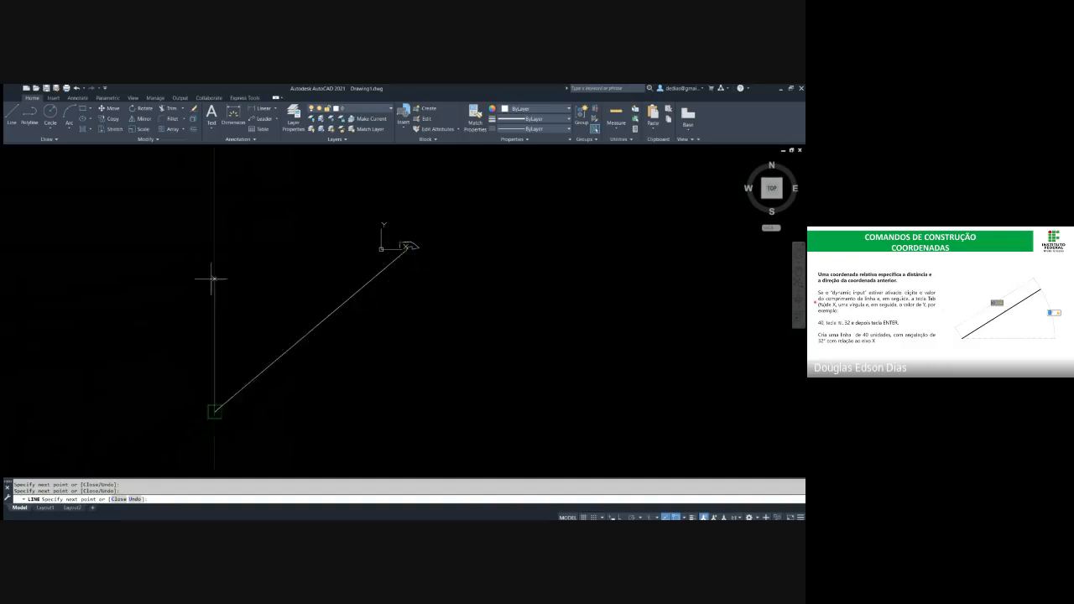
pyautogui.scroll(5, 390, 249)
pyautogui.scroll(5, 470, 269)
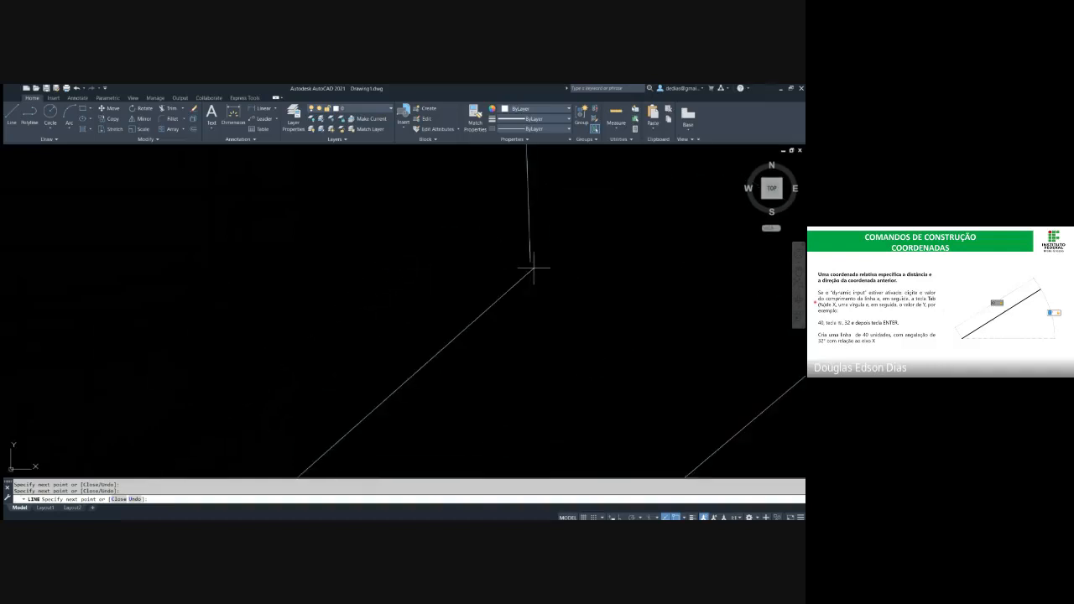
pyautogui.scroll(-3, 545, 239)
pyautogui.scroll(-8, 289, 357)
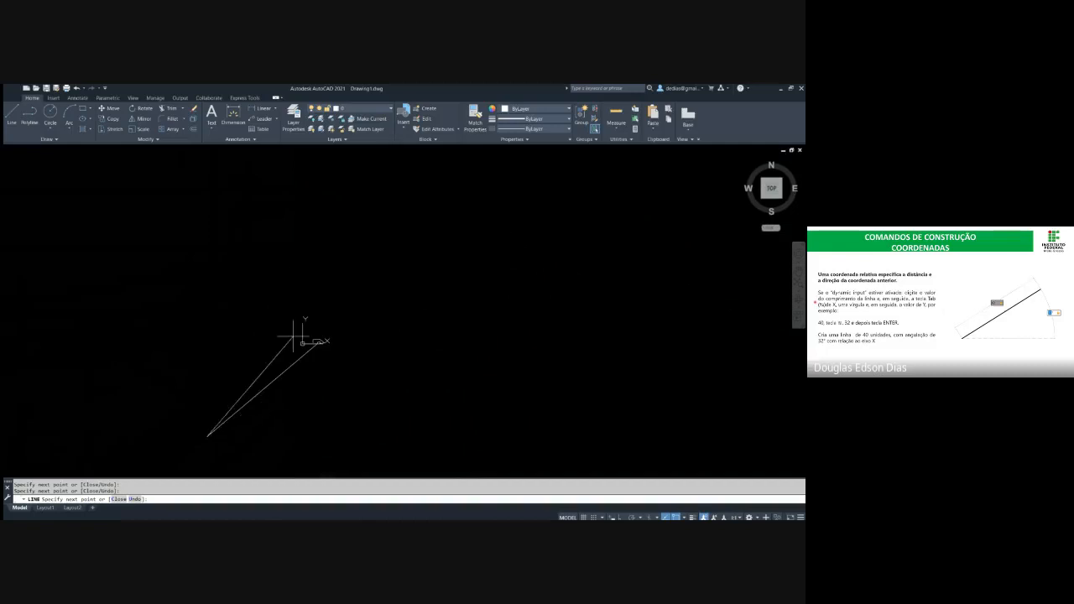
pyautogui.scroll(3, 237, 408)
pyautogui.moveTo(231, 396); pyautogui.dragTo(211, 372, button='middle')
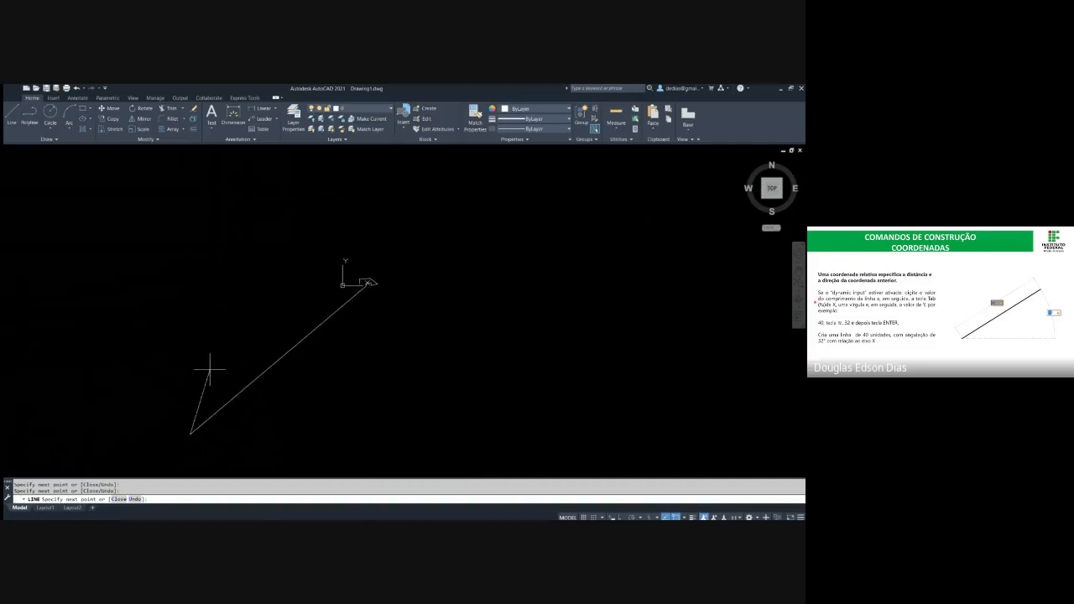
pyautogui.press('Return')
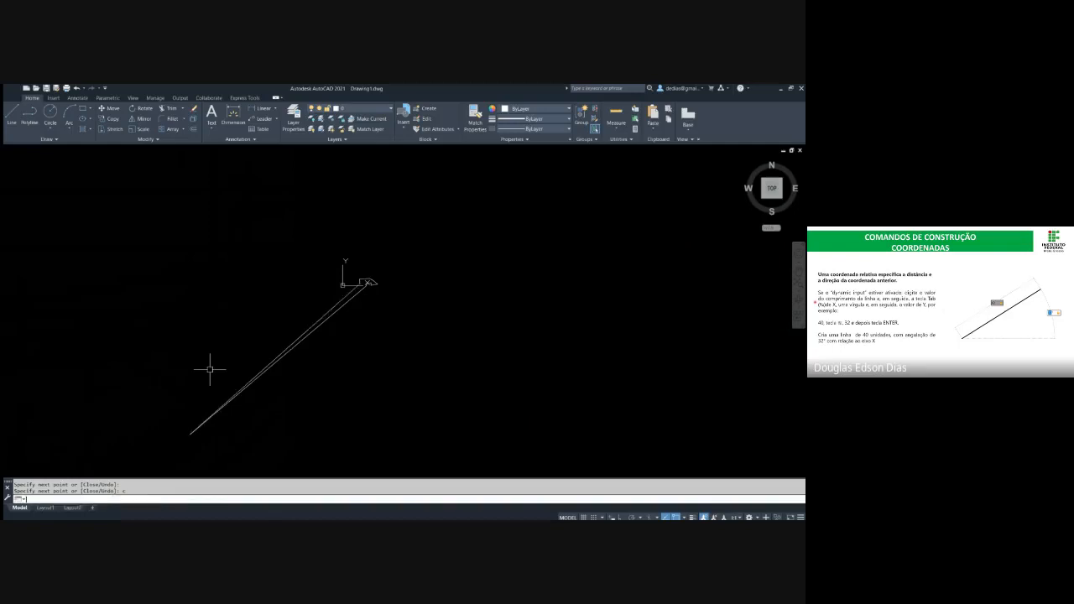
pyautogui.press('Escape')
pyautogui.press('Escape')
# Select all segments of the closed polygon with crossing windows and erase them
pyautogui.scroll(7, 361, 349)
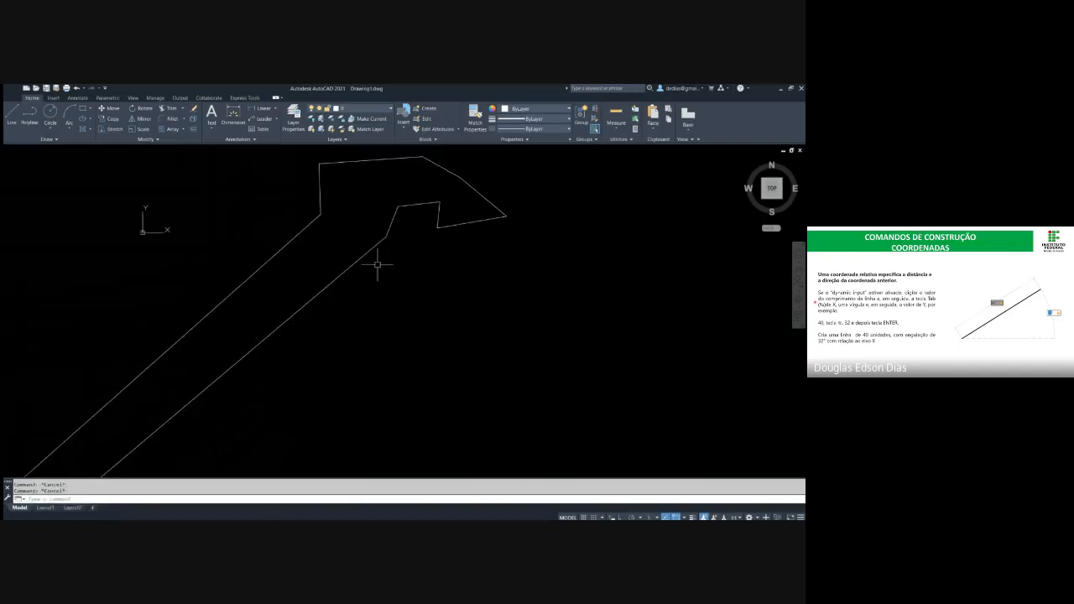
pyautogui.click(369, 325)
pyautogui.click(221, 243)
pyautogui.scroll(-4, 277, 252)
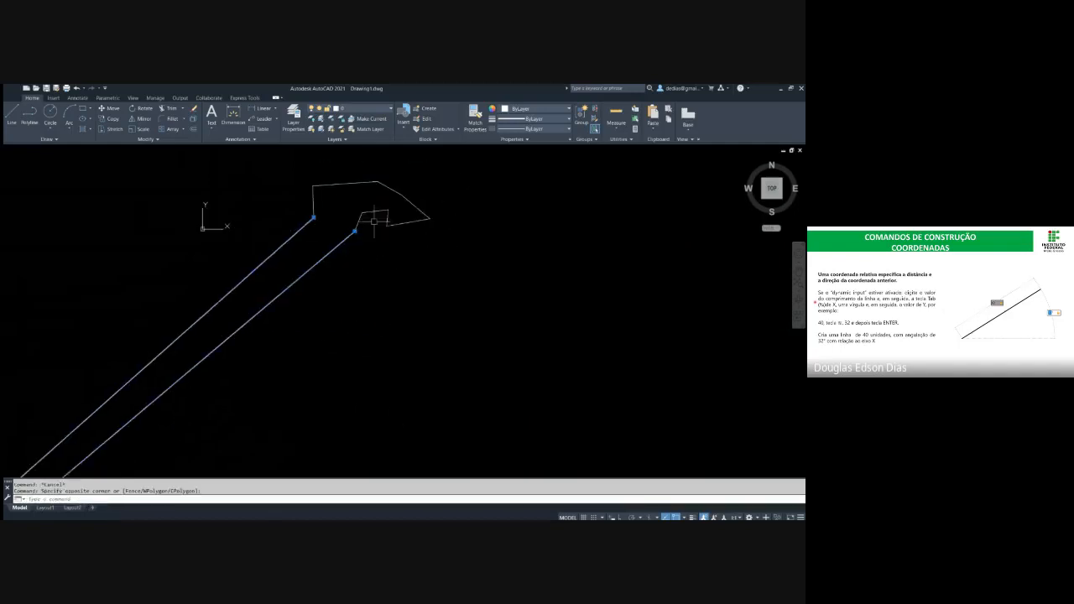
pyautogui.click(433, 291)
pyautogui.click(284, 188)
pyautogui.press('Delete')
pyautogui.moveTo(388, 223); pyautogui.dragTo(305, 309, button='middle')
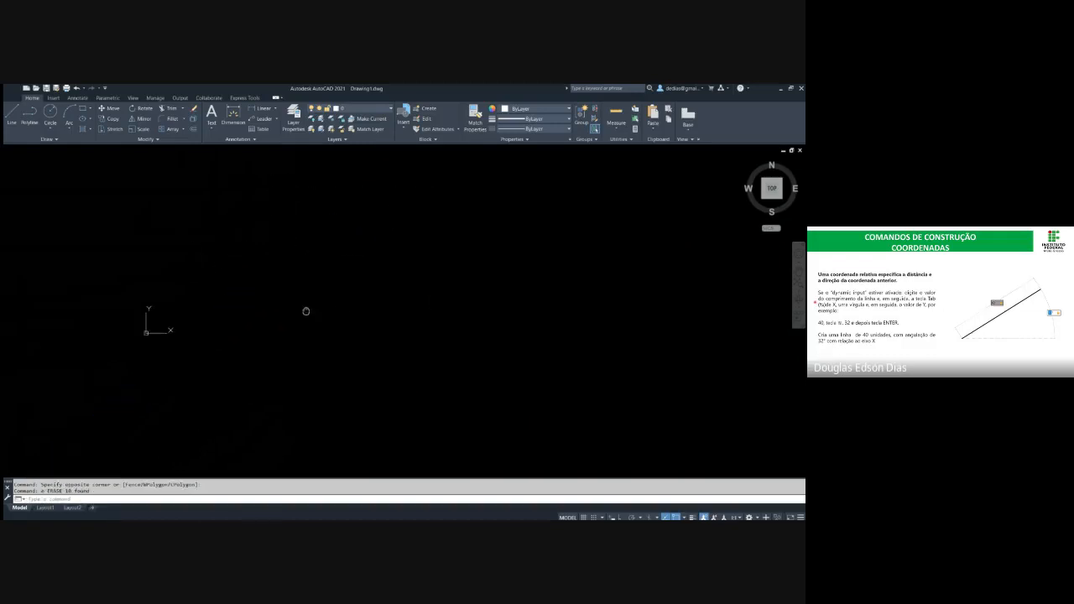
# Draw a triangle from two freehand line segments and the Line command's Close option
pyautogui.write('l')
pyautogui.press('Return')
pyautogui.click(344, 344)
pyautogui.click(373, 207)
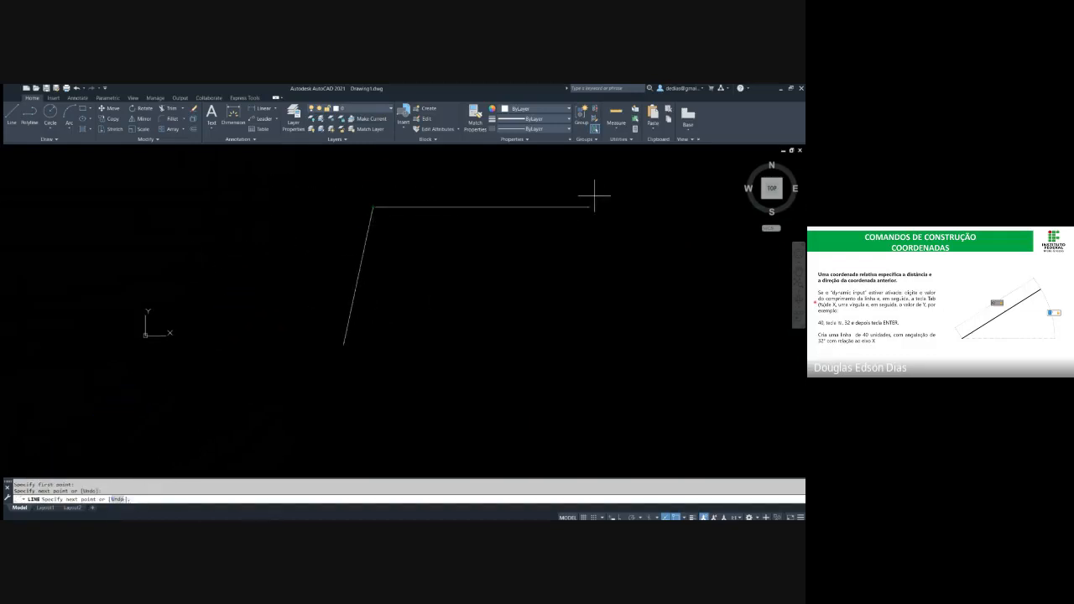
pyautogui.click(596, 193)
pyautogui.write('c')
pyautogui.press('Return')
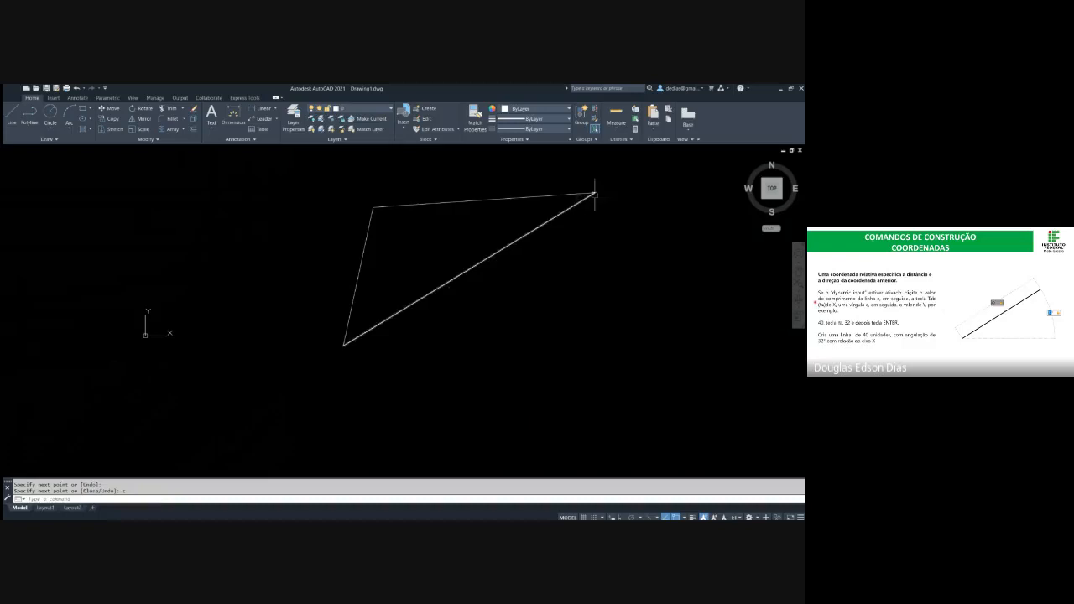
pyautogui.press('Escape')
pyautogui.press('Escape')
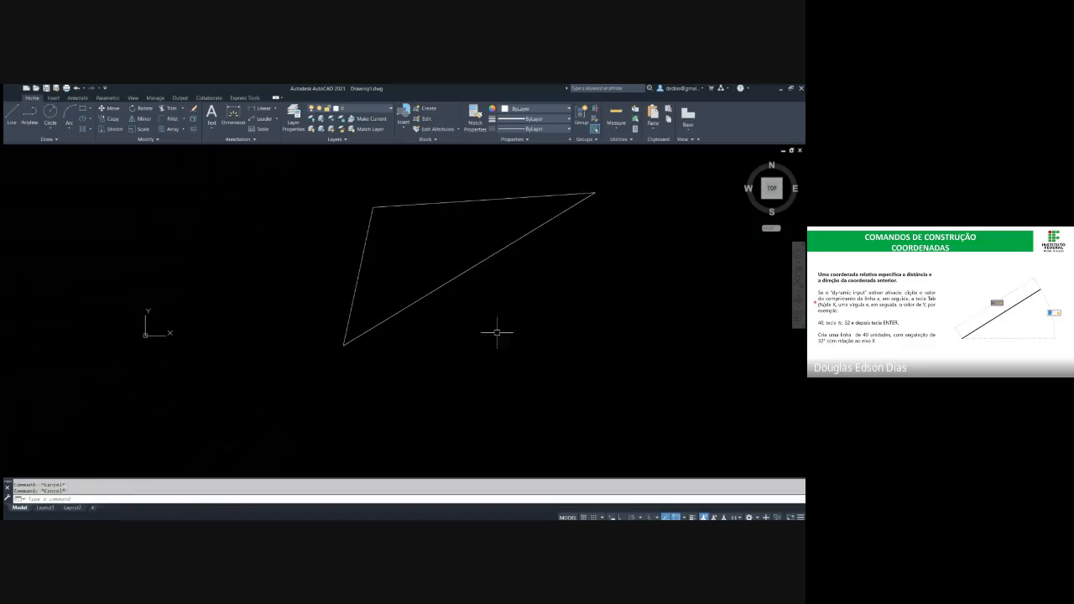
# Erase all sides of the triangle from the drawing
pyautogui.click(496, 333)
pyautogui.click(435, 255)
pyautogui.write('e')
pyautogui.press('Return')
pyautogui.press('Escape')
pyautogui.click(517, 296)
pyautogui.click(324, 182)
pyautogui.press('Delete')
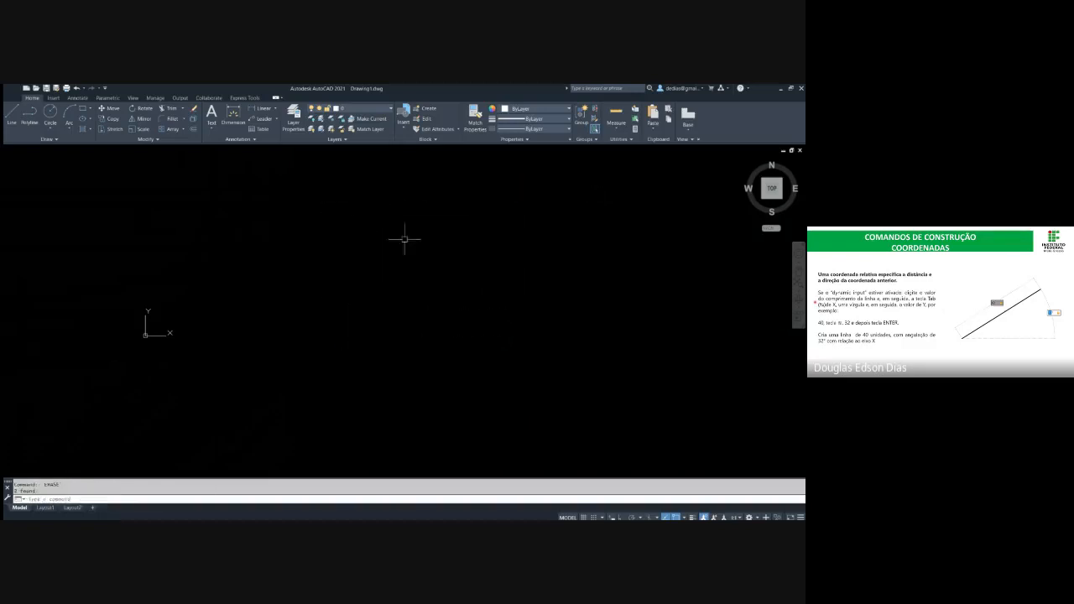
# Draw an open chain of two connected freehand line segments and end the command
pyautogui.write('l')
pyautogui.press('Return')
pyautogui.click(275, 295)
pyautogui.click(290, 203)
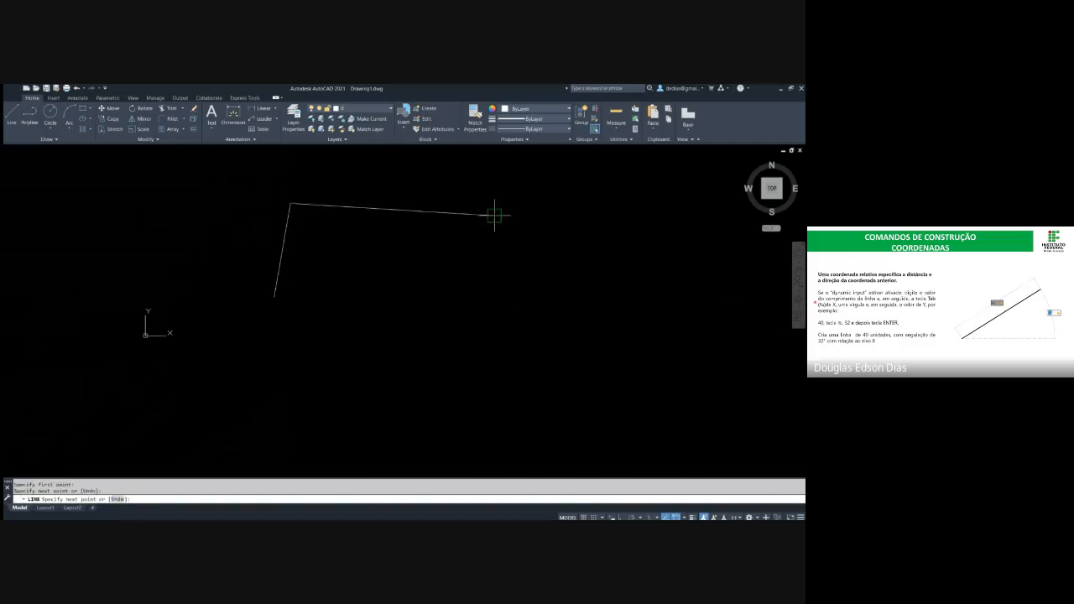
pyautogui.click(493, 216)
pyautogui.press('Escape')
# Start a new line at the chain's end, add two segments, and close them into a triangle with the Close option
pyautogui.click(492, 216)
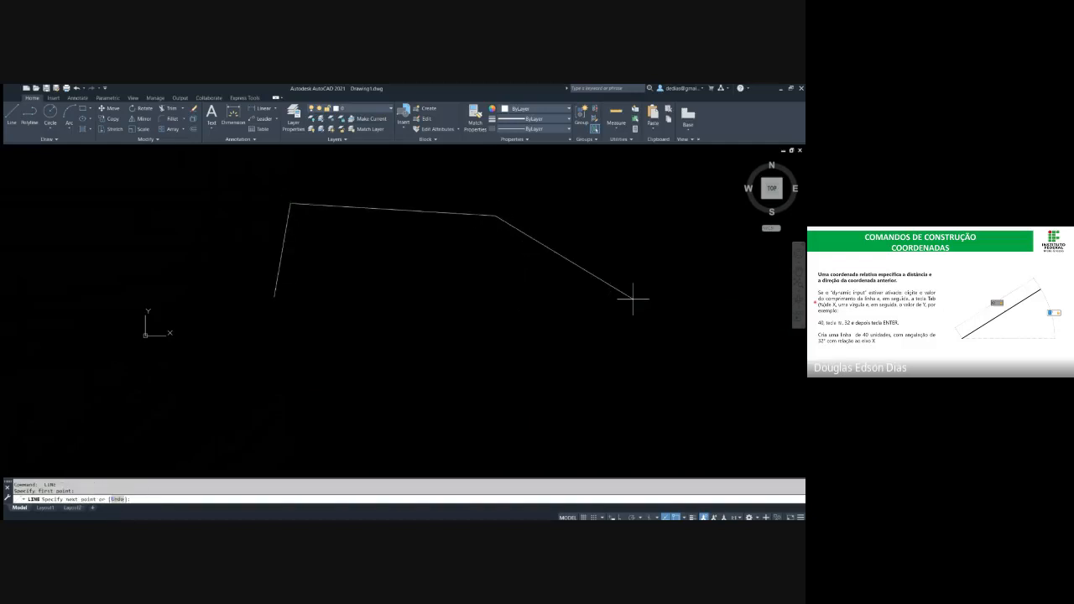
pyautogui.click(657, 309)
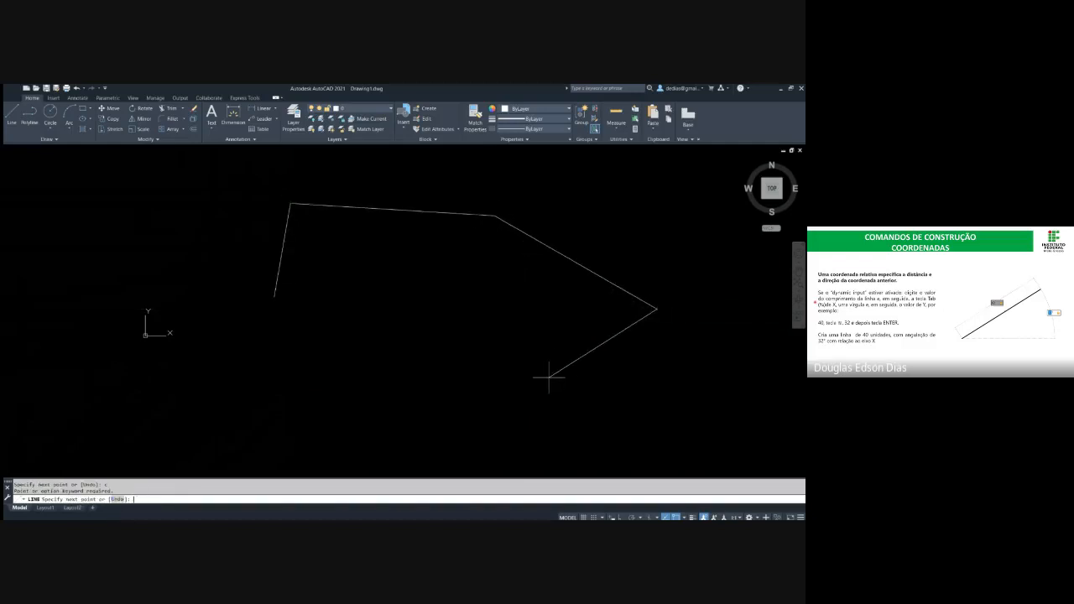
pyautogui.click(526, 388)
pyautogui.write('c')
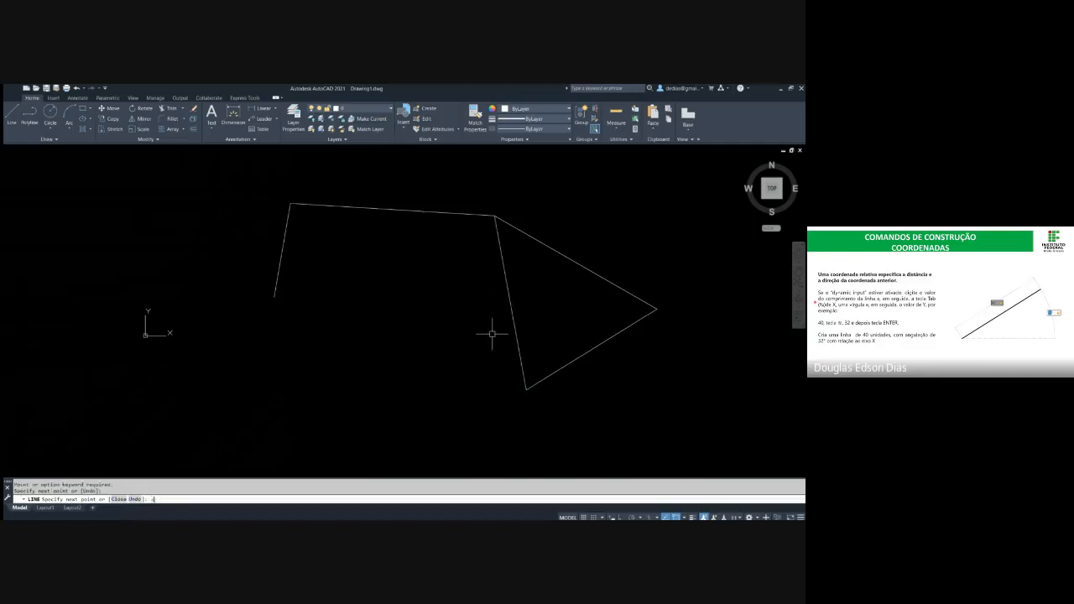
pyautogui.press('Return')
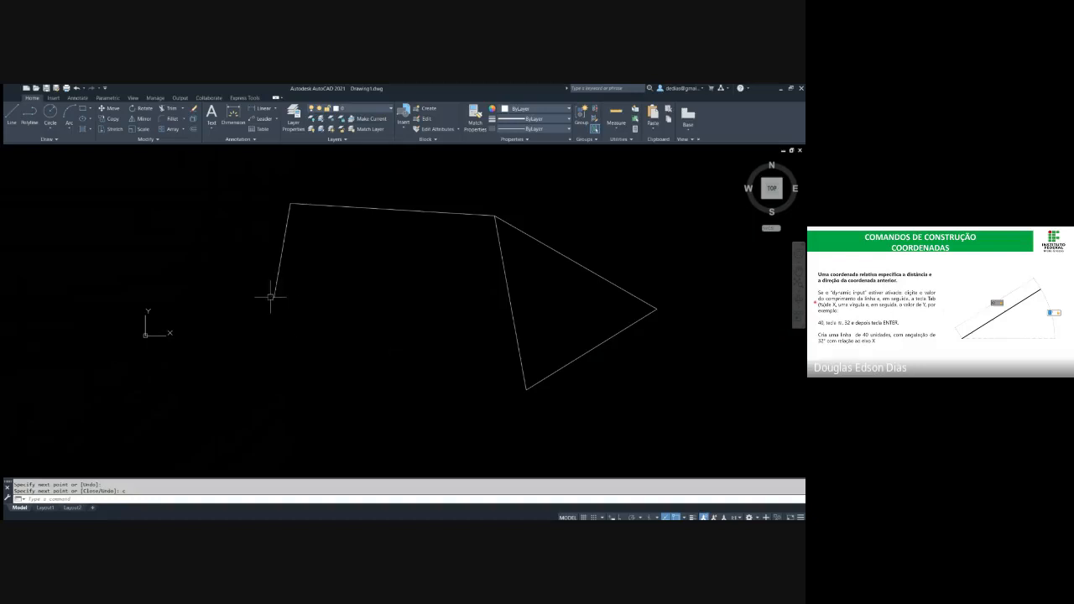
# Select the triangle's closing segment to highlight it, and clear the selection
pyautogui.click(549, 291)
pyautogui.click(453, 269)
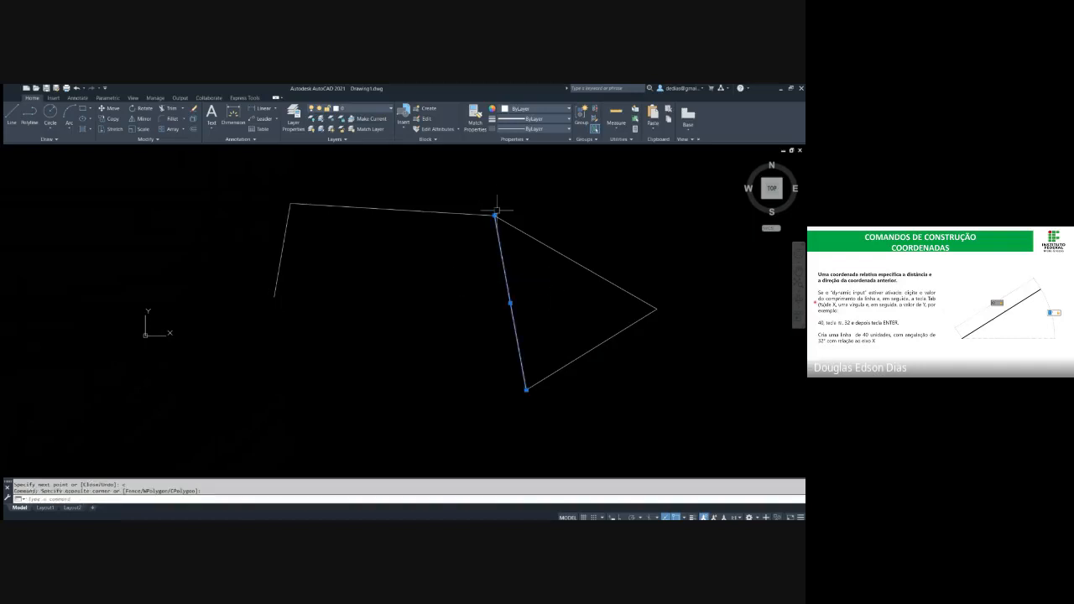
pyautogui.press('Escape')
pyautogui.press('Escape')
# Draw an open chain of three freehand line segments beside the first figure and end the command
pyautogui.scroll(-5, 350, 243)
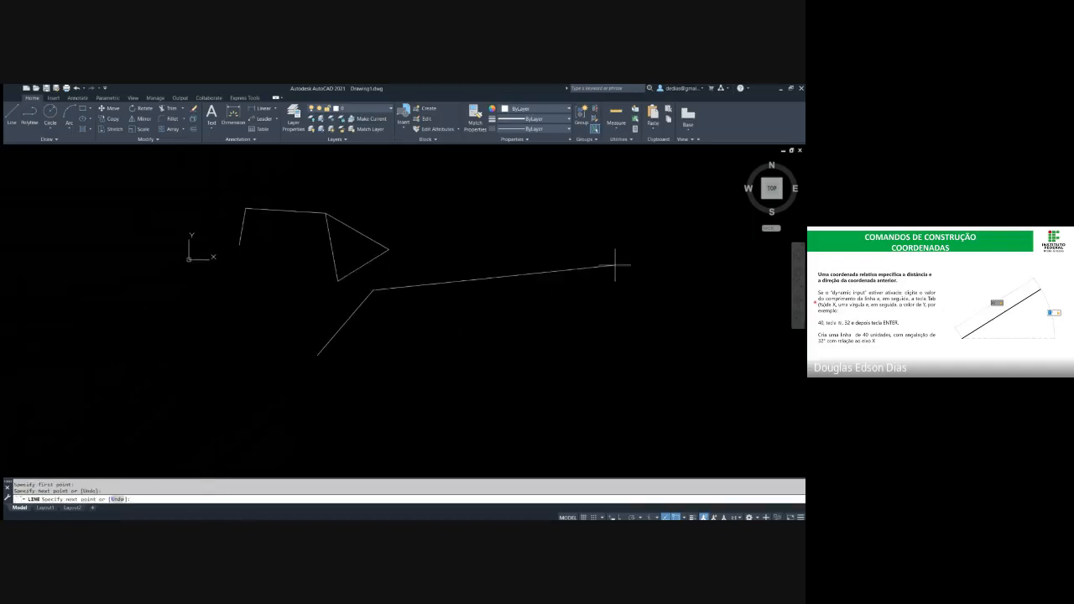
pyautogui.click(615, 261)
pyautogui.click(665, 337)
pyautogui.press('Escape')
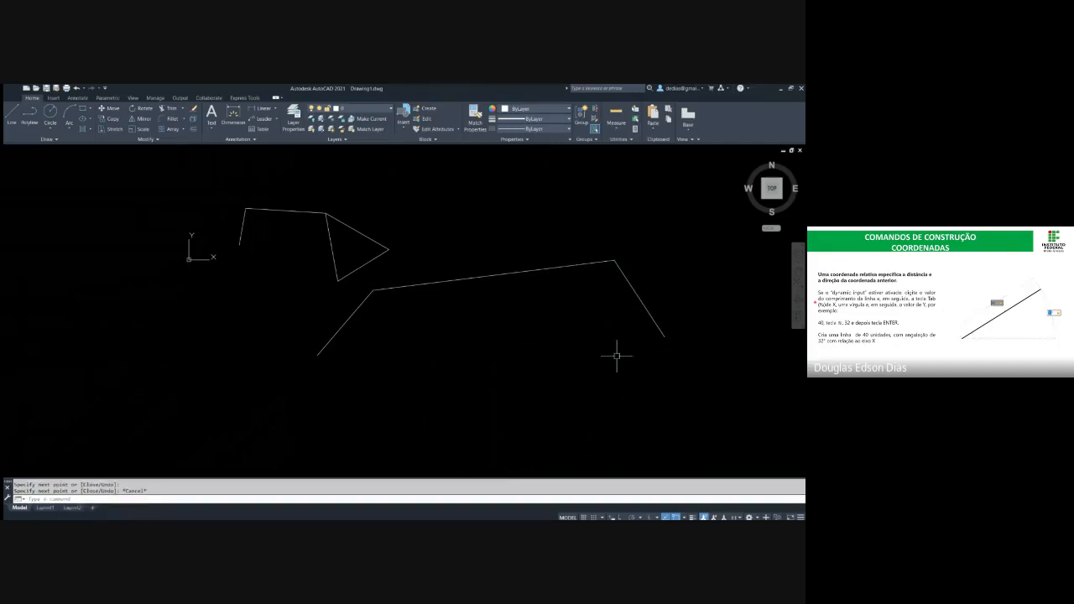
# Continue with a new Line command from the last endpoint, add two segments, and close them into a triangle
pyautogui.press('Return')
pyautogui.press('Return')
pyautogui.click(562, 407)
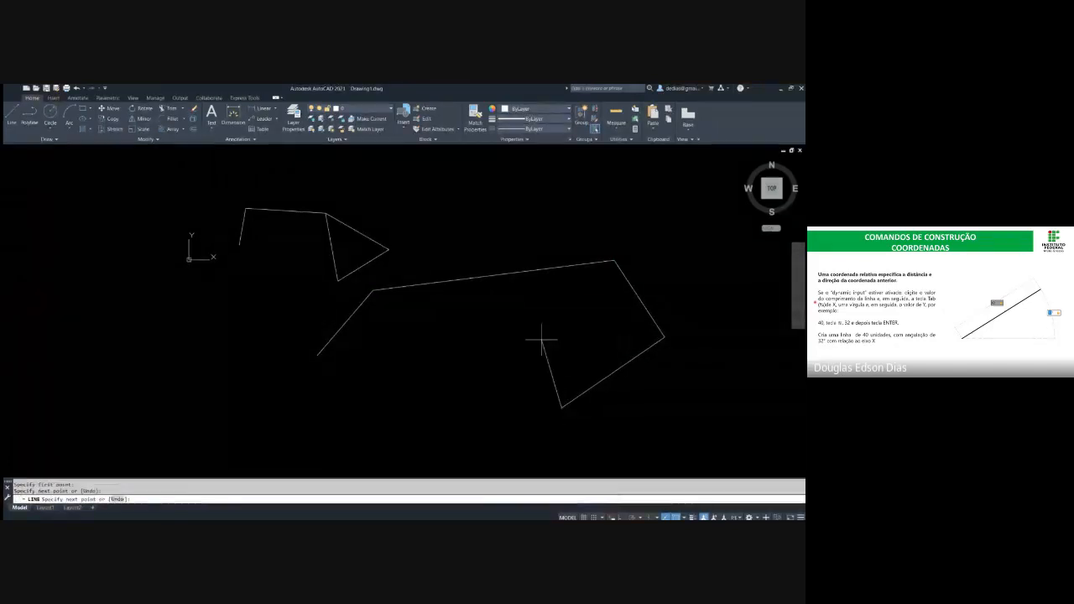
pyautogui.click(541, 339)
pyautogui.write('c')
pyautogui.press('Return')
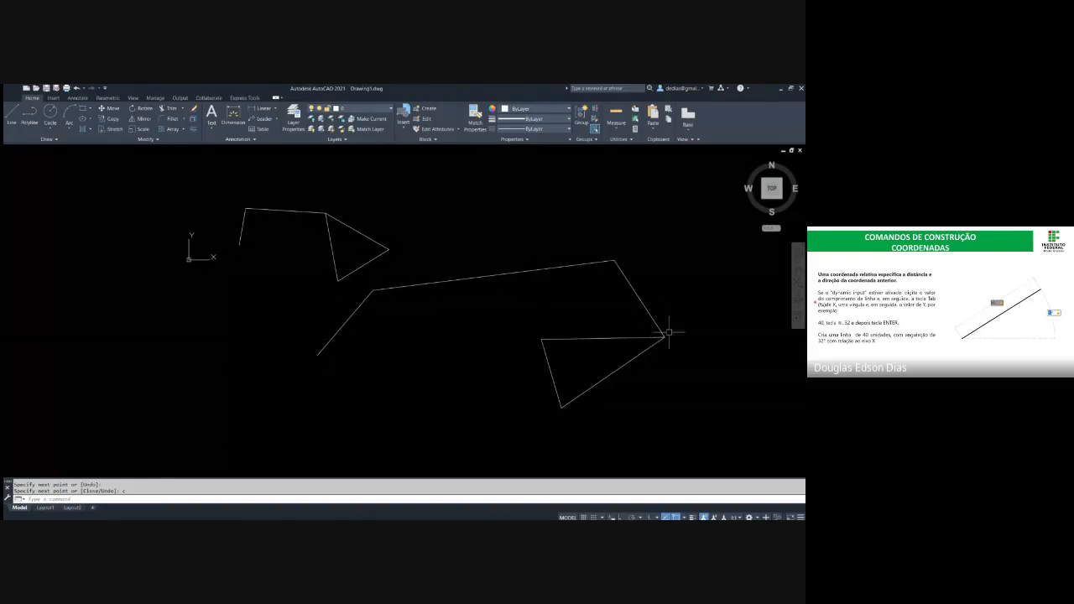
# Erase both open chains with their triangles and clear any pending command
pyautogui.click(696, 427)
pyautogui.click(241, 189)
pyautogui.press('Delete')
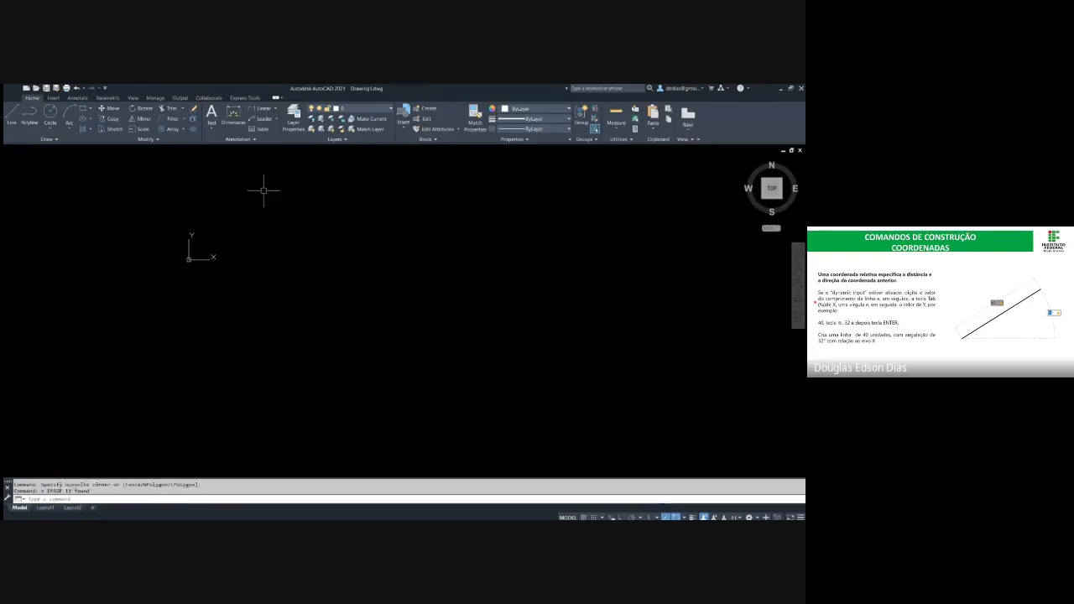
pyautogui.press('Escape')
pyautogui.moveTo(355, 223)
pyautogui.mouseDown(button='middle')
pyautogui.moveTo(259, 286)
pyautogui.moveTo(17, 355)
pyautogui.mouseUp(button='middle')
pyautogui.press('Escape')
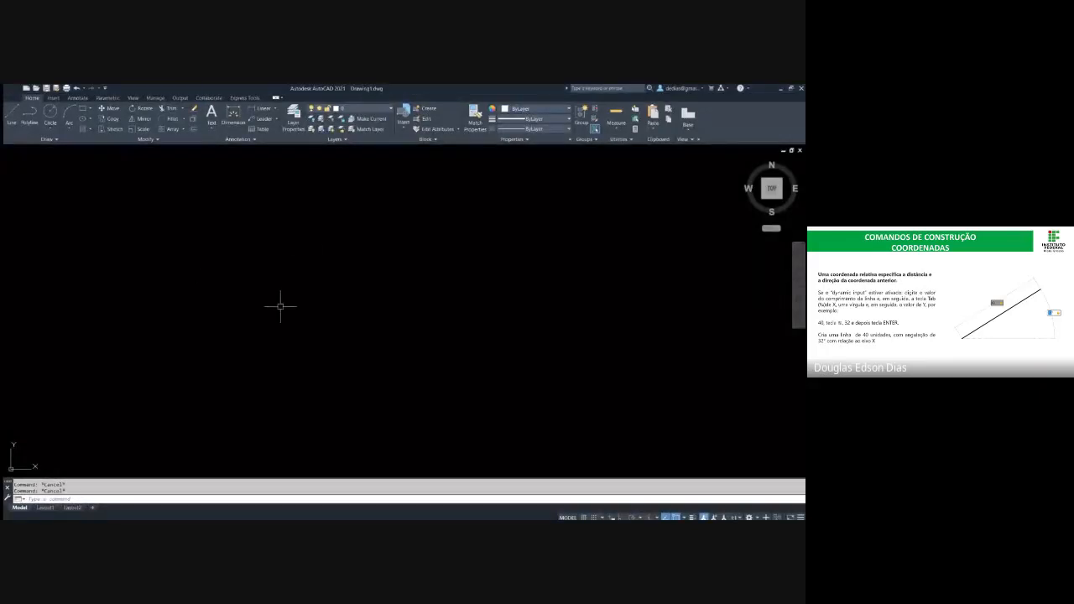
# Draw a single freehand diagonal line in the empty drawing and end the command
pyautogui.write('l')
pyautogui.press('Return')
pyautogui.click(245, 356)
pyautogui.click(313, 233)
pyautogui.press('Escape')
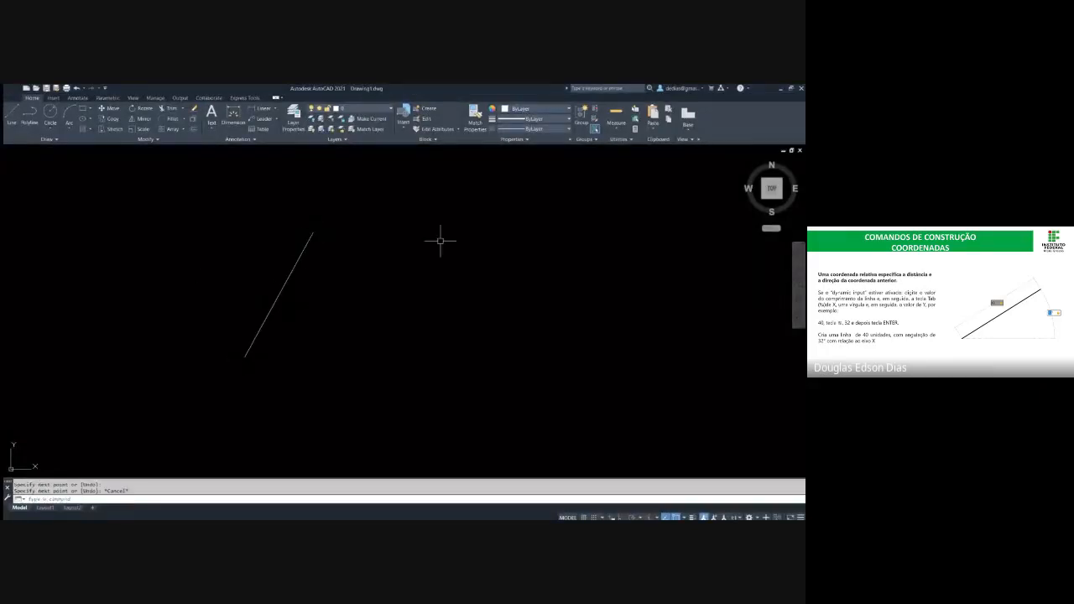
# Draw a freehand circle beside the diagonal line
pyautogui.write('c')
pyautogui.press('Return')
pyautogui.click(415, 281)
pyautogui.click(444, 296)
pyautogui.press('Escape')
# Draw a freehand rectangle beside the circle and end the command
pyautogui.moveTo(499, 284); pyautogui.dragTo(479, 289, button='middle')
pyautogui.write('rec')
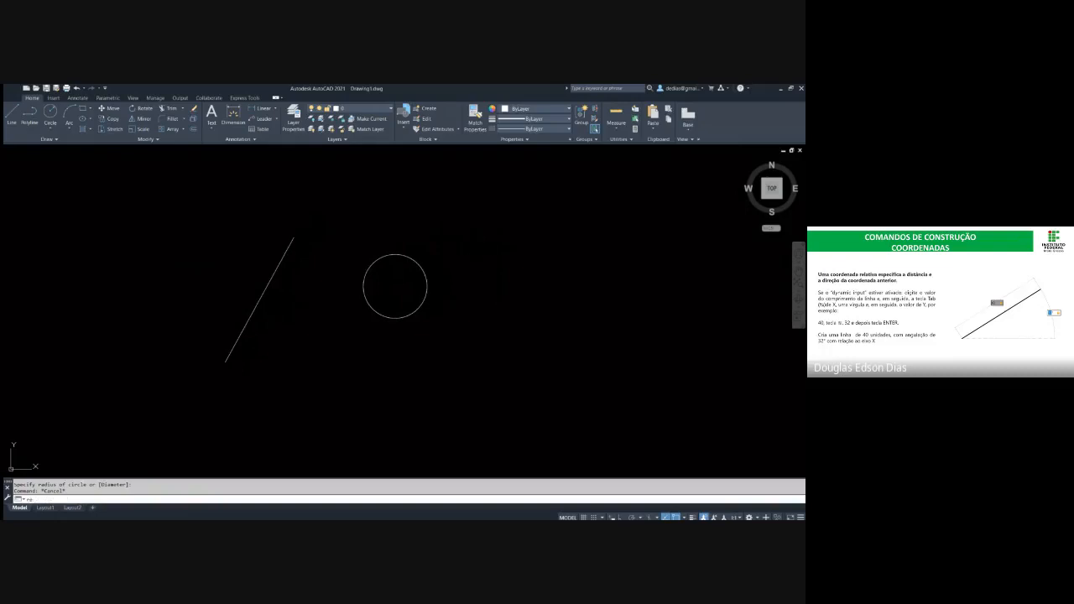
pyautogui.press('Return')
pyautogui.click(471, 260)
pyautogui.click(535, 304)
pyautogui.press('Escape')
pyautogui.moveTo(492, 208); pyautogui.dragTo(409, 195, button='middle')
pyautogui.press('Escape')
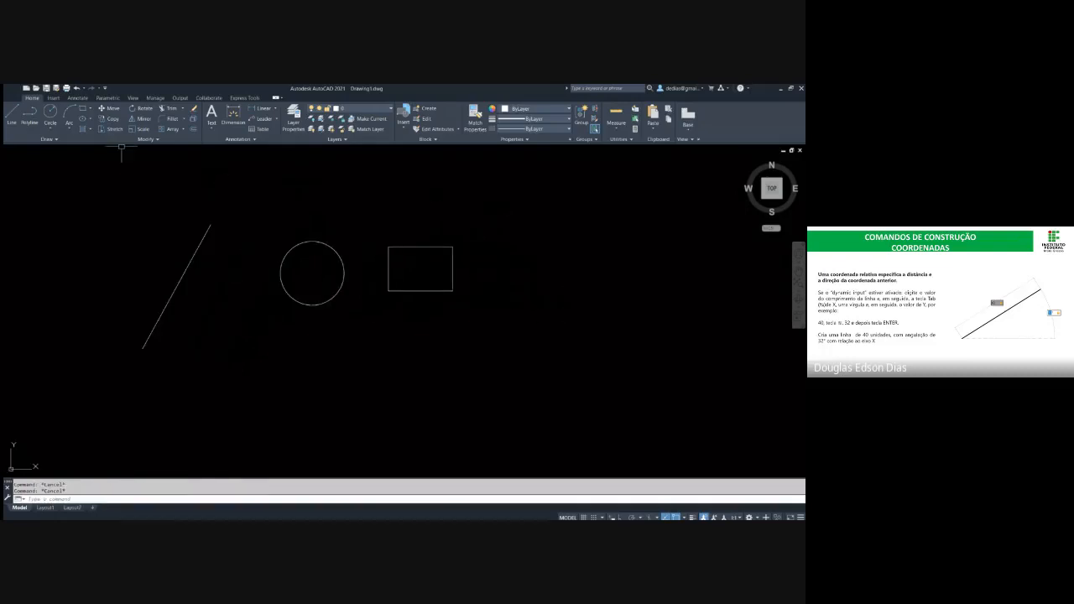
# Draw a three-point arc above the circle and rectangle and end the command
pyautogui.click(70, 116)
pyautogui.click(338, 210)
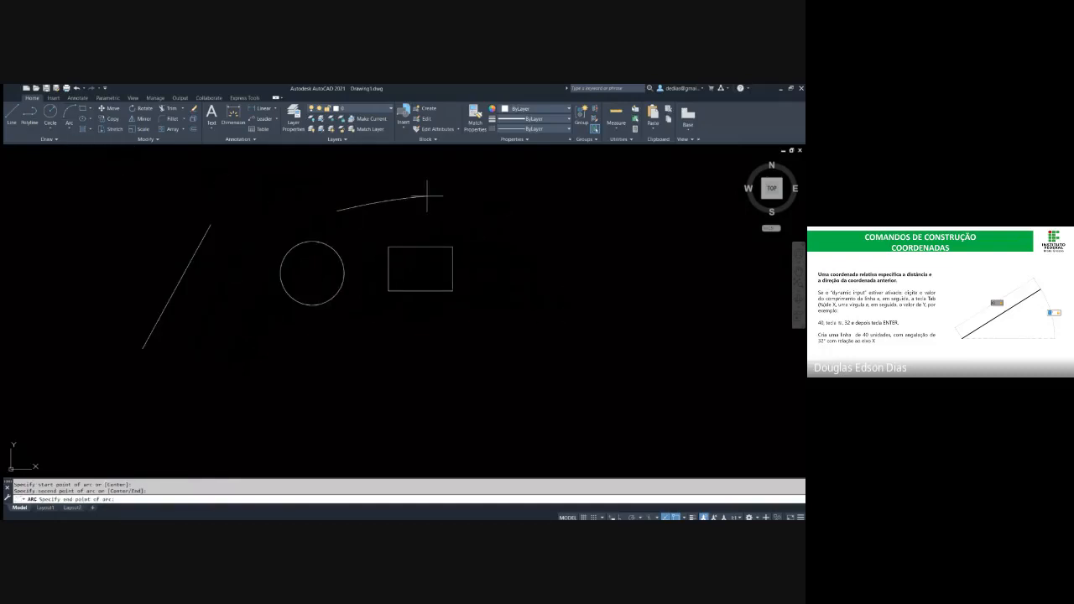
pyautogui.click(431, 196)
pyautogui.click(495, 222)
pyautogui.press('Return')
pyautogui.press('Escape')
pyautogui.press('Escape')
pyautogui.press('Escape')
pyautogui.moveTo(378, 208); pyautogui.dragTo(403, 214, button='middle')
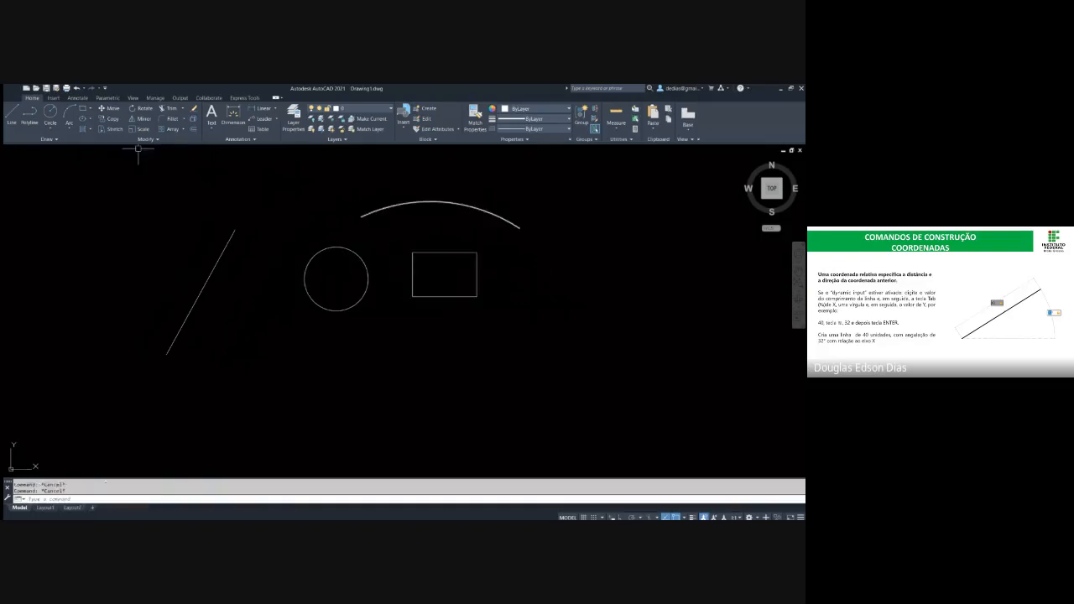
# Draw a freehand slanted ellipse from its centre, beside the diagonal line, and end the command
pyautogui.click(83, 118)
pyautogui.click(79, 240)
pyautogui.click(117, 272)
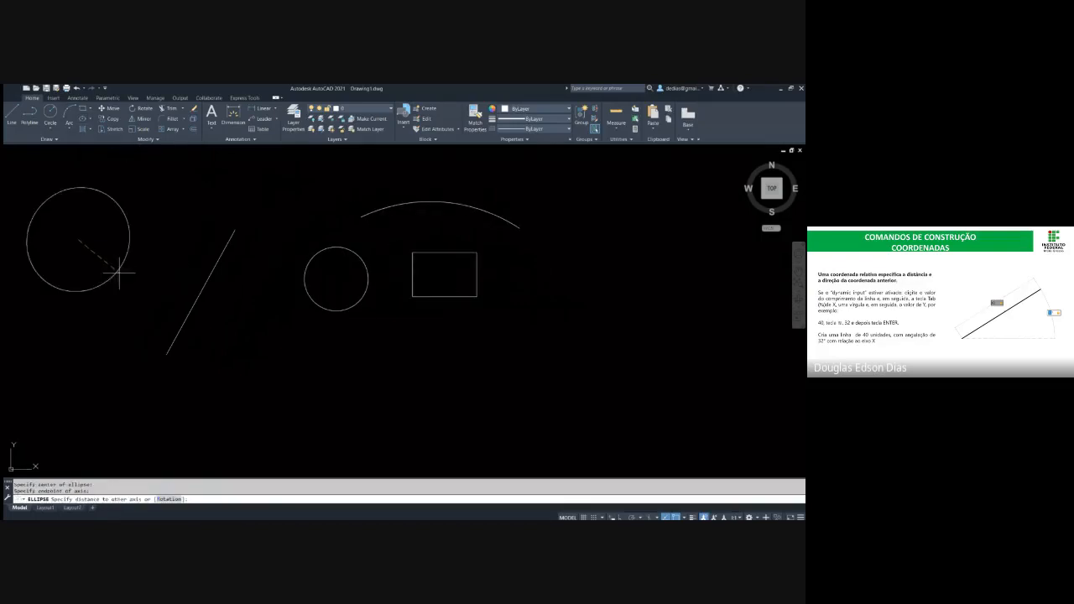
pyautogui.click(93, 230)
pyautogui.press('Escape')
pyautogui.press('Escape')
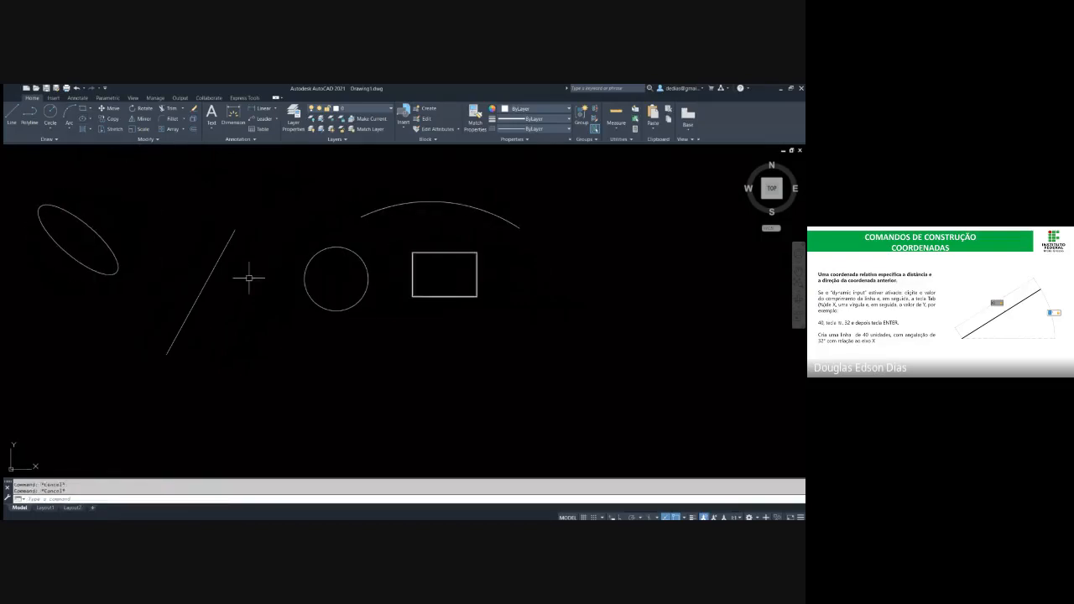
pyautogui.click(328, 348)
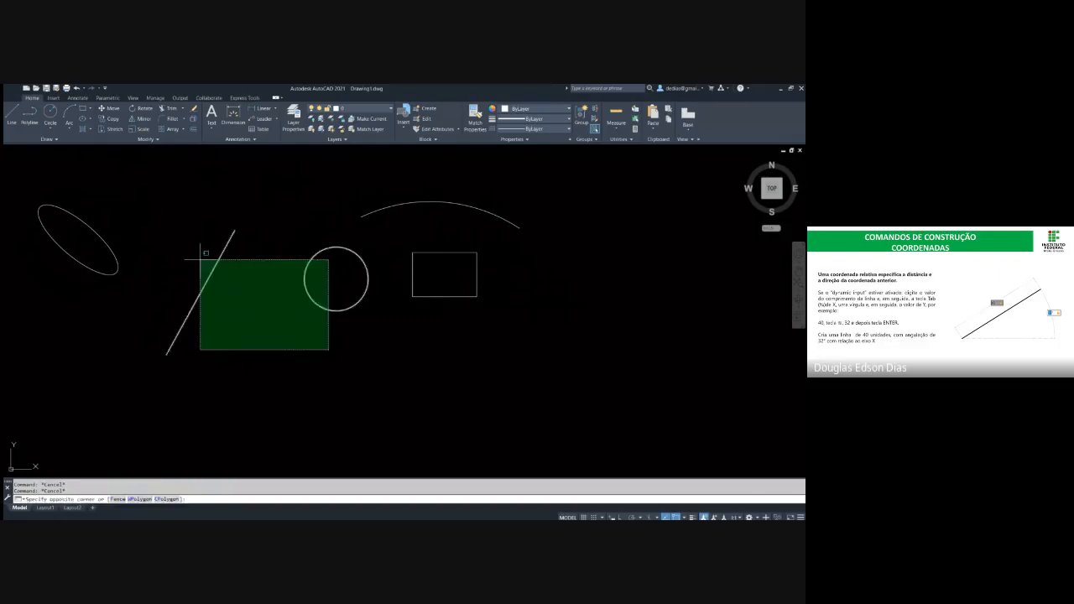
pyautogui.click(197, 263)
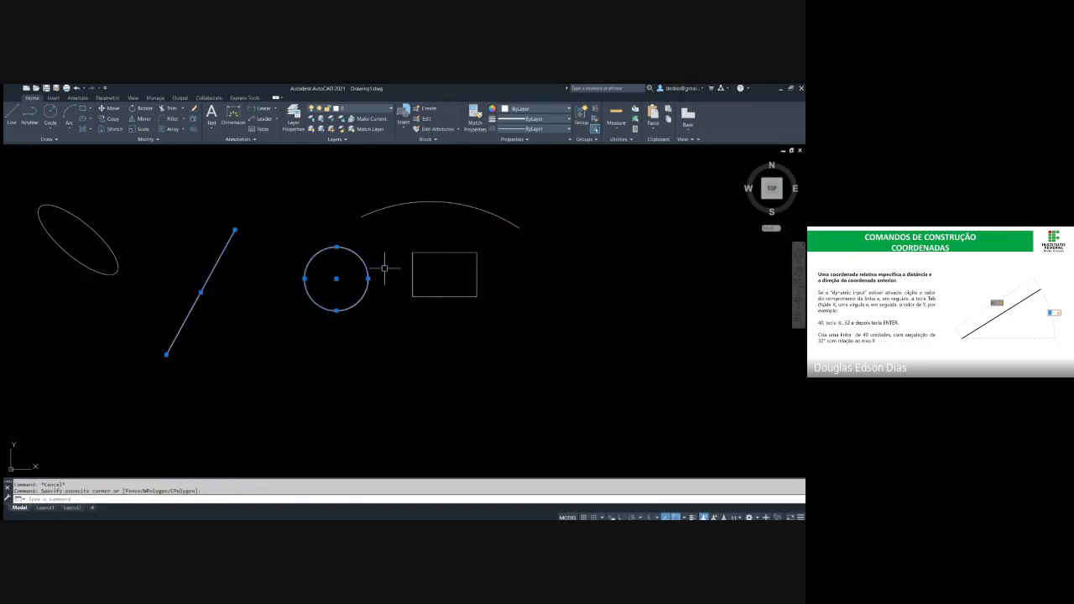
pyautogui.press('Escape')
# Erase the line, circle, rectangle, arc and ellipse together with one crossing selection
pyautogui.click(595, 356)
pyautogui.click(87, 195)
pyautogui.press('Delete')
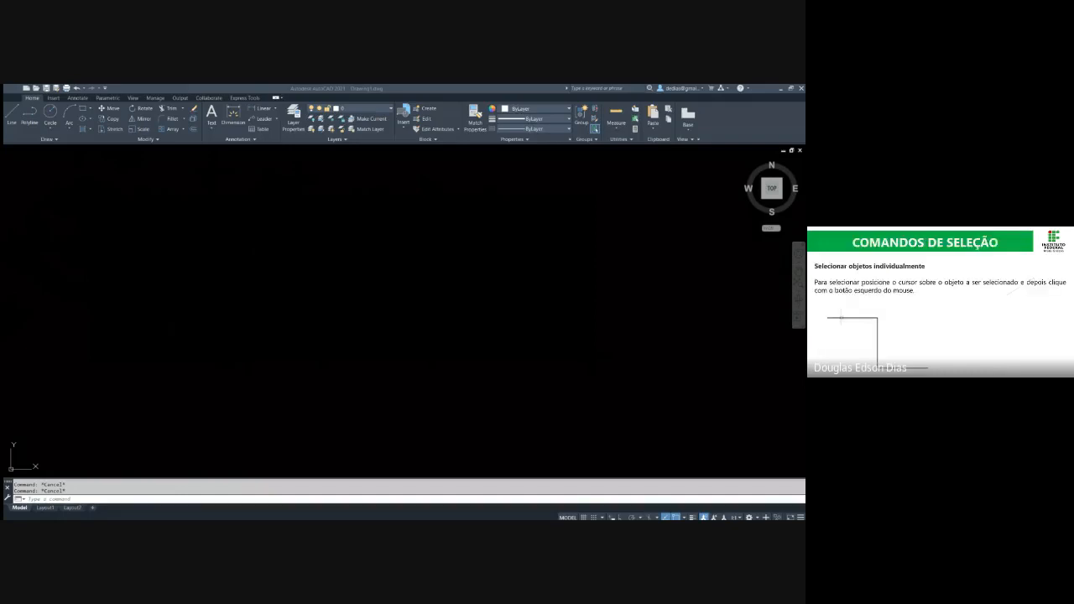
# Draw a freehand step shape of three connected lines (horizontal, vertical, horizontal) with Ortho mode on, and end the command
pyautogui.write('l')
pyautogui.press('Return')
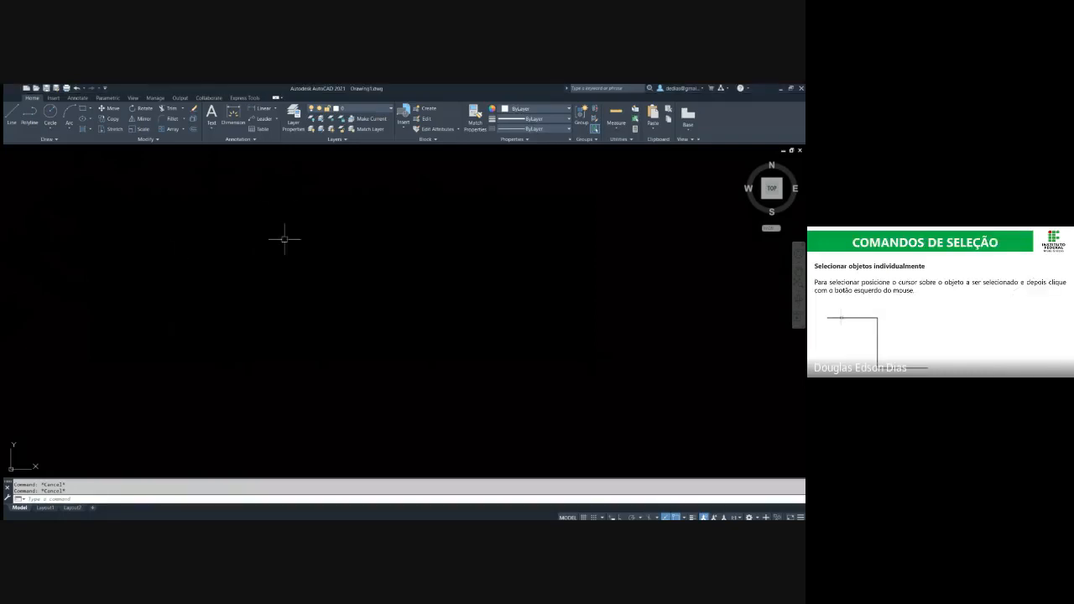
pyautogui.click(184, 211)
pyautogui.press('F8')
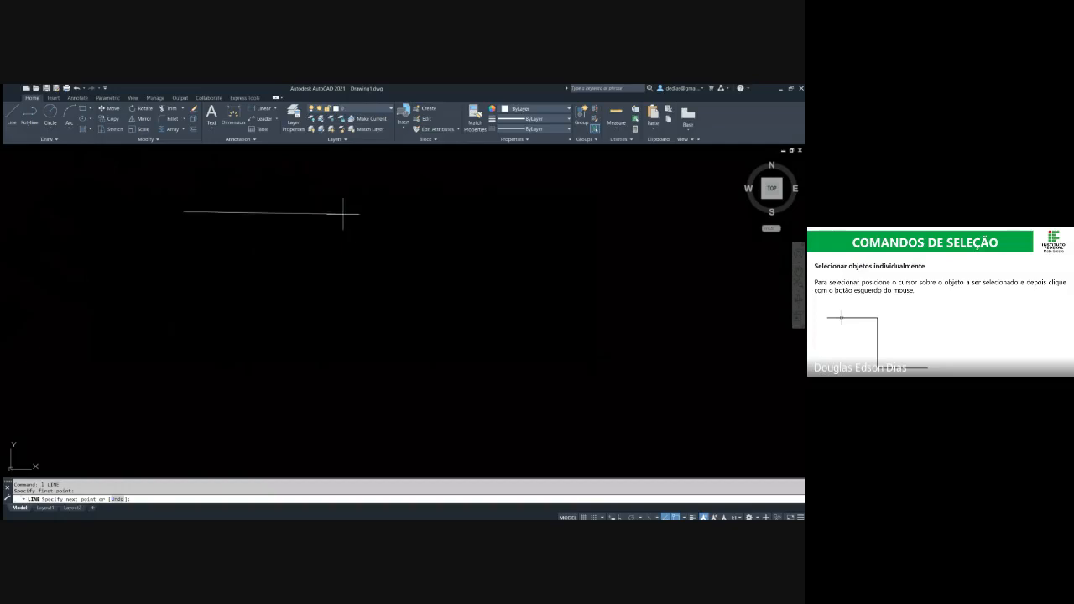
pyautogui.click(336, 212)
pyautogui.click(348, 343)
pyautogui.click(606, 342)
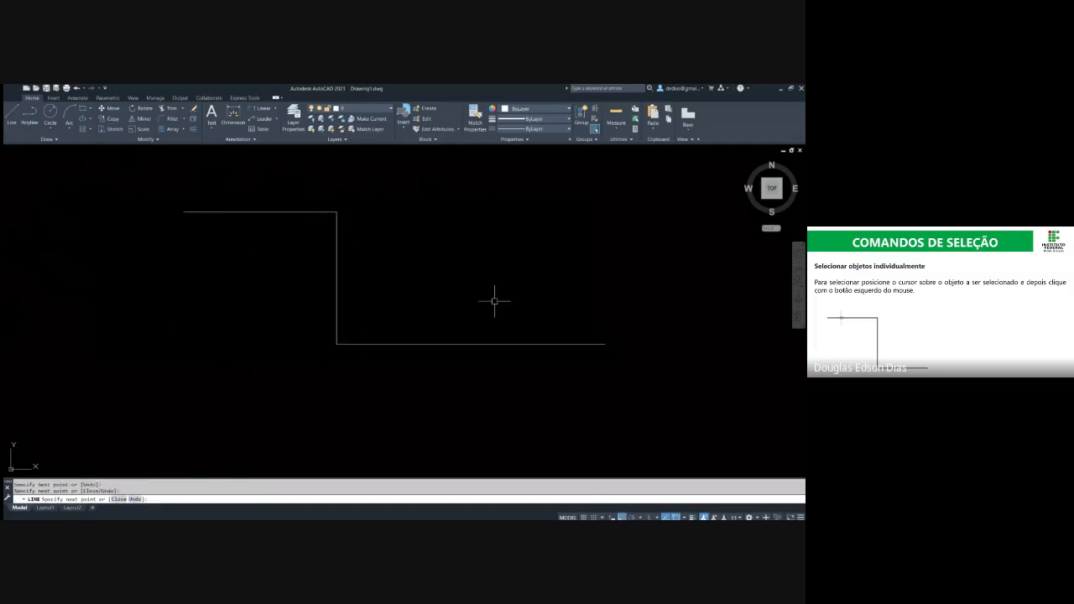
pyautogui.press('Escape')
pyautogui.press('Escape')
pyautogui.moveTo(417, 256); pyautogui.dragTo(434, 271, button='middle')
pyautogui.press('Escape')
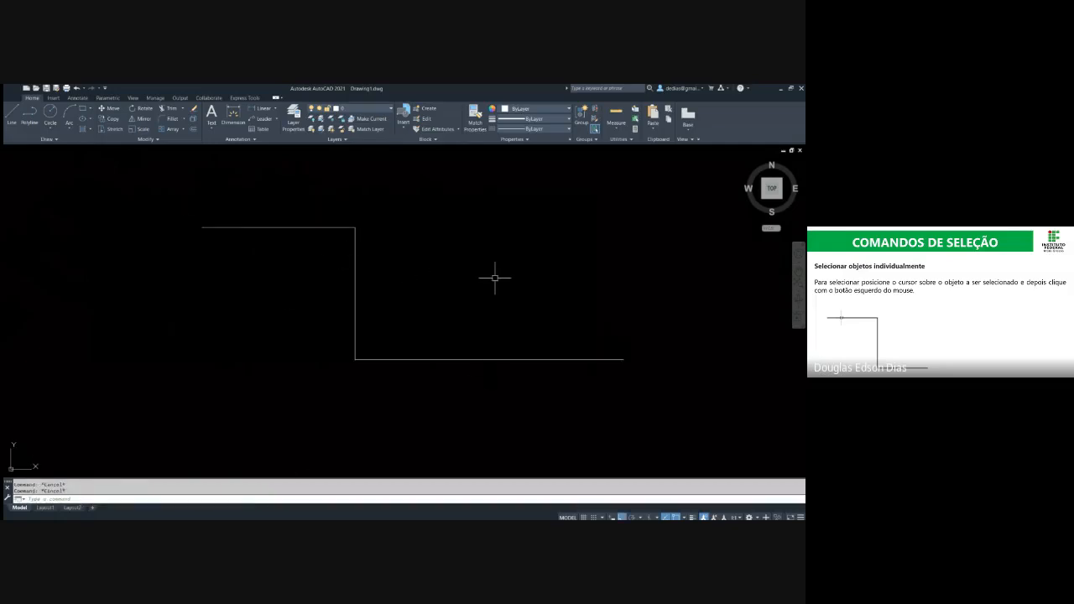
# Select the upper, vertical and lower segments of the step shape one by one, and clear the selection
pyautogui.click(303, 227)
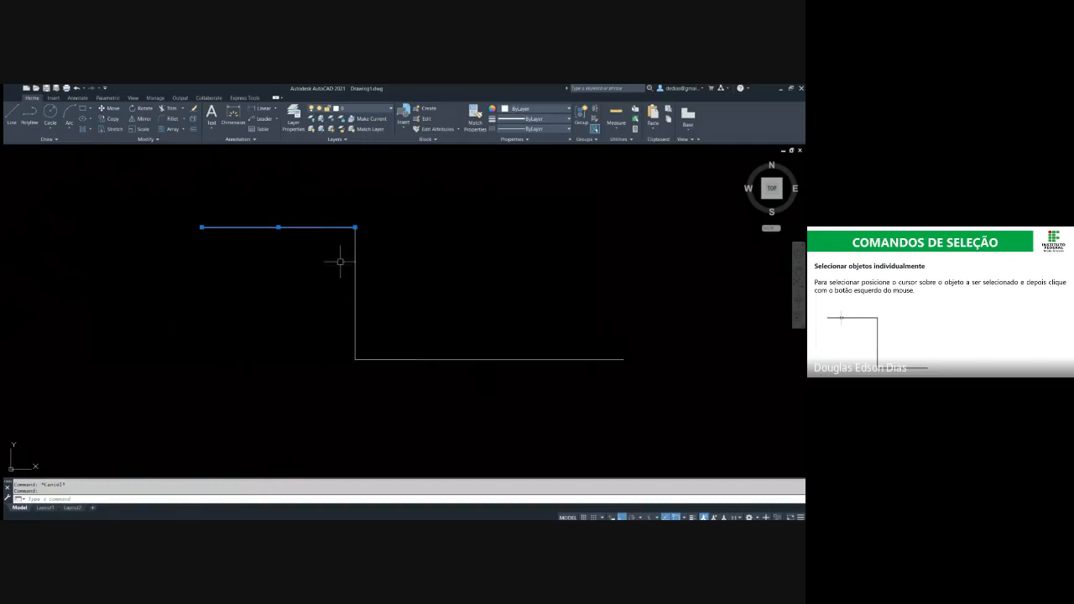
pyautogui.click(355, 287)
pyautogui.click(427, 359)
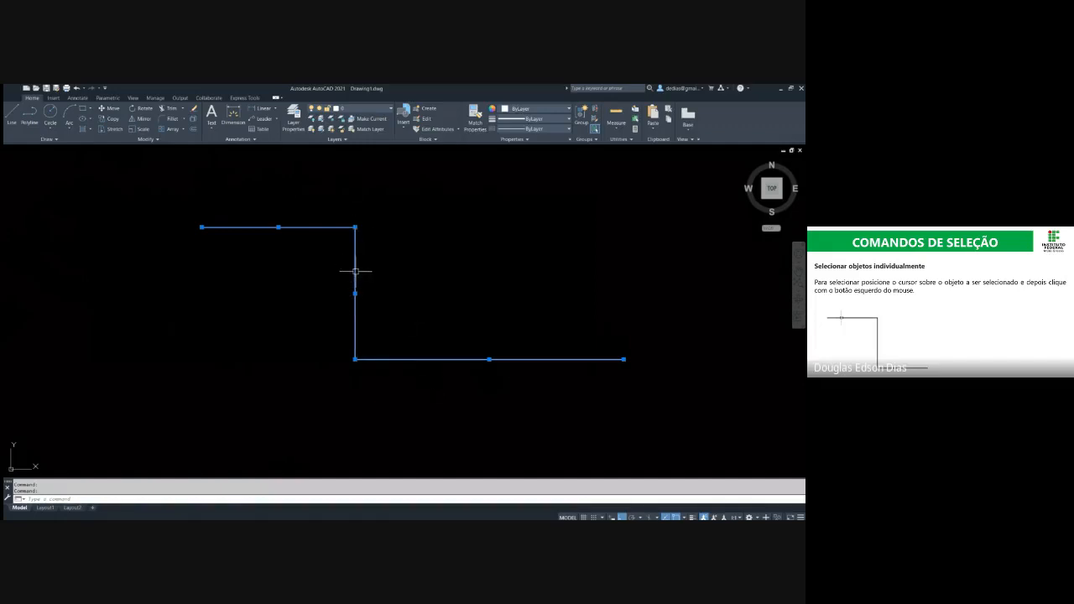
pyautogui.press('Escape')
# Select all three segments individually, remove the vertical and lower ones from the selection, and clear what is left
pyautogui.click(328, 228)
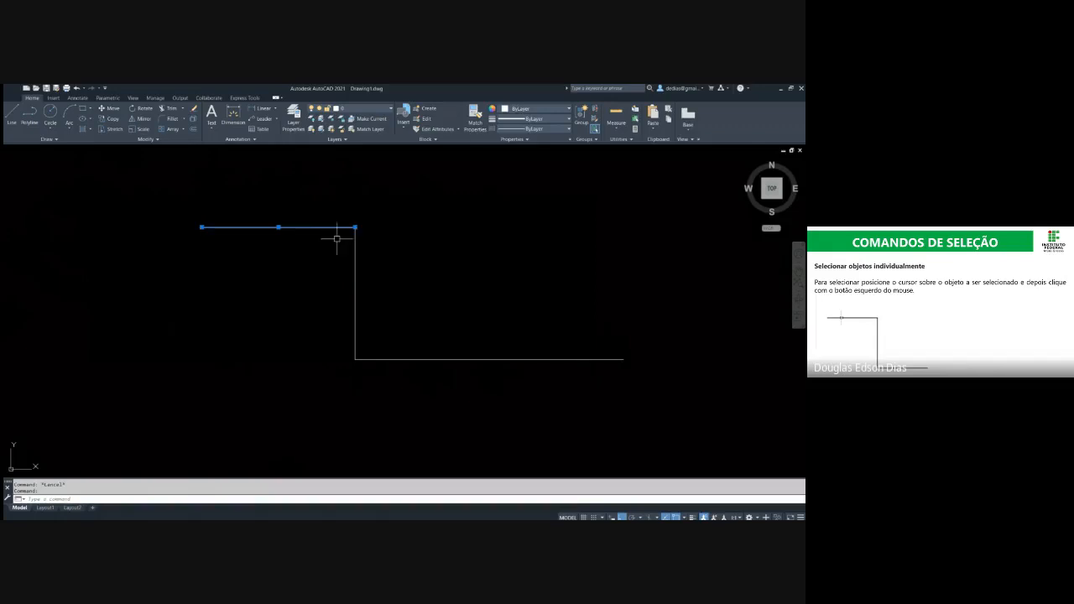
pyautogui.click(414, 359)
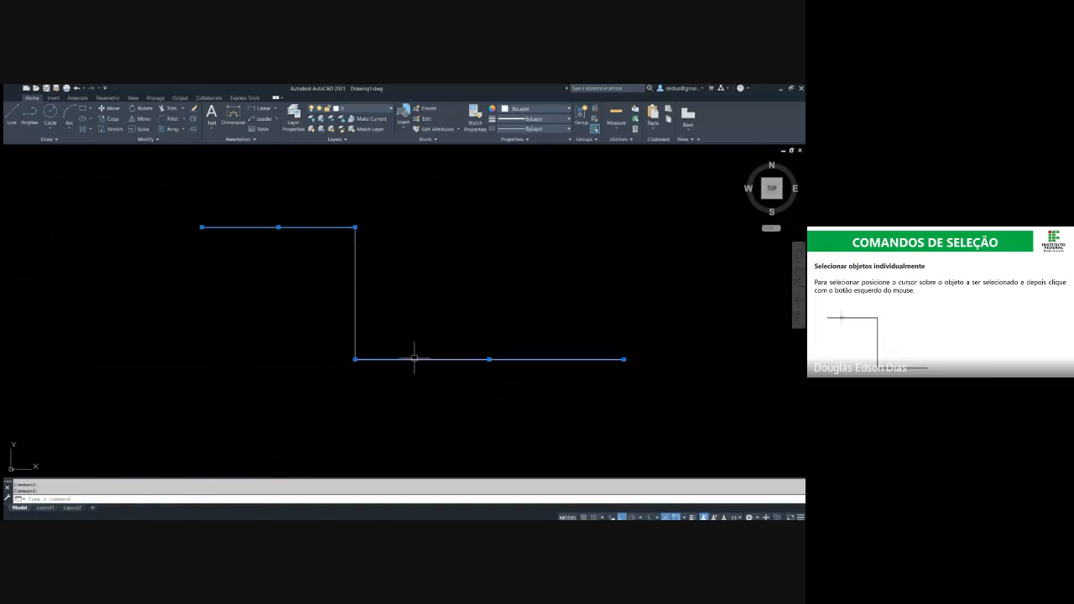
pyautogui.click(355, 352)
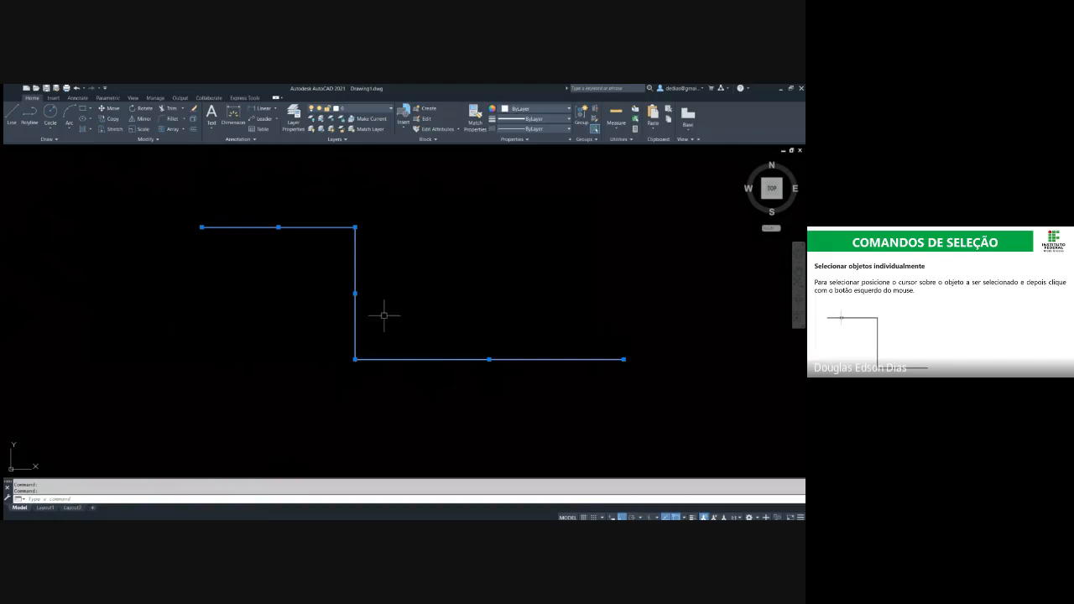
pyautogui.keyDown('shift'); pyautogui.click(356, 321); pyautogui.keyUp('shift')
pyautogui.keyDown('shift'); pyautogui.click(536, 360); pyautogui.keyUp('shift')
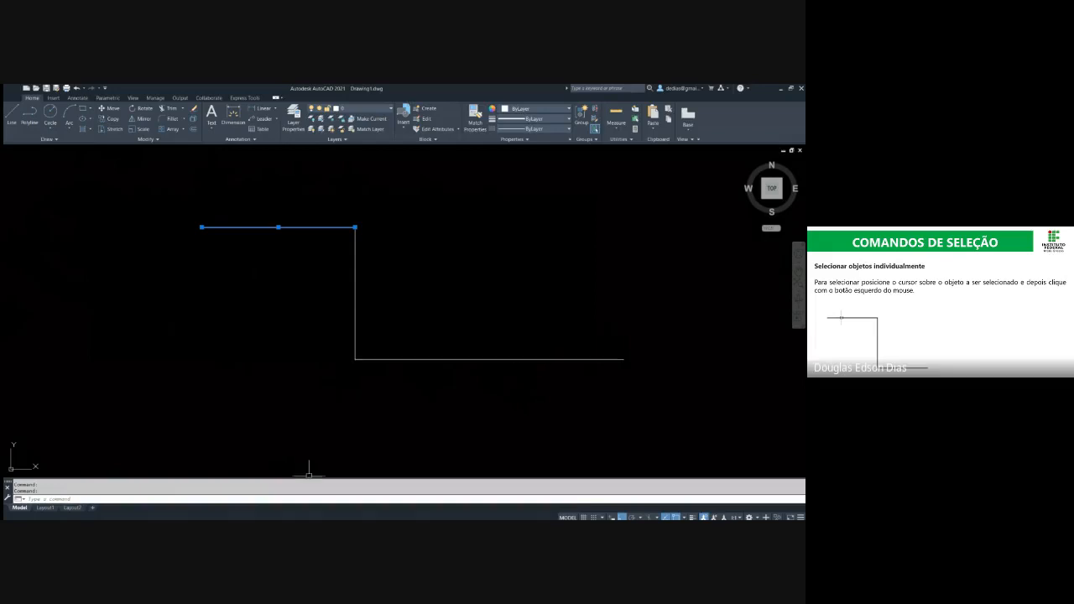
pyautogui.press('Escape')
pyautogui.press('Escape')
# Reselect the three segments individually and clear them, and repeat with only the upper segment
pyautogui.click(299, 227)
pyautogui.click(355, 277)
pyautogui.click(442, 359)
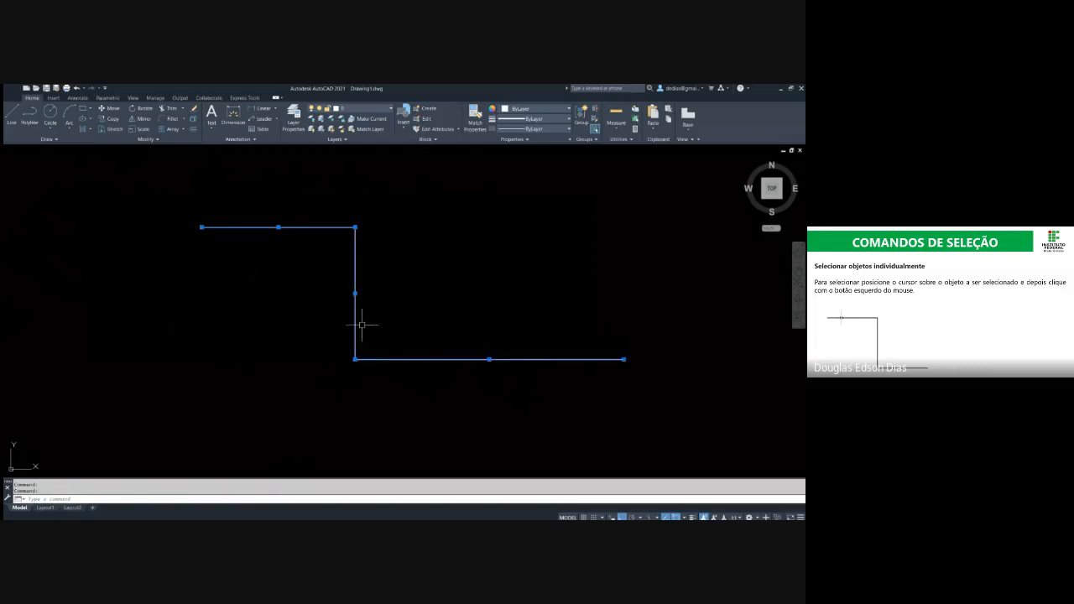
pyautogui.press('Escape')
pyautogui.click(329, 228)
pyautogui.press('Escape')
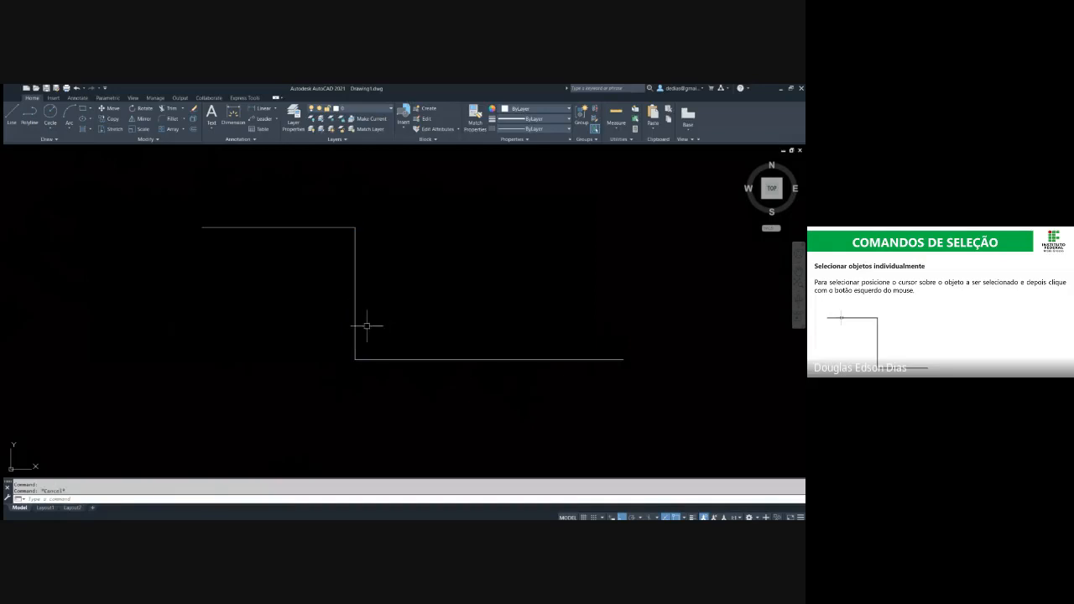
pyautogui.click(322, 201)
pyautogui.press('Escape')
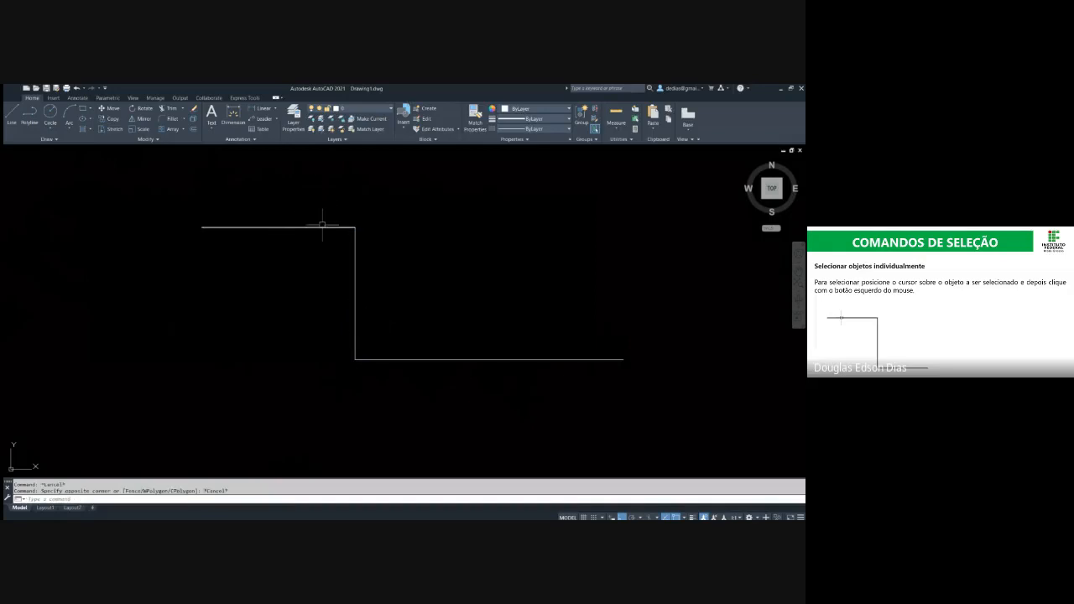
# Reduce a selection of all three segments to the upper one, erase it and undo the erasure
pyautogui.click(323, 227)
pyautogui.click(355, 245)
pyautogui.click(391, 358)
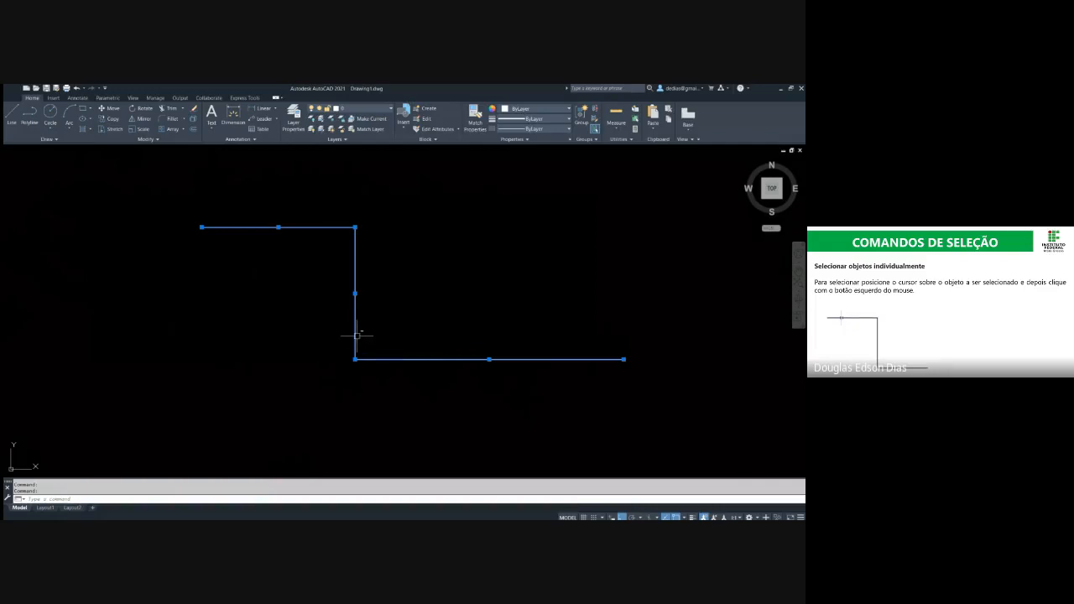
pyautogui.keyDown('shift'); pyautogui.click(356, 336); pyautogui.keyUp('shift')
pyautogui.keyDown('shift'); pyautogui.click(384, 359); pyautogui.keyUp('shift')
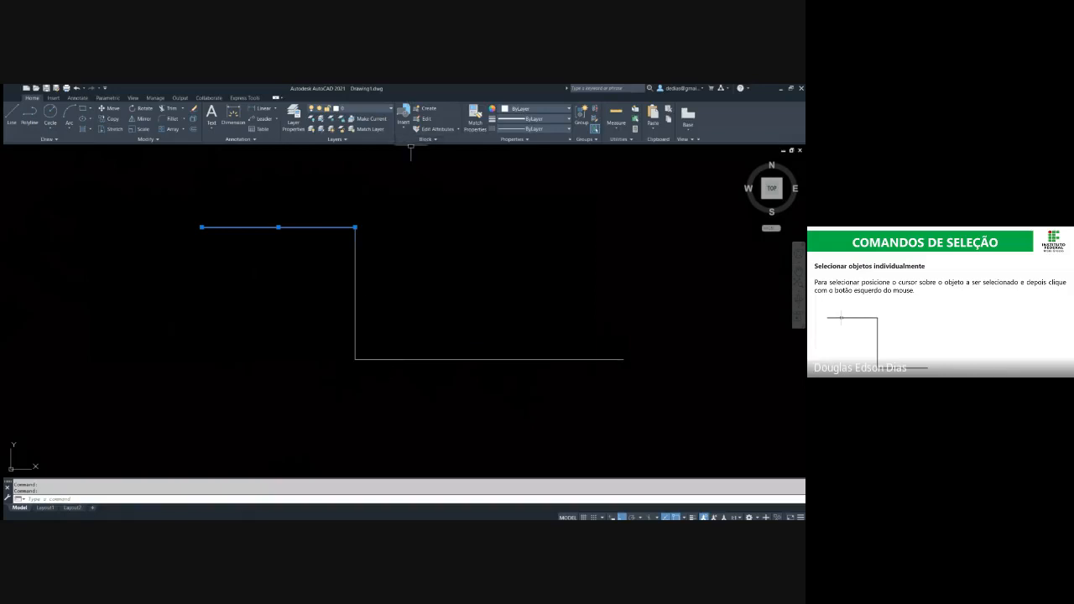
pyautogui.press('Delete')
pyautogui.hotkey('ctrl', 'z')
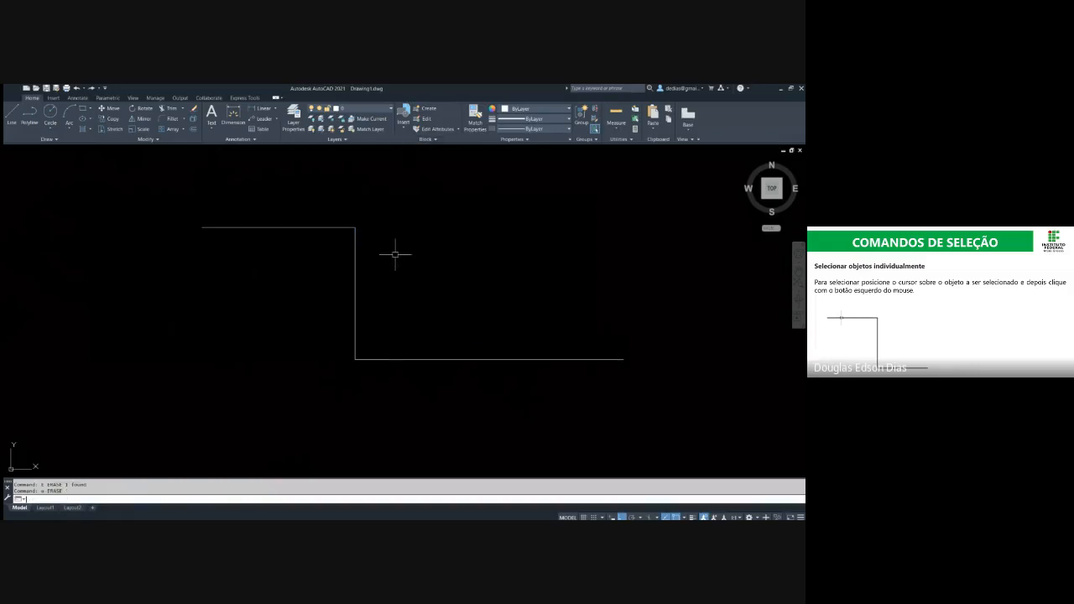
pyautogui.press('Escape')
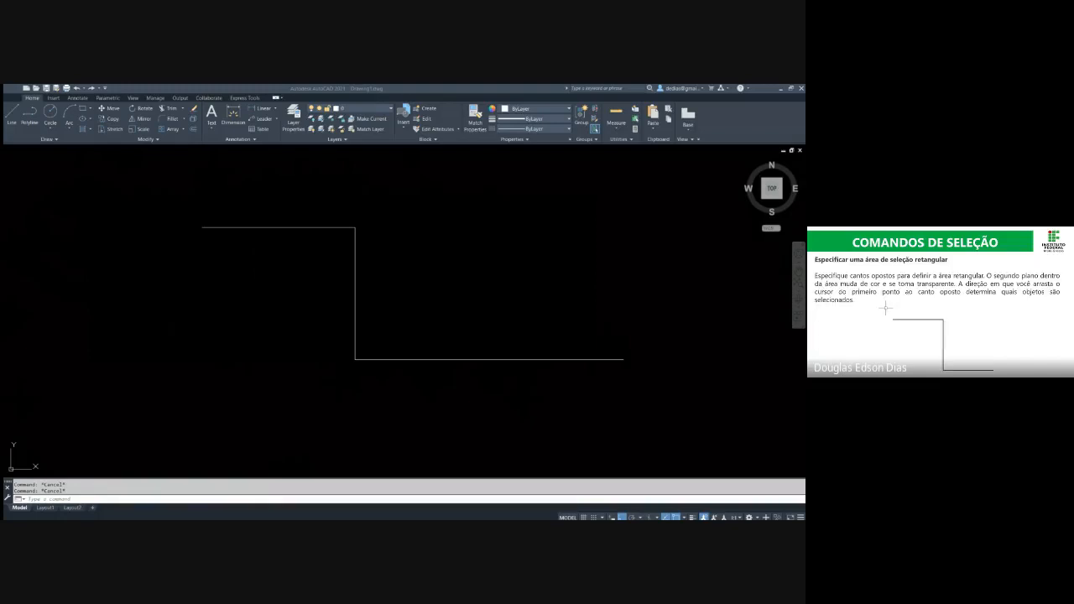
# Try window and crossing selection areas around the whole step shape, leaving no segment selected
pyautogui.click(178, 184)
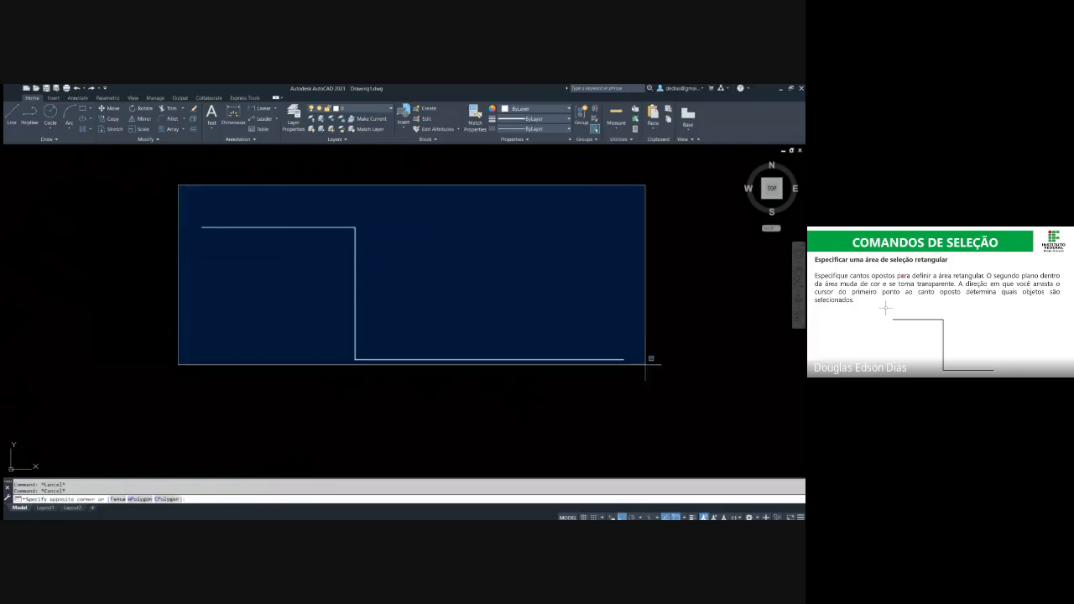
pyautogui.press('Escape')
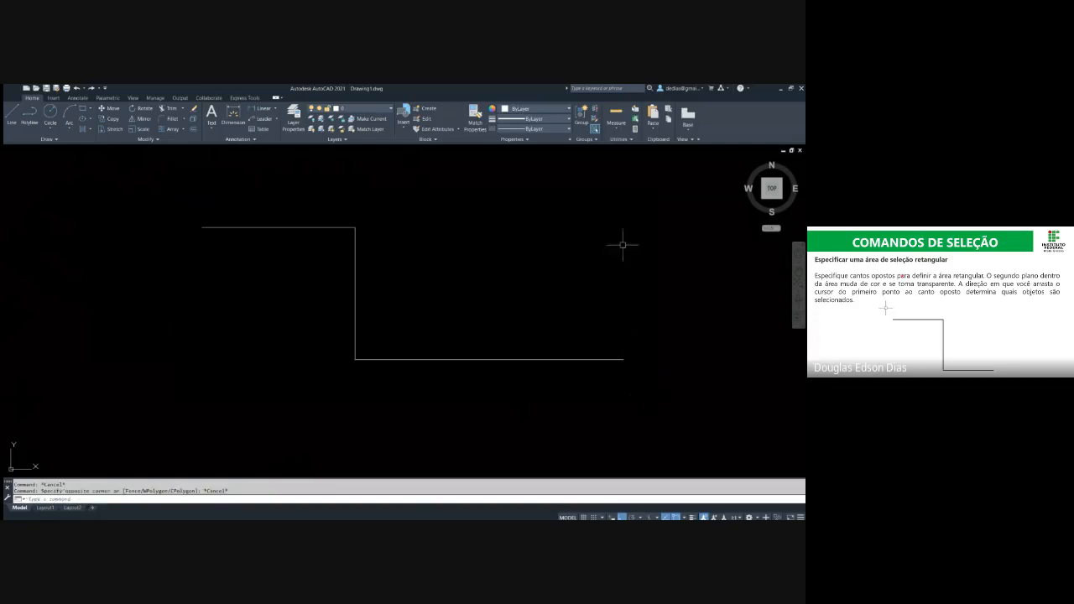
pyautogui.click(637, 171)
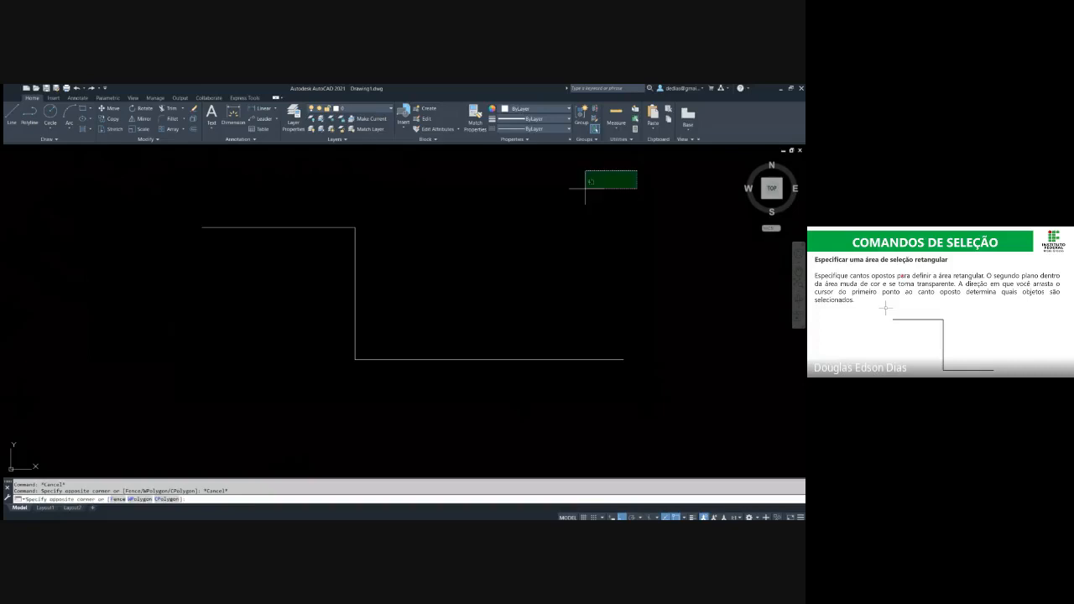
pyautogui.press('Escape')
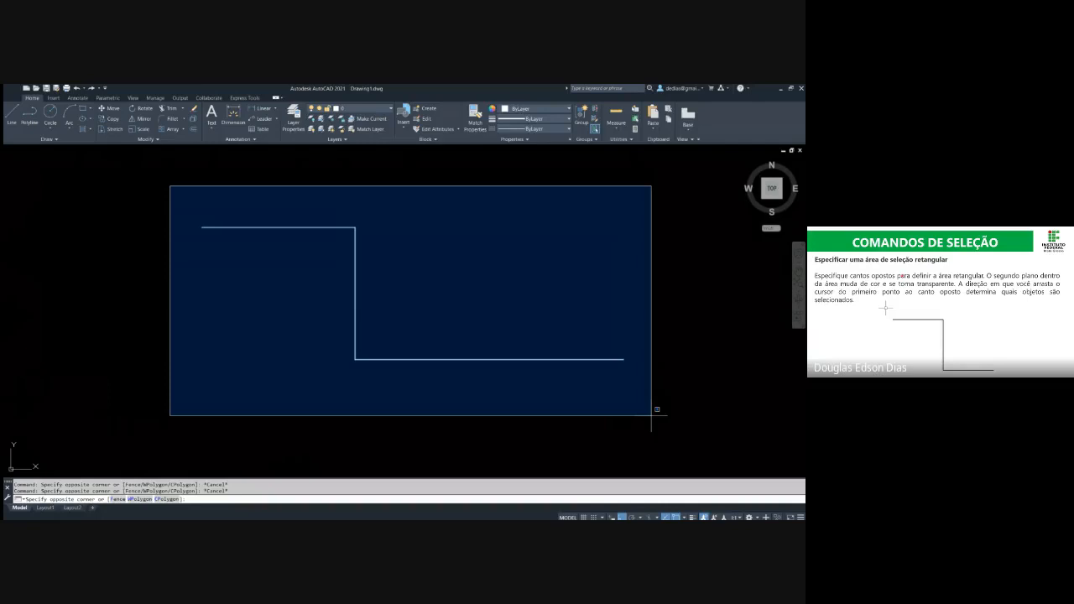
pyautogui.hotkey('alt', 'Tab')
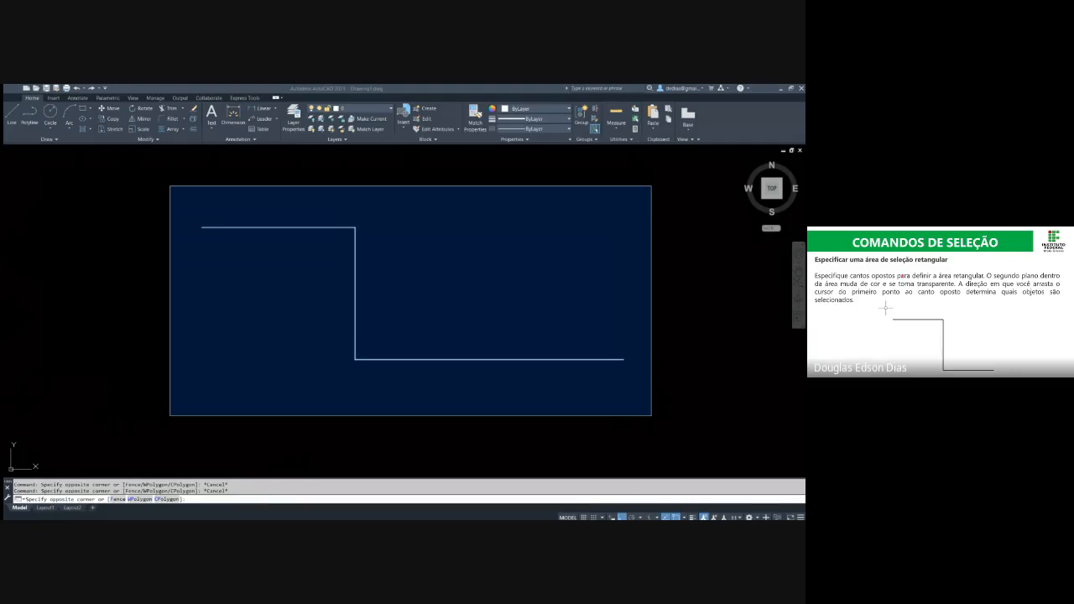
pyautogui.hotkey('alt', 'Tab')
pyautogui.press('Escape')
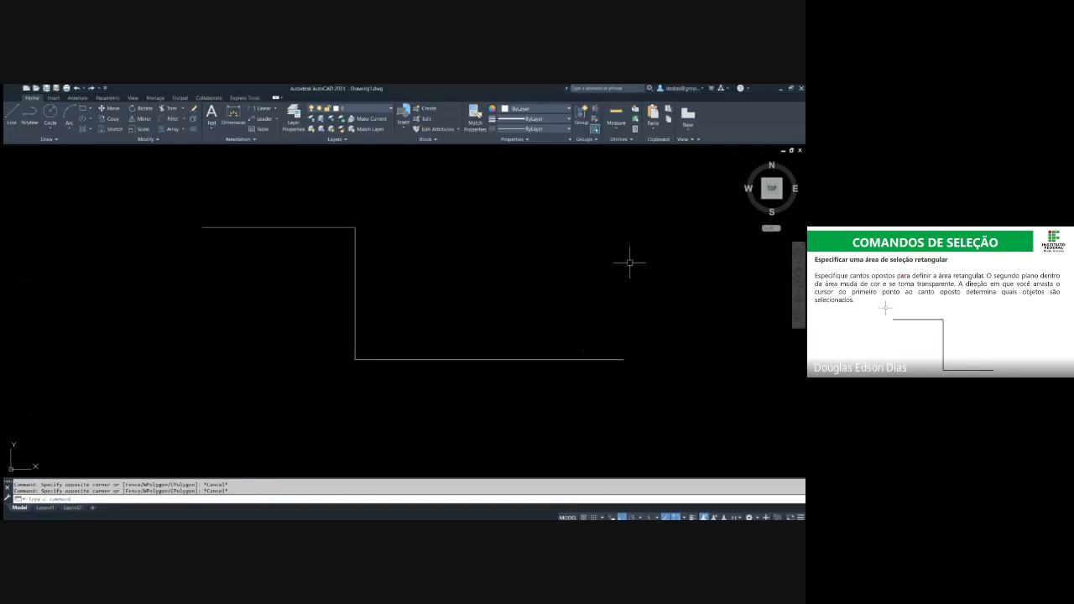
pyautogui.click(640, 191)
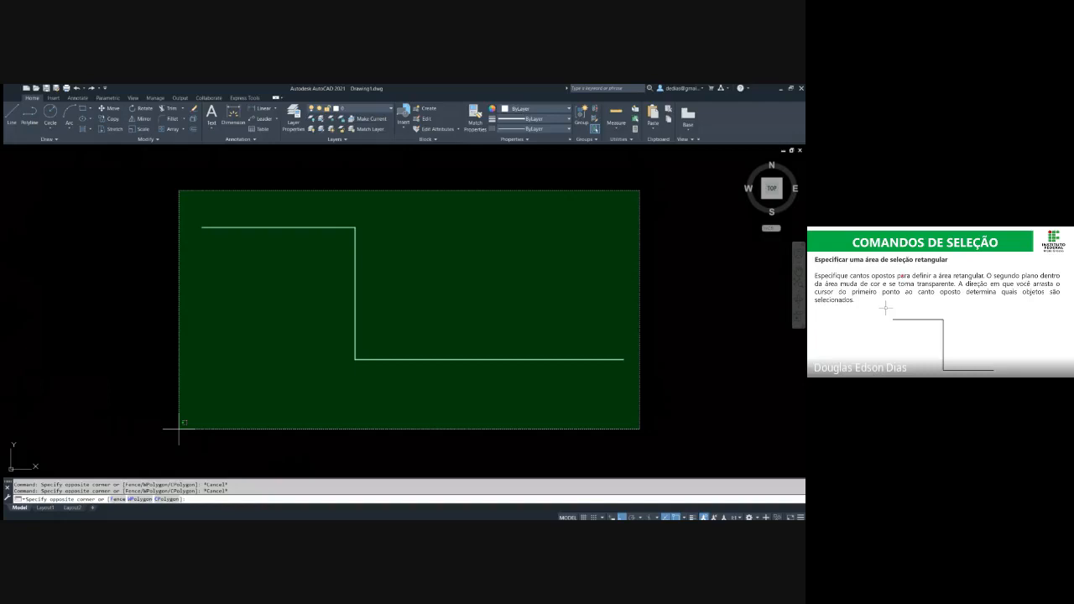
pyautogui.click(663, 240)
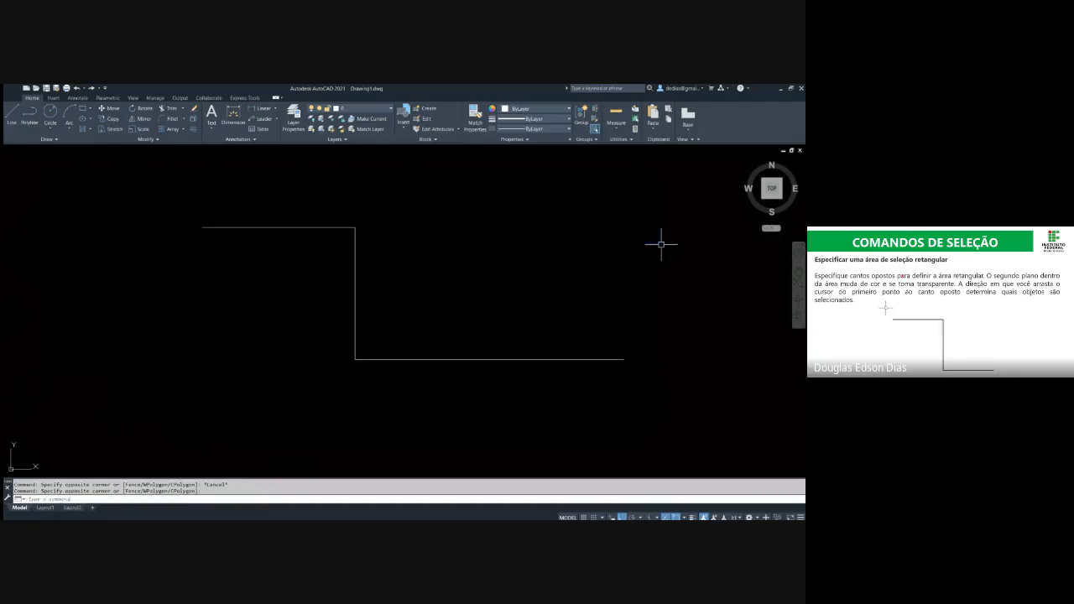
# Window-select the upper horizontal segment while enclosing the vertical one only partly, and clear the selection
pyautogui.click(165, 181)
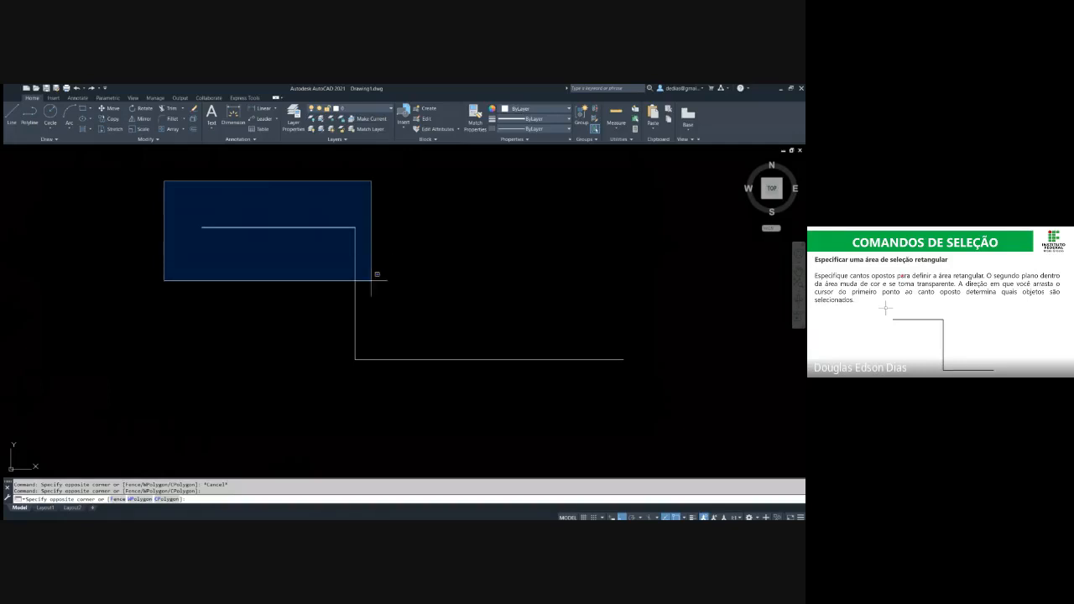
pyautogui.click(395, 317)
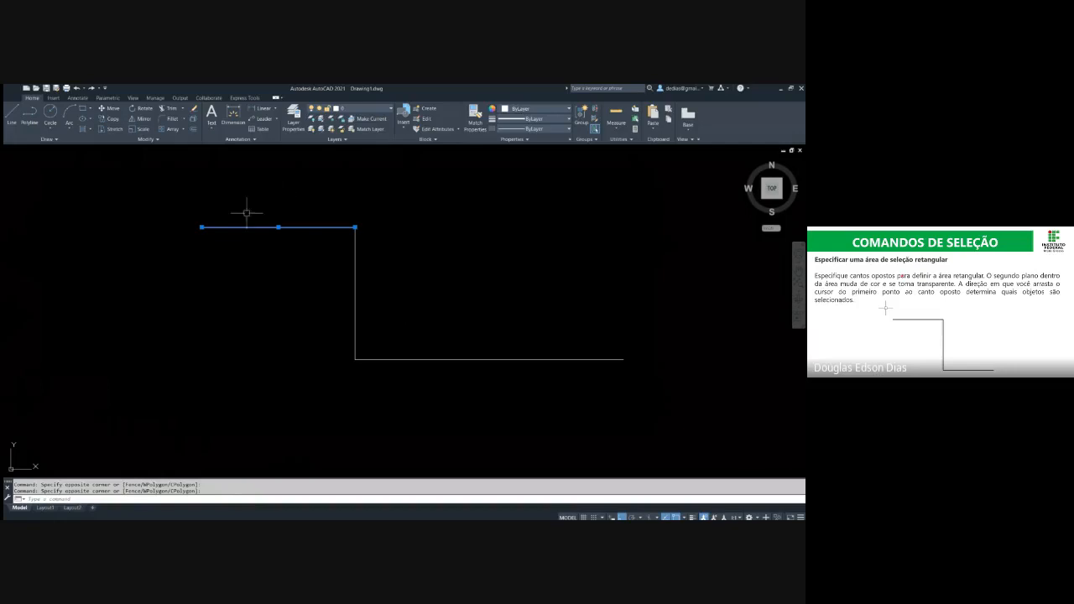
pyautogui.press('Escape')
# Window-select with areas cutting through the upper segment and the lower segment, using a larger area for the latter, and clear the selection
pyautogui.click(173, 190)
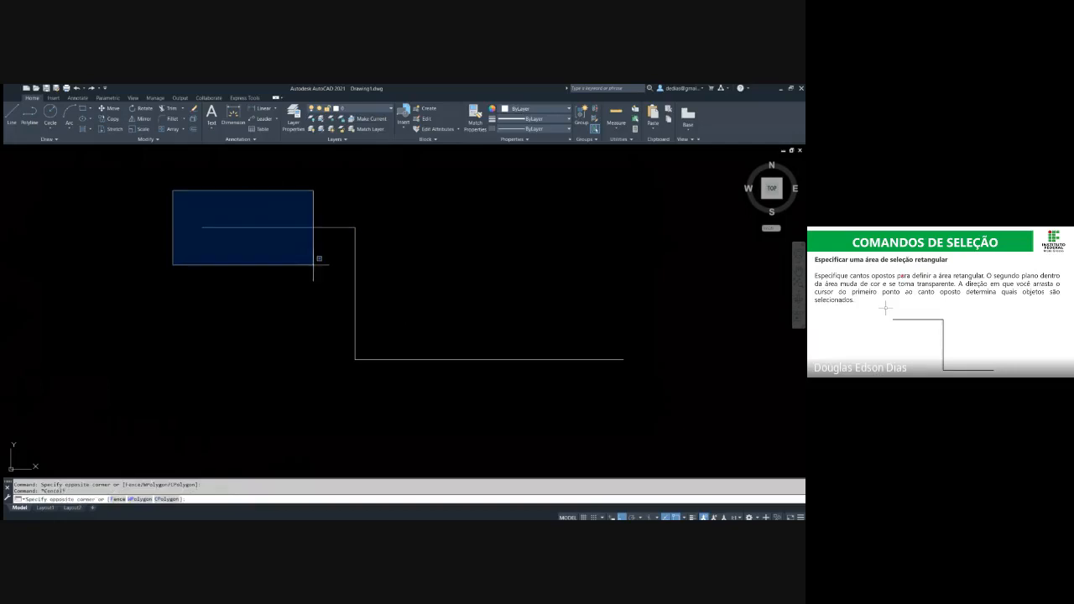
pyautogui.click(312, 265)
pyautogui.click(174, 192)
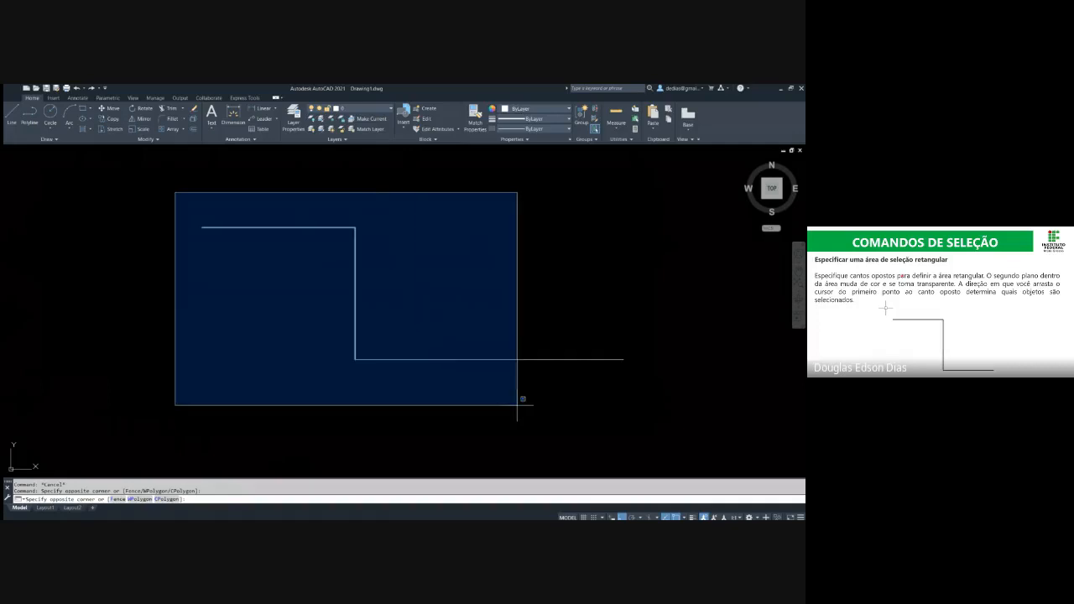
pyautogui.click(567, 407)
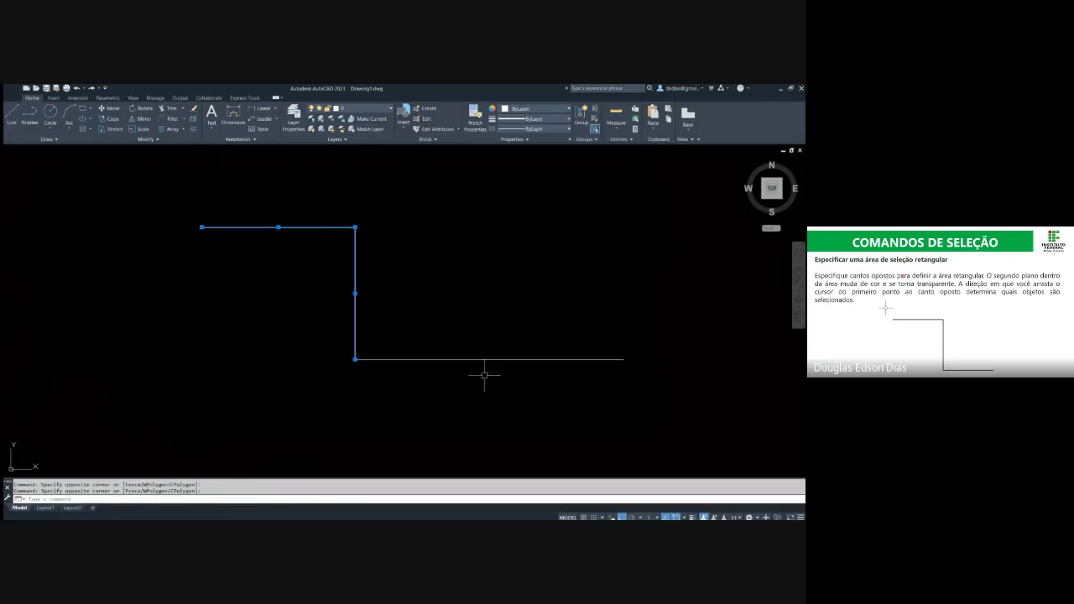
pyautogui.click(167, 194)
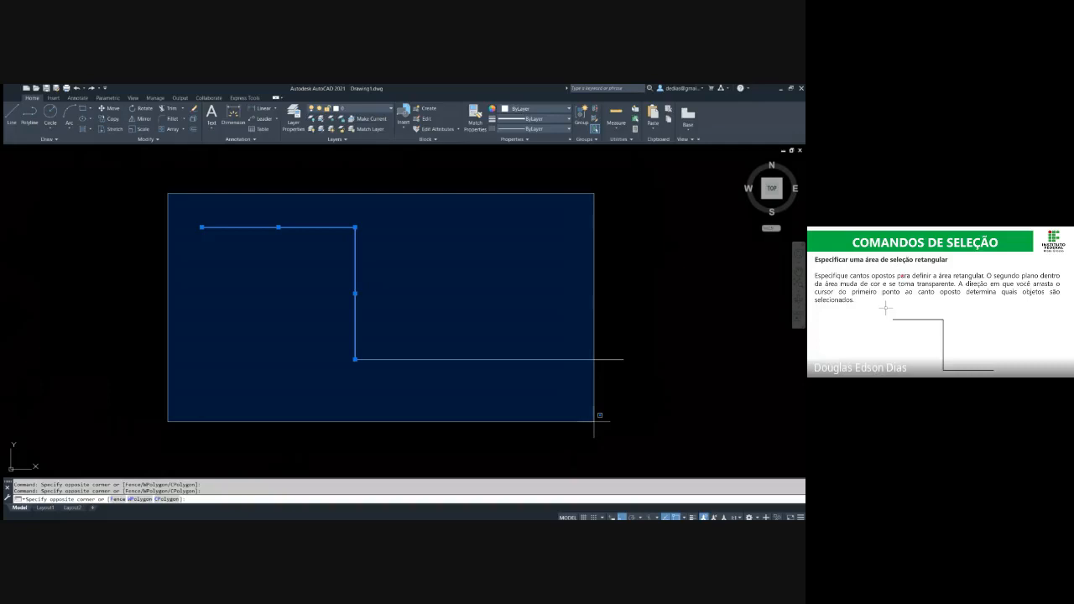
pyautogui.click(594, 421)
pyautogui.press('Escape')
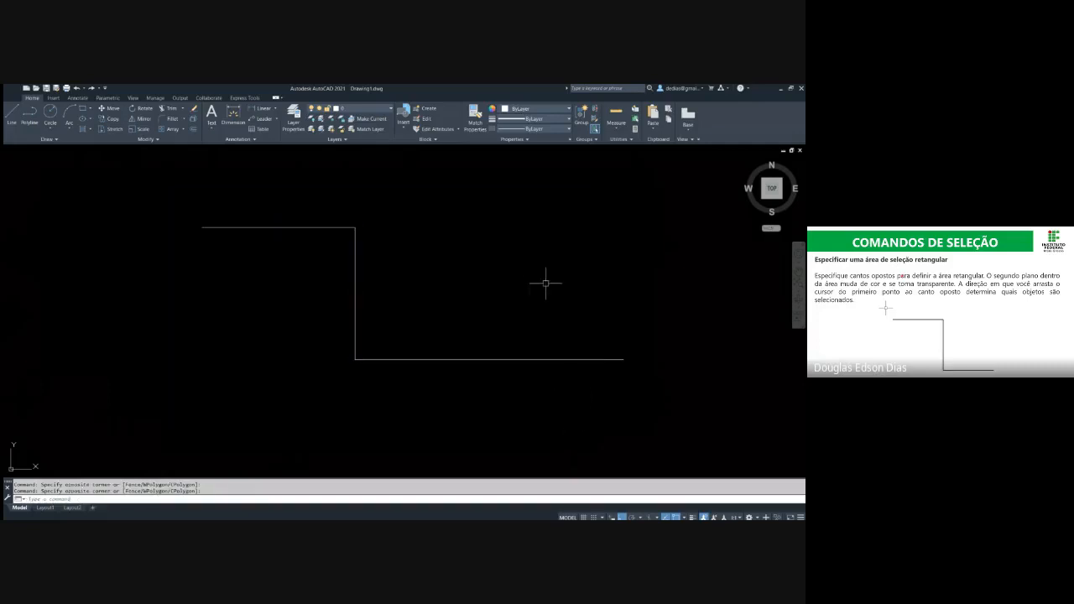
pyautogui.press('Escape')
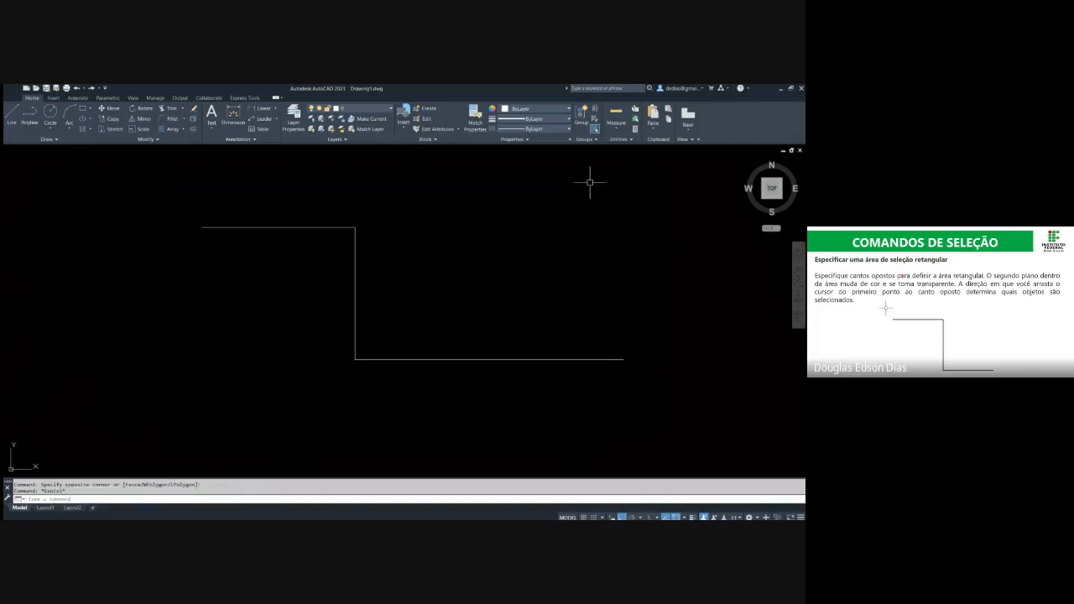
# Compare crossing and window selections over an area cutting both horizontal segments and enclosing the vertical one, clearing each selection
pyautogui.click(590, 182)
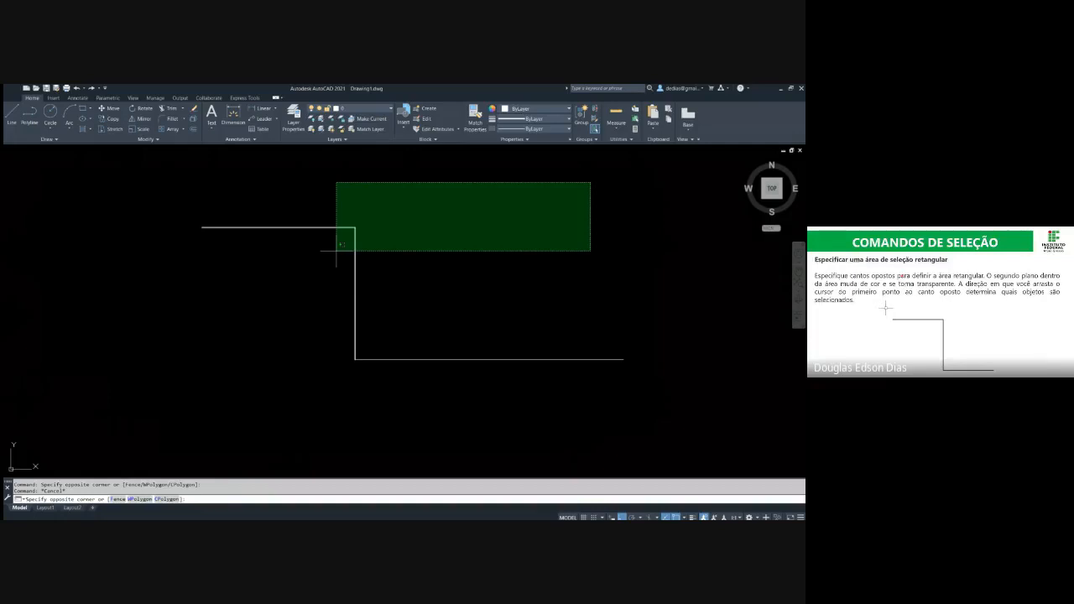
pyautogui.click(238, 397)
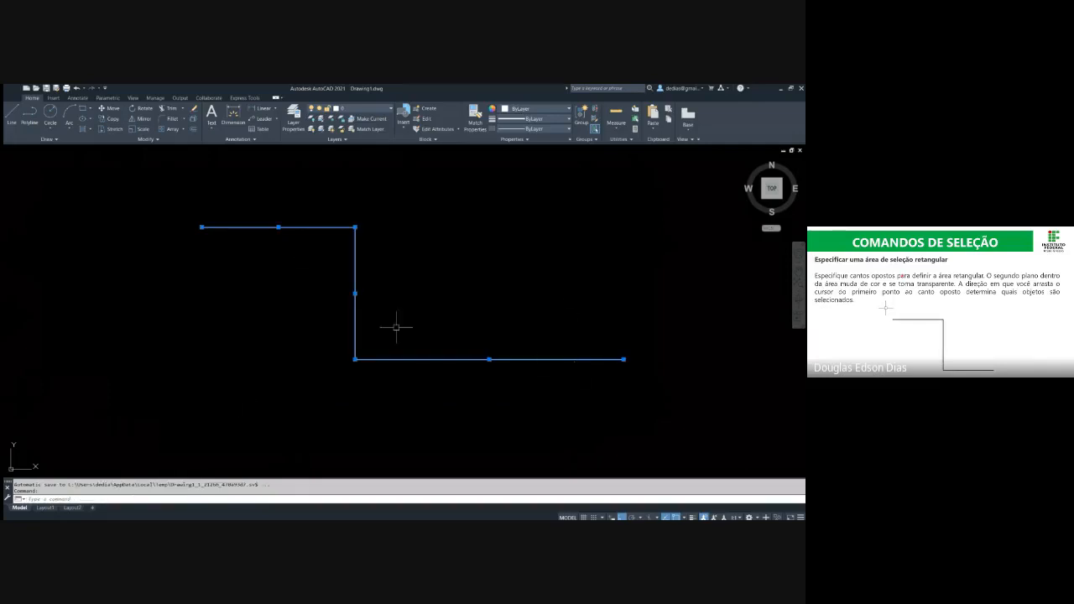
pyautogui.press('Escape')
pyautogui.click(229, 176)
pyautogui.click(591, 409)
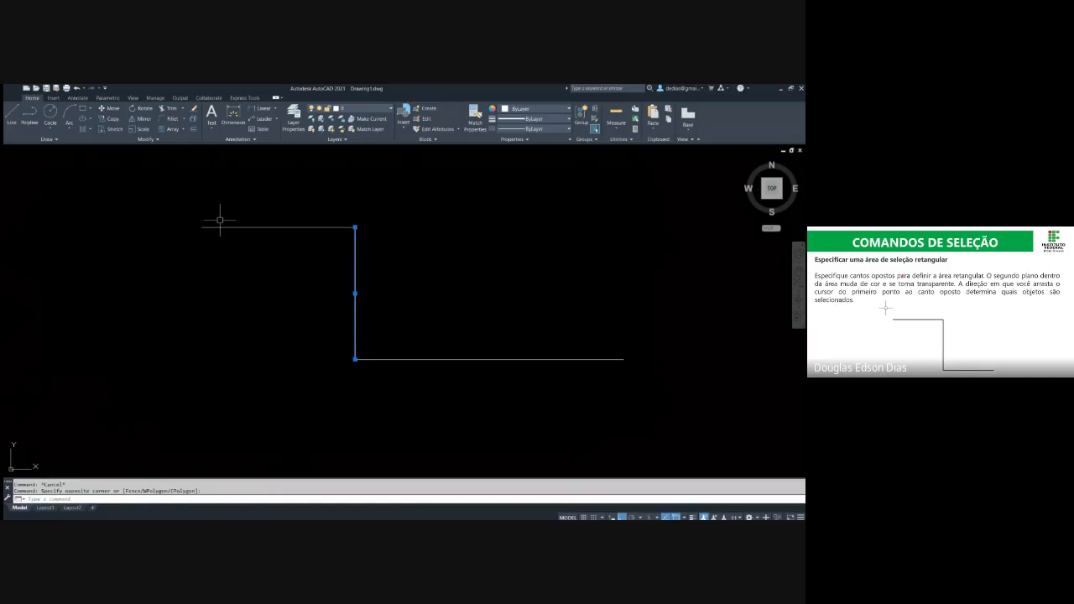
pyautogui.press('Escape')
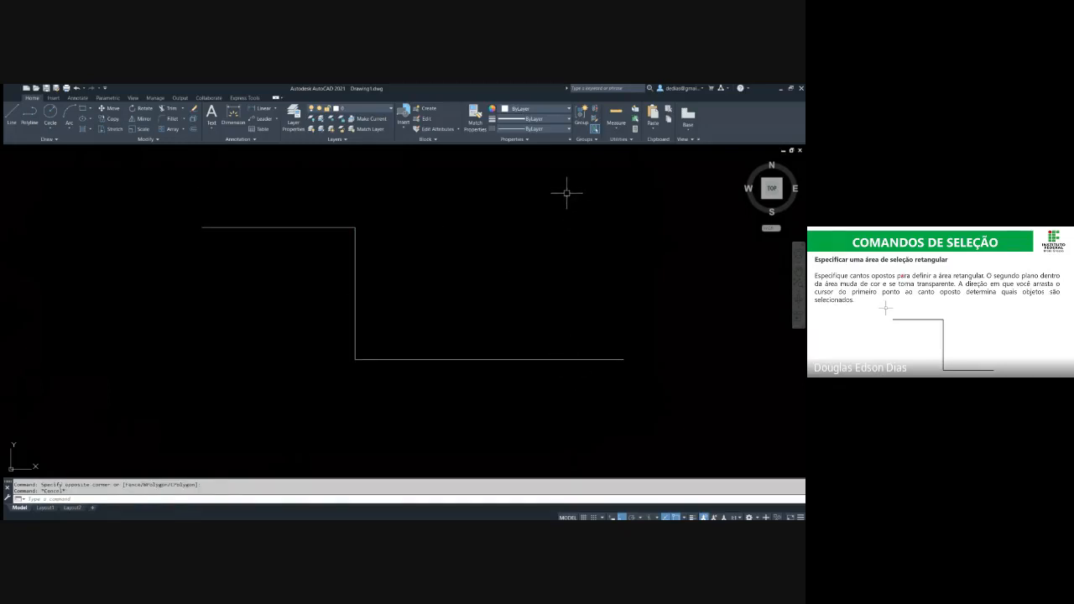
pyautogui.click(568, 193)
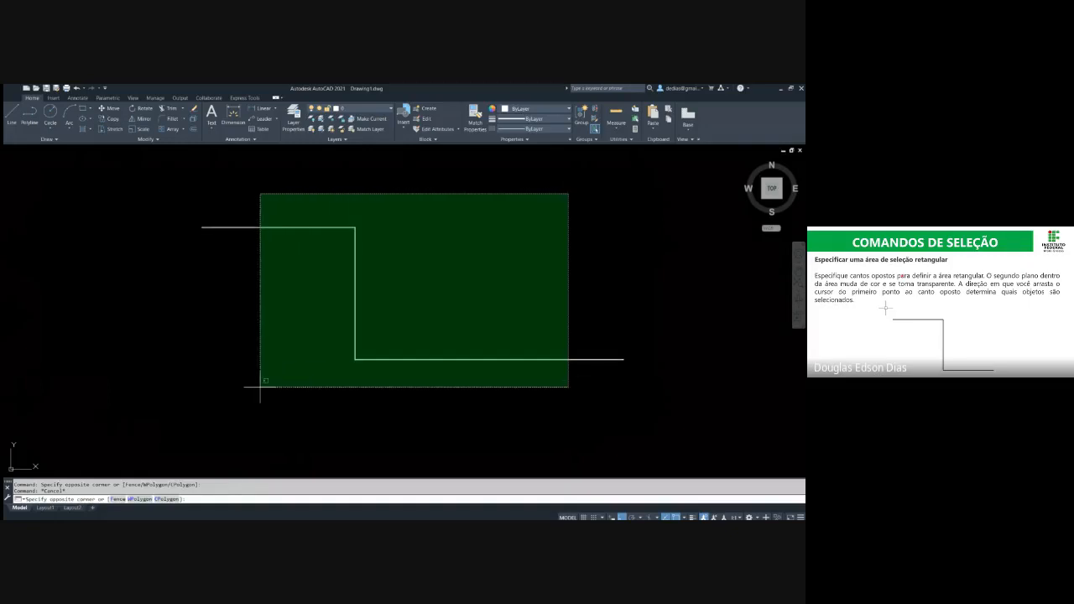
pyautogui.click(261, 388)
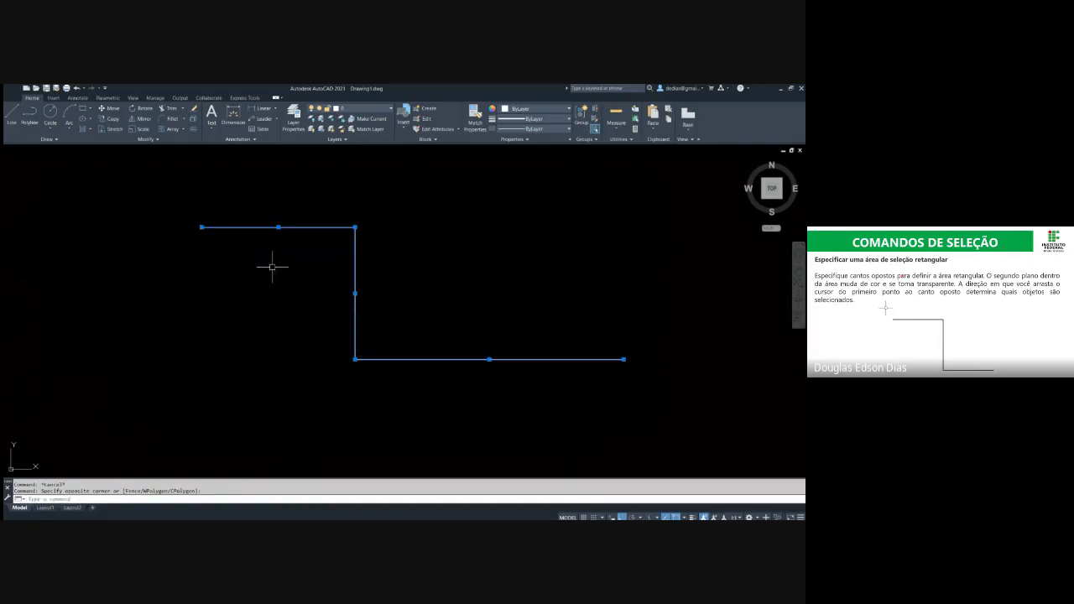
pyautogui.press('Escape')
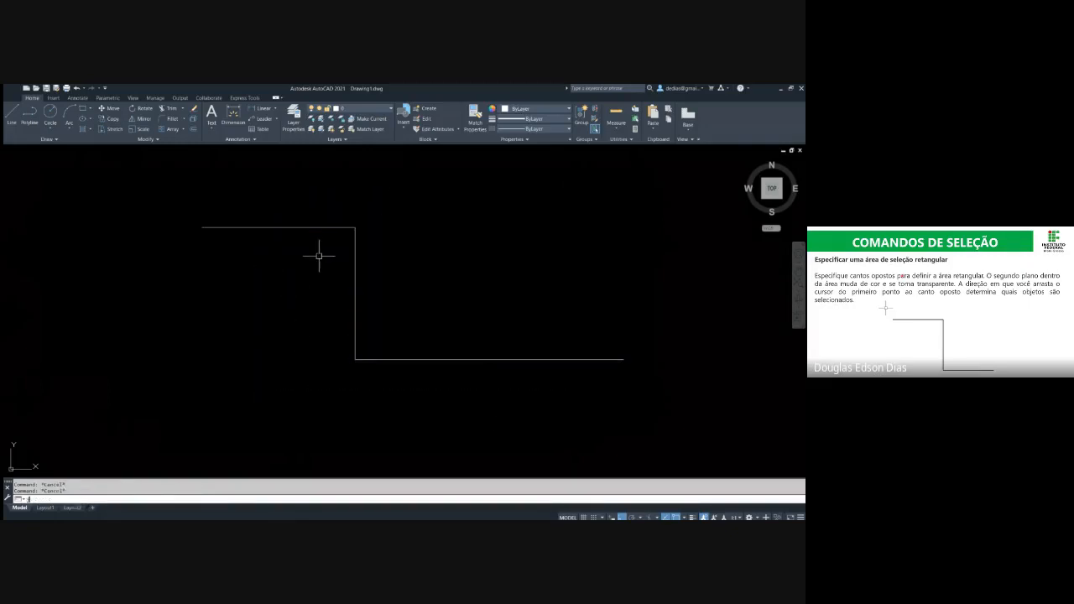
# Join the three segments into one polyline using a crossing selection, select it with a single pick and clear it
pyautogui.write('j')
pyautogui.press('Return')
pyautogui.click(477, 394)
pyautogui.click(303, 211)
pyautogui.press('Return')
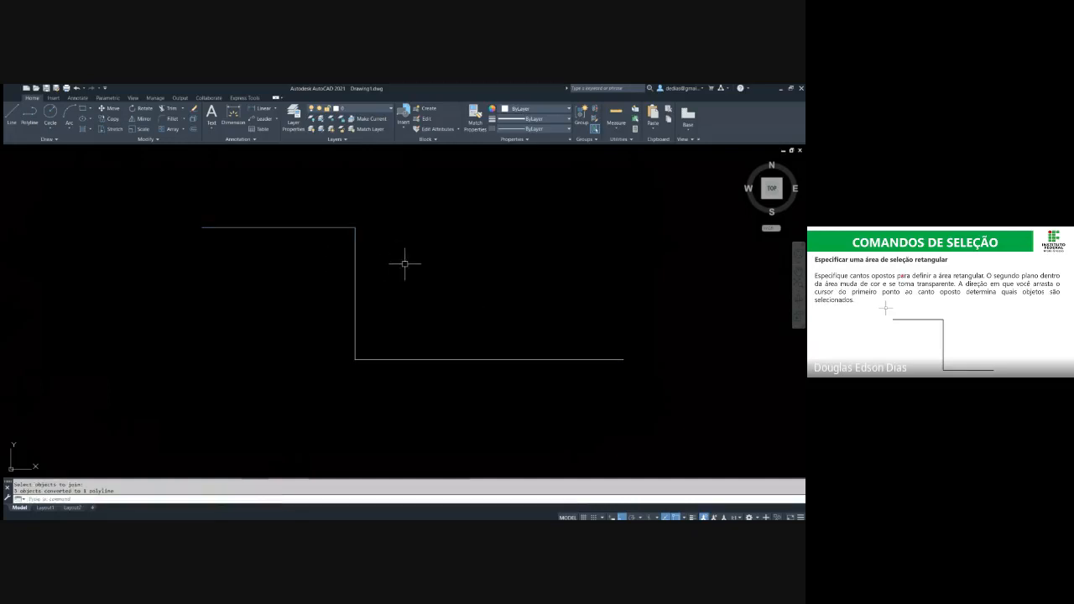
pyautogui.click(355, 279)
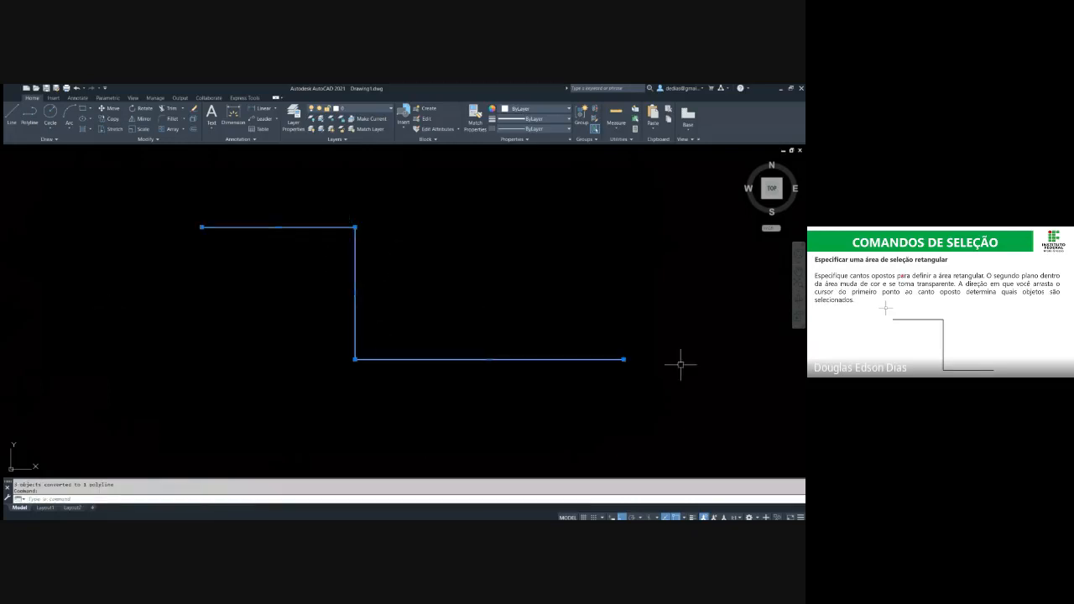
pyautogui.press('Escape')
pyautogui.write('m')
pyautogui.press('Return')
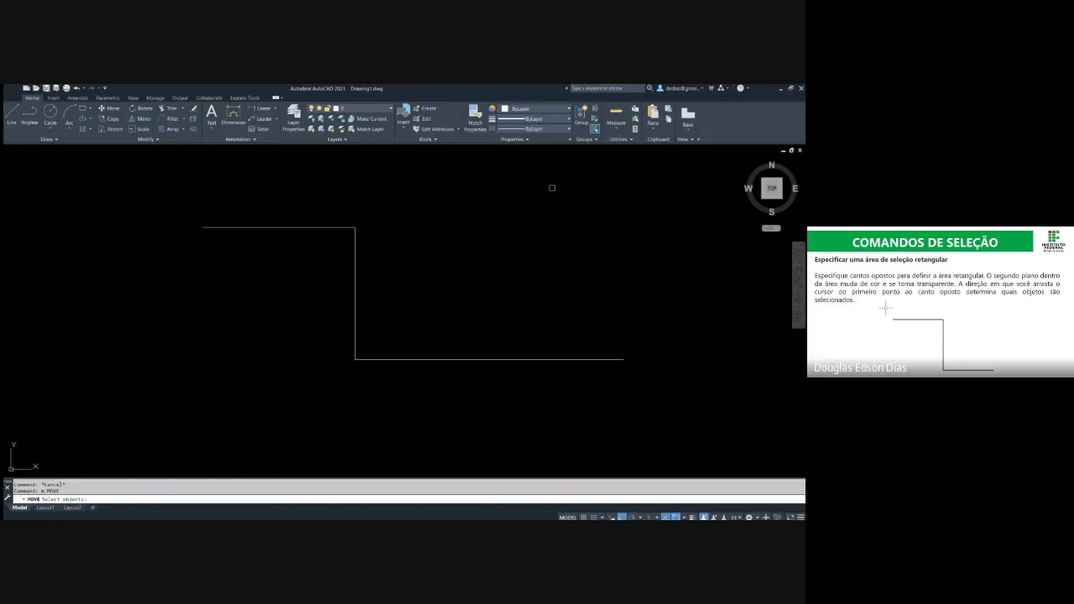
pyautogui.click(587, 173)
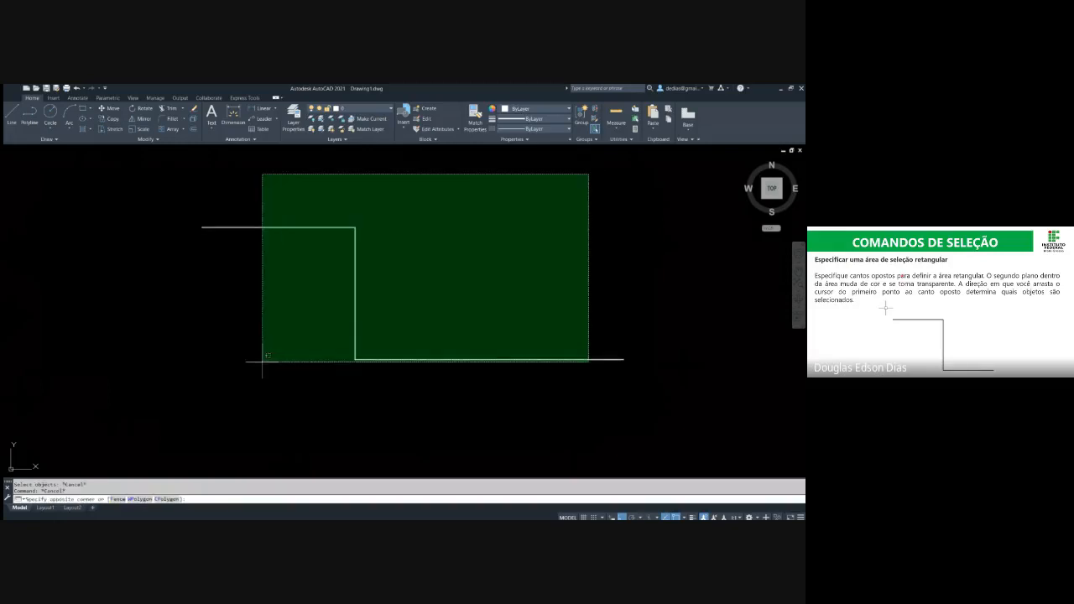
pyautogui.click(243, 407)
pyautogui.press('Escape')
pyautogui.write('m')
pyautogui.press('Return')
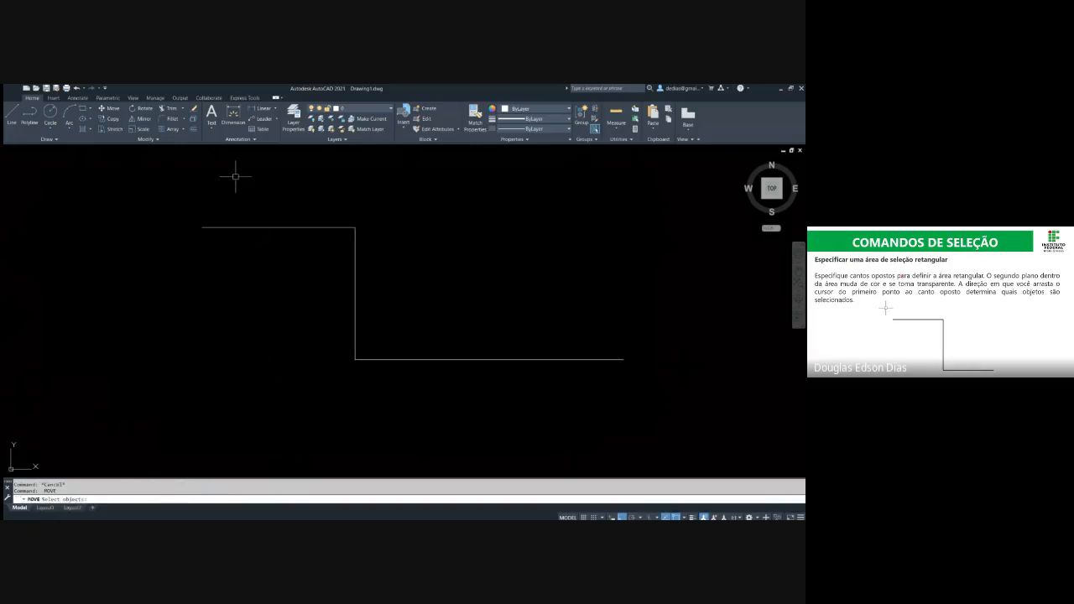
pyautogui.click(235, 177)
pyautogui.press('Escape')
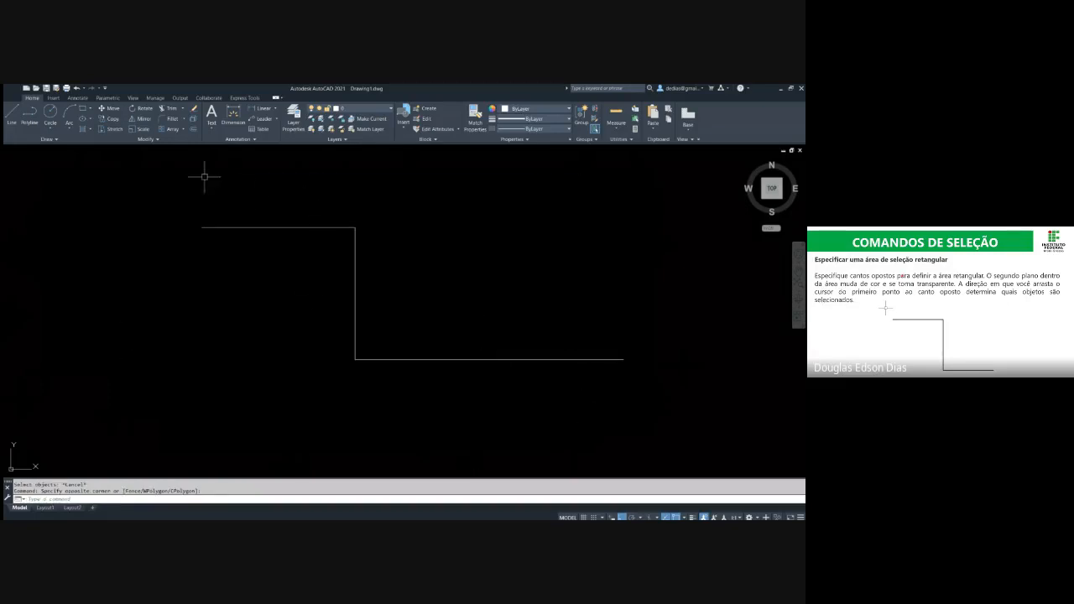
# Try a window area on the joined polyline, select it with a crossing area and explode it back into separate segments
pyautogui.click(177, 182)
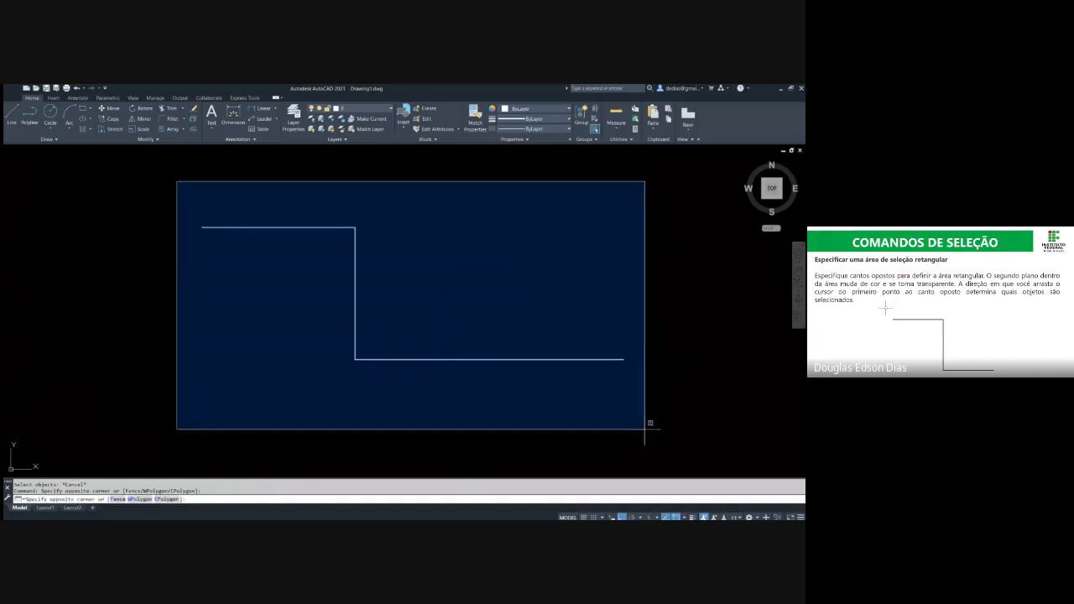
pyautogui.click(581, 430)
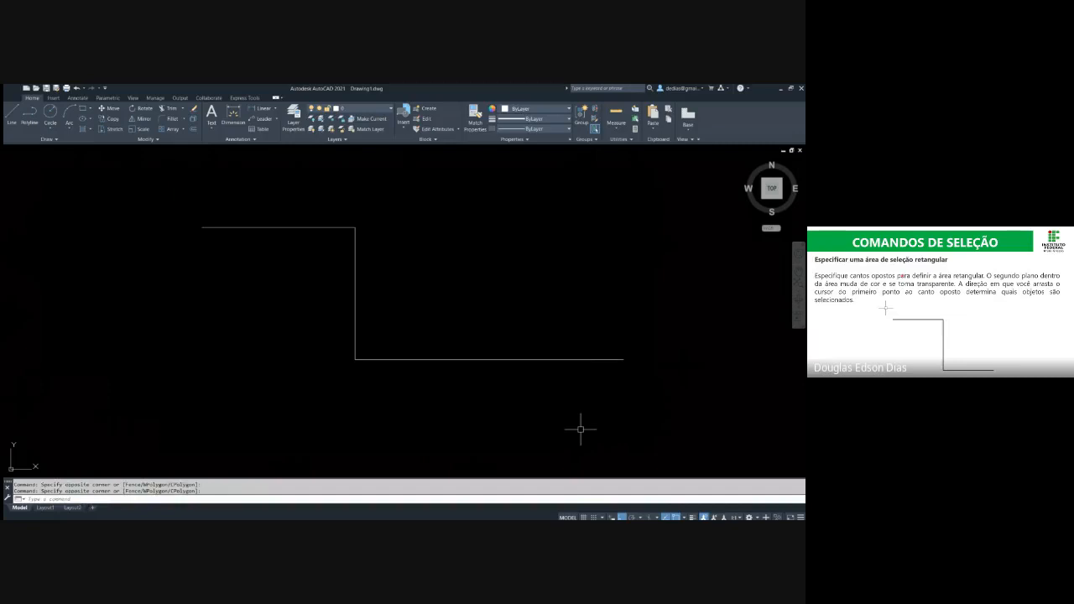
pyautogui.click(581, 430)
pyautogui.click(402, 279)
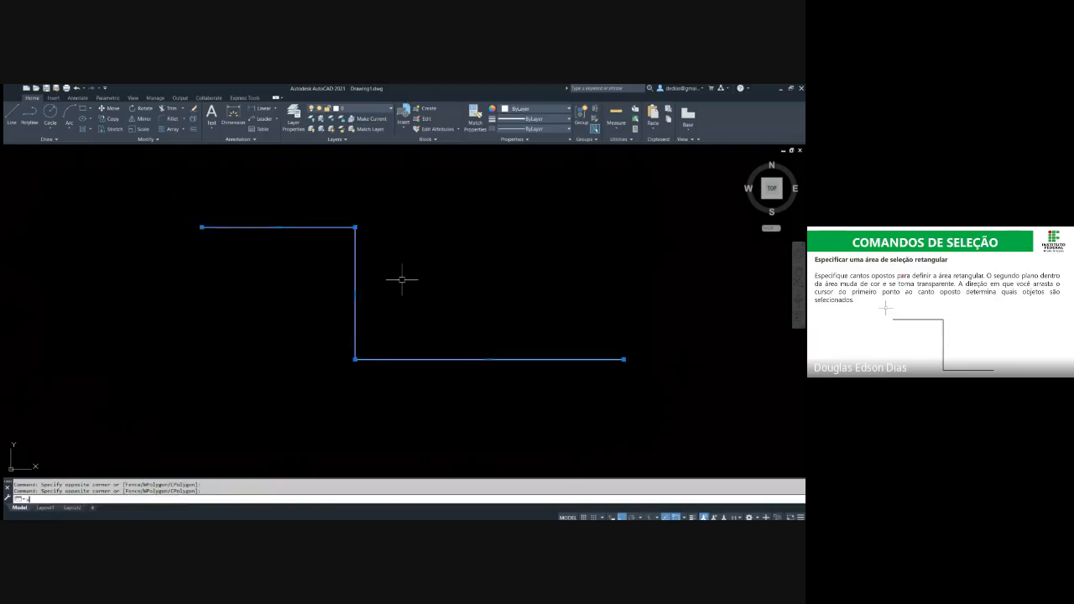
pyautogui.press('Escape')
pyautogui.click(400, 304)
pyautogui.press('Escape')
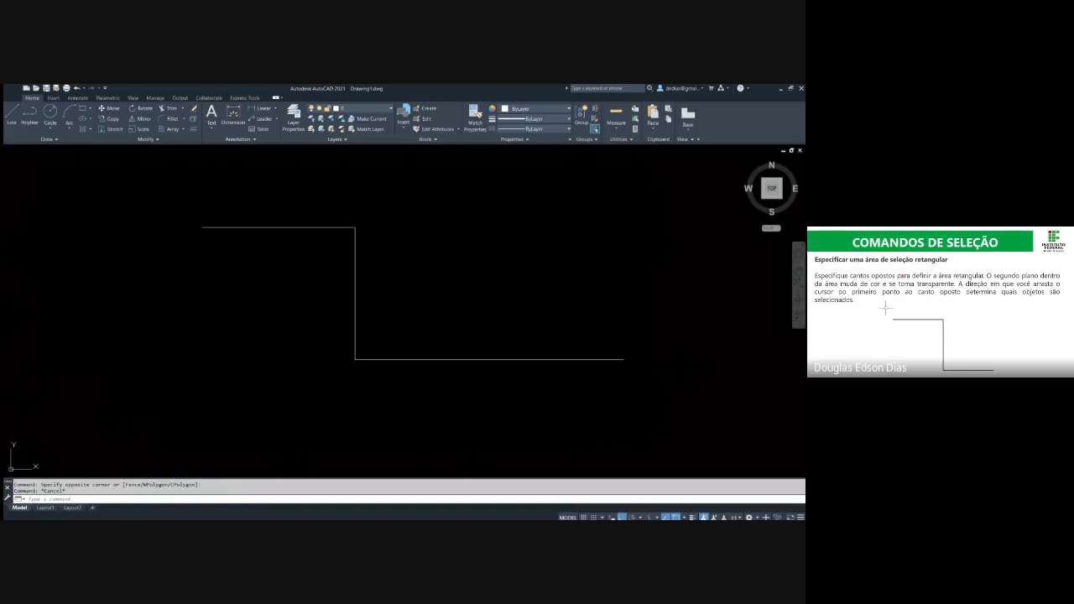
# Select all three line segments with Quick Select and clear the selection
pyautogui.click(635, 108)
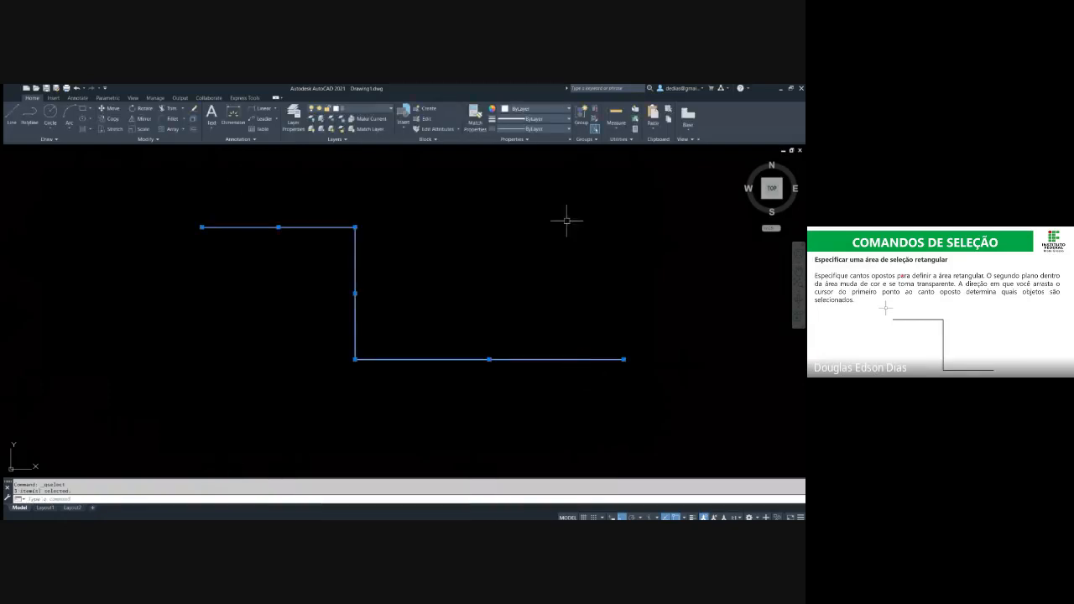
pyautogui.press('Escape')
# Crossing-select the lower horizontal segment, change its color and clear the selection
pyautogui.click(541, 403)
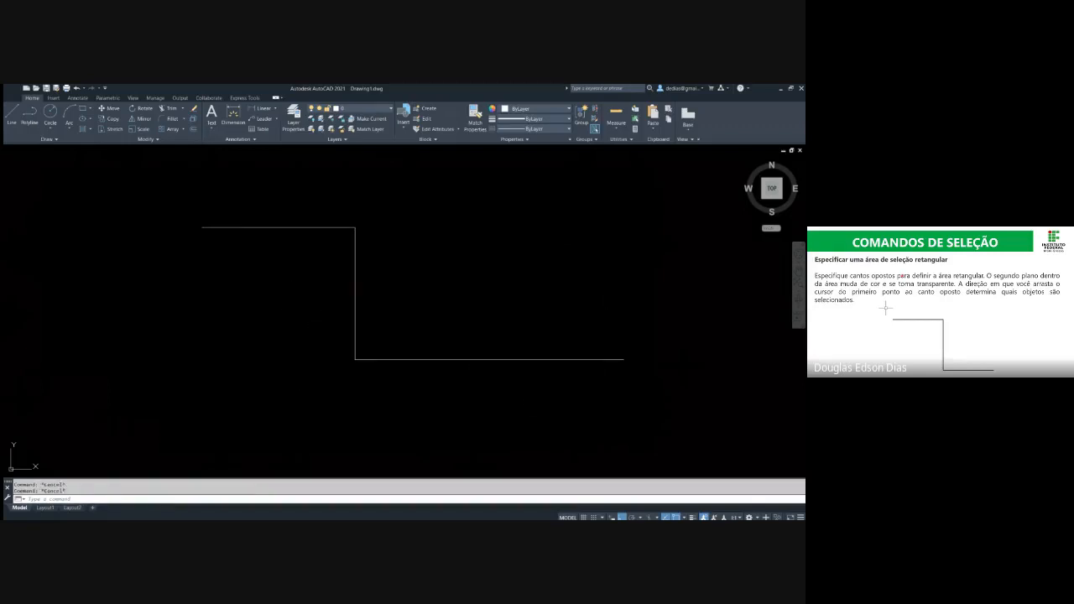
pyautogui.click(487, 245)
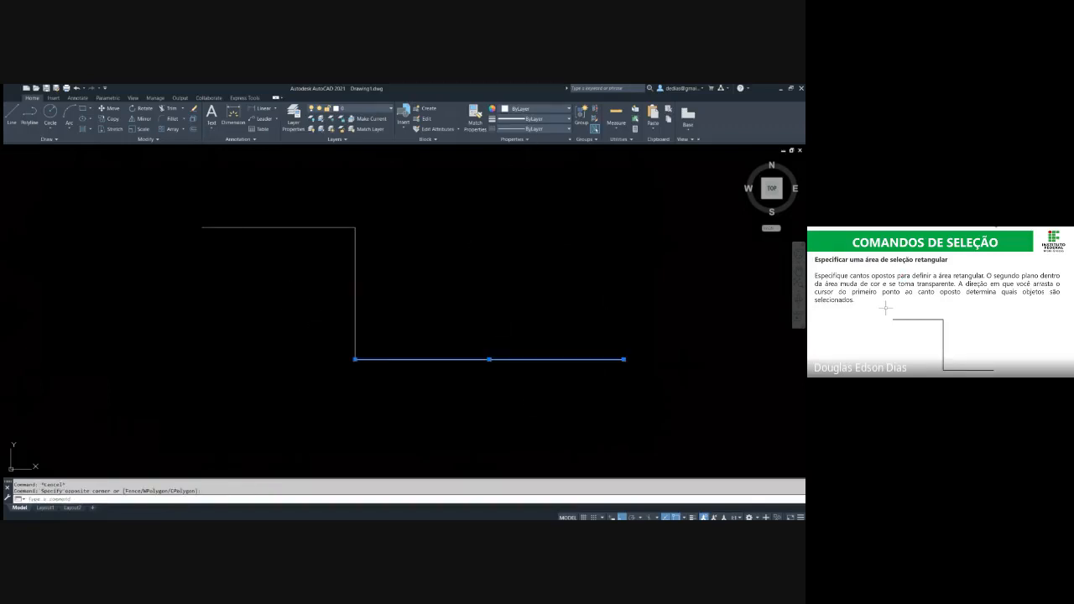
pyautogui.press('Escape')
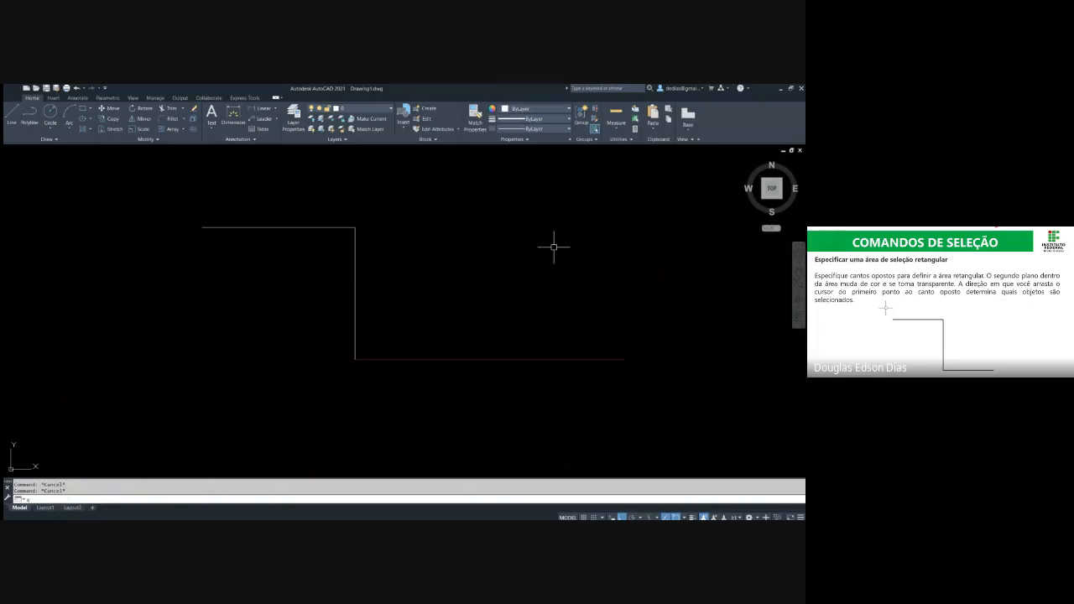
pyautogui.press('Escape')
# Use Quick Select to select only the upper horizontal and vertical segments, and clear the selection
pyautogui.click(594, 129)
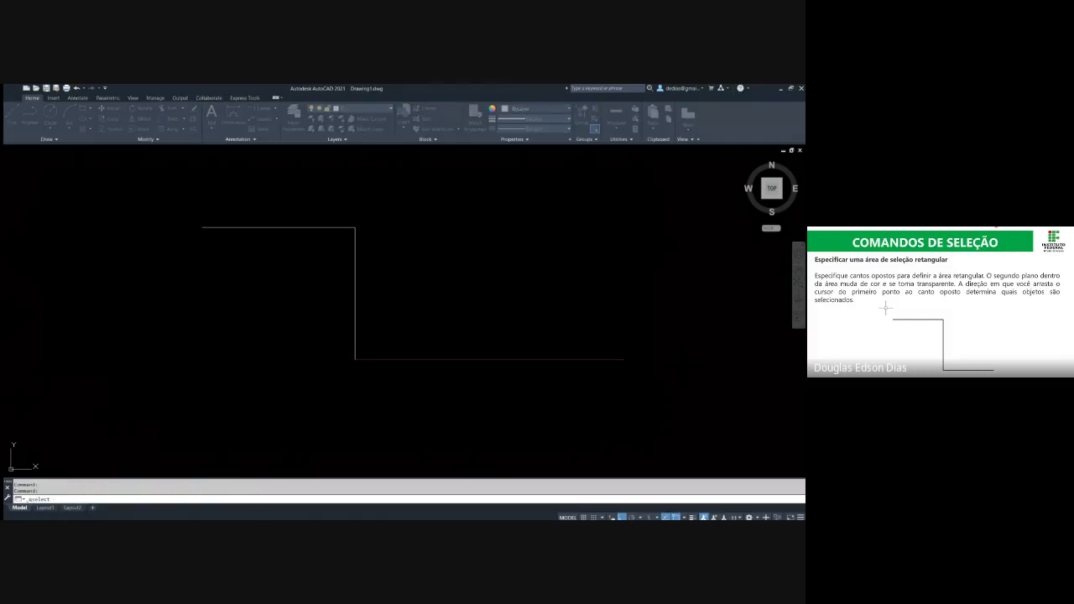
pyautogui.click(331, 307)
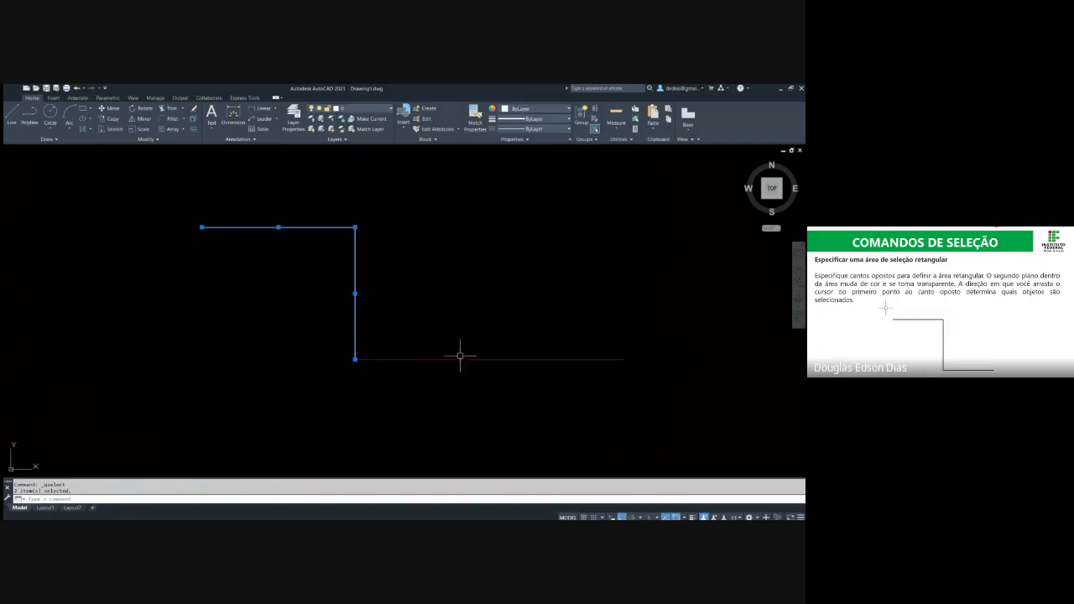
pyautogui.press('Escape')
pyautogui.press('Escape')
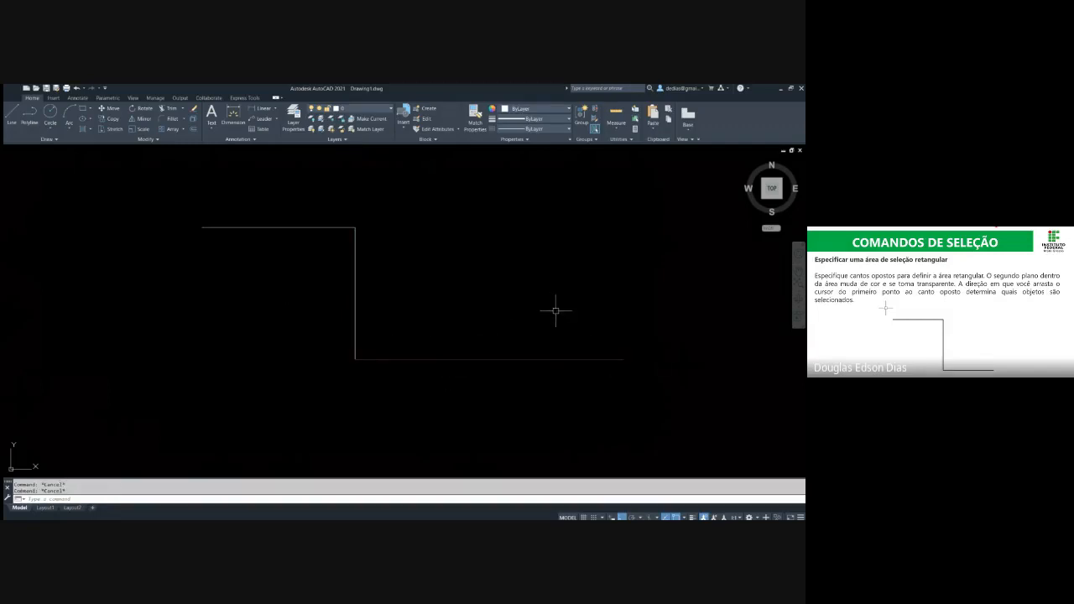
# Select the lower horizontal segment with a crossing area and clear the selection
pyautogui.click(556, 310)
pyautogui.click(470, 376)
pyautogui.press('Escape')
pyautogui.press('Escape')
# Erase the whole step shape using a crossing selection
pyautogui.click(636, 395)
pyautogui.click(193, 200)
pyautogui.write('E')
pyautogui.press('Return')
pyautogui.press('Escape')
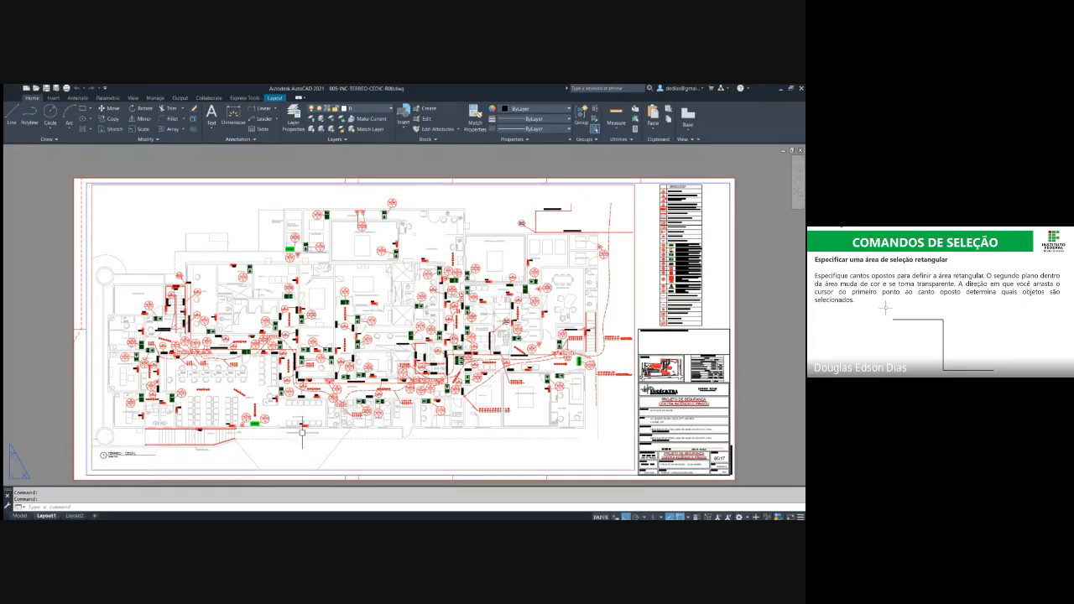
# Show model space in the 005-INC-TERREO-CEDIC-R00 drawing, crossing-select the upper 2x8W light symbol beside the green arrow sign, and clear it
pyautogui.click(19, 515)
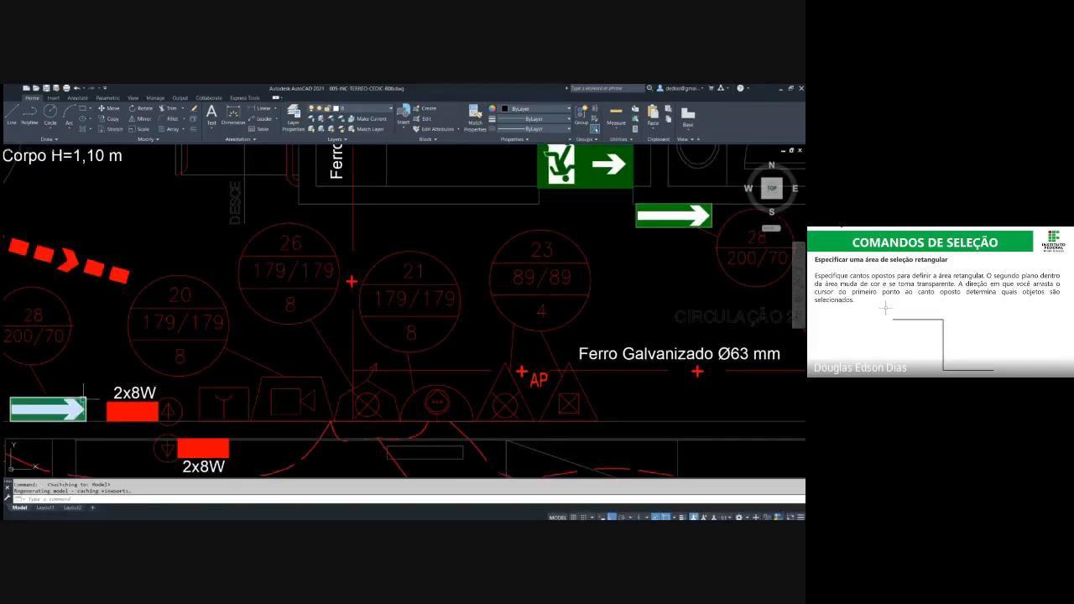
pyautogui.moveTo(83, 399)
pyautogui.mouseDown(button='middle')
pyautogui.moveTo(160, 367)
pyautogui.moveTo(259, 349)
pyautogui.mouseUp(button='middle')
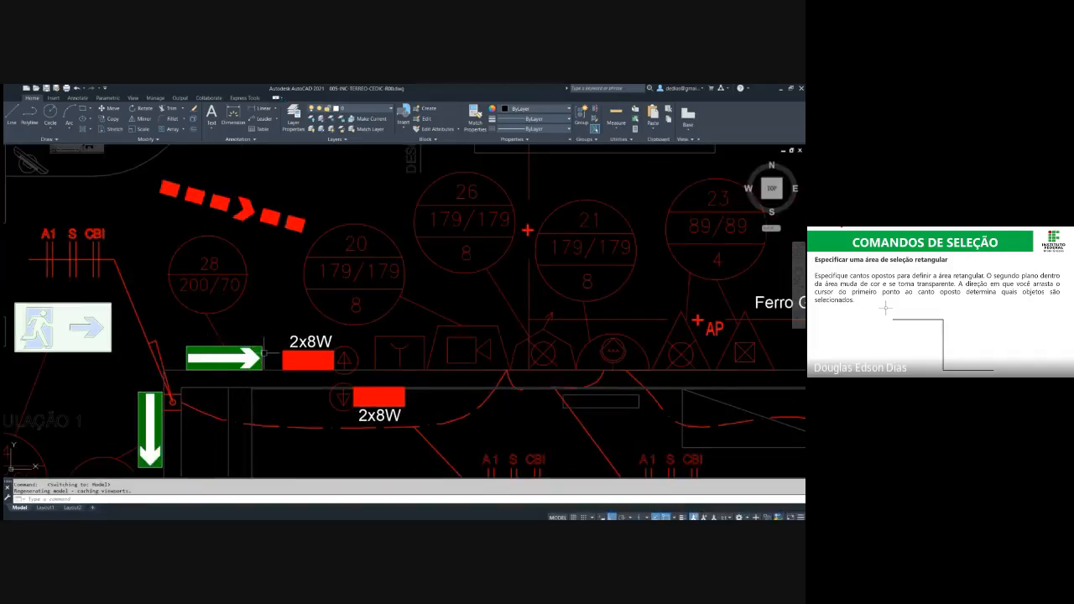
pyautogui.click(300, 319)
pyautogui.click(275, 357)
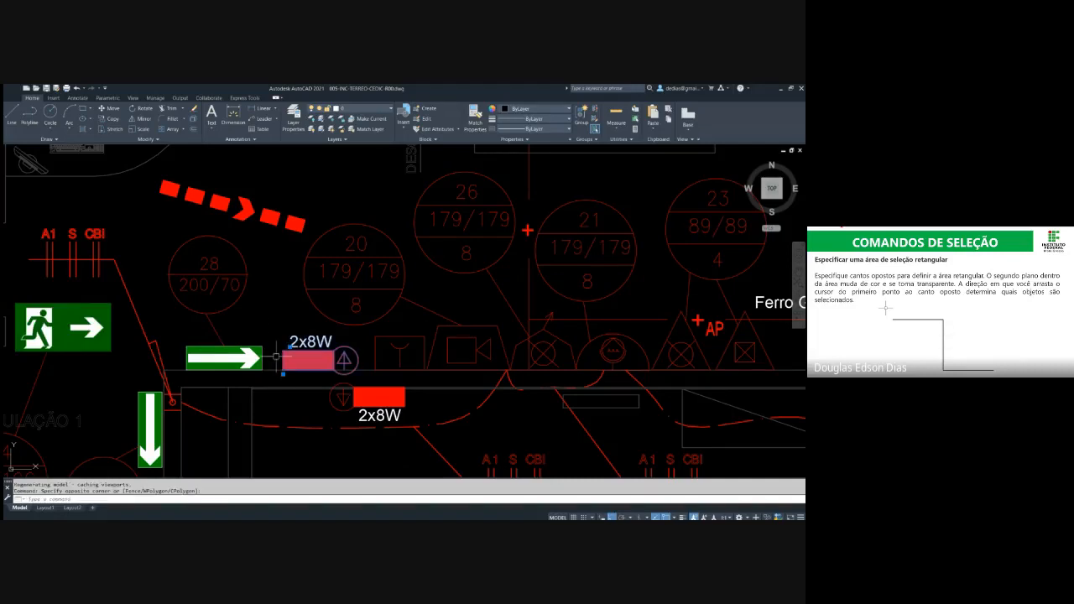
pyautogui.press('Escape')
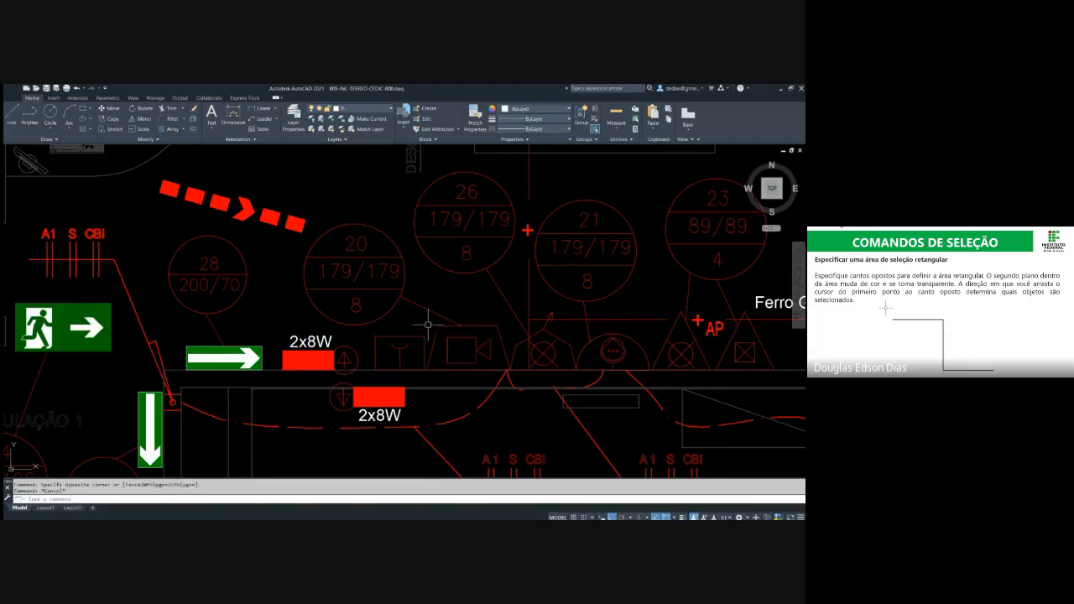
# Select the camera, bell and neighbouring equipment symbols along the corridor wall with crossing areas, and clear the selection
pyautogui.click(429, 324)
pyautogui.click(411, 361)
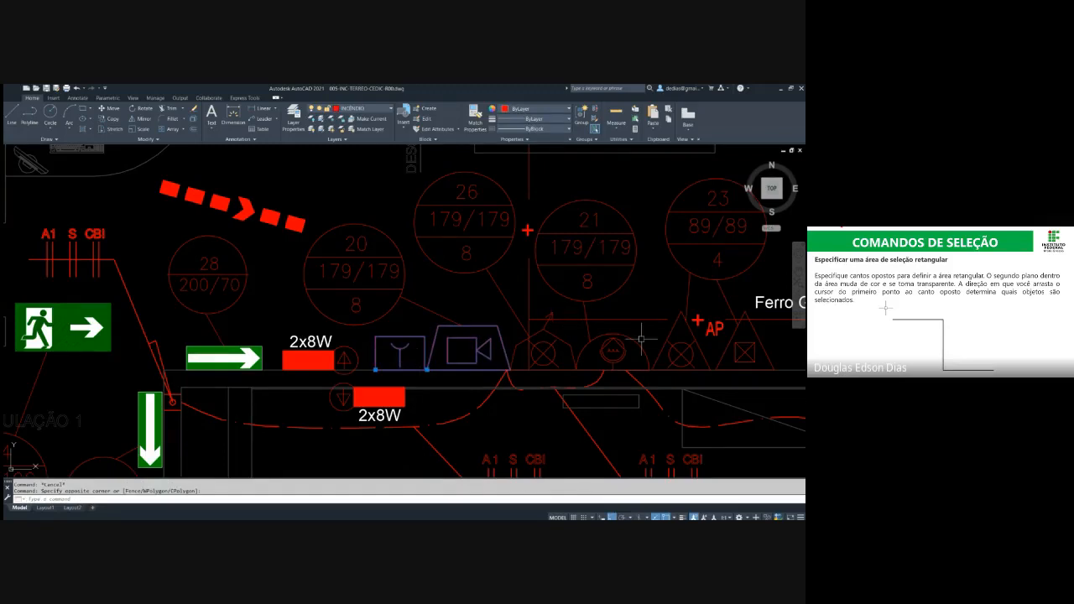
pyautogui.moveTo(628, 338); pyautogui.dragTo(530, 340, button='middle')
pyautogui.press('Escape')
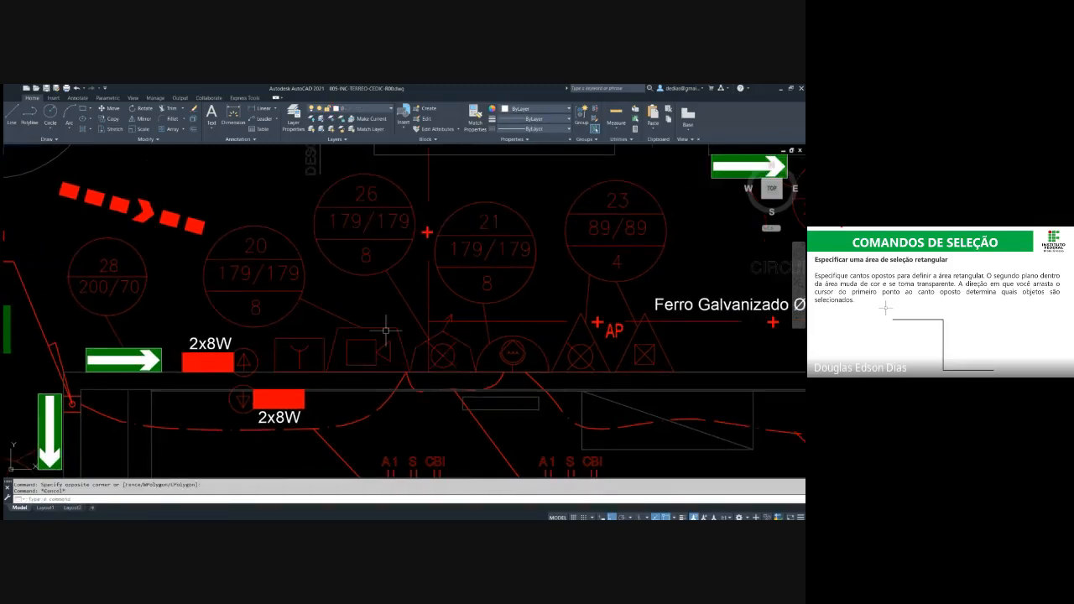
# Select the western exit sign in the CÂMARA ESCURA room of the floor plan and clear the selection
pyautogui.scroll(-2, 384, 331)
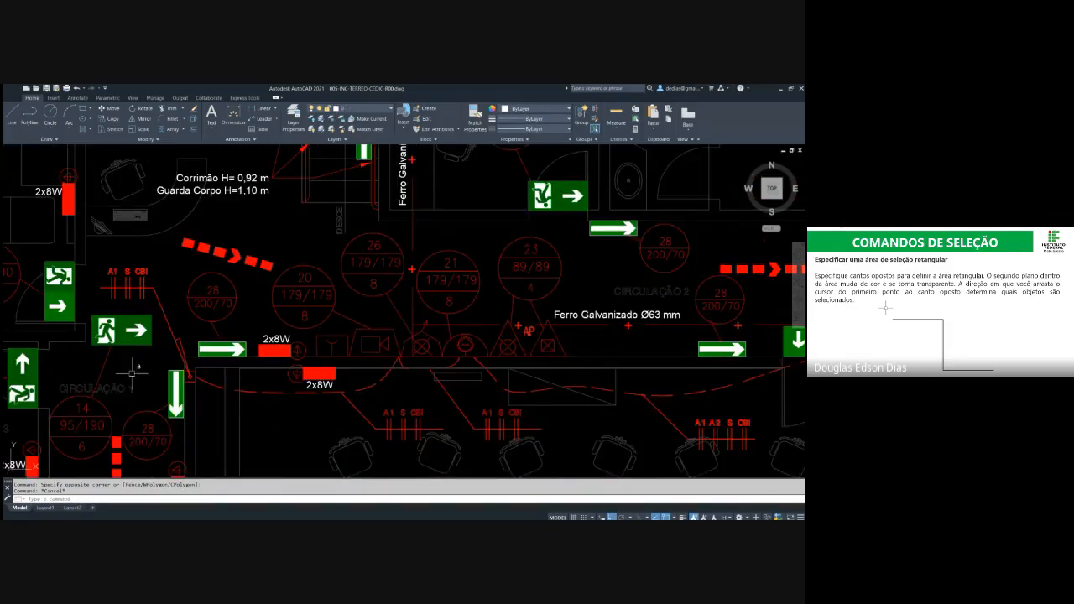
pyautogui.scroll(-3, 304, 298)
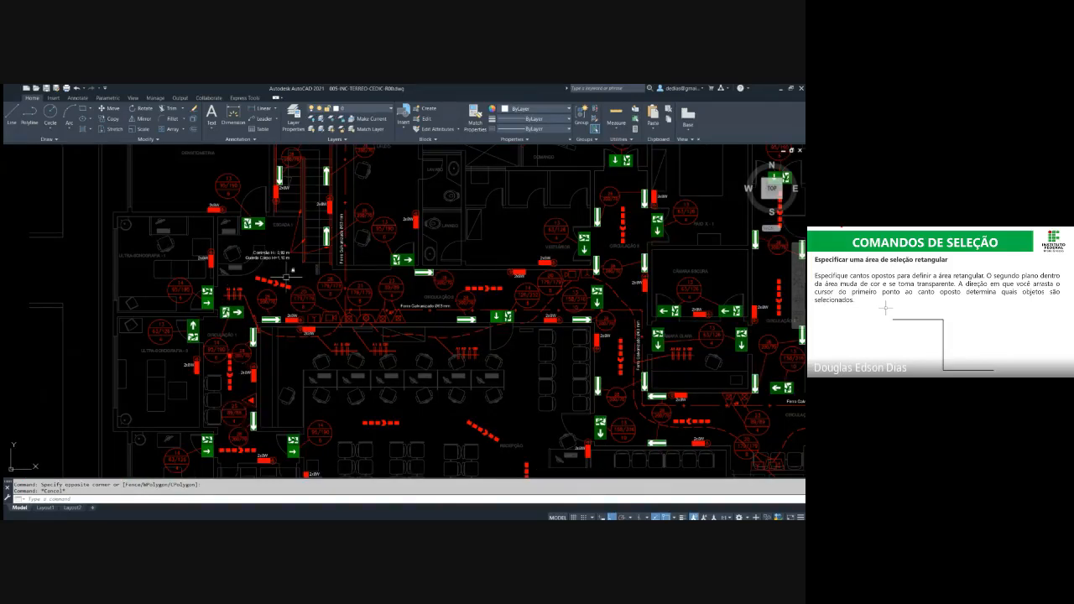
pyautogui.moveTo(424, 283); pyautogui.dragTo(374, 379, button='middle')
pyautogui.moveTo(357, 339); pyautogui.dragTo(293, 321, button='middle')
pyautogui.scroll(-4, 292, 321)
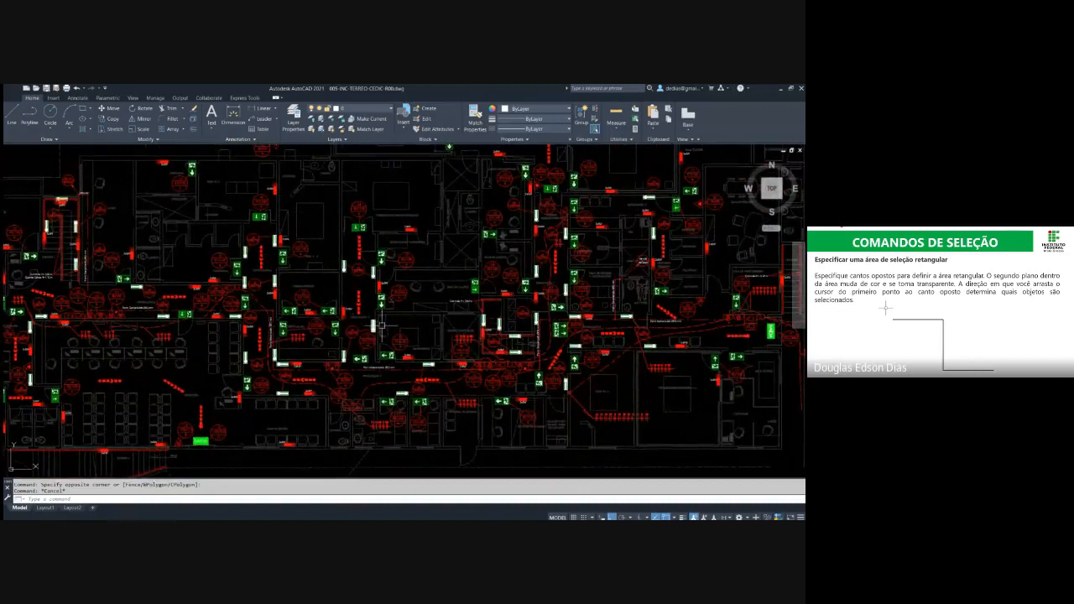
pyautogui.press('Escape')
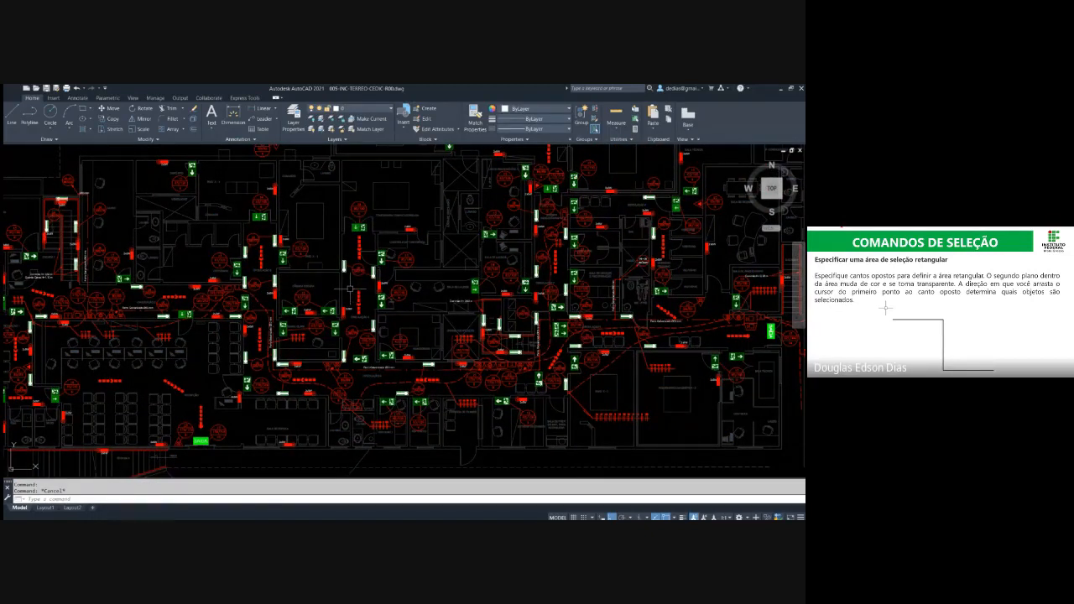
pyautogui.click(290, 310)
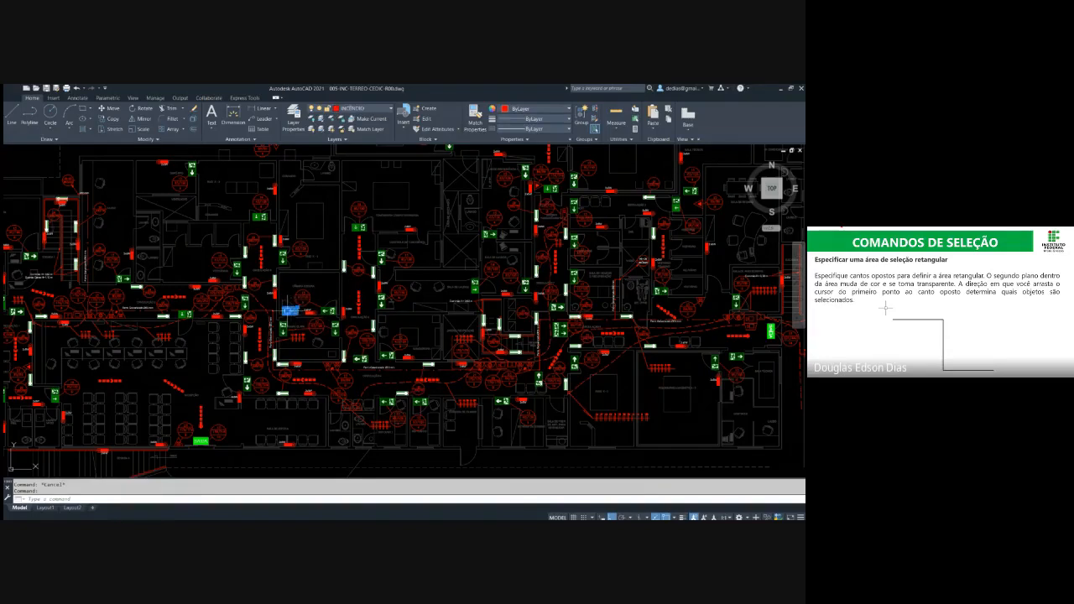
pyautogui.press('Escape')
pyautogui.scroll(5, 296, 307)
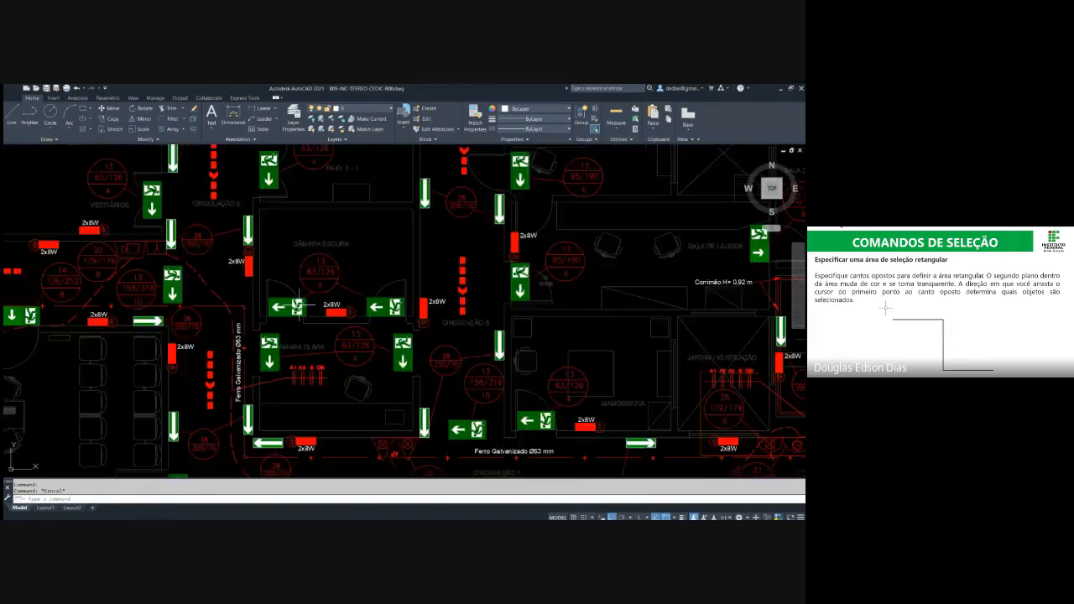
pyautogui.scroll(-5, 296, 307)
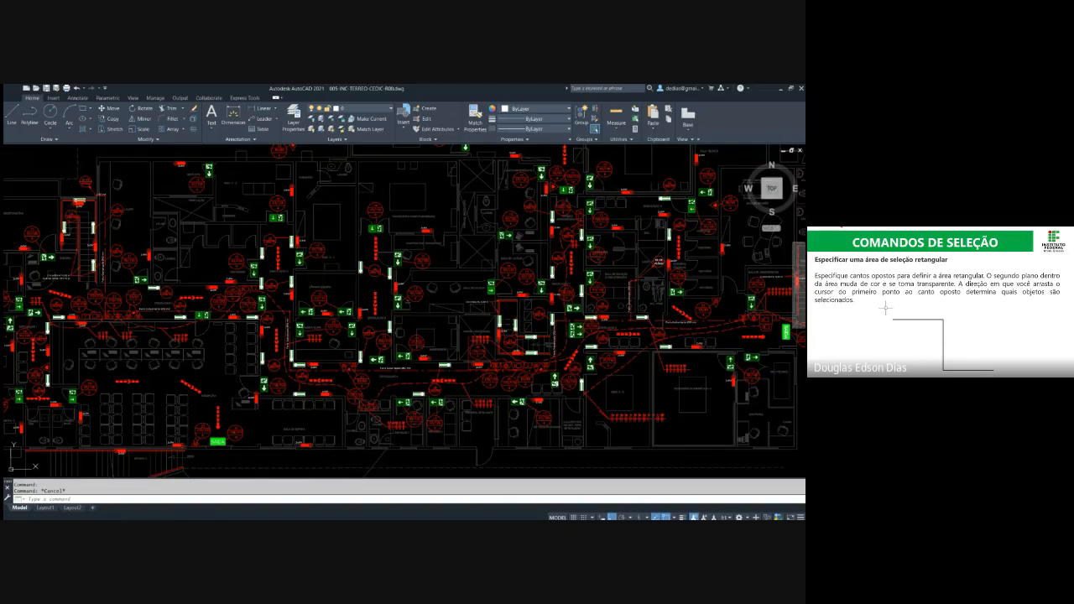
pyautogui.press('Escape')
pyautogui.click(635, 108)
pyautogui.click(227, 187)
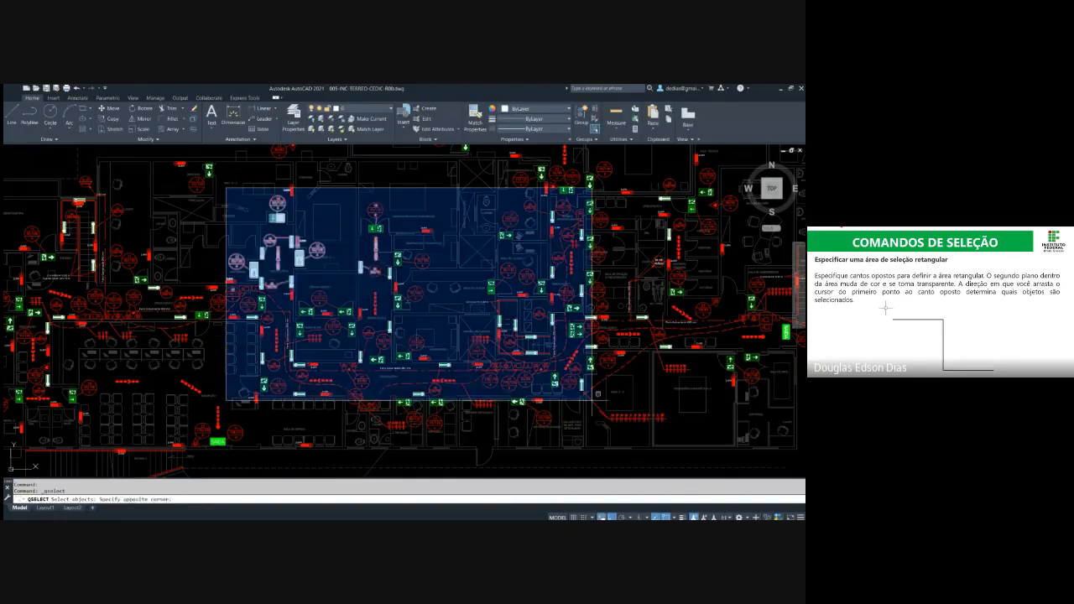
pyautogui.click(617, 427)
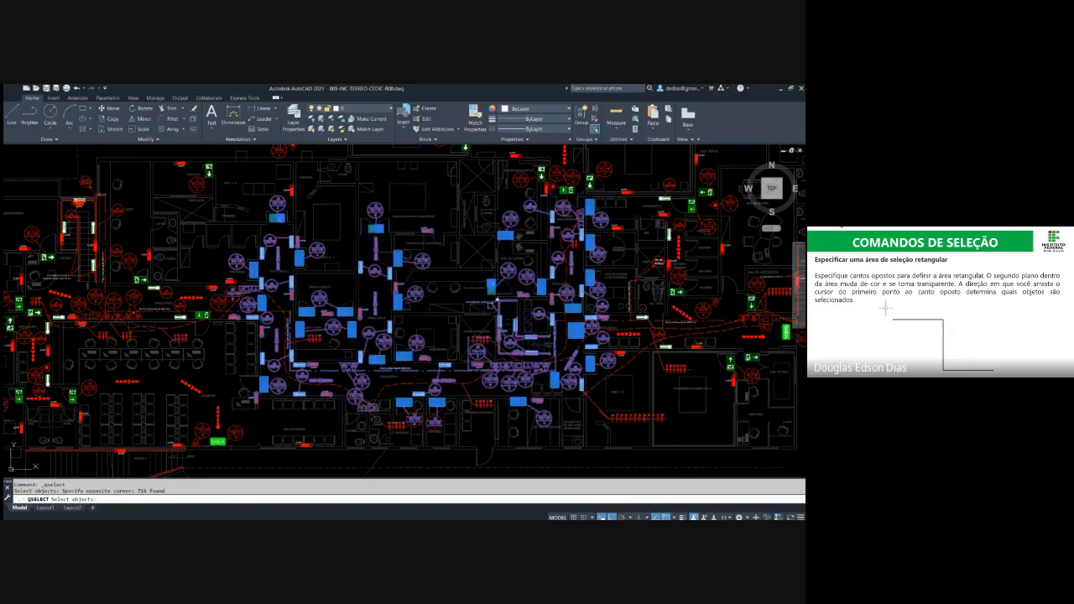
pyautogui.press('Escape')
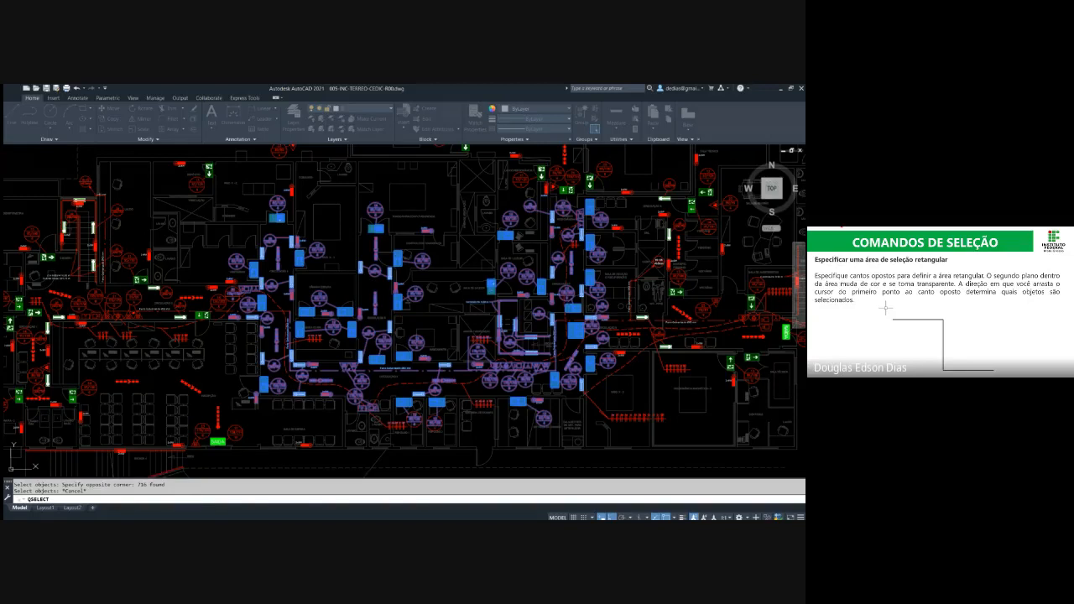
pyautogui.press('Escape')
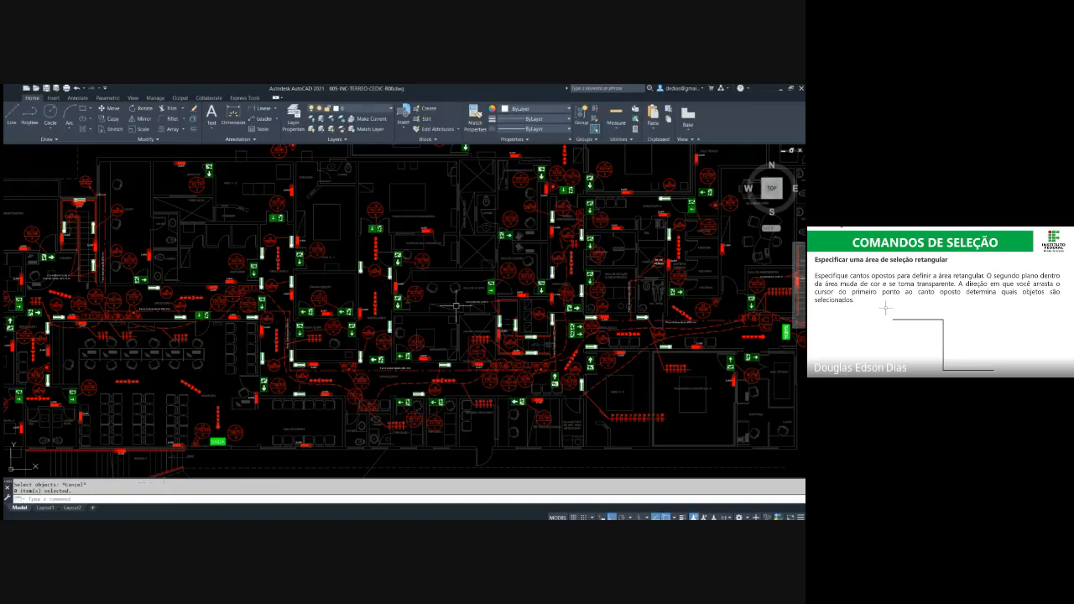
# Select a red symbol and the vertical dashed route arrow in the central corridor, and clear the selection
pyautogui.click(373, 271)
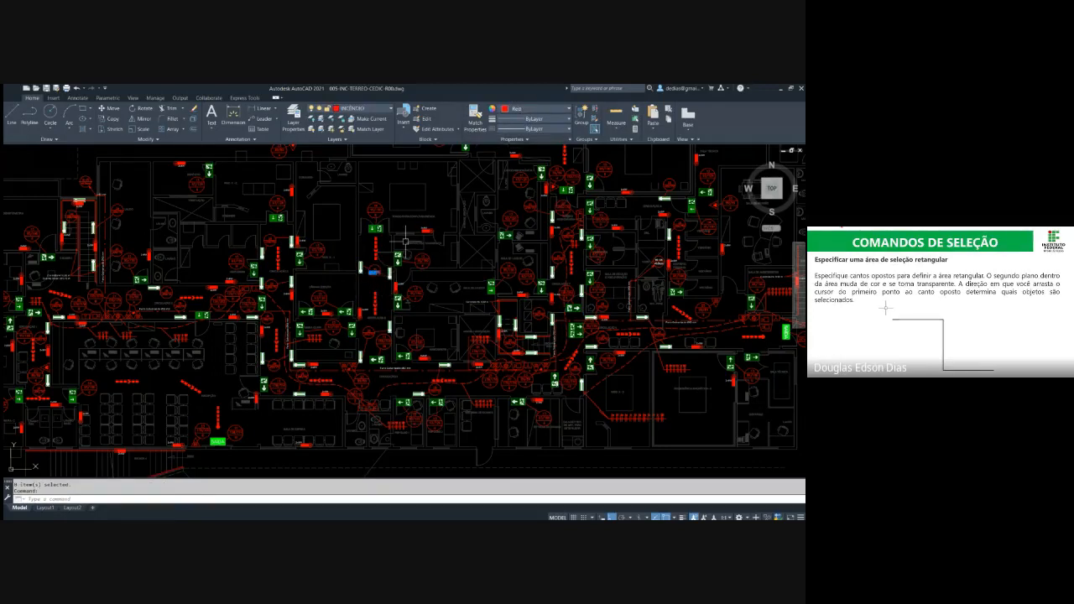
pyautogui.scroll(3, 377, 271)
pyautogui.press('Escape')
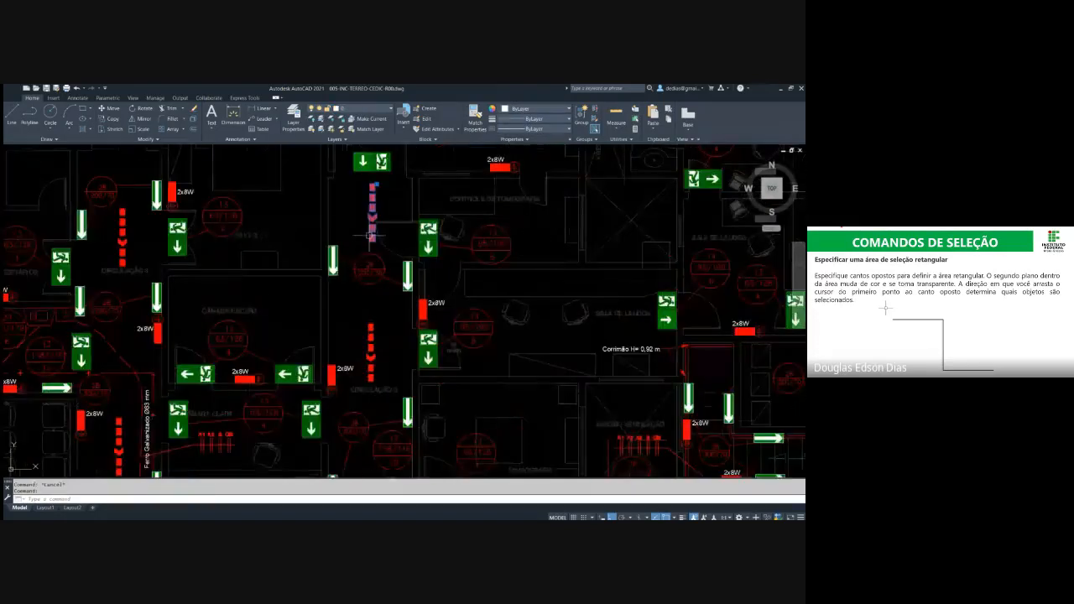
pyautogui.press('Escape')
pyautogui.scroll(-4, 428, 272)
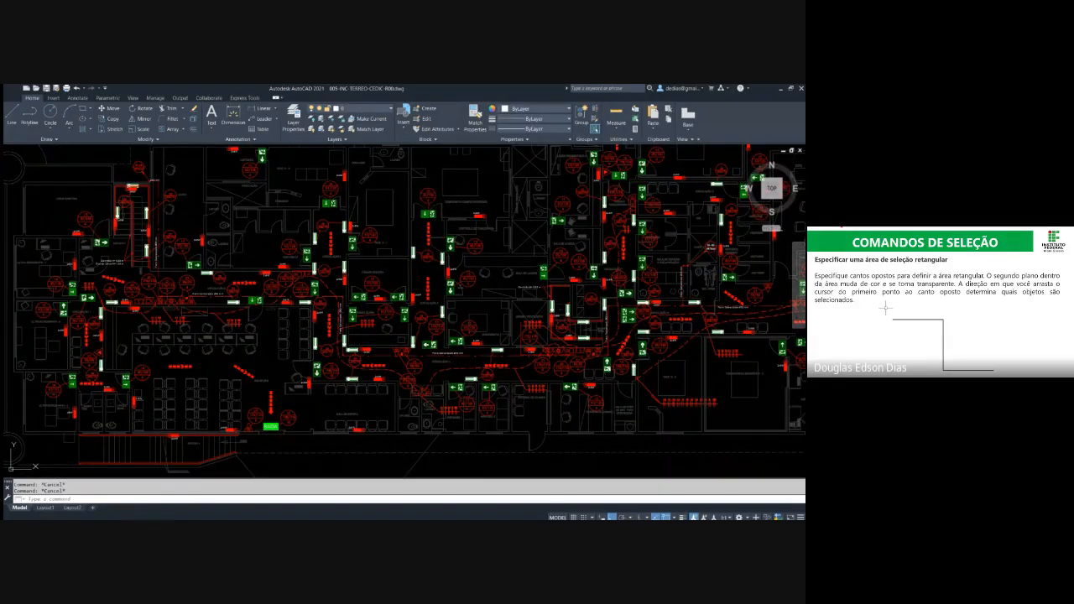
# Use Quick Select on the whole drawing to select the exit signs, lights and equipment symbols, and erase them
pyautogui.click(635, 108)
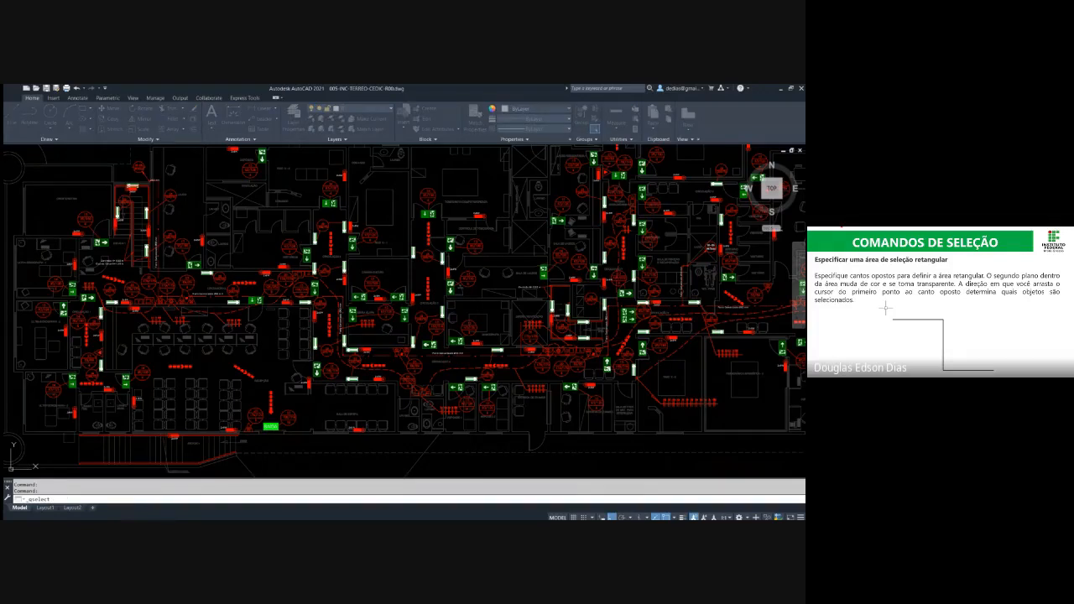
pyautogui.click(374, 385)
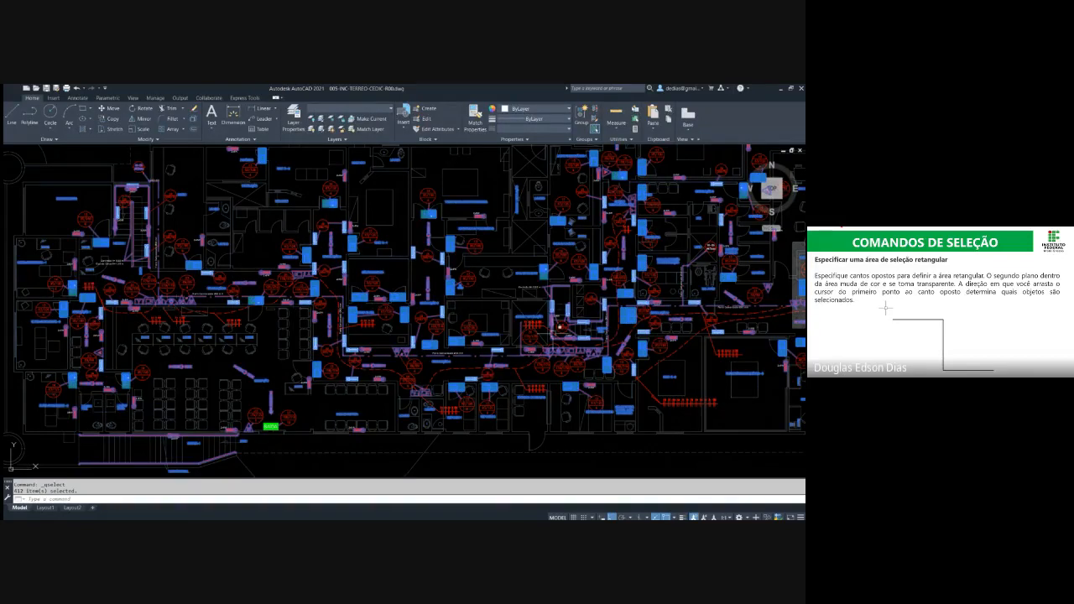
pyautogui.scroll(1, 512, 340)
pyautogui.scroll(3, 512, 341)
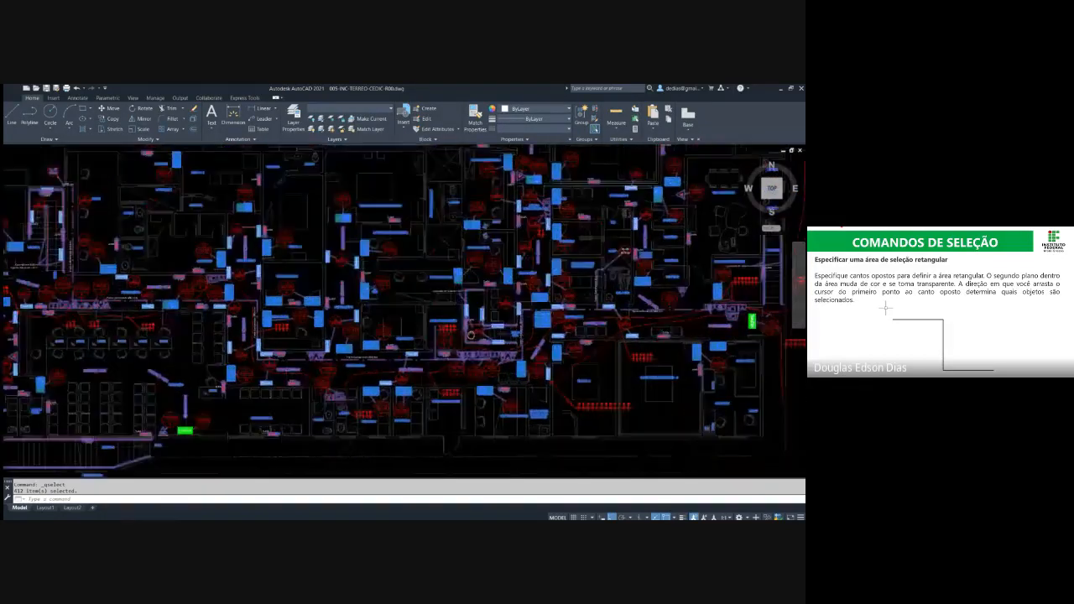
pyautogui.scroll(-5, 466, 291)
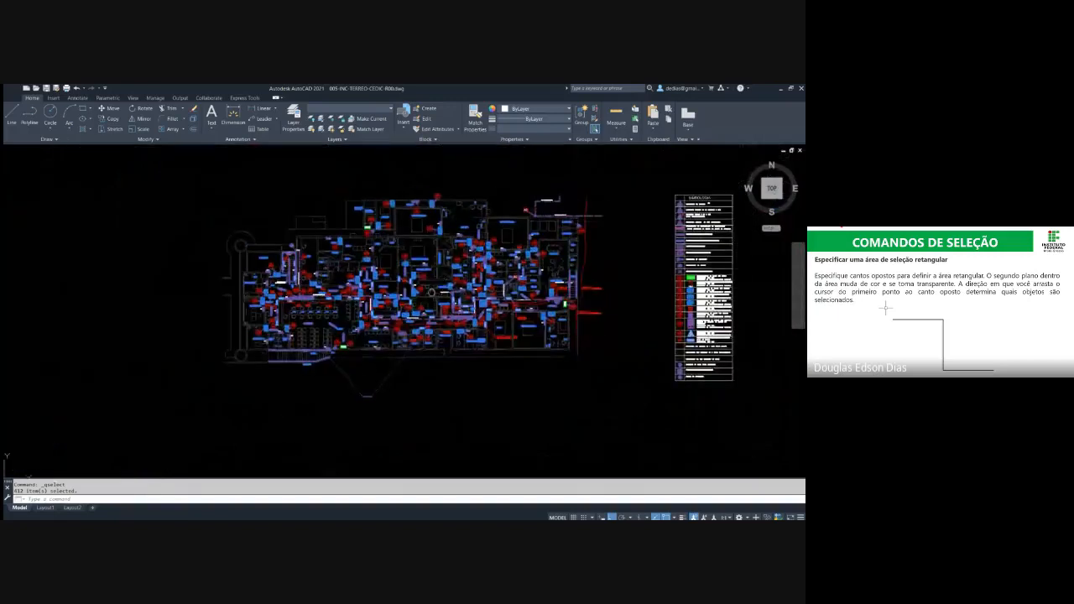
pyautogui.press('Delete')
# Check the floor plan without the erased symbols and undo the erase
pyautogui.scroll(4, 424, 302)
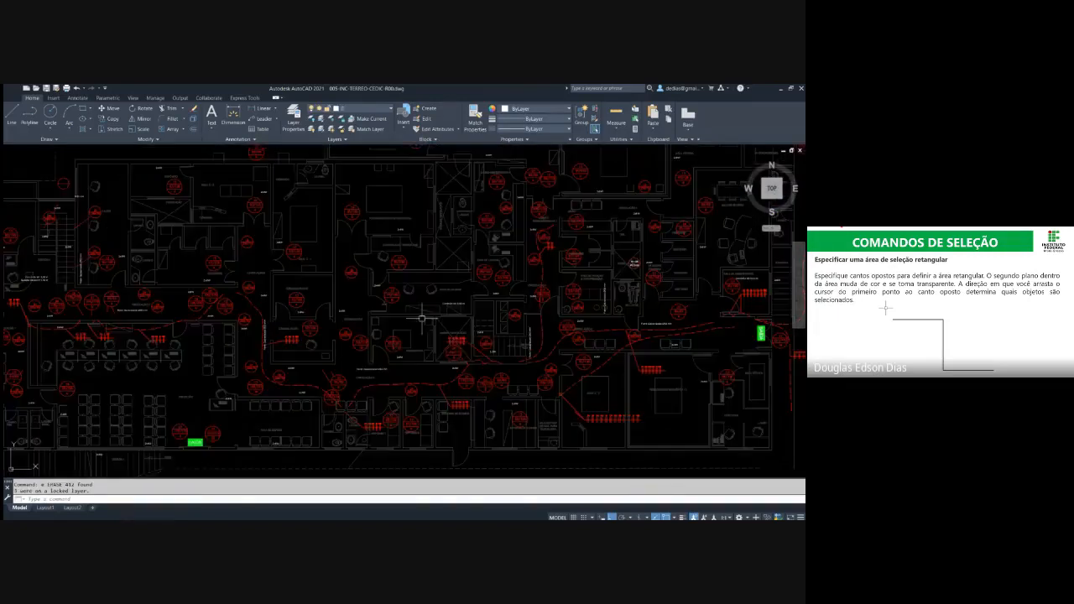
pyautogui.scroll(-1, 475, 335)
pyautogui.moveTo(475, 335); pyautogui.dragTo(500, 335, button='middle')
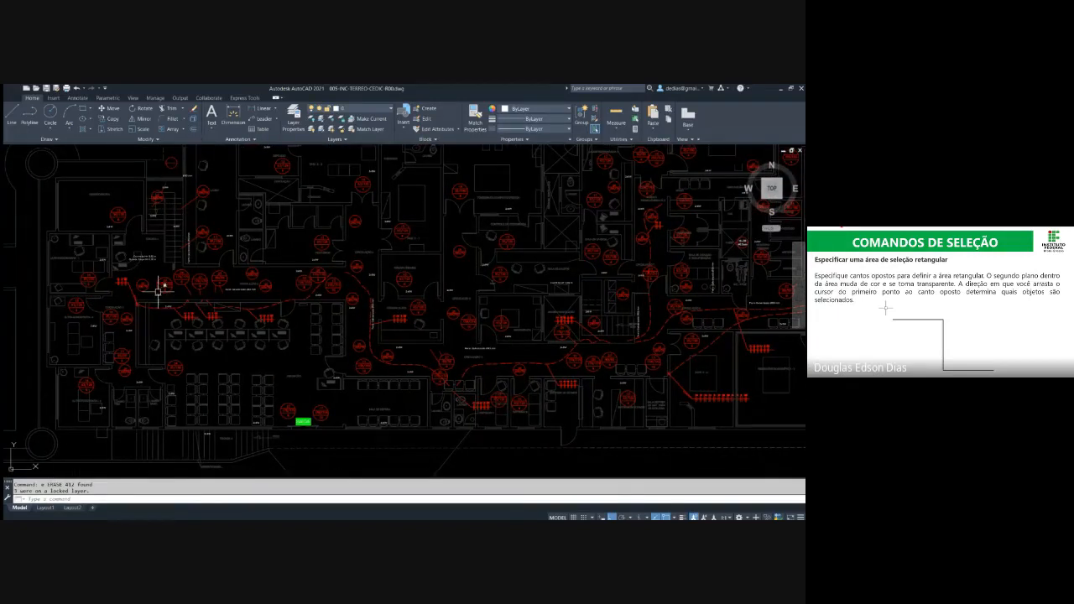
pyautogui.moveTo(473, 231)
pyautogui.mouseDown(button='middle')
pyautogui.moveTo(214, 265)
pyautogui.moveTo(202, 327)
pyautogui.moveTo(287, 352)
pyautogui.moveTo(373, 337)
pyautogui.moveTo(510, 273)
pyautogui.moveTo(543, 206)
pyautogui.moveTo(473, 217)
pyautogui.mouseUp(button='middle')
pyautogui.press('Escape')
pyautogui.press('Escape')
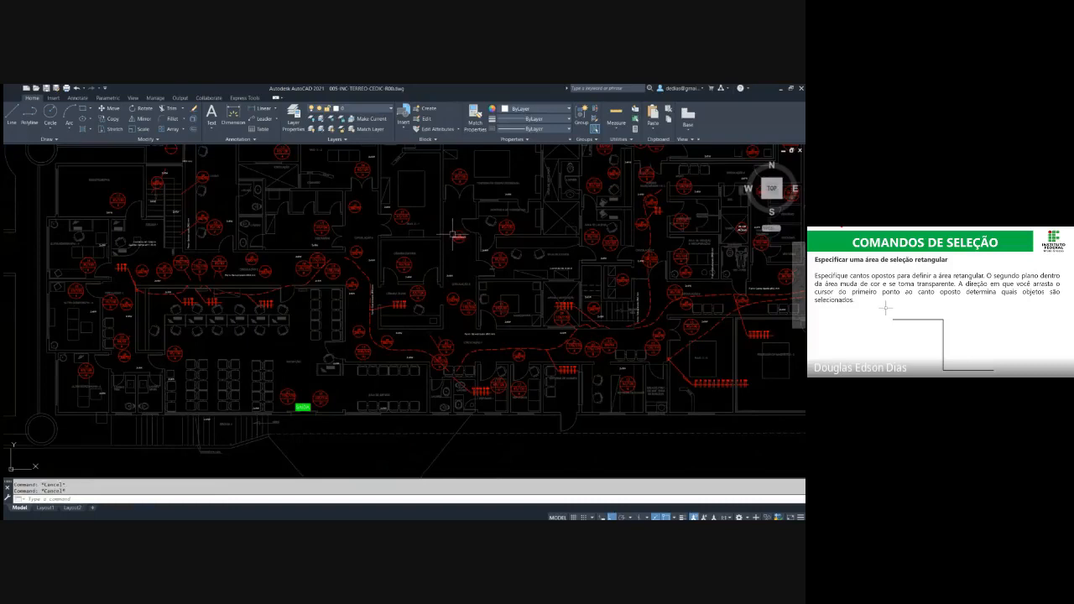
pyautogui.write('u')
pyautogui.press('Return')
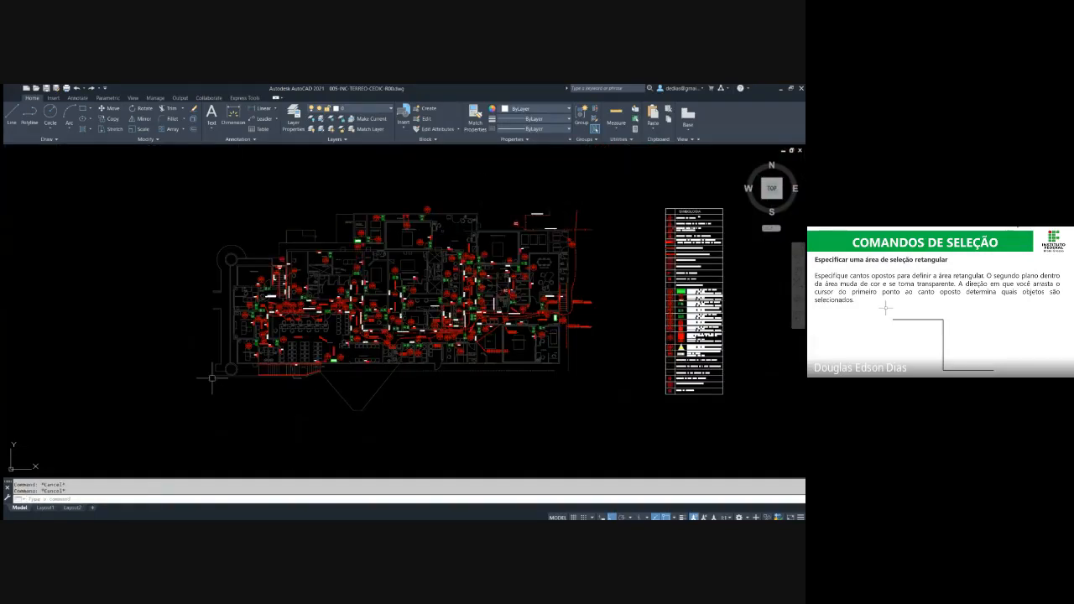
# Erase the exit sign beside the 63/126 circle at the ULTRA-SONOGRAFIA - 2 doorway
pyautogui.scroll(2, 251, 346)
pyautogui.scroll(5, 244, 336)
pyautogui.click(235, 315)
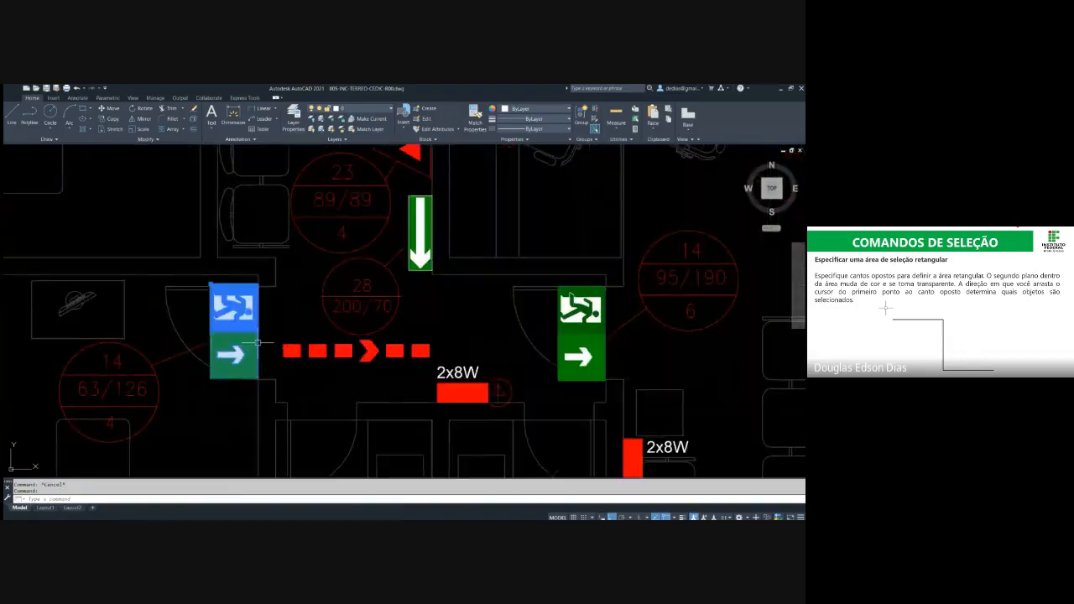
pyautogui.press('Delete')
# Individually select the dashed route arrow and the exit sign beside the 95/190 circle, and clear the selection
pyautogui.click(571, 336)
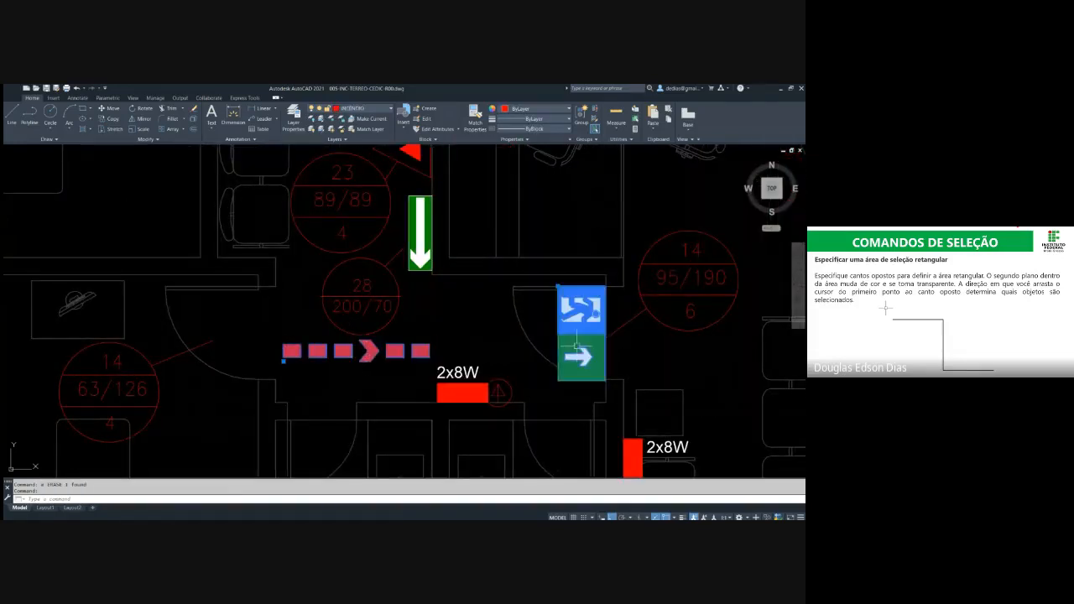
pyautogui.scroll(-2, 427, 372)
pyautogui.moveTo(439, 285); pyautogui.dragTo(446, 386, button='middle')
pyautogui.click(432, 268)
pyautogui.scroll(-9, 373, 199)
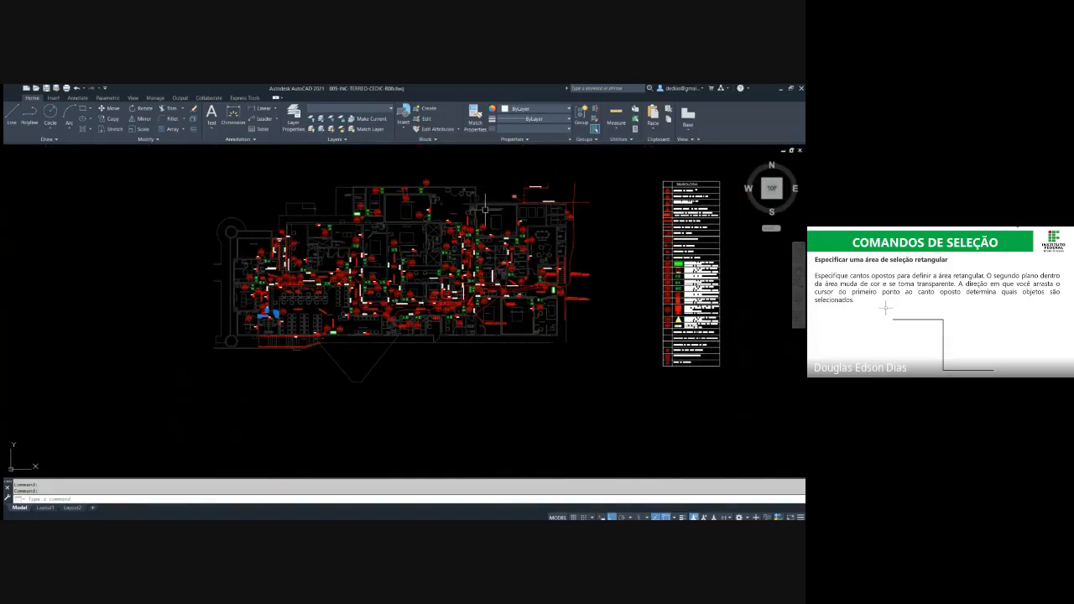
pyautogui.press('Escape')
pyautogui.press('Escape')
# Undo the erase of the exit sign beside the 63/126 circle
pyautogui.scroll(10, 361, 265)
pyautogui.write('u')
pyautogui.press('Return')
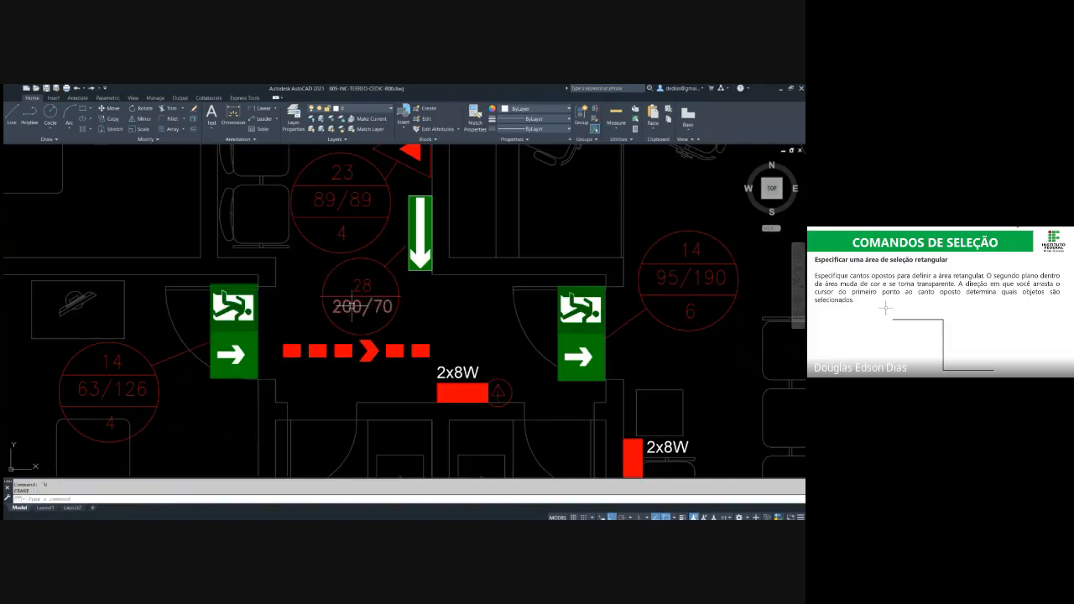
# Use Quick Select to select the room-name labels across the whole floor plan, and clear the selection
pyautogui.scroll(-4, 397, 297)
pyautogui.moveTo(679, 264); pyautogui.dragTo(460, 297, button='middle')
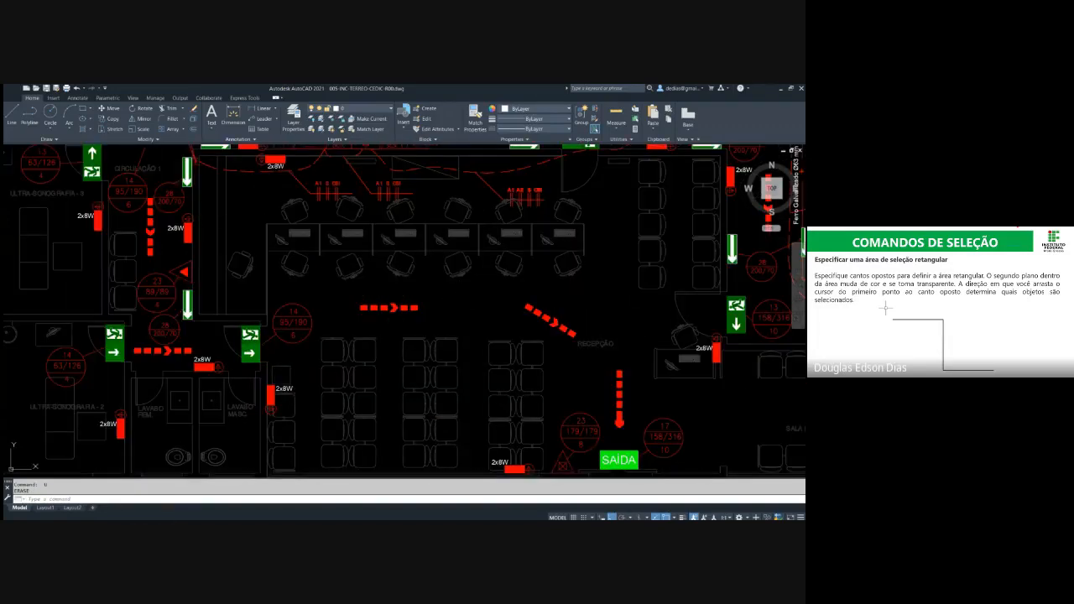
pyautogui.click(635, 110)
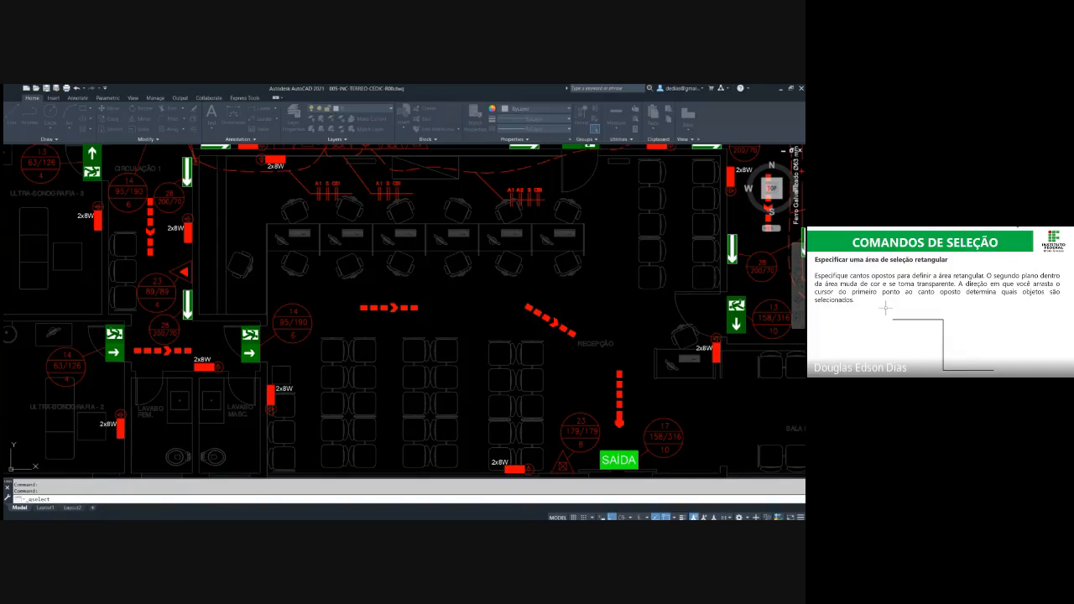
pyautogui.click(259, 302)
pyautogui.scroll(-6, 258, 303)
pyautogui.moveTo(695, 184); pyautogui.dragTo(574, 259, button='middle')
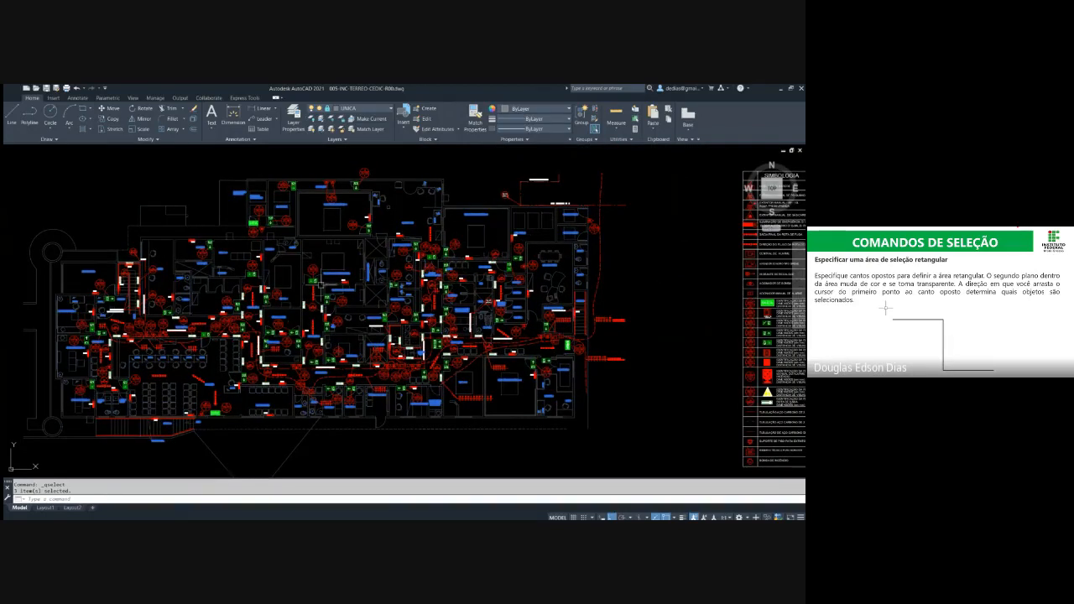
pyautogui.press('Escape')
pyautogui.press('Escape')
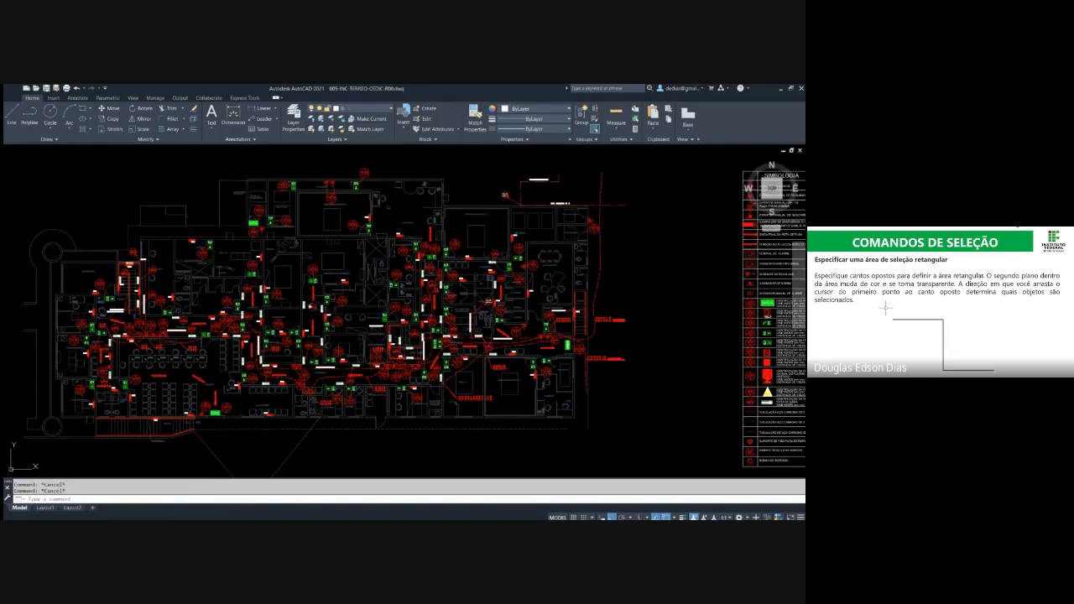
# Erase the fire-safety objects on the INCÊNDIO layer using Quick Select, and undo the erase
pyautogui.click(635, 108)
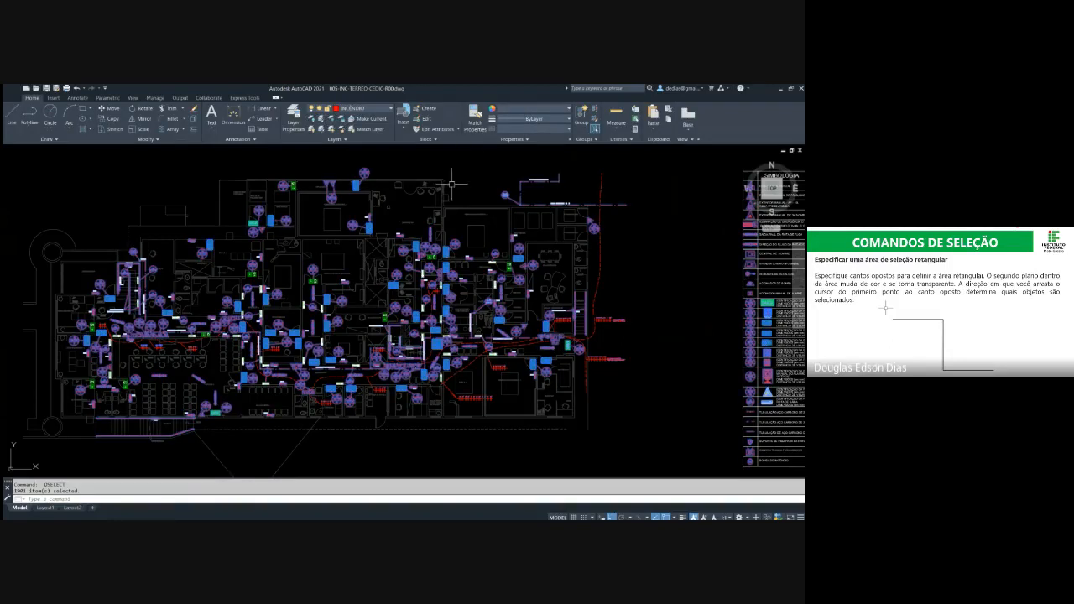
pyautogui.moveTo(768, 284); pyautogui.dragTo(489, 241, button='middle')
pyautogui.moveTo(554, 259); pyautogui.dragTo(666, 289, button='middle')
pyautogui.moveTo(448, 290); pyautogui.dragTo(671, 296, button='middle')
pyautogui.press('Delete')
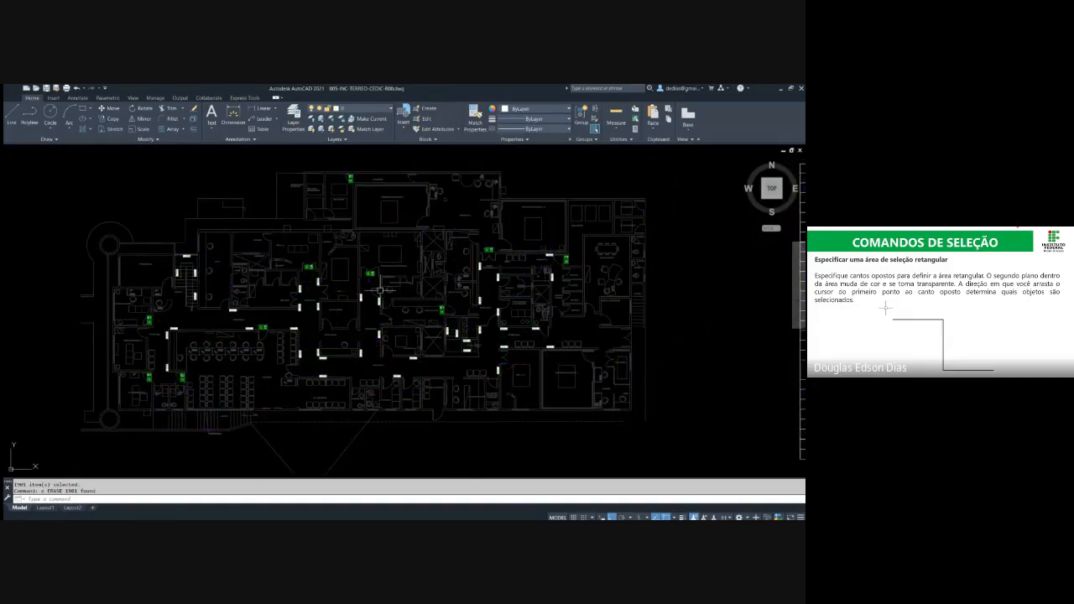
pyautogui.write('u')
pyautogui.press('Return')
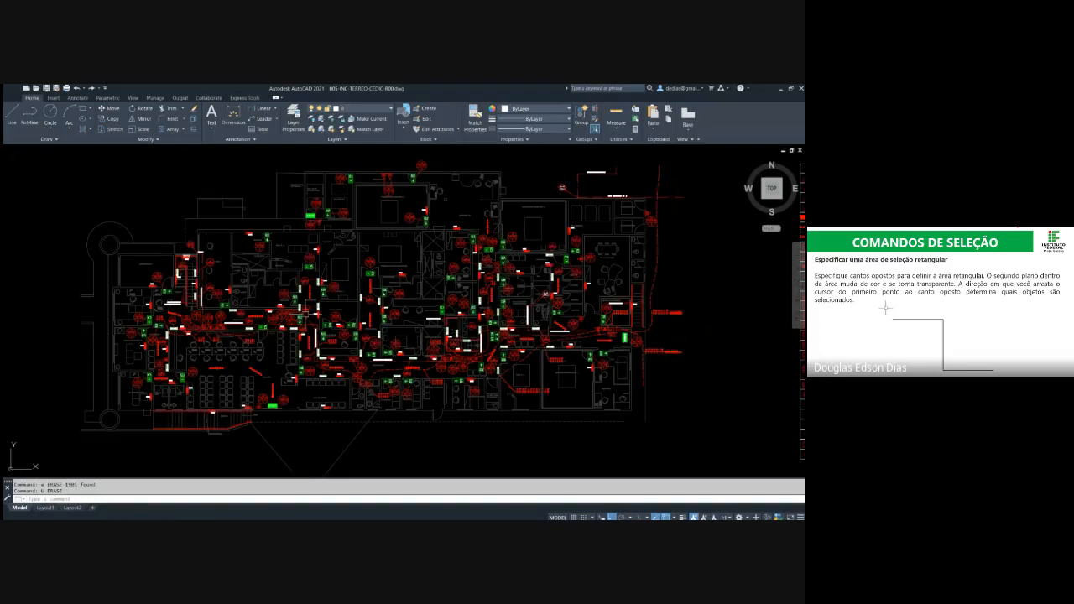
pyautogui.scroll(2, 306, 314)
pyautogui.scroll(3, 350, 307)
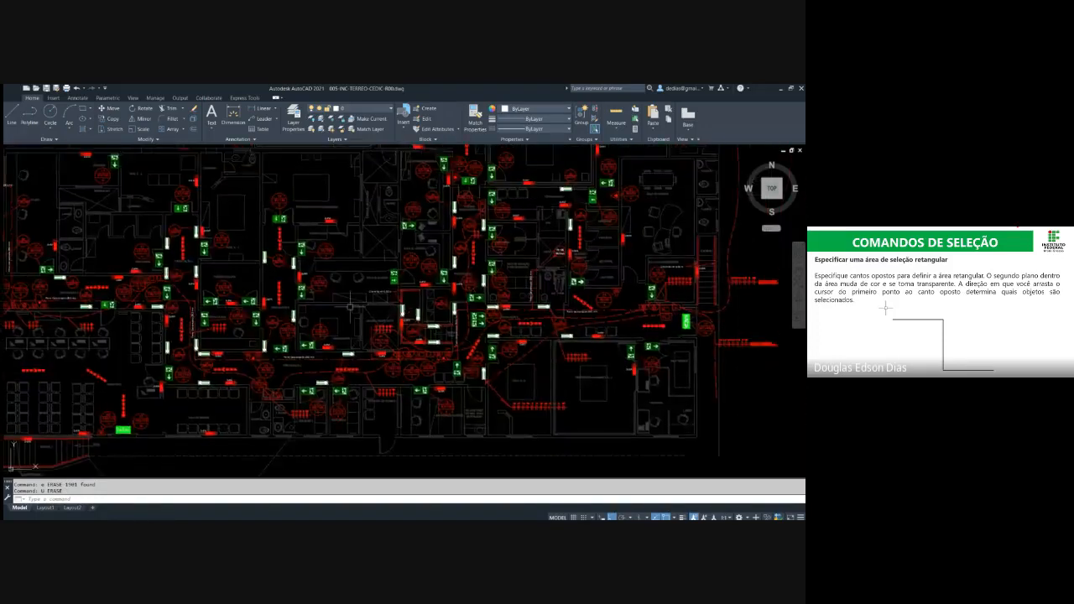
pyautogui.press('Escape')
pyautogui.press('Escape')
pyautogui.scroll(-4, 351, 308)
pyautogui.scroll(2, 290, 289)
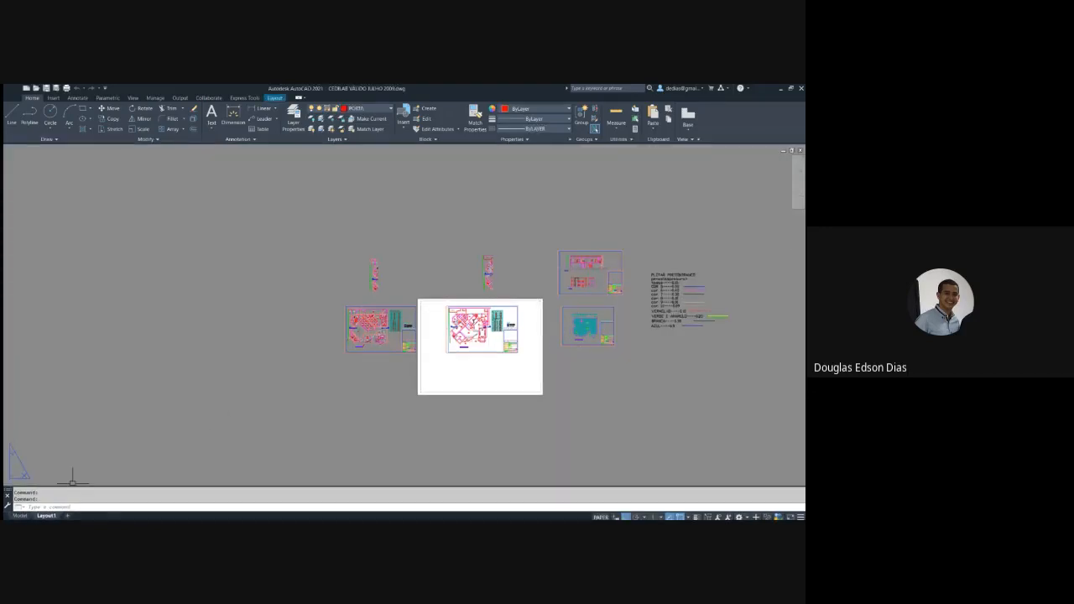
# Switch the second project drawing from its layout to model space and bring up the ground-floor plan
pyautogui.click(20, 515)
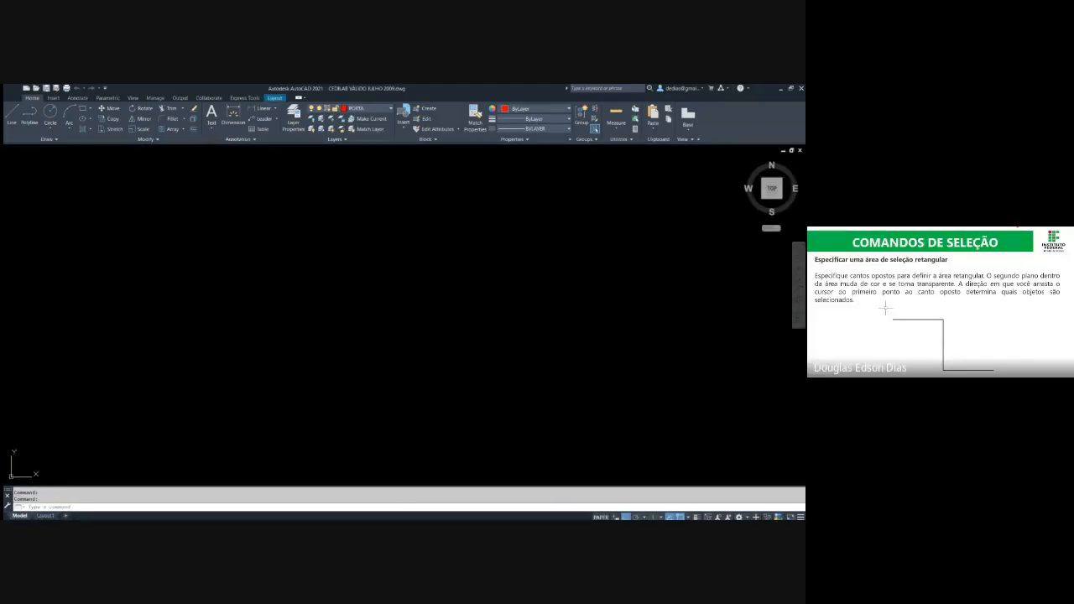
pyautogui.scroll(-2, 369, 303)
pyautogui.moveTo(435, 316); pyautogui.dragTo(460, 213, button='middle')
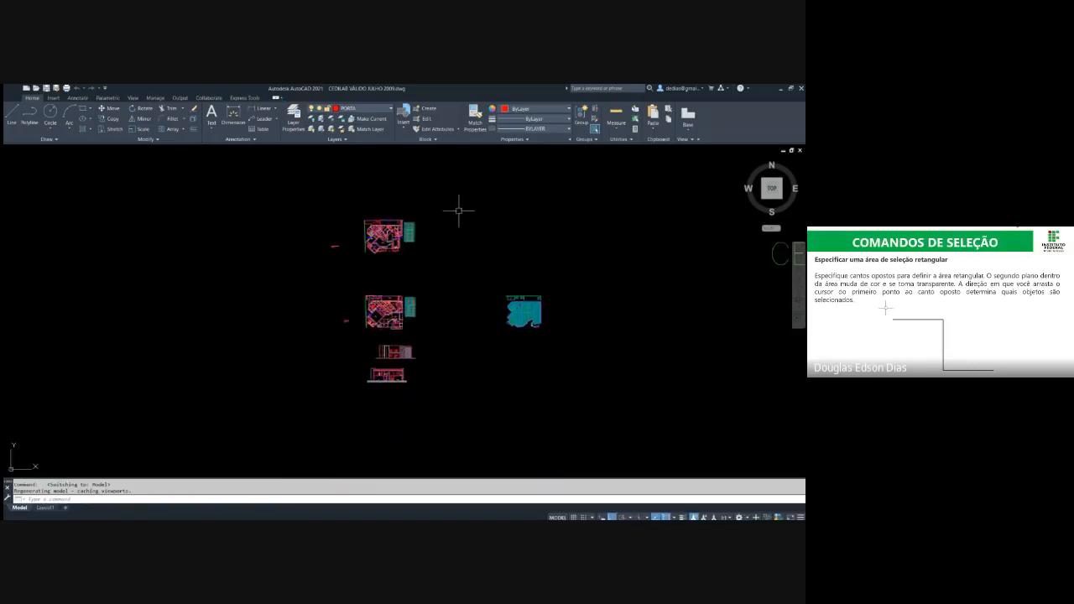
pyautogui.scroll(-6, 408, 291)
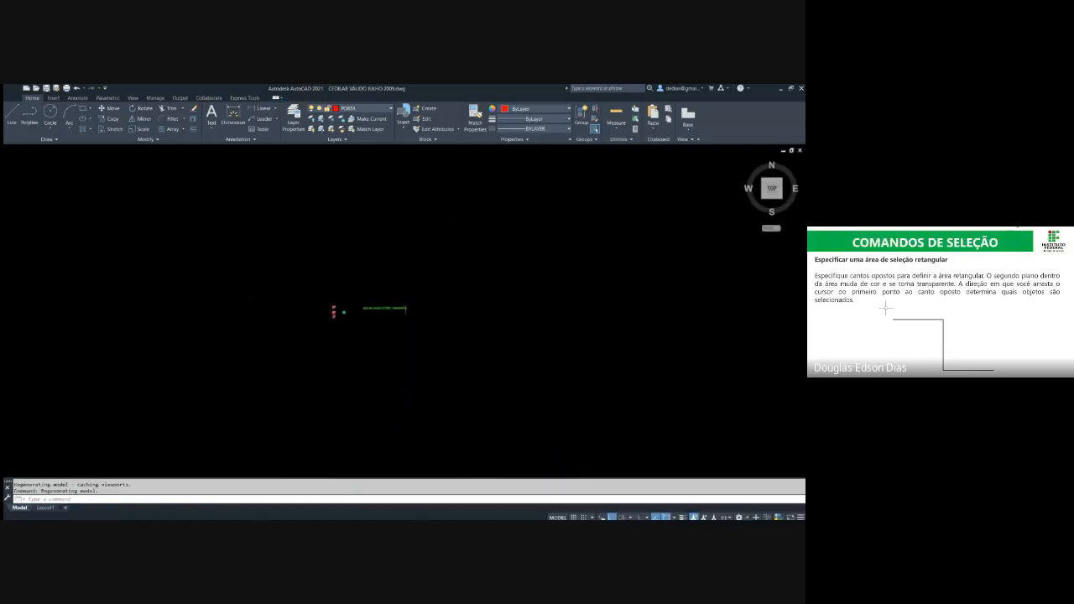
pyautogui.middleClick(406, 309)
pyautogui.middleClick(407, 309)
pyautogui.moveTo(244, 314); pyautogui.dragTo(415, 309, button='middle')
pyautogui.scroll(5, 228, 308)
pyautogui.scroll(5, 191, 309)
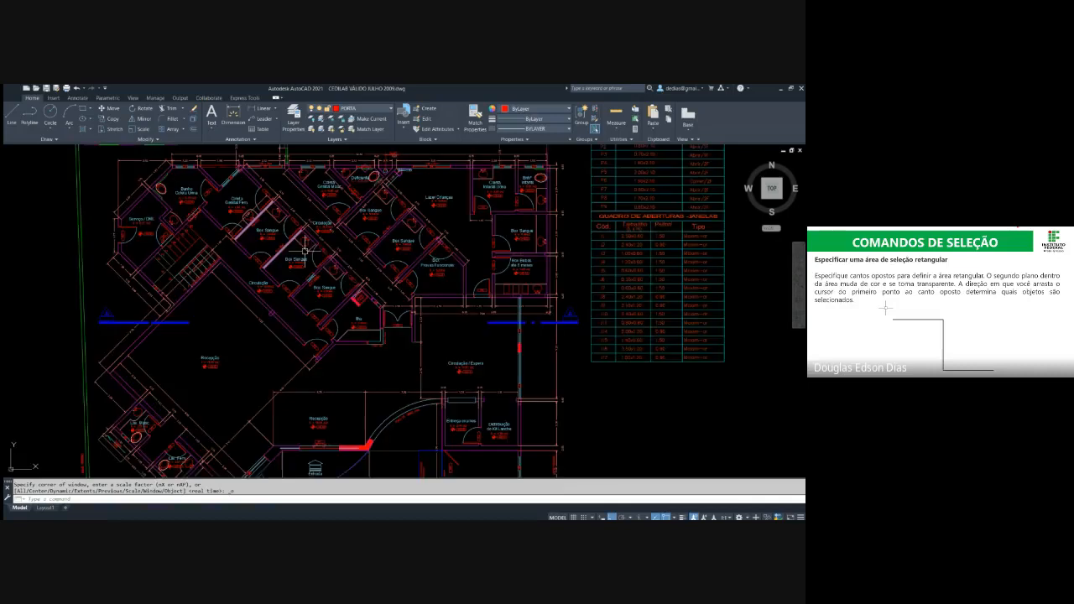
pyautogui.moveTo(344, 253); pyautogui.dragTo(351, 289, button='middle')
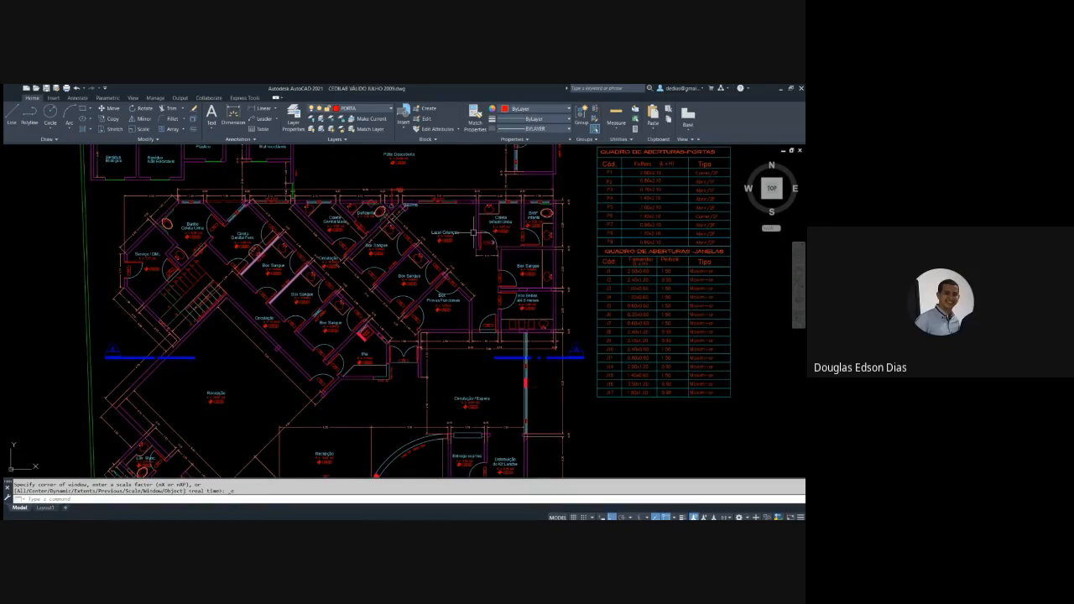
# Select the 2.00 and 0.10 dimensions beside Lazer Crianças with crossing windows, and clear the selection
pyautogui.scroll(4, 457, 234)
pyautogui.click(457, 263)
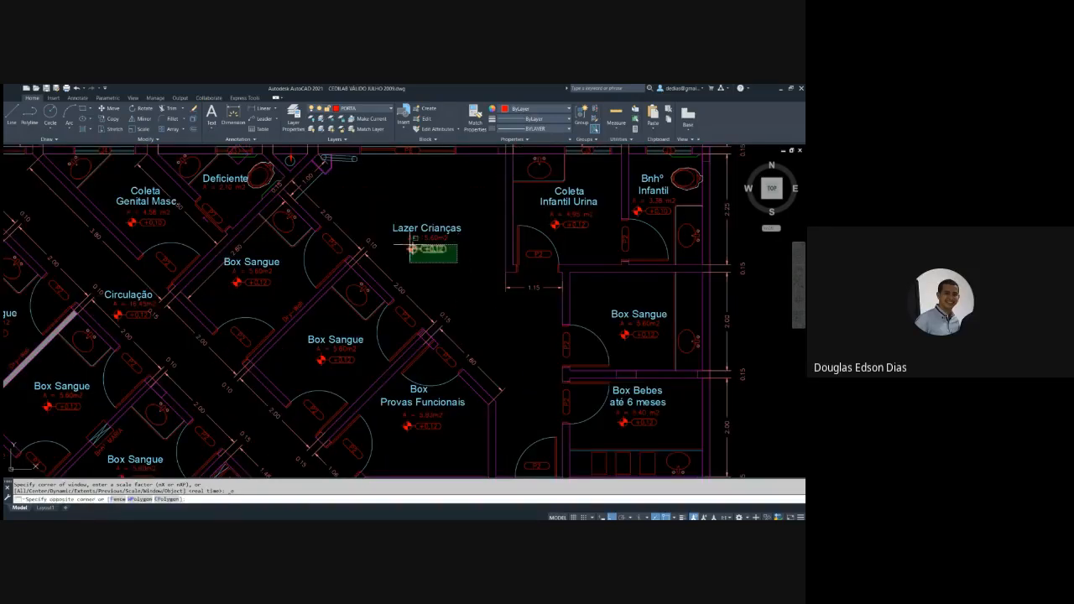
pyautogui.click(452, 265)
pyautogui.click(377, 230)
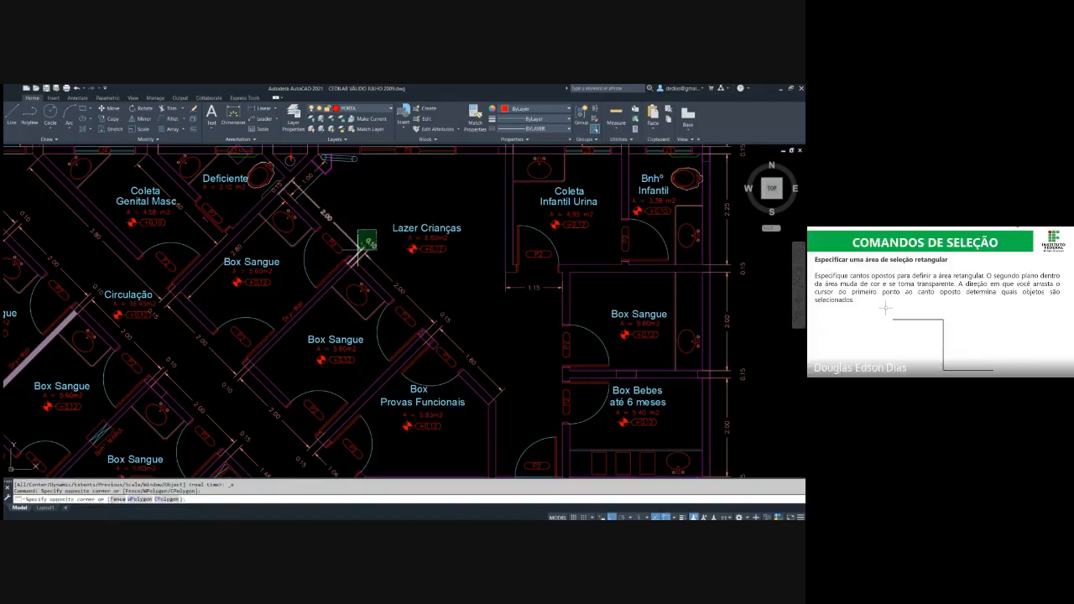
pyautogui.click(358, 248)
pyautogui.moveTo(337, 238); pyautogui.dragTo(429, 241, button='middle')
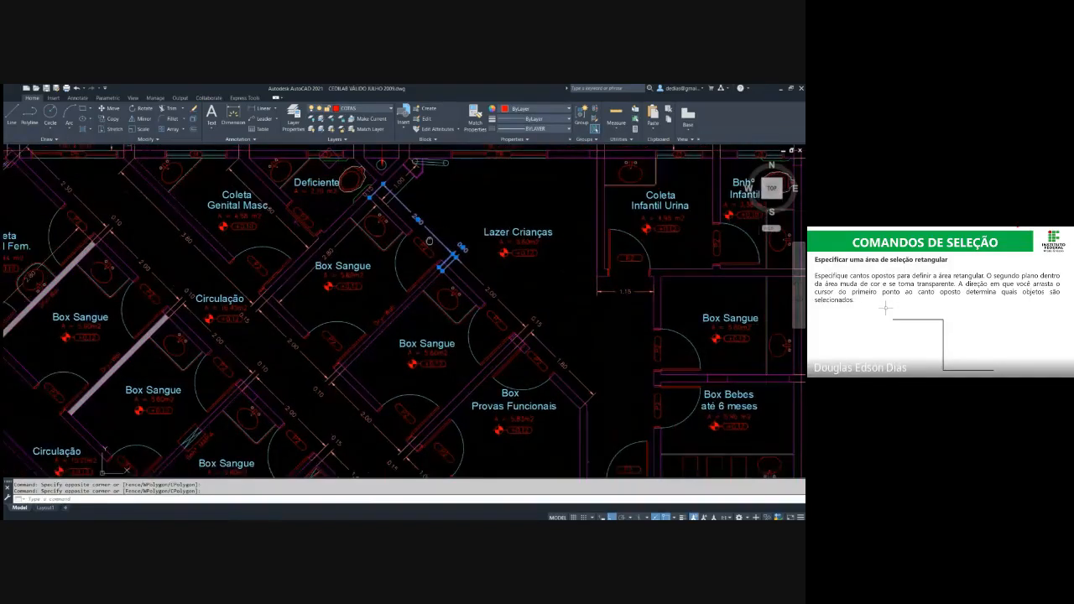
pyautogui.scroll(-3, 337, 317)
pyautogui.press('Escape')
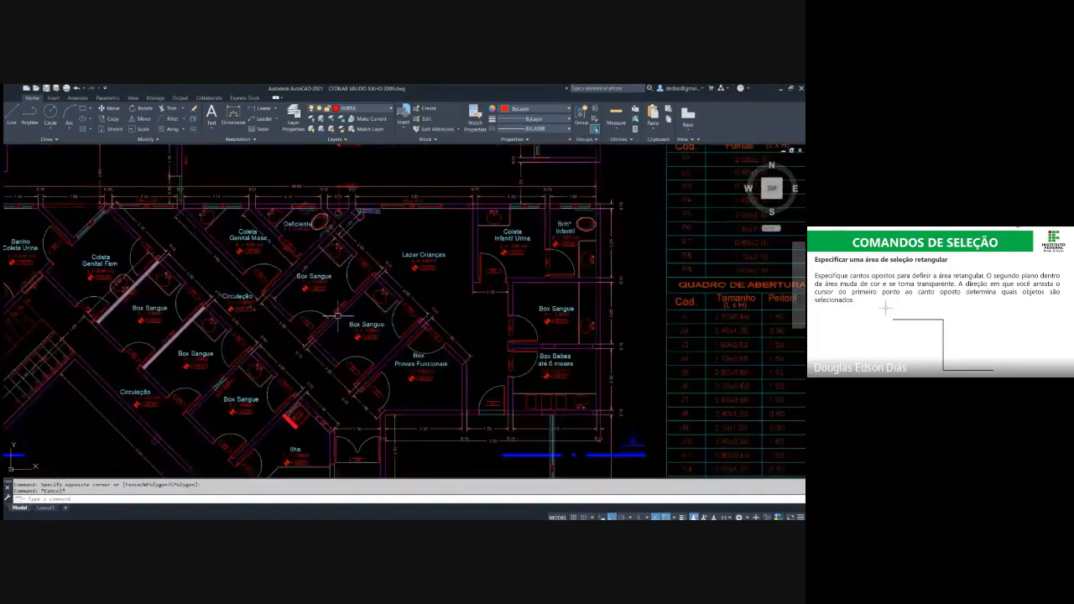
# Select the door tag of the Box Sangue above Box Bebes até 6 meses, and clear the selection
pyautogui.moveTo(674, 326); pyautogui.dragTo(549, 268, button='middle')
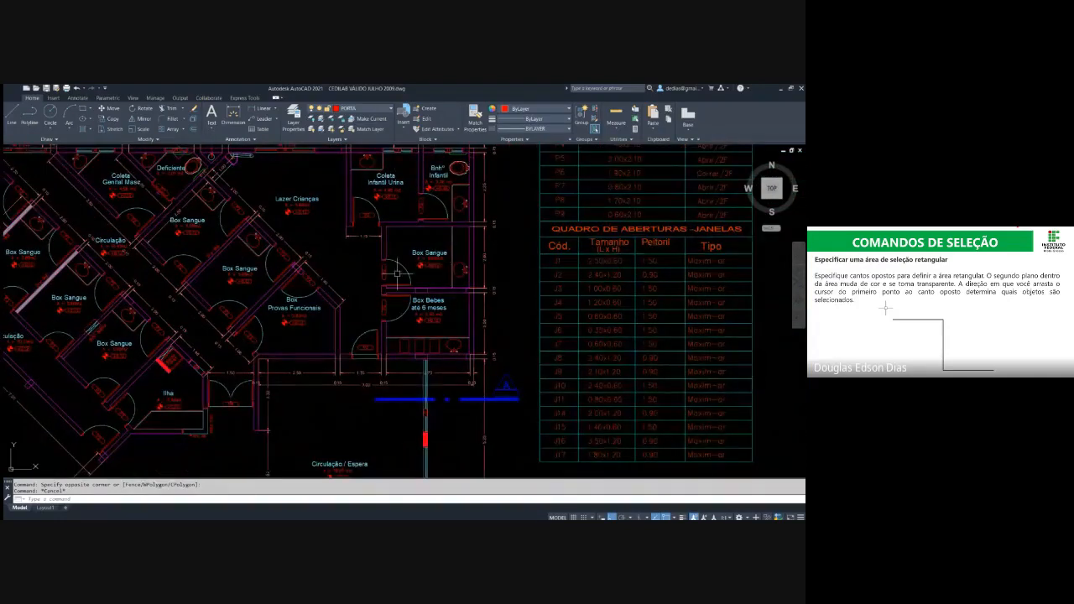
pyautogui.scroll(7, 396, 274)
pyautogui.click(388, 279)
pyautogui.click(249, 243)
pyautogui.scroll(-6, 343, 226)
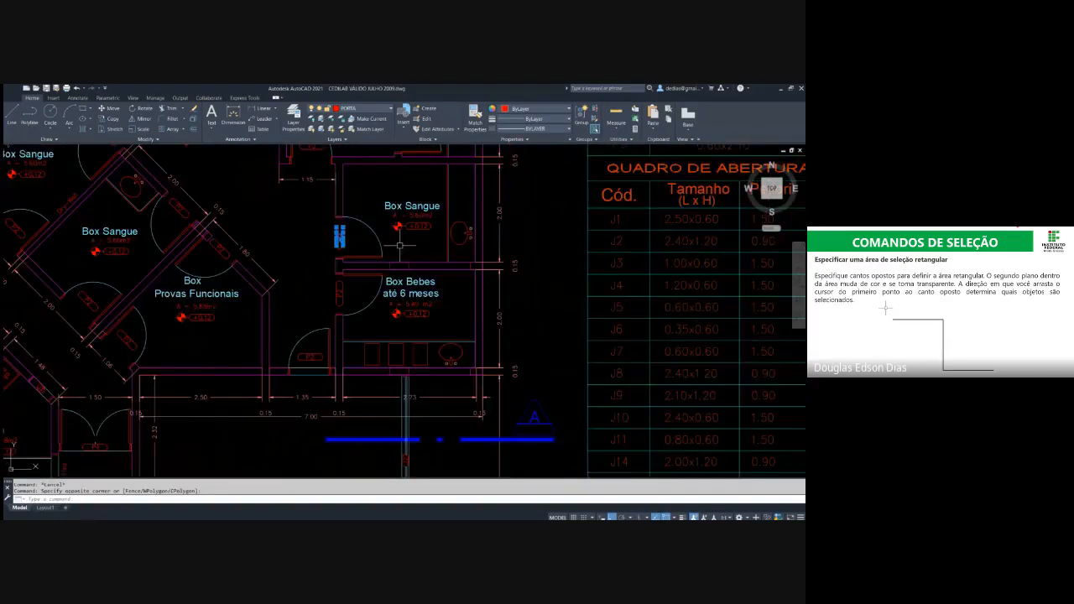
pyautogui.moveTo(453, 244); pyautogui.dragTo(520, 360, button='middle')
pyautogui.moveTo(434, 169); pyautogui.dragTo(473, 294, button='middle')
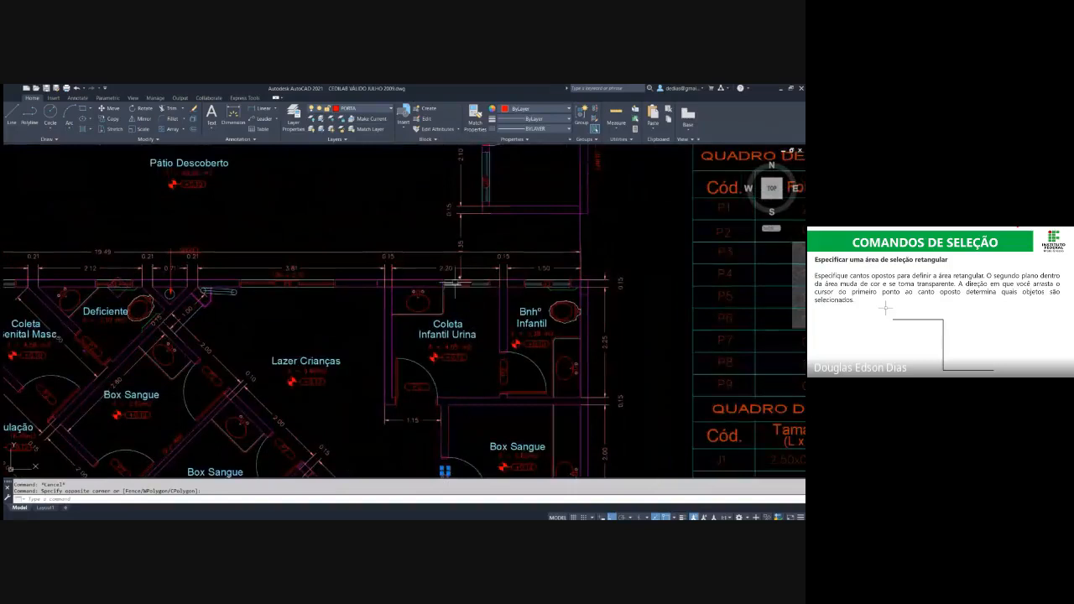
pyautogui.scroll(-6, 472, 253)
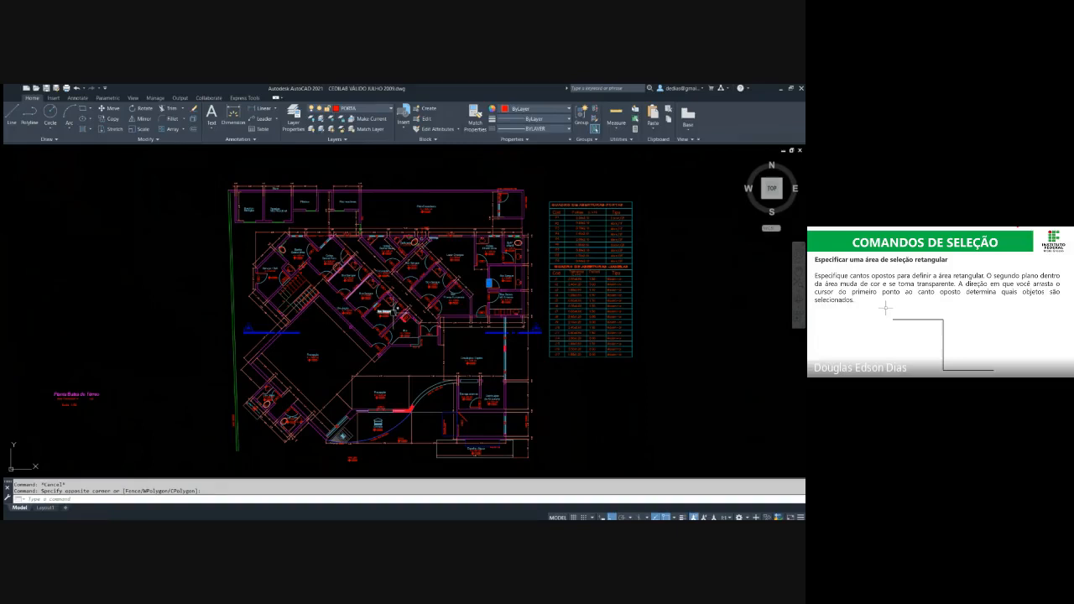
pyautogui.press('Escape')
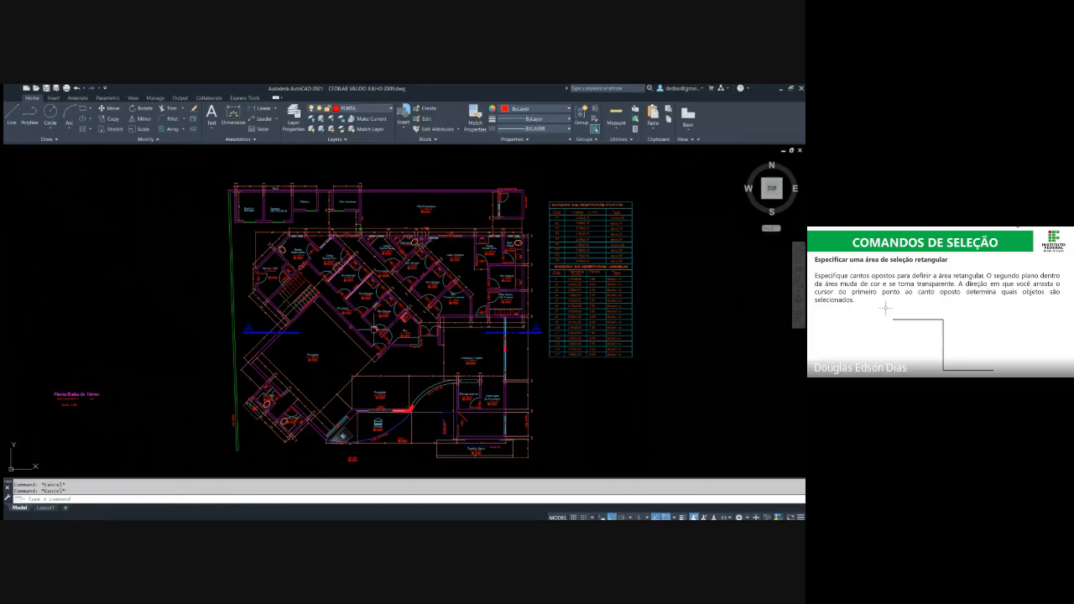
# Erase the dimensions across the floor plan using Quick Select
pyautogui.click(344, 341)
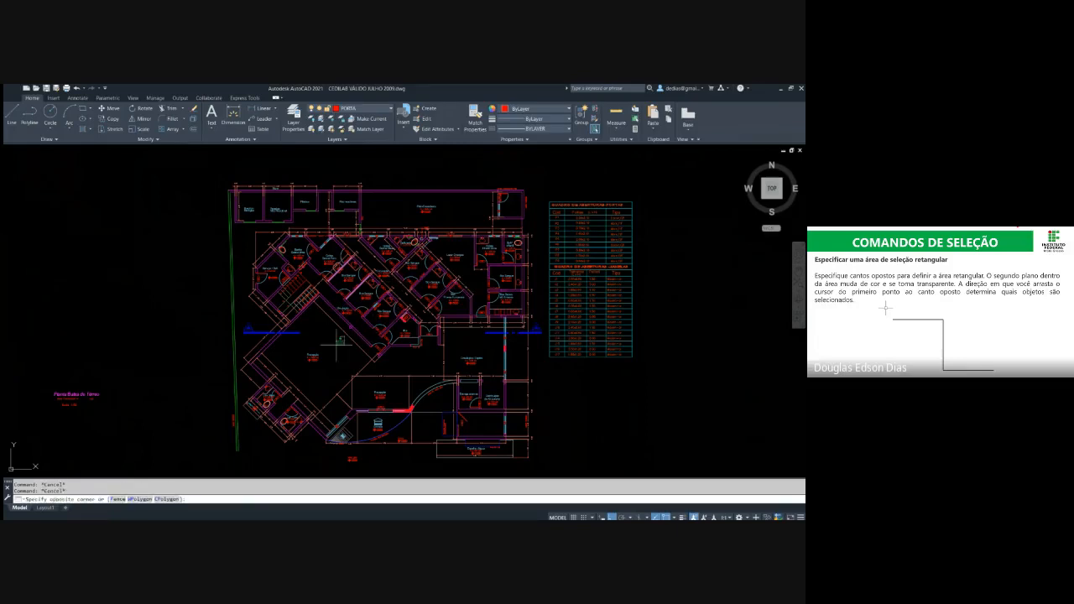
pyautogui.press('Escape')
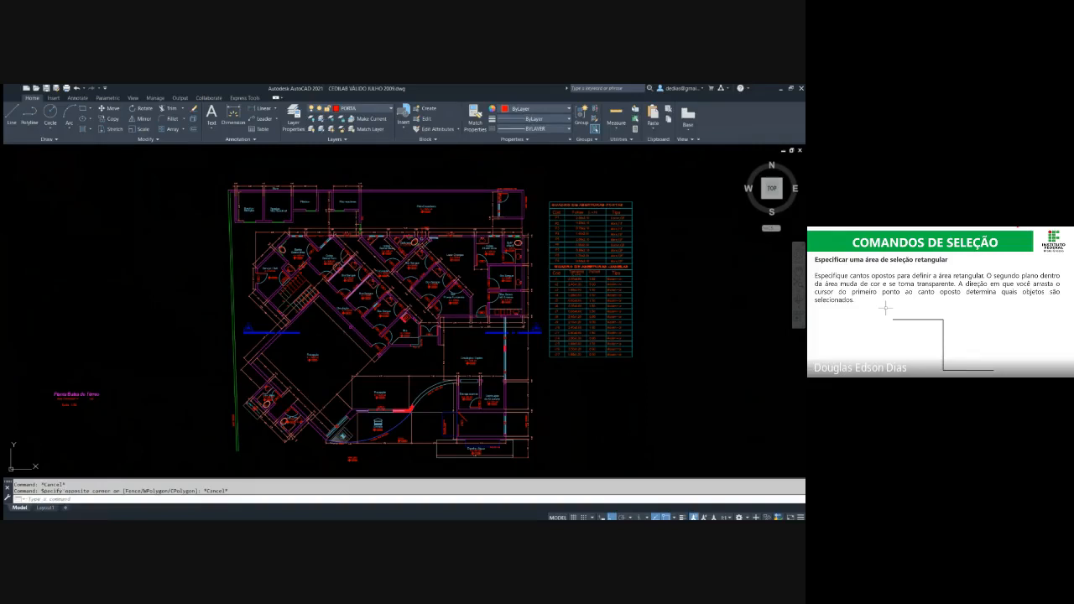
pyautogui.click(635, 109)
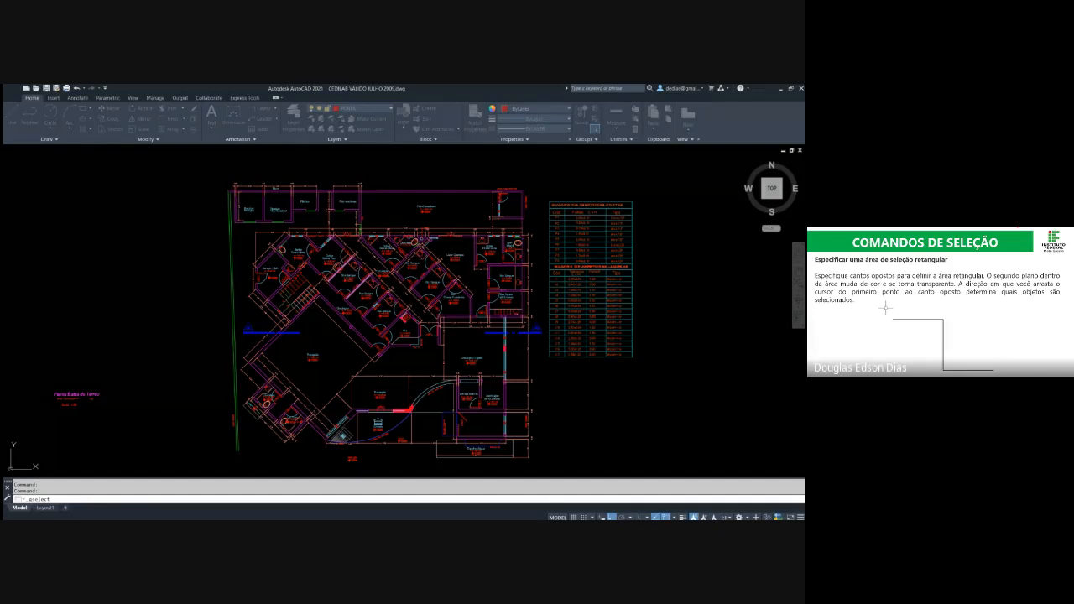
pyautogui.write('E')
pyautogui.press('Return')
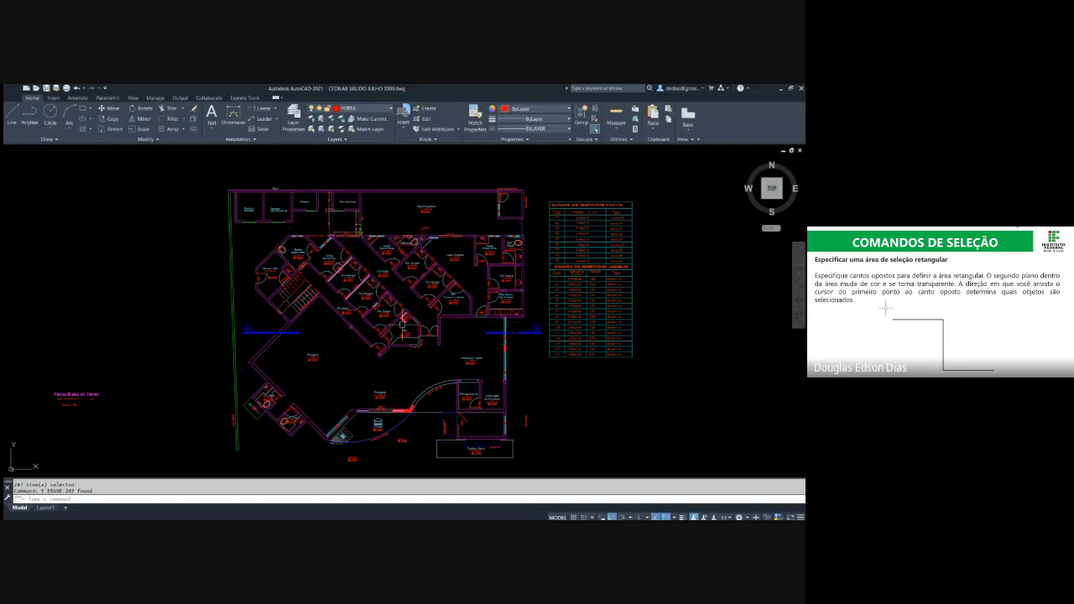
pyautogui.press('Escape')
pyautogui.press('Escape')
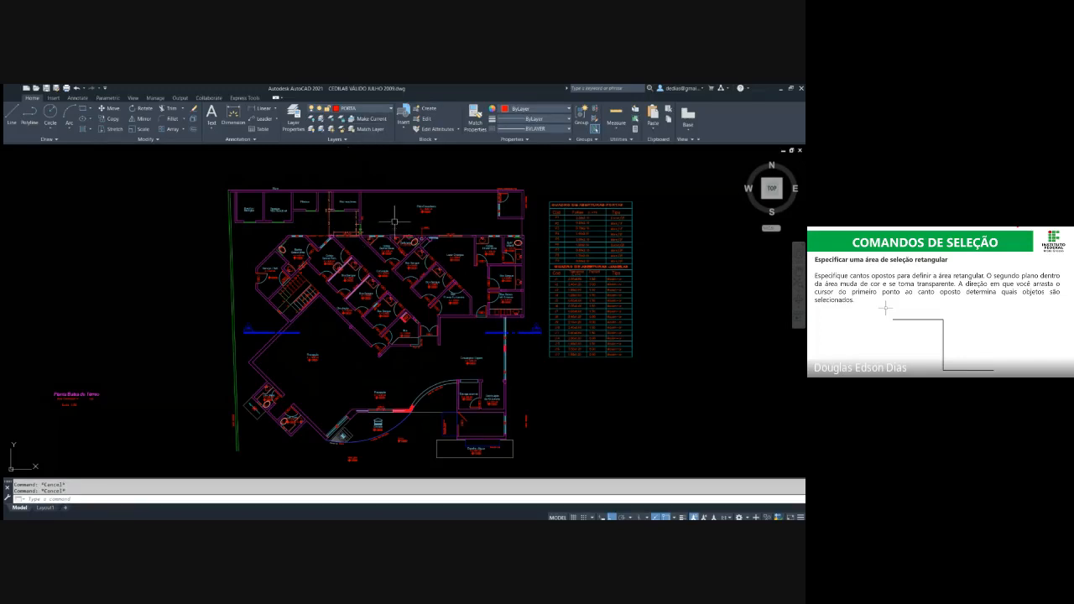
# Check the P3 door tag beside Box Sangue, and erase the door tags, area labels and level marks across the plan using Quick Select
pyautogui.moveTo(530, 283); pyautogui.dragTo(514, 278, button='middle')
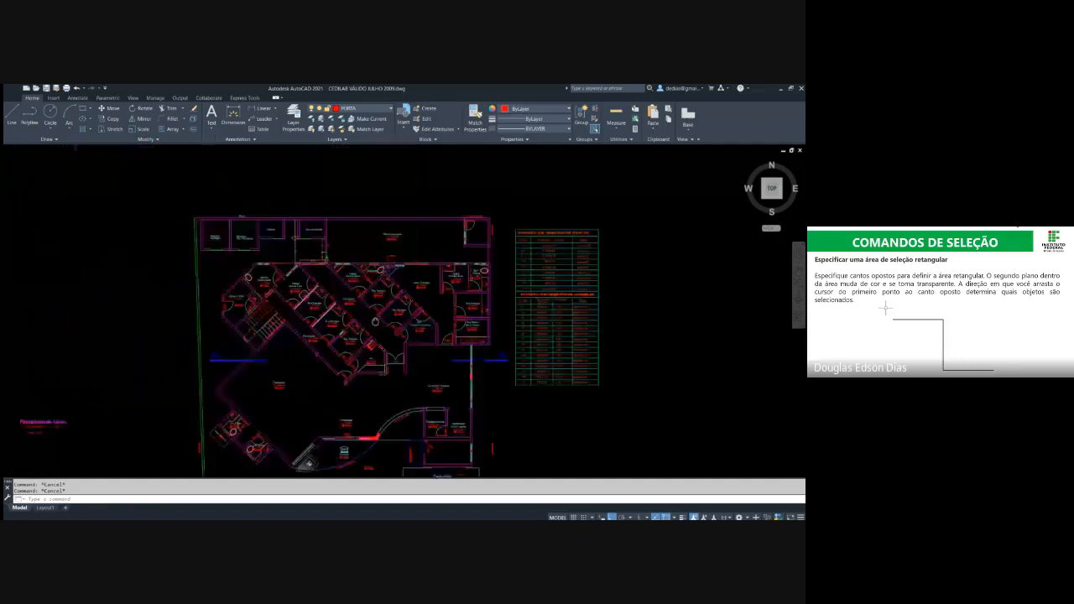
pyautogui.scroll(8, 328, 379)
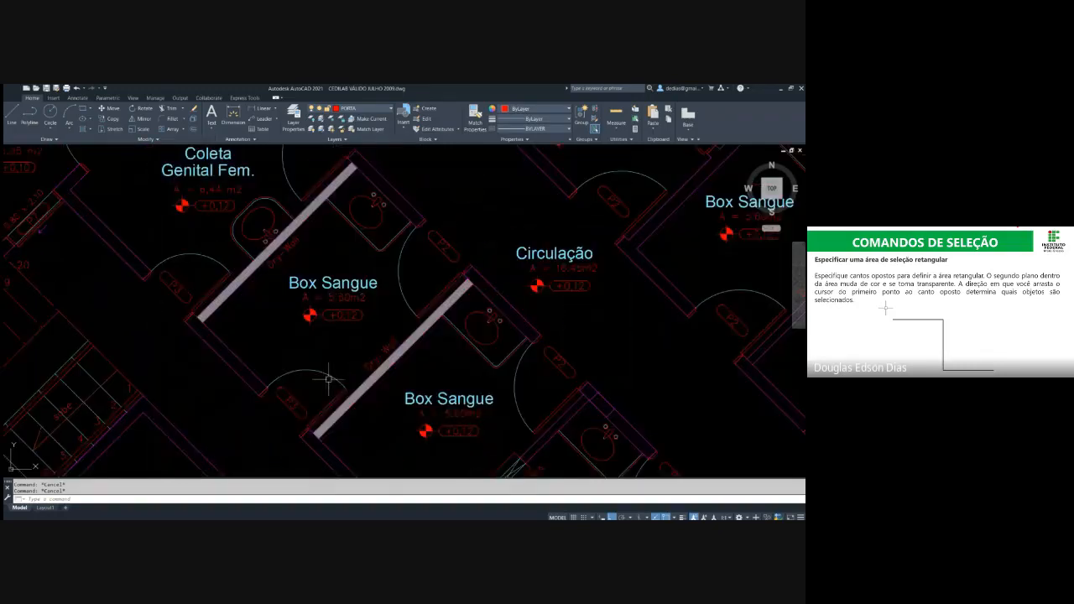
pyautogui.click(299, 411)
pyautogui.click(285, 400)
pyautogui.press('Escape')
pyautogui.press('Escape')
pyautogui.click(636, 109)
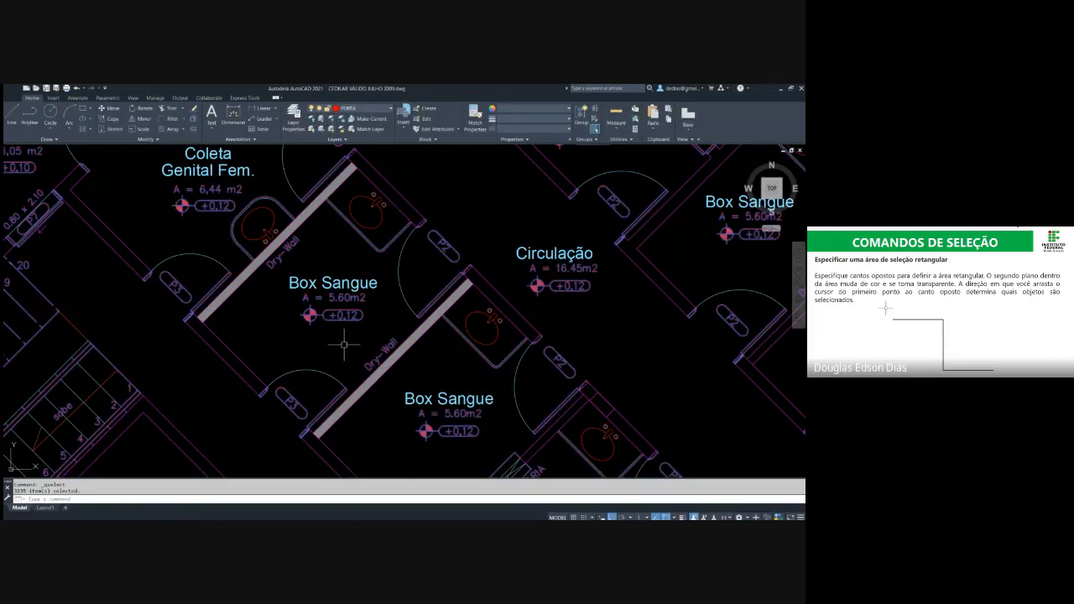
pyautogui.scroll(-5, 343, 344)
pyautogui.scroll(3, 279, 201)
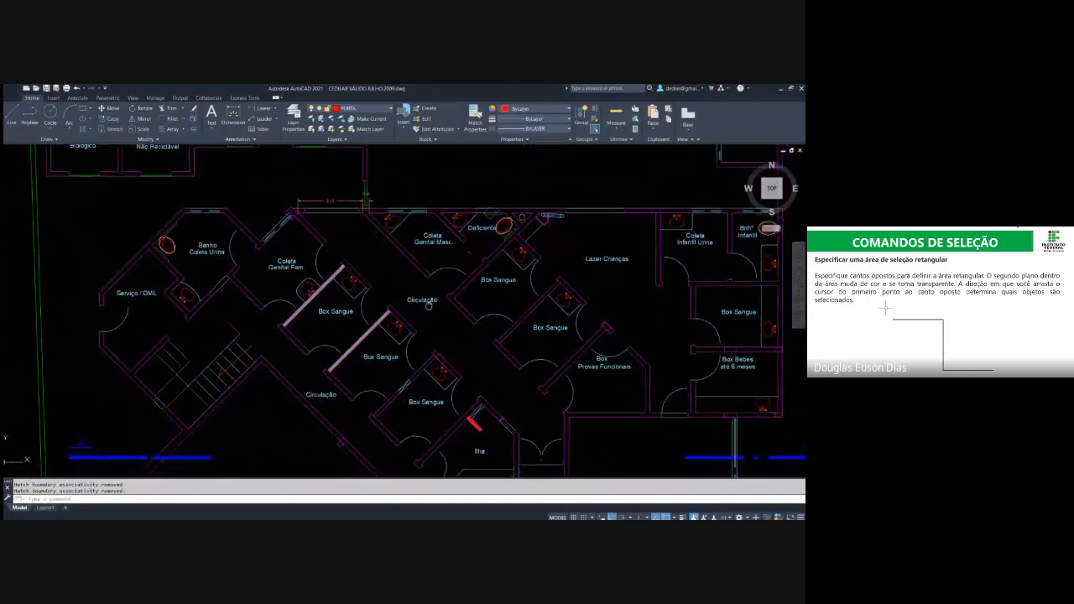
# Examine the simplified floor plan and which objects remain after the Quick Select erases
pyautogui.moveTo(280, 201); pyautogui.dragTo(337, 263, button='middle')
pyautogui.scroll(-2, 373, 263)
pyautogui.moveTo(406, 275)
pyautogui.mouseDown(button='middle')
pyautogui.moveTo(434, 347)
pyautogui.moveTo(400, 242)
pyautogui.mouseUp(button='middle')
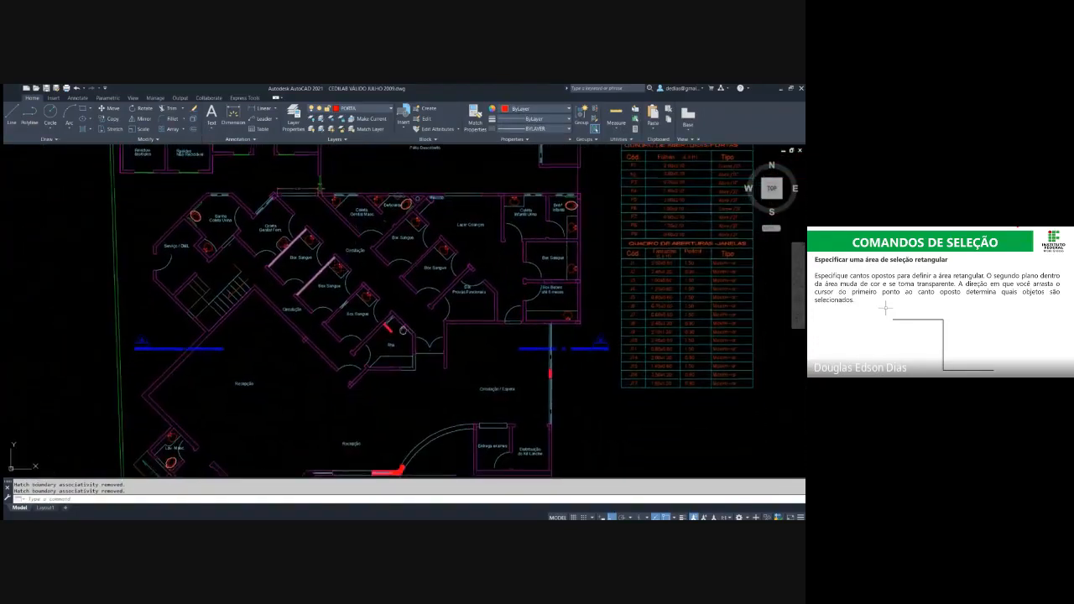
pyautogui.moveTo(387, 306); pyautogui.dragTo(372, 242, button='middle')
pyautogui.moveTo(283, 263); pyautogui.dragTo(353, 350, button='middle')
pyautogui.scroll(2, 336, 340)
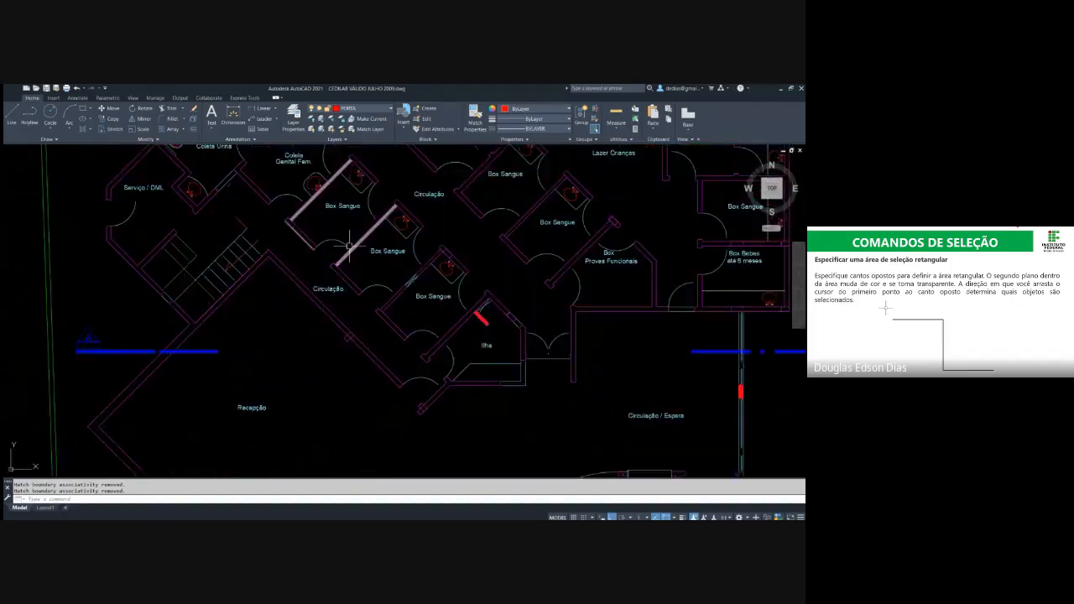
pyautogui.scroll(-4, 445, 284)
pyautogui.moveTo(493, 240); pyautogui.dragTo(434, 283, button='middle')
pyautogui.press('Escape')
pyautogui.press('Escape')
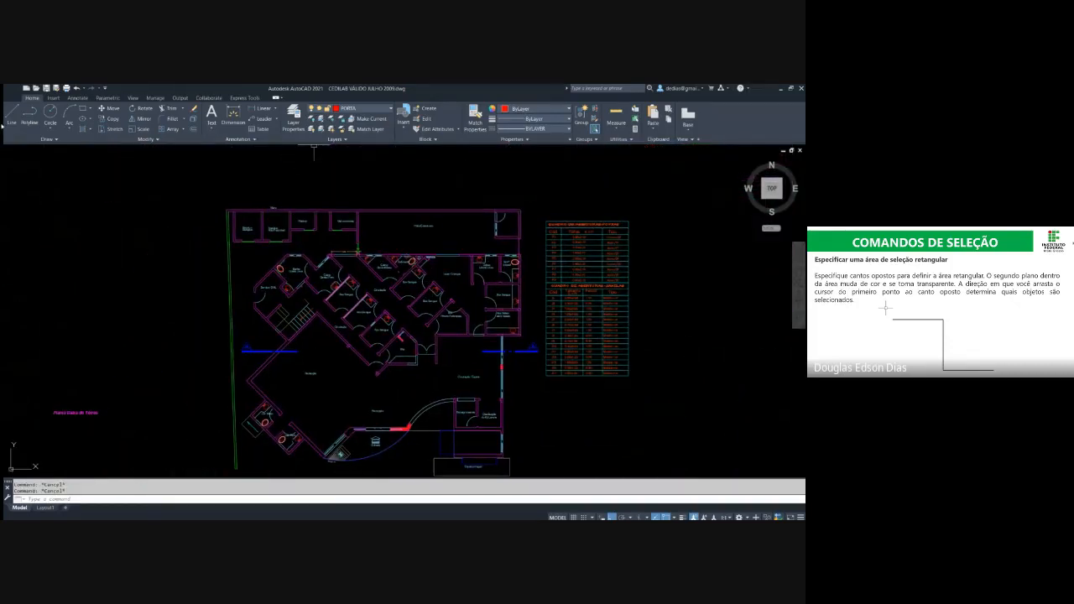
# Close both project drawings to return to Drawing1, and erase all of its lines with a crossing selection
pyautogui.hotkey('ctrl', 'F4')
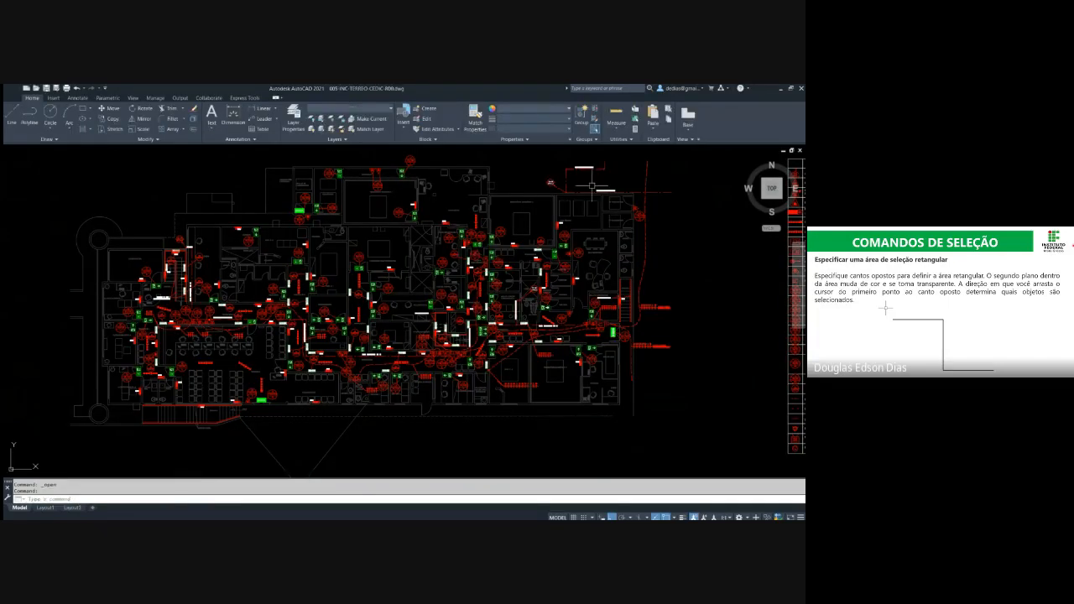
pyautogui.hotkey('ctrl', 'F4')
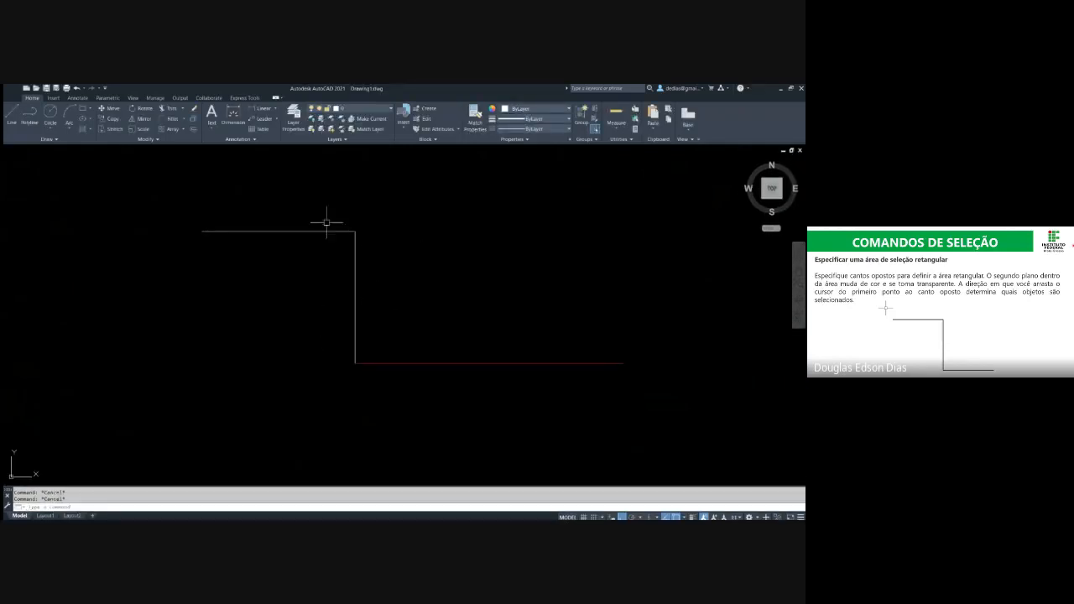
pyautogui.click(400, 212)
pyautogui.click(265, 401)
pyautogui.press('Delete')
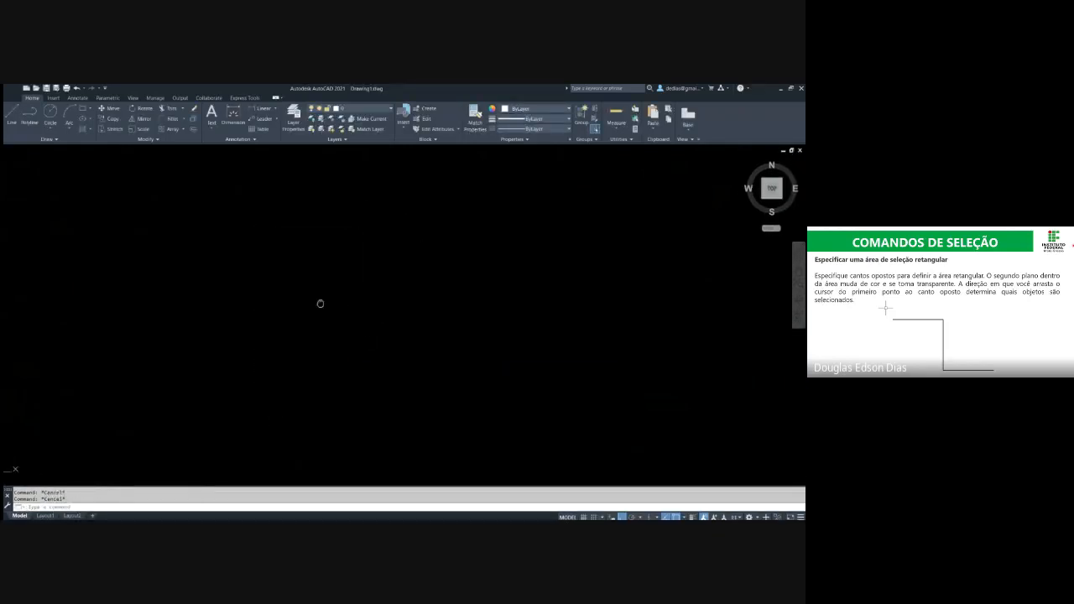
pyautogui.press('Escape')
pyautogui.hotkey('alt', 'Tab')
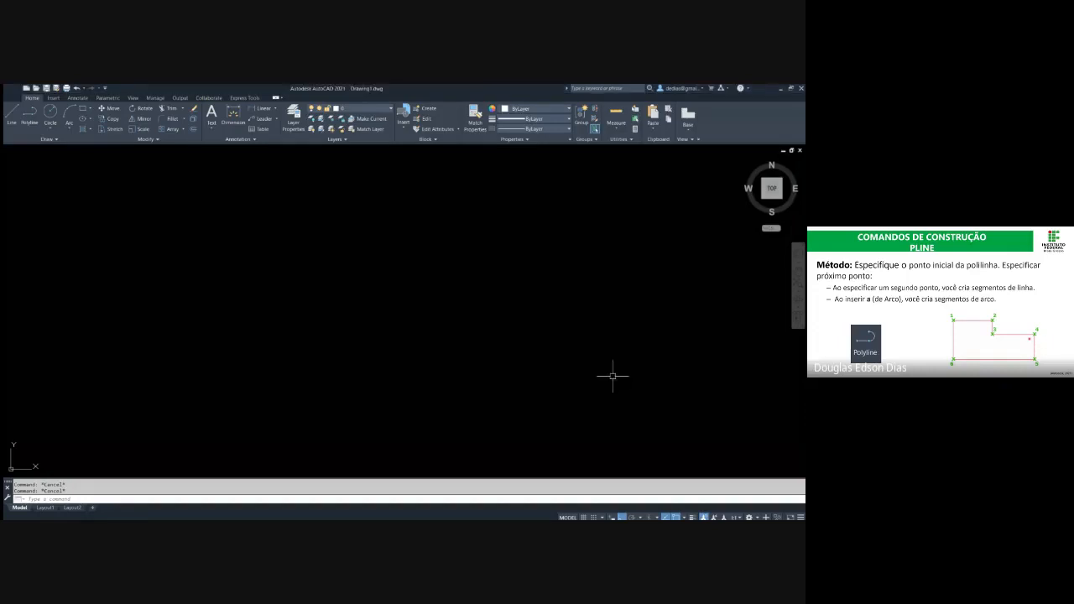
# Draw three connected lines forming a sideways open U with a shorter lower segment
pyautogui.write('L')
pyautogui.press('Return')
pyautogui.click(266, 245)
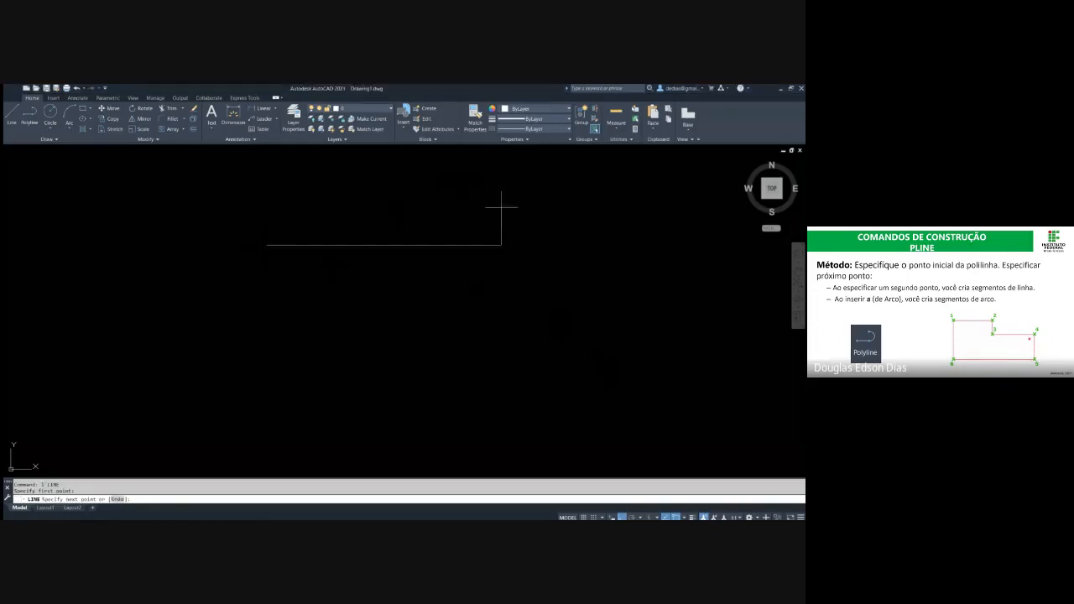
pyautogui.click(501, 245)
pyautogui.click(501, 339)
pyautogui.click(339, 346)
pyautogui.press('Escape')
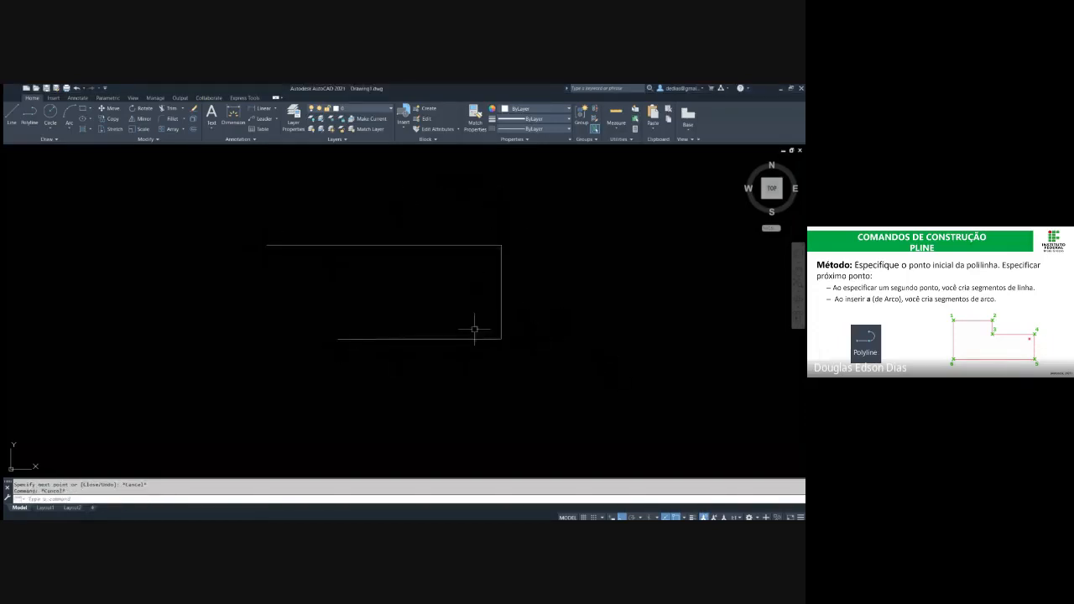
# Select the upper and right-hand lines with a crossing selection to check that they are separate objects, and clear the selection
pyautogui.click(463, 278)
pyautogui.click(444, 226)
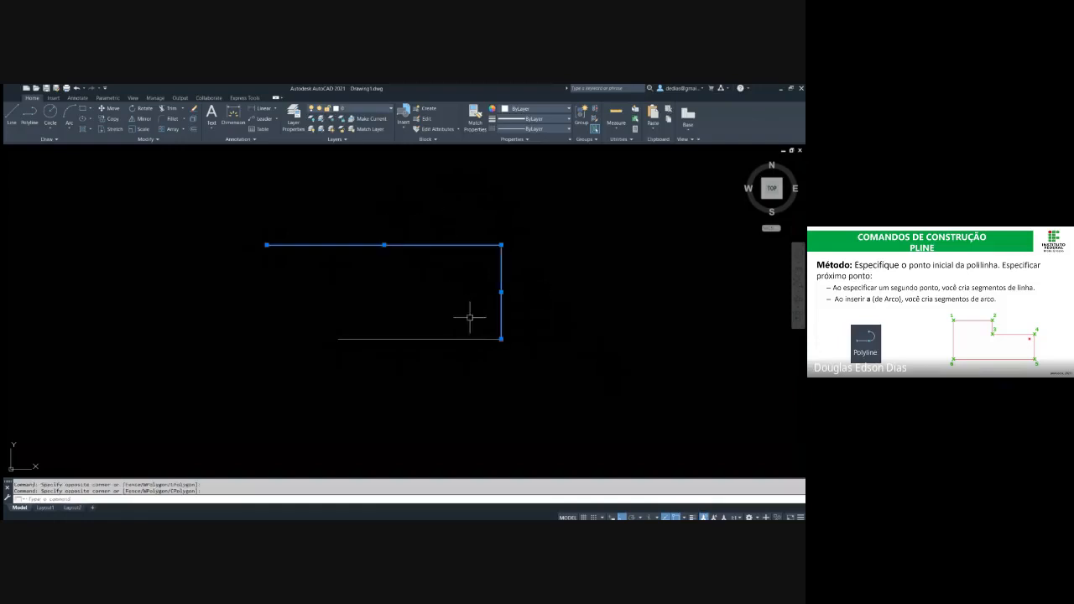
pyautogui.click(475, 364)
pyautogui.press('Escape')
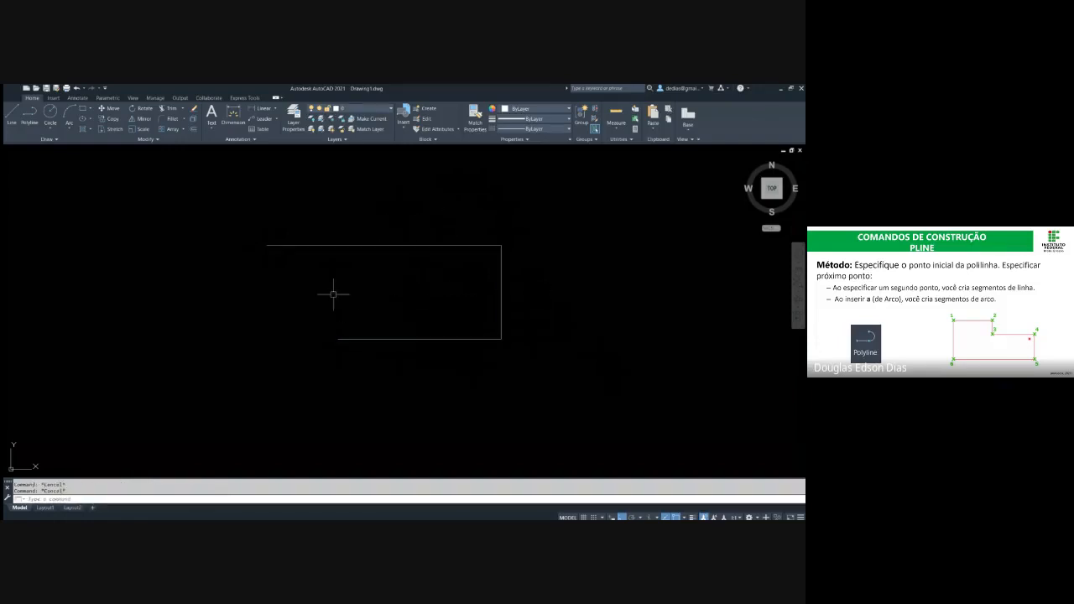
# Draw a three-segment polyline shaped as a sideways open U below the existing lines
pyautogui.click(30, 118)
pyautogui.moveTo(458, 315); pyautogui.dragTo(435, 229, button='middle')
pyautogui.click(263, 322)
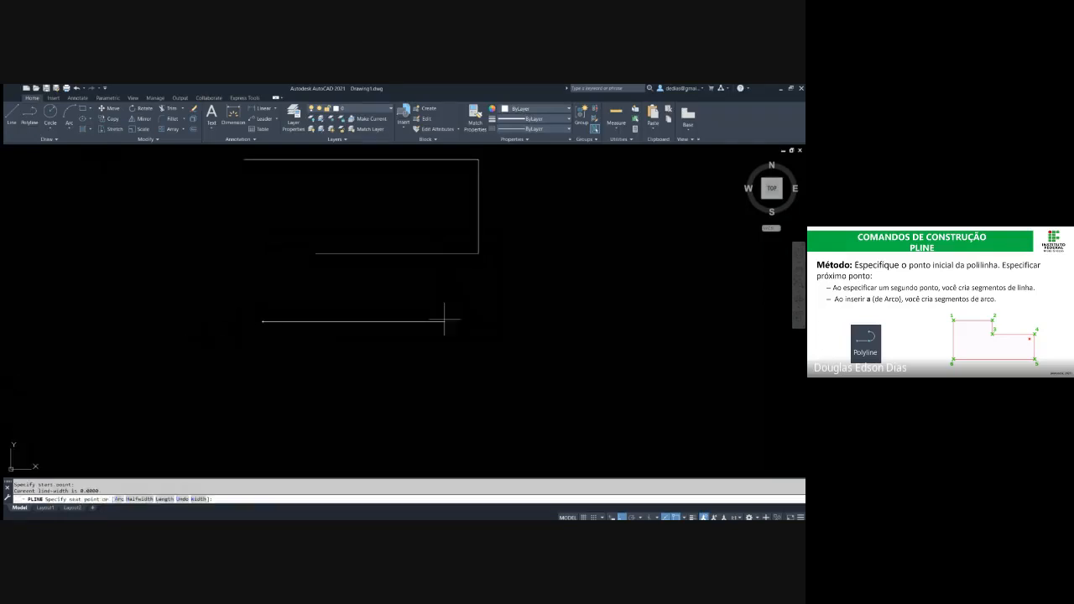
pyautogui.click(511, 319)
pyautogui.click(530, 415)
pyautogui.click(364, 404)
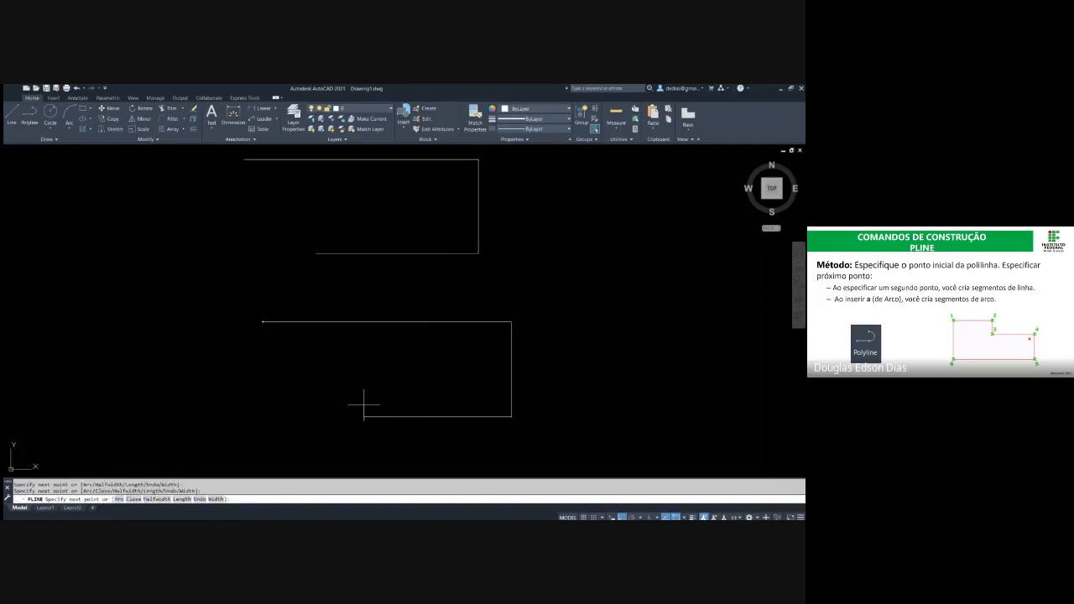
pyautogui.press('Escape')
# Check how the new polyline selects by crossing only part of it, and clear the selection
pyautogui.click(535, 398)
pyautogui.click(479, 366)
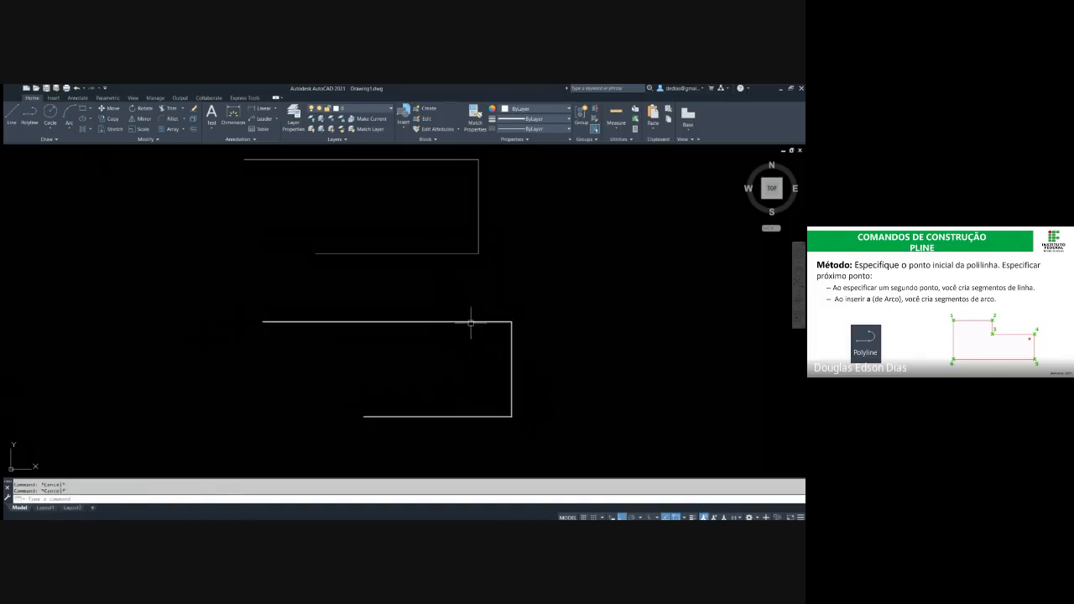
pyautogui.press('Escape')
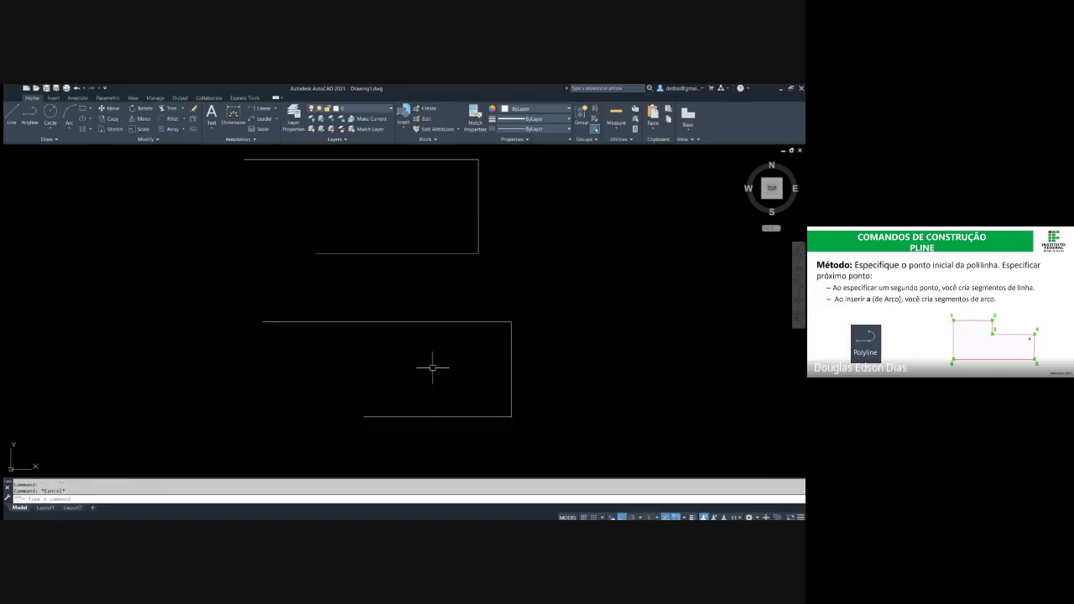
# Move the polyline horizontally to the right, selecting it with a crossing selection
pyautogui.write('m')
pyautogui.press('Return')
pyautogui.click(437, 370)
pyautogui.click(337, 278)
pyautogui.press('Return')
pyautogui.click(367, 300)
pyautogui.click(524, 300)
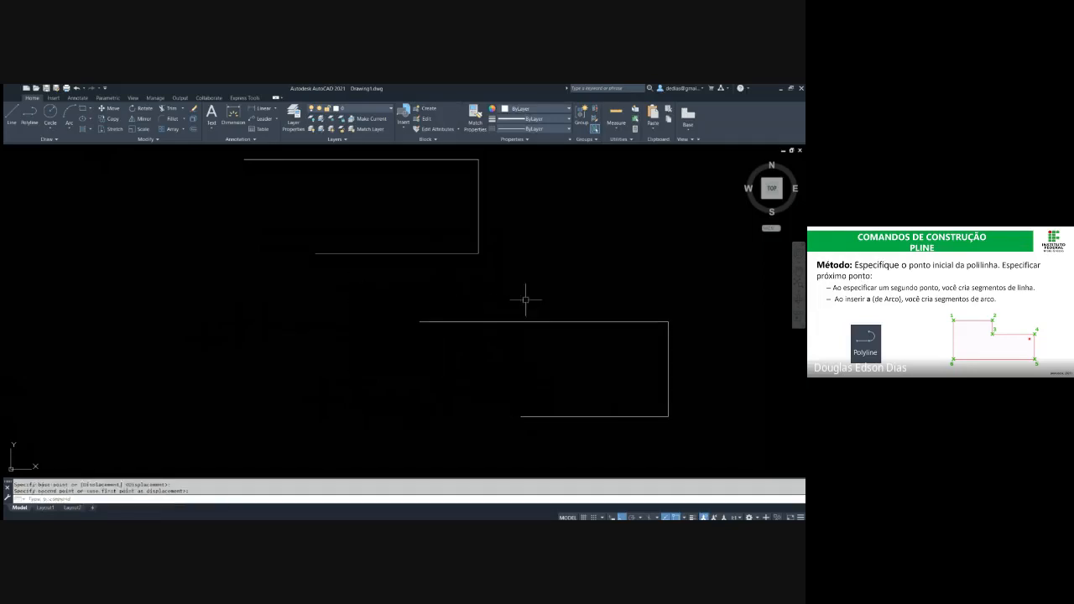
pyautogui.press('Escape')
pyautogui.press('Escape')
# Select all three separate lines of the upper U shape with a crossing selection and move them horizontally to the right
pyautogui.moveTo(549, 299); pyautogui.dragTo(393, 311, button='middle')
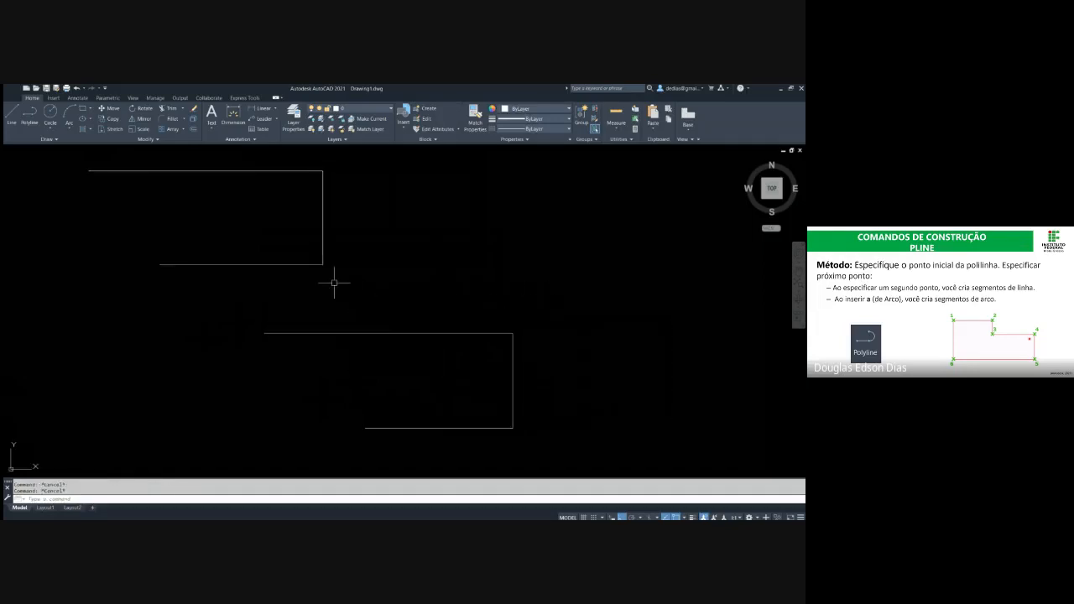
pyautogui.click(342, 229)
pyautogui.press('Escape')
pyautogui.press('Escape')
pyautogui.click(369, 277)
pyautogui.click(274, 158)
pyautogui.write('m')
pyautogui.press('Return')
pyautogui.click(240, 217)
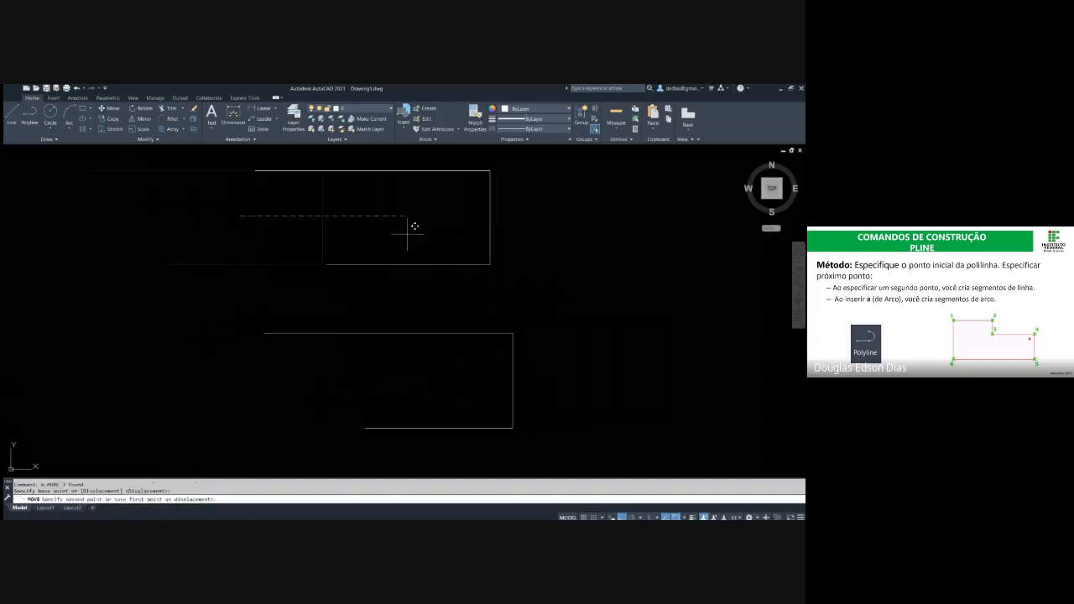
pyautogui.click(425, 251)
# Select the lower polyline and move it horizontally to the left
pyautogui.click(564, 388)
pyautogui.click(468, 373)
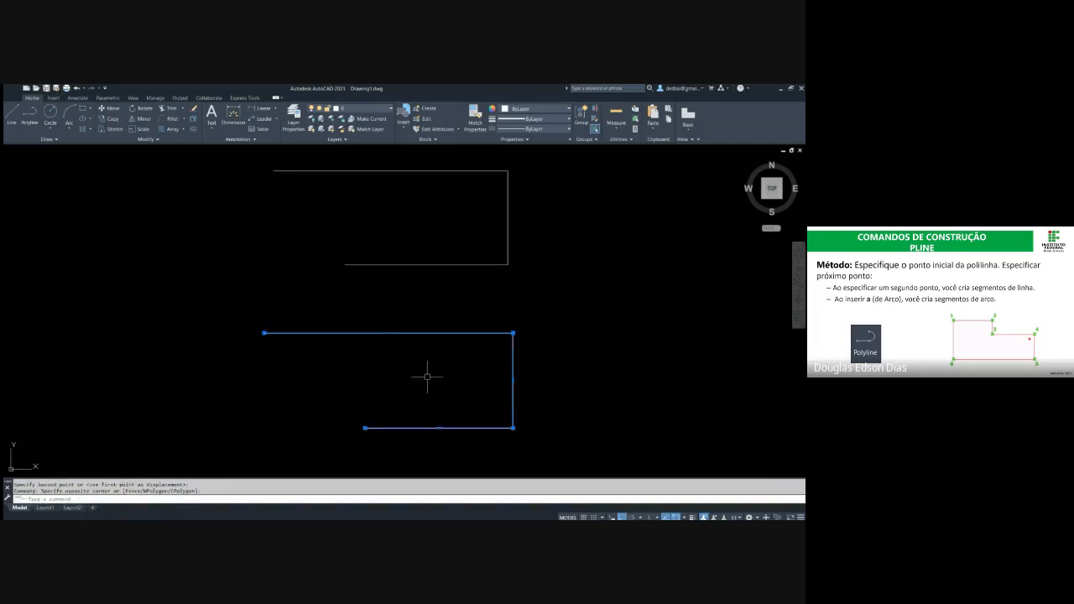
pyautogui.write('m')
pyautogui.press('Return')
pyautogui.click(420, 391)
pyautogui.click(348, 386)
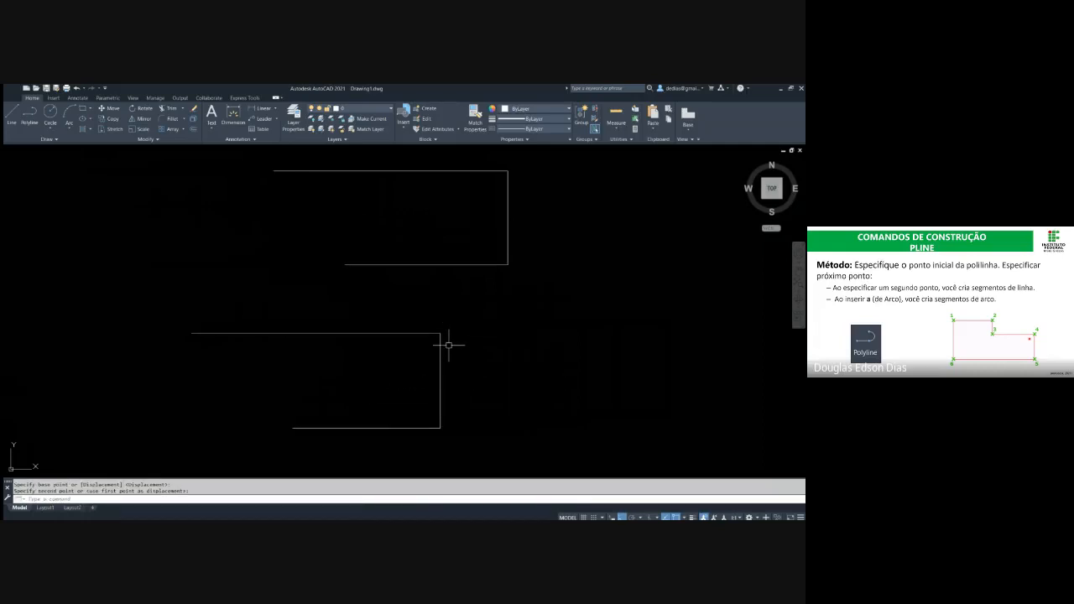
pyautogui.write('p')
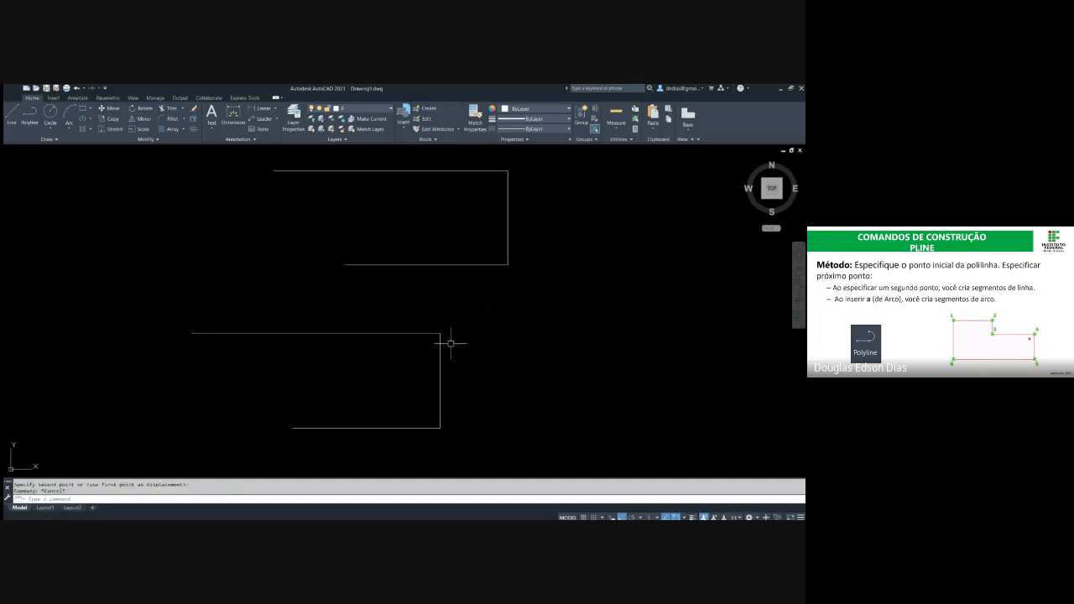
pyautogui.press('Return')
pyautogui.press('Escape')
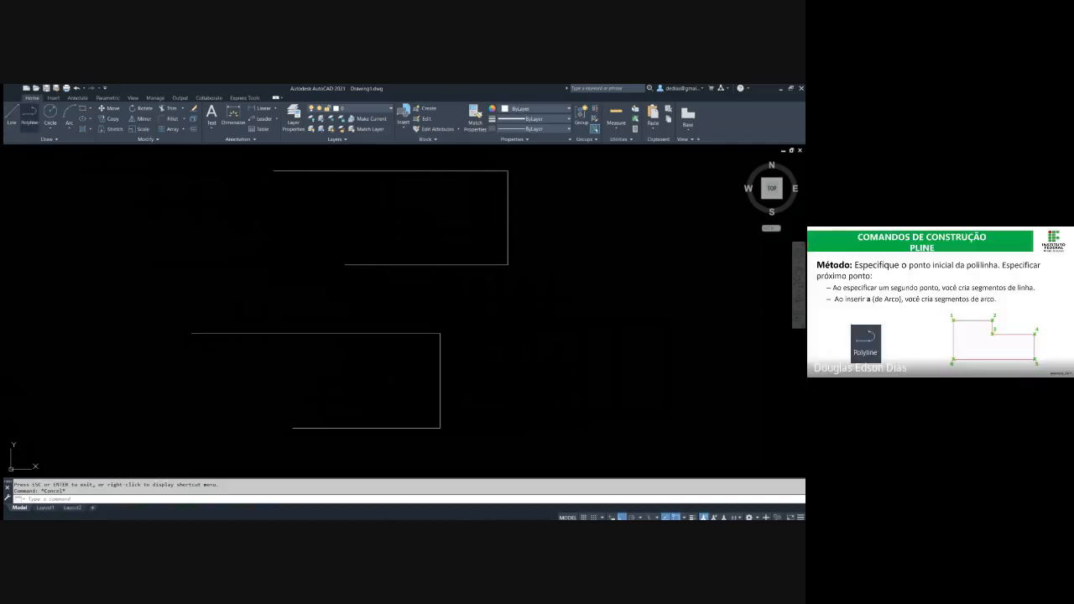
# Draw a second three-segment polyline shaped as a sideways open U to the right of the first polyline
pyautogui.click(29, 118)
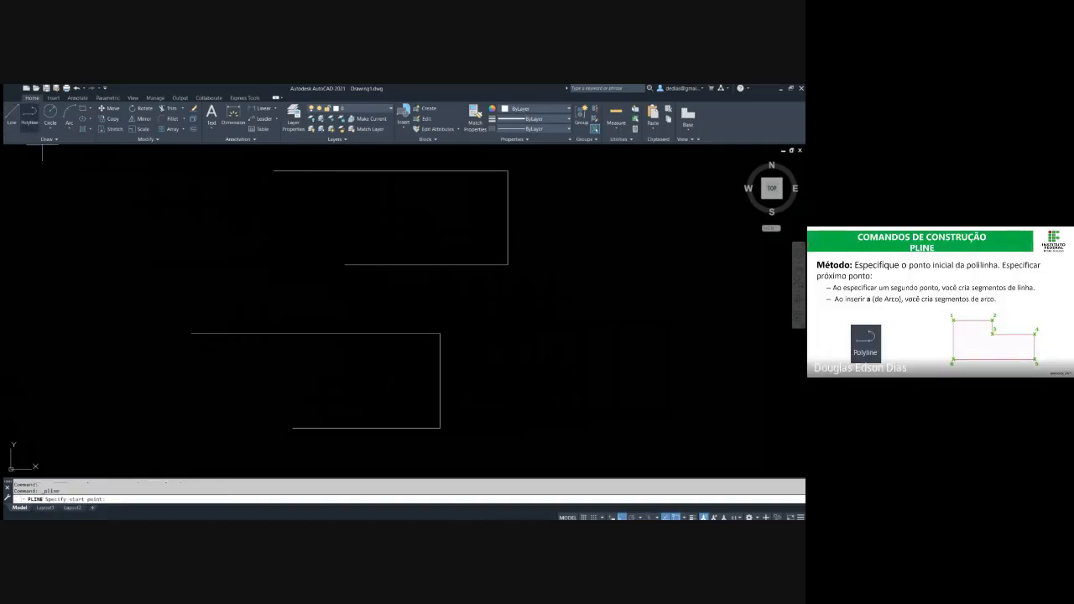
pyautogui.click(512, 313)
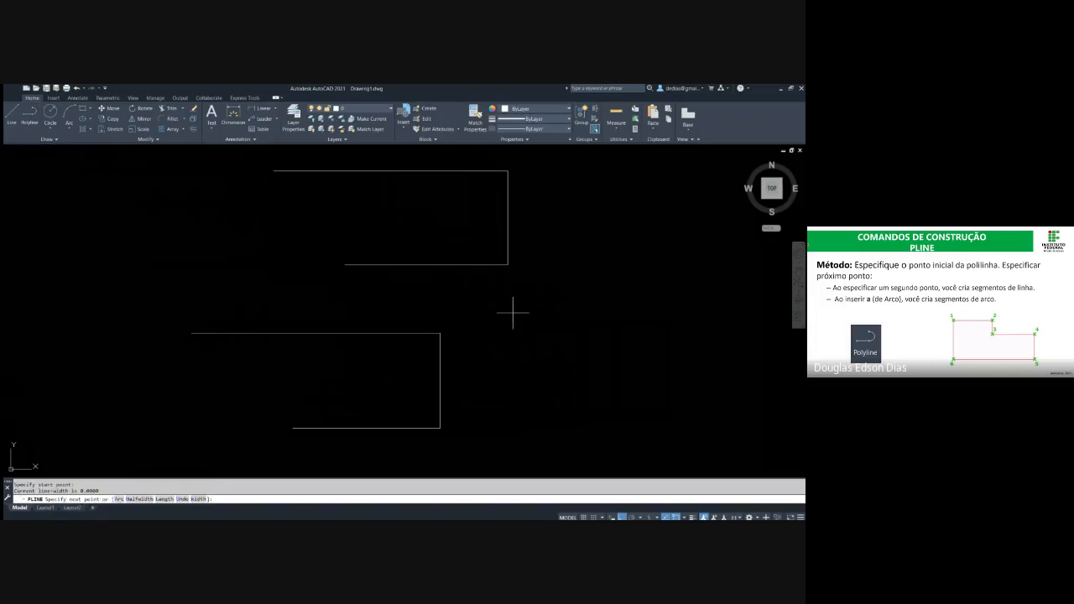
pyautogui.click(722, 329)
pyautogui.click(733, 421)
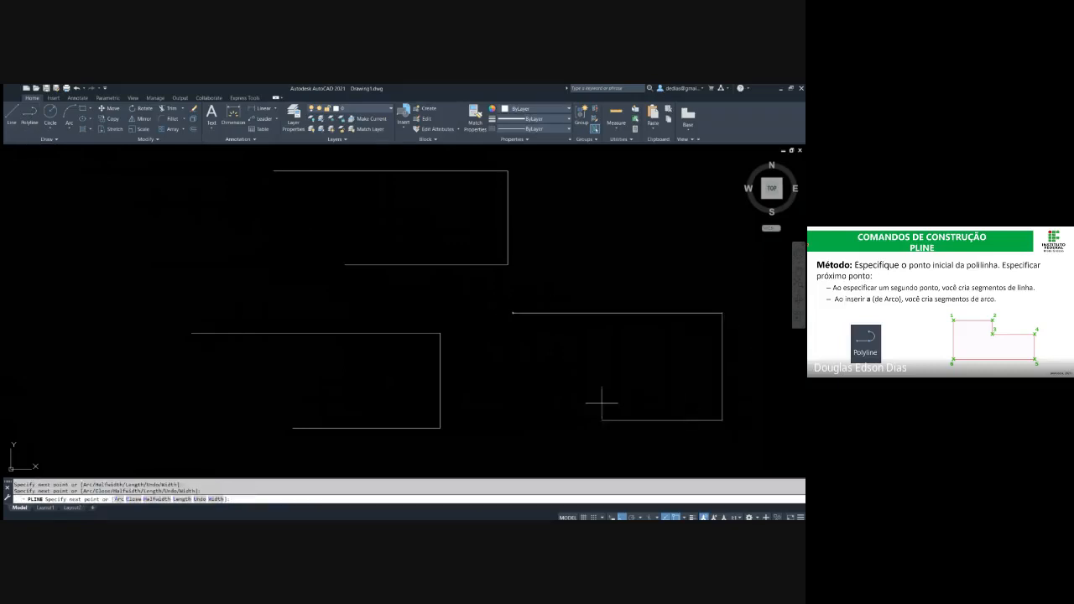
pyautogui.click(601, 403)
pyautogui.press('Escape')
# Check that the right-hand polyline selects as one object by crossing its vertical segment, and clear the selection
pyautogui.moveTo(633, 338); pyautogui.dragTo(539, 318, button='middle')
pyautogui.press('Escape')
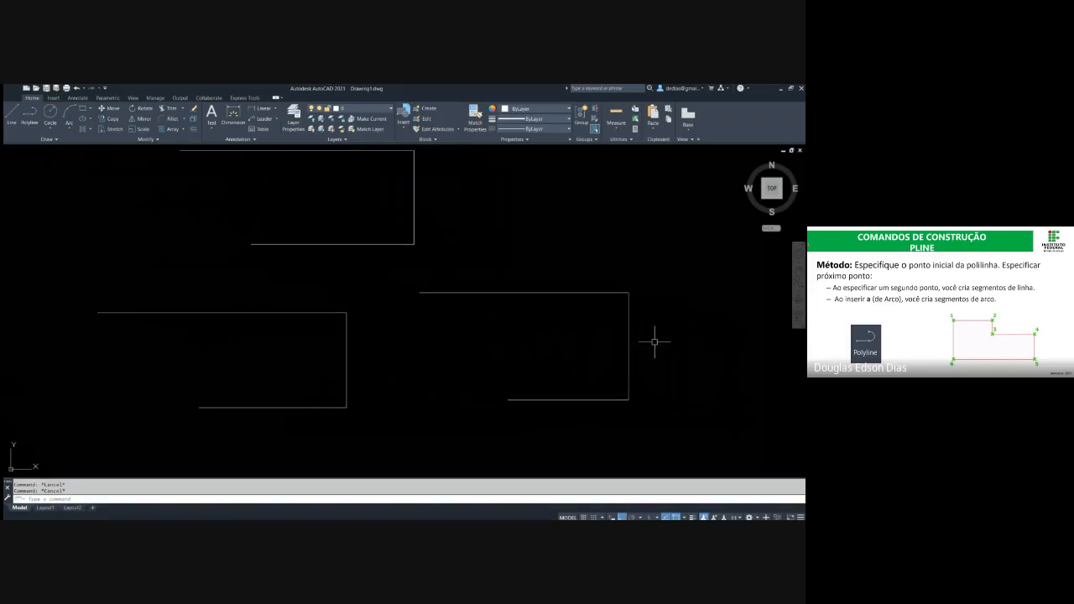
pyautogui.click(654, 342)
pyautogui.click(603, 342)
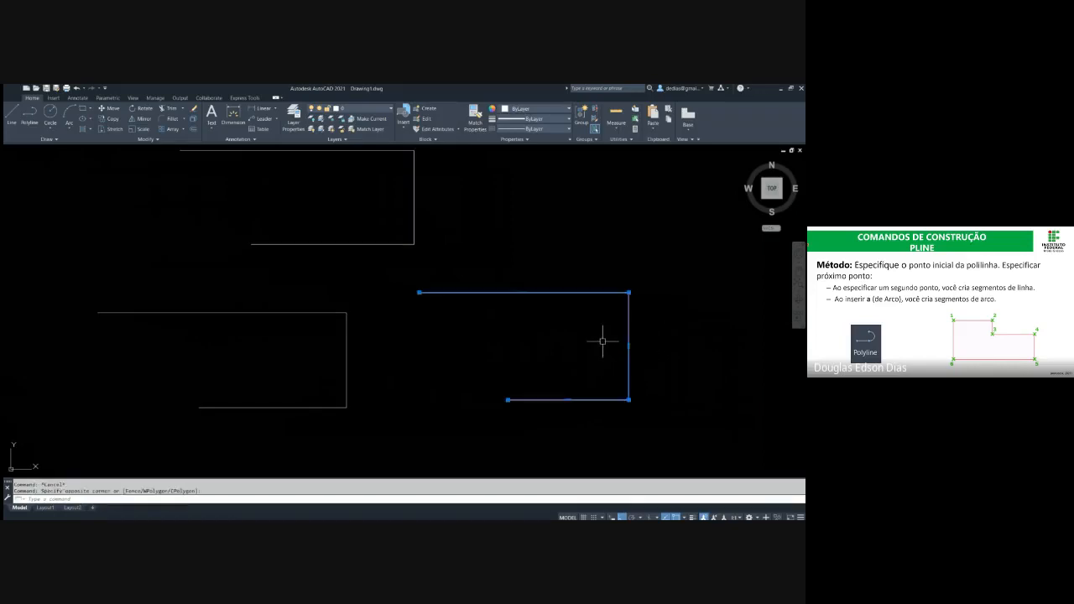
pyautogui.press('Escape')
pyautogui.press('Escape')
# Select the three lines of the upper U shape and join them into one polyline
pyautogui.moveTo(384, 283); pyautogui.dragTo(393, 340, button='middle')
pyautogui.click(469, 319)
pyautogui.click(352, 219)
pyautogui.click(369, 189)
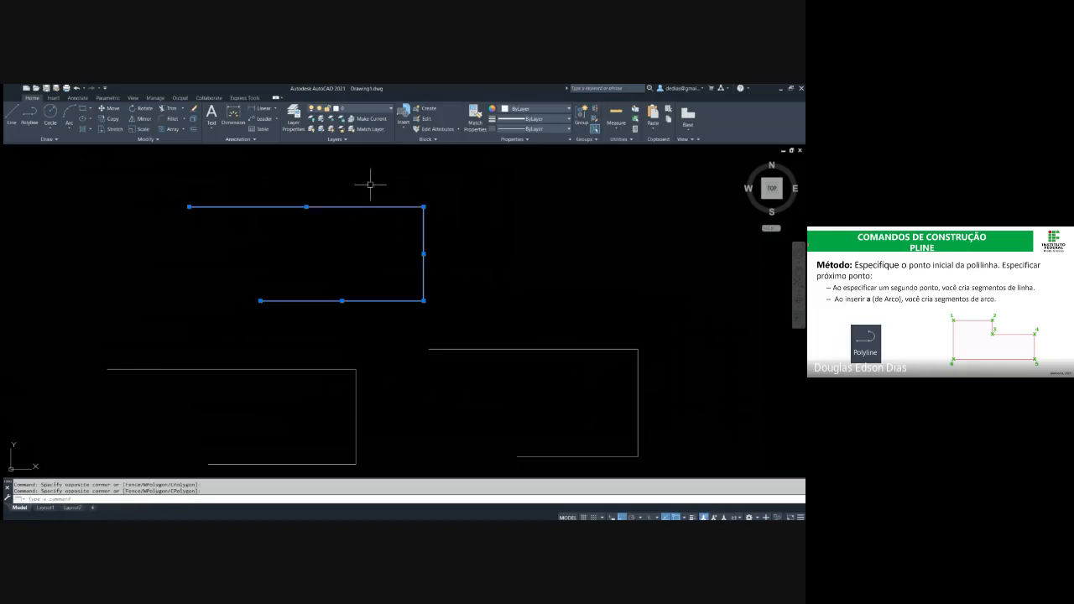
pyautogui.write('j')
pyautogui.press('Return')
# Check with partial crossing selections whether the joined upper U shape selects as a single object
pyautogui.click(494, 274)
pyautogui.click(403, 220)
pyautogui.press('Escape')
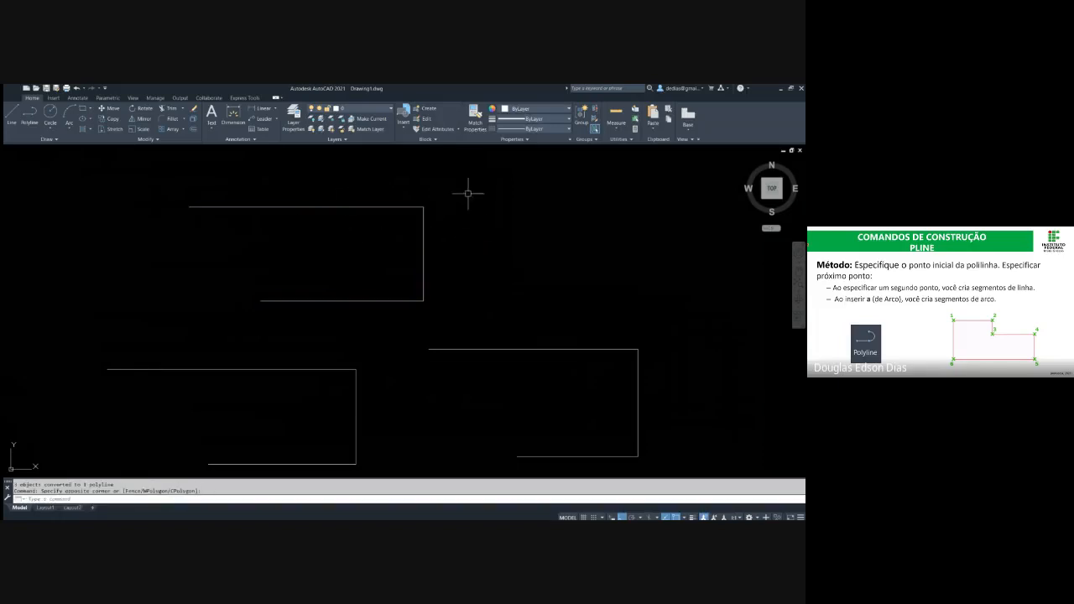
pyautogui.click(467, 195)
pyautogui.click(379, 219)
pyautogui.press('Escape')
pyautogui.click(490, 307)
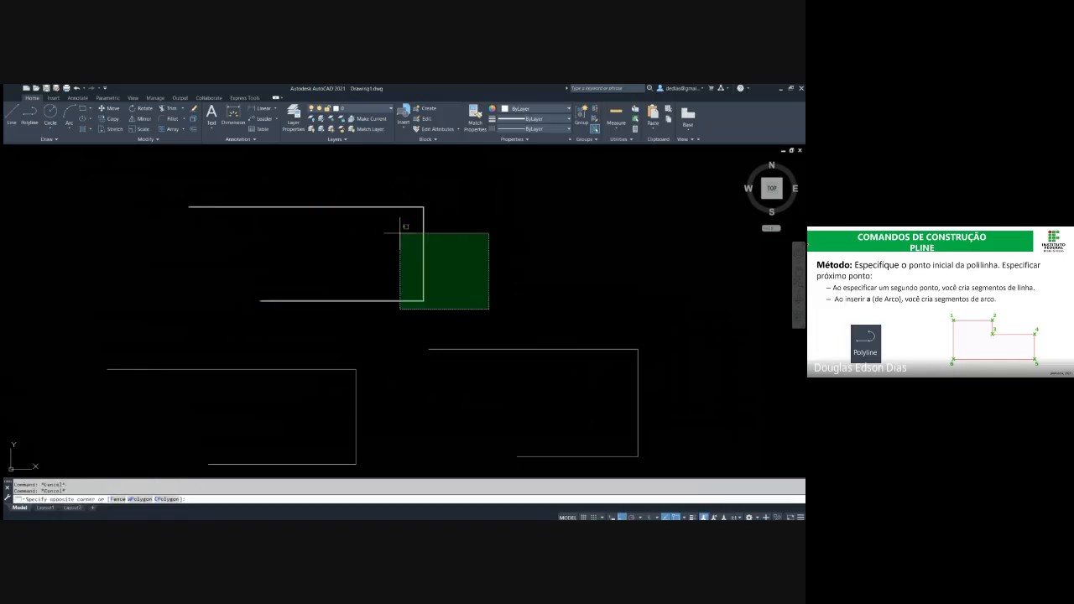
pyautogui.click(398, 225)
pyautogui.press('Escape')
# Explode the right-hand polyline into separate lines
pyautogui.click(726, 391)
pyautogui.click(559, 378)
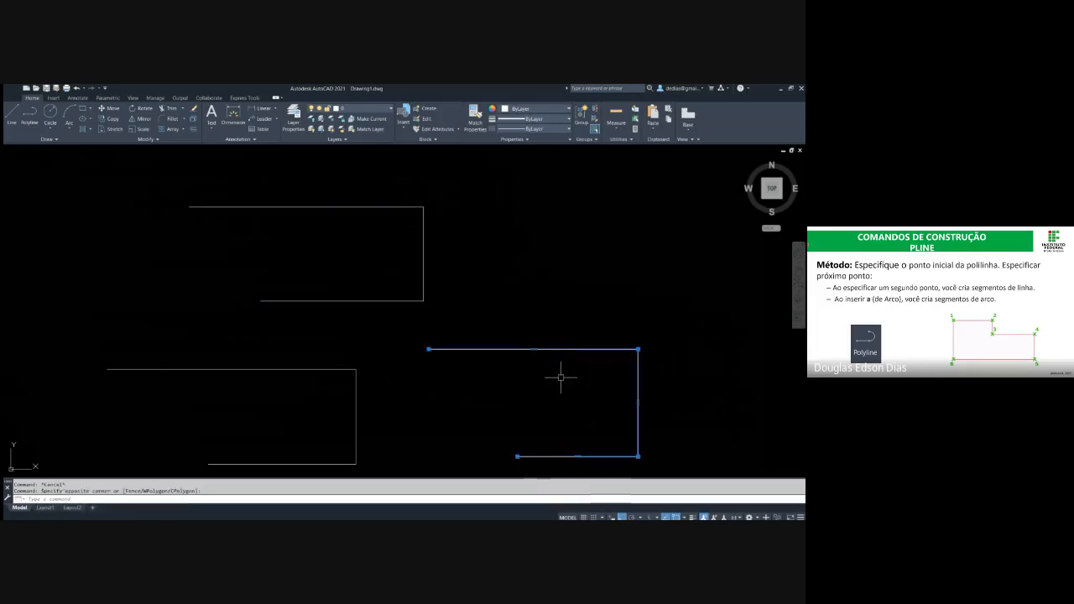
pyautogui.write('x')
pyautogui.press('Return')
# Check with crossing selections whether the segments of the exploded right-hand shape select separately
pyautogui.click(683, 384)
pyautogui.click(587, 302)
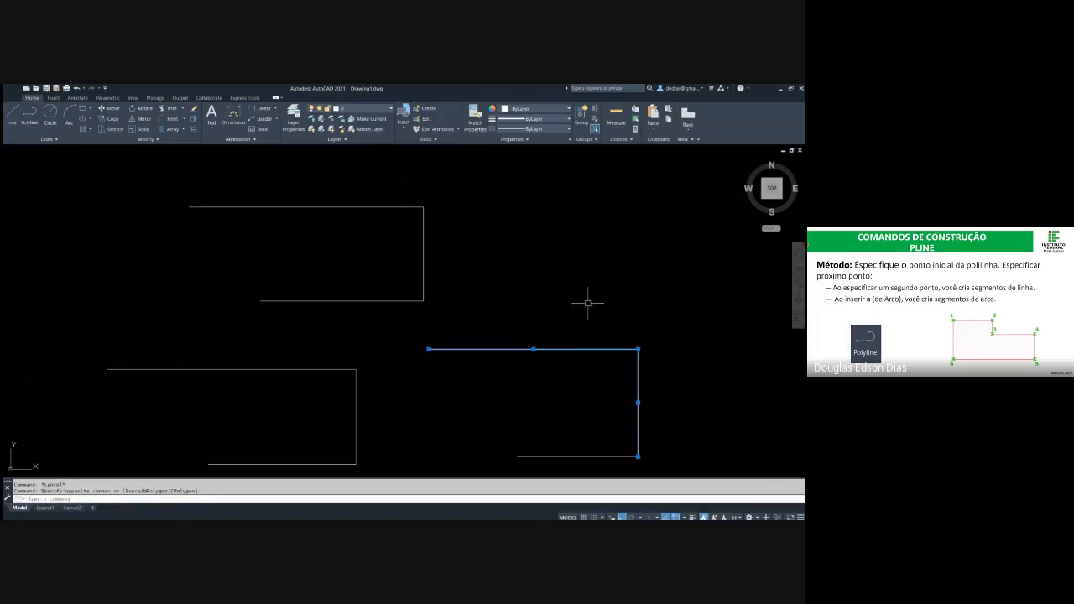
pyautogui.press('Escape')
pyautogui.click(602, 378)
pyautogui.press('Escape')
pyautogui.moveTo(515, 290); pyautogui.dragTo(516, 249, button='middle')
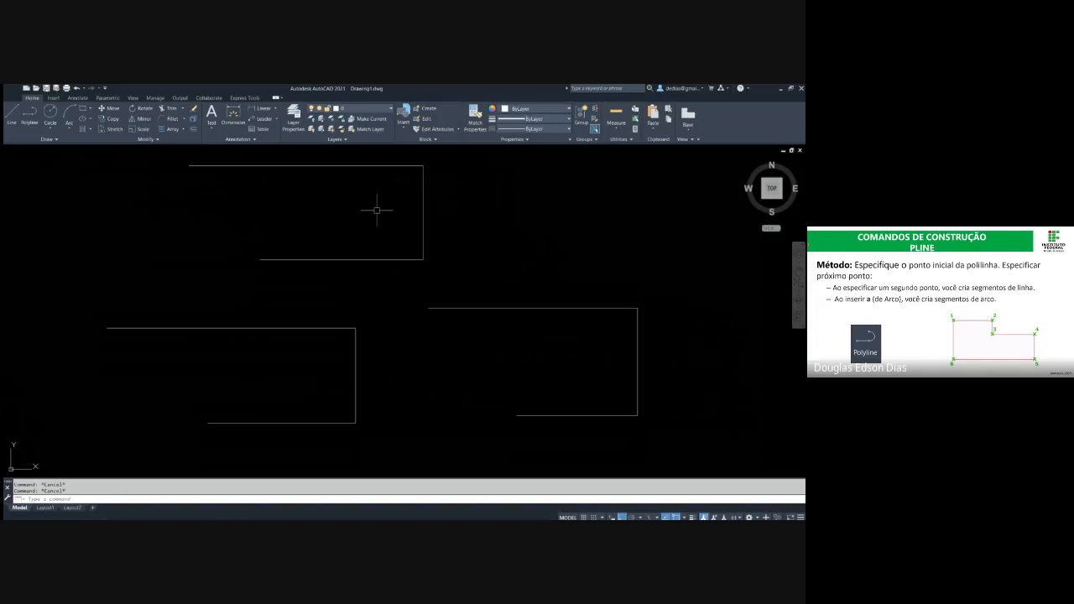
pyautogui.click(665, 430)
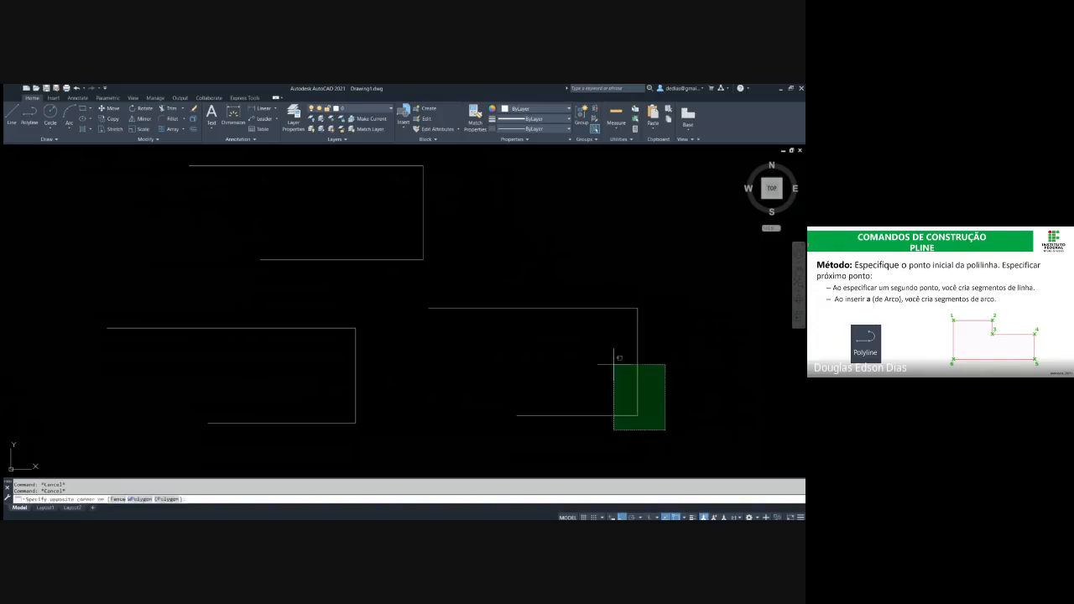
pyautogui.click(619, 358)
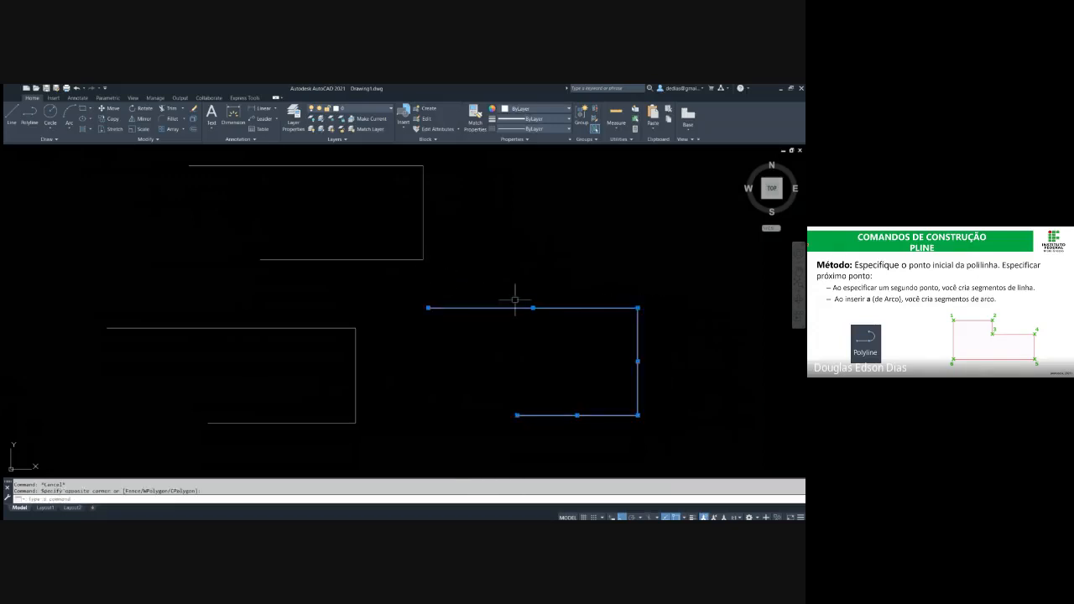
pyautogui.press('Escape')
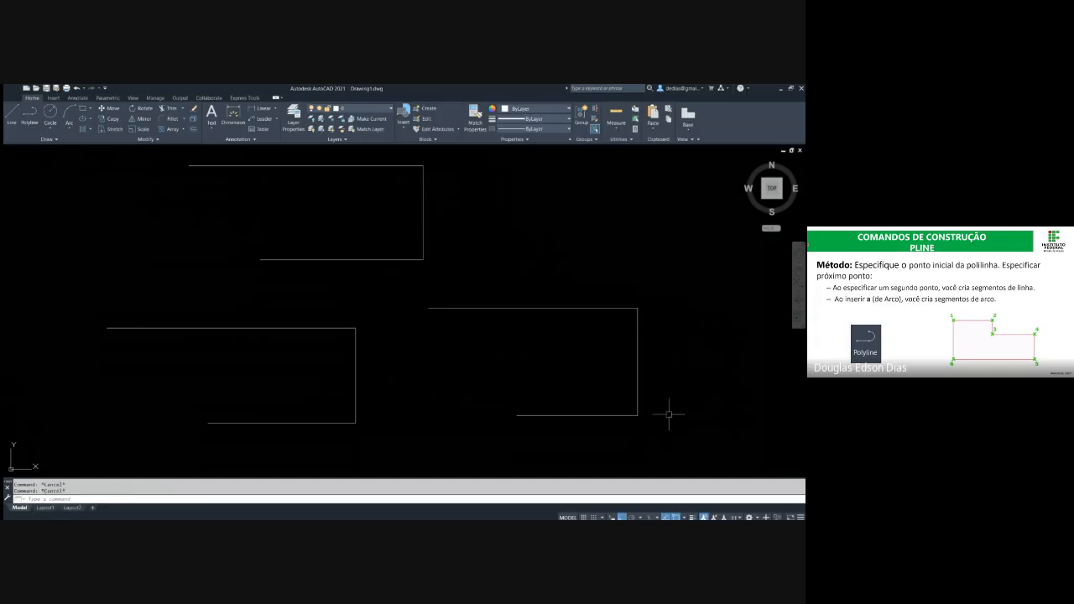
# Erase the exploded right-hand lines and the joined upper polyline
pyautogui.click(665, 428)
pyautogui.click(535, 245)
pyautogui.write('e')
pyautogui.press('Return')
pyautogui.click(459, 282)
pyautogui.click(353, 160)
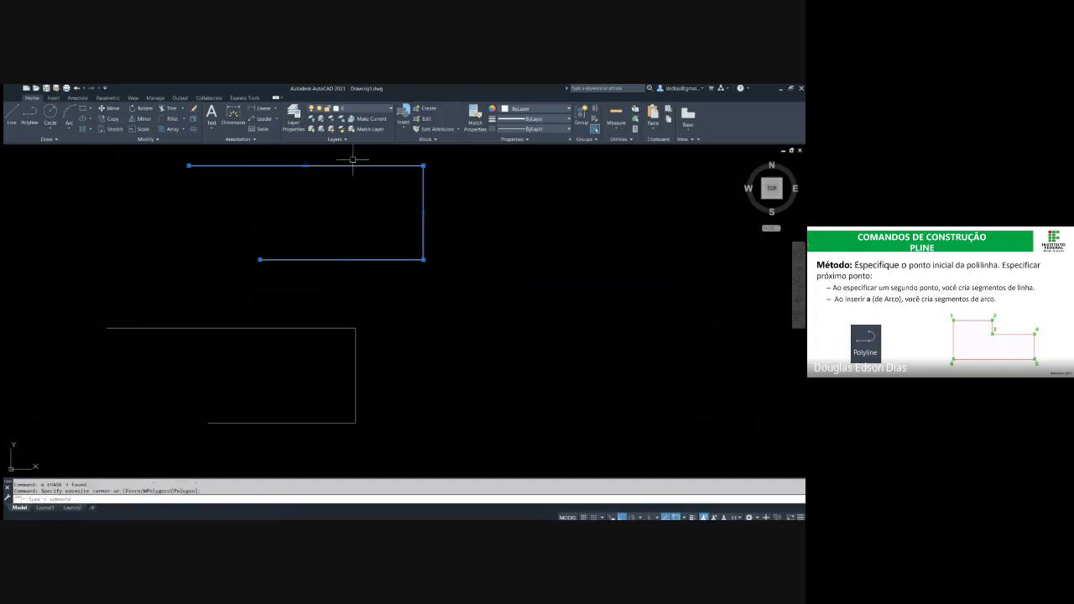
pyautogui.write('e')
pyautogui.press('Return')
pyautogui.press('Escape')
pyautogui.moveTo(346, 208); pyautogui.dragTo(325, 205, button='middle')
pyautogui.write('pl')
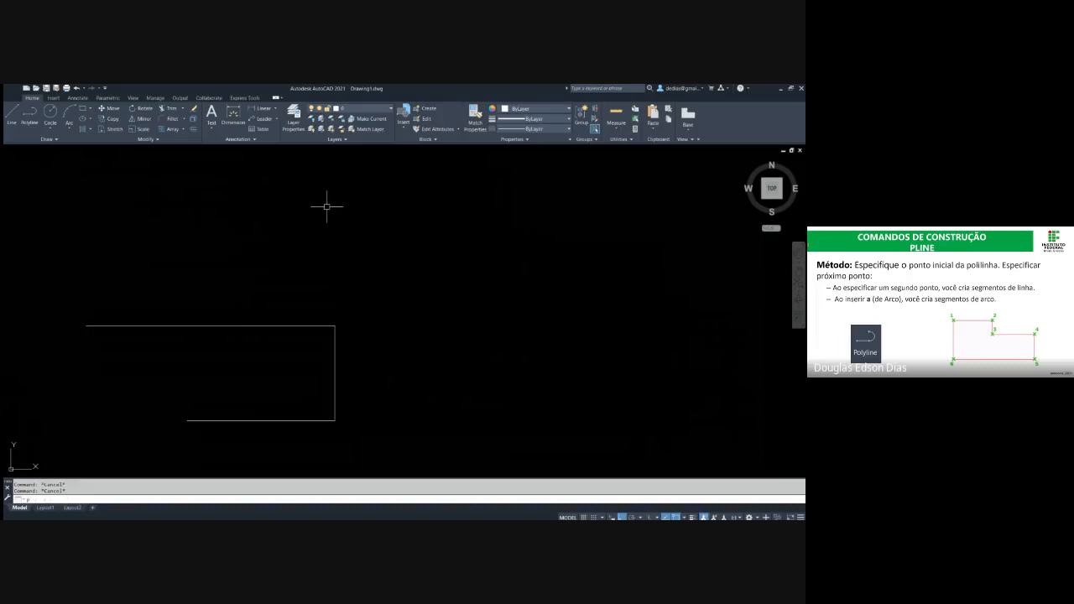
pyautogui.press('Return')
pyautogui.click(379, 262)
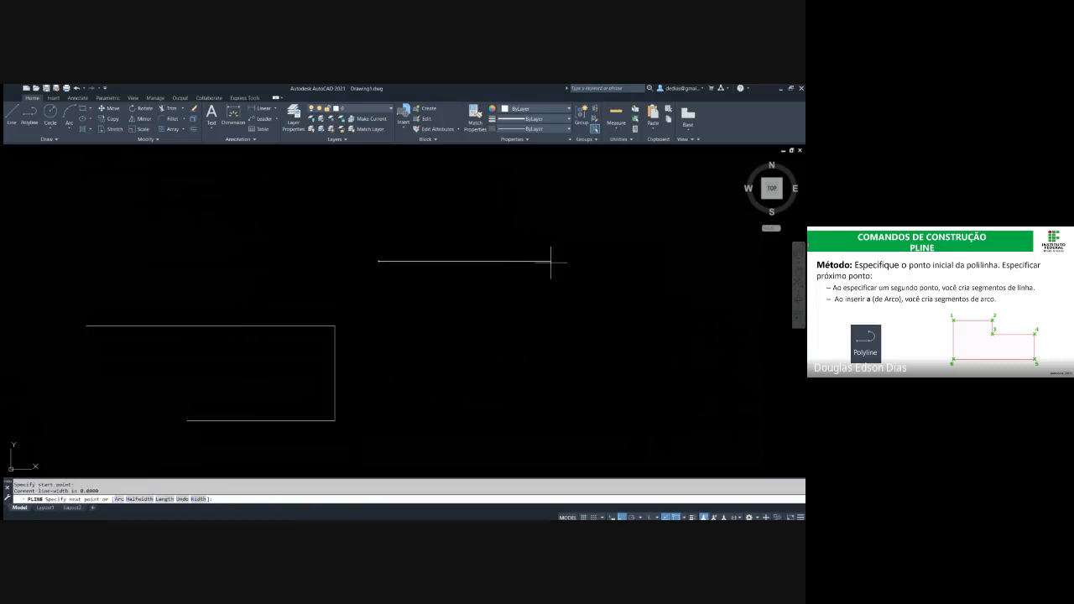
pyautogui.click(558, 260)
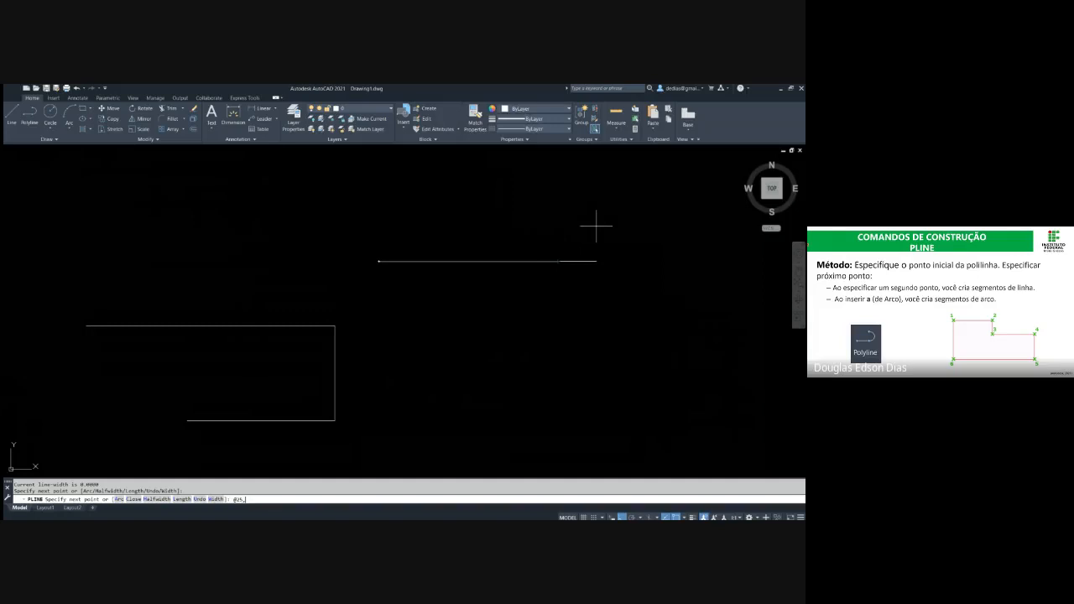
pyautogui.write('@25,30')
pyautogui.press('Return')
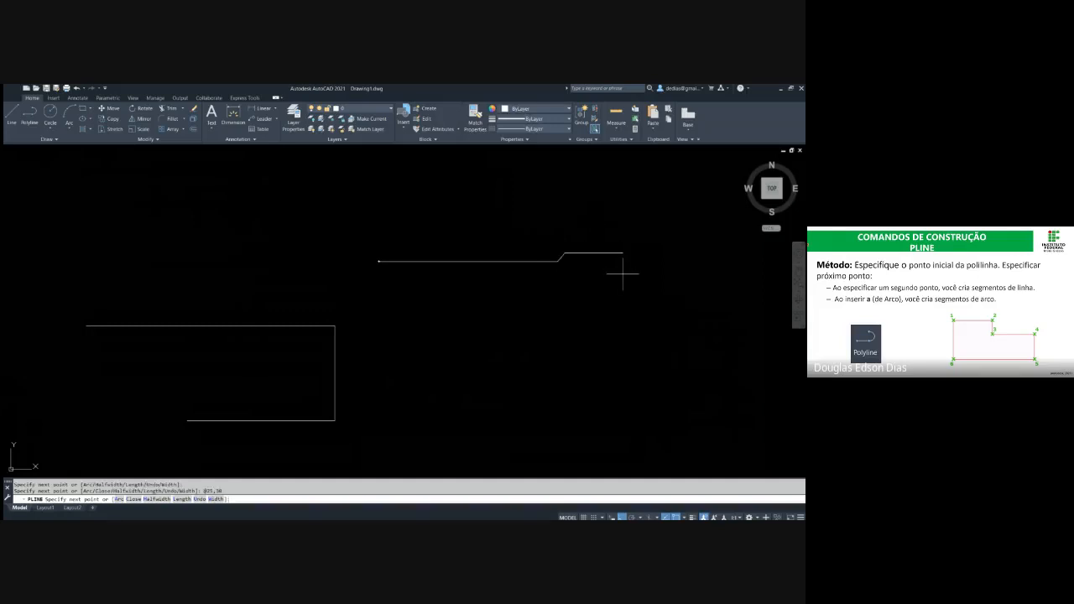
# Continue the polyline to the coordinates 10,300
pyautogui.press('shift')
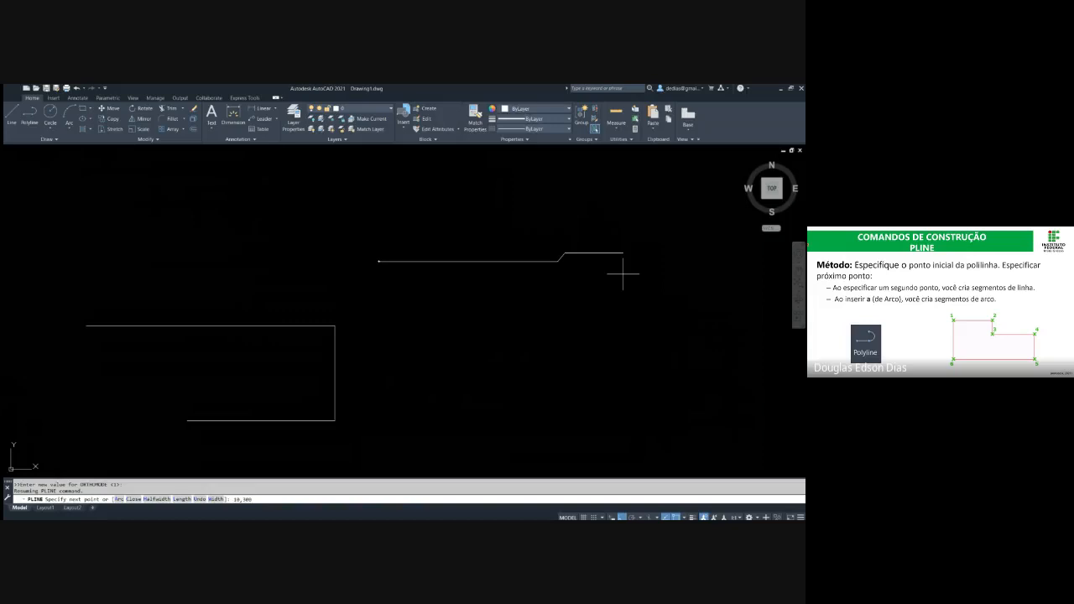
pyautogui.write('10,300')
pyautogui.press('Return')
pyautogui.scroll(-5, 628, 252)
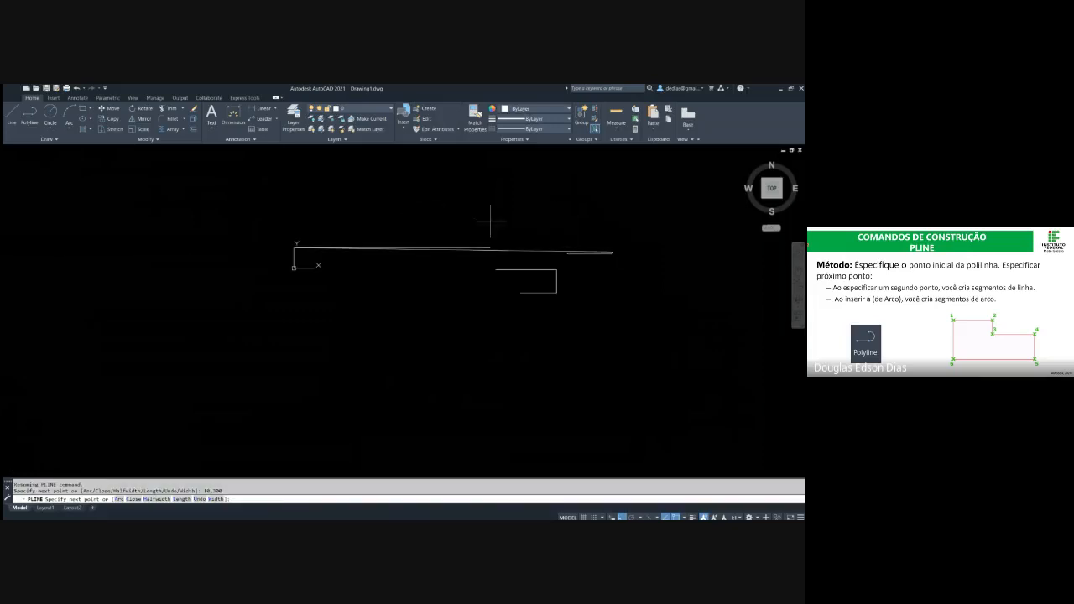
pyautogui.moveTo(544, 225); pyautogui.dragTo(466, 226, button='middle')
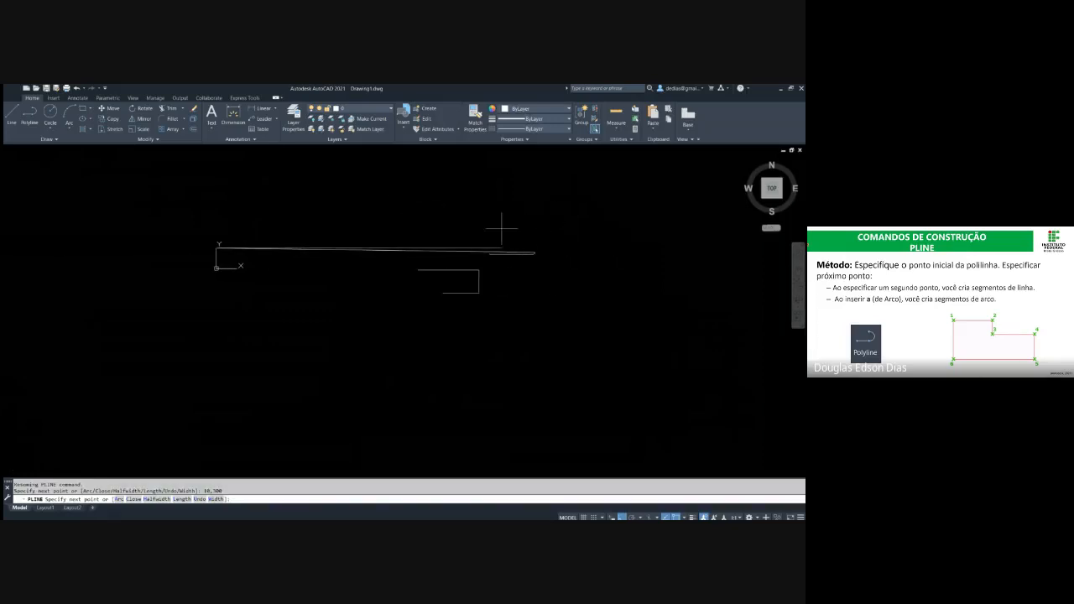
# End the polyline drawn with typed coordinates and erase it, keeping the lower polyline
pyautogui.scroll(4, 492, 235)
pyautogui.press('Escape')
pyautogui.click(607, 295)
pyautogui.click(551, 244)
pyautogui.write('e')
pyautogui.press('Return')
pyautogui.moveTo(561, 255); pyautogui.dragTo(465, 269, button='middle')
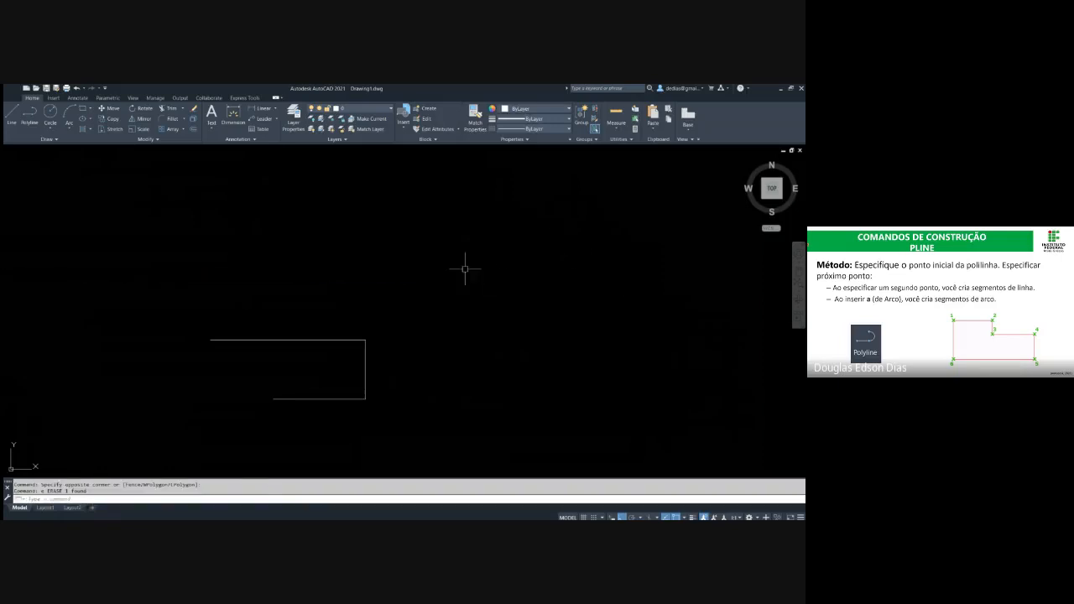
pyautogui.press('Escape')
pyautogui.write('l')
pyautogui.press('Return')
pyautogui.press('Escape')
pyautogui.press('Escape')
# Start a polyline above the remaining one with a horizontal segment, and continue it with an arc curving up to the right, Ortho off
pyautogui.write('a')
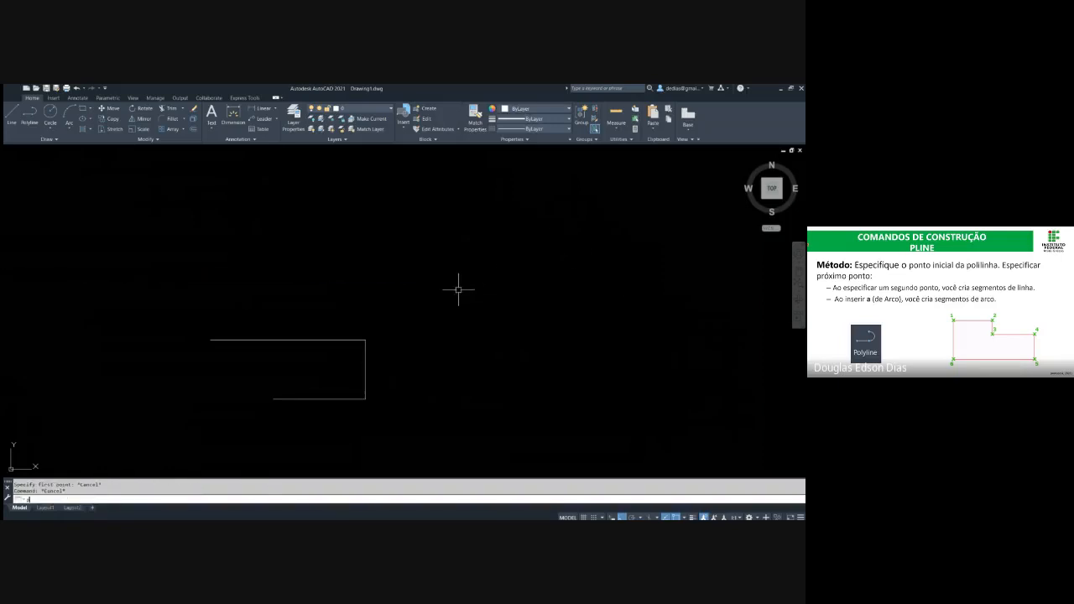
pyautogui.press('Return')
pyautogui.click(459, 290)
pyautogui.click(573, 290)
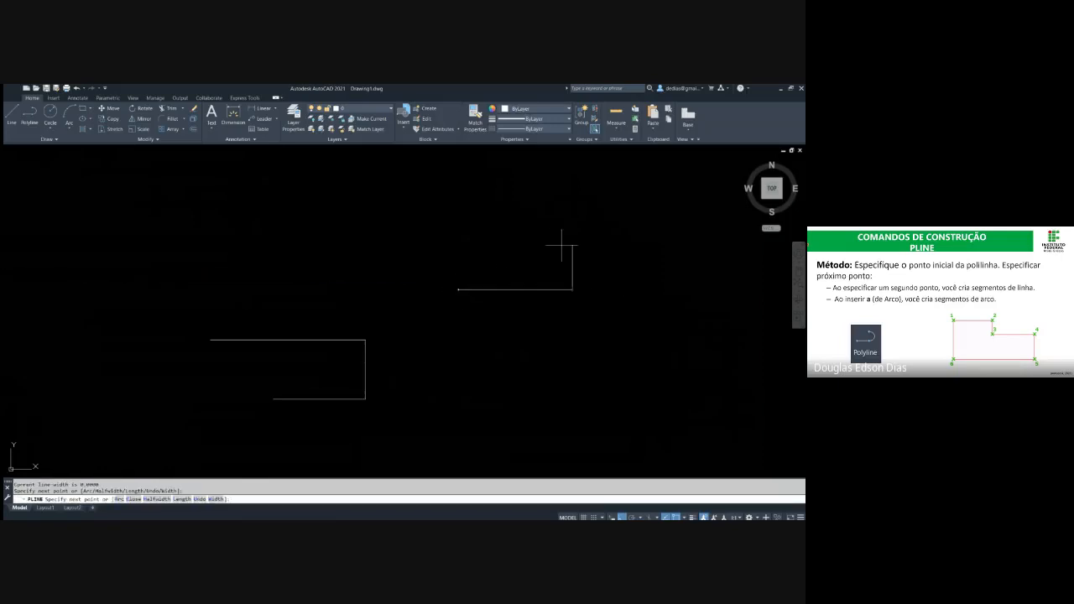
pyautogui.moveTo(534, 238); pyautogui.dragTo(489, 261, button='middle')
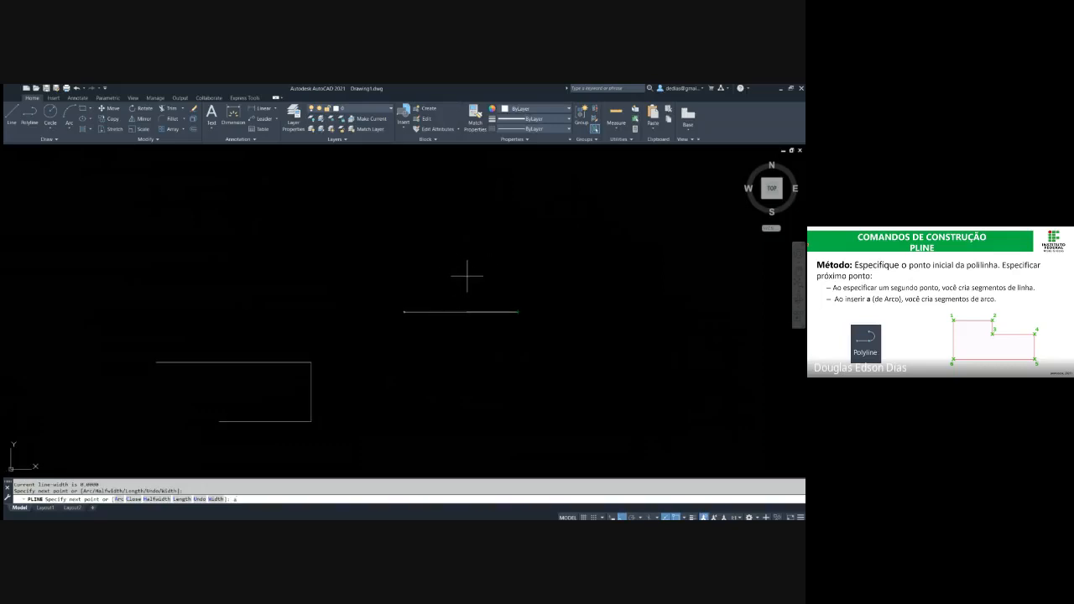
pyautogui.press('Return')
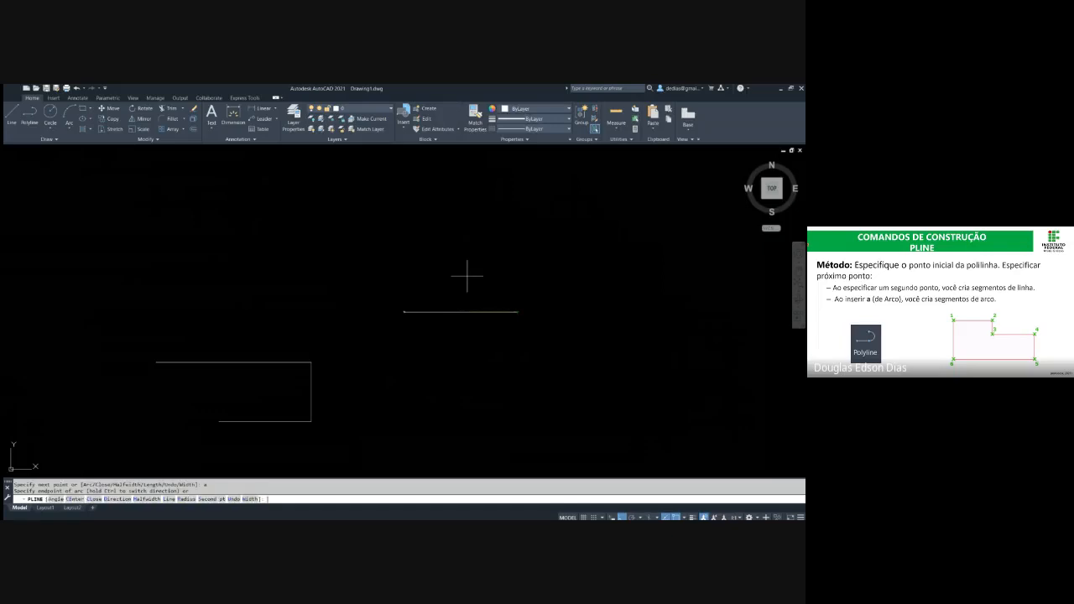
pyautogui.press('F8')
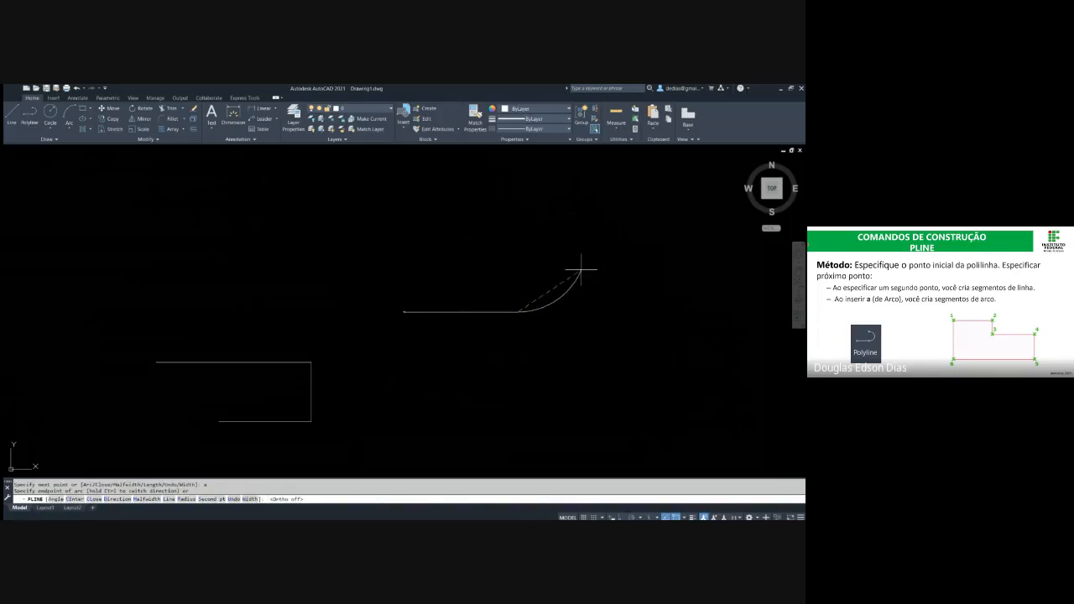
pyautogui.click(608, 230)
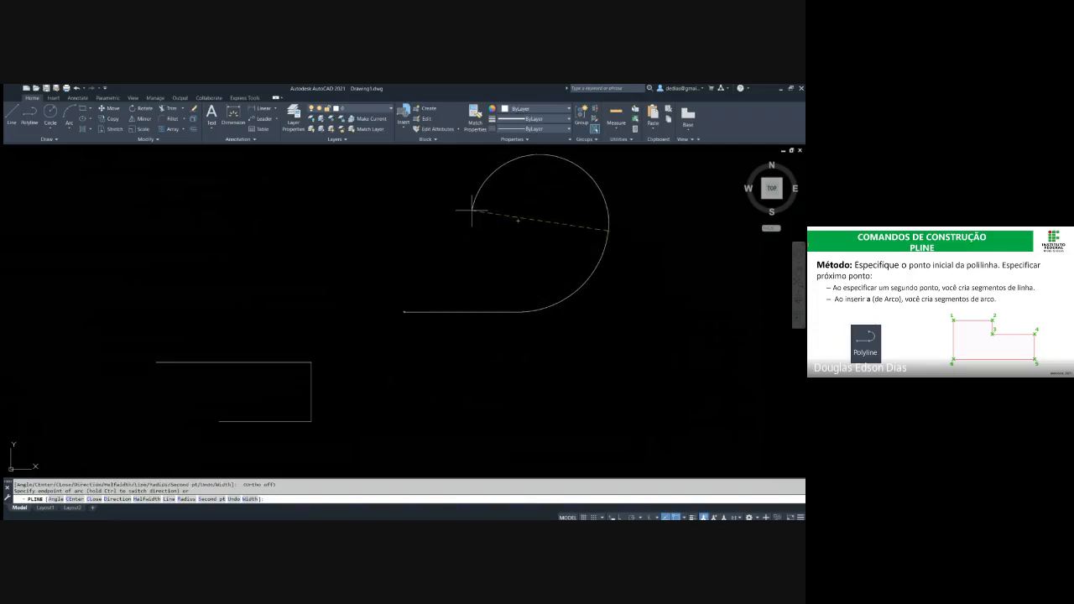
# Switch the polyline back to line segments and, with Ortho on, add a vertical segment upward and a long horizontal one to the left
pyautogui.write('l')
pyautogui.press('Return')
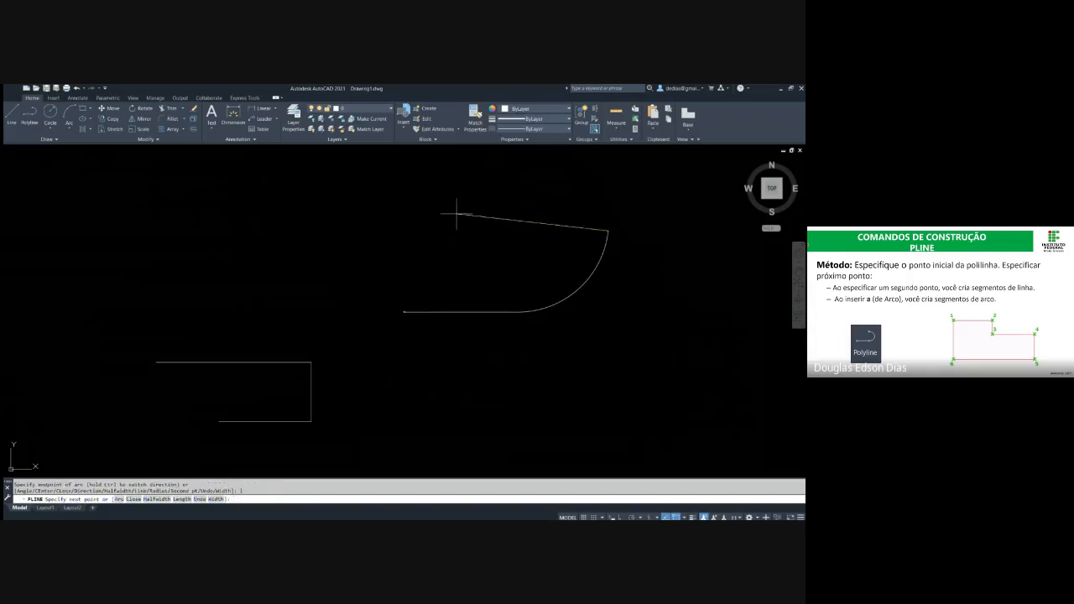
pyautogui.moveTo(551, 190); pyautogui.dragTo(534, 269, button='middle')
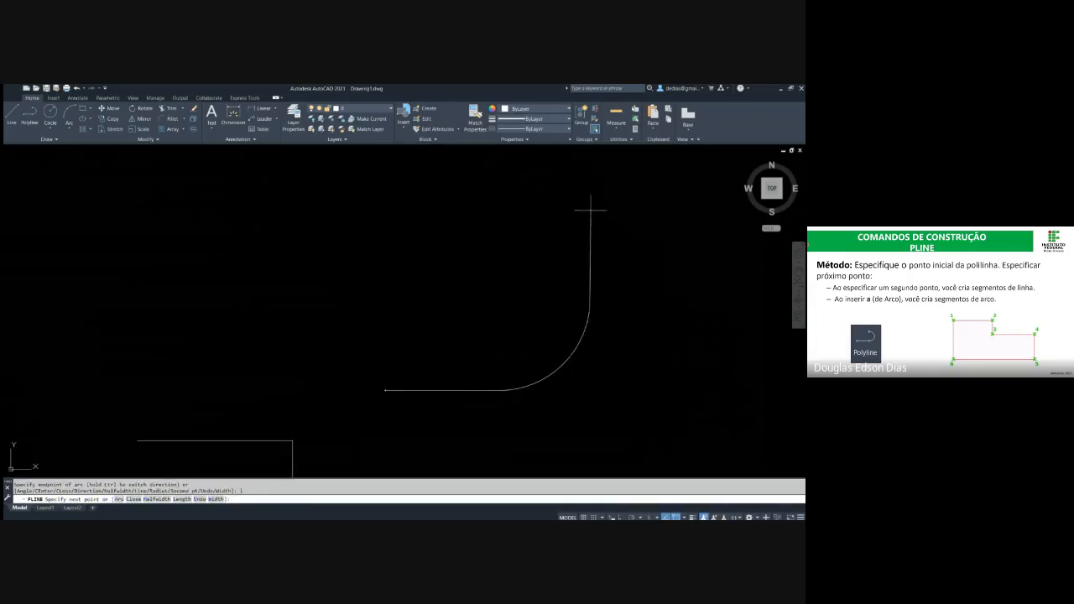
pyautogui.press('F8')
pyautogui.click(585, 198)
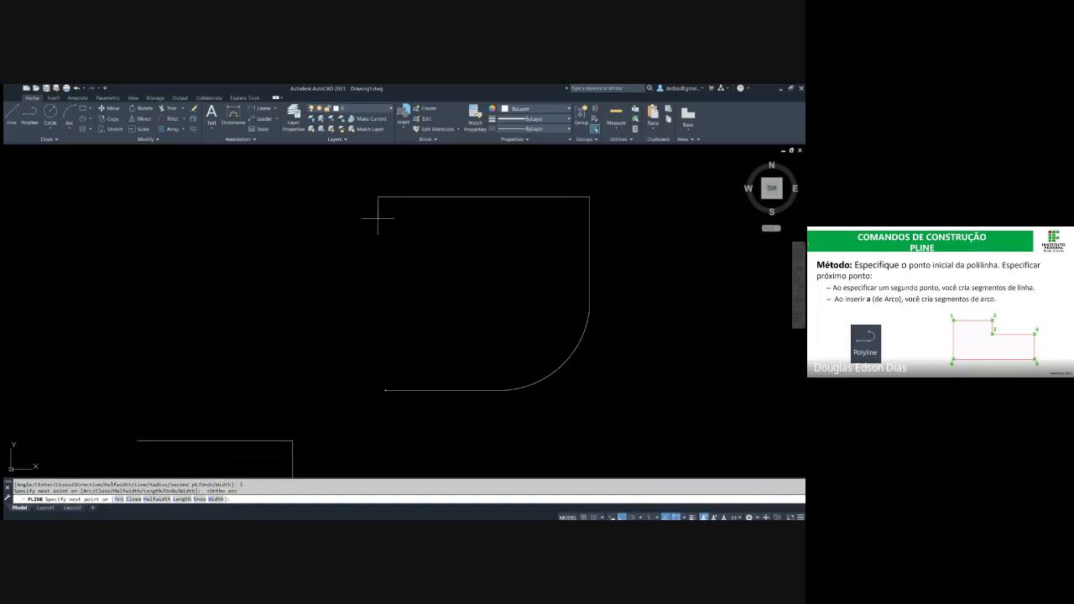
pyautogui.click(378, 216)
# Add a downward-curving arc at the polyline's upper-left end with Ortho off, and close the shape with the Close option
pyautogui.write('a')
pyautogui.press('Return')
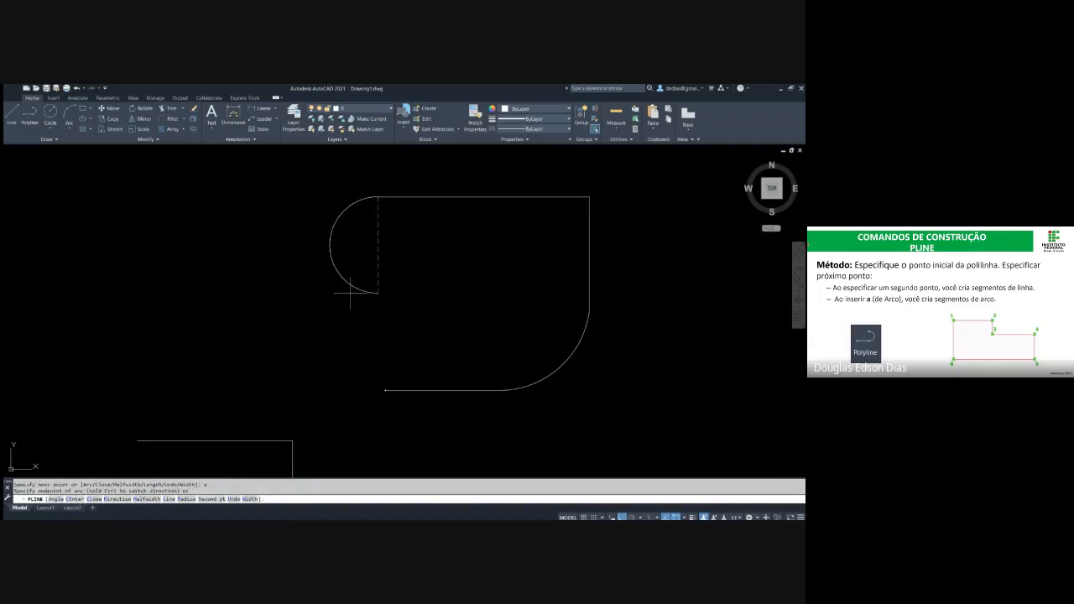
pyautogui.press('F8')
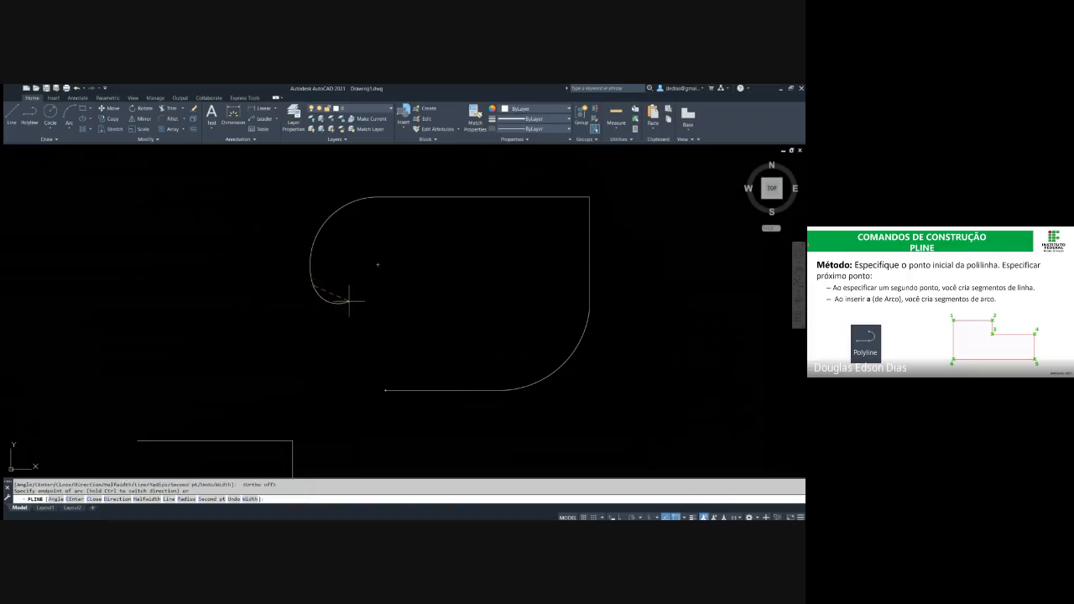
pyautogui.write('c')
pyautogui.press('Return')
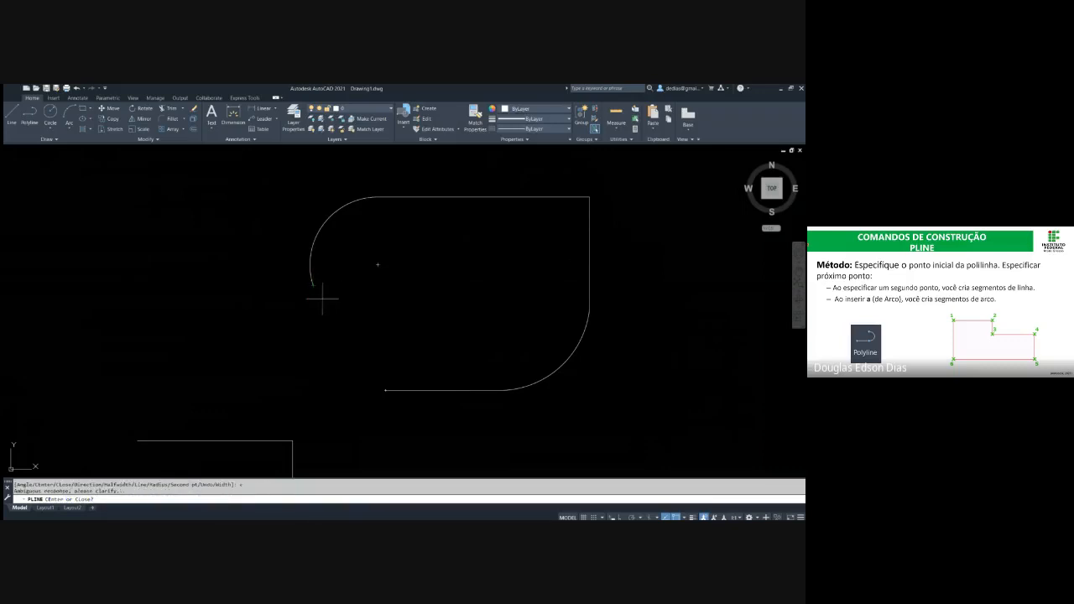
pyautogui.press('Return')
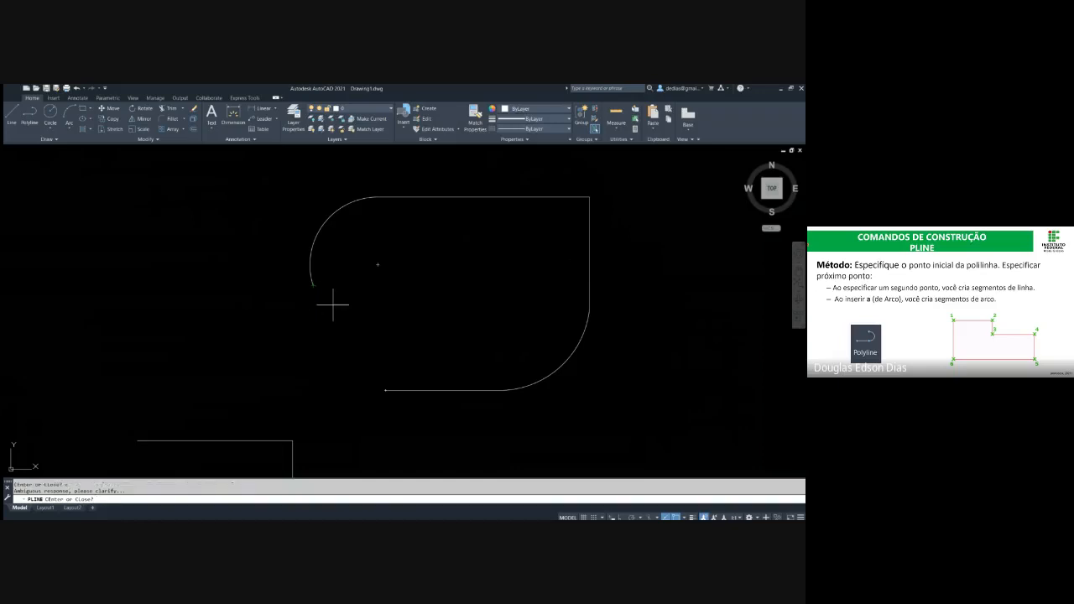
pyautogui.write('close')
pyautogui.press('Return')
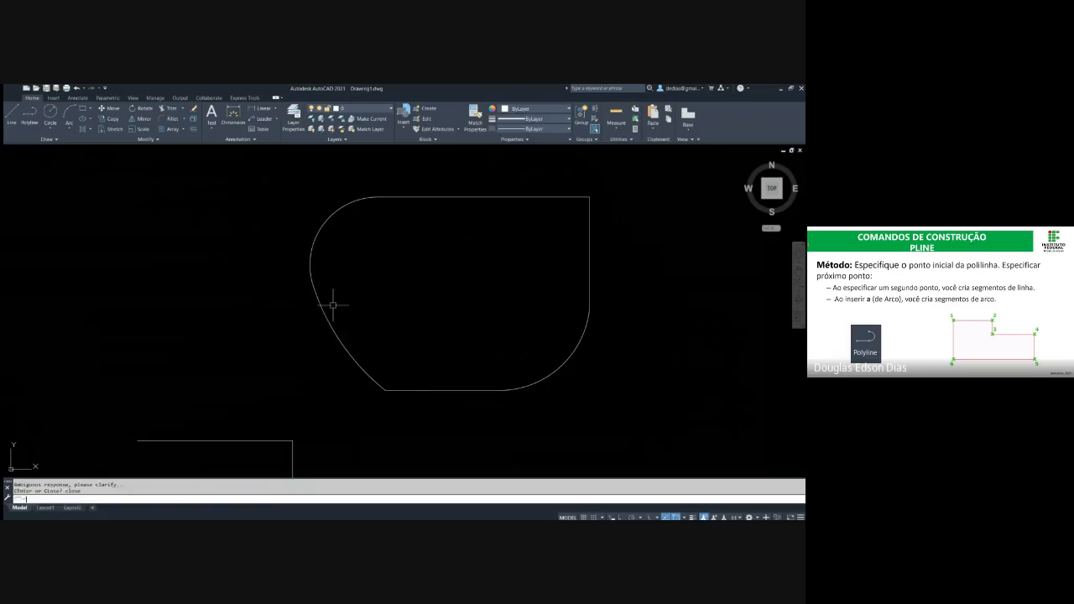
pyautogui.press('Escape')
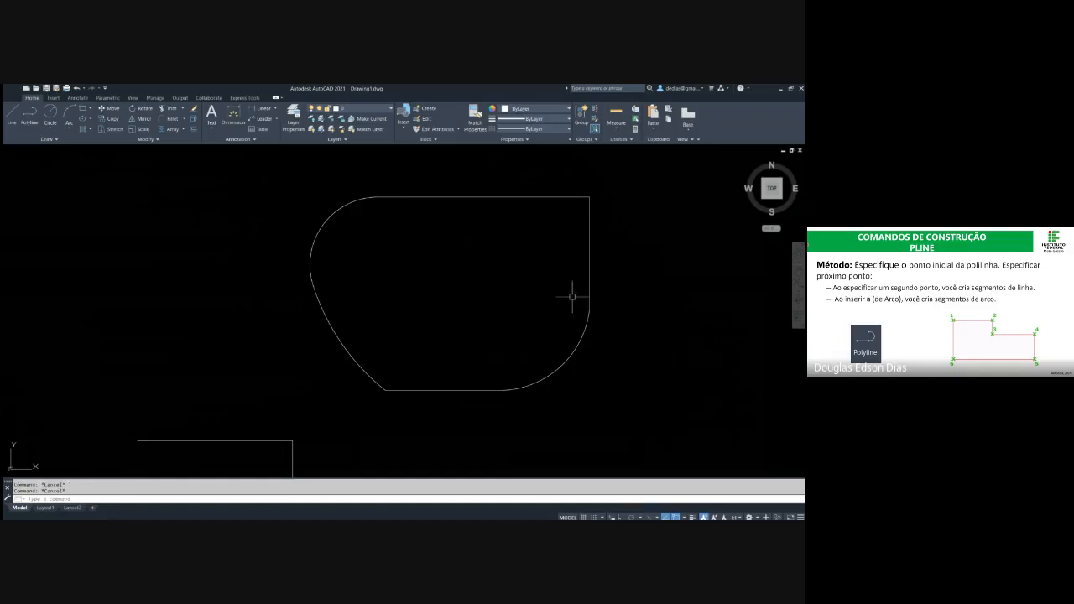
# Check with crossing selections over the right edge whether the closed line-and-arc polyline selects as one object
pyautogui.click(601, 304)
pyautogui.click(561, 257)
pyautogui.press('Escape')
pyautogui.click(634, 258)
pyautogui.click(571, 232)
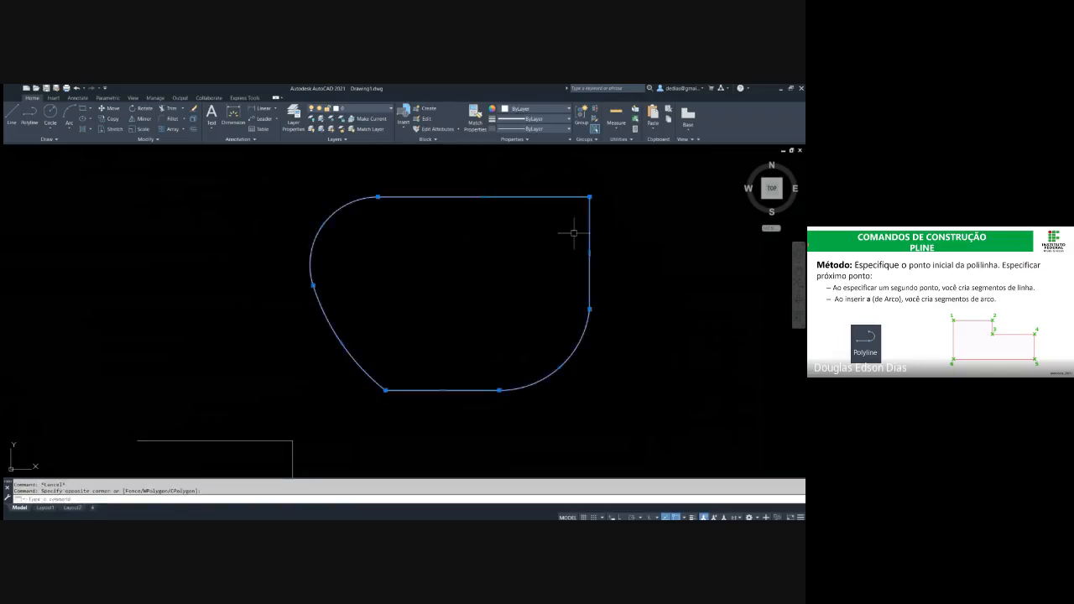
pyautogui.press('Escape')
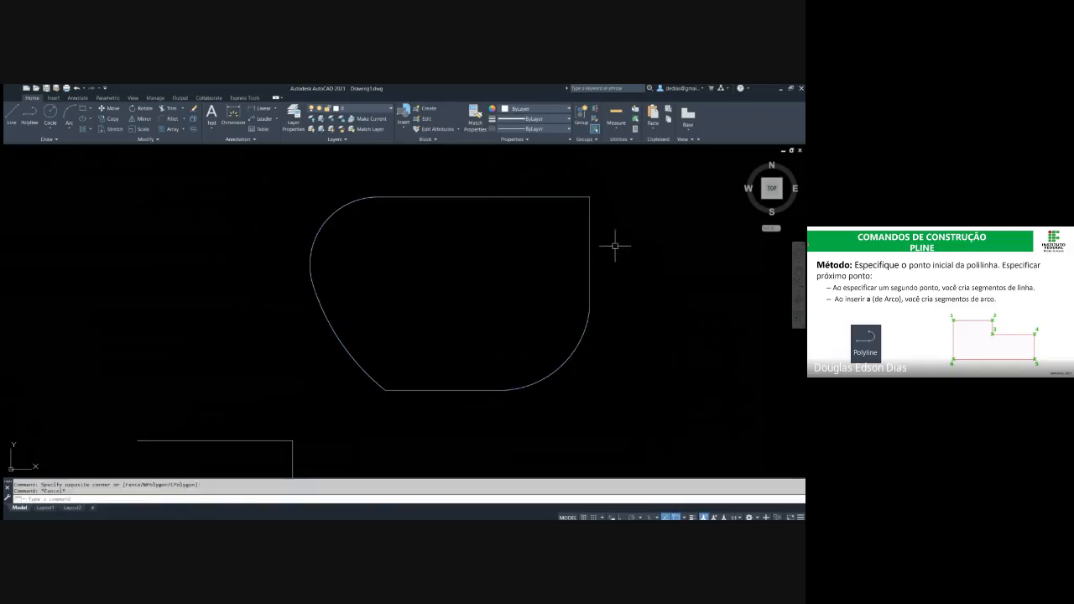
pyautogui.click(613, 244)
pyautogui.click(566, 232)
pyautogui.press('Escape')
# Erase the closed polyline made of lines and arcs
pyautogui.click(637, 342)
pyautogui.click(506, 264)
pyautogui.press('Delete')
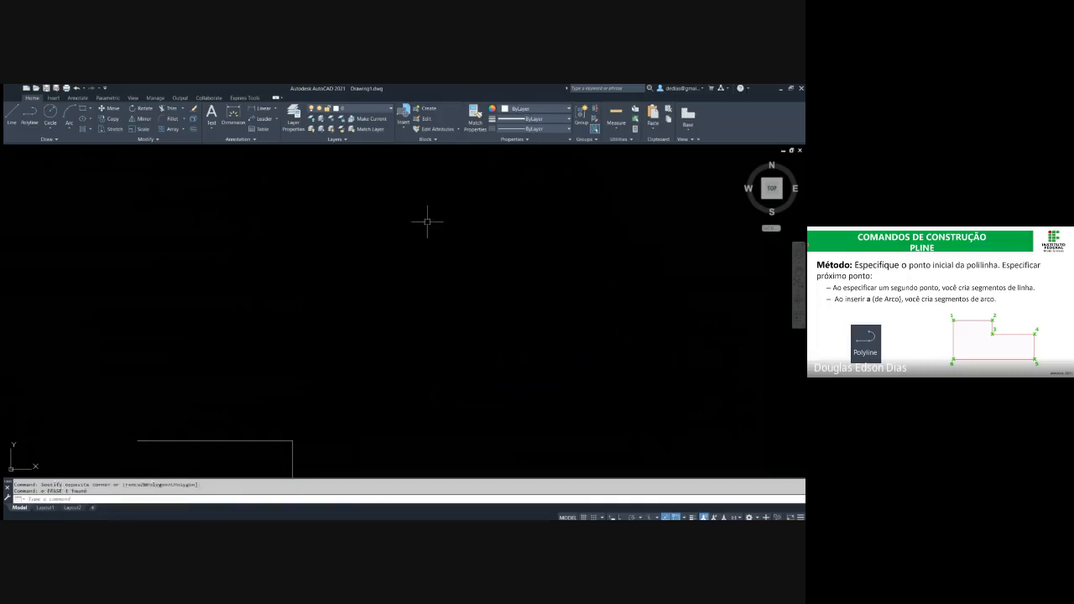
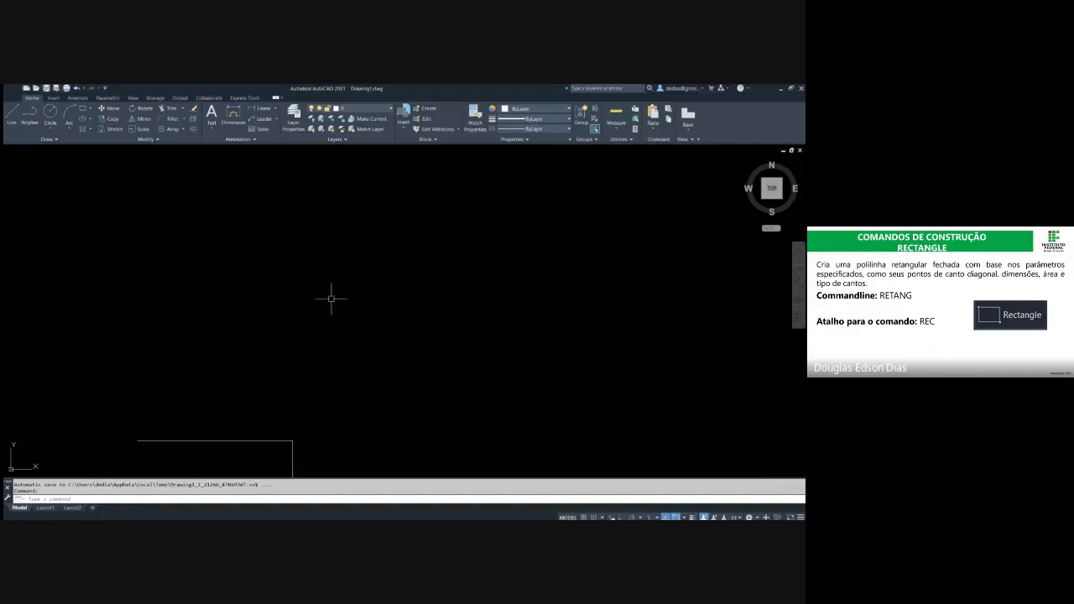
# Erase the leftover open three-segment shape so that the drawing area is cleared for the Rectangle demonstration
pyautogui.moveTo(331, 297); pyautogui.dragTo(261, 204, button='middle')
pyautogui.click(285, 297)
pyautogui.click(187, 412)
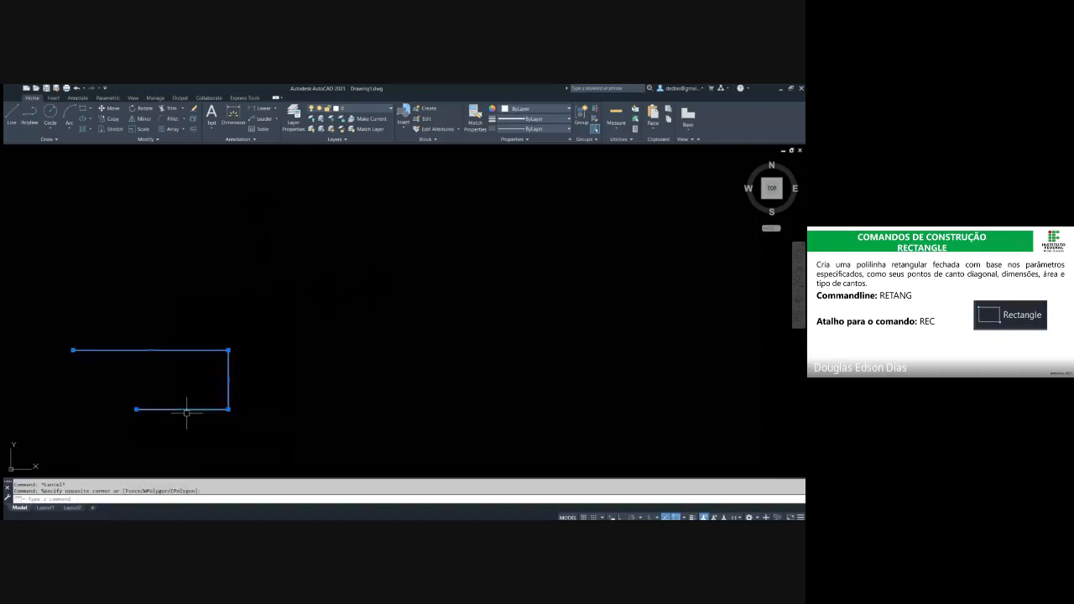
pyautogui.press('Delete')
pyautogui.press('Escape')
pyautogui.moveTo(276, 253); pyautogui.dragTo(223, 398, button='middle')
pyautogui.press('Escape')
pyautogui.moveTo(270, 343); pyautogui.dragTo(256, 337, button='middle')
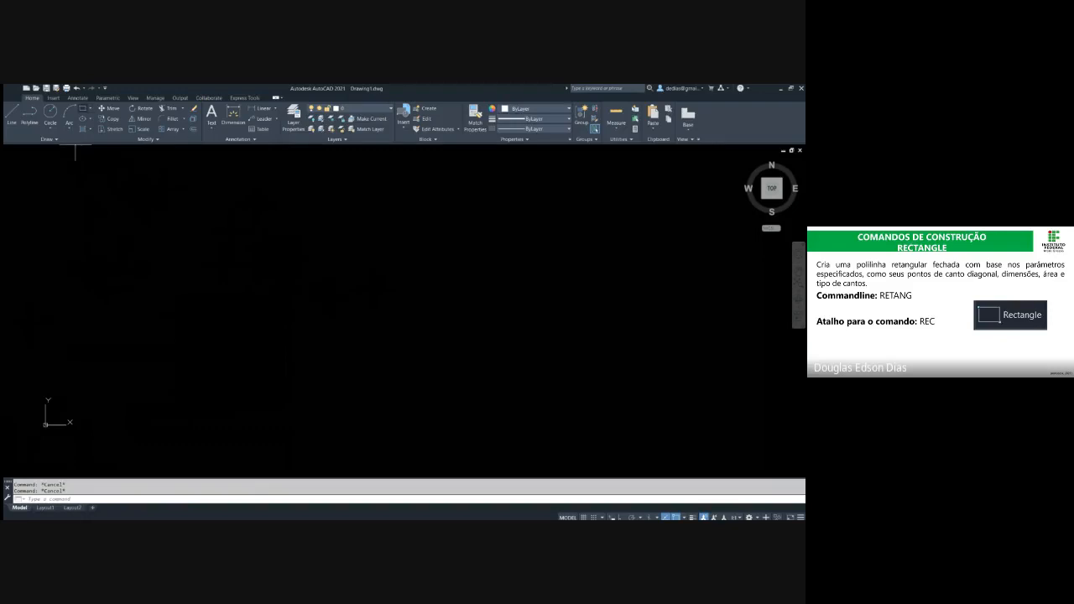
pyautogui.click(83, 108)
pyautogui.click(231, 352)
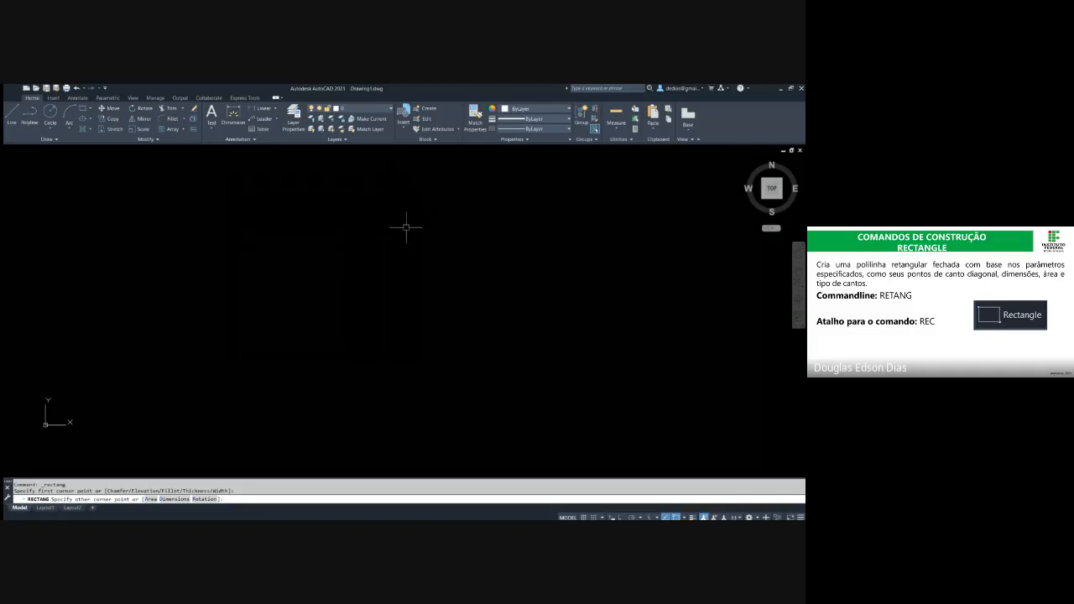
pyautogui.press('Escape')
pyautogui.write('REC')
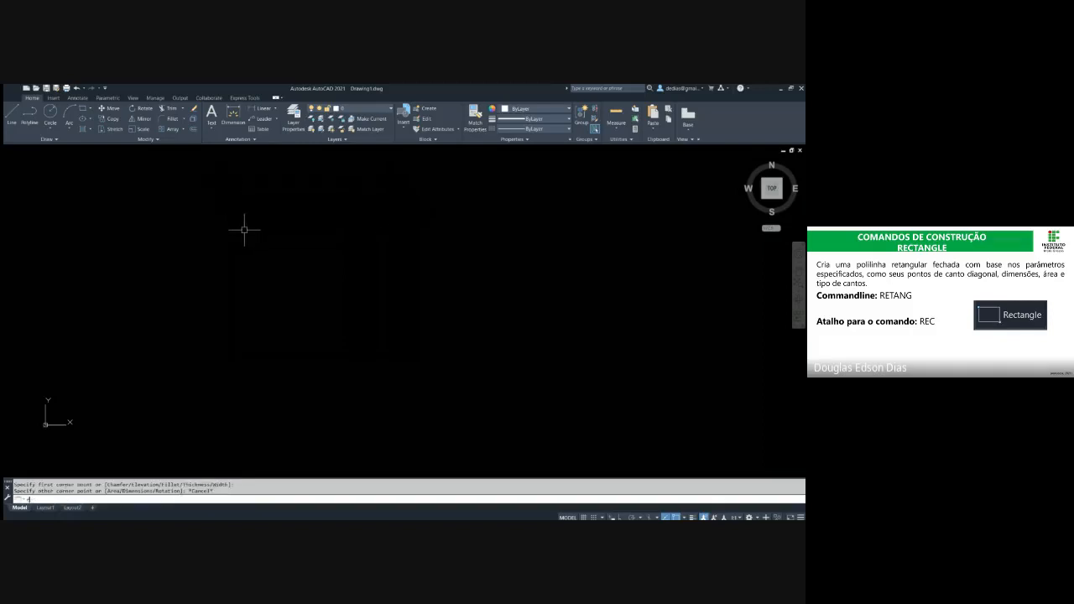
pyautogui.press('Return')
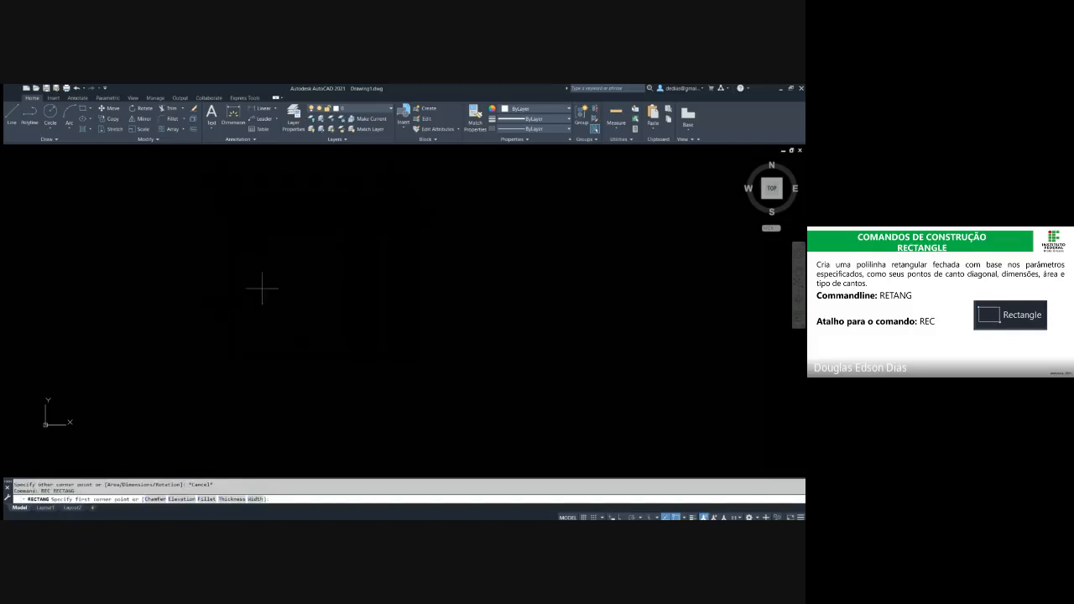
pyautogui.click(264, 332)
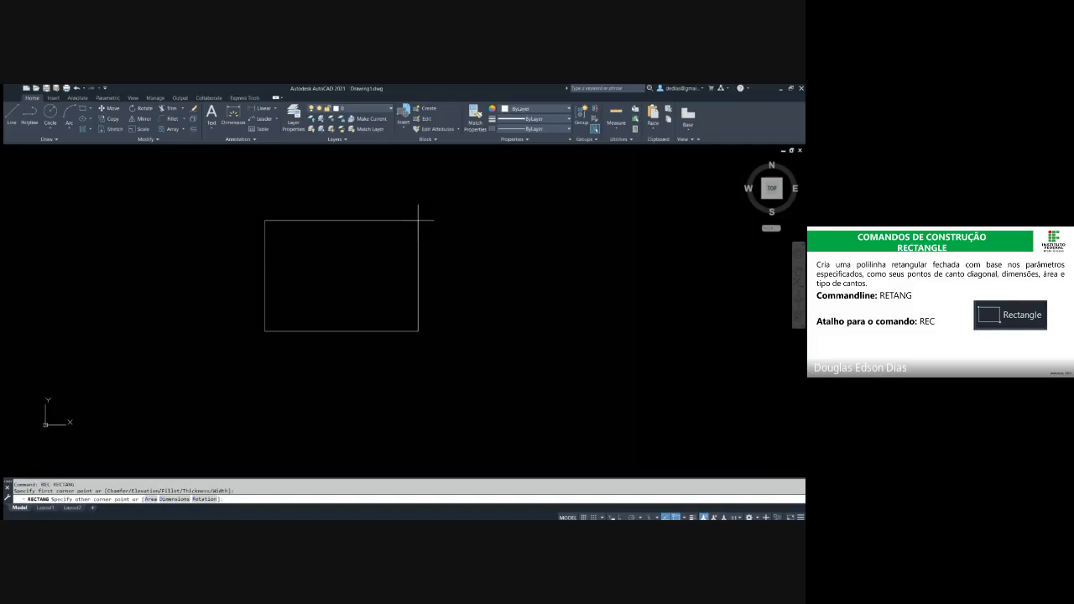
# Turn on dynamic input and draw a rectangle 200 wide and 100 high from a freely picked lower-left corner
pyautogui.press('F8')
pyautogui.press('Escape')
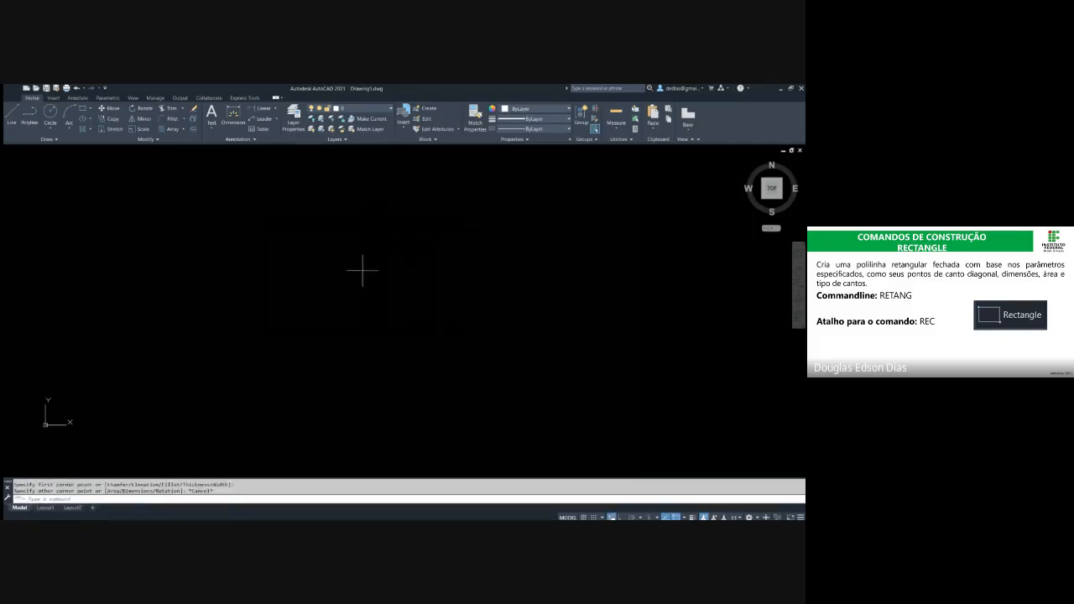
pyautogui.press('space')
pyautogui.click(305, 337)
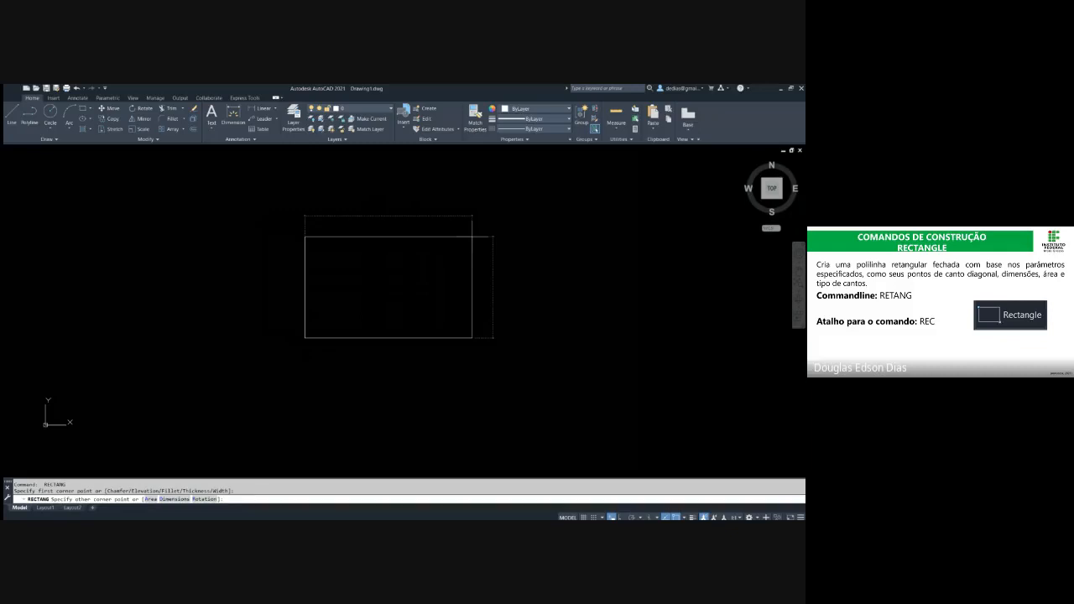
pyautogui.press('Tab')
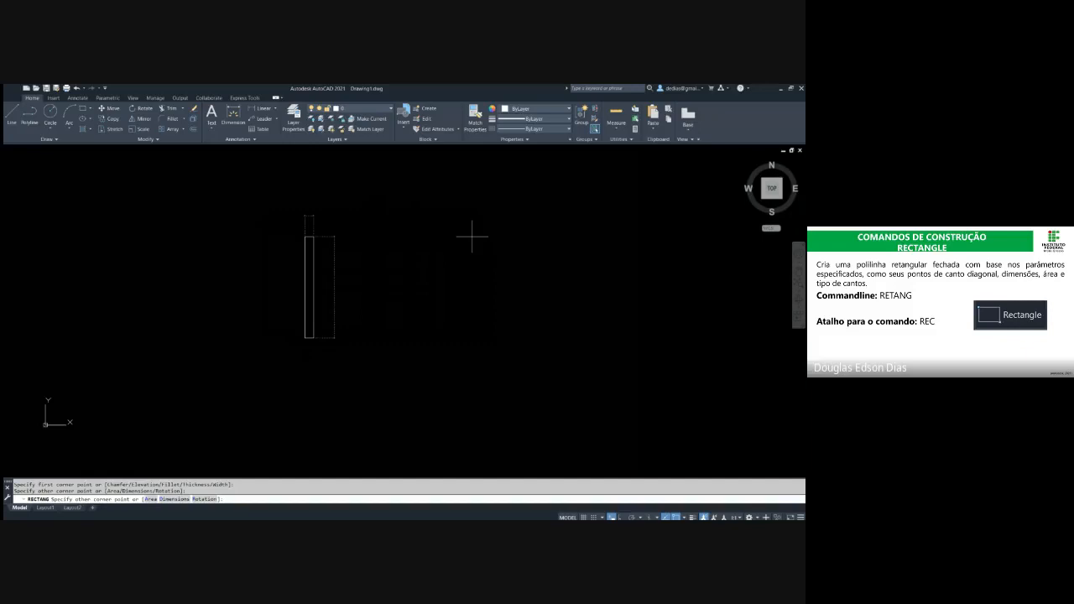
pyautogui.write('100')
pyautogui.press('Return')
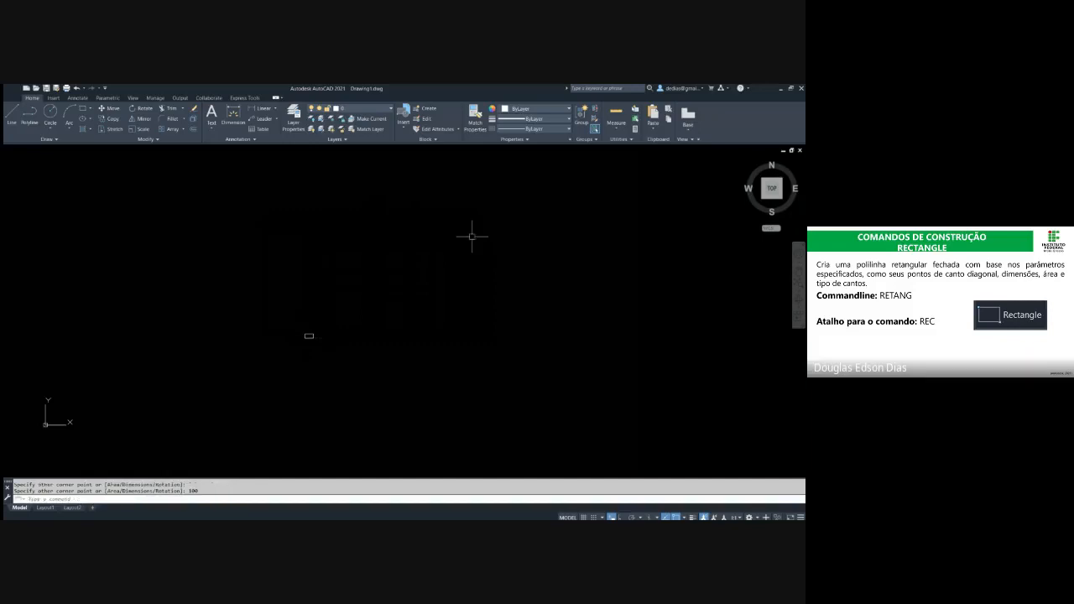
pyautogui.press('Escape')
pyautogui.press('Escape')
pyautogui.scroll(10, 335, 283)
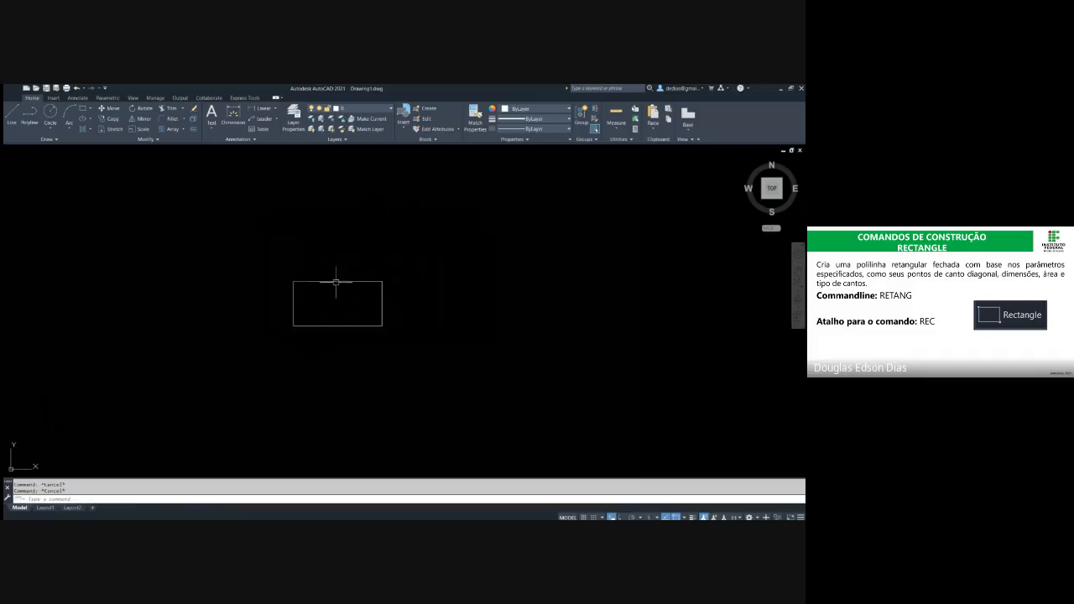
pyautogui.moveTo(435, 269); pyautogui.dragTo(321, 249, button='middle')
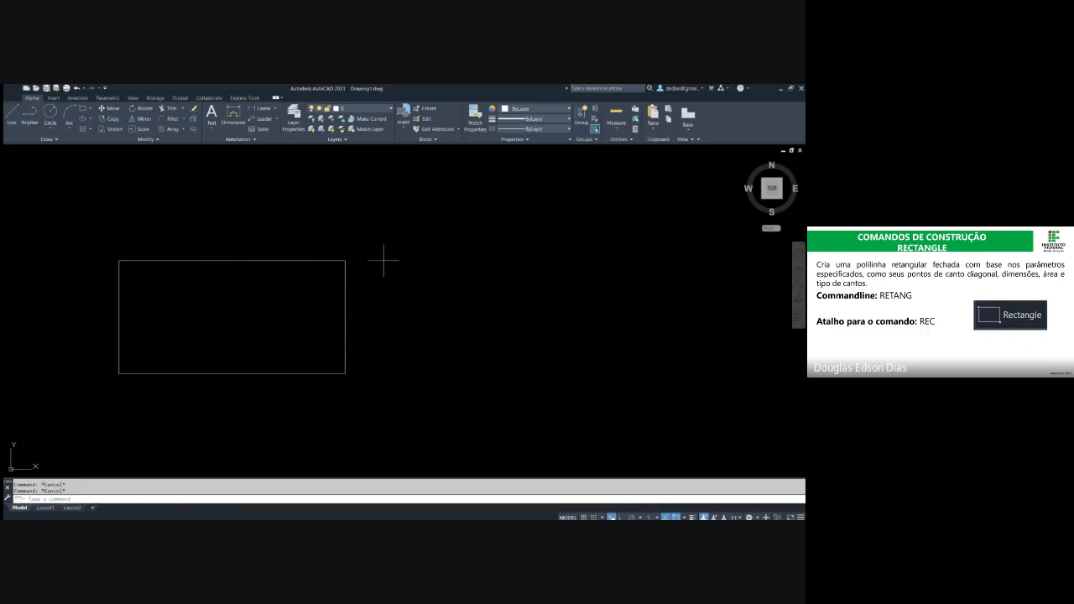
pyautogui.write('l')
pyautogui.press('Return')
pyautogui.press('Escape')
pyautogui.write('rec')
pyautogui.press('Return')
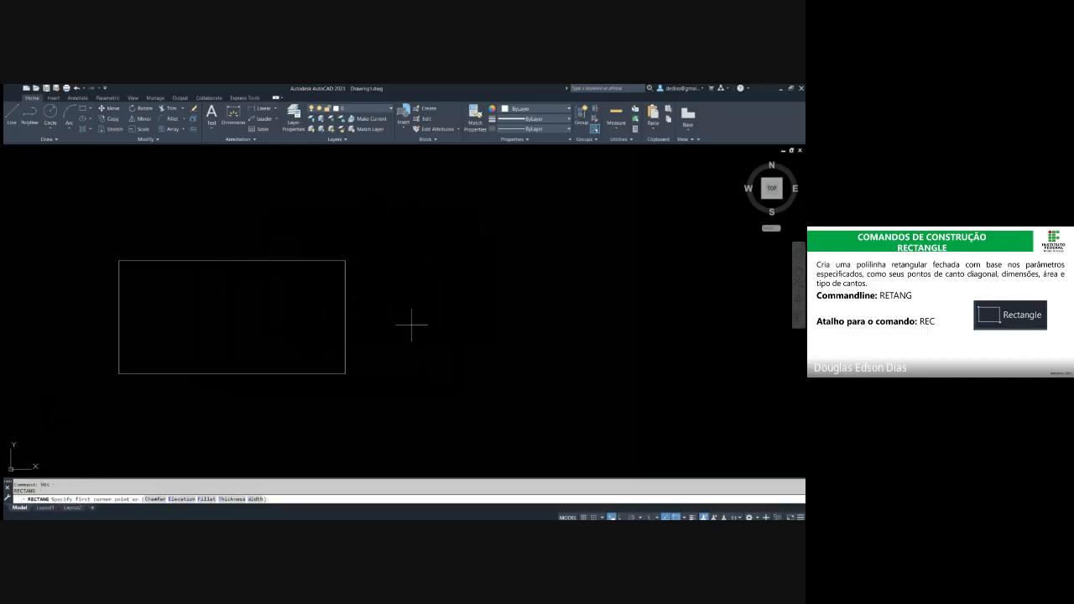
pyautogui.click(436, 386)
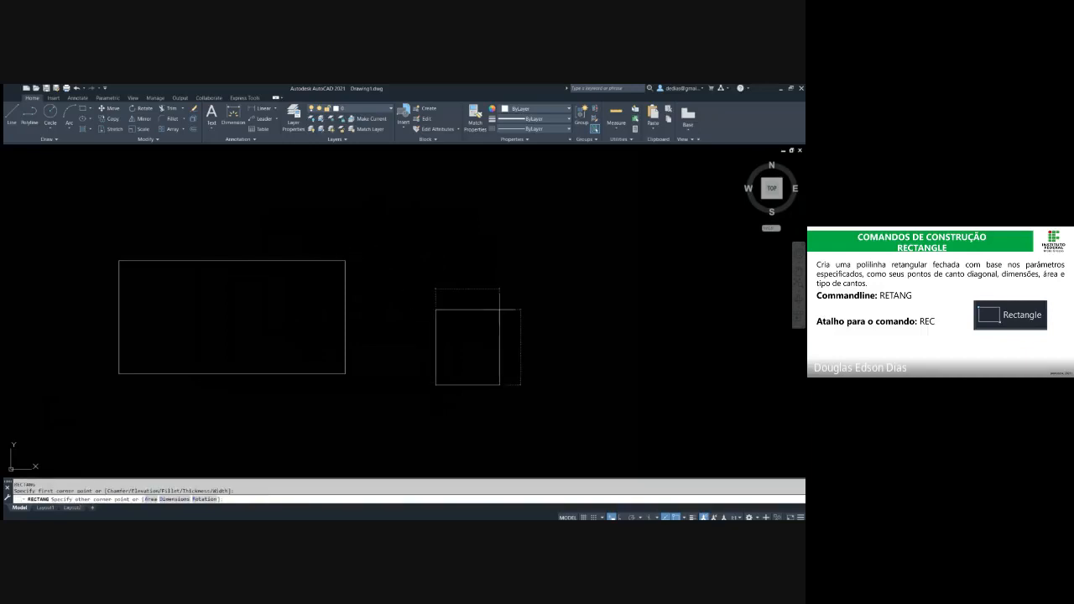
pyautogui.moveTo(543, 285); pyautogui.dragTo(429, 264, button='middle')
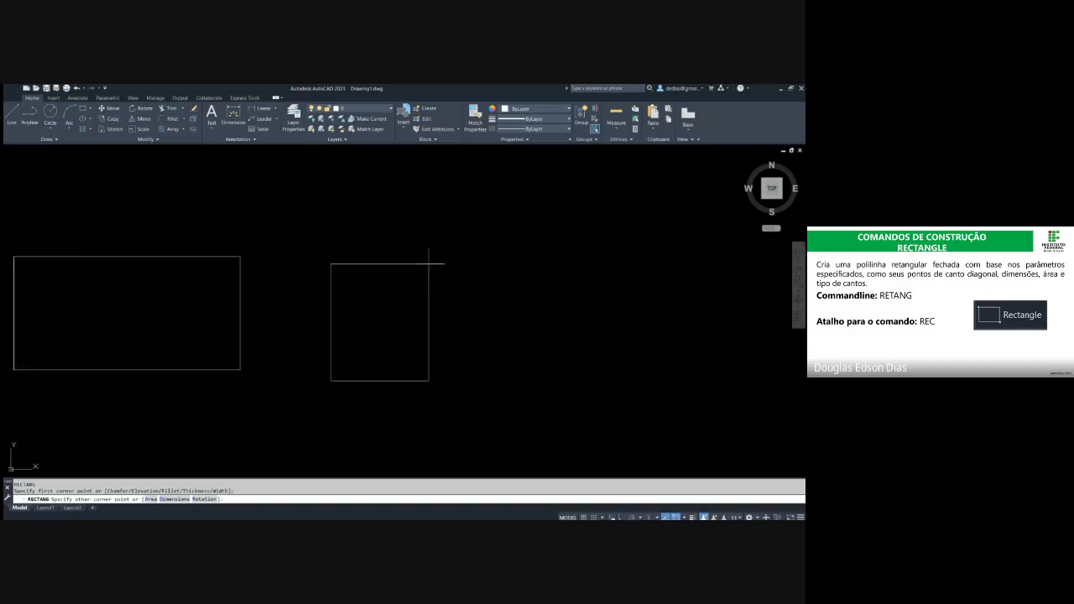
pyautogui.write('@')
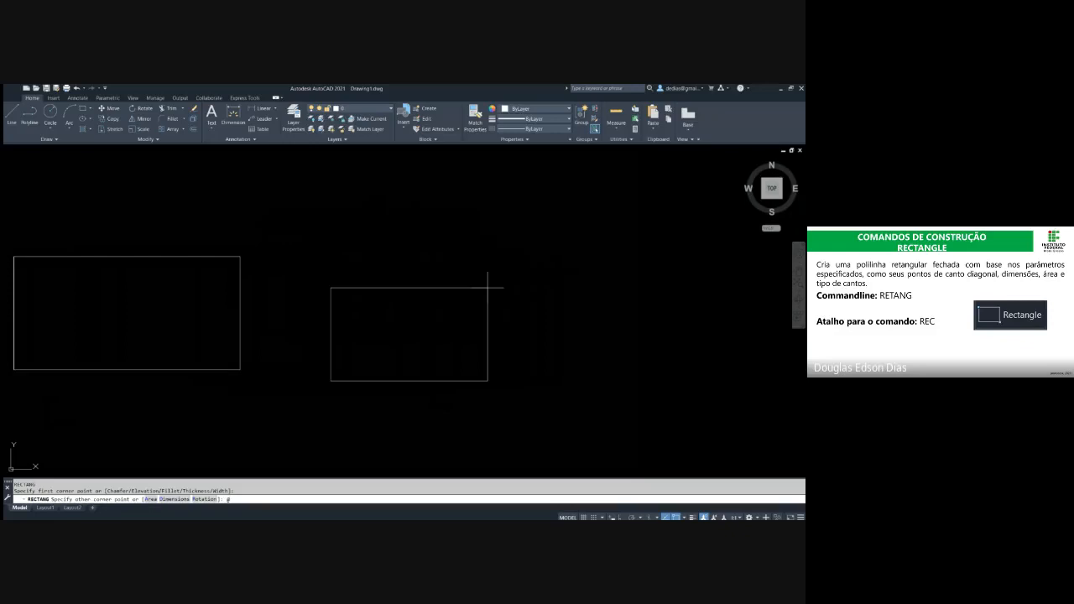
pyautogui.write('200,100')
pyautogui.press('Return')
pyautogui.press('Escape')
pyautogui.press('Escape')
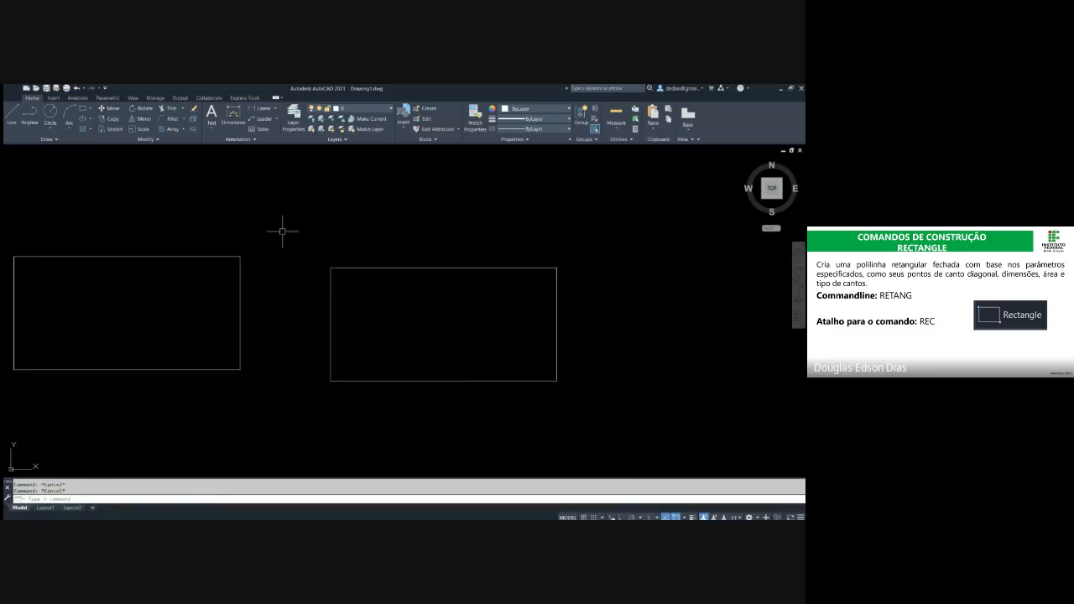
pyautogui.moveTo(359, 240); pyautogui.dragTo(243, 236, button='middle')
pyautogui.write('rec')
pyautogui.press('Return')
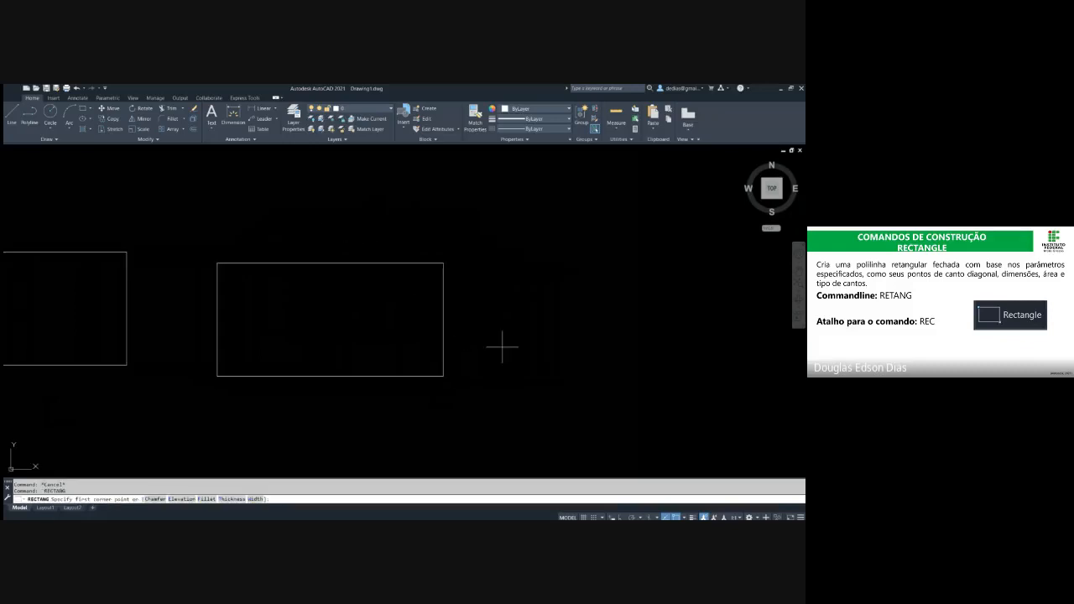
pyautogui.click(496, 339)
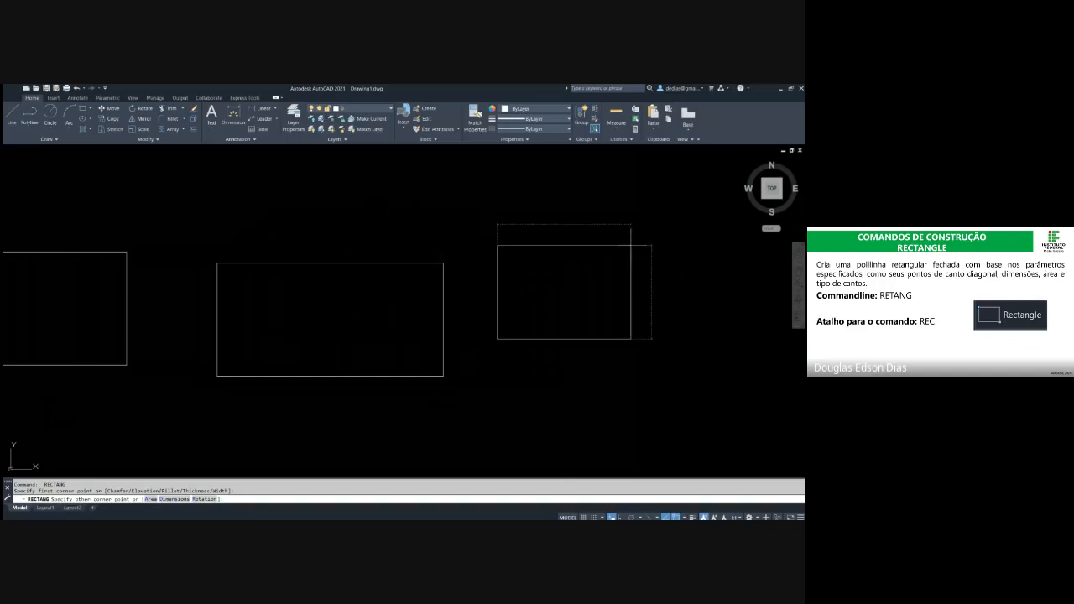
pyautogui.press('Escape')
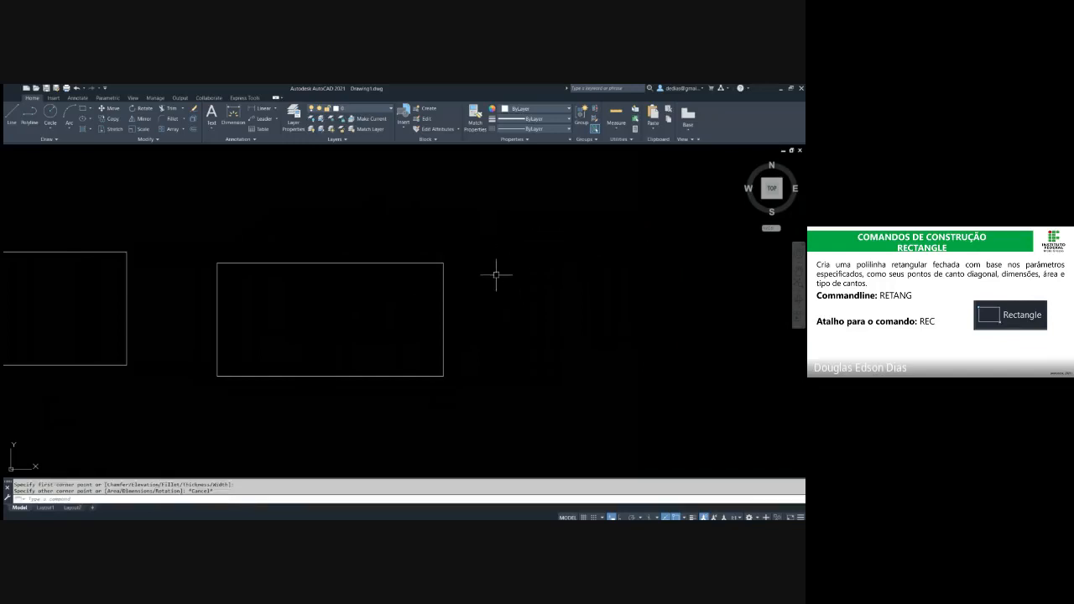
# Draw a third rectangle, 200 wide and 100 high, to the right of the second using dynamic input
pyautogui.press('Return')
pyautogui.scroll(2, 508, 266)
pyautogui.moveTo(507, 266); pyautogui.dragTo(340, 252, button='middle')
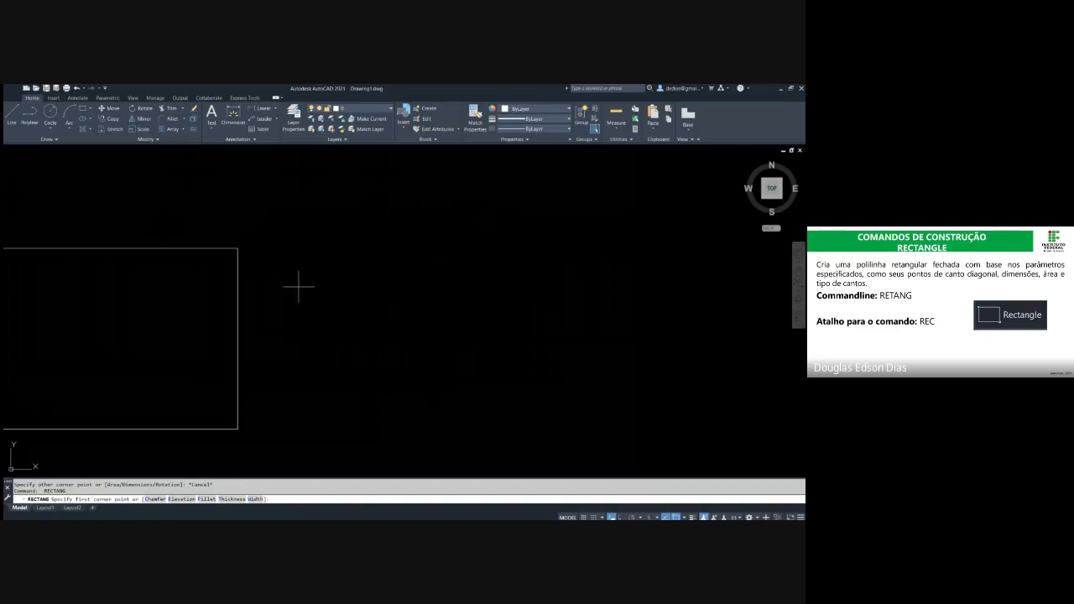
pyautogui.click(352, 388)
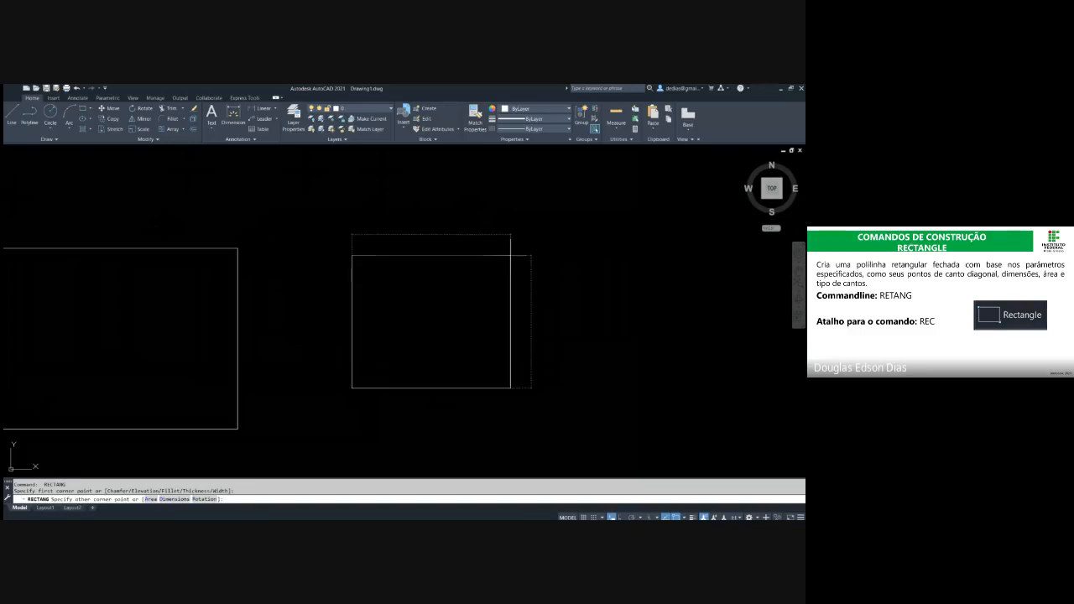
pyautogui.press('Tab')
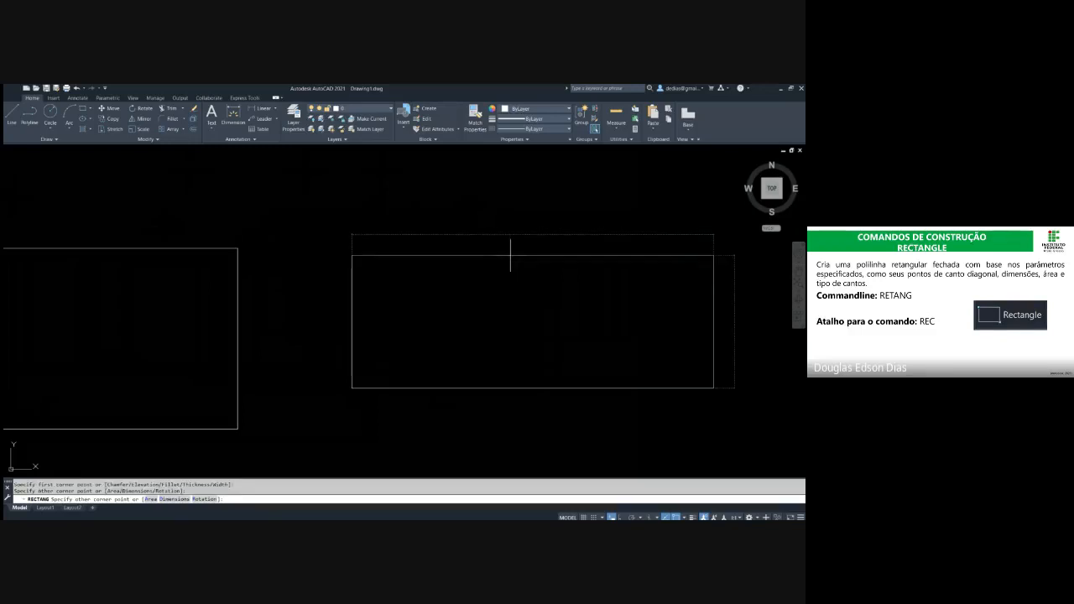
pyautogui.write('100')
pyautogui.press('Return')
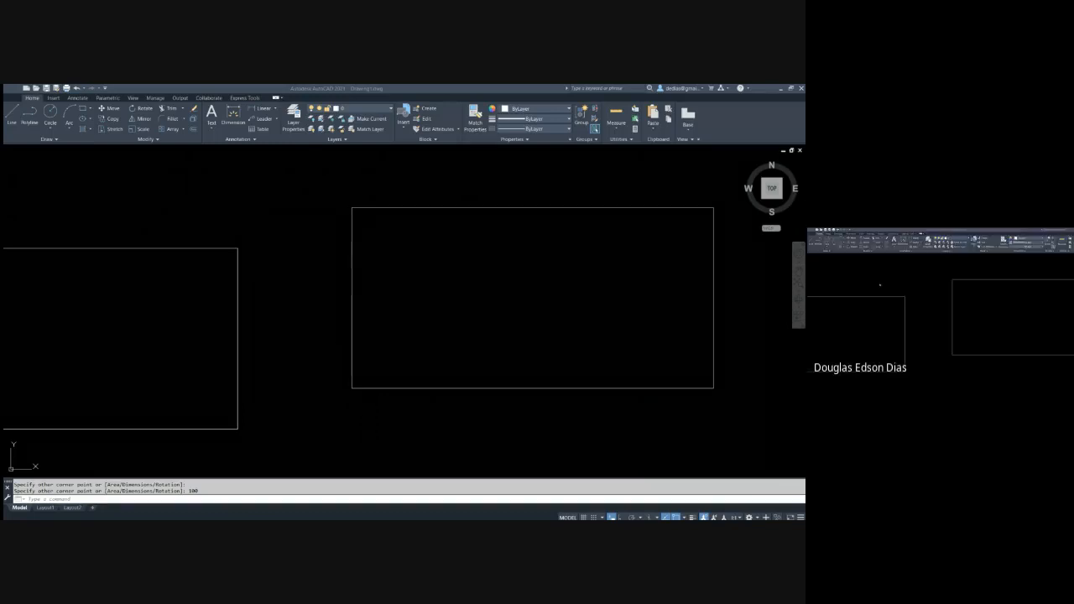
pyautogui.click(454, 290)
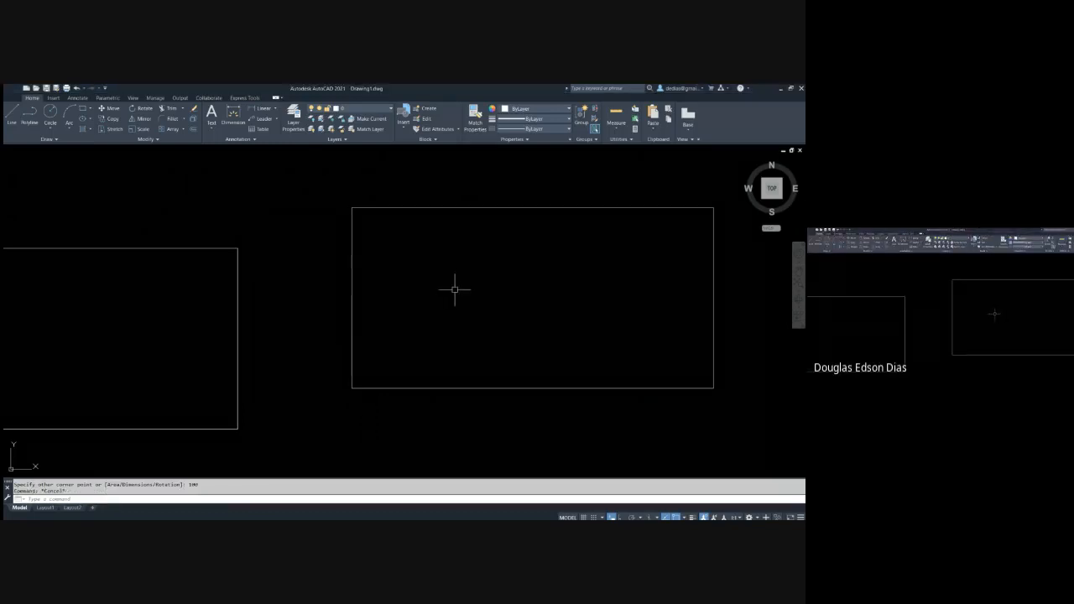
pyautogui.write('l')
pyautogui.press('Return')
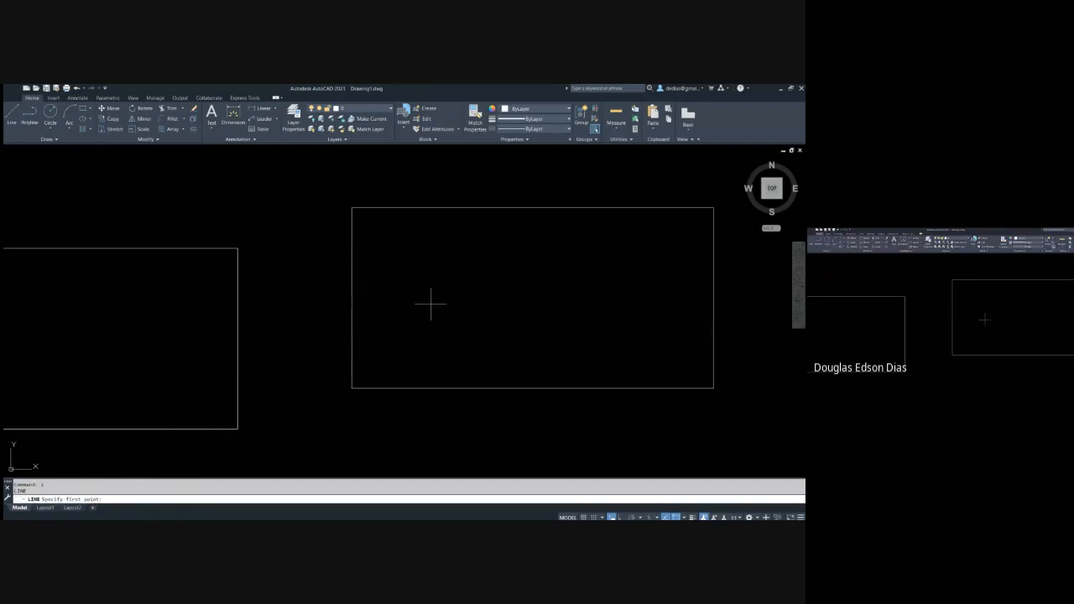
pyautogui.click(431, 303)
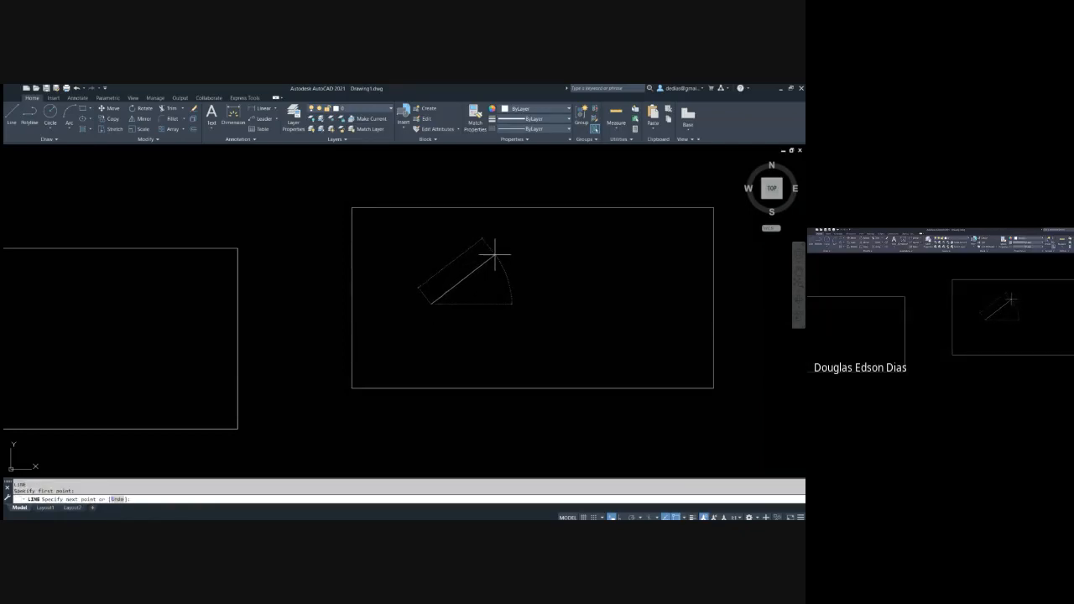
pyautogui.press('Escape')
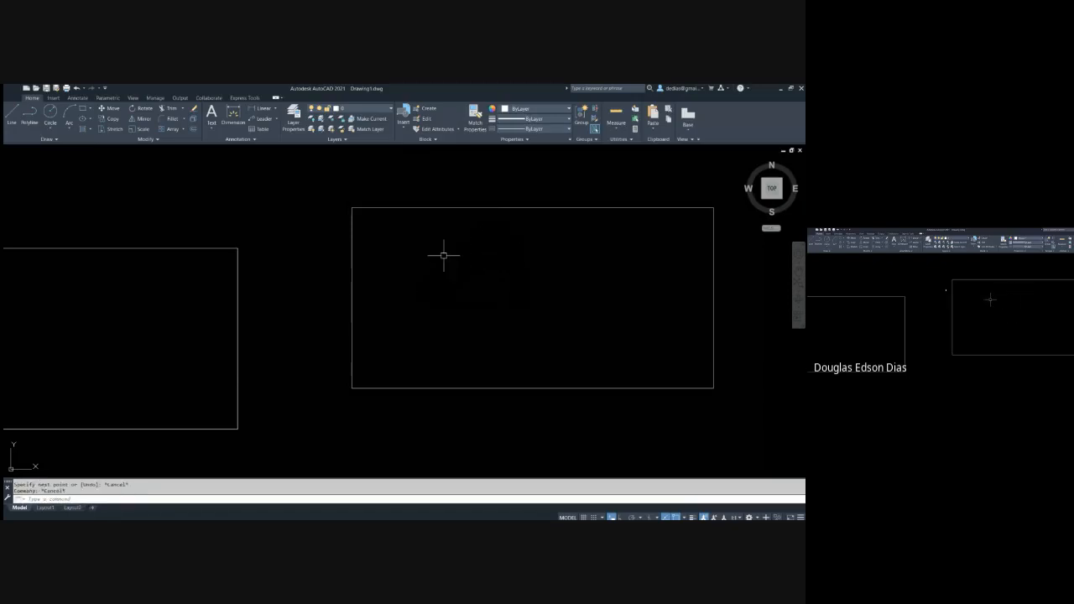
pyautogui.write('rec')
pyautogui.press('Return')
pyautogui.click(399, 323)
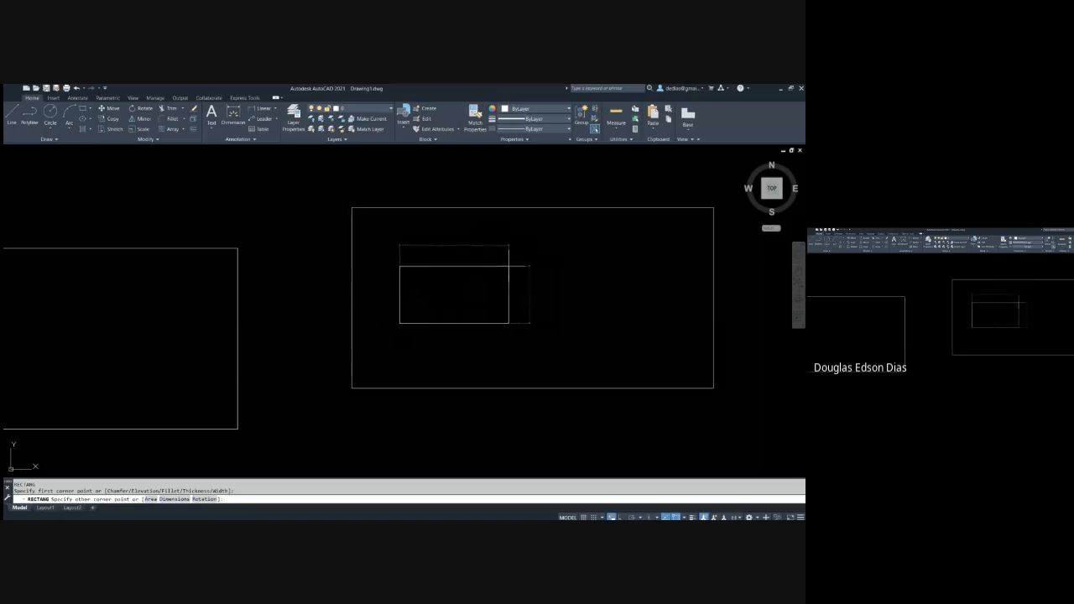
pyautogui.press('Escape')
pyautogui.hotkey('alt', 'Tab')
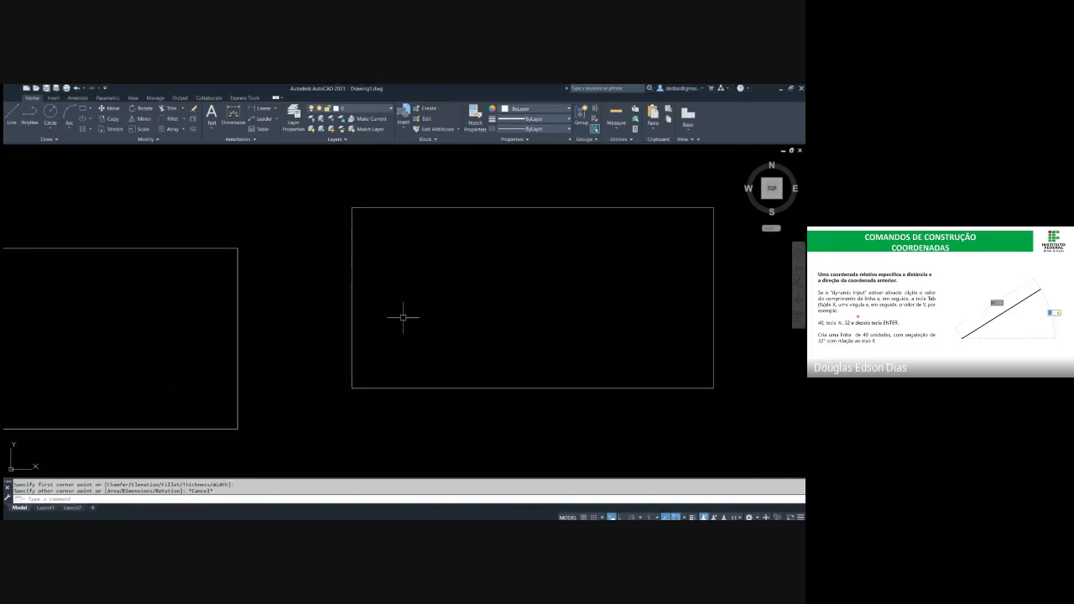
pyautogui.write('l')
pyautogui.press('Return')
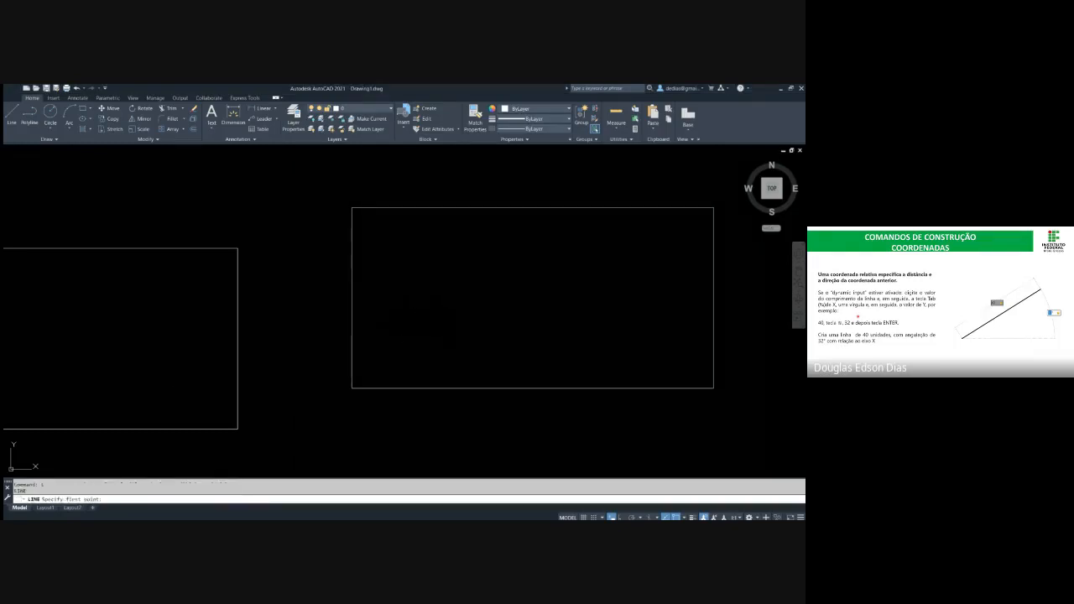
pyautogui.click(445, 331)
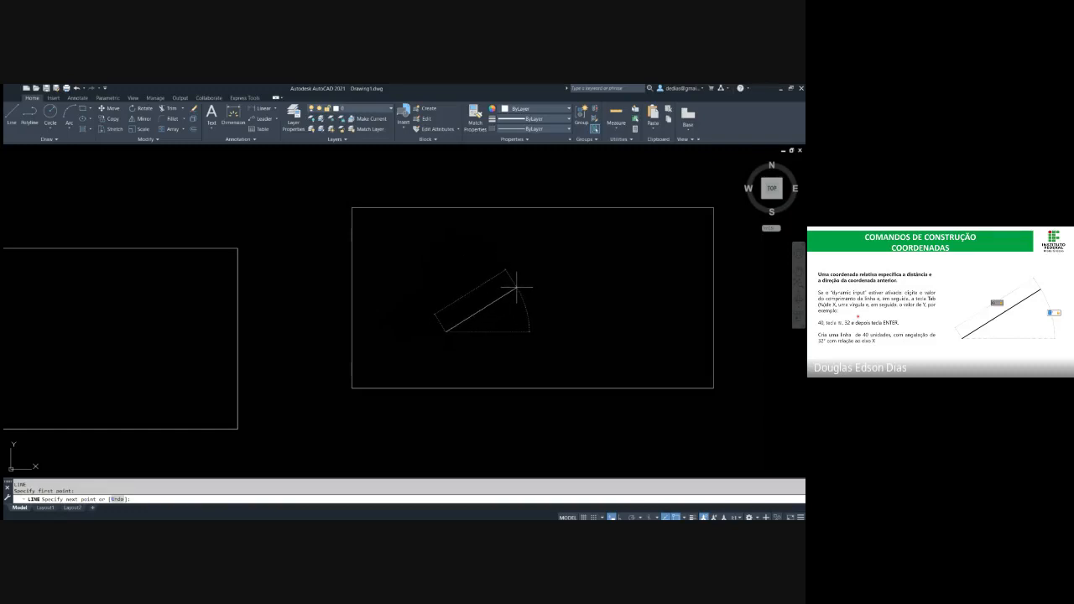
pyautogui.press('Escape')
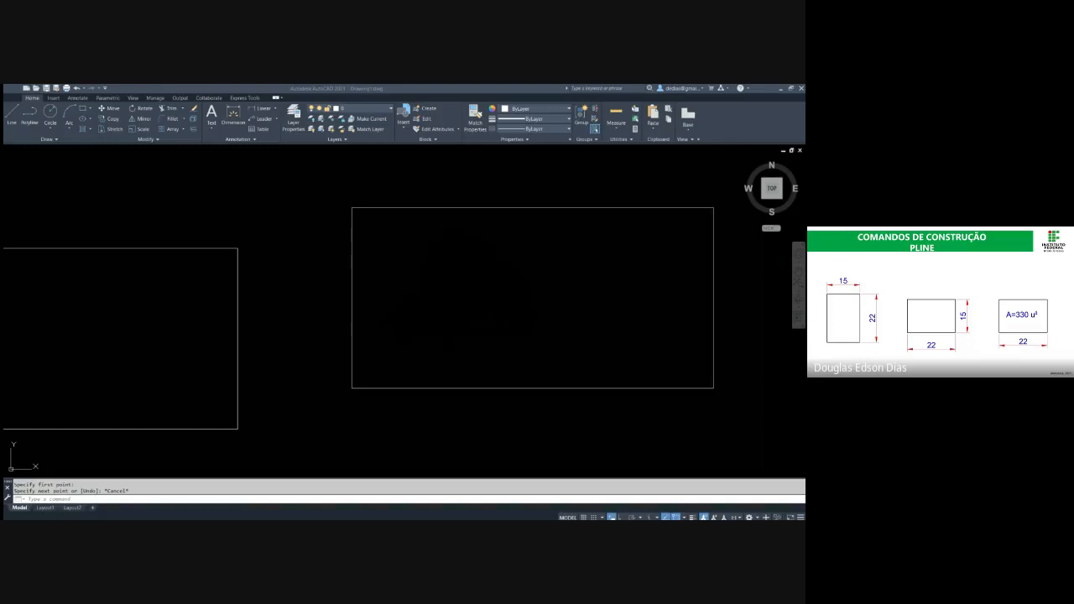
# Erase all three demonstration rectangles from the drawing
pyautogui.press('Escape')
pyautogui.press('Escape')
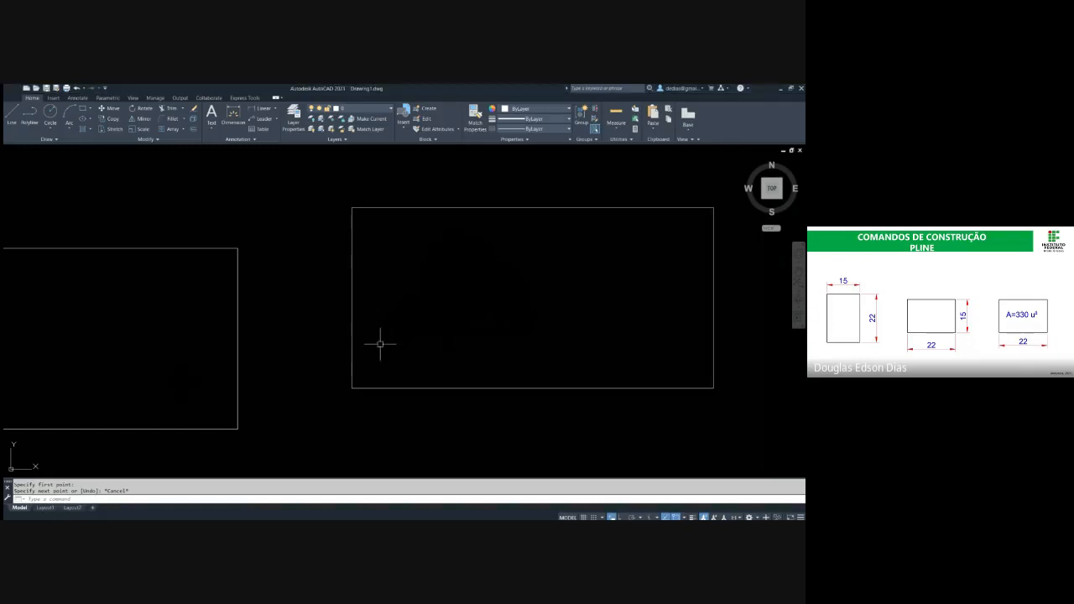
pyautogui.moveTo(379, 343); pyautogui.dragTo(519, 325, button='middle')
pyautogui.click(533, 407)
pyautogui.click(371, 342)
pyautogui.press('Delete')
pyautogui.press('Escape')
pyautogui.press('Escape')
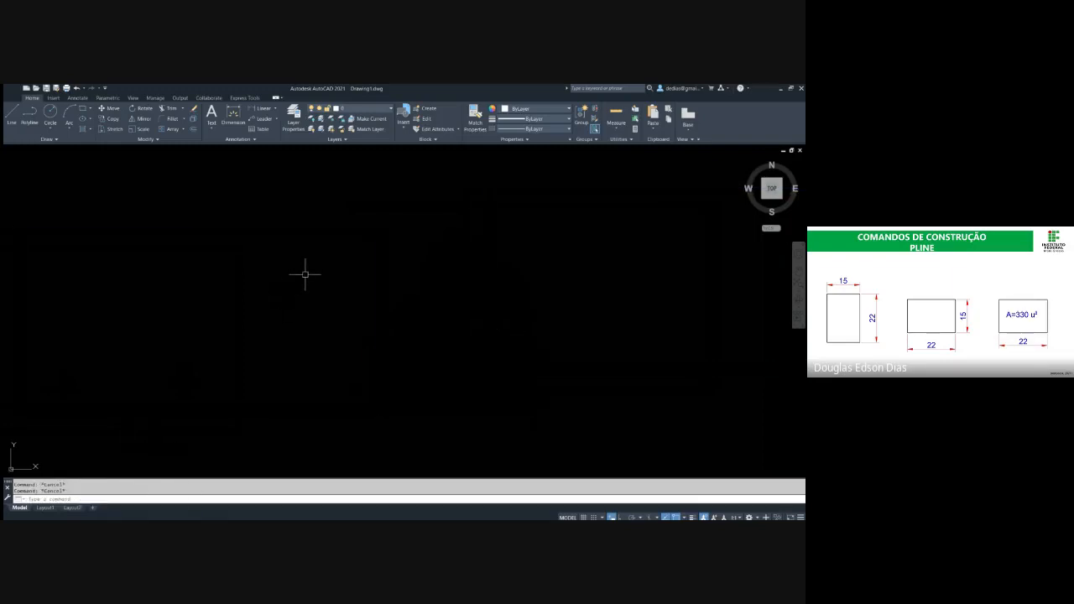
# Erase the one rectangle left over from the demonstration so the drawing area is empty
pyautogui.scroll(-1, 307, 274)
pyautogui.scroll(-2, 387, 254)
pyautogui.moveTo(388, 254)
pyautogui.mouseDown(button='middle')
pyautogui.moveTo(446, 246)
pyautogui.moveTo(467, 261)
pyautogui.mouseUp(button='middle')
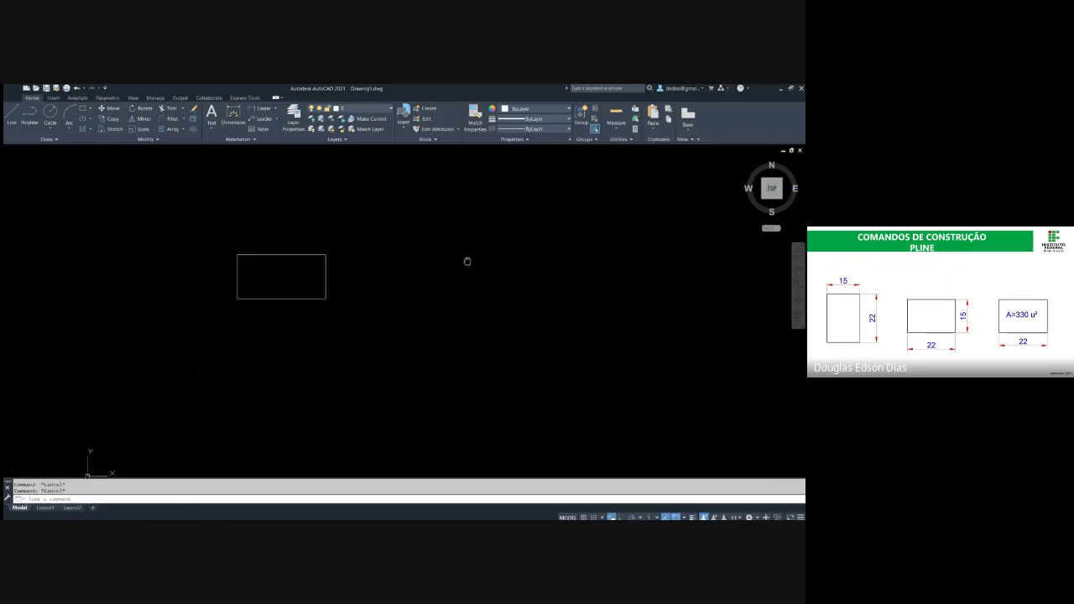
pyautogui.click(392, 314)
pyautogui.click(220, 236)
pyautogui.write('e')
pyautogui.press('Return')
pyautogui.moveTo(221, 236)
pyautogui.mouseDown(button='middle')
pyautogui.moveTo(246, 247)
pyautogui.moveTo(197, 269)
pyautogui.mouseUp(button='middle')
pyautogui.press('Escape')
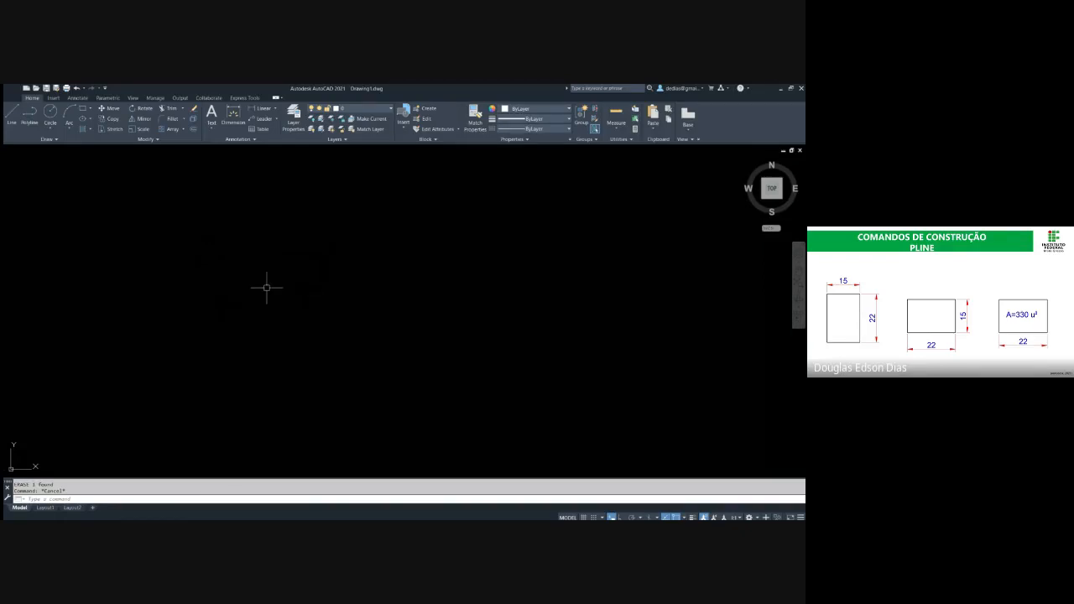
pyautogui.write('rec')
pyautogui.press('Return')
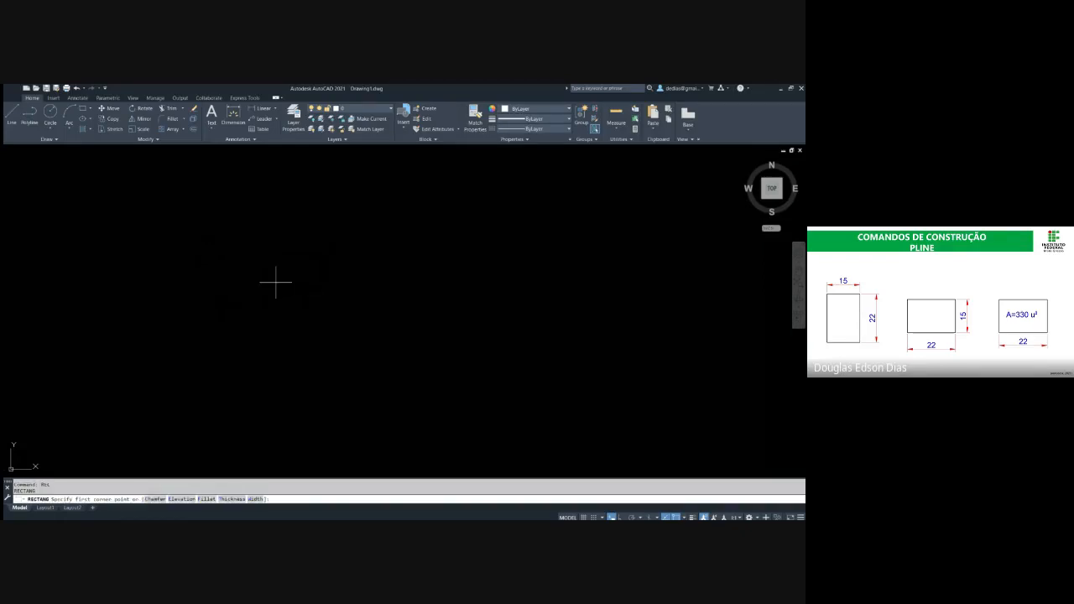
pyautogui.click(307, 377)
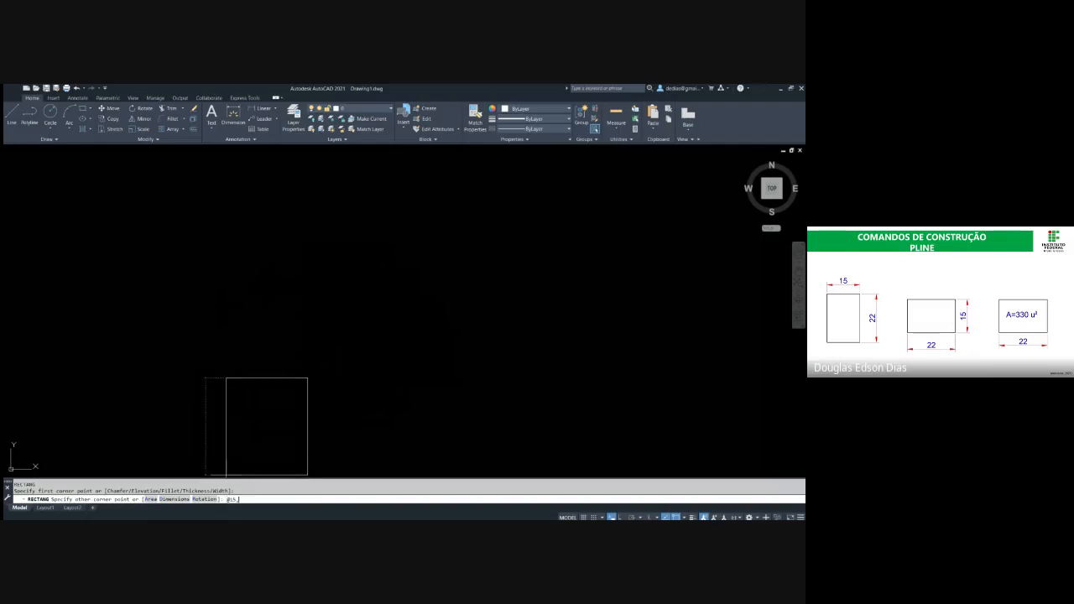
pyautogui.write('22')
pyautogui.press('Return')
pyautogui.press('Escape')
pyautogui.press('Escape')
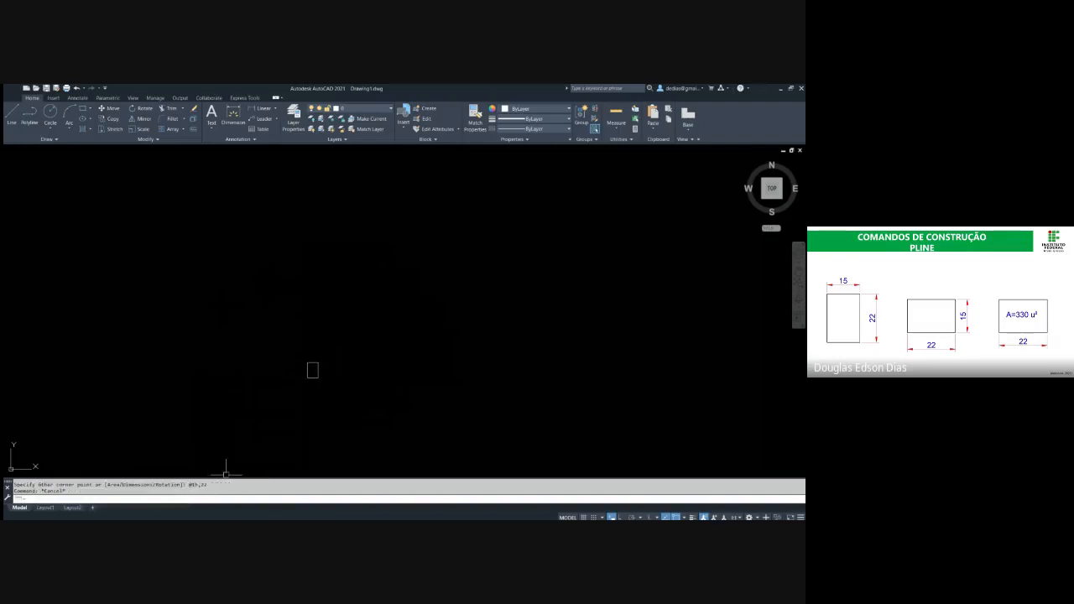
pyautogui.scroll(4, 304, 378)
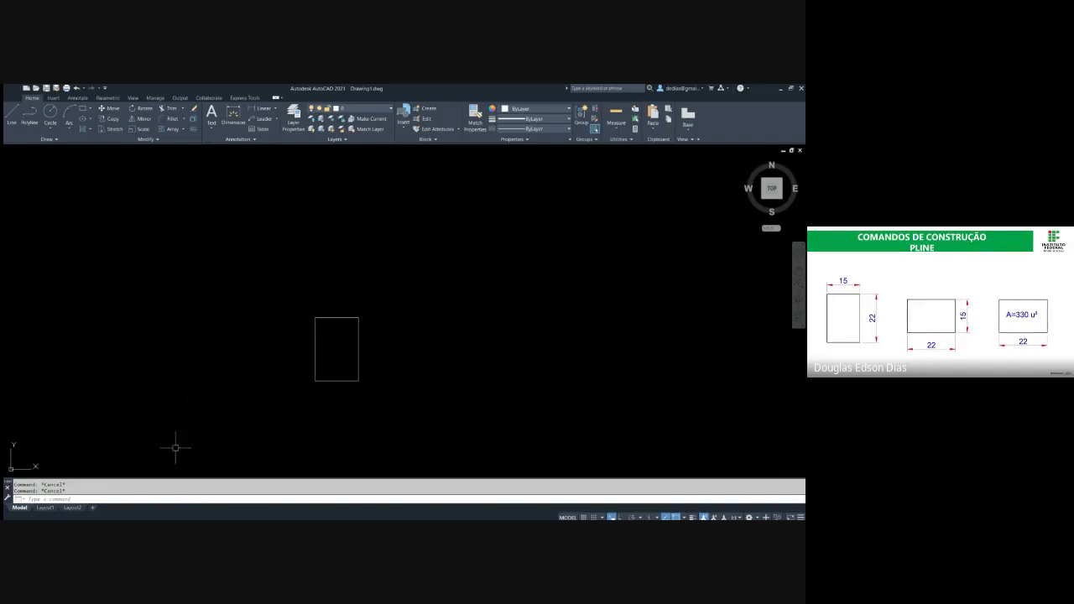
pyautogui.scroll(-6, 176, 436)
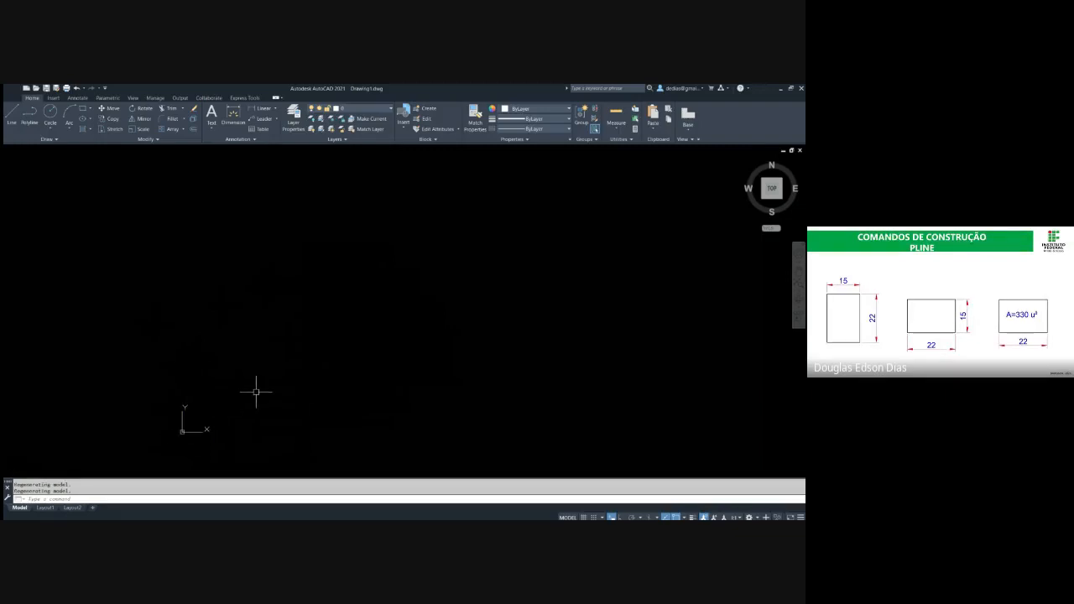
pyautogui.write('rec')
pyautogui.press('Return')
pyautogui.click(303, 376)
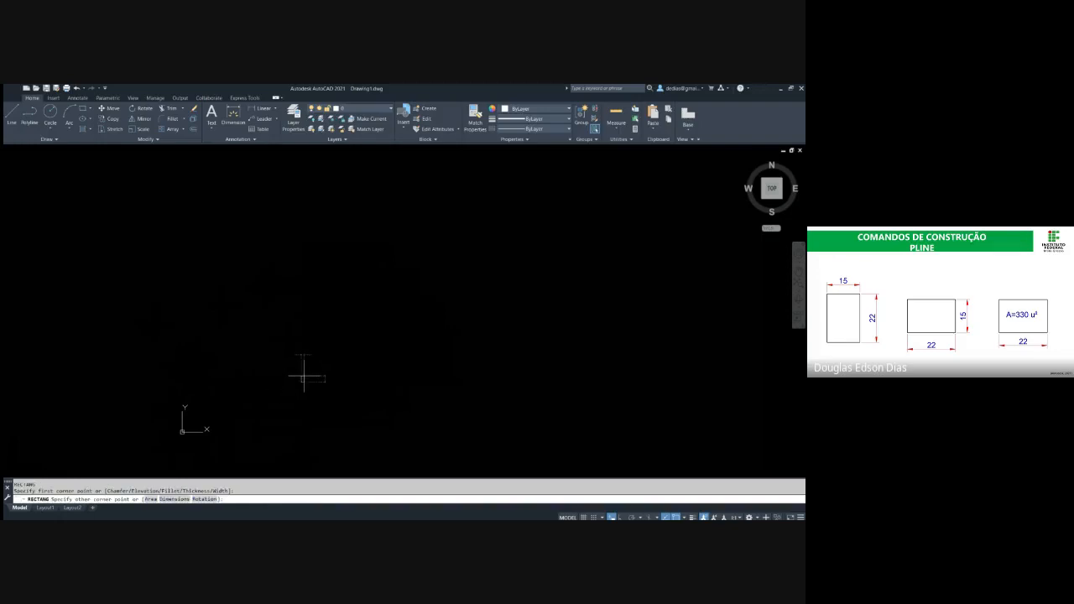
pyautogui.write('@15,22')
pyautogui.press('Return')
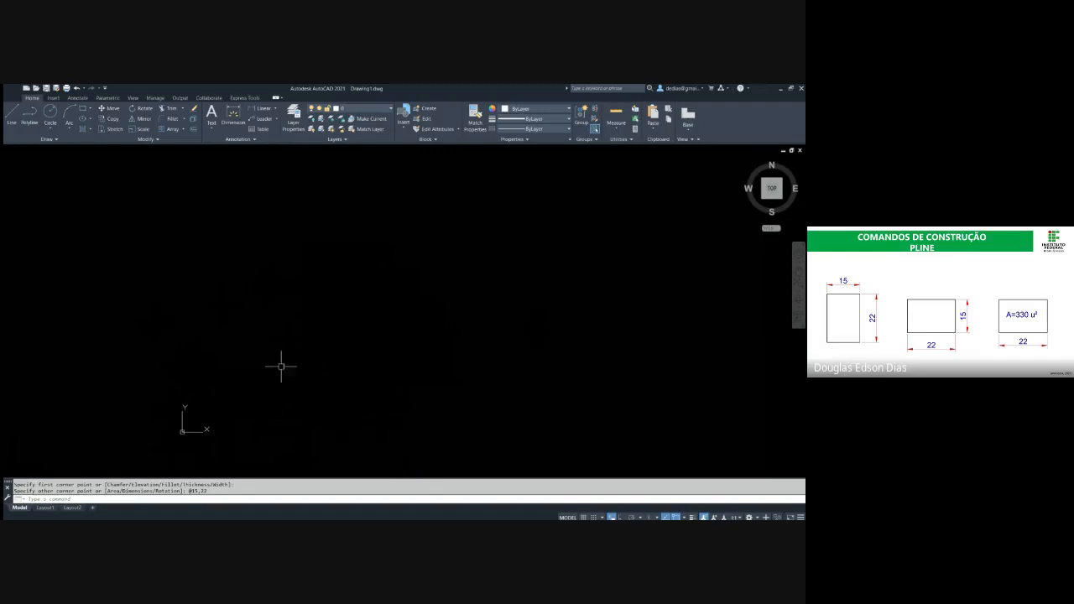
# Select the tiny new rectangle with a window, examine it up close, and clear the selection
pyautogui.moveTo(439, 378); pyautogui.dragTo(368, 333, button='middle')
pyautogui.moveTo(247, 345); pyautogui.dragTo(293, 352, button='middle')
pyautogui.click(286, 334)
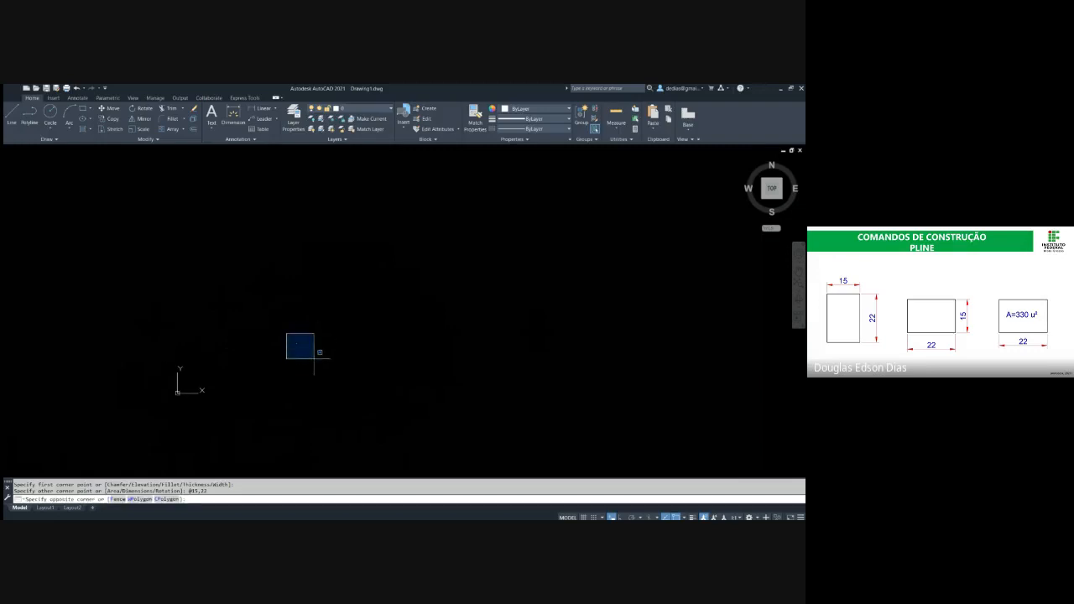
pyautogui.click(328, 376)
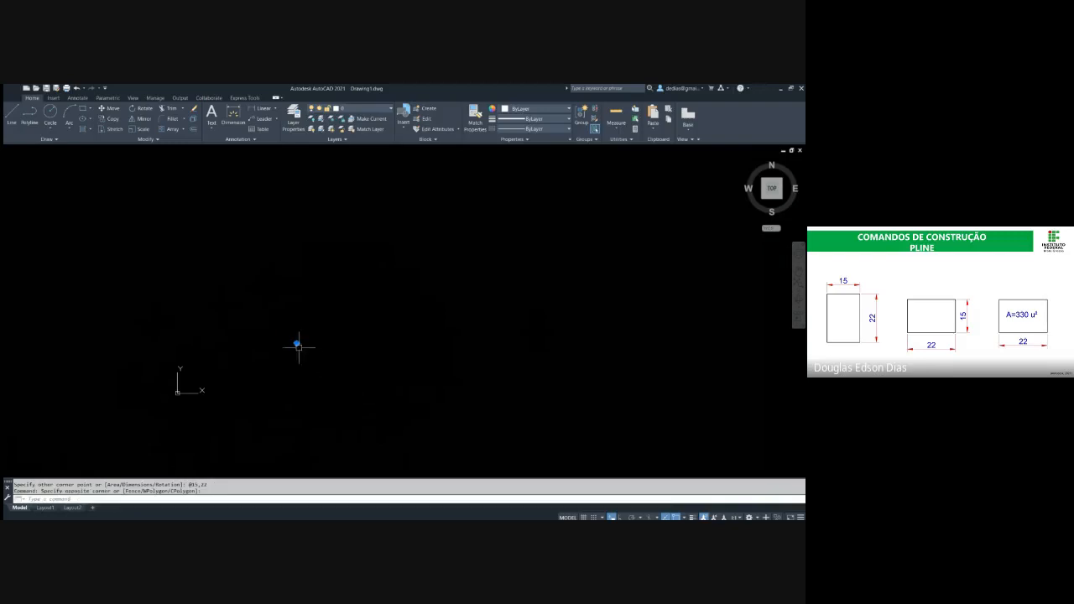
pyautogui.scroll(4, 297, 342)
pyautogui.scroll(3, 298, 329)
pyautogui.scroll(4, 313, 326)
pyautogui.scroll(2, 293, 340)
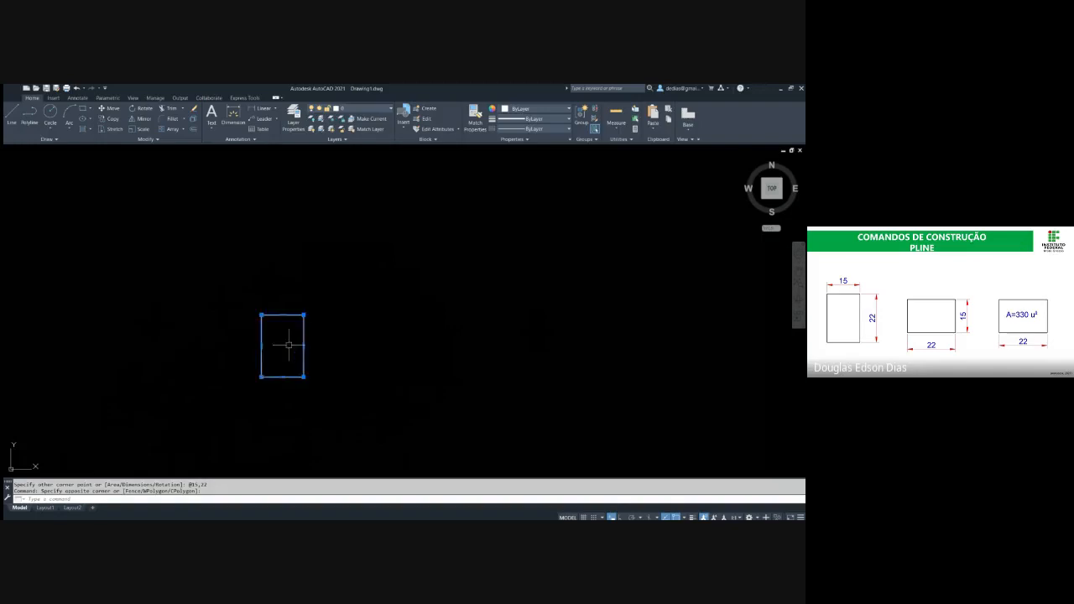
pyautogui.scroll(4, 298, 336)
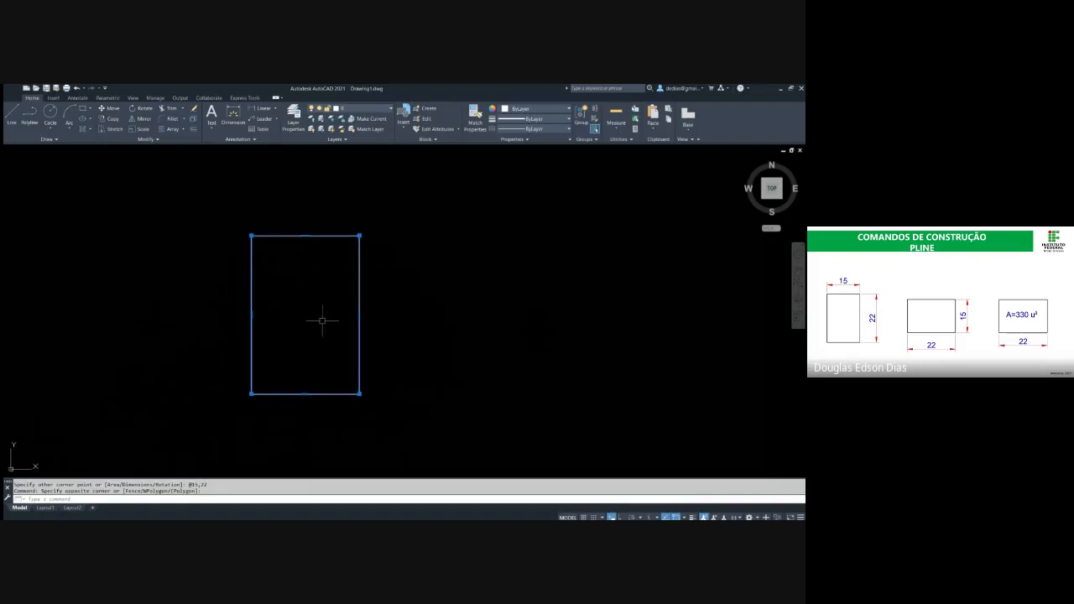
pyautogui.press('Escape')
pyautogui.press('Escape')
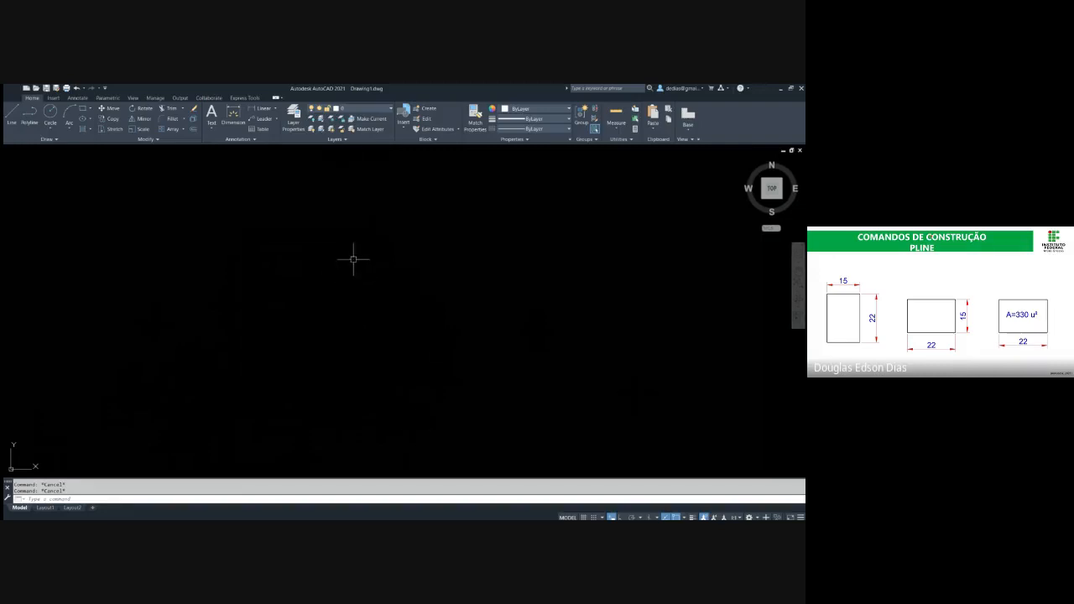
# Erase both 15 by 22 practice rectangles from the drawing
pyautogui.scroll(-5, 353, 259)
pyautogui.click(396, 233)
pyautogui.click(224, 345)
pyautogui.write('e')
pyautogui.press('Return')
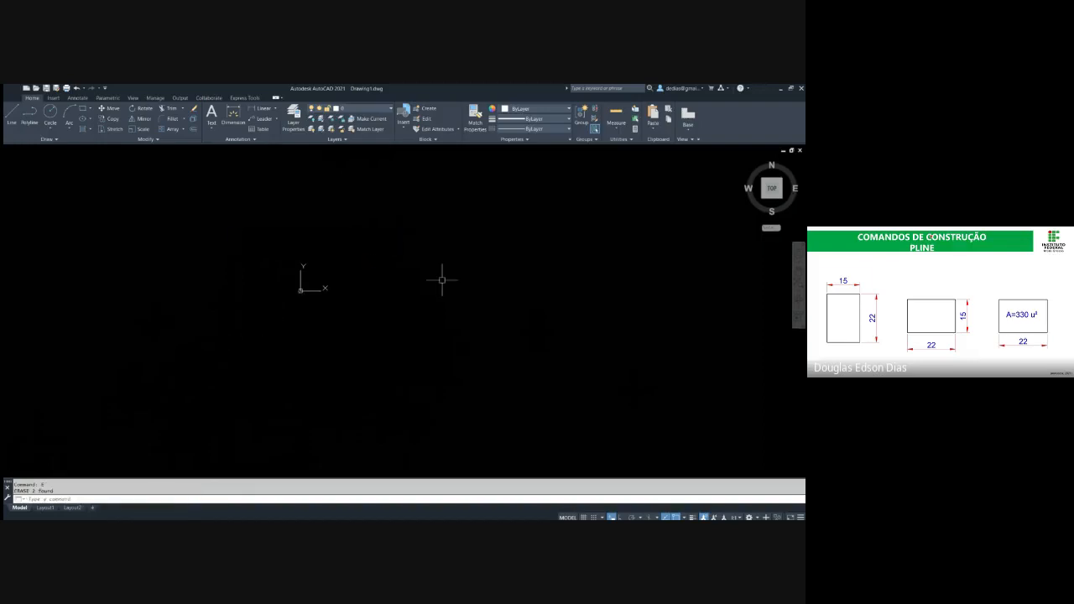
# Draw a new rectangle 15 wide and 22 high from a freely picked lower-left corner
pyautogui.moveTo(443, 280); pyautogui.dragTo(336, 327, button='middle')
pyautogui.write('rec')
pyautogui.press('Return')
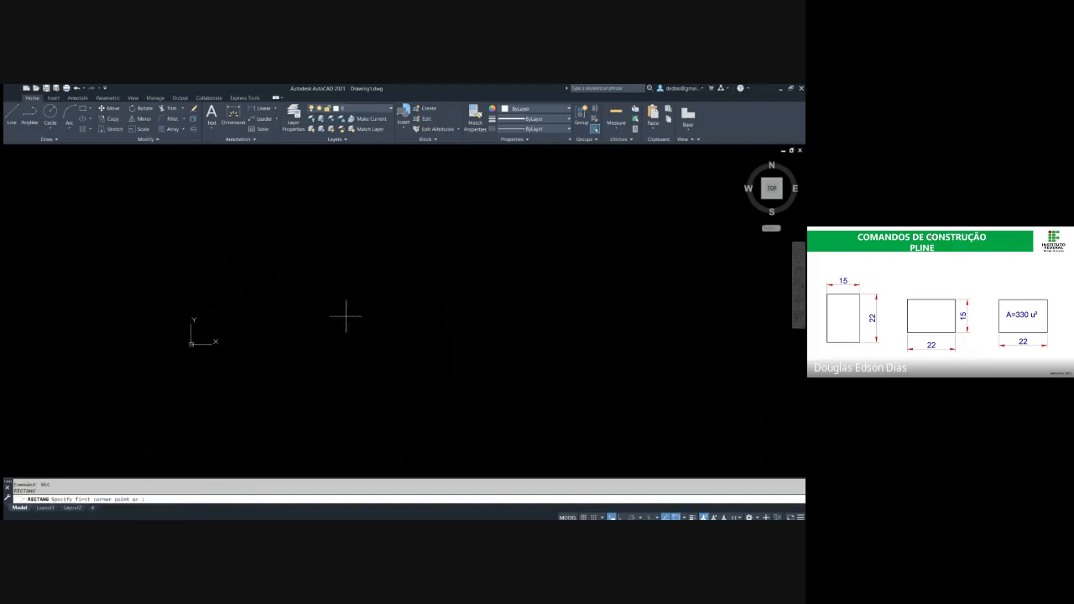
pyautogui.click(341, 312)
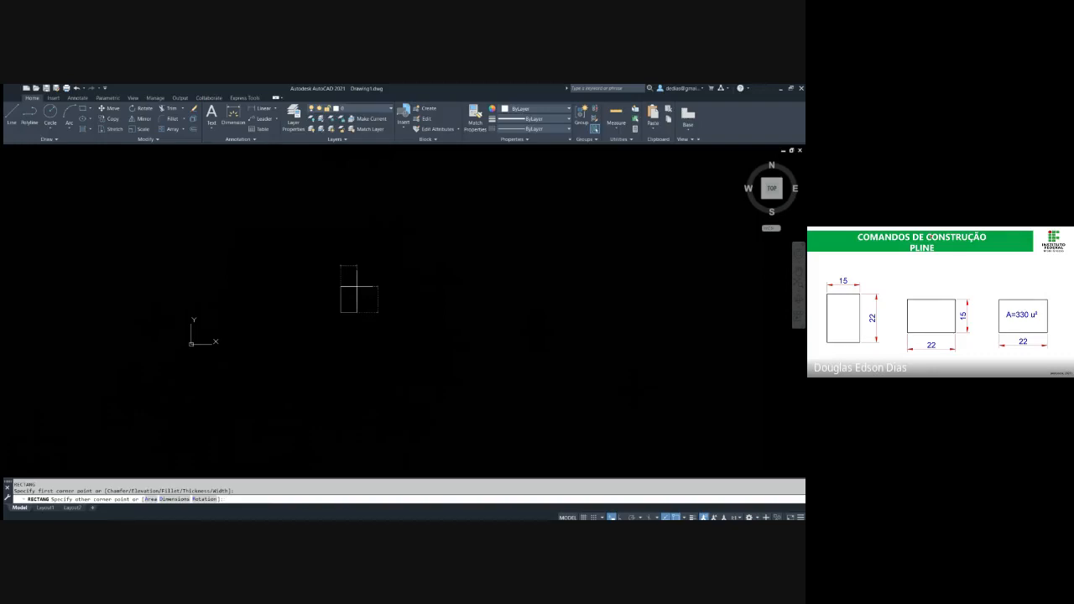
pyautogui.write('15,')
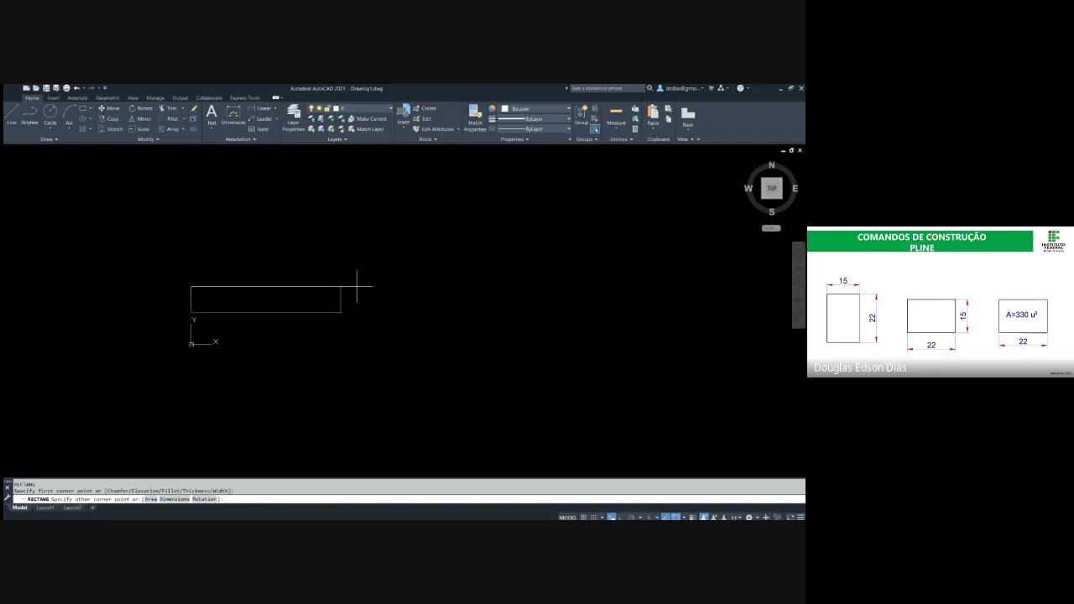
pyautogui.write('22')
pyautogui.press('Return')
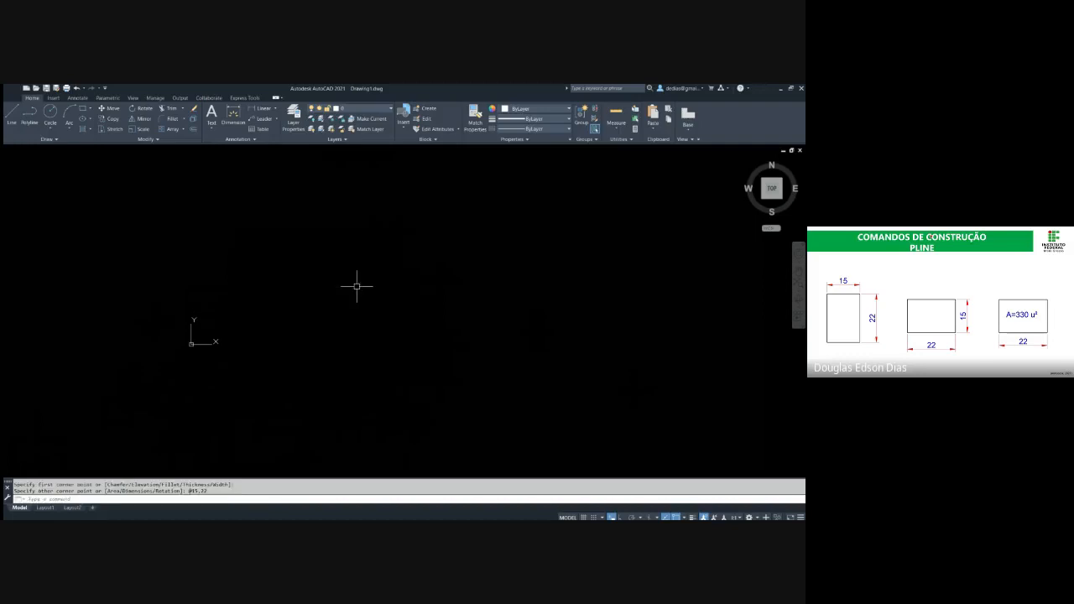
pyautogui.moveTo(450, 278)
pyautogui.mouseDown(button='middle')
pyautogui.moveTo(394, 277)
pyautogui.moveTo(353, 310)
pyautogui.mouseUp(button='middle')
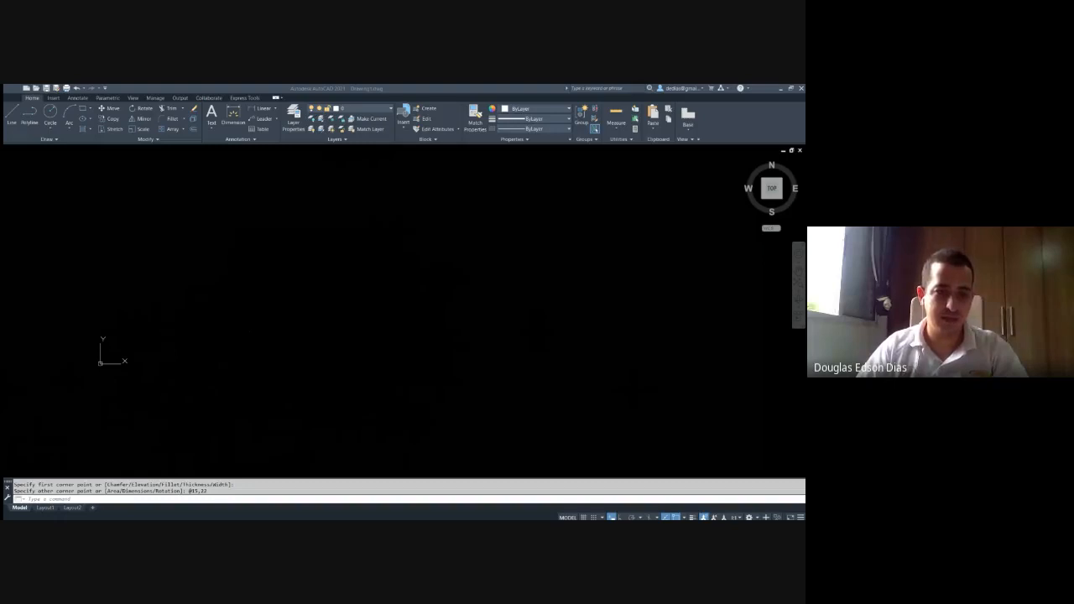
# Zoom to the drawing's extents to locate the rectangle, leaving empty space around it
pyautogui.click(88, 319)
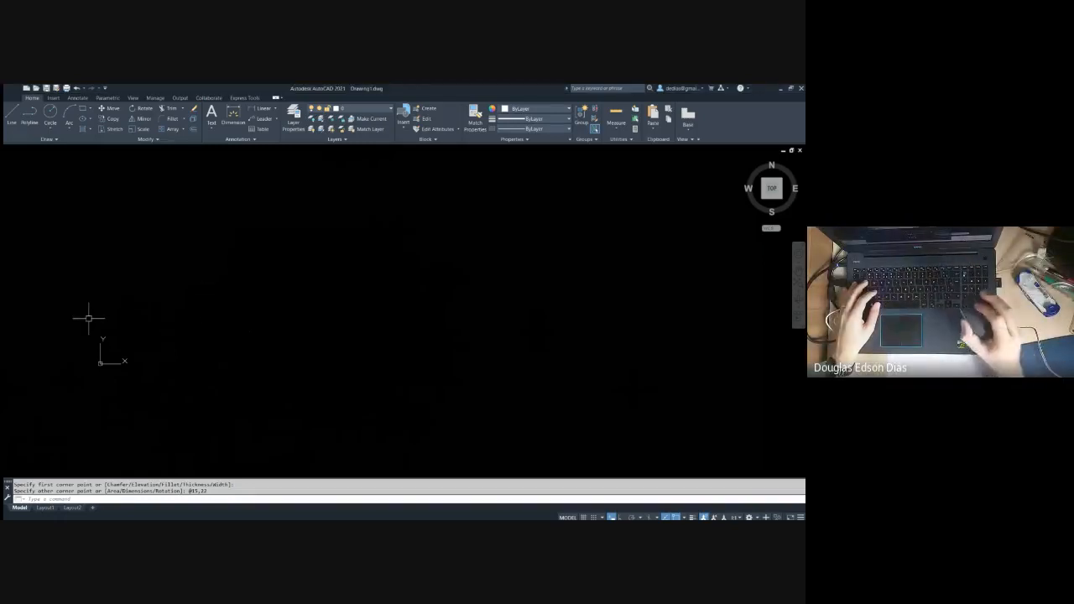
pyautogui.middleClick(88, 319)
pyautogui.middleClick(89, 319)
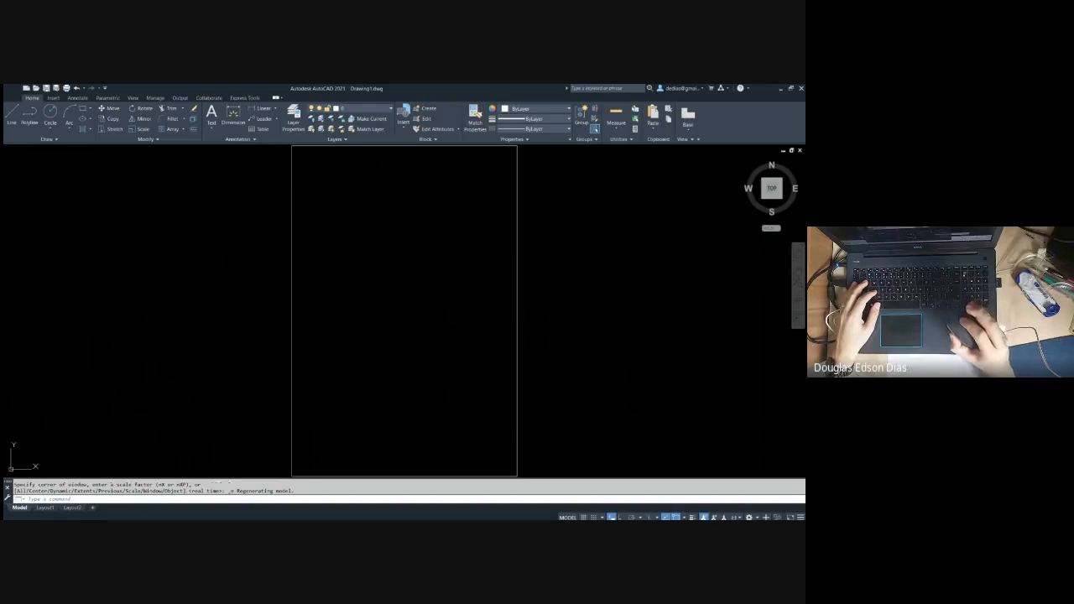
pyautogui.scroll(-4, 478, 280)
pyautogui.moveTo(478, 281); pyautogui.dragTo(362, 271, button='middle')
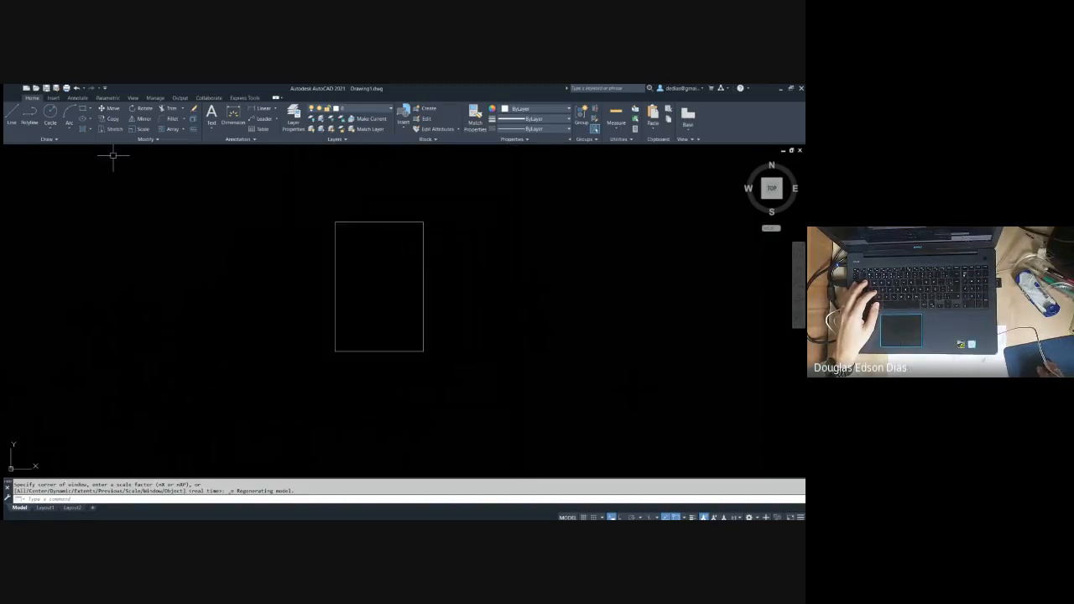
pyautogui.scroll(-3, 276, 211)
pyautogui.moveTo(276, 211); pyautogui.dragTo(182, 215, button='middle')
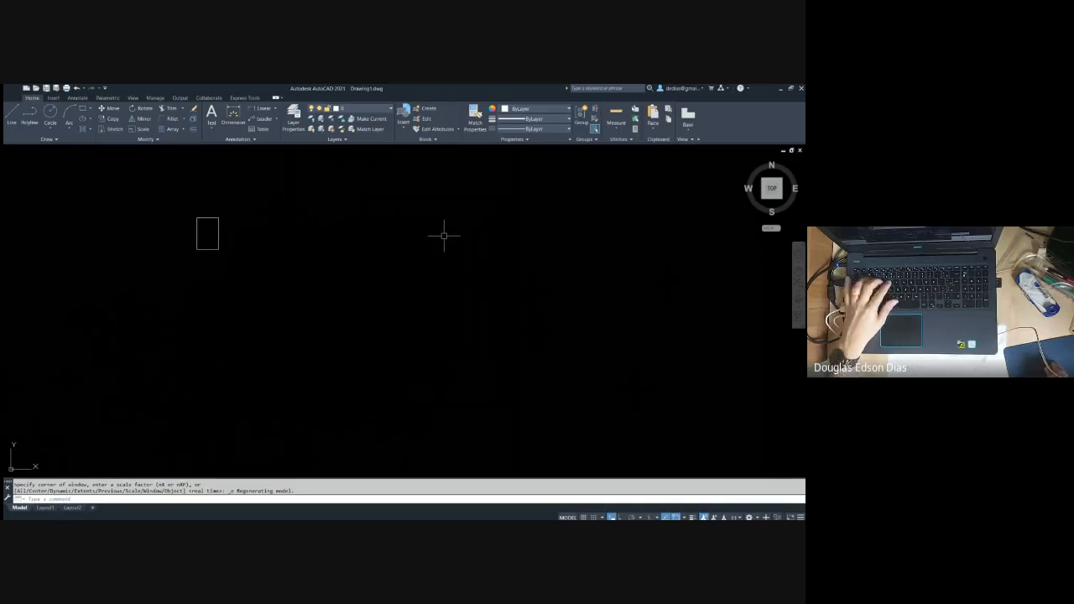
# Draw a freely sized horizontal rectangle well to the right of the first one and zoom to the drawing's extents
pyautogui.write('rec')
pyautogui.press('space')
pyautogui.click(540, 295)
pyautogui.click(634, 252)
pyautogui.press('Escape')
pyautogui.press('Escape')
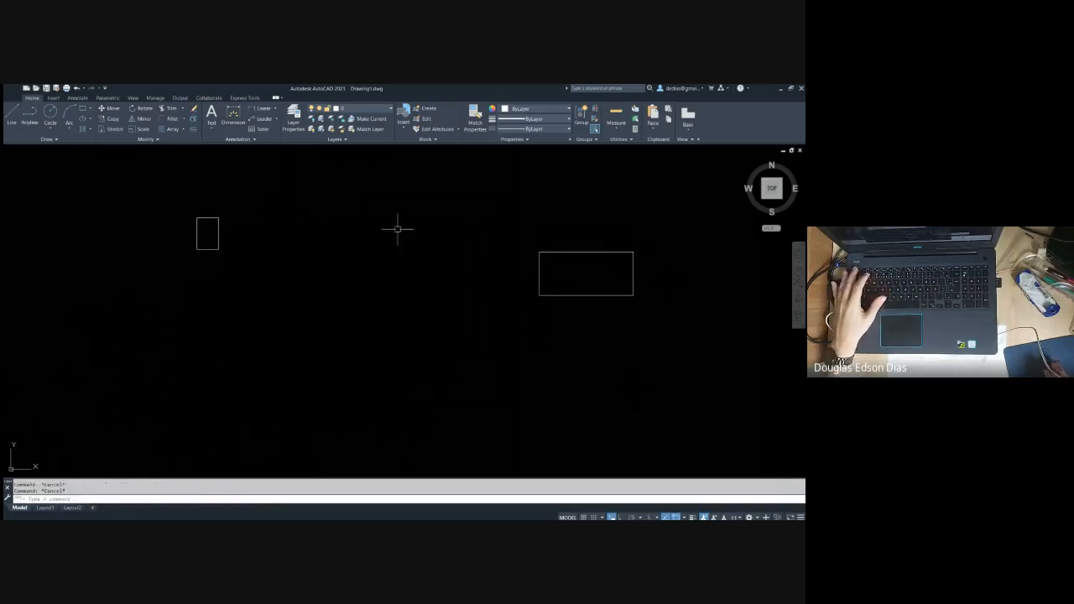
pyautogui.middleClick(384, 235)
pyautogui.middleClick(383, 235)
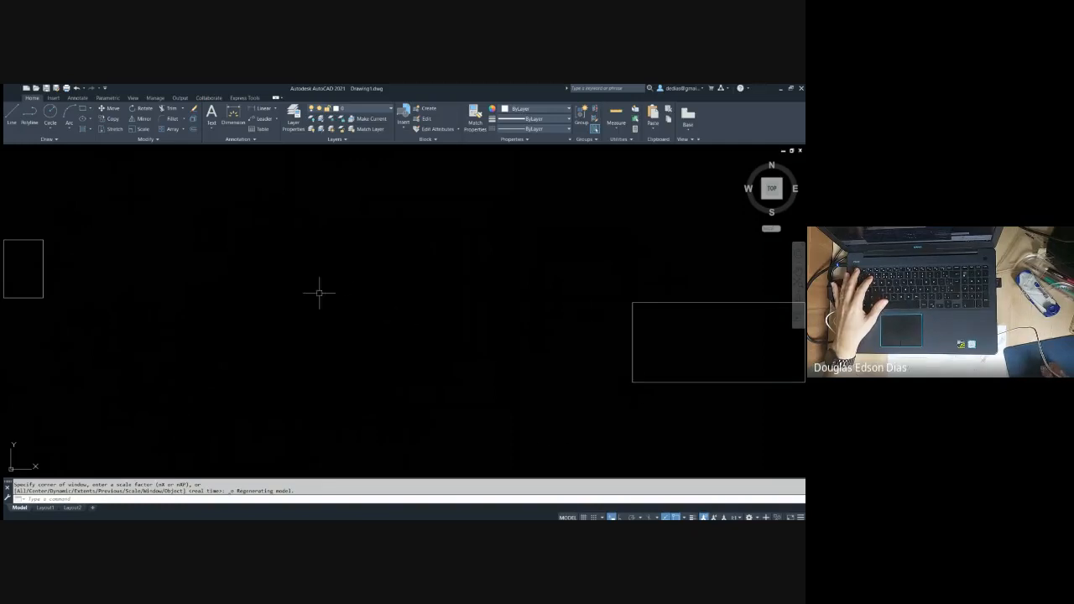
# Draw a larger freely sized rectangle above the two existing ones and zoom to the drawing's extents again
pyautogui.scroll(-5, 319, 293)
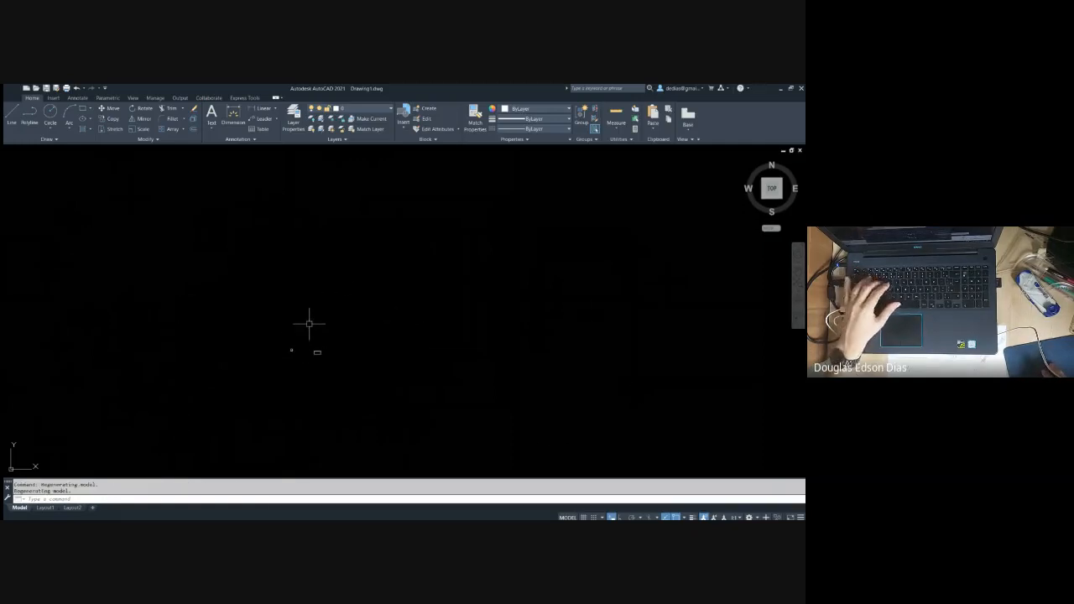
pyautogui.write('rec')
pyautogui.press('space')
pyautogui.click(299, 277)
pyautogui.click(315, 290)
pyautogui.press('Escape')
pyautogui.press('Escape')
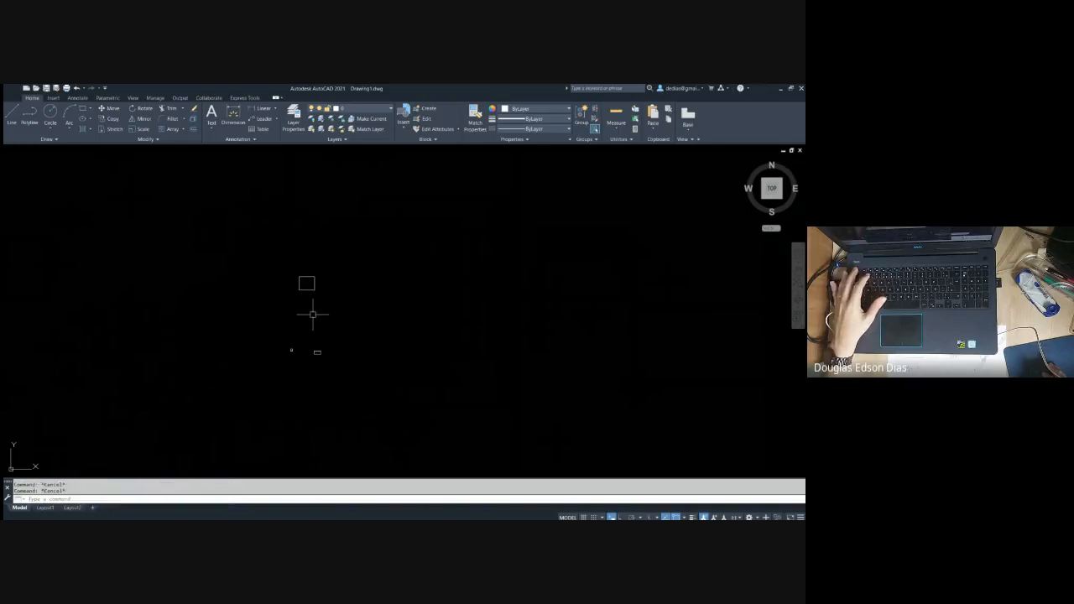
pyautogui.middleClick(312, 315)
pyautogui.middleClick(312, 315)
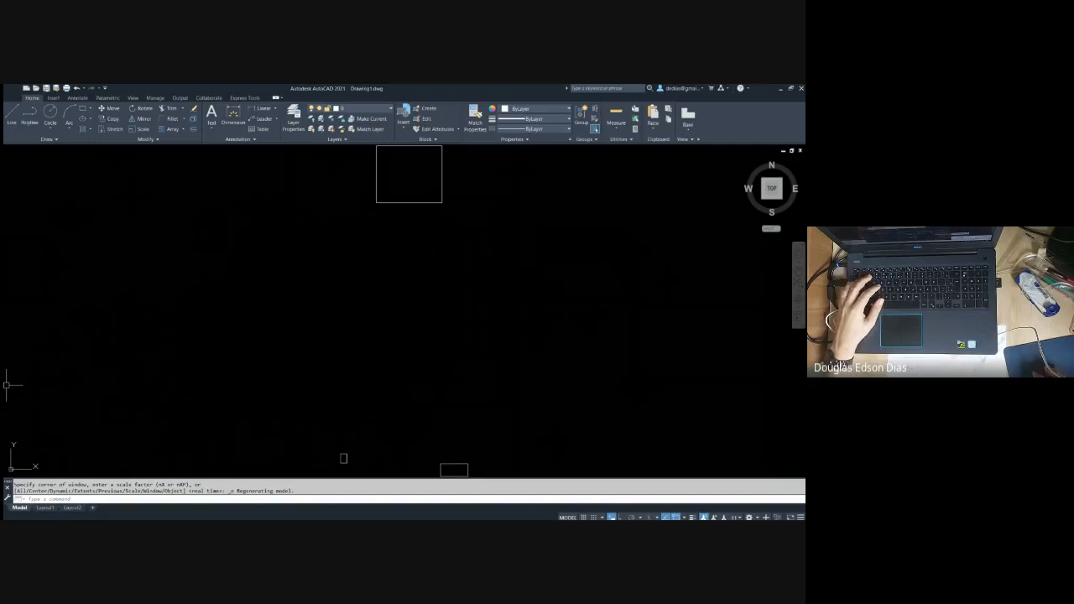
# Erase the two freely sized rectangles, keeping only the one 15 wide and 22 high
pyautogui.moveTo(437, 238); pyautogui.dragTo(339, 219, button='middle')
pyautogui.press('Escape')
pyautogui.press('Escape')
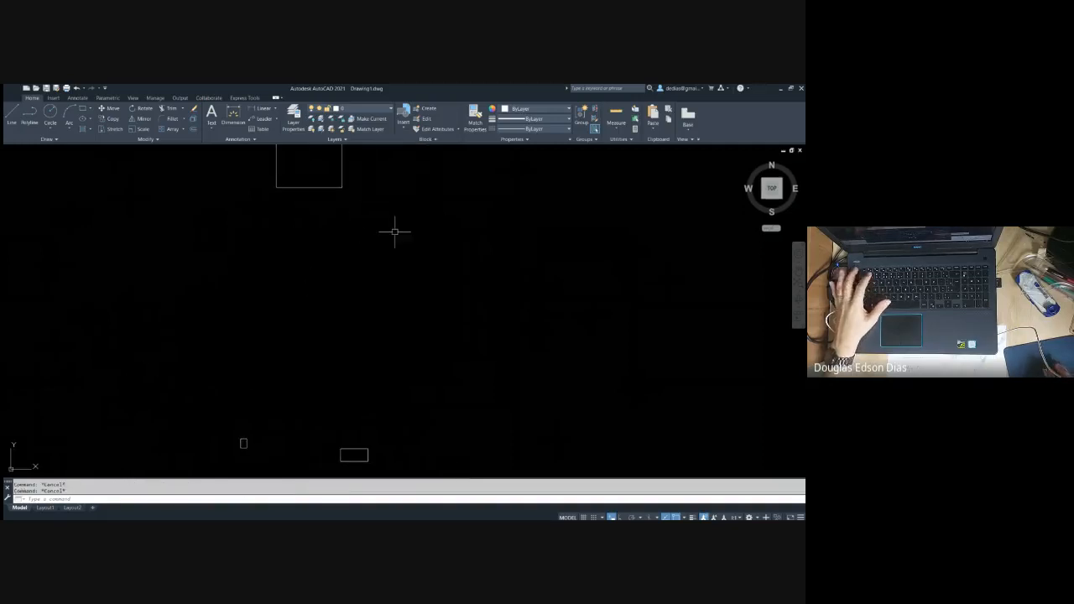
pyautogui.click(394, 232)
pyautogui.press('Escape')
pyautogui.click(361, 205)
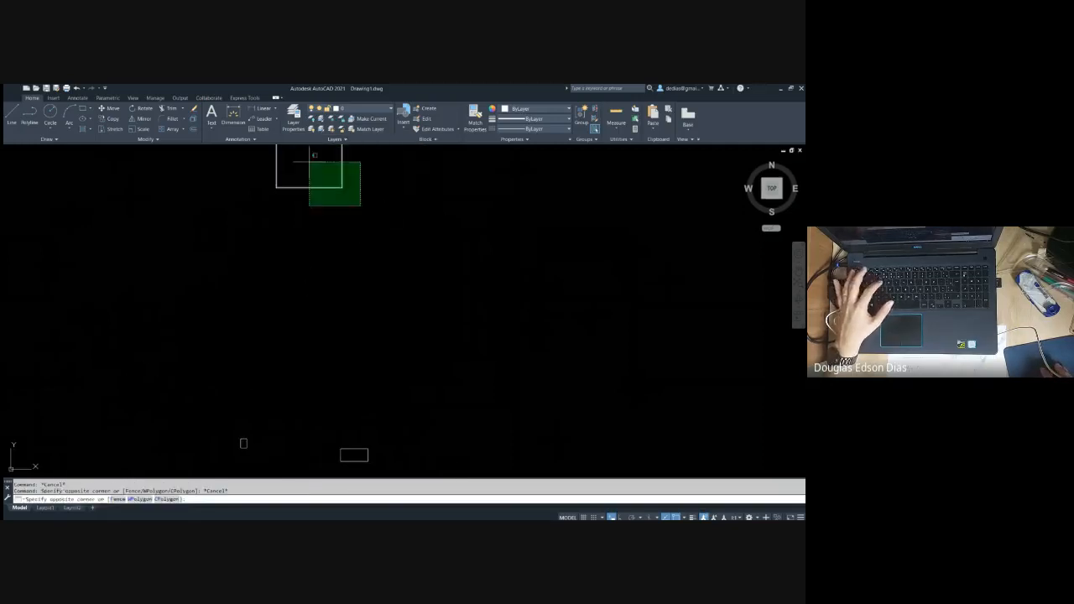
pyautogui.click(308, 162)
pyautogui.write('e')
pyautogui.press('space')
pyautogui.moveTo(407, 319); pyautogui.dragTo(353, 238, button='middle')
pyautogui.click(366, 325)
pyautogui.click(301, 371)
pyautogui.write('e')
pyautogui.press('space')
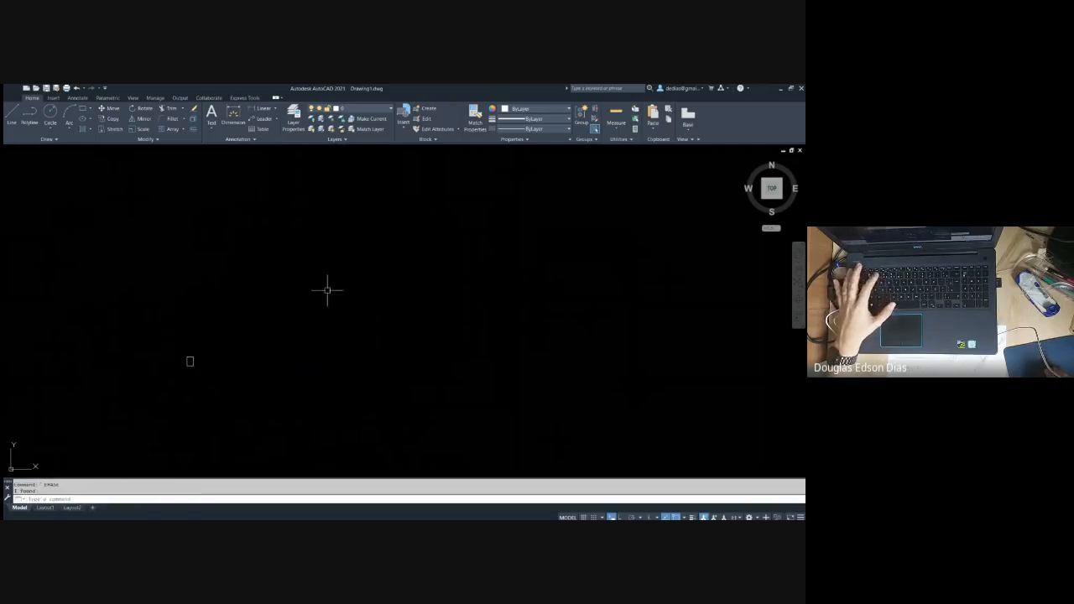
# Zoom to the extents of the remaining rectangle and leave free space to its right
pyautogui.middleClick(355, 275)
pyautogui.middleClick(354, 275)
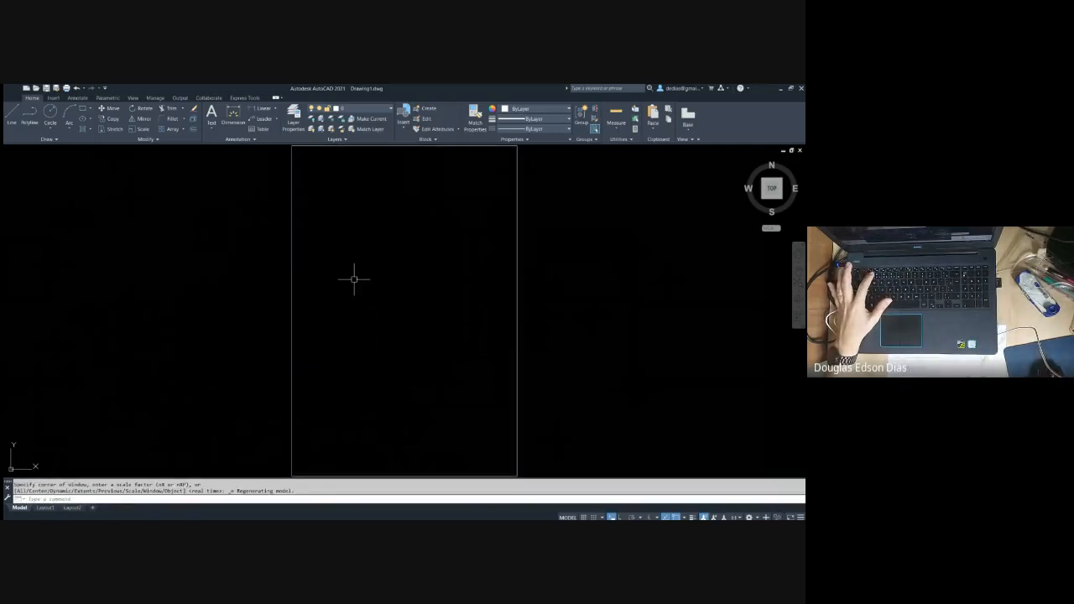
pyautogui.scroll(-2, 354, 278)
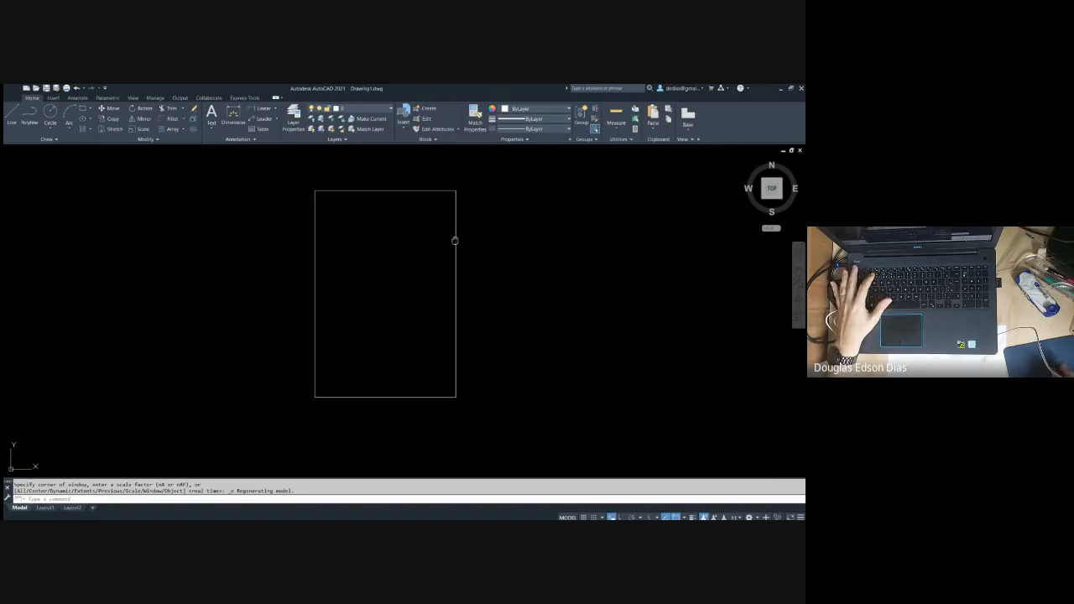
pyautogui.moveTo(455, 240); pyautogui.dragTo(354, 248, button='middle')
pyautogui.press('Escape')
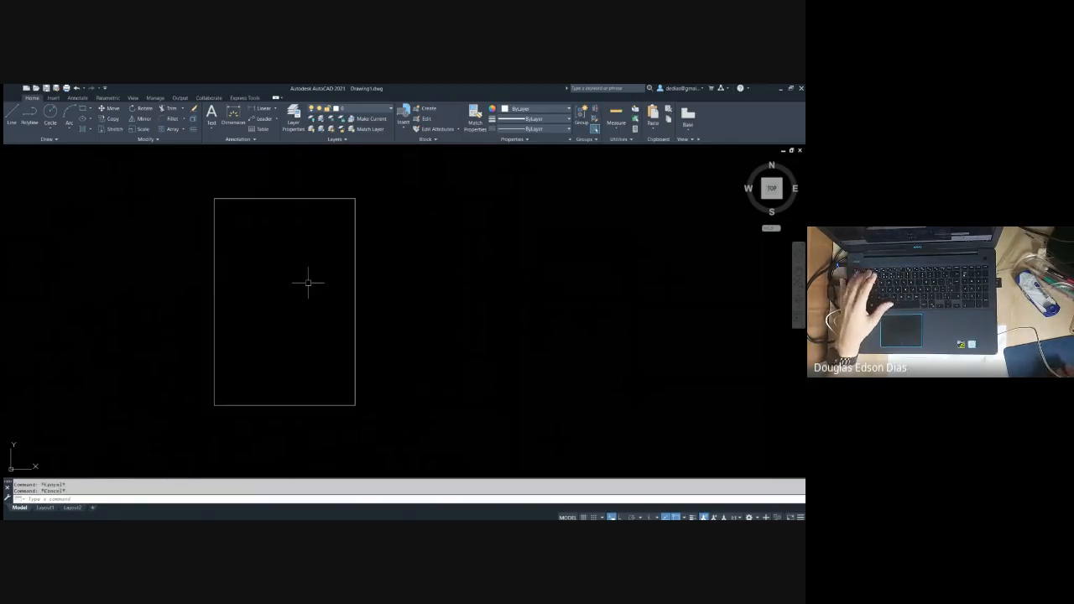
# Draw a rectangle 22 wide and 15 high to the right of the first one, level with its base, using relative coordinates
pyautogui.write('z')
pyautogui.press('space')
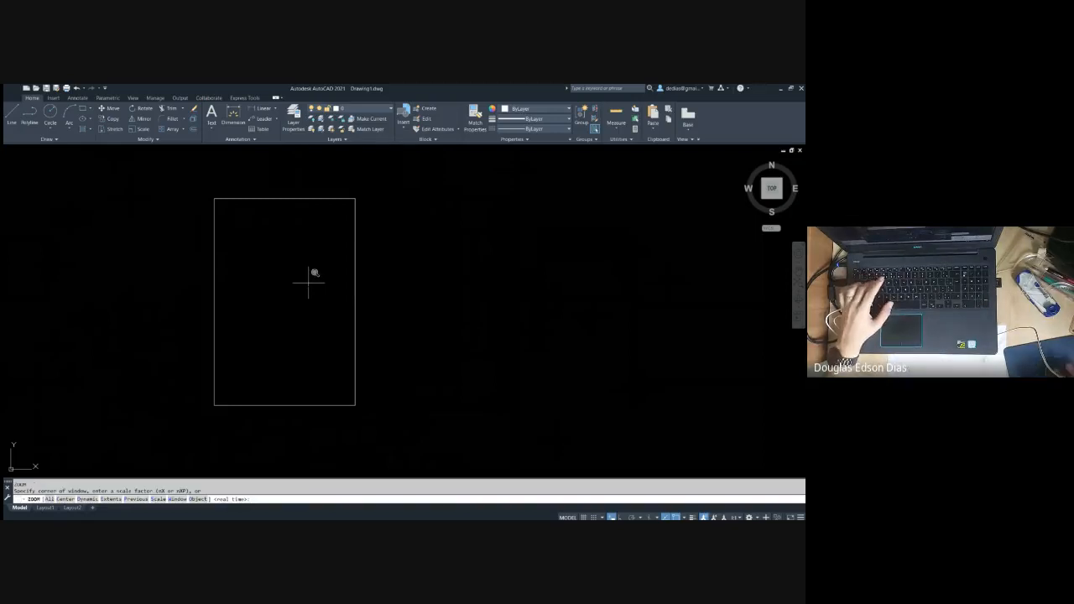
pyautogui.write('e')
pyautogui.press('space')
pyautogui.scroll(-4, 308, 274)
pyautogui.moveTo(389, 281); pyautogui.dragTo(221, 299, button='middle')
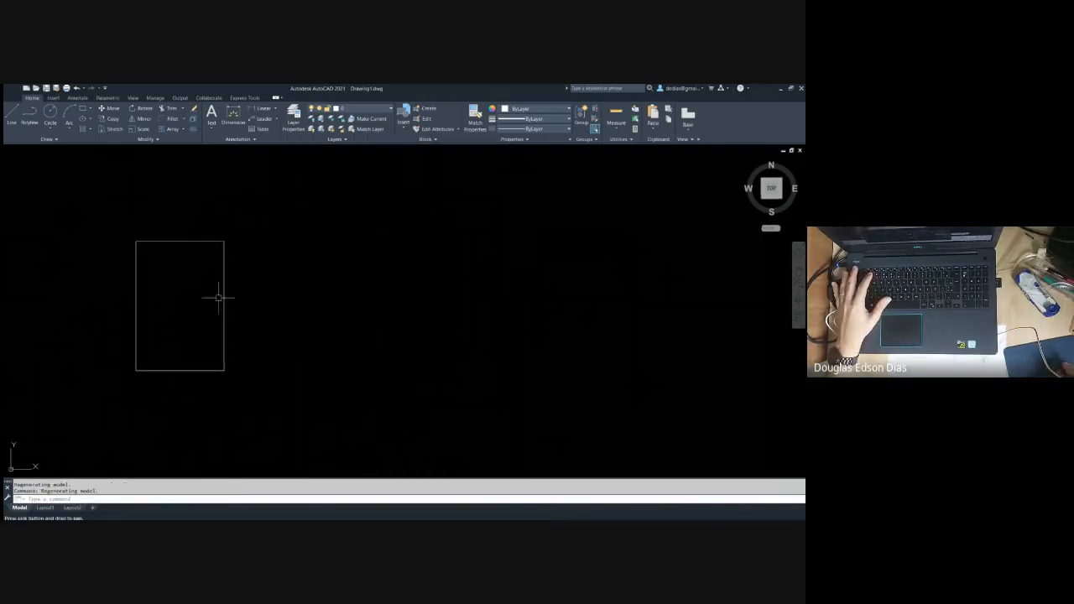
pyautogui.moveTo(287, 281); pyautogui.dragTo(211, 284, button='middle')
pyautogui.press('Escape')
pyautogui.press('Escape')
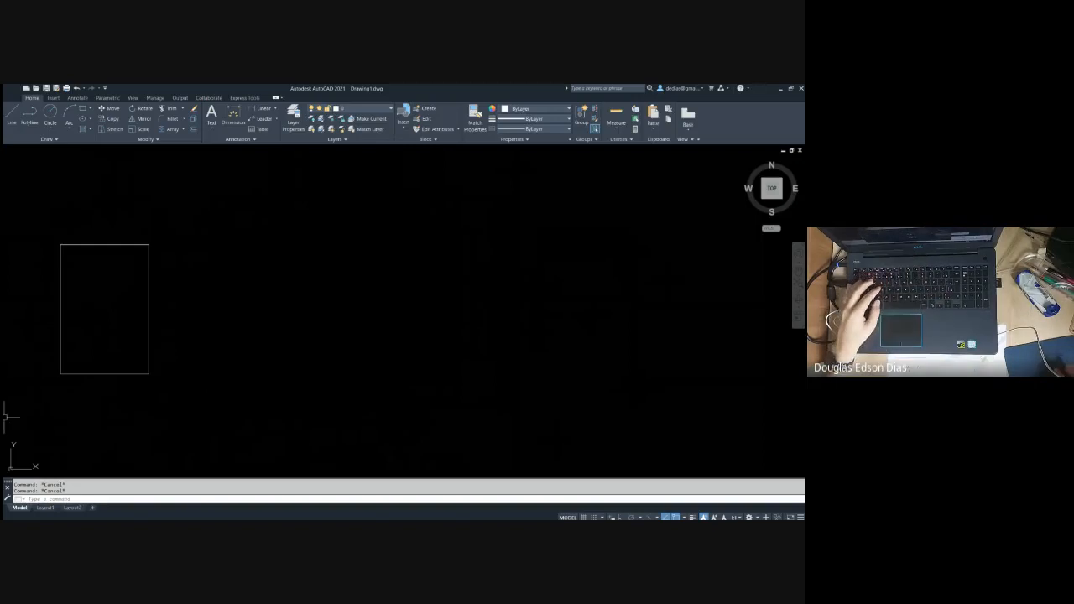
pyautogui.write('rec')
pyautogui.press('Return')
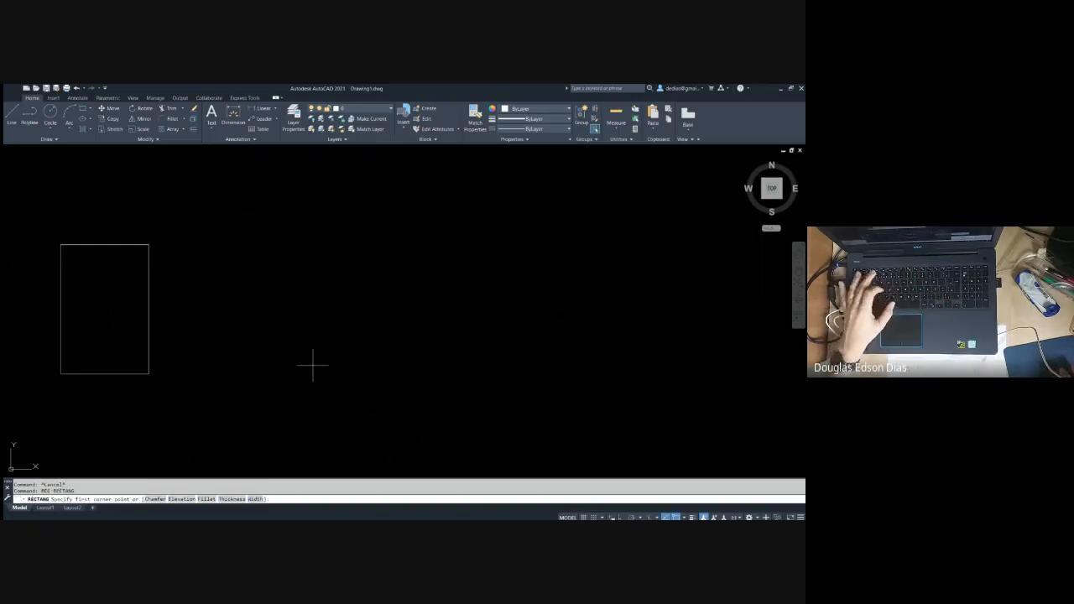
pyautogui.click(236, 373)
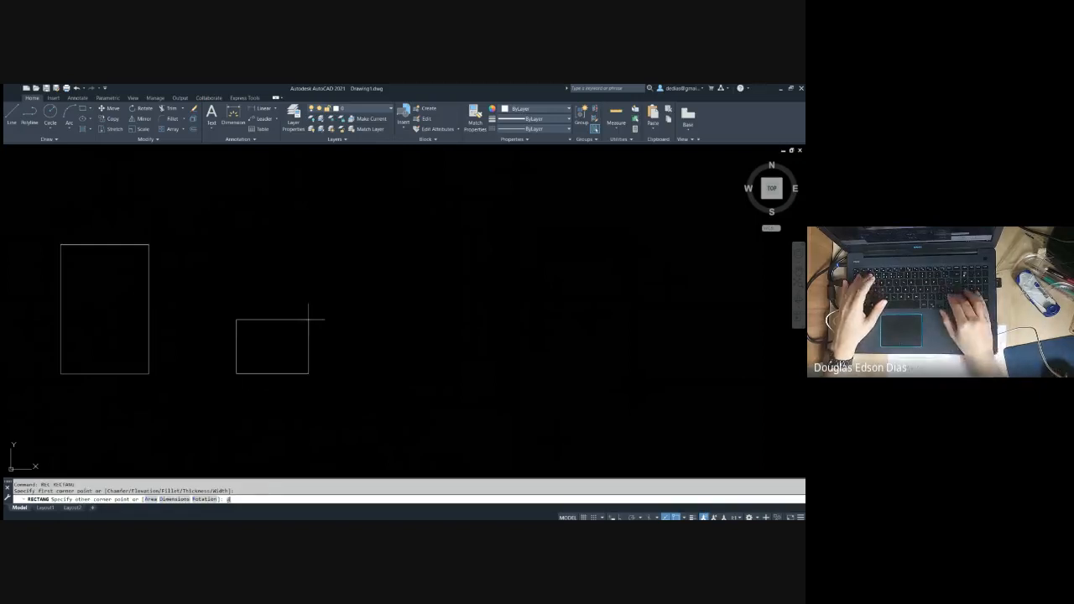
pyautogui.write('@')
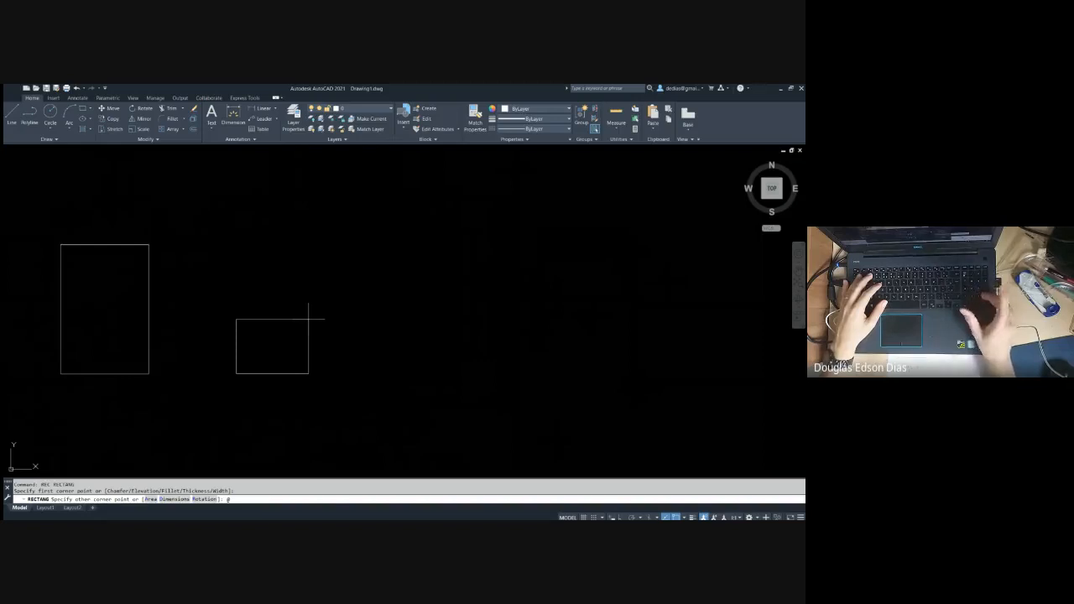
pyautogui.write('22,10')
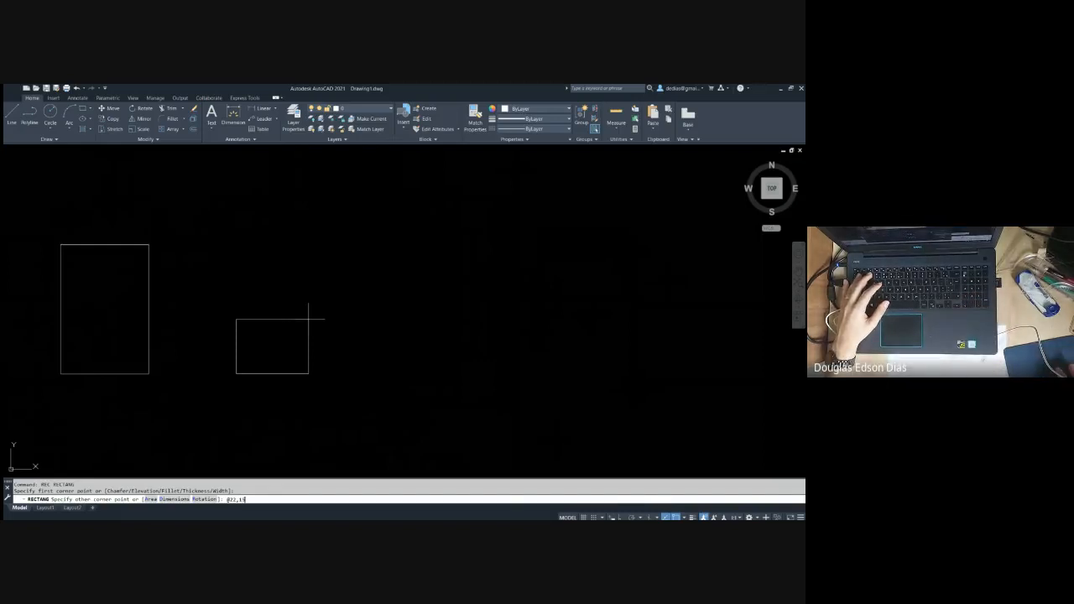
pyautogui.press('Return')
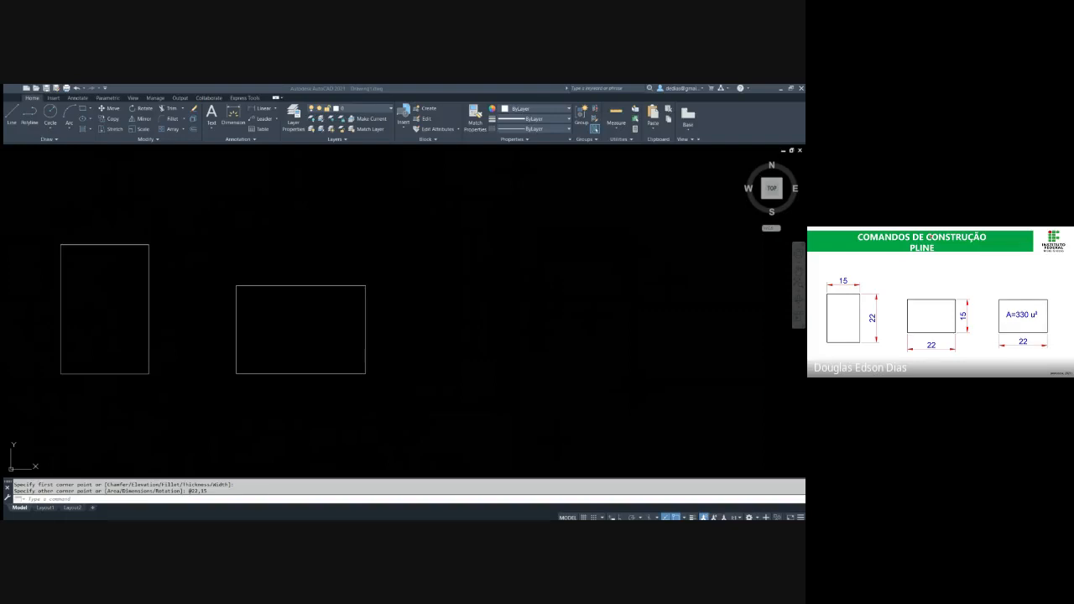
# Draw a third rectangle to the right using the Area option, with an area of 330 and a length of 22
pyautogui.moveTo(479, 310); pyautogui.dragTo(311, 287, button='middle')
pyautogui.press('Escape')
pyautogui.write('rec')
pyautogui.press('Return')
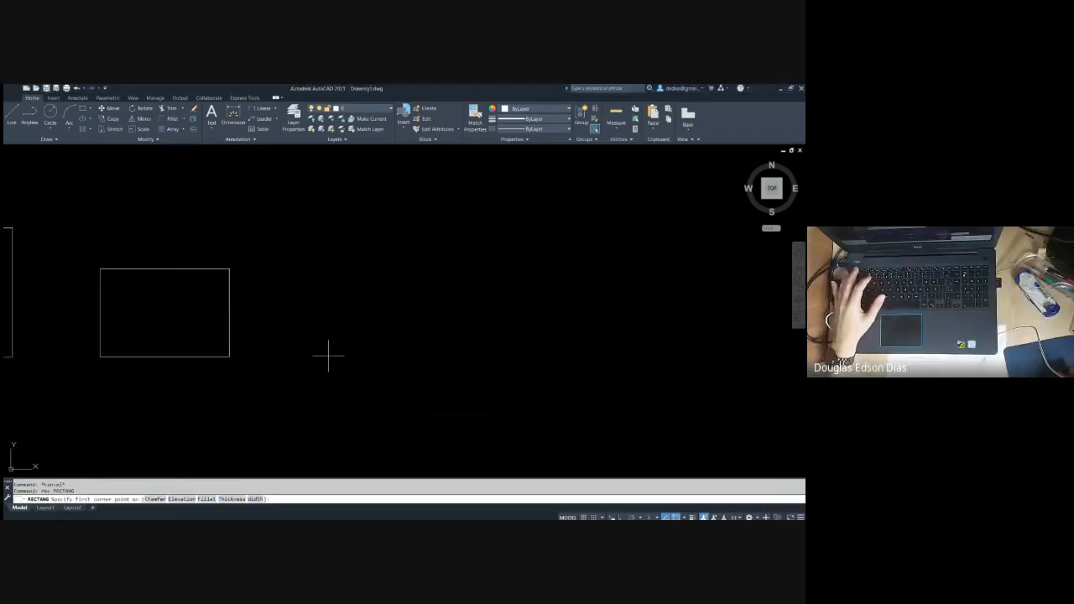
pyautogui.click(328, 357)
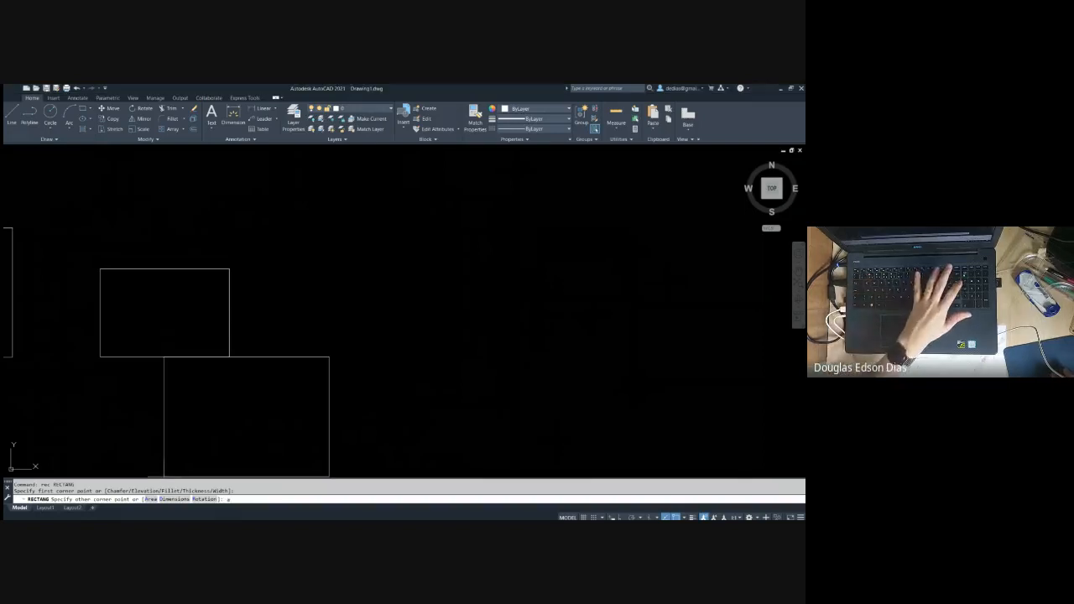
pyautogui.press('Return')
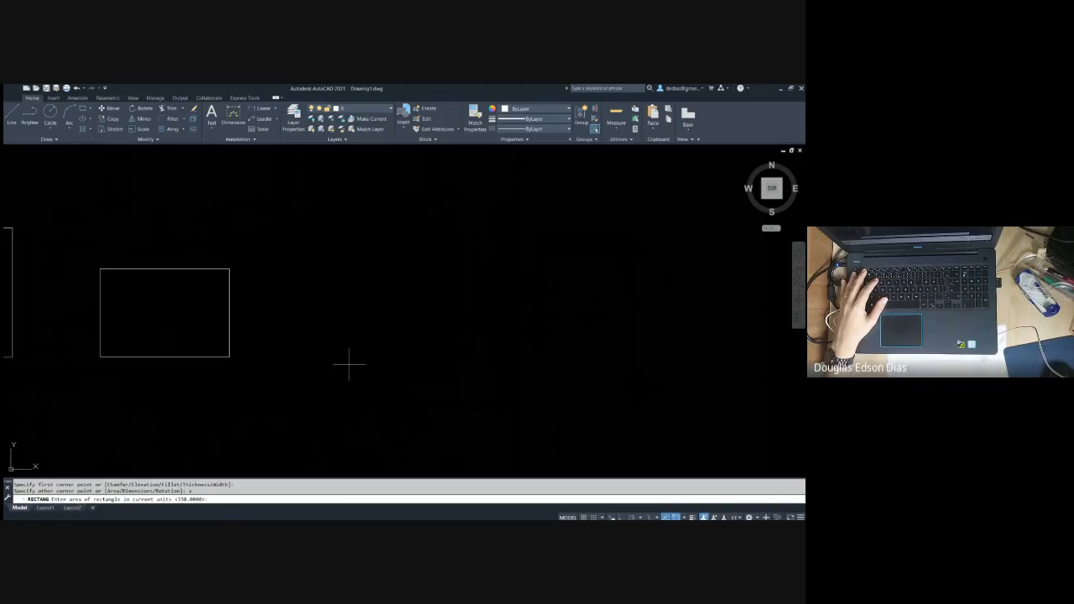
pyautogui.hotkey('alt', 'Tab')
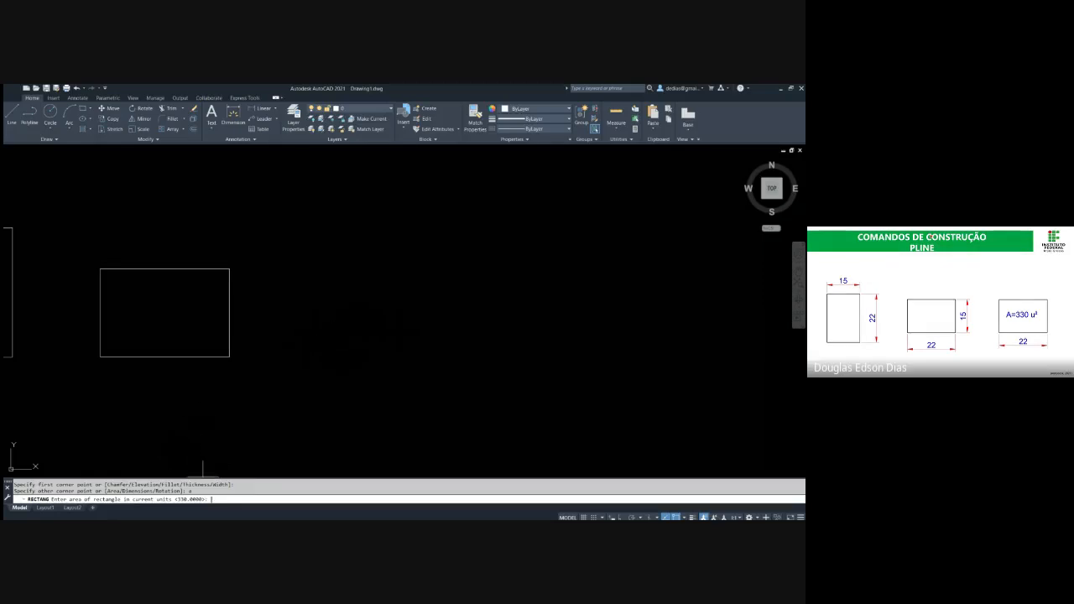
pyautogui.write('30')
pyautogui.press('Return')
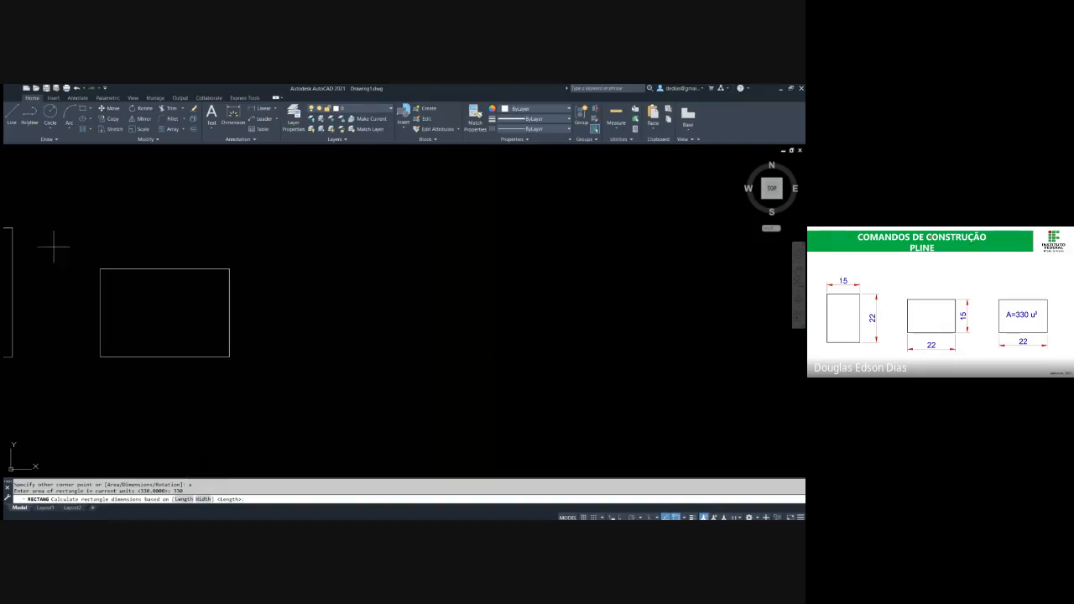
pyautogui.press('Return')
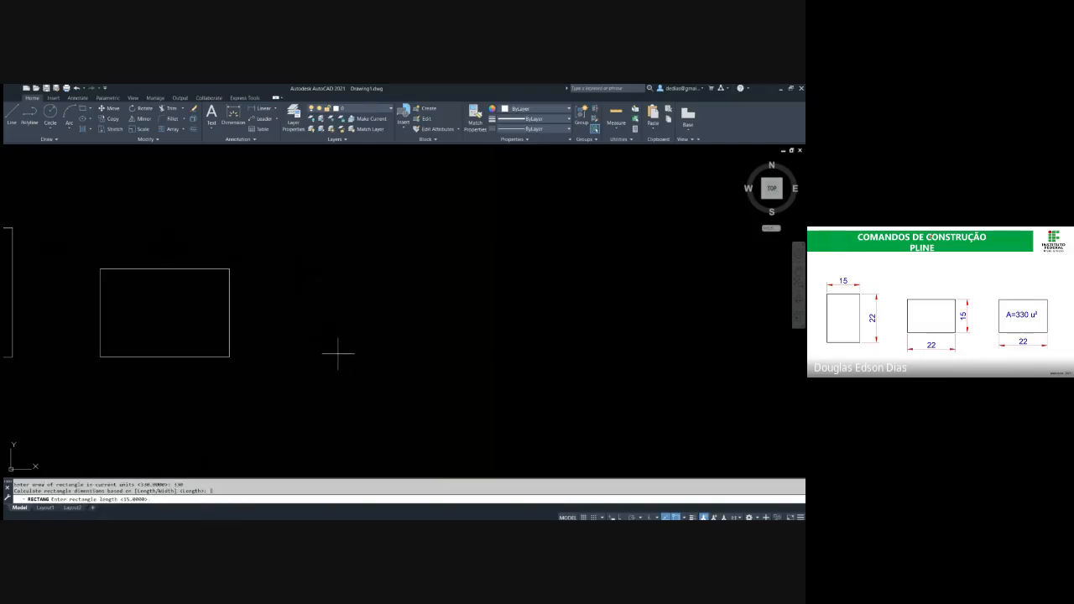
pyautogui.write('22')
pyautogui.press('Return')
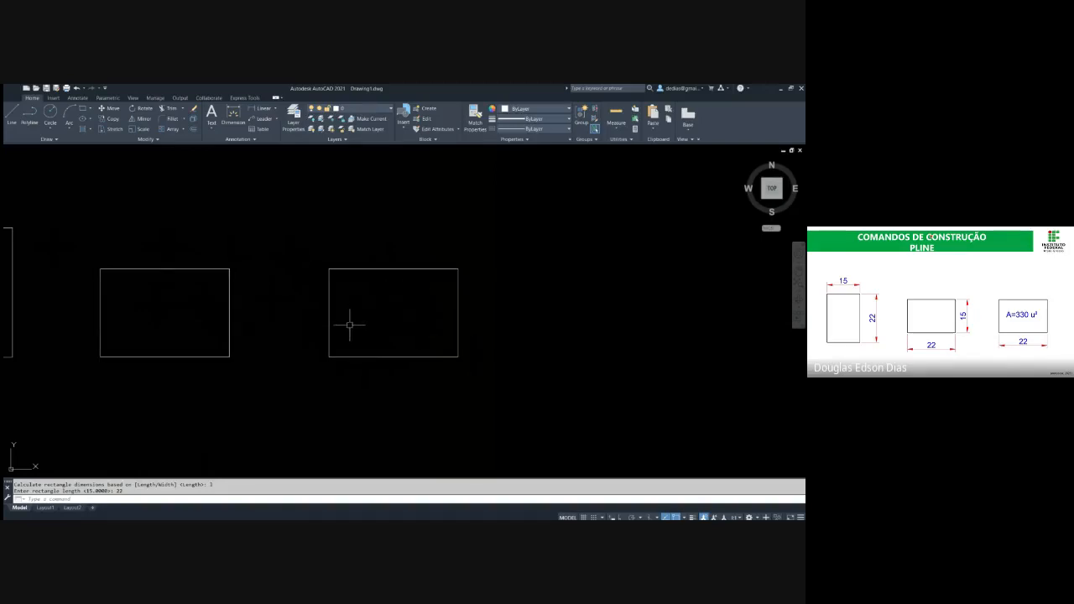
# Draw a fourth rectangle to the right by area, with an area of 500 and a length of 15
pyautogui.moveTo(456, 335); pyautogui.dragTo(259, 339, button='middle')
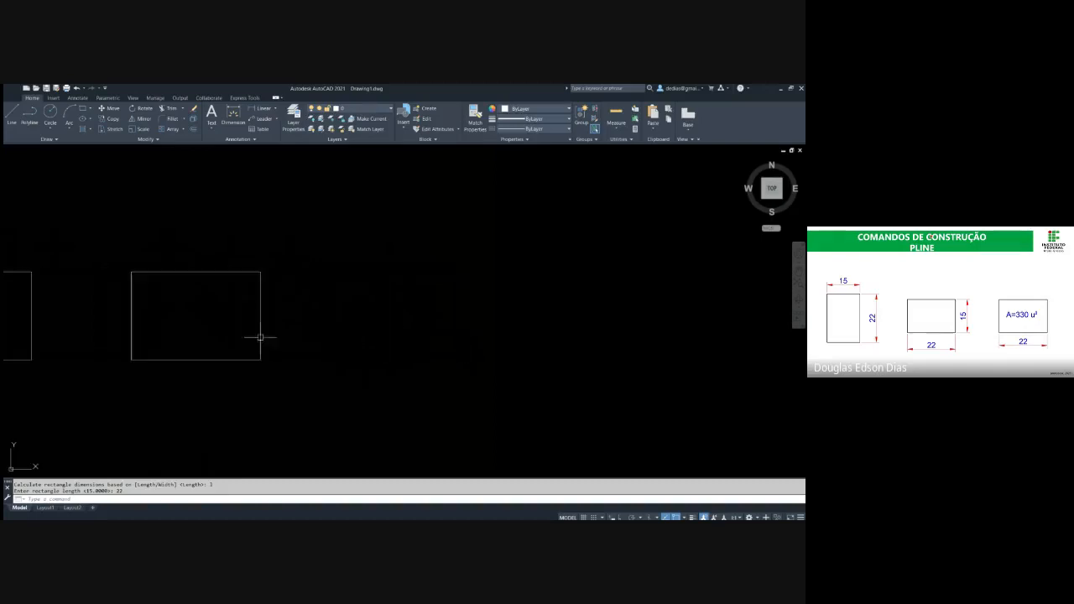
pyautogui.write('rec')
pyautogui.press('Return')
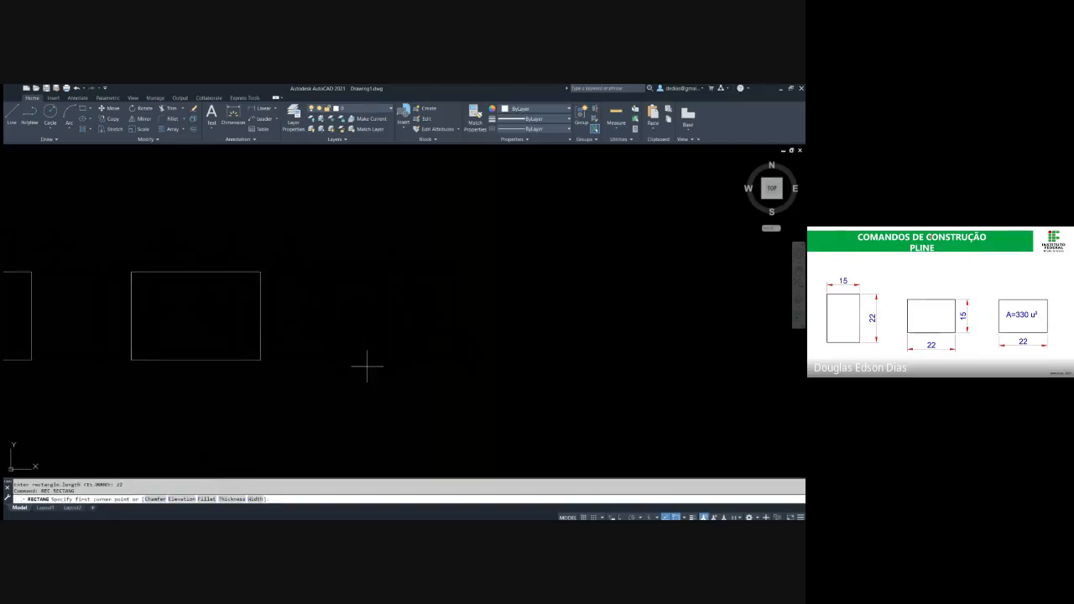
pyautogui.click(366, 367)
pyautogui.write('a')
pyautogui.press('Return')
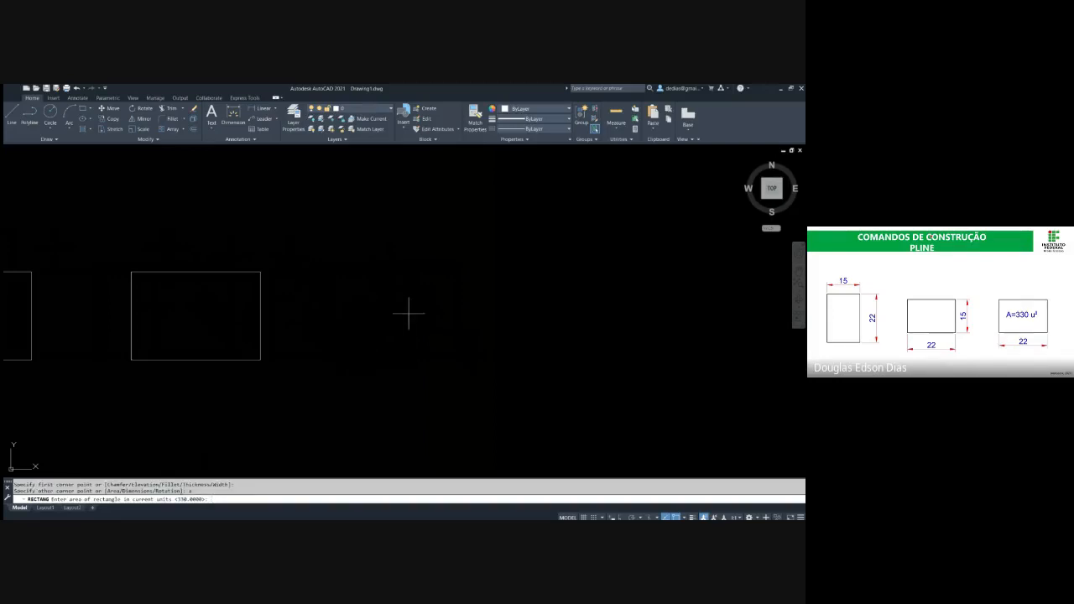
pyautogui.write('500')
pyautogui.press('Return')
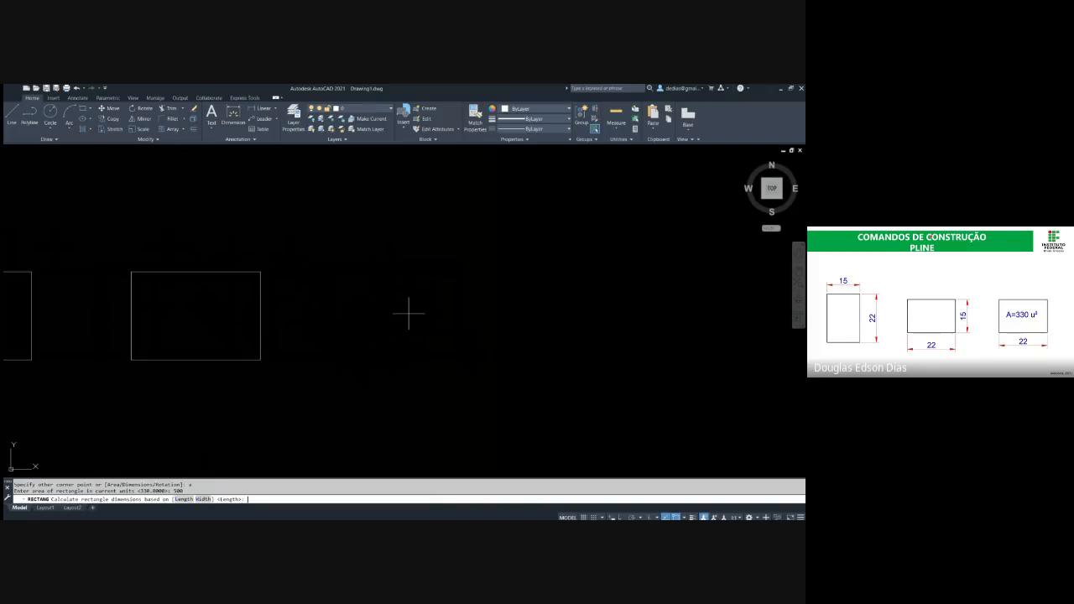
pyautogui.write('15')
pyautogui.press('Return')
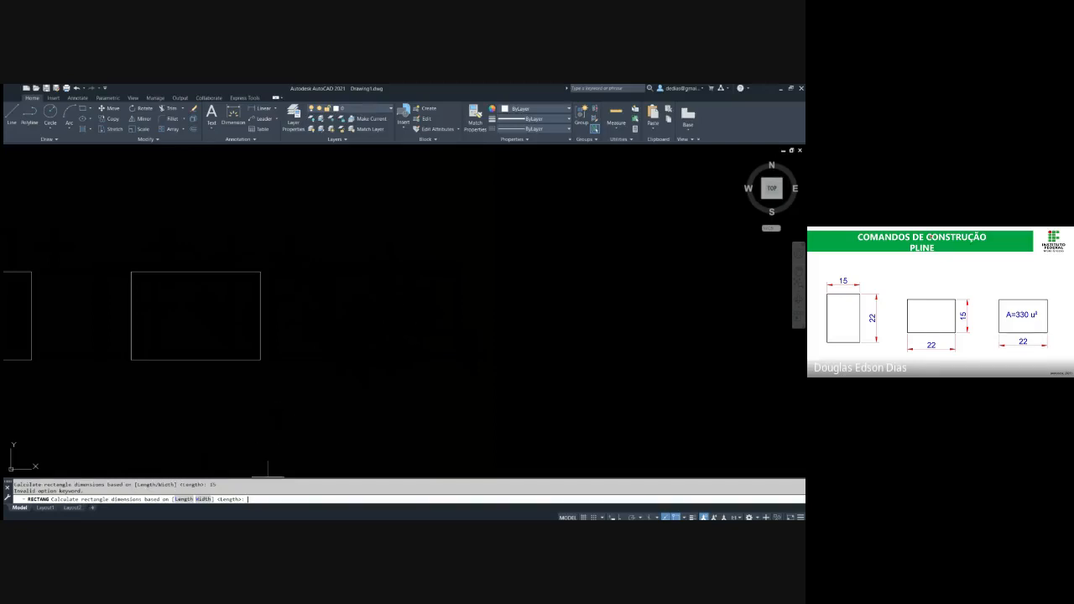
pyautogui.write('l')
pyautogui.press('Return')
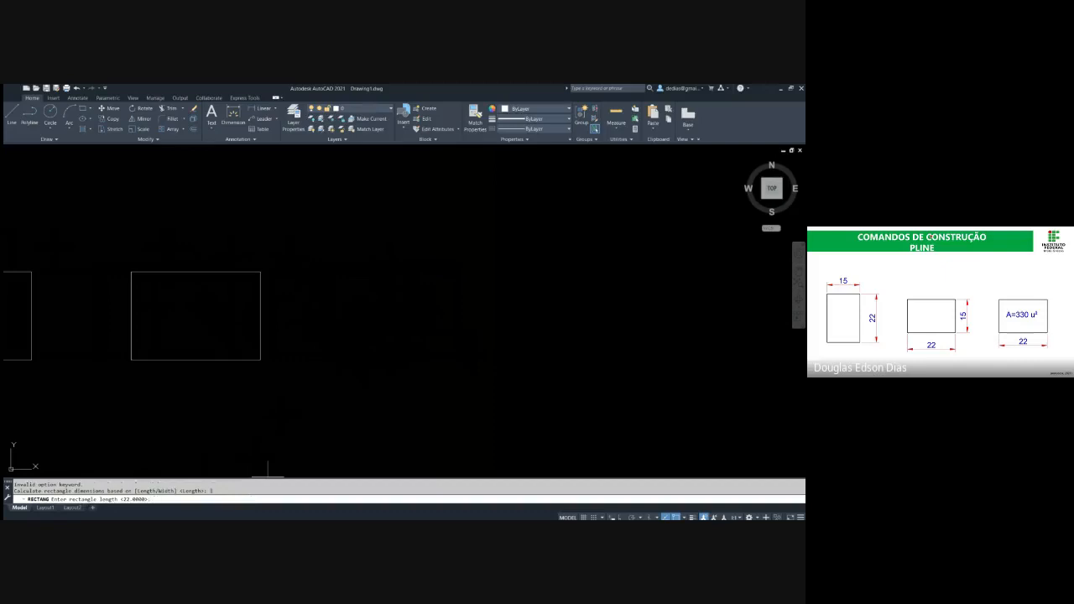
pyautogui.write('15')
pyautogui.press('Return')
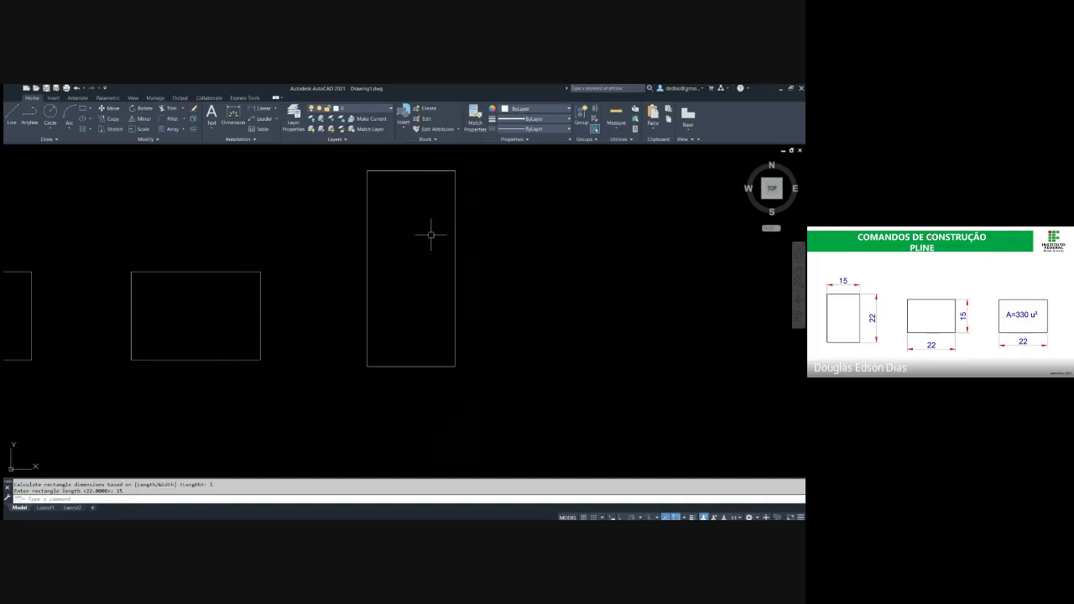
# Measure the length of the tall rectangle's bottom edge
pyautogui.write('DI')
pyautogui.press('Return')
pyautogui.click(366, 366)
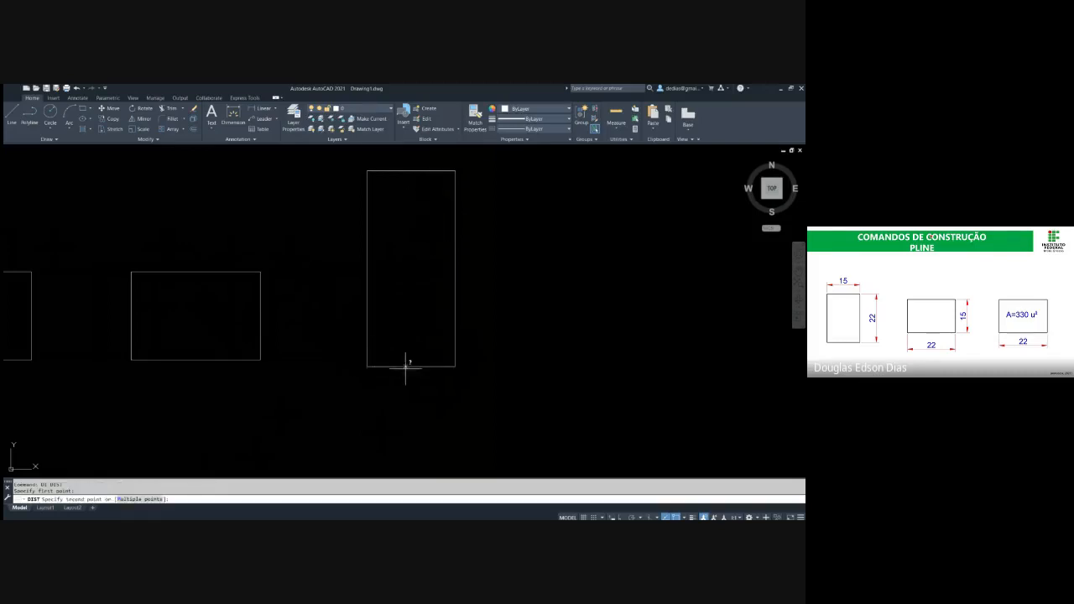
pyautogui.click(455, 366)
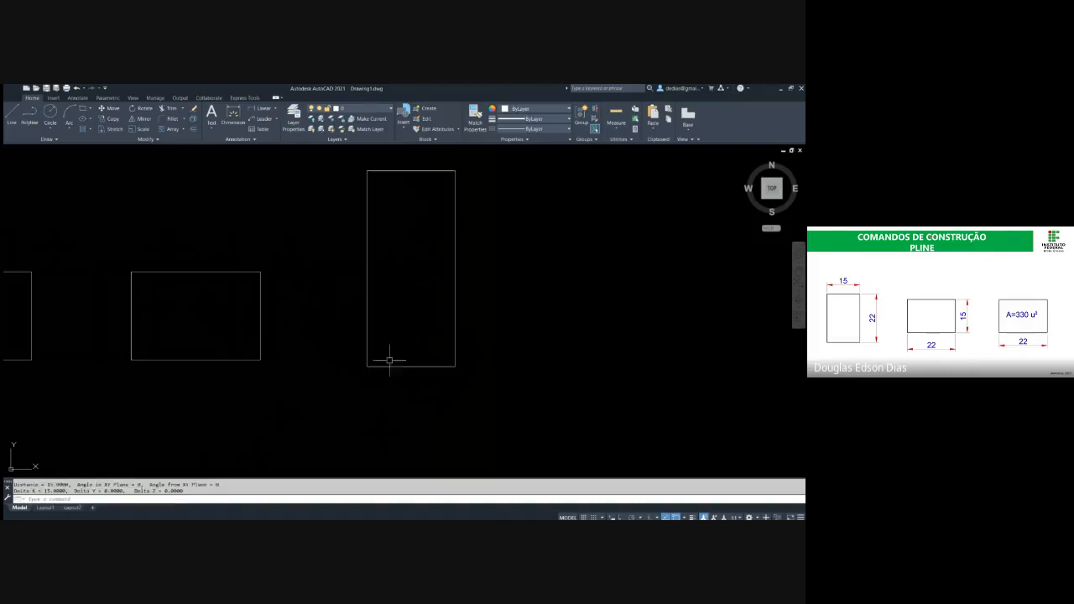
pyautogui.press('Return')
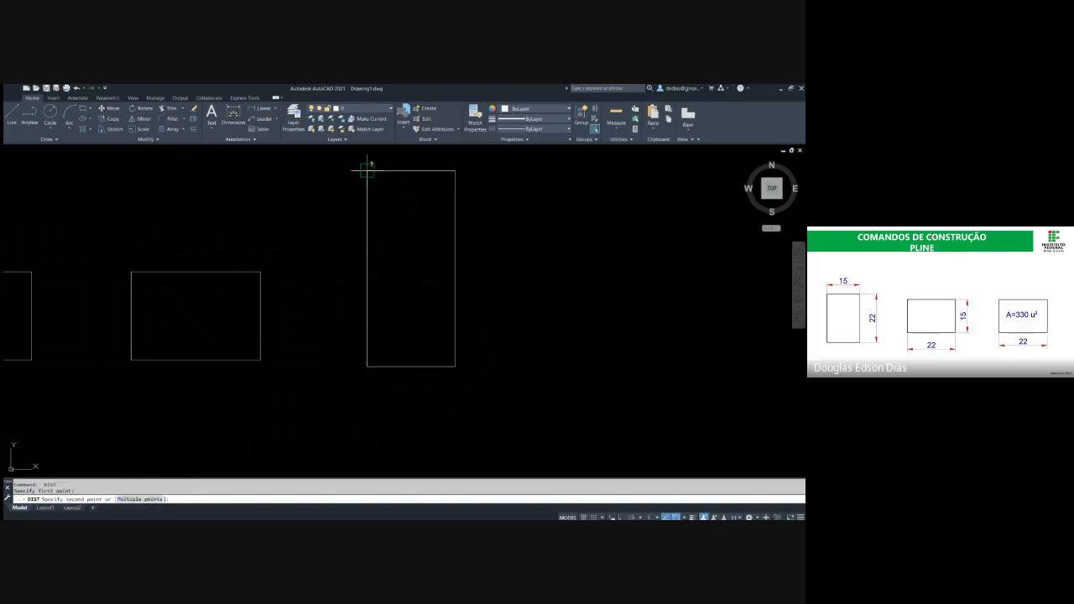
pyautogui.press('Escape')
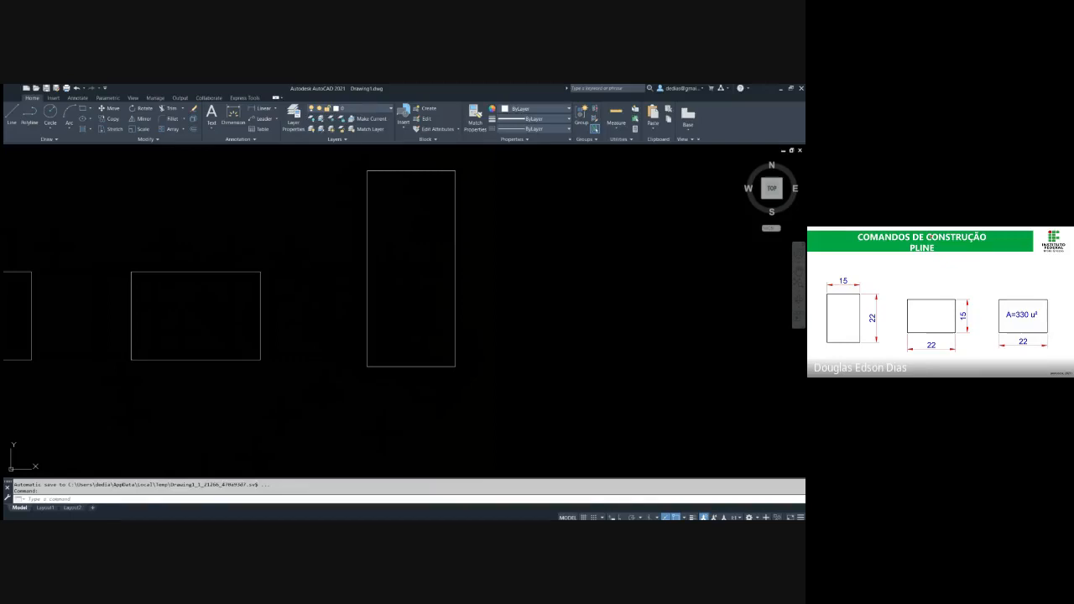
# Measure the area of the tall rectangle by picking it as an object
pyautogui.click(354, 362)
pyautogui.click(505, 404)
pyautogui.click(340, 342)
pyautogui.click(539, 414)
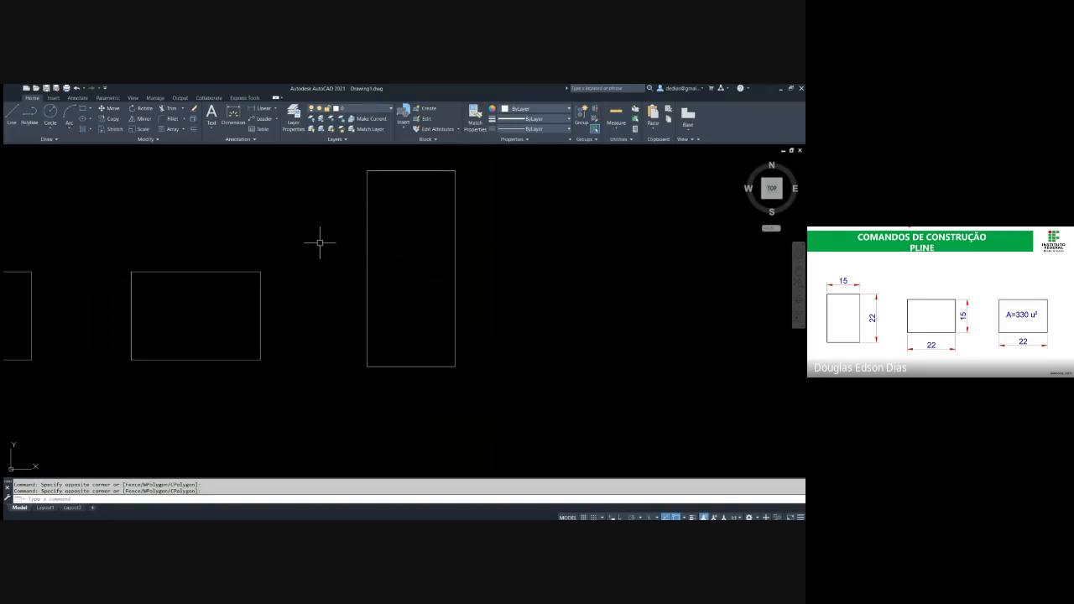
pyautogui.write('aa')
pyautogui.press('Return')
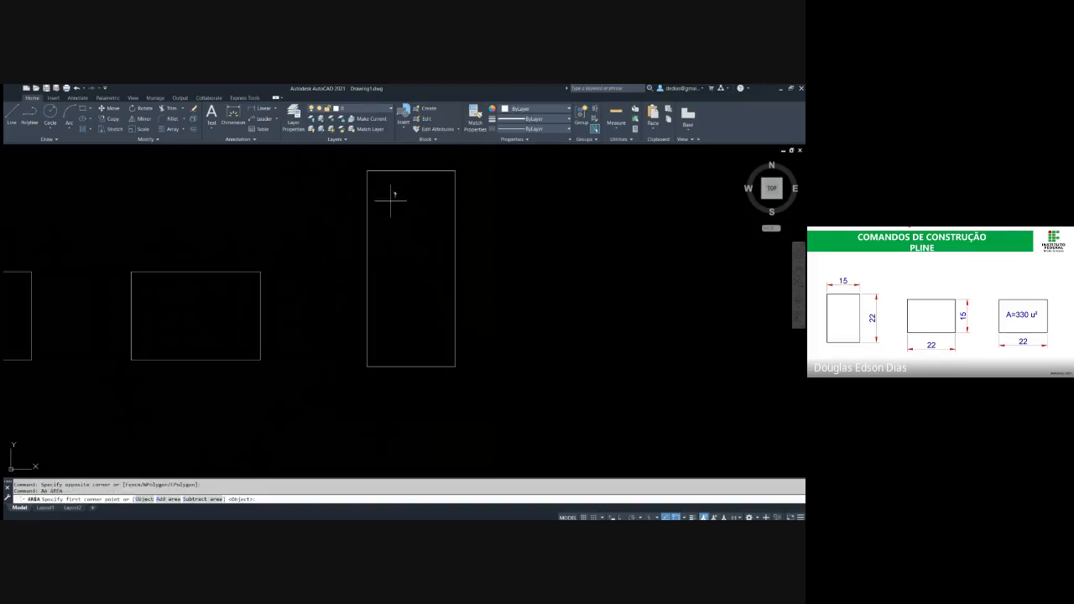
pyautogui.press('Return')
pyautogui.click(366, 212)
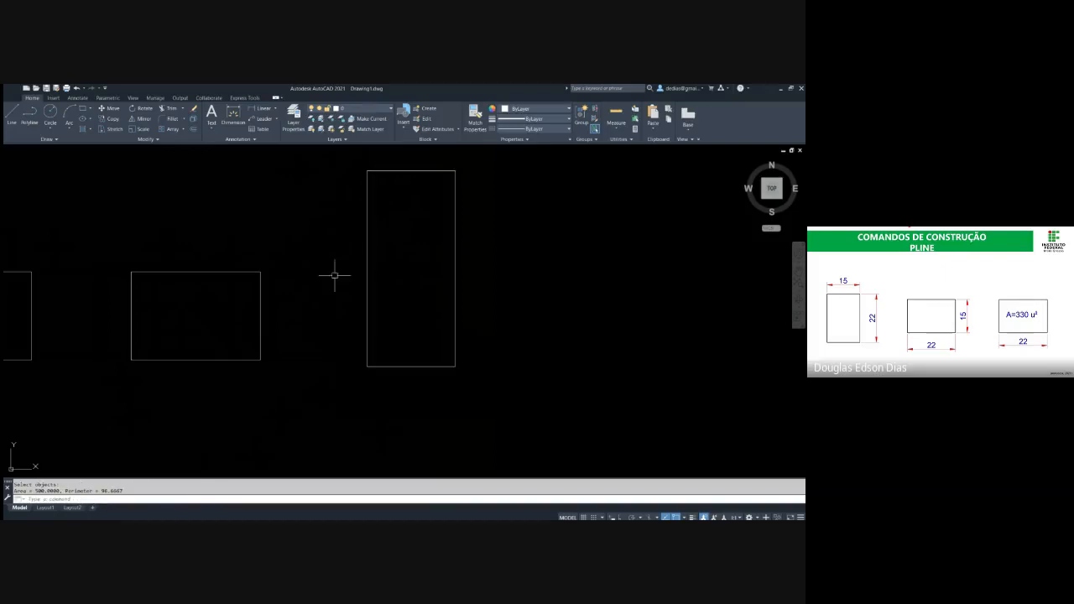
pyautogui.moveTo(45, 491); pyautogui.dragTo(35, 491)
pyautogui.press('Escape')
pyautogui.press('Escape')
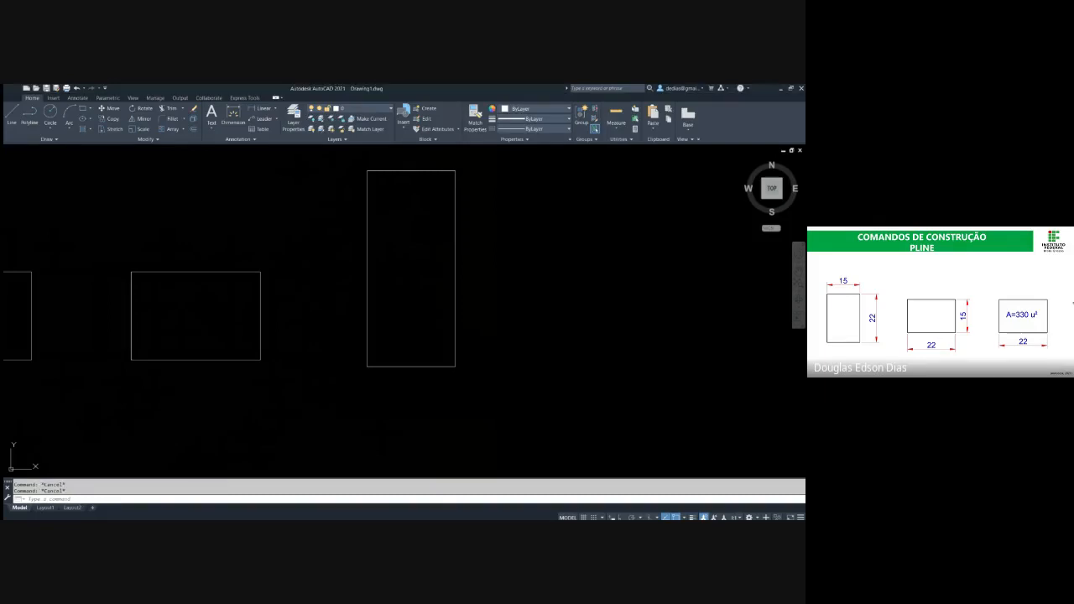
# Draw a freely sized horizontal rectangle to the right of the tall one
pyautogui.scroll(-2, 492, 271)
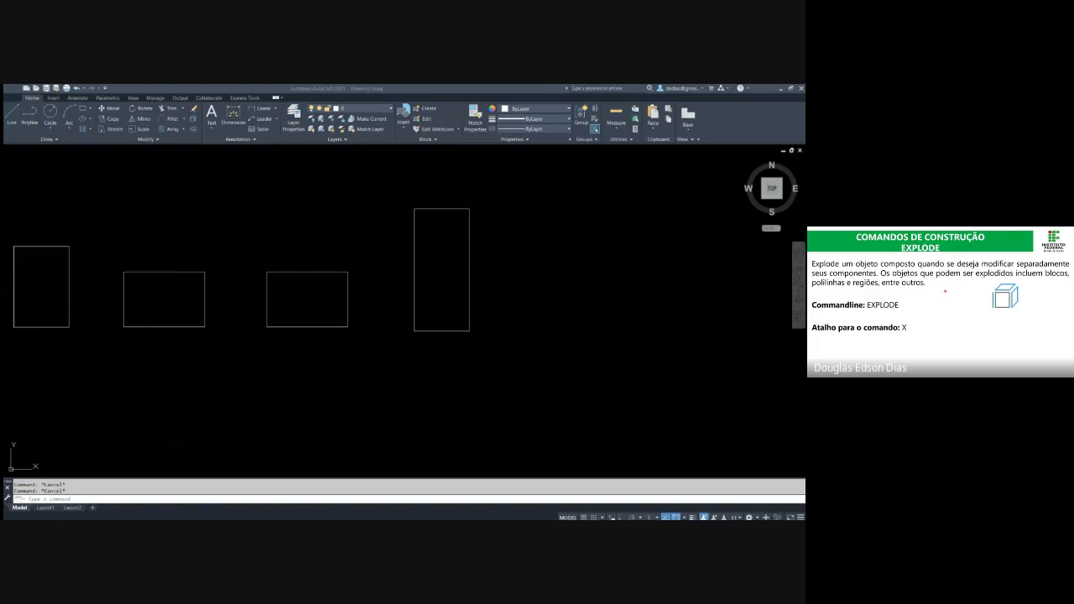
pyautogui.click(504, 338)
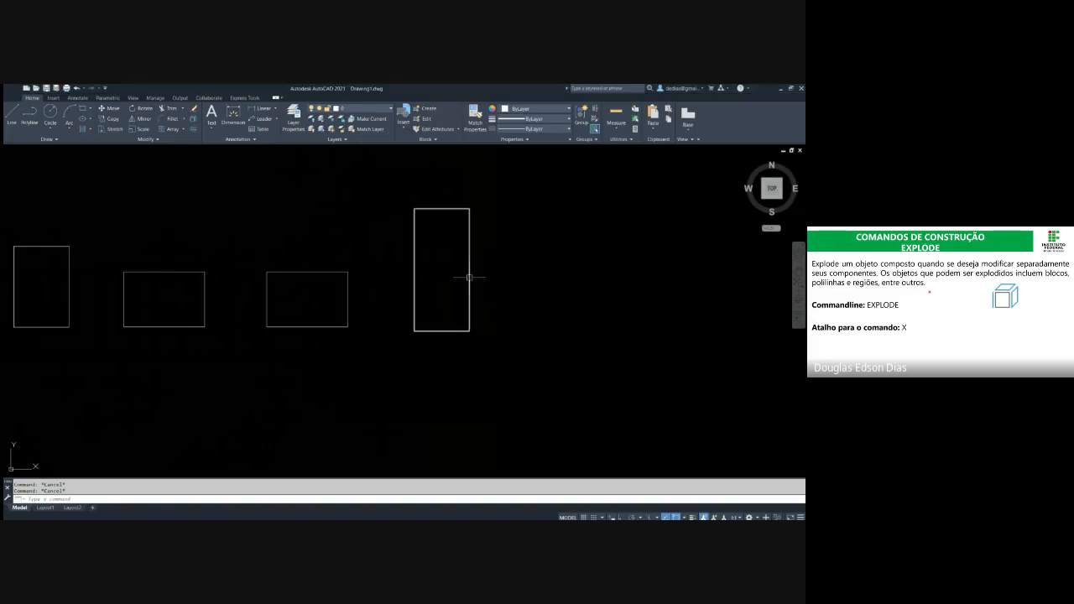
pyautogui.moveTo(446, 284); pyautogui.dragTo(378, 291, button='middle')
pyautogui.click(426, 351)
pyautogui.click(377, 308)
pyautogui.press('Escape')
pyautogui.write('rec')
pyautogui.press('Return')
pyautogui.click(408, 272)
pyautogui.click(506, 340)
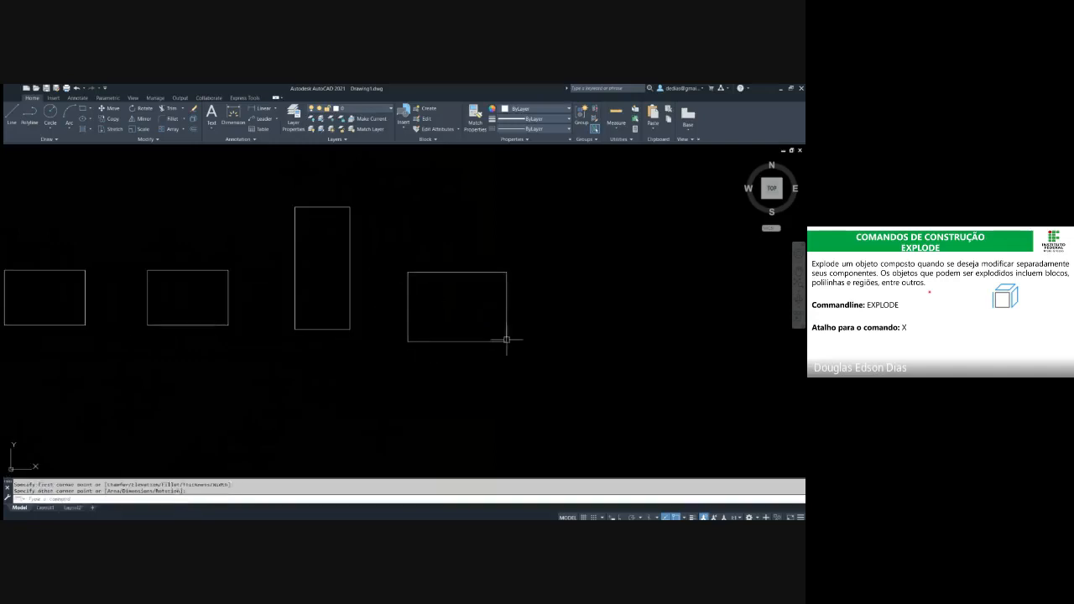
pyautogui.click(514, 315)
pyautogui.click(450, 295)
pyautogui.press('Escape')
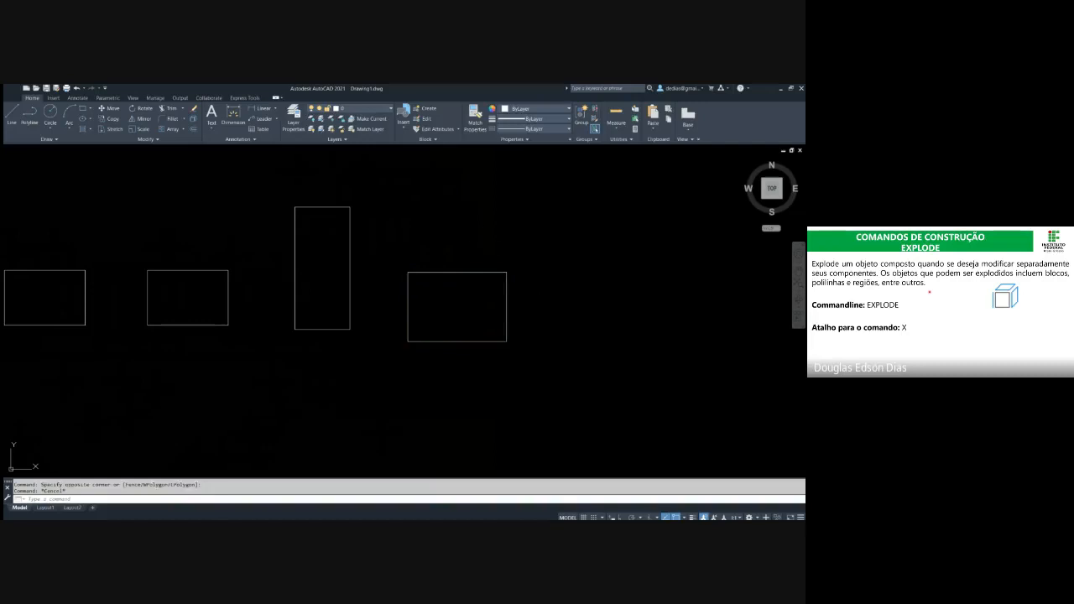
# Erase the freely sized horizontal rectangle beside the tall rectangle
pyautogui.press('Escape')
pyautogui.click(547, 340)
pyautogui.click(462, 288)
pyautogui.press('Escape')
pyautogui.write('e')
pyautogui.press('Return')
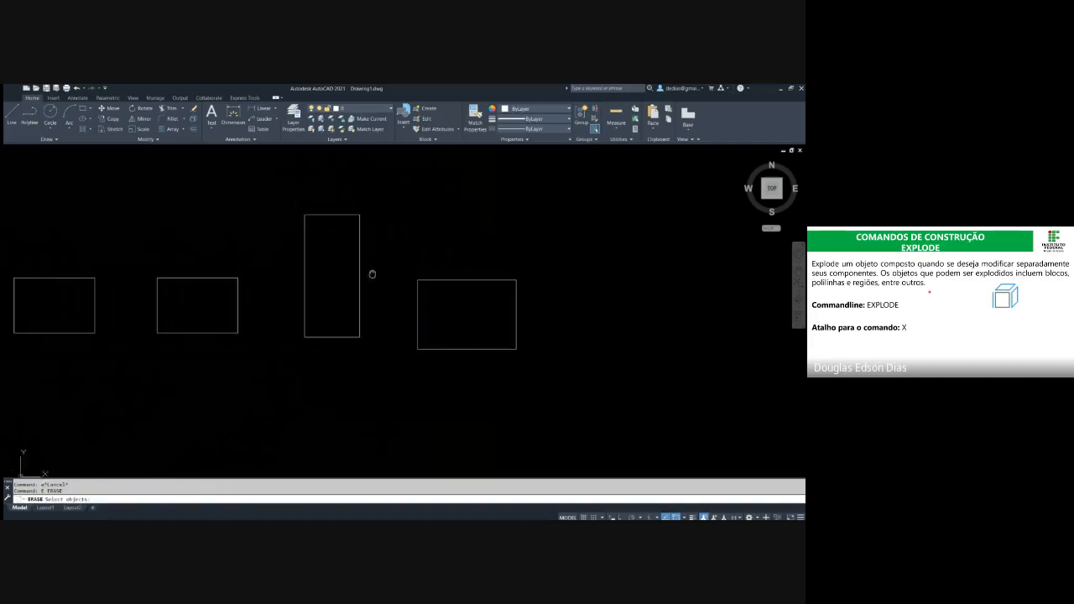
pyautogui.press('Escape')
pyautogui.click(593, 361)
pyautogui.click(481, 316)
pyautogui.write('e')
pyautogui.press('Return')
pyautogui.moveTo(417, 294); pyautogui.dragTo(501, 298, button='middle')
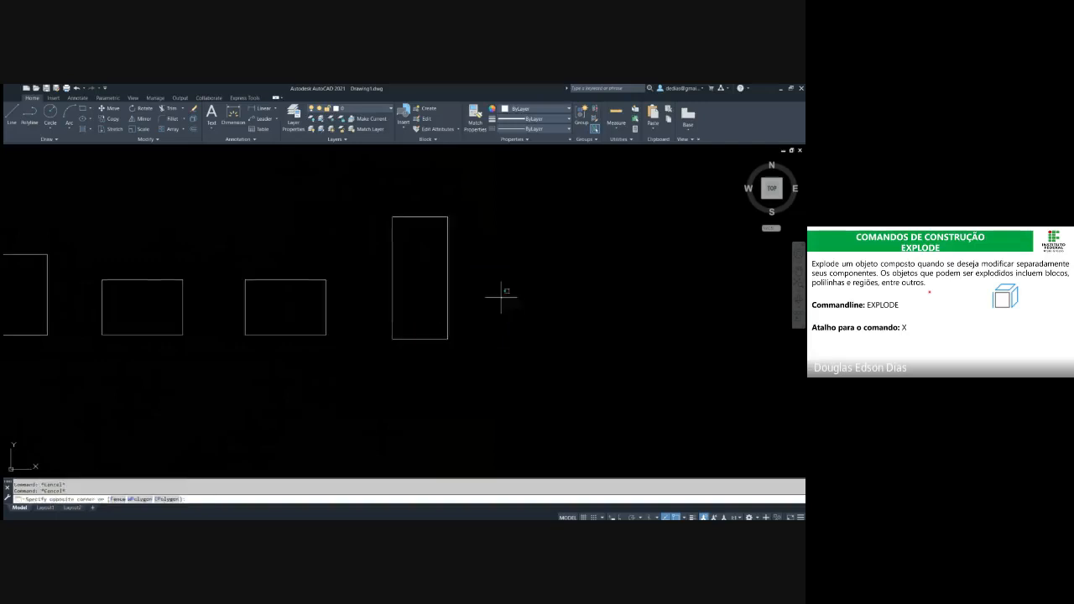
# Select the tall rectangle through single edges to examine how its sides behave as an object
pyautogui.click(501, 297)
pyautogui.click(443, 271)
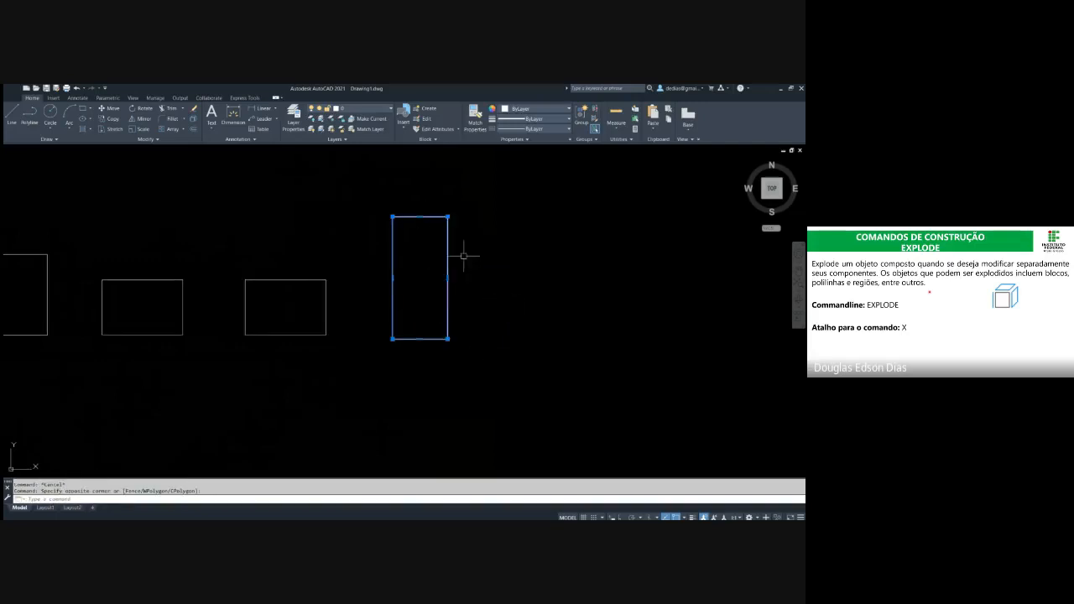
pyautogui.moveTo(432, 258); pyautogui.dragTo(415, 261, button='middle')
pyautogui.press('Escape')
pyautogui.scroll(4, 409, 237)
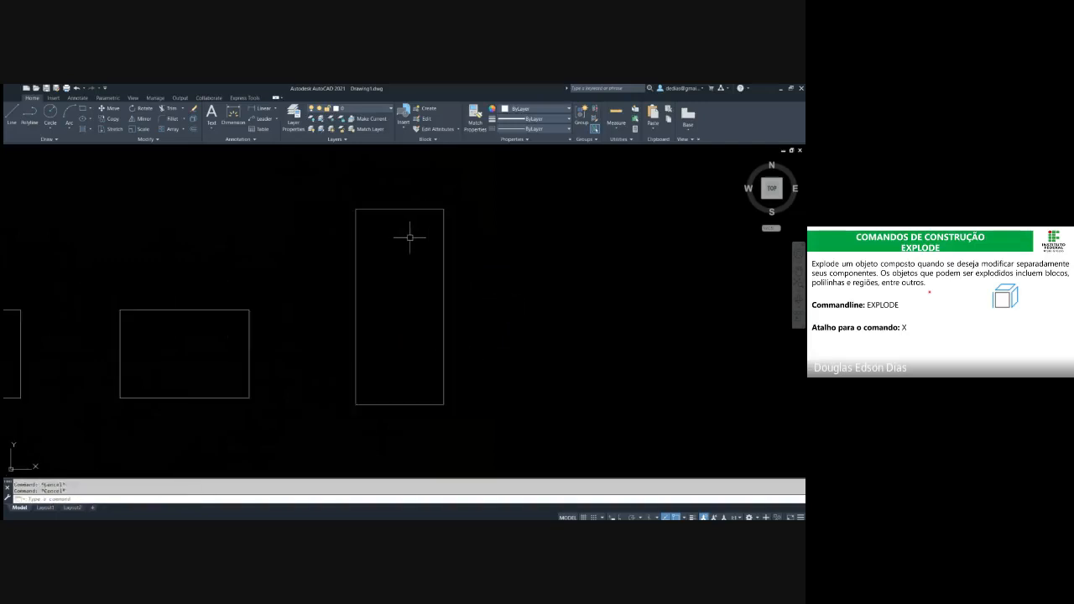
pyautogui.scroll(-2, 398, 227)
pyautogui.click(387, 186)
pyautogui.click(377, 216)
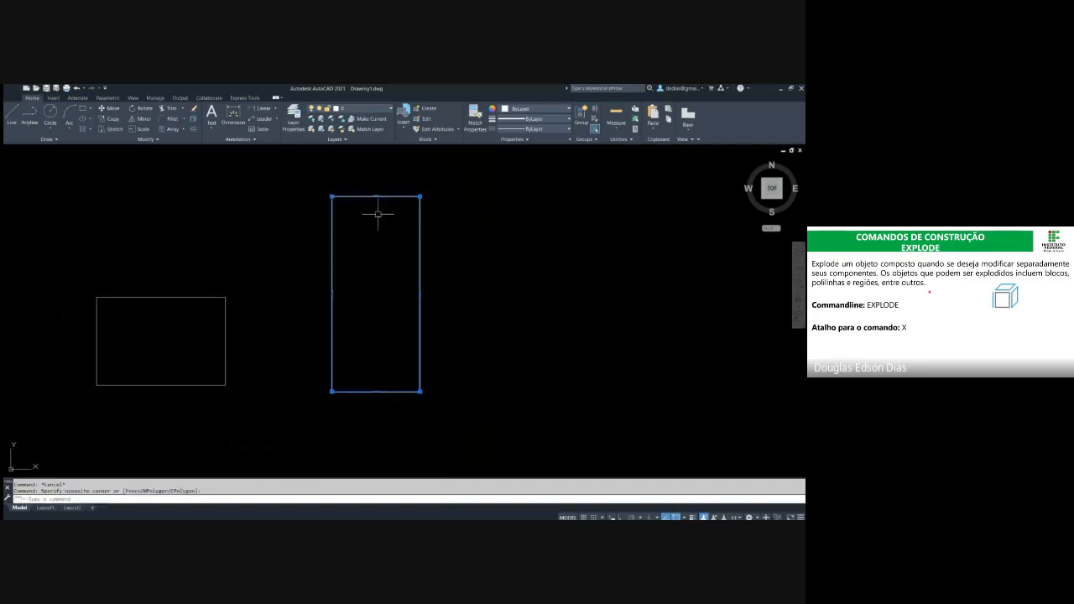
pyautogui.click(392, 186)
pyautogui.click(379, 216)
pyautogui.press('Escape')
# Erase the tall rectangle by selecting only its top edge, and undo the erasure
pyautogui.click(393, 185)
pyautogui.click(380, 222)
pyautogui.write('e')
pyautogui.press('Return')
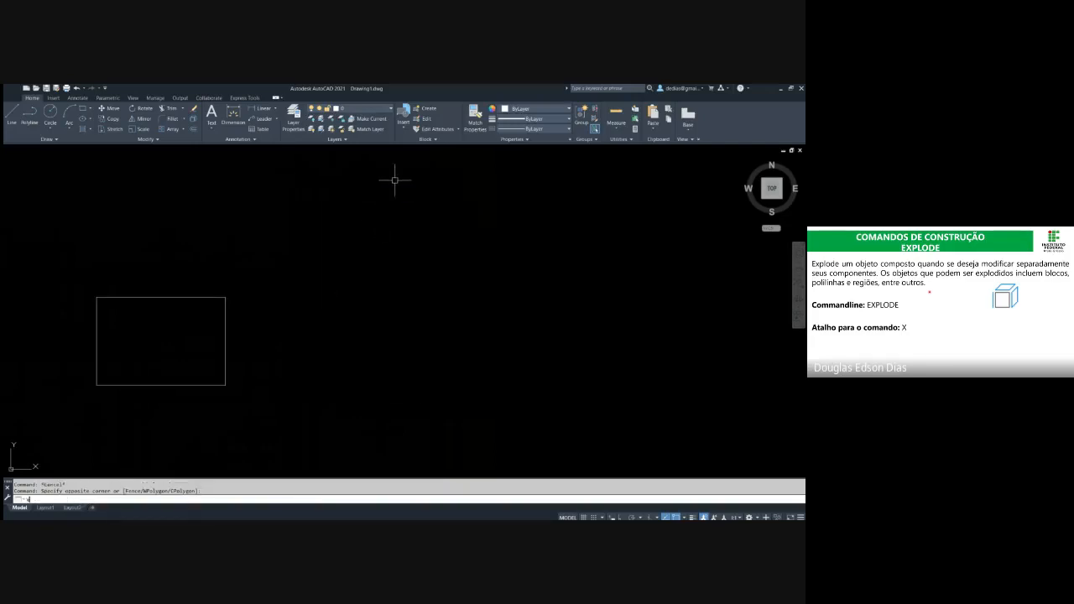
pyautogui.write('u')
pyautogui.press('Return')
# Explode the tall rectangle into separate lines
pyautogui.click(393, 185)
pyautogui.click(381, 220)
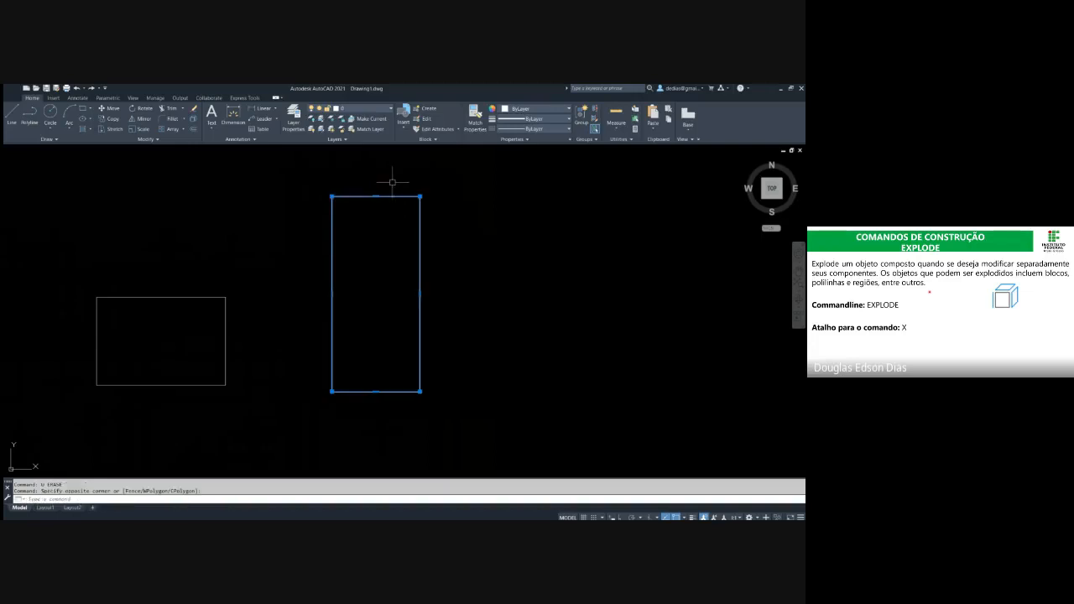
pyautogui.click(387, 180)
pyautogui.press('Escape')
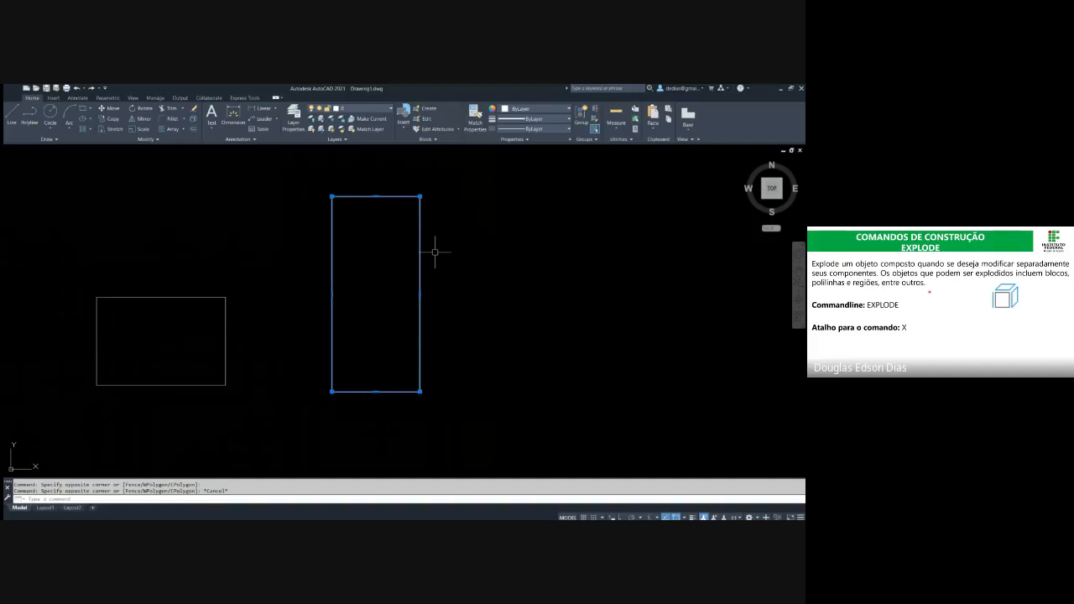
pyautogui.write('x')
pyautogui.press('Return')
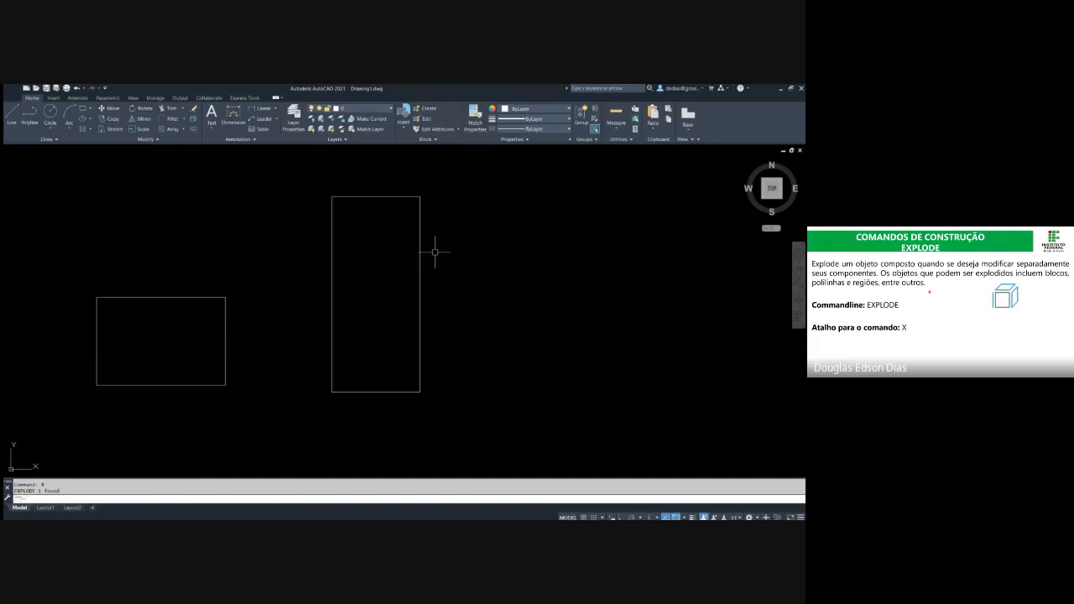
# Select the exploded rectangle's edges one at a time to examine them as individual objects
pyautogui.click(468, 328)
pyautogui.press('Escape')
pyautogui.click(387, 230)
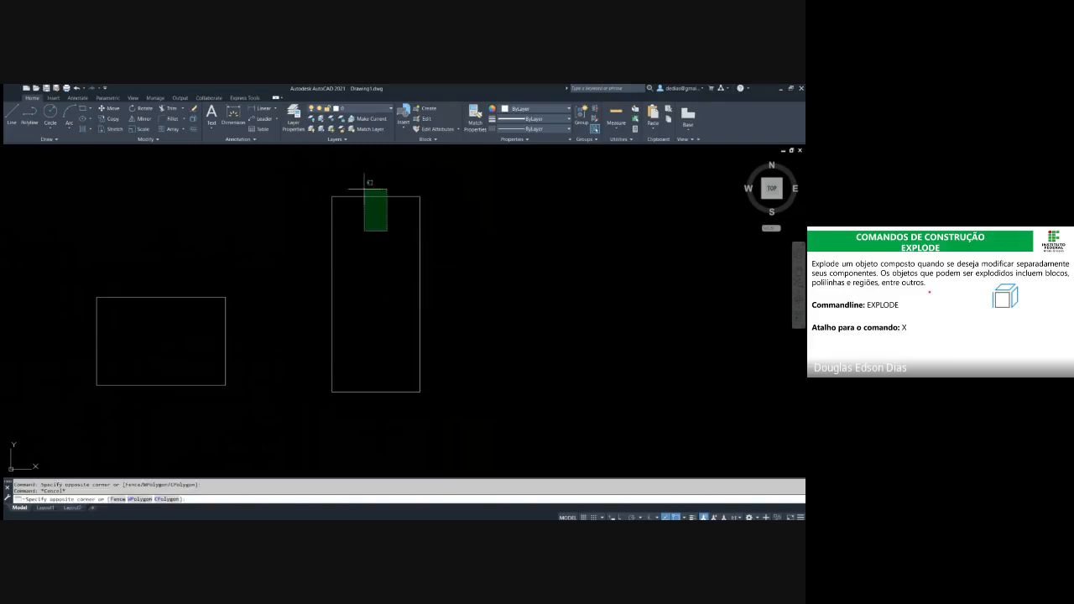
pyautogui.click(357, 179)
pyautogui.press('Escape')
pyautogui.click(395, 232)
pyautogui.click(367, 170)
pyautogui.press('Escape')
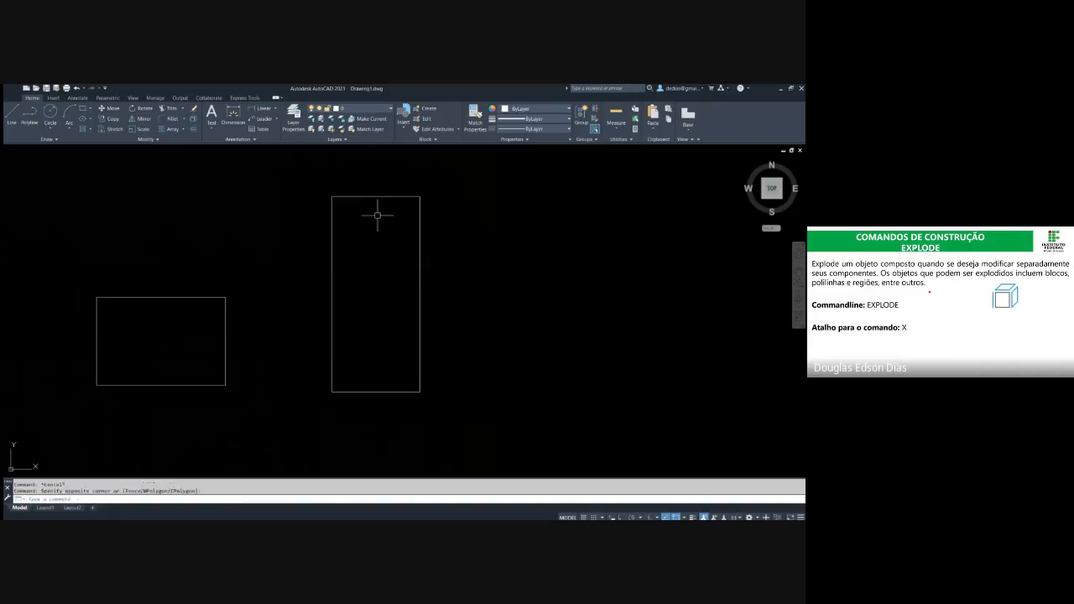
pyautogui.click(387, 256)
pyautogui.click(309, 226)
pyautogui.press('Escape')
pyautogui.click(414, 270)
pyautogui.click(382, 399)
pyautogui.click(396, 354)
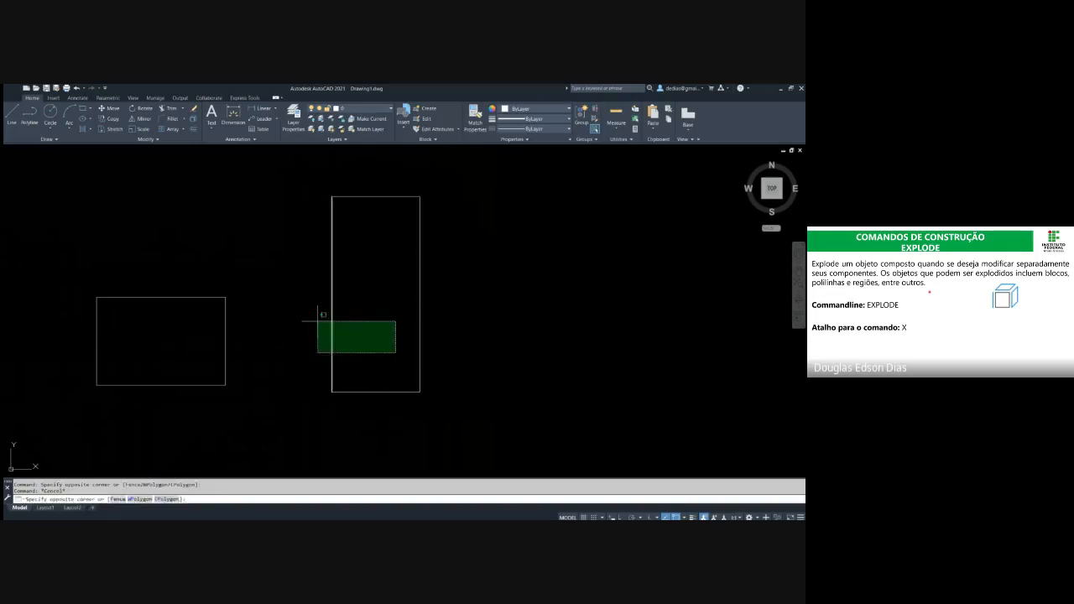
pyautogui.press('Escape')
# Delete the top edge of the exploded tall rectangle
pyautogui.click(371, 214)
pyautogui.click(339, 172)
pyautogui.press('Delete')
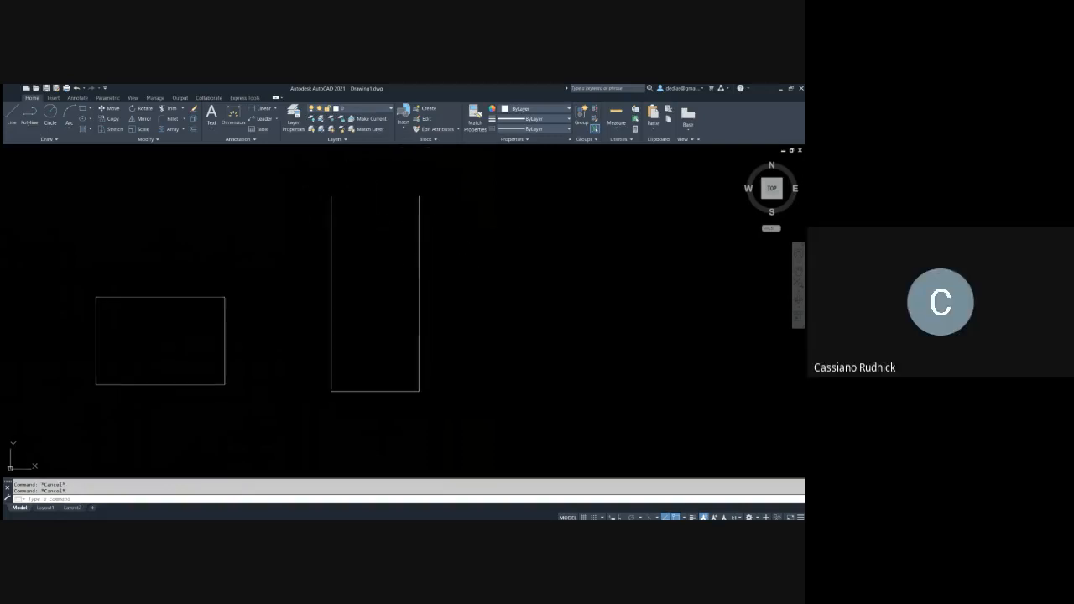
# Undo the top edge's deletion and the Explode operation on the tall rectangle
pyautogui.moveTo(430, 237)
pyautogui.mouseDown(button='middle')
pyautogui.moveTo(369, 219)
pyautogui.moveTo(363, 231)
pyautogui.moveTo(376, 238)
pyautogui.mouseUp(button='middle')
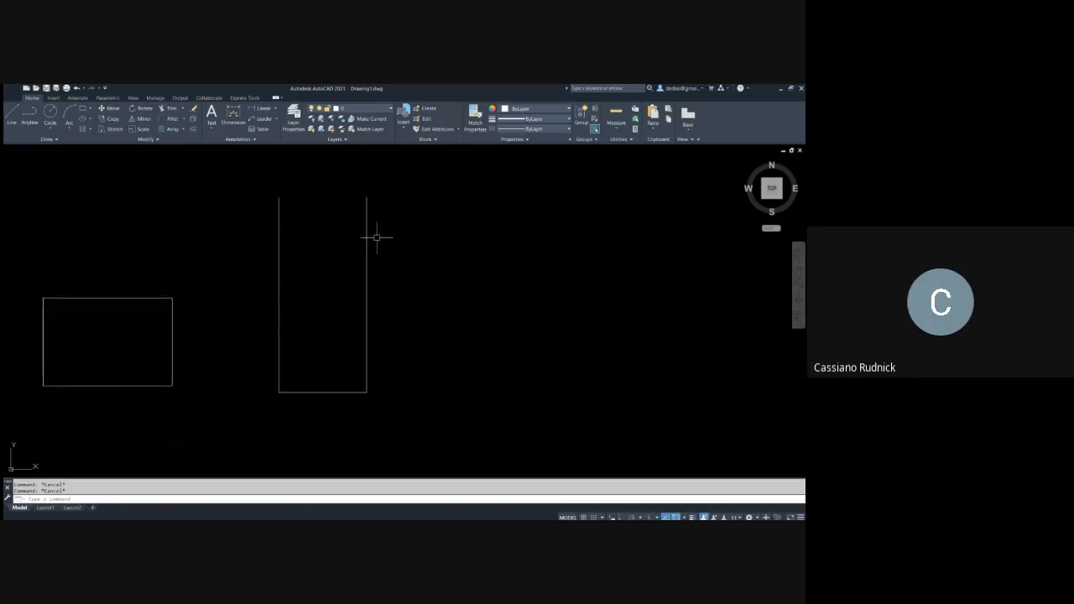
pyautogui.hotkey('ctrl', 'z')
pyautogui.hotkey('ctrl', 'z')
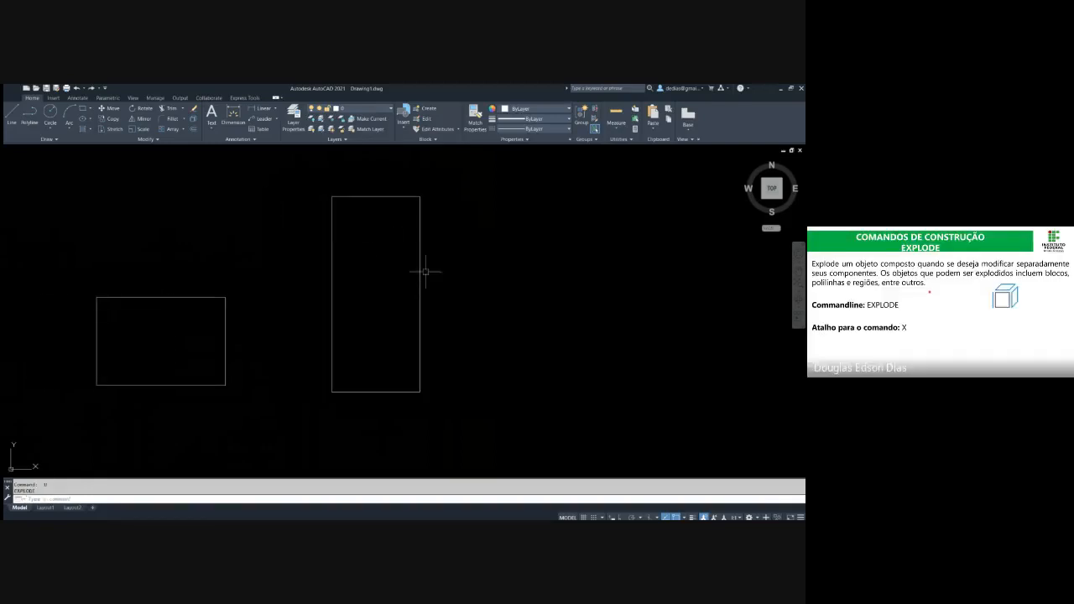
# Select the restored tall rectangle across its vertical edge several times to check that it is one object
pyautogui.click(426, 272)
pyautogui.click(404, 248)
pyautogui.press('Escape')
pyautogui.click(455, 275)
pyautogui.click(364, 214)
pyautogui.press('Escape')
pyautogui.click(440, 253)
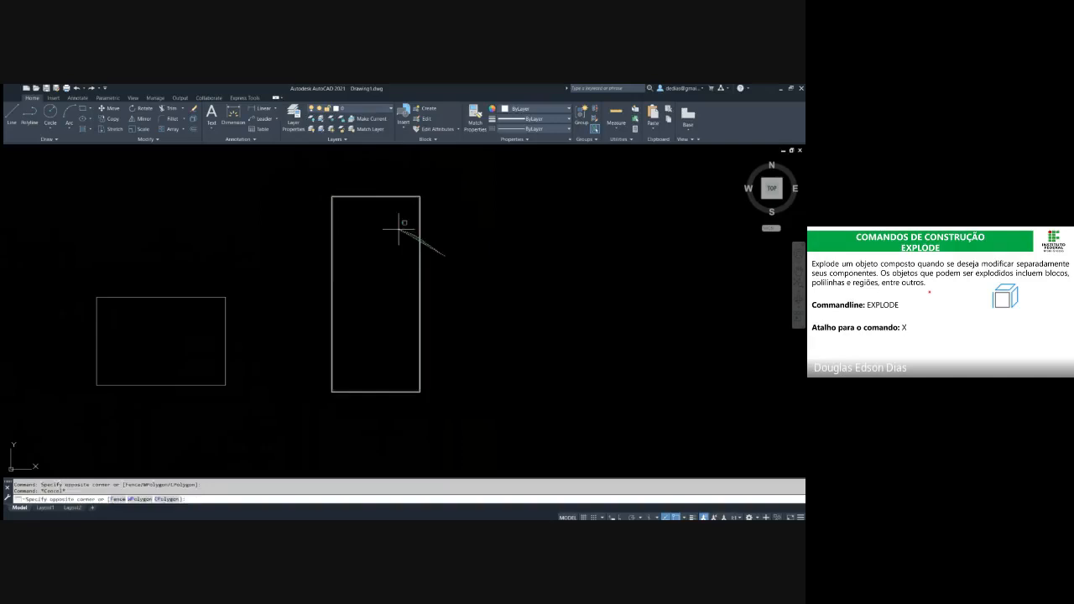
pyautogui.click(398, 228)
pyautogui.press('Escape')
pyautogui.click(448, 252)
pyautogui.click(403, 240)
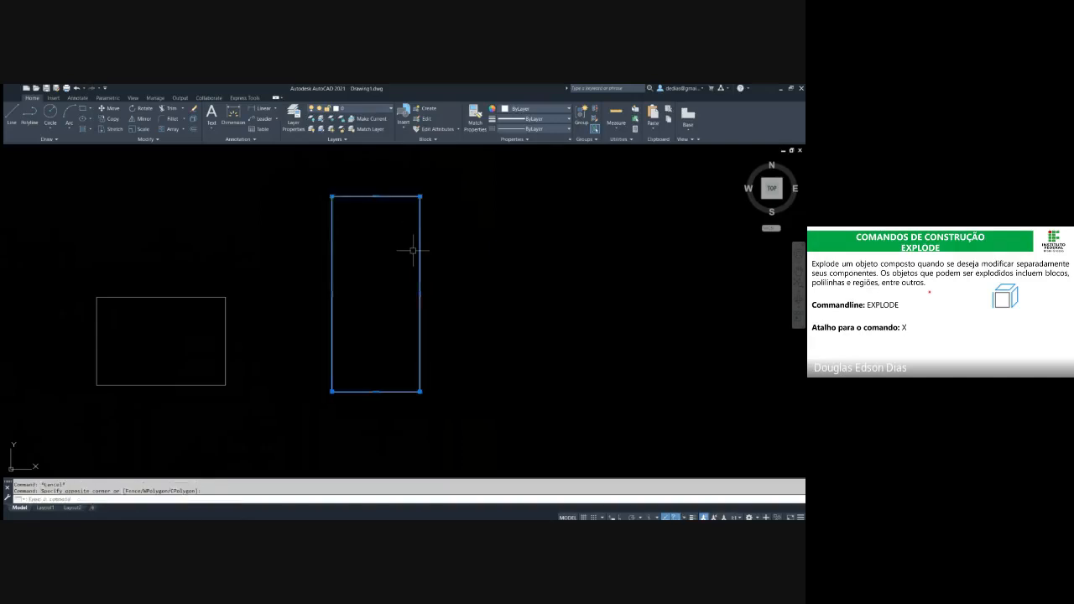
pyautogui.press('Escape')
pyautogui.click(453, 267)
pyautogui.click(384, 232)
pyautogui.press('Escape')
# Explode the restored tall rectangle into individual lines
pyautogui.click(436, 244)
pyautogui.click(399, 234)
pyautogui.write('x')
pyautogui.press('Return')
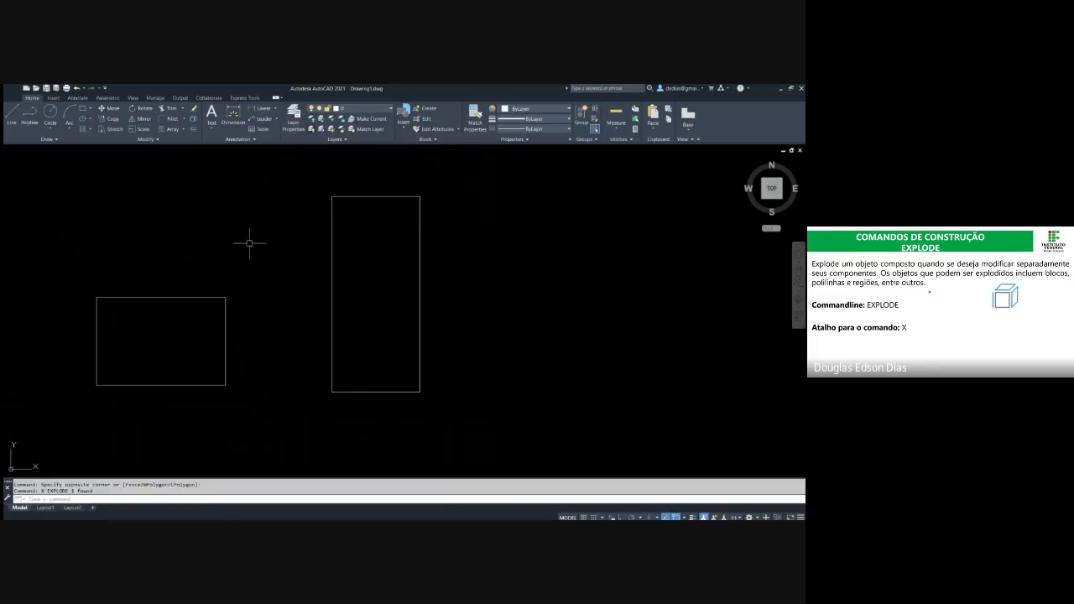
# Pick the top, bottom and vertical lines separately to check the exploded rectangle
pyautogui.click(391, 196)
pyautogui.press('Escape')
pyautogui.click(408, 327)
pyautogui.click(391, 393)
pyautogui.press('Escape')
pyautogui.click(446, 366)
pyautogui.click(380, 306)
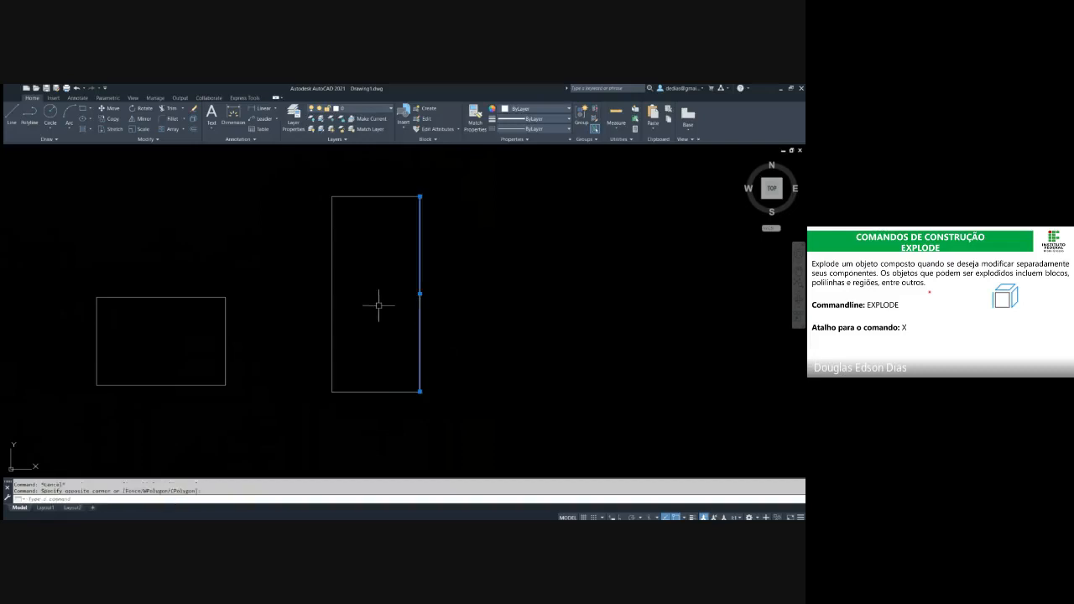
pyautogui.press('Escape')
# Join the four lines of the exploded tall rectangle into one polyline
pyautogui.click(438, 190)
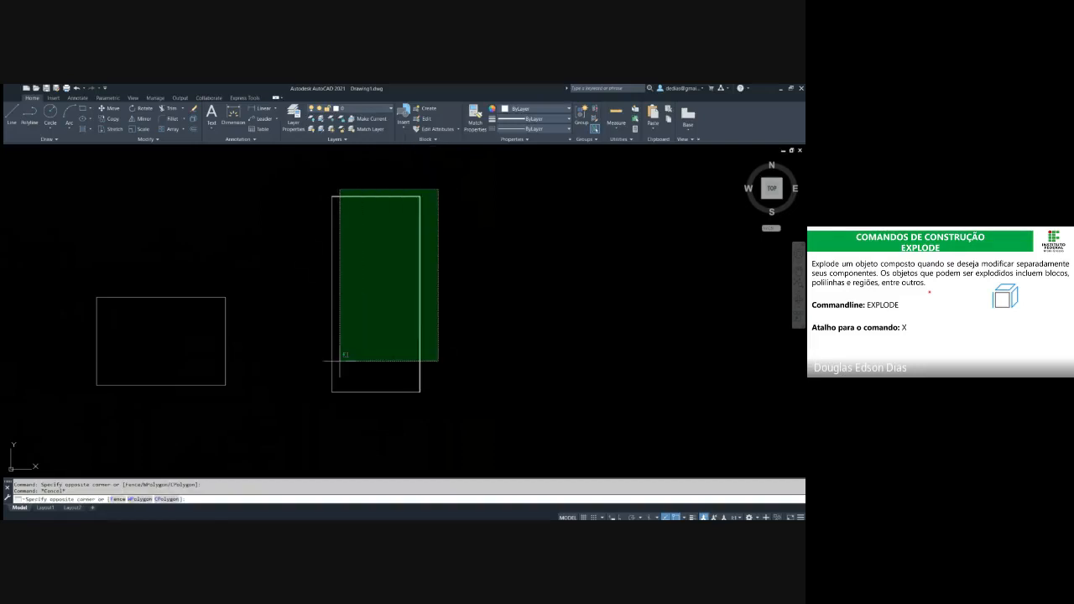
pyautogui.click(315, 412)
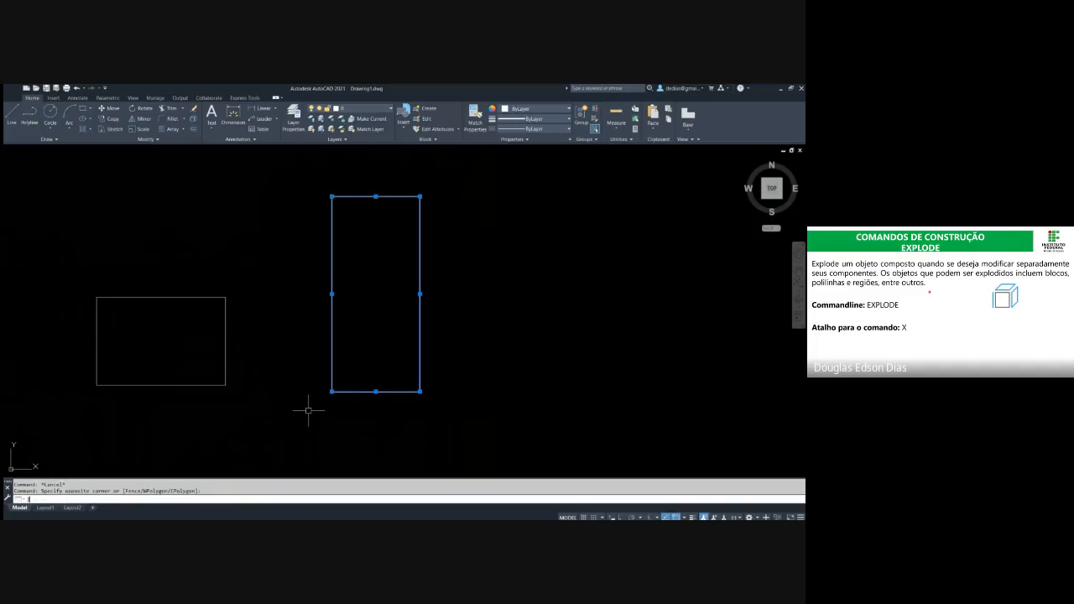
pyautogui.write('j')
pyautogui.press('Return')
# Select the joined tall rectangle across one edge to check that its lines form one object
pyautogui.click(431, 328)
pyautogui.click(397, 289)
pyautogui.click(468, 352)
pyautogui.click(401, 300)
pyautogui.press('Escape')
pyautogui.press('Escape')
pyautogui.moveTo(451, 305); pyautogui.dragTo(400, 286, button='middle')
pyautogui.click(398, 285)
pyautogui.click(327, 261)
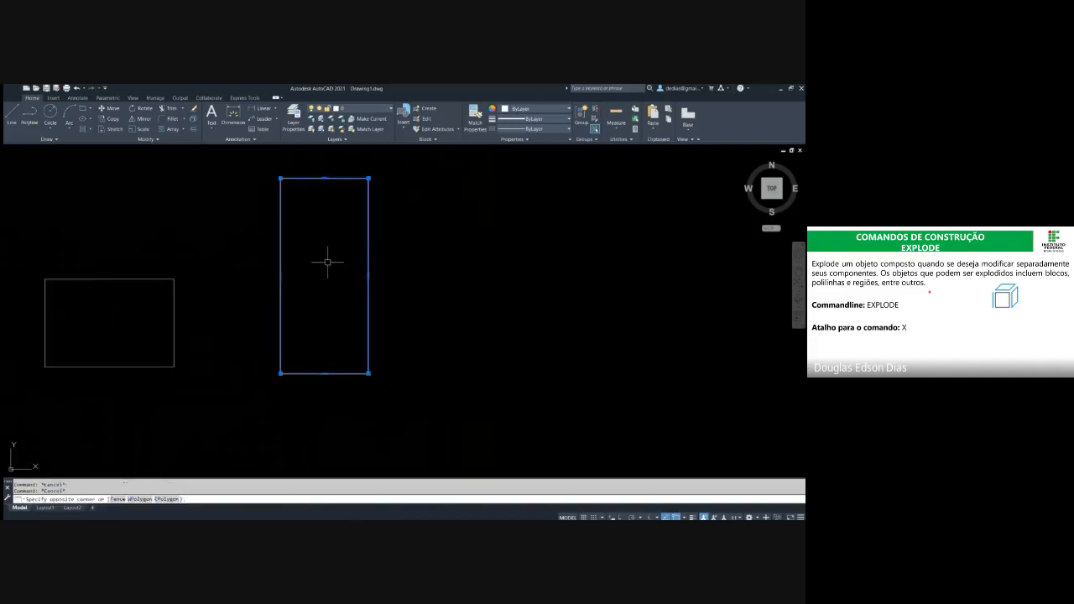
pyautogui.press('Escape')
pyautogui.moveTo(378, 245); pyautogui.dragTo(316, 250, button='middle')
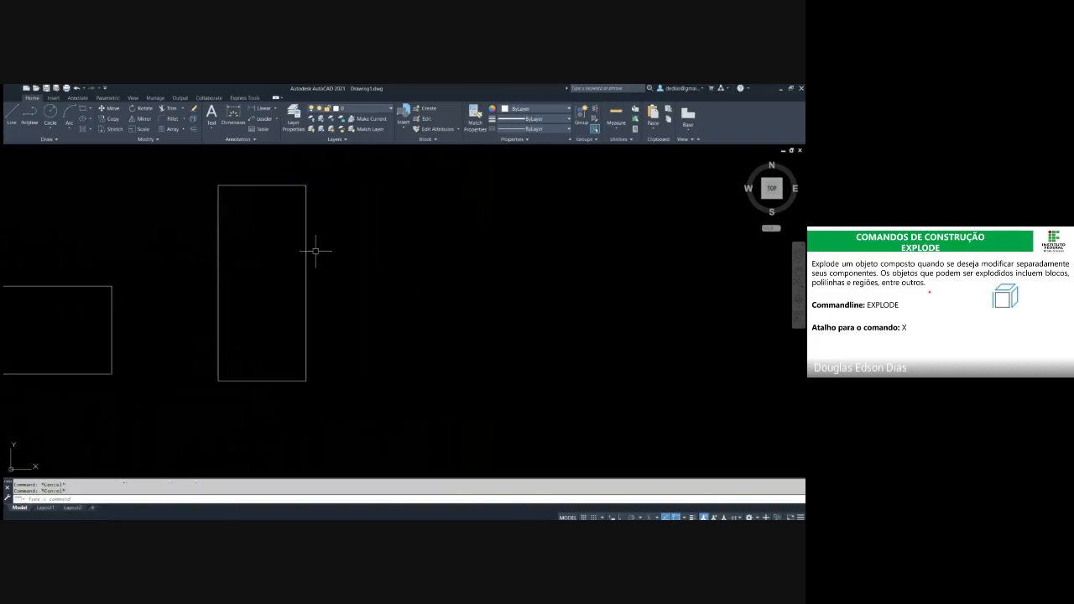
# Copy the joined tall rectangle and paste it as a block to its right
pyautogui.click(335, 408)
pyautogui.click(292, 356)
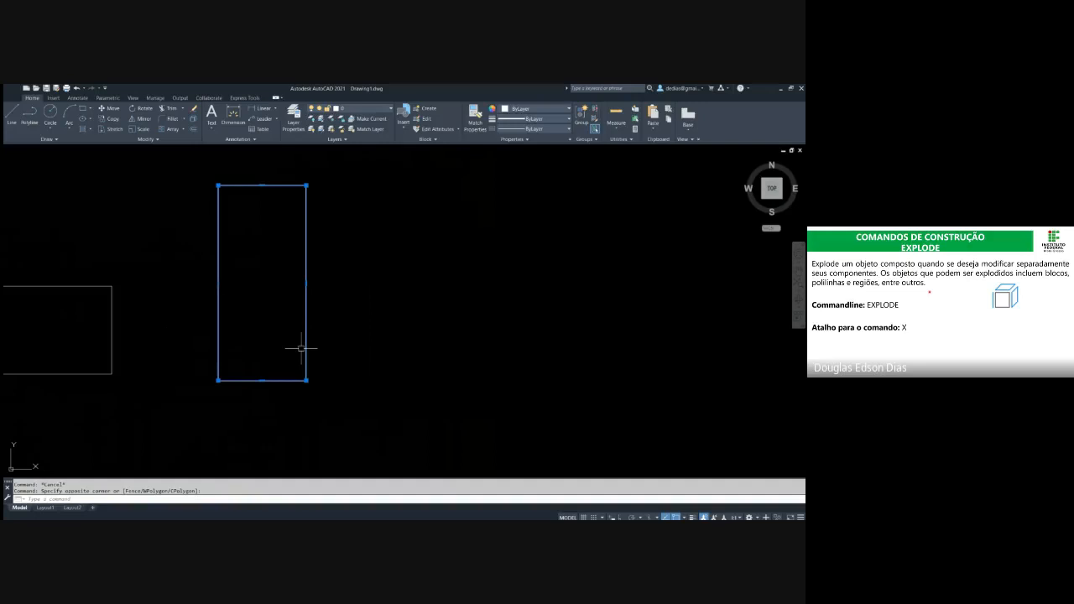
pyautogui.hotkey('ctrl', 'c')
pyautogui.hotkey('ctrl', 'v')
pyautogui.click(436, 365)
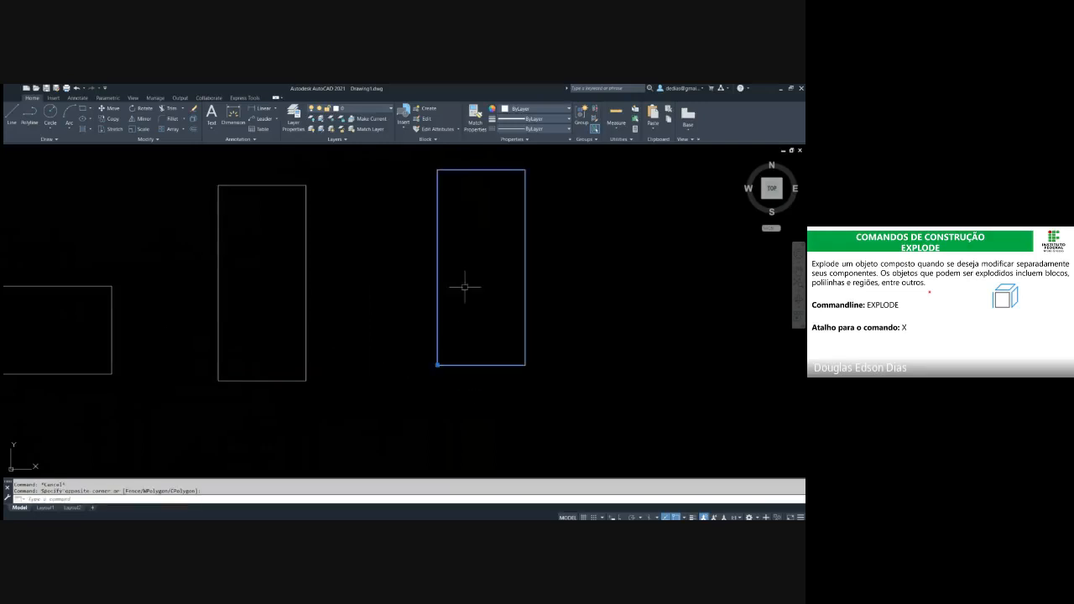
# Move the pasted block by its insertion grip close to the original tall rectangle, aligning their bases
pyautogui.moveTo(464, 287); pyautogui.dragTo(402, 306, button='middle')
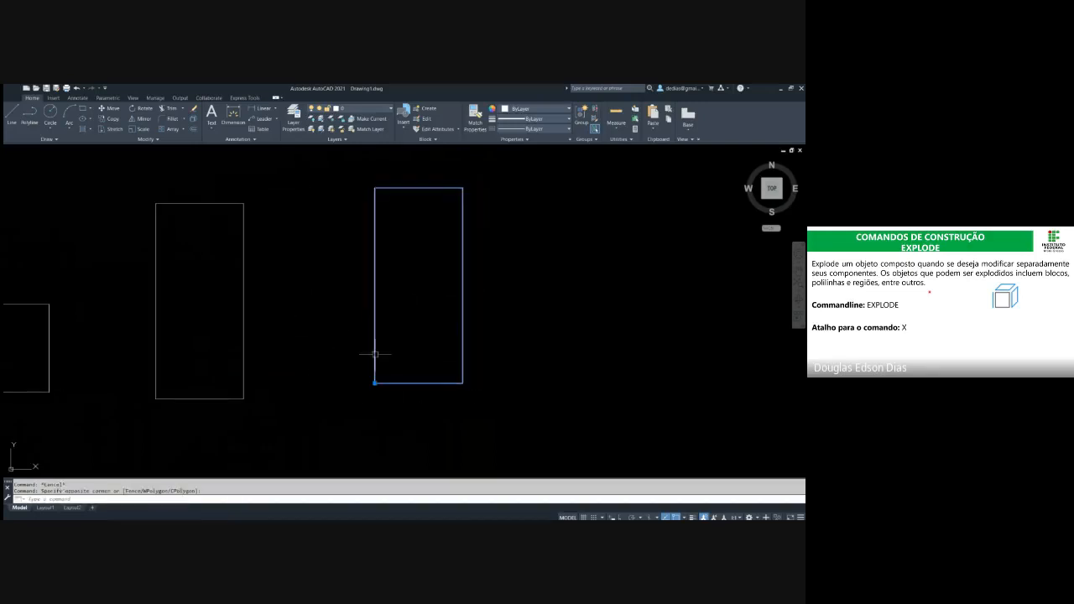
pyautogui.click(374, 383)
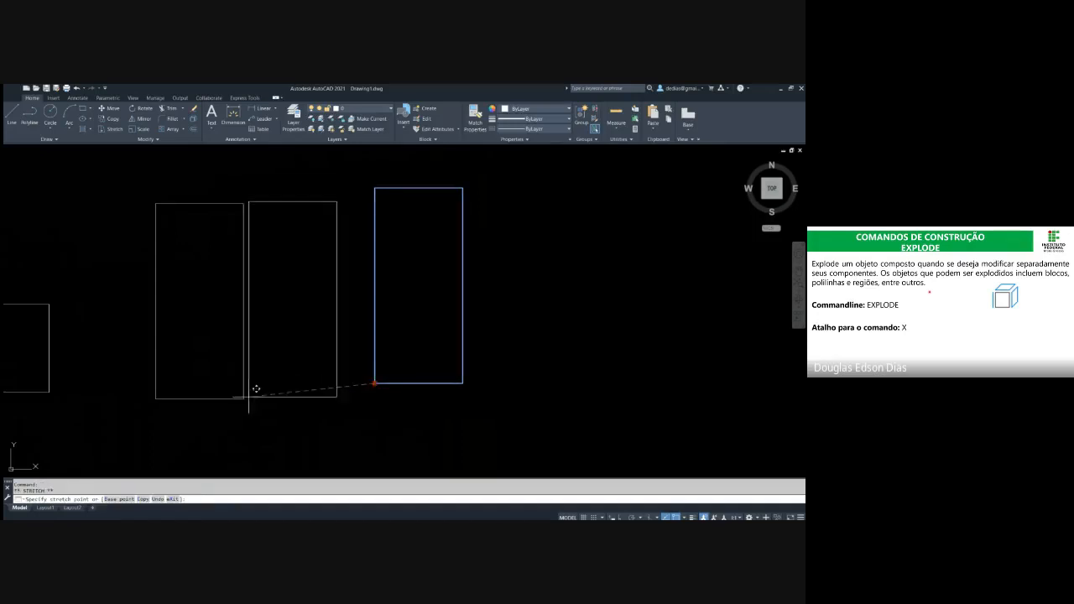
pyautogui.click(278, 398)
pyautogui.press('Escape')
pyautogui.press('Escape')
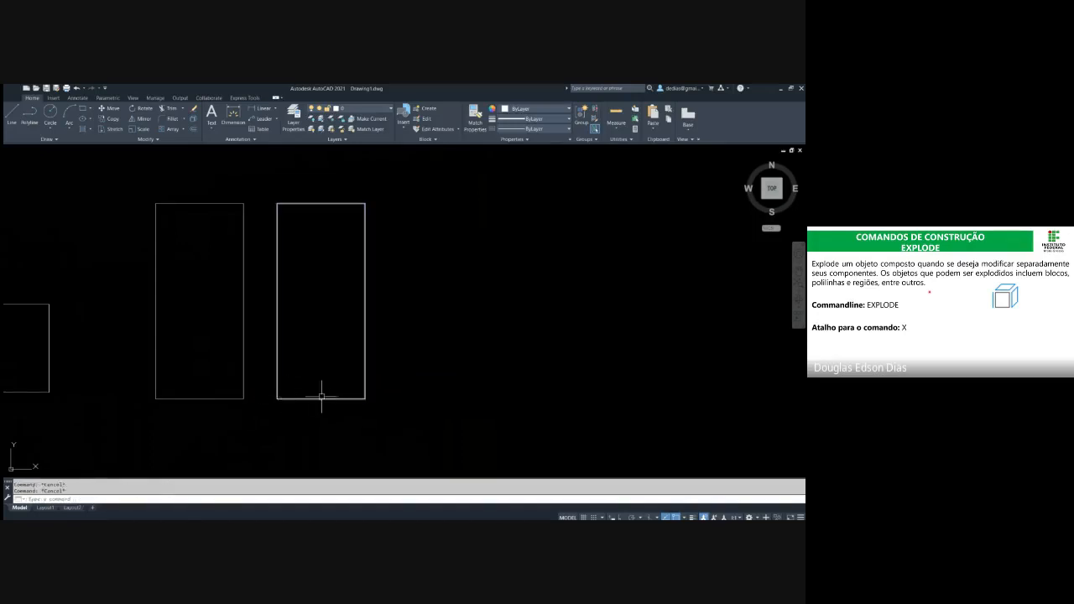
pyautogui.moveTo(321, 396)
pyautogui.mouseDown(button='middle')
pyautogui.moveTo(336, 367)
pyautogui.moveTo(353, 367)
pyautogui.mouseUp(button='middle')
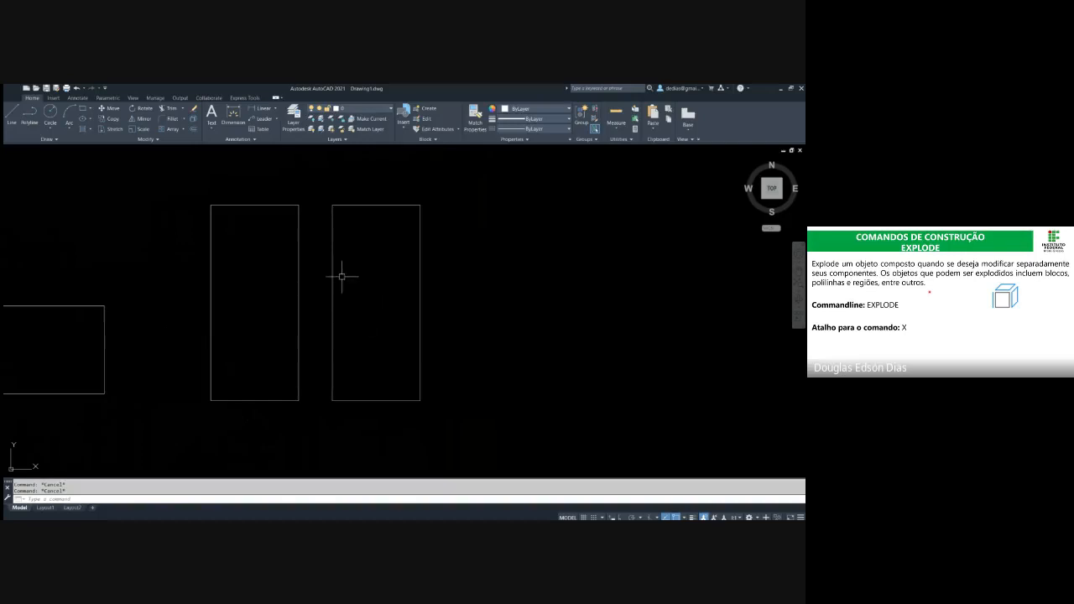
# Select the original tall rectangle and the pasted block in turn to compare them
pyautogui.click(313, 180)
pyautogui.click(268, 225)
pyautogui.press('Escape')
pyautogui.press('Escape')
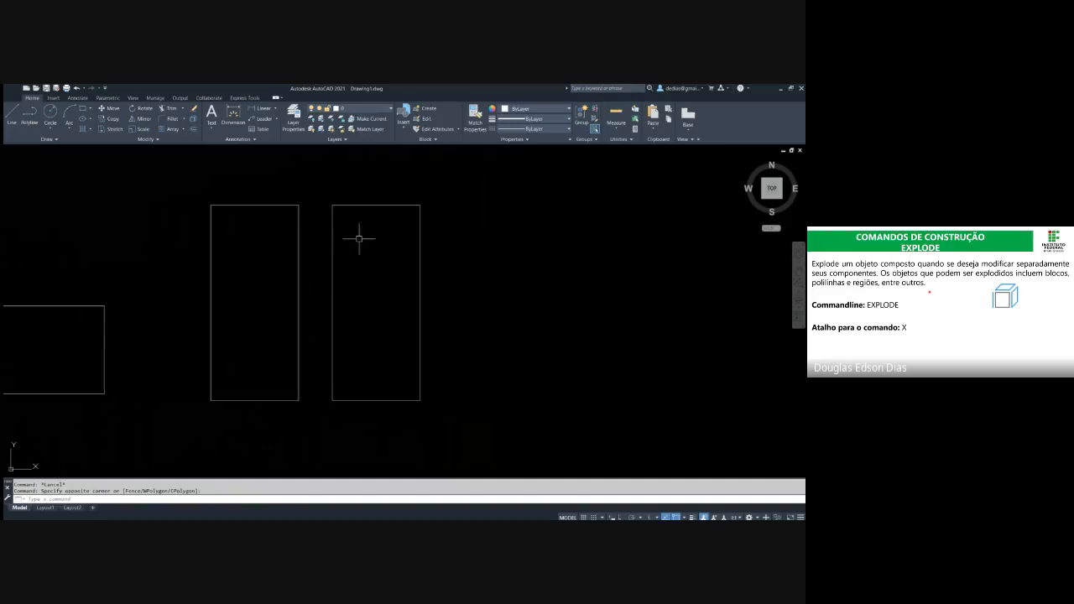
pyautogui.click(444, 201)
pyautogui.click(410, 219)
pyautogui.press('Escape')
pyautogui.press('Escape')
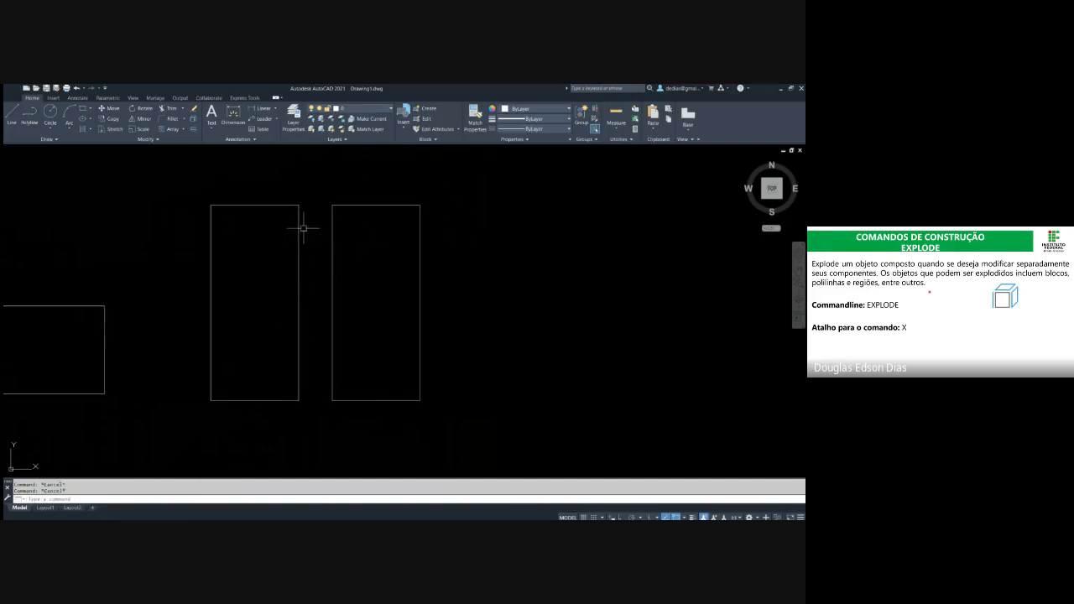
# Stretch the top-right corner of the original tall rectangle straight upward so its top edge slopes
pyautogui.click(314, 229)
pyautogui.click(266, 173)
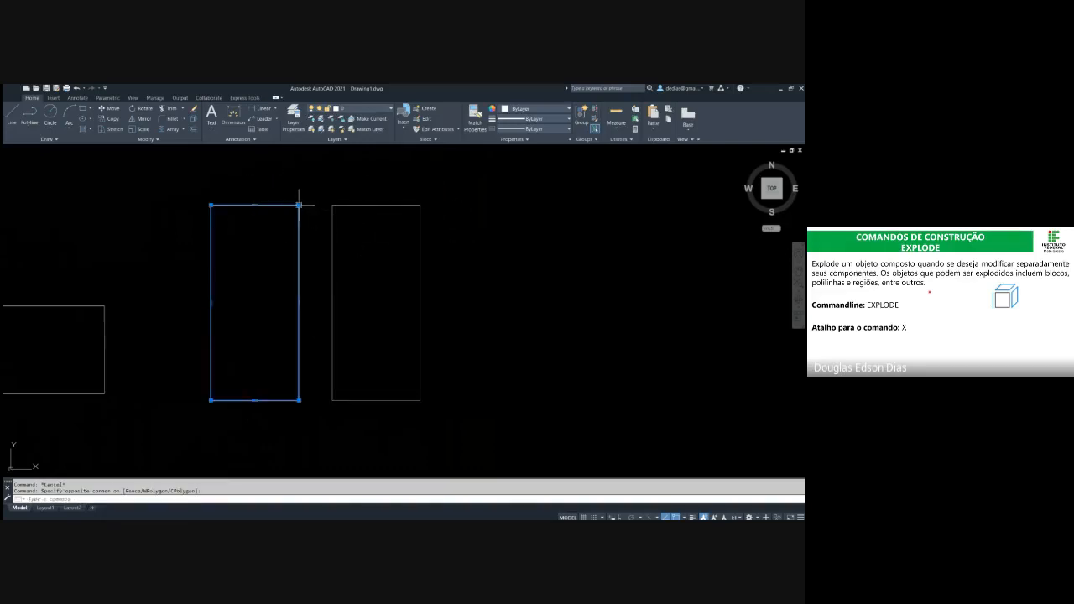
pyautogui.click(298, 205)
pyautogui.click(298, 160)
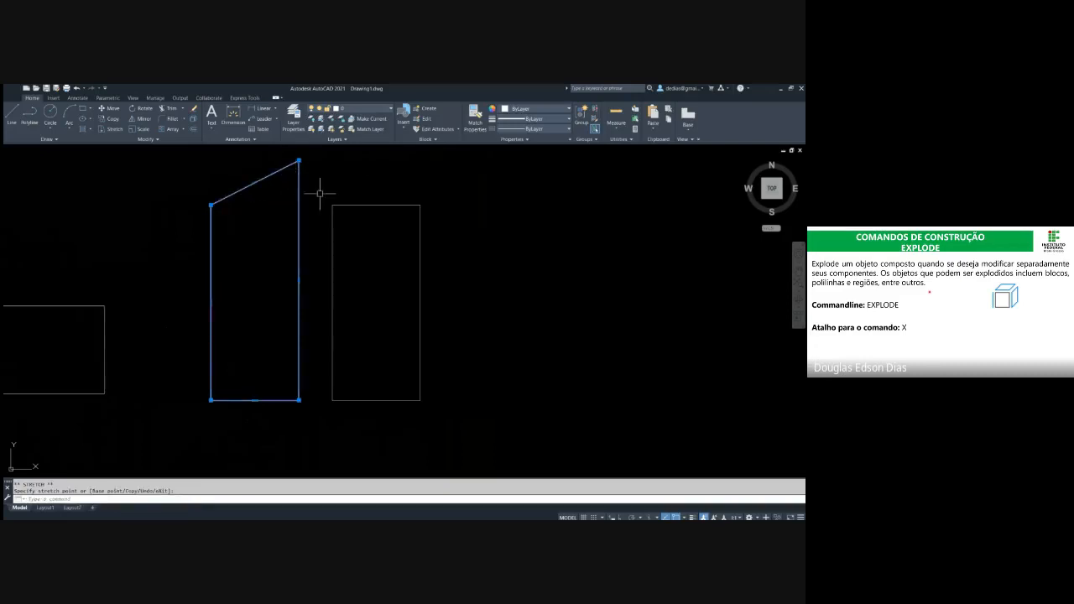
pyautogui.press('Escape')
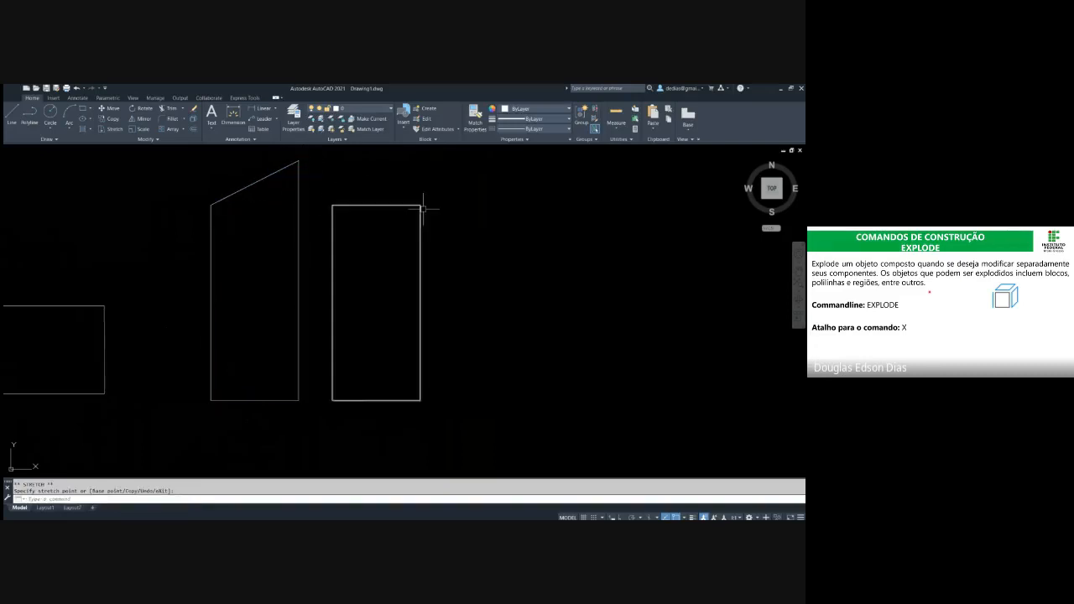
# Select the pasted block to examine its grips
pyautogui.click(402, 249)
pyautogui.click(422, 209)
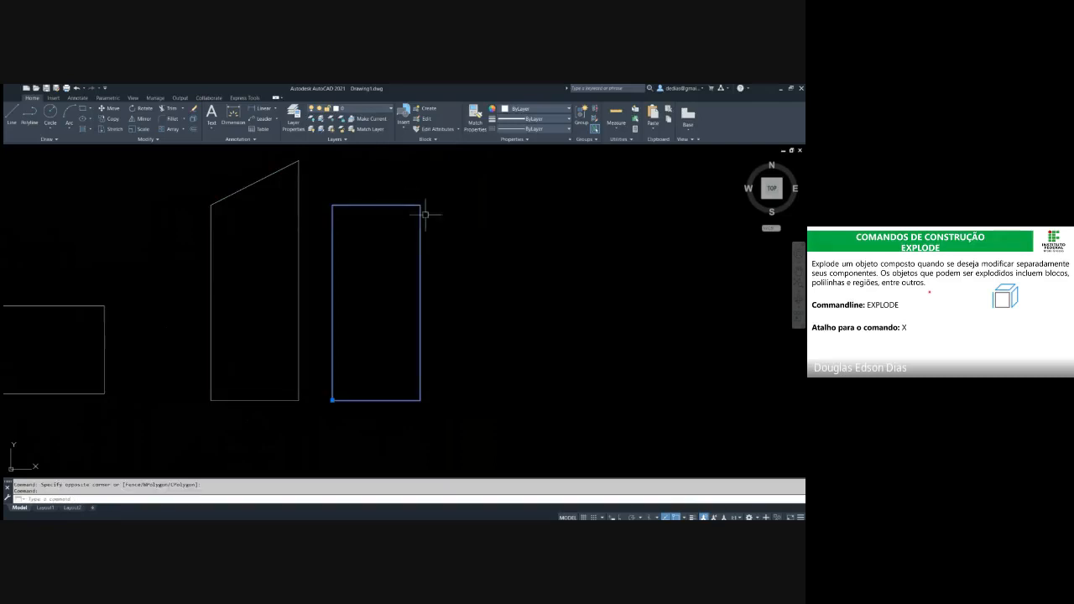
pyautogui.press('Escape')
pyautogui.press('Escape')
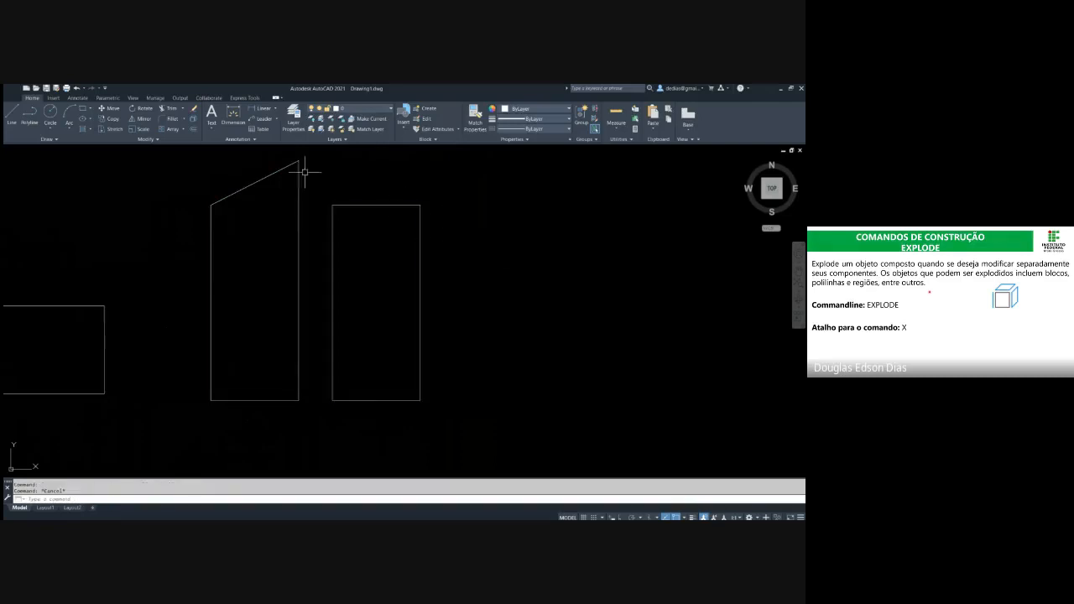
# Stretch the original tall rectangle's top-right corner straight down to about the height of its top-left corner
pyautogui.click(311, 186)
pyautogui.click(265, 146)
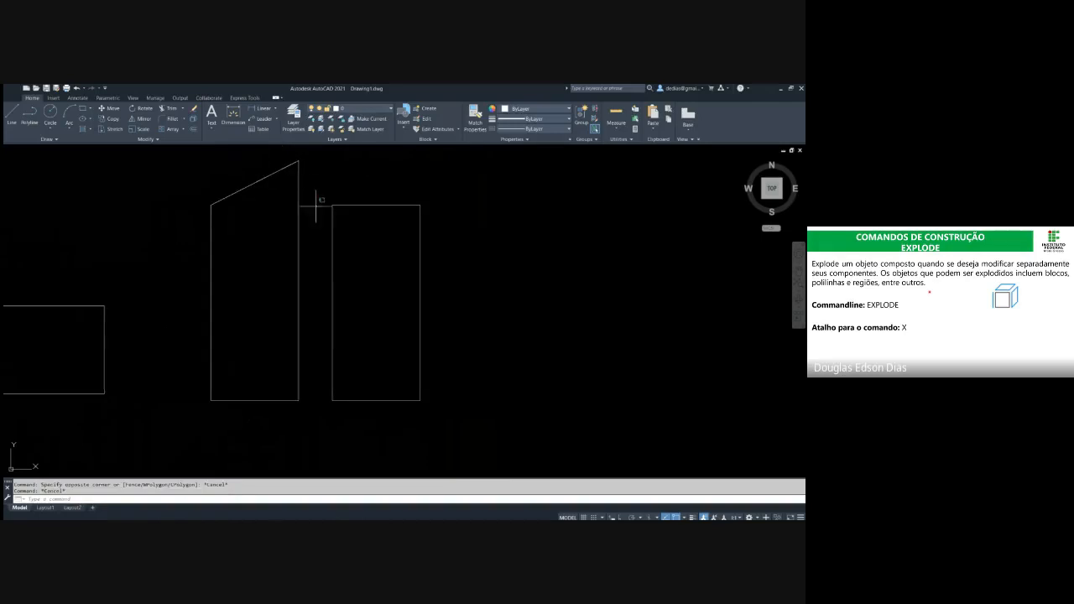
pyautogui.click(299, 160)
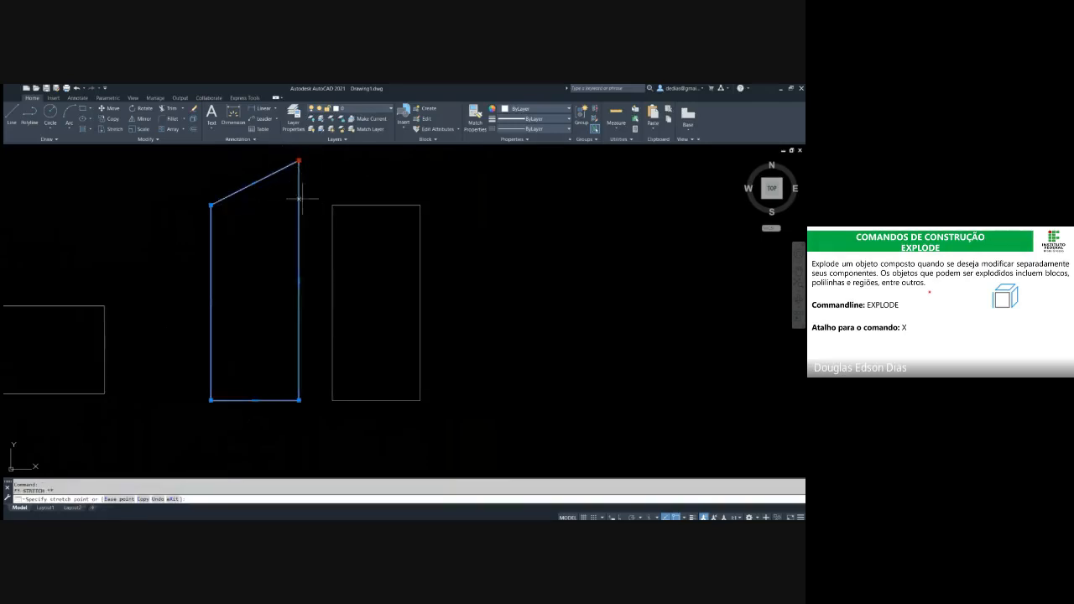
pyautogui.click(298, 203)
pyautogui.press('Escape')
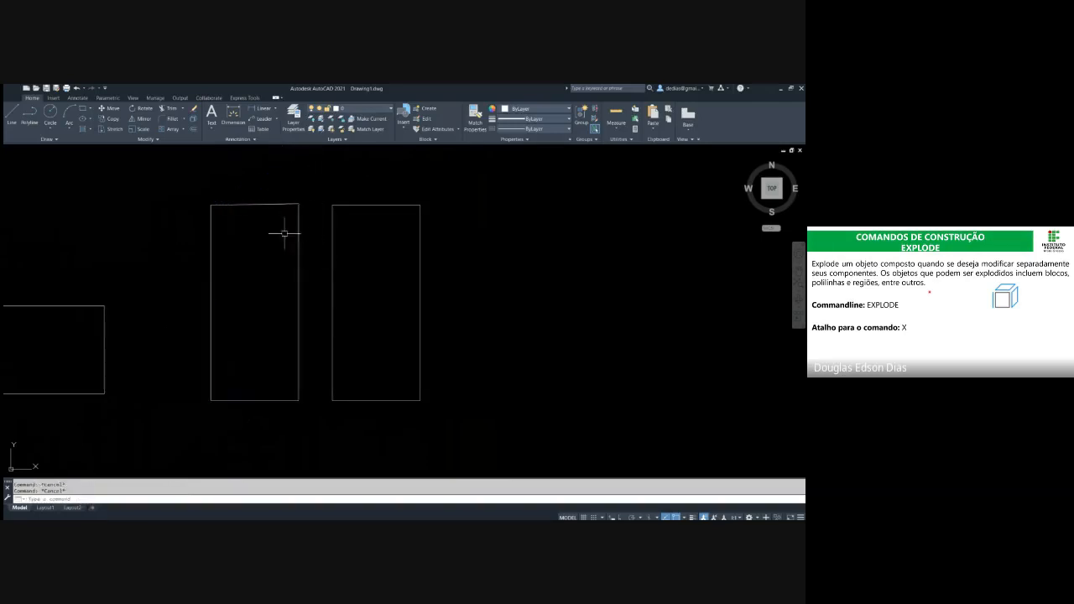
# Explode the original tall rectangle and select its top edge to check that the segments are separate
pyautogui.click(309, 250)
pyautogui.click(270, 225)
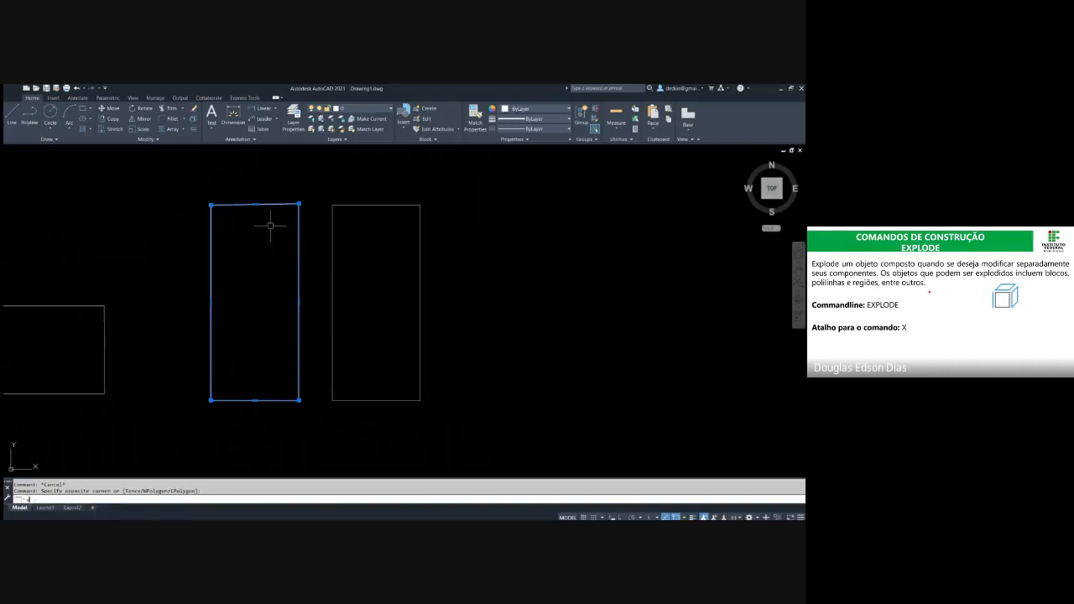
pyautogui.press('Return')
pyautogui.click(269, 180)
pyautogui.click(255, 220)
pyautogui.press('Escape')
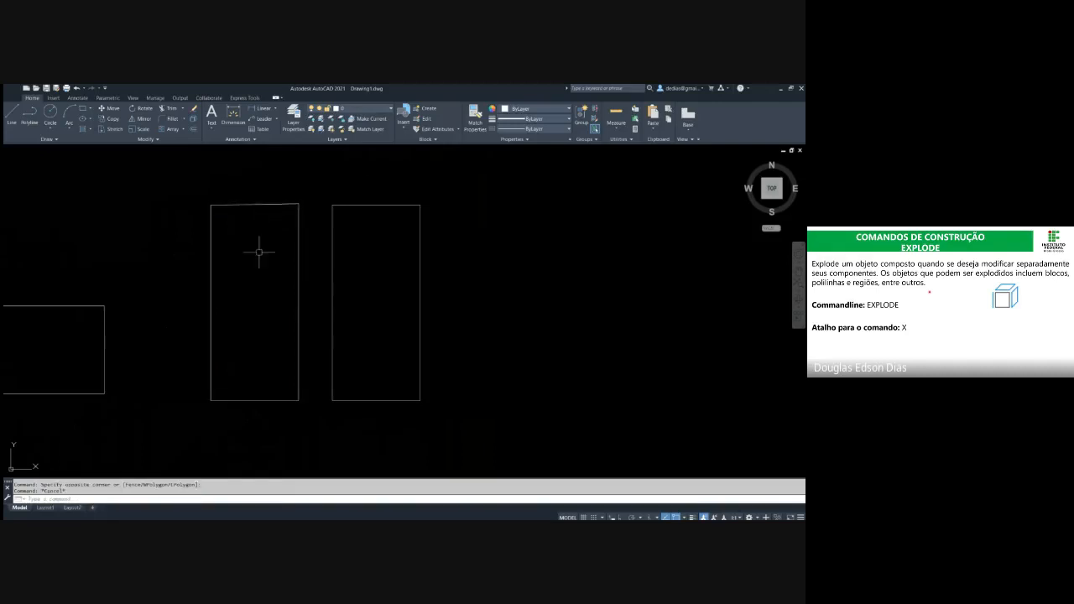
pyautogui.click(300, 285)
pyautogui.press('Escape')
# Explode the pasted block once and reselect it to check what kind of object it has become
pyautogui.click(441, 280)
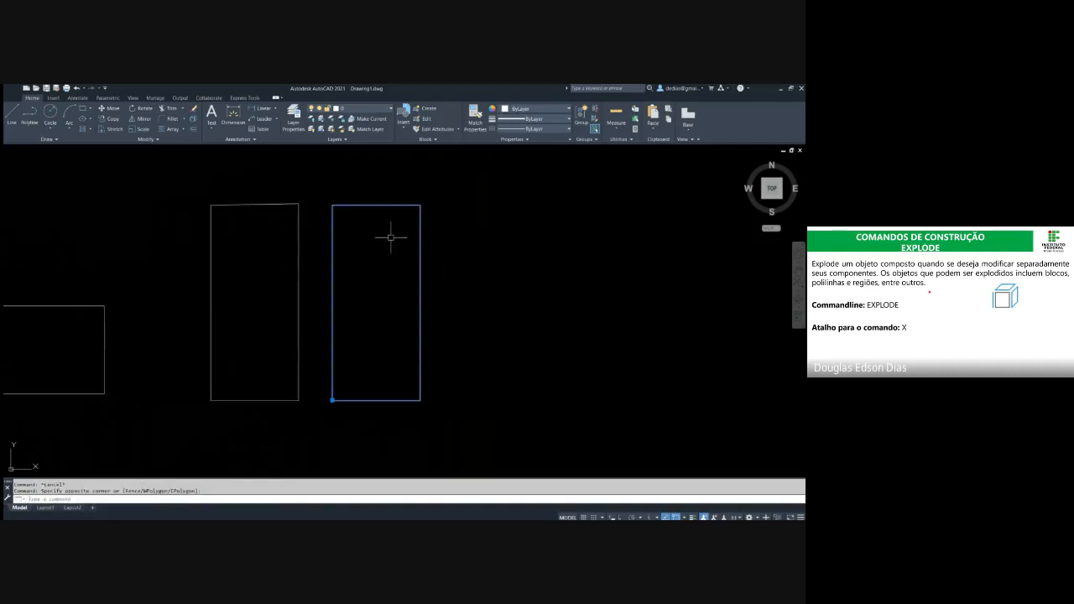
pyautogui.write('x')
pyautogui.press('Return')
pyautogui.click(452, 266)
pyautogui.click(410, 236)
pyautogui.press('Escape')
pyautogui.press('Escape')
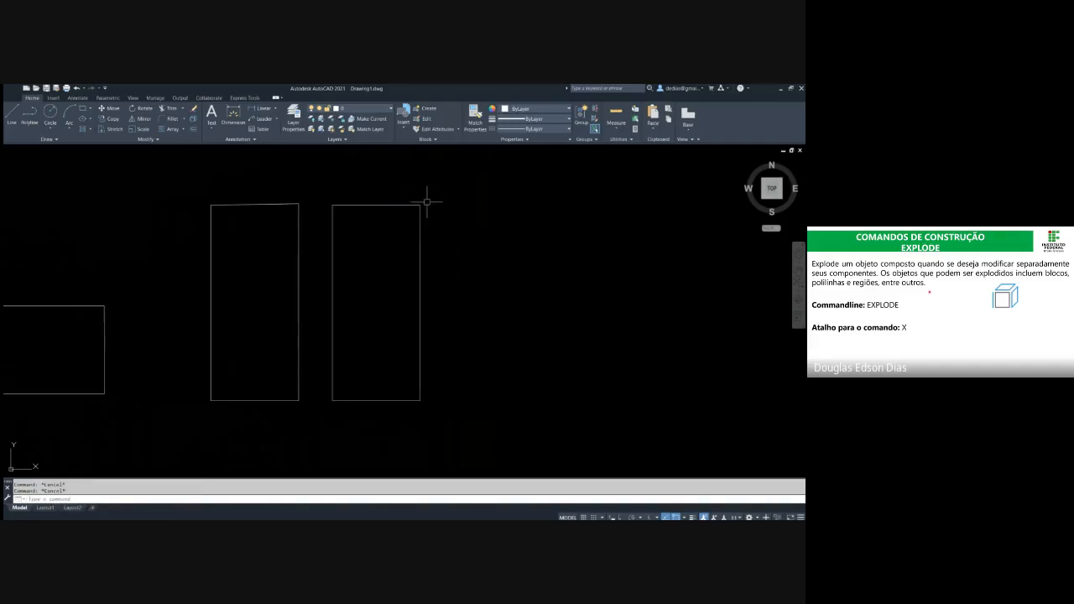
# Explode the polyline left from the pasted block into individual lines
pyautogui.click(446, 237)
pyautogui.click(412, 209)
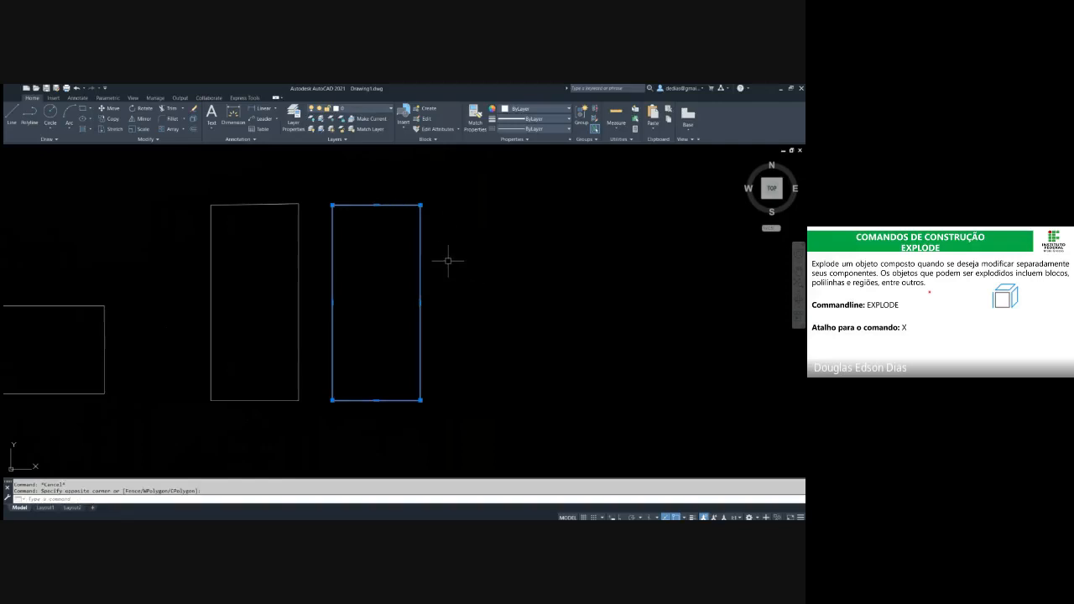
pyautogui.press('Return')
pyautogui.press('Escape')
# Select each of the four edges of the exploded copy in turn to check that they are independent
pyautogui.click(457, 281)
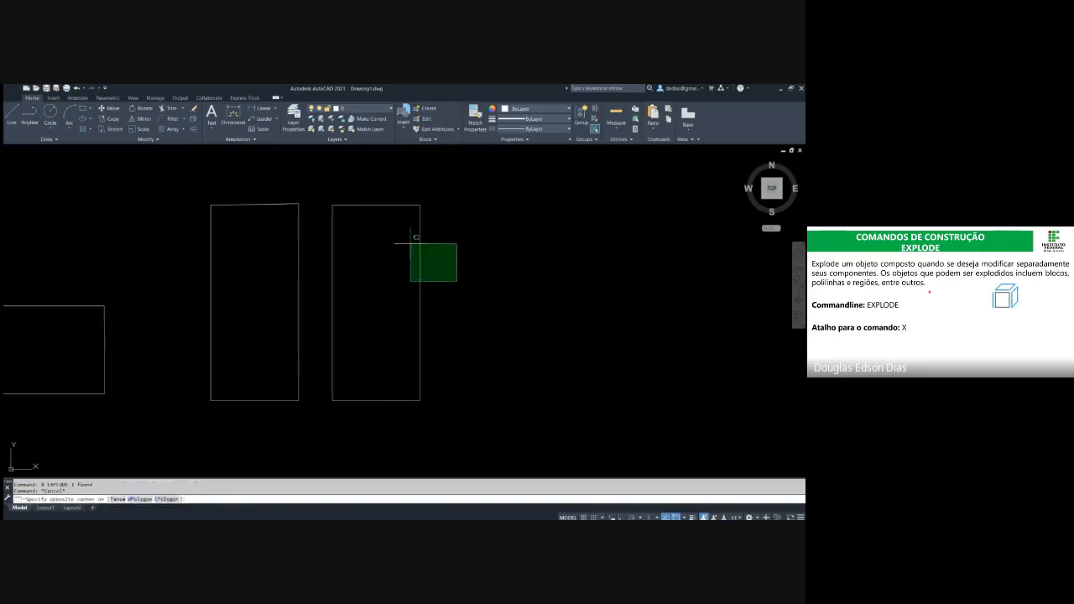
pyautogui.click(410, 241)
pyautogui.press('Escape')
pyautogui.click(397, 234)
pyautogui.click(367, 178)
pyautogui.press('Escape')
pyautogui.click(372, 242)
pyautogui.click(323, 275)
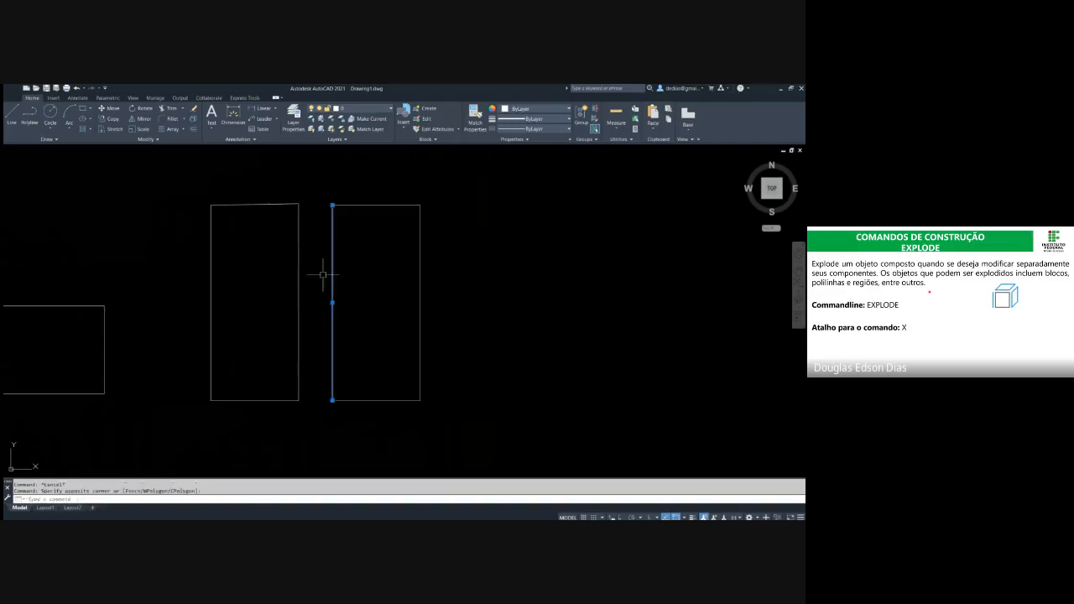
pyautogui.press('Escape')
pyautogui.click(376, 342)
pyautogui.click(363, 416)
pyautogui.press('Escape')
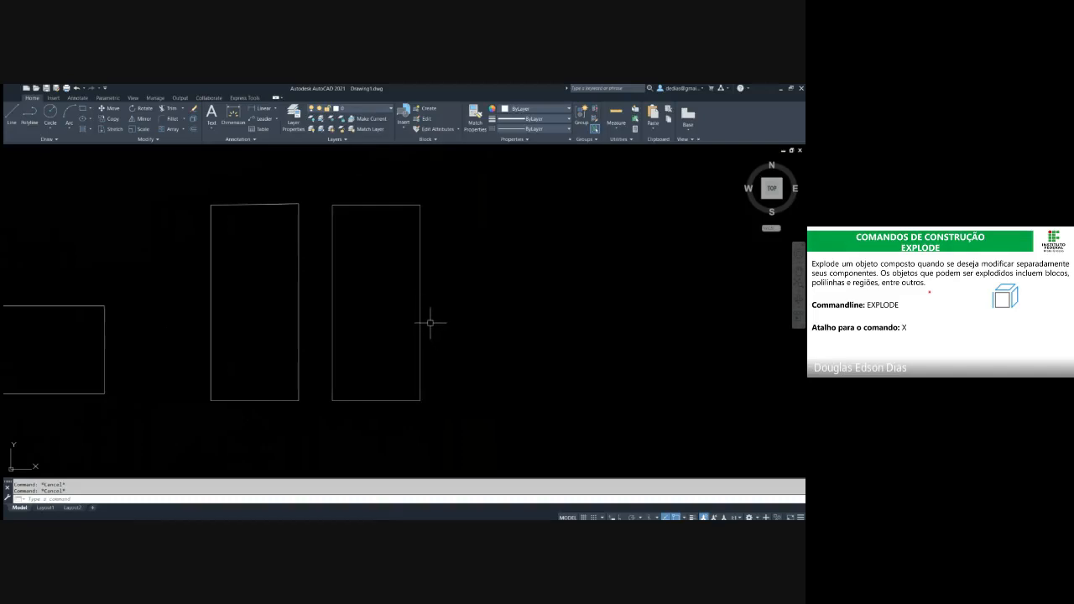
pyautogui.write('j')
pyautogui.press('Return')
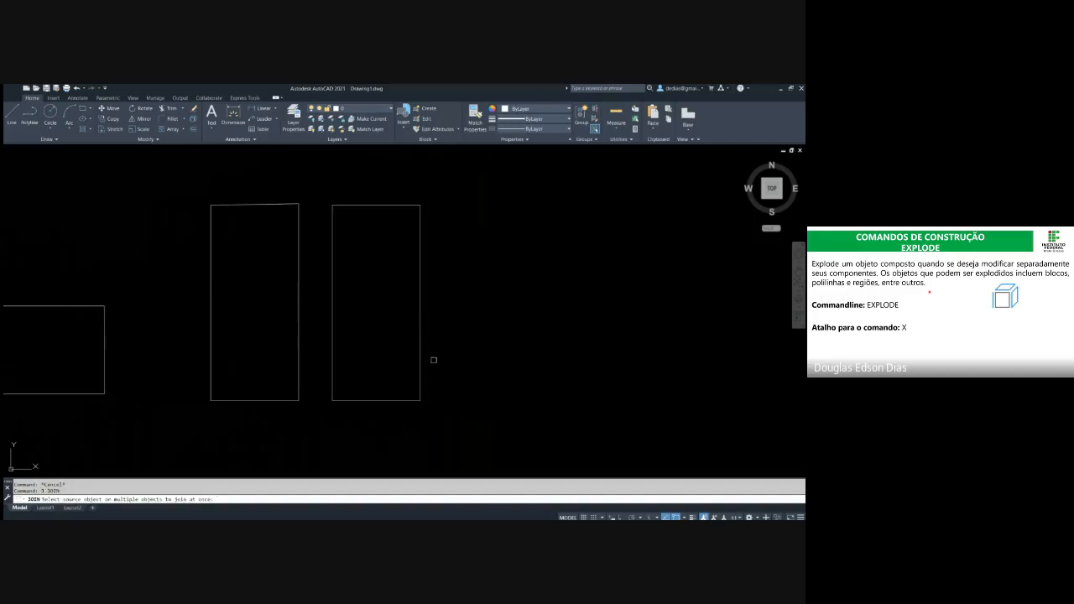
pyautogui.press('Escape')
# Join the four edges of the exploded copy into a single polyline
pyautogui.click(444, 411)
pyautogui.click(318, 179)
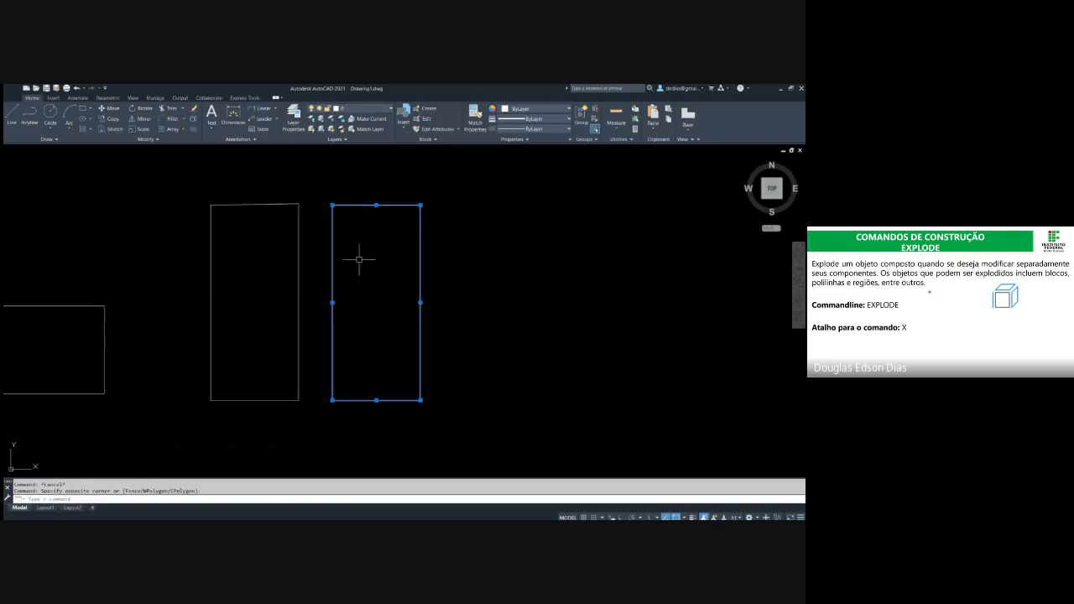
pyautogui.write('j')
pyautogui.press('Return')
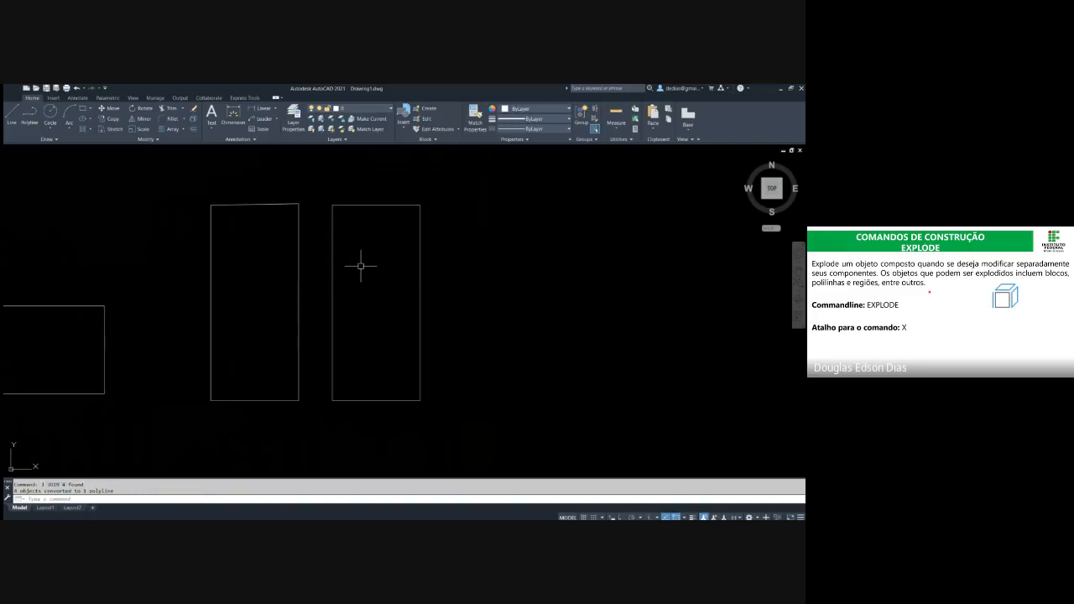
pyautogui.press('Escape')
pyautogui.press('Escape')
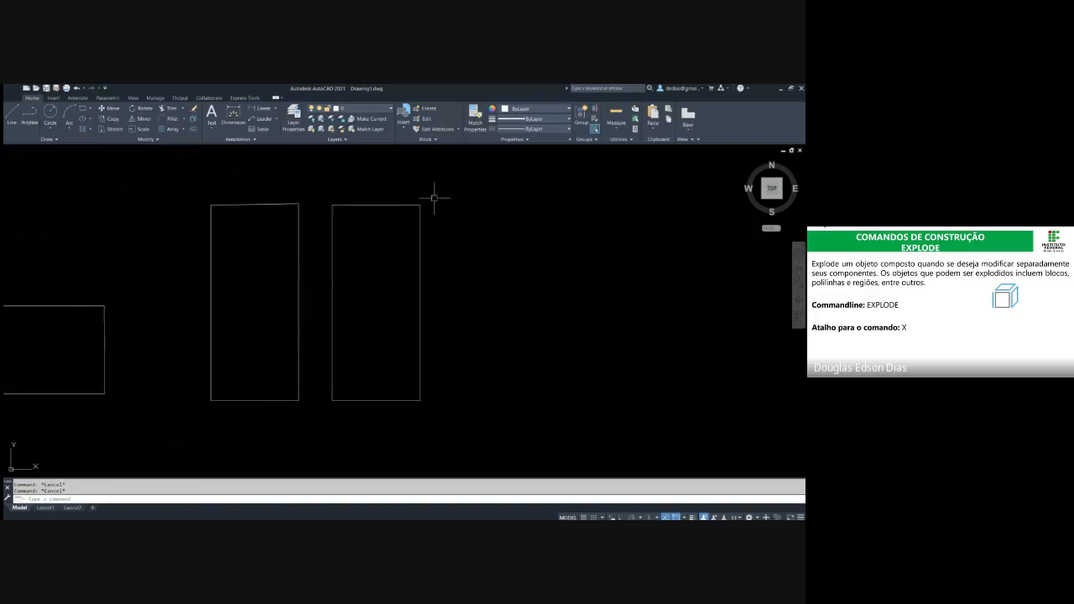
pyautogui.moveTo(492, 210)
pyautogui.mouseDown(button='middle')
pyautogui.moveTo(429, 196)
pyautogui.moveTo(395, 205)
pyautogui.moveTo(408, 218)
pyautogui.mouseUp(button='middle')
pyautogui.scroll(4, 395, 205)
pyautogui.scroll(-4, 397, 208)
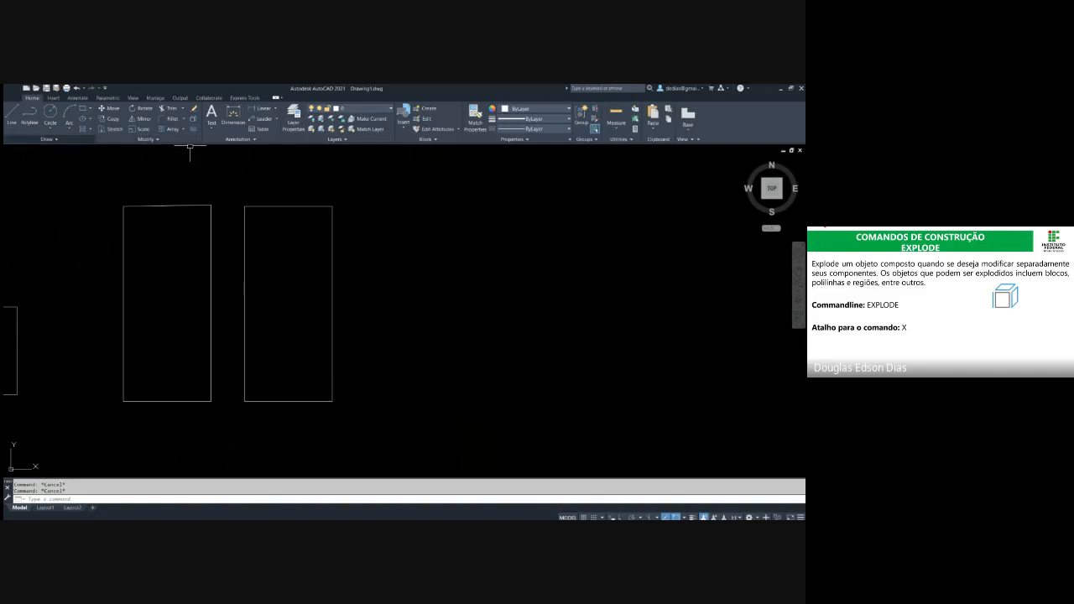
pyautogui.moveTo(401, 274)
pyautogui.mouseDown(button='middle')
pyautogui.moveTo(324, 235)
pyautogui.moveTo(264, 226)
pyautogui.mouseUp(button='middle')
pyautogui.moveTo(255, 185)
pyautogui.mouseDown(button='middle')
pyautogui.moveTo(280, 194)
pyautogui.moveTo(324, 186)
pyautogui.mouseUp(button='middle')
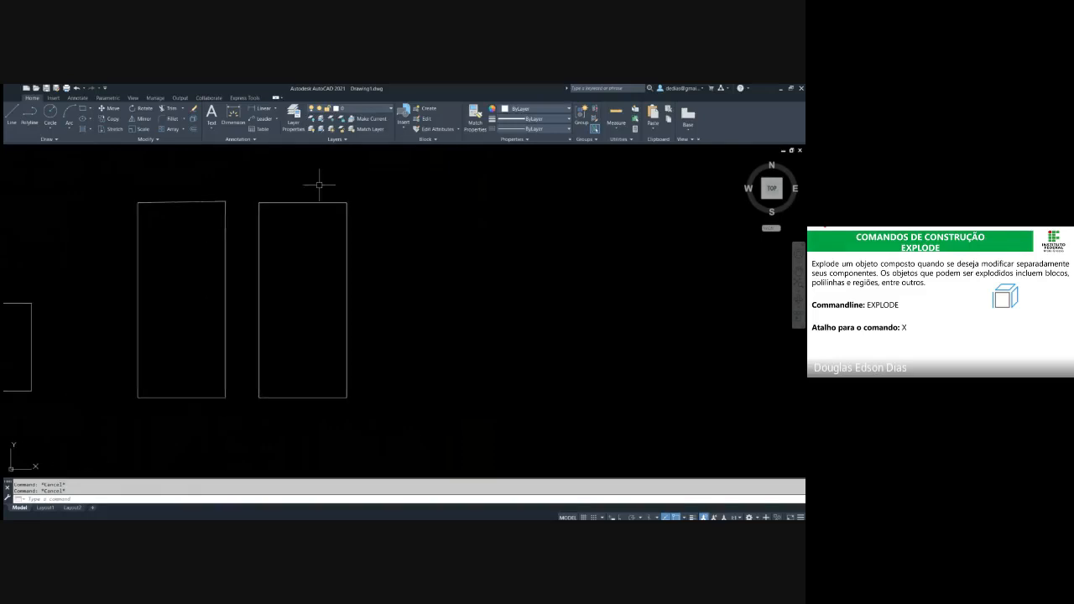
pyautogui.moveTo(367, 221); pyautogui.dragTo(300, 220, button='middle')
pyautogui.scroll(3, 294, 210)
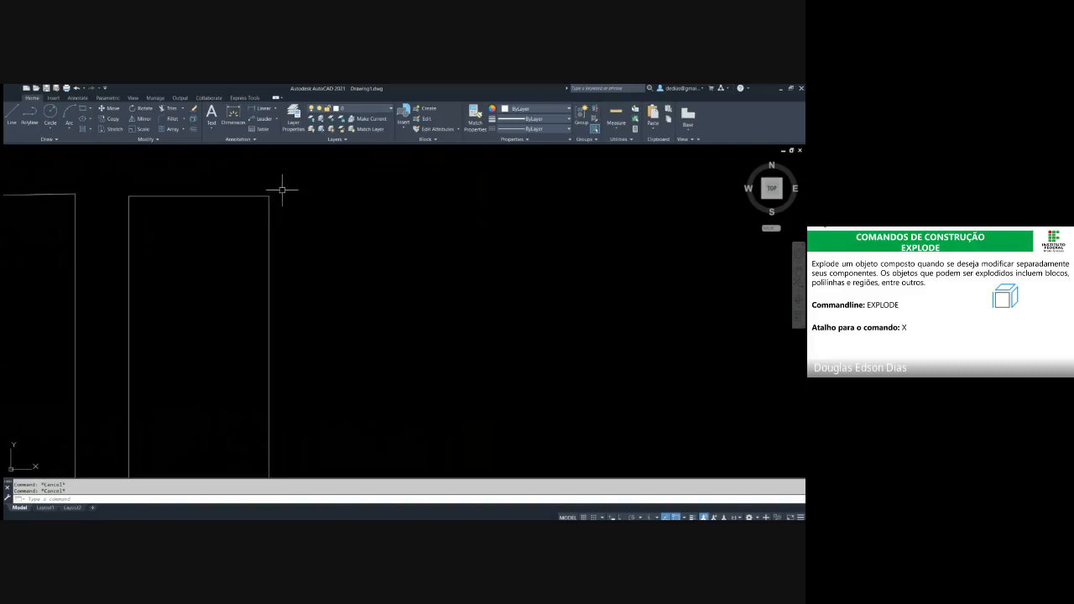
pyautogui.scroll(-3, 282, 189)
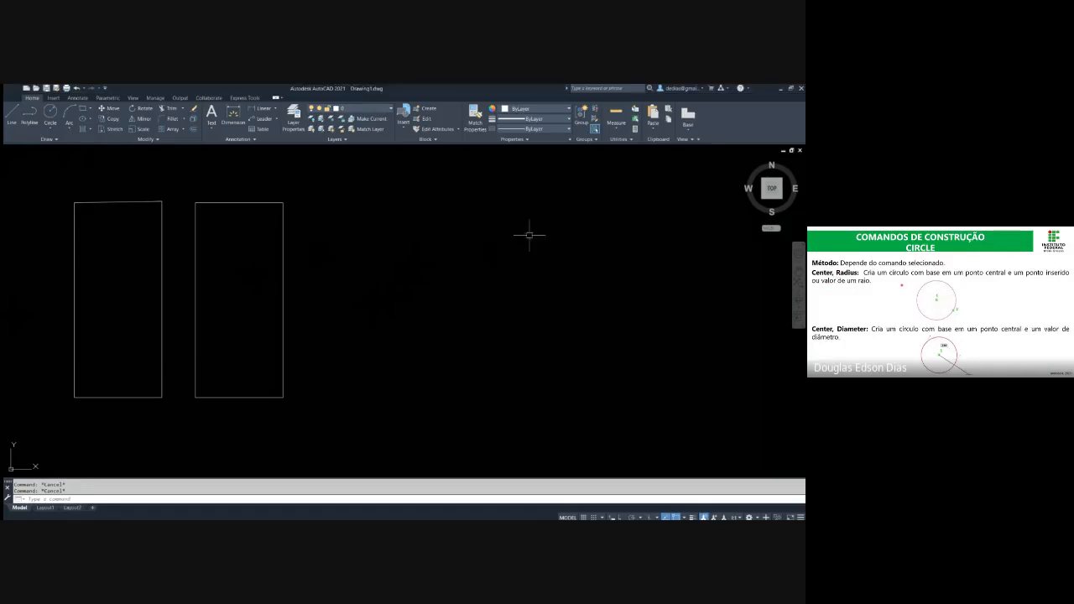
# Draw a circle with a radius of 50 in the empty area to the right of the two tall rectangles
pyautogui.moveTo(434, 219); pyautogui.dragTo(369, 220, button='middle')
pyautogui.write('c')
pyautogui.press('Return')
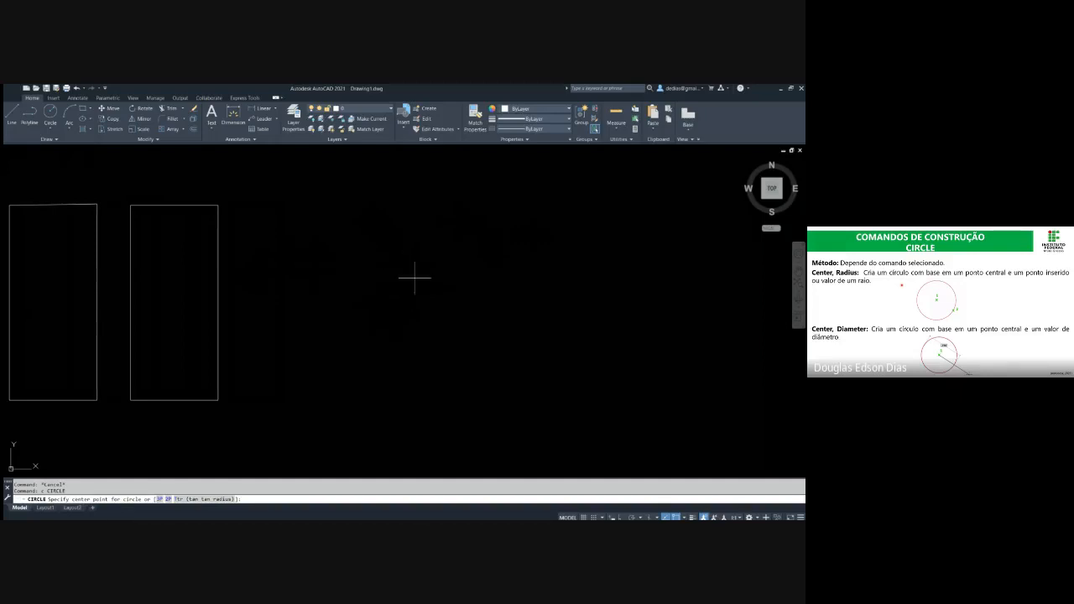
pyautogui.click(431, 305)
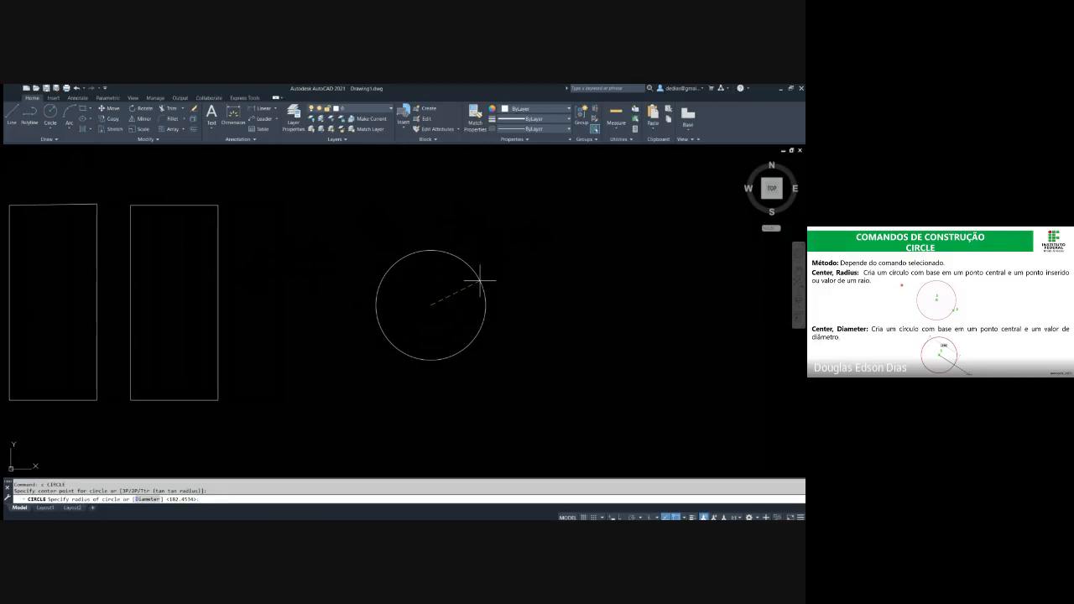
pyautogui.write('50')
pyautogui.press('Return')
pyautogui.scroll(-2, 480, 281)
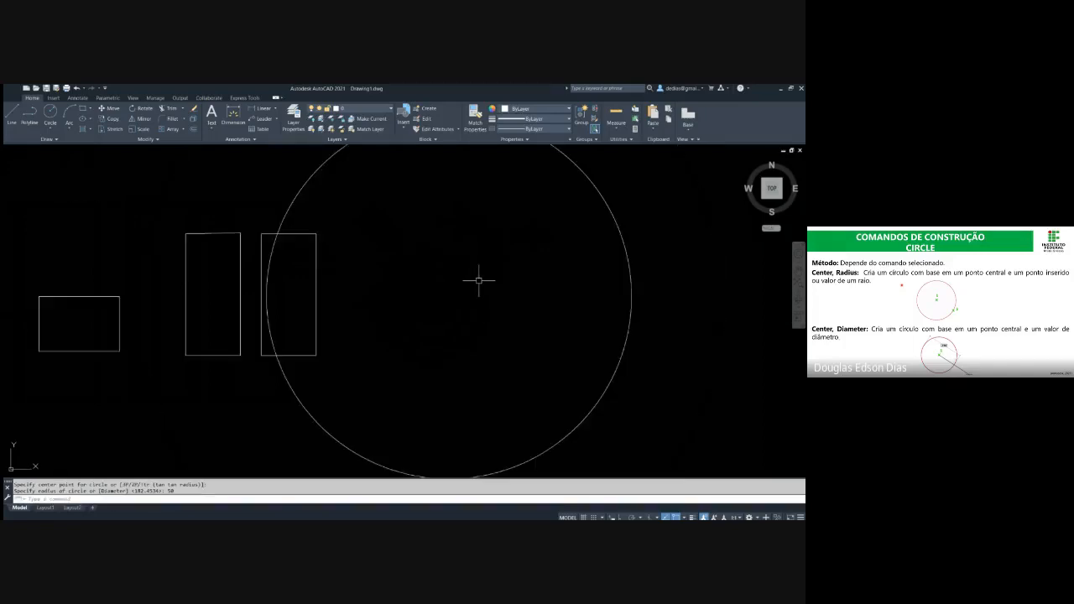
# Delete all the rectangles, keeping only the circle
pyautogui.moveTo(480, 281); pyautogui.dragTo(327, 309, button='middle')
pyautogui.scroll(-4, 355, 286)
pyautogui.press('Escape')
pyautogui.press('Escape')
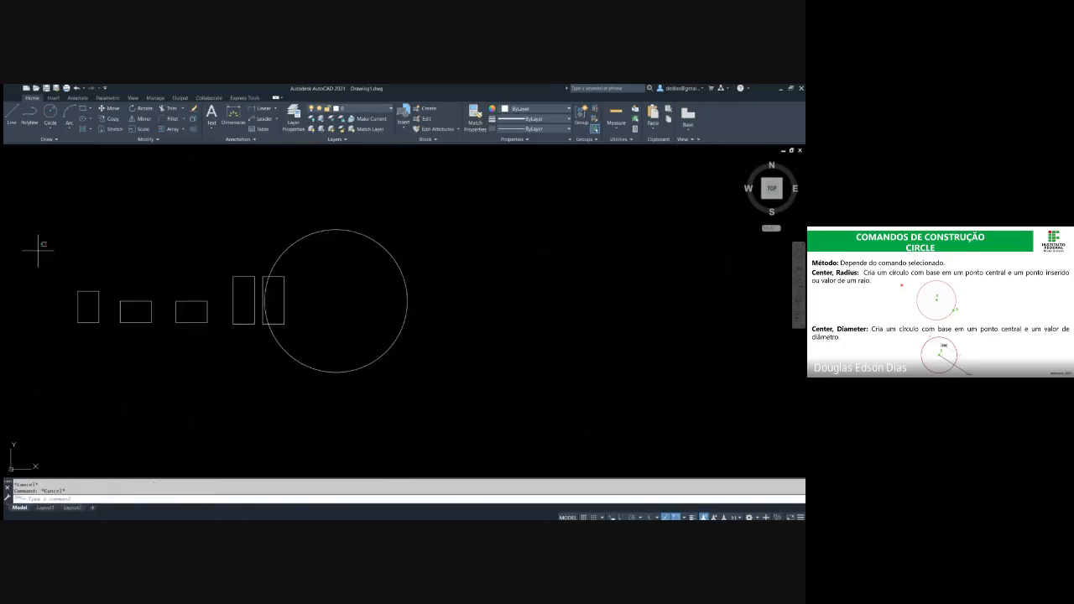
pyautogui.moveTo(37, 249); pyautogui.dragTo(287, 334)
pyautogui.press('Delete')
pyautogui.moveTo(311, 307); pyautogui.dragTo(280, 307, button='middle')
# Measure the distance from the circle's center to its circumference with the DIST command
pyautogui.moveTo(451, 376); pyautogui.dragTo(322, 293)
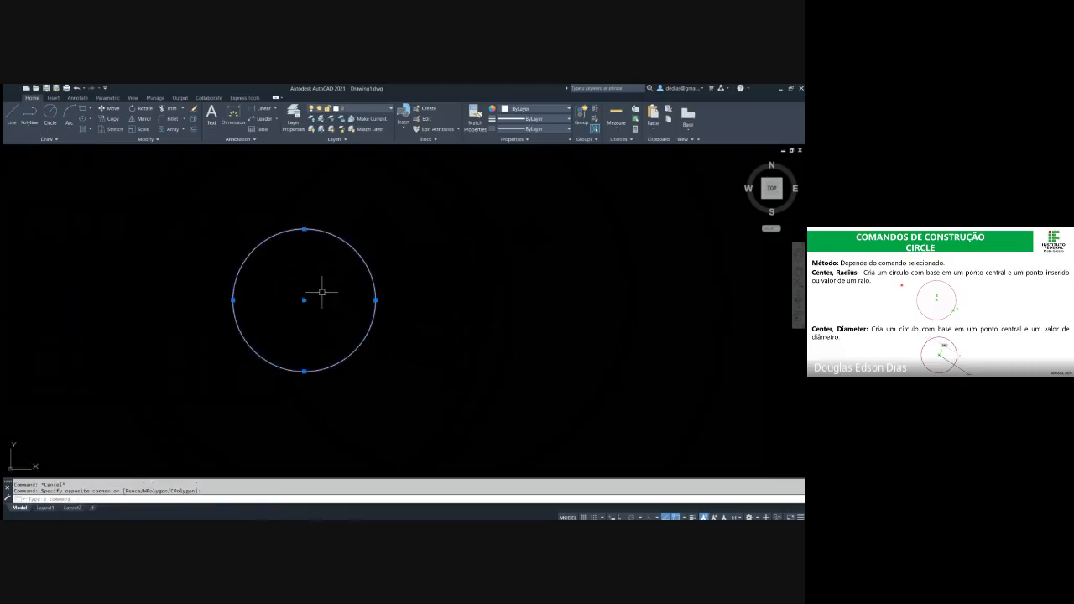
pyautogui.write('di')
pyautogui.press('Return')
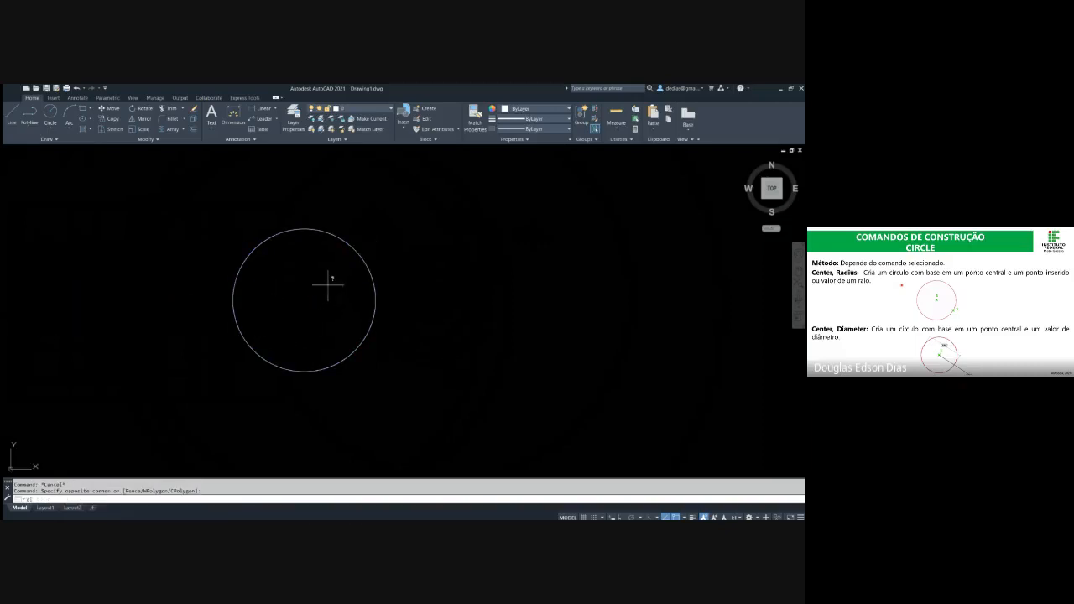
pyautogui.click(304, 300)
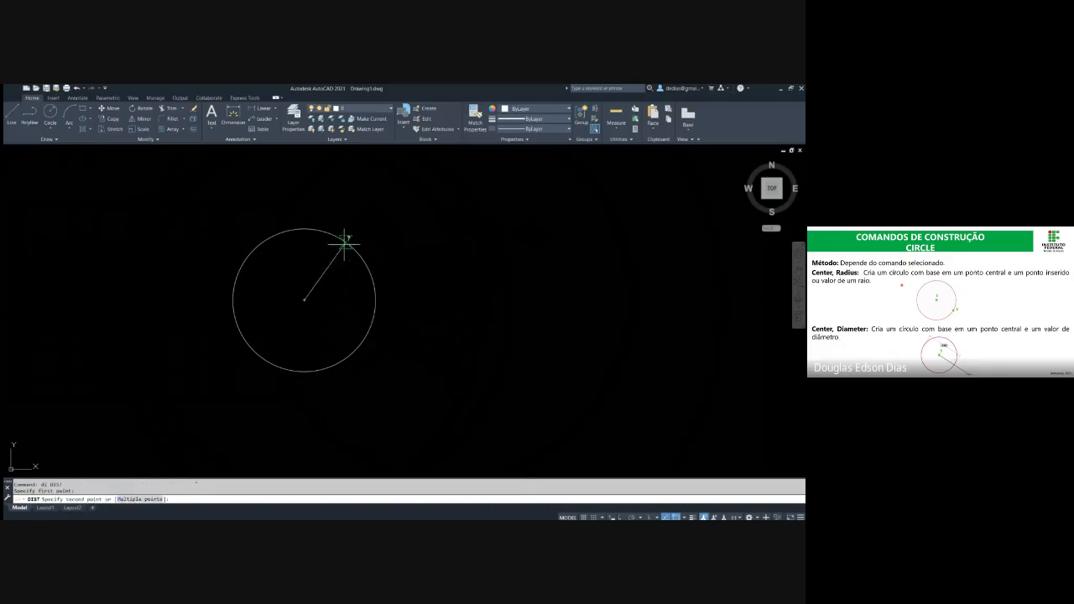
pyautogui.click(346, 241)
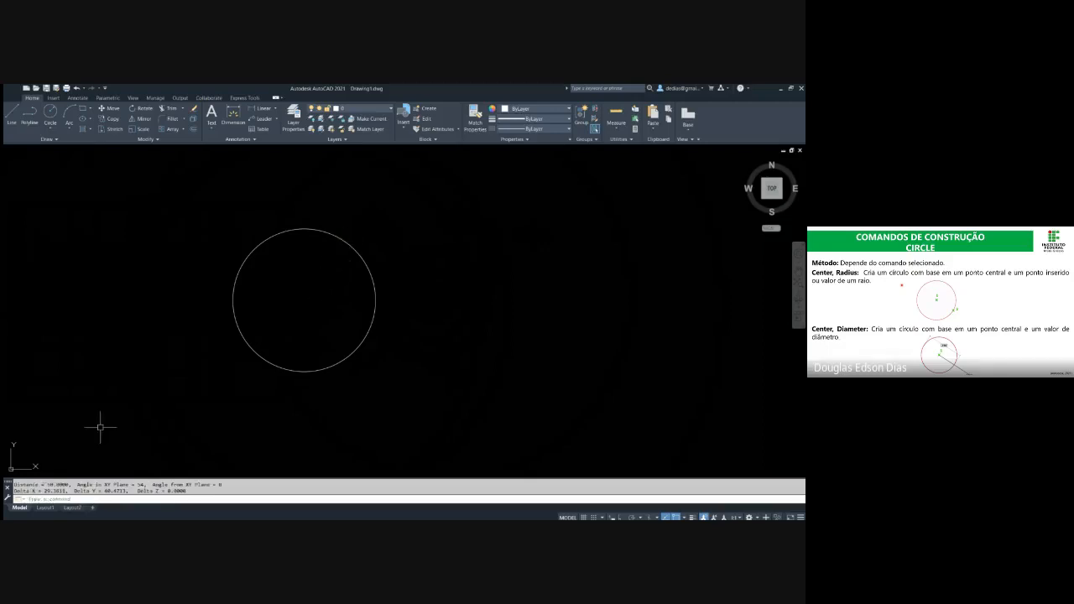
pyautogui.doubleClick(57, 484)
pyautogui.click(436, 357)
pyautogui.press('Escape')
pyautogui.press('Escape')
# Delete the circle to clear the drawing area
pyautogui.click(392, 375)
pyautogui.click(300, 324)
pyautogui.press('Delete')
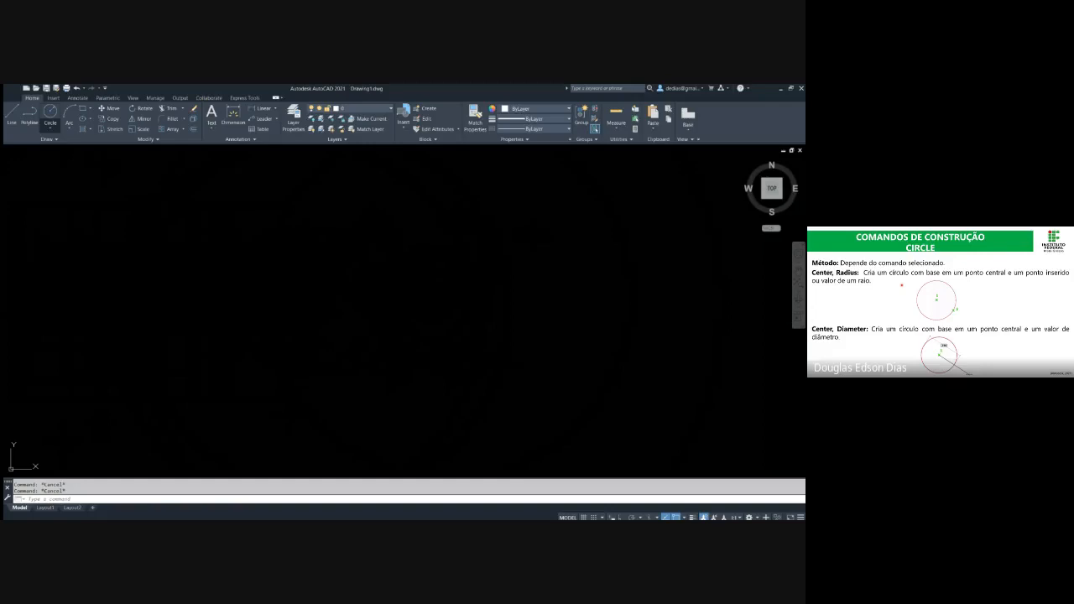
# Draw a circle with a diameter of 50 by the Center, Diameter method in the empty drawing, with Ortho on
pyautogui.click(51, 114)
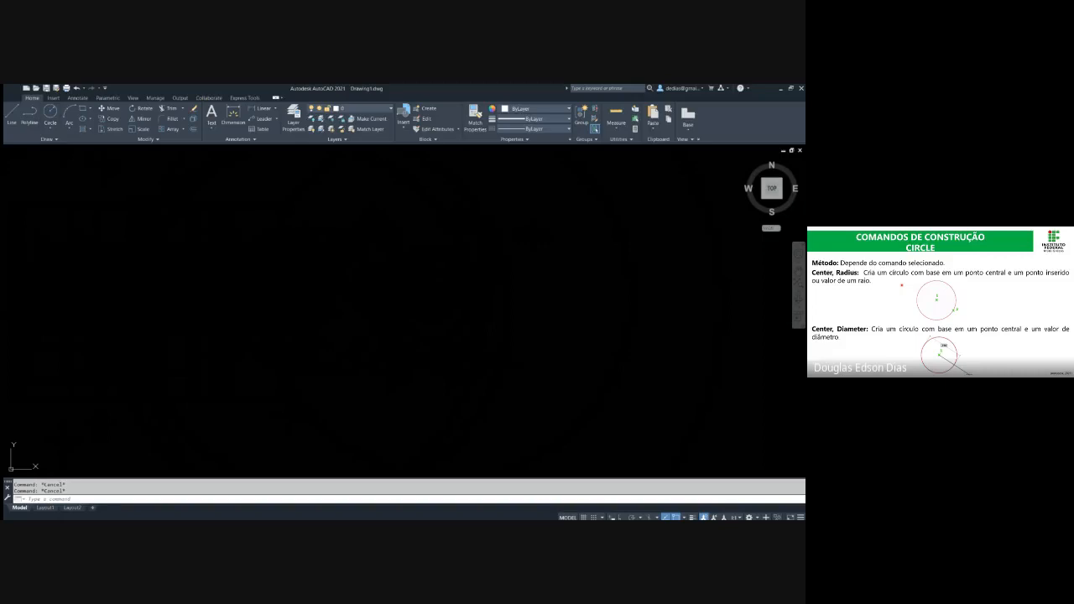
pyautogui.click(319, 312)
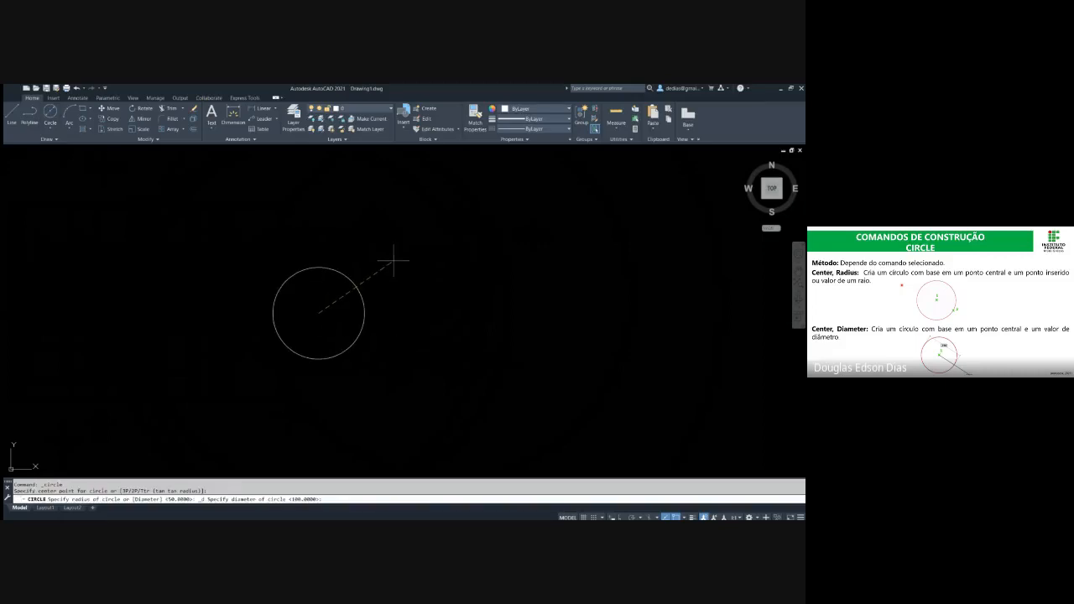
pyautogui.hotkey('alt', 'Tab')
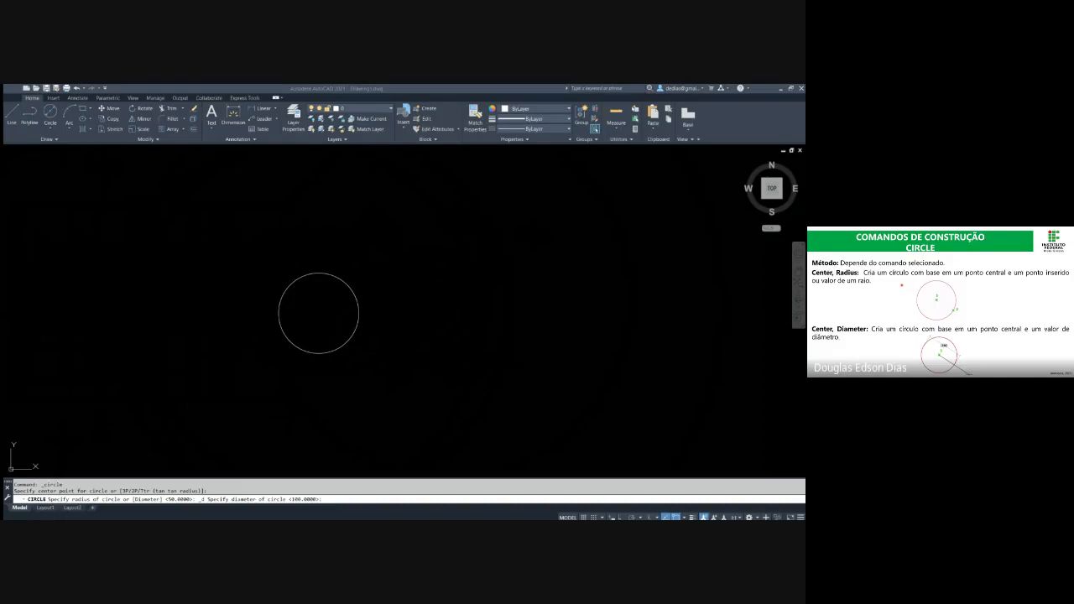
pyautogui.hotkey('alt', 'Tab')
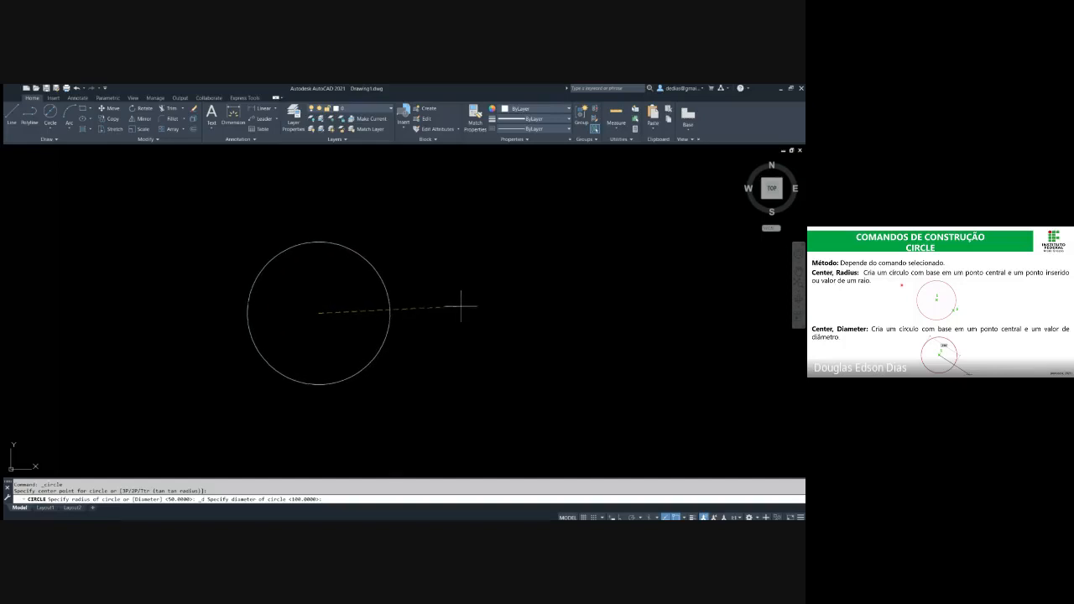
pyautogui.press('F8')
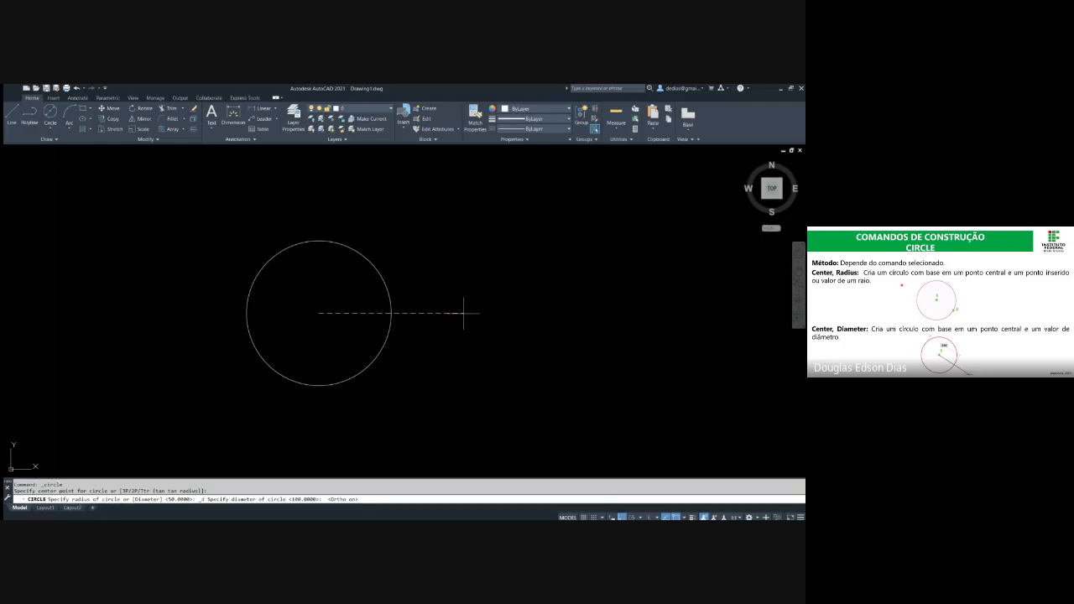
pyautogui.write('50')
pyautogui.press('Return')
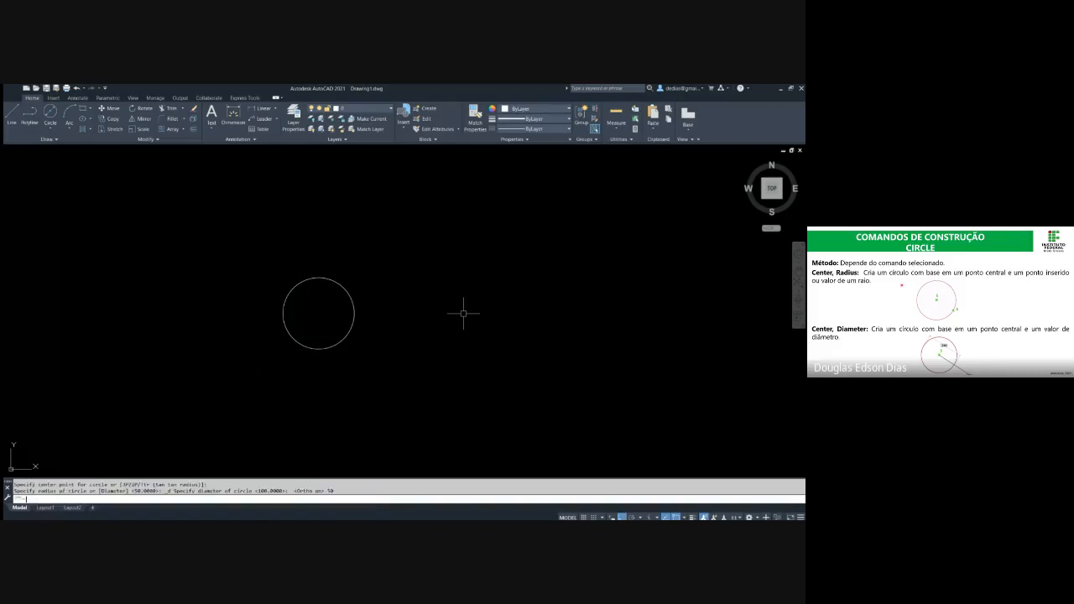
pyautogui.press('Escape')
pyautogui.press('Escape')
# Measure the circle's radius from center to circumference and its full diameter with the DIST command
pyautogui.write('di')
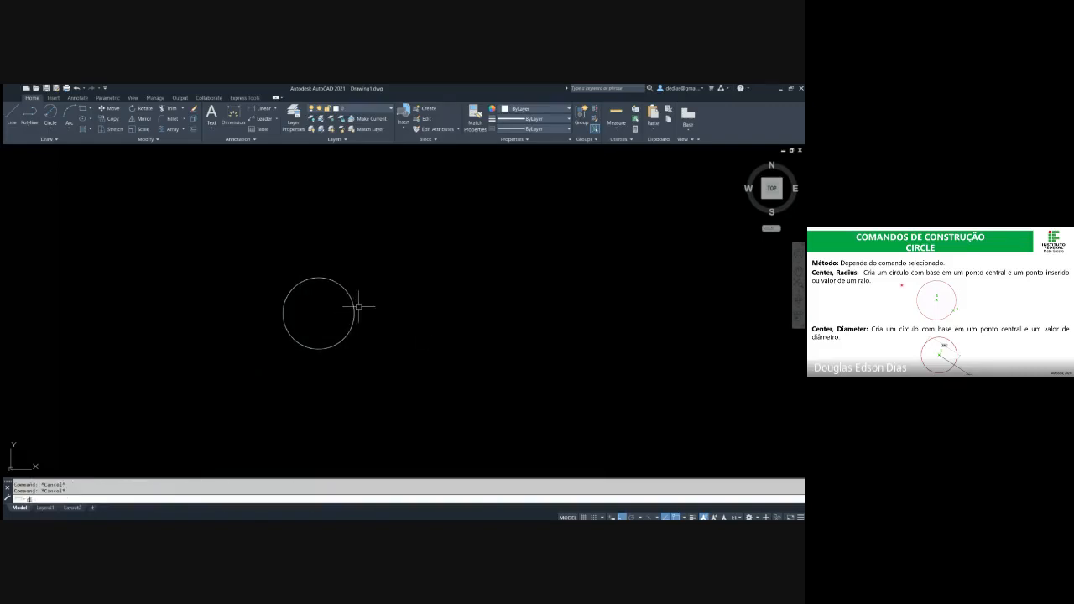
pyautogui.press('Return')
pyautogui.click(319, 313)
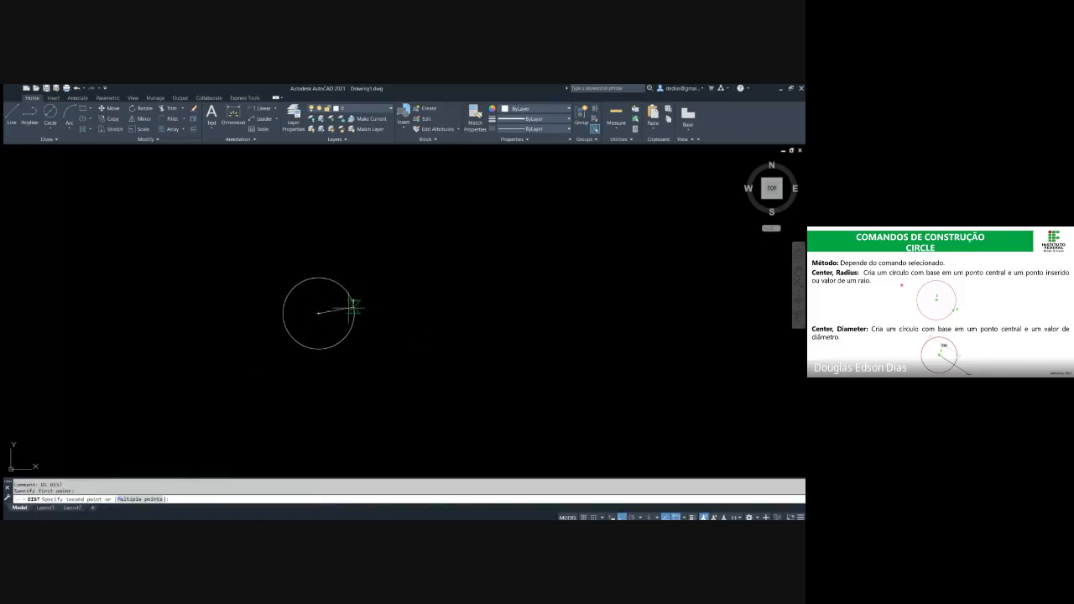
pyautogui.click(354, 313)
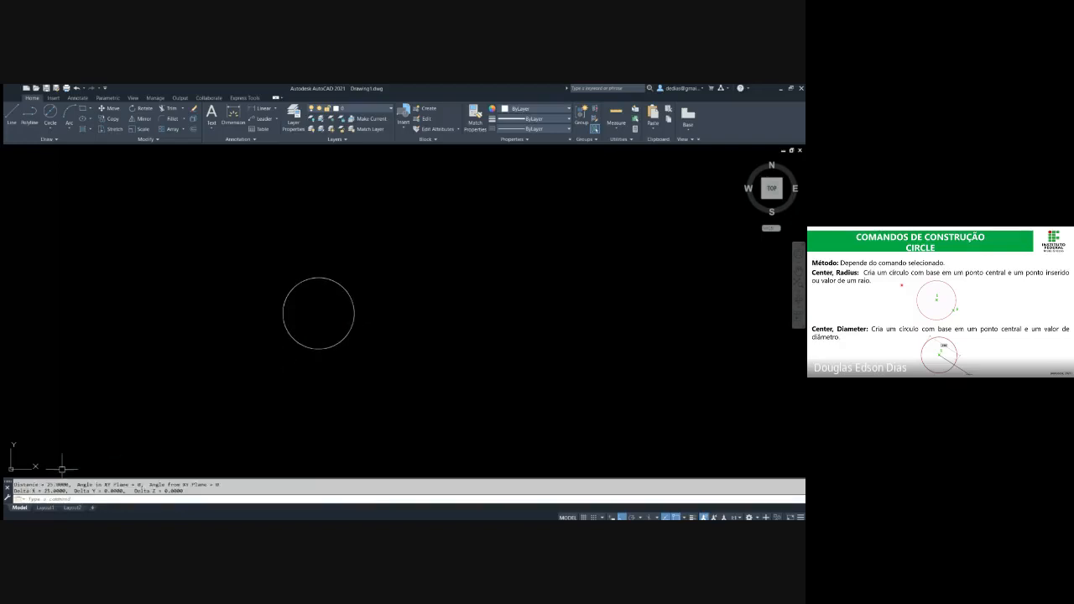
pyautogui.moveTo(64, 484); pyautogui.dragTo(46, 484)
pyautogui.press('Return')
pyautogui.click(355, 310)
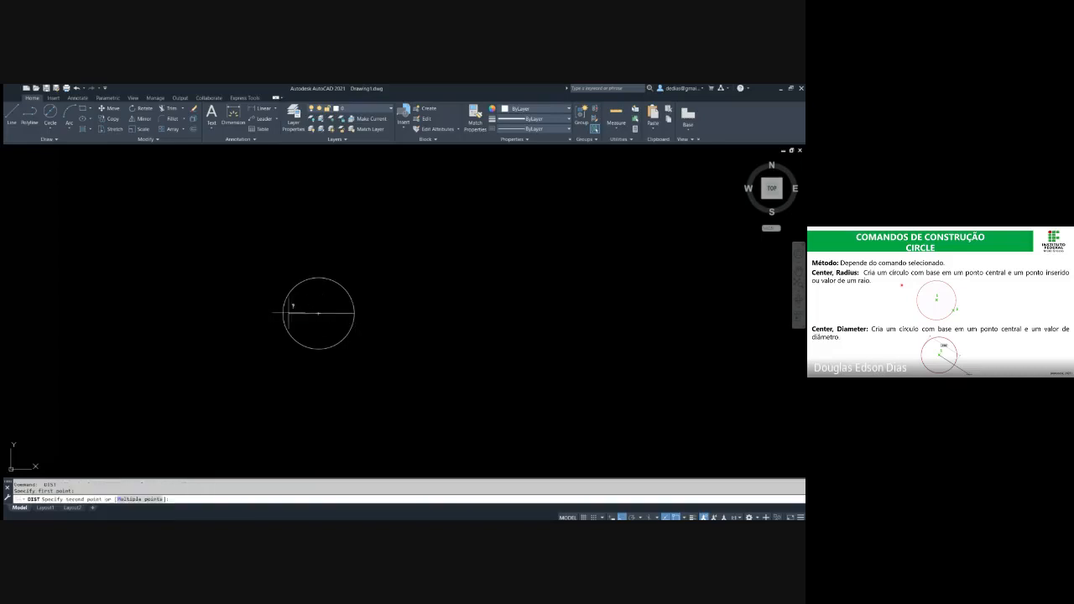
pyautogui.click(282, 313)
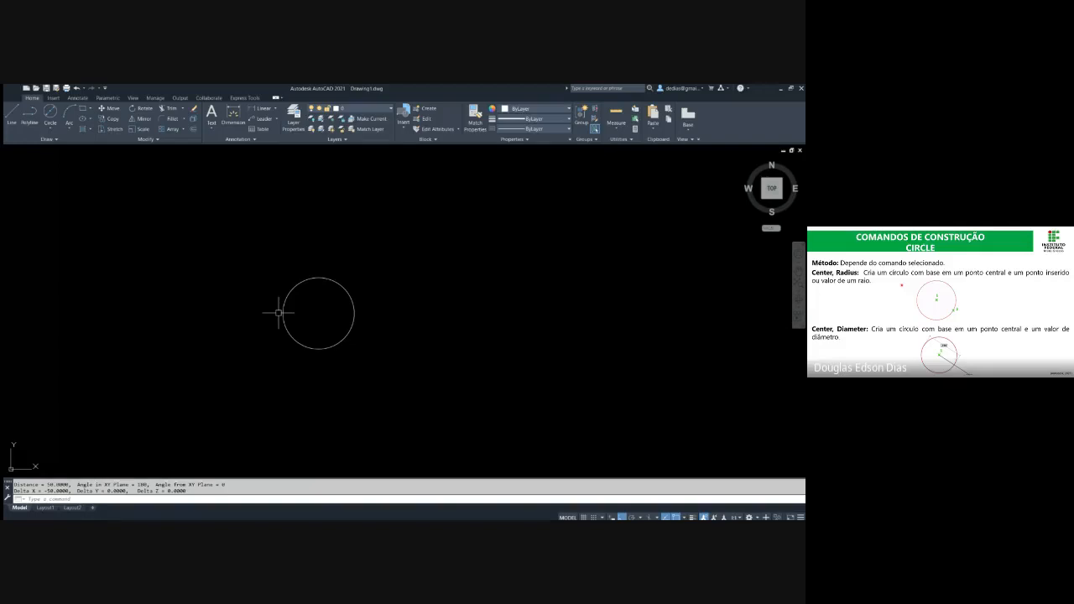
pyautogui.press('Escape')
pyautogui.press('Escape')
# Draw a second circle to the right of the first one, using the Diameter option with a value of 75
pyautogui.moveTo(324, 305); pyautogui.dragTo(298, 298, button='middle')
pyautogui.write('c')
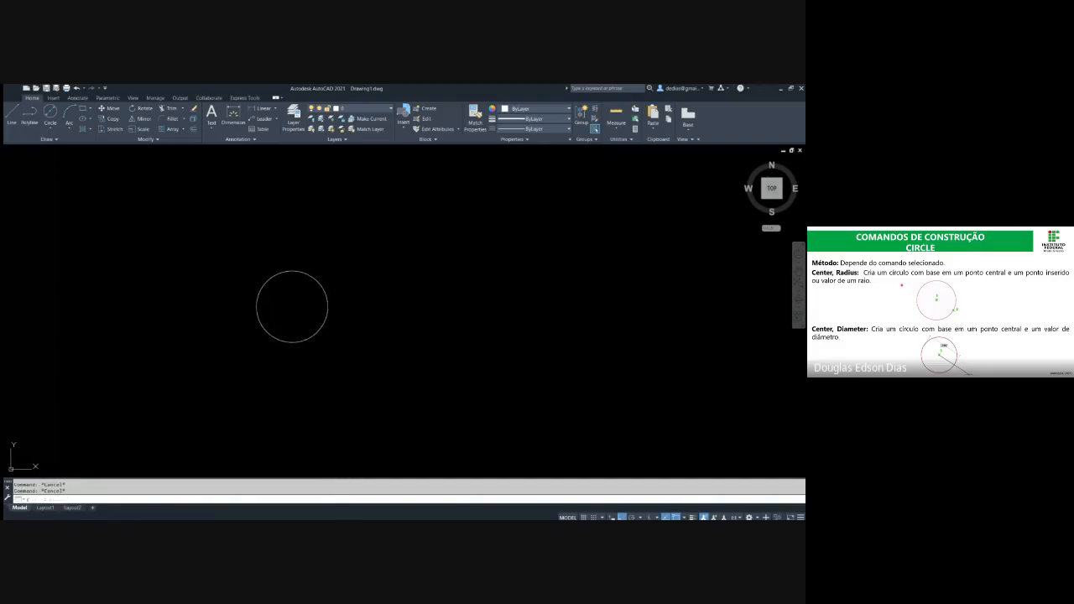
pyautogui.press('Return')
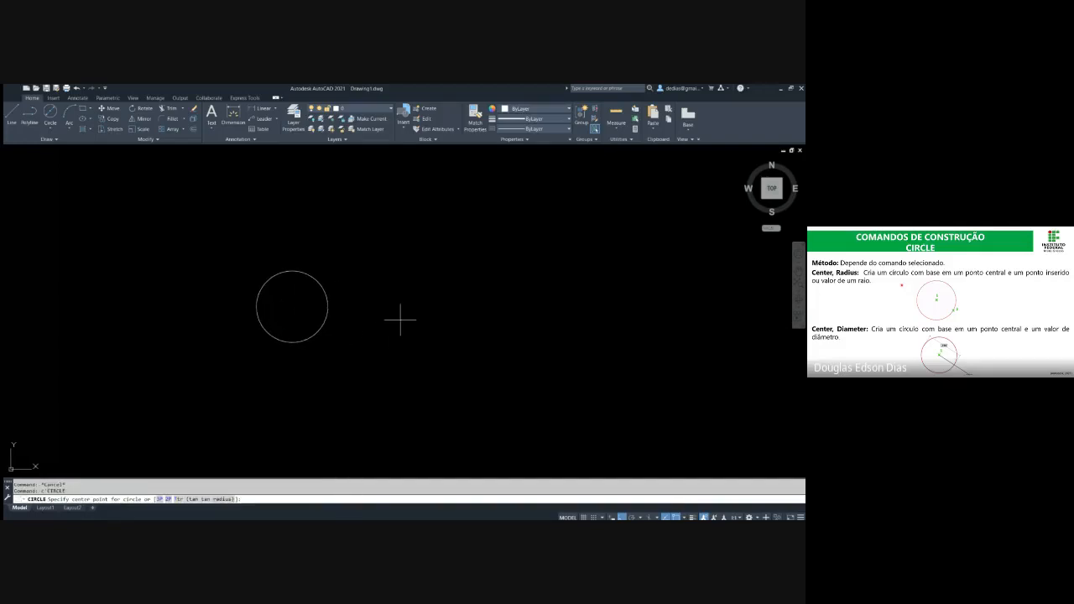
pyautogui.click(413, 302)
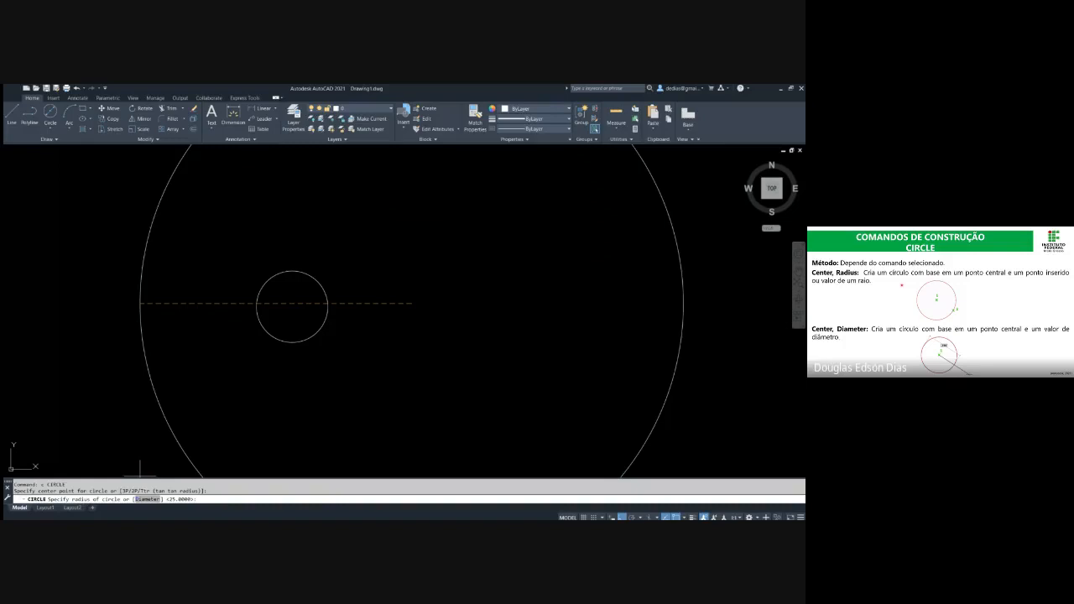
pyautogui.write('d')
pyautogui.press('Return')
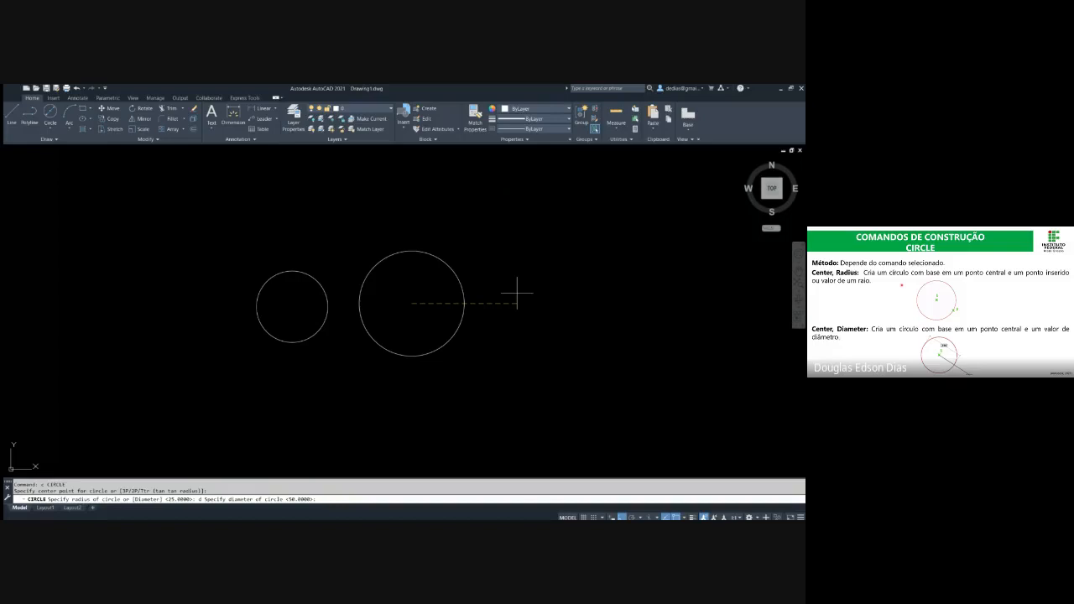
pyautogui.write('5')
pyautogui.press('Return')
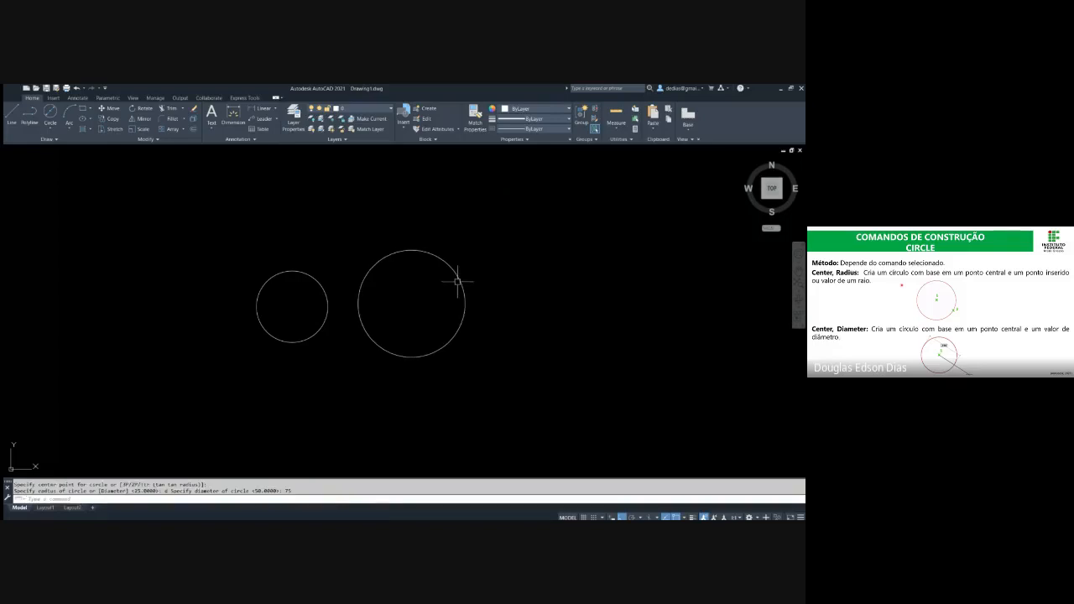
pyautogui.press('Escape')
# Measure the larger circle's diameter and its radius from center to circumference with the DIST command
pyautogui.write('di')
pyautogui.press('Return')
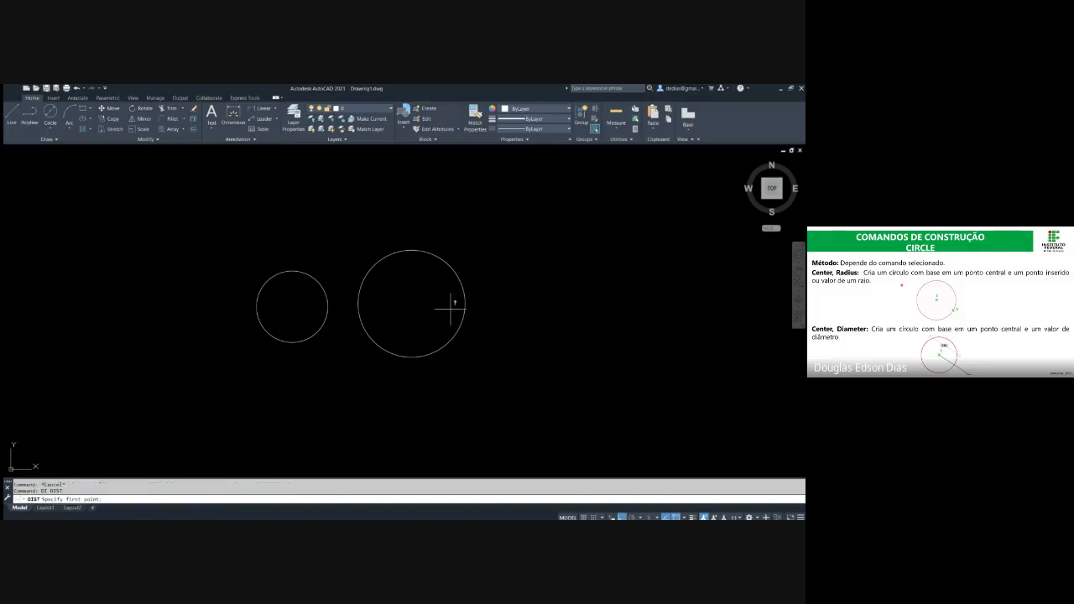
pyautogui.click(465, 303)
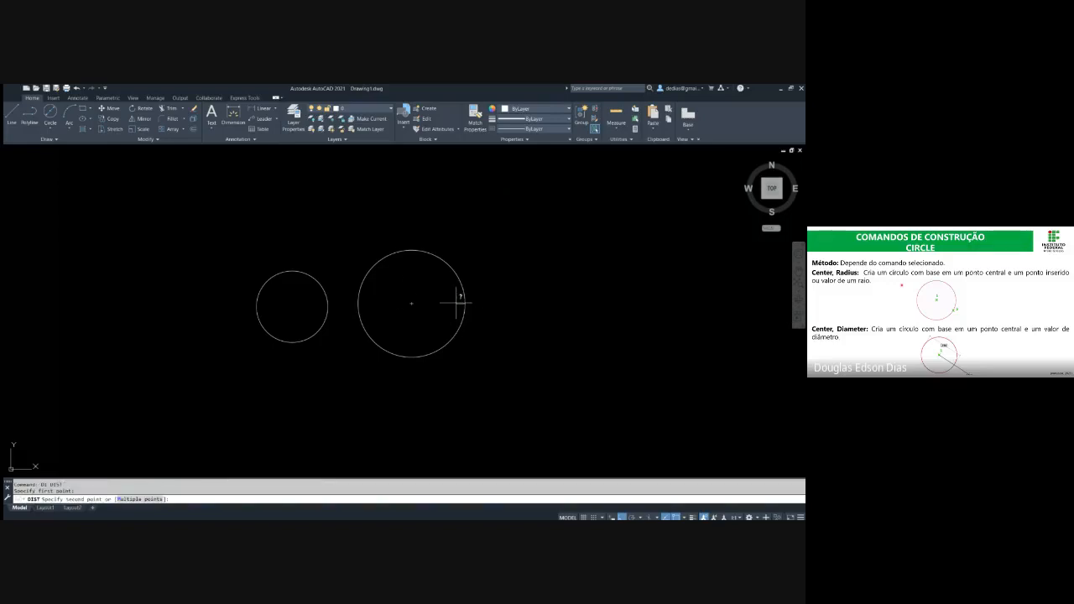
pyautogui.click(365, 303)
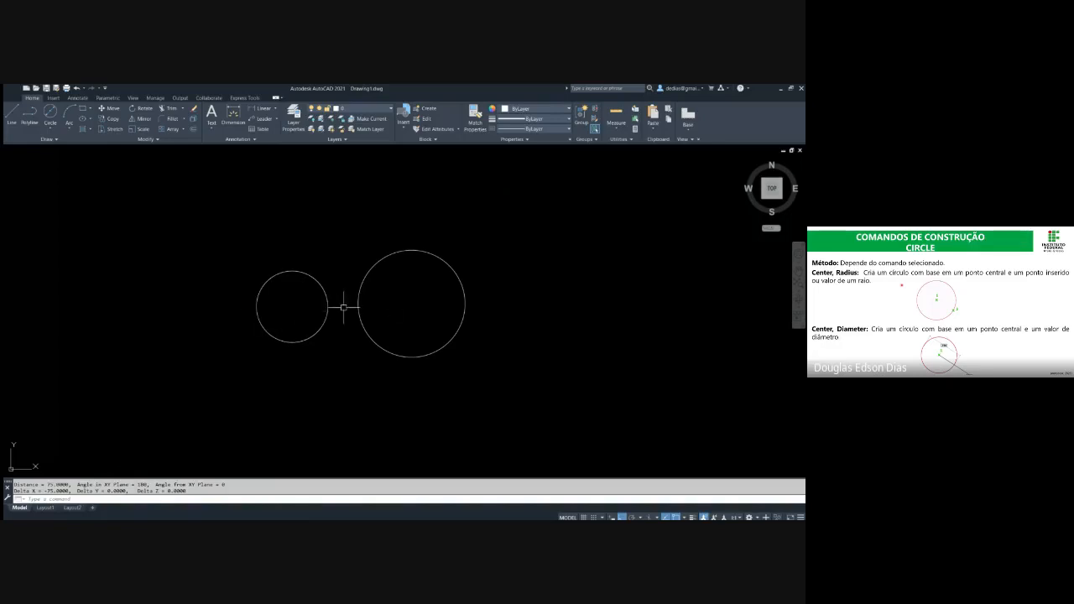
pyautogui.write('di')
pyautogui.press('Return')
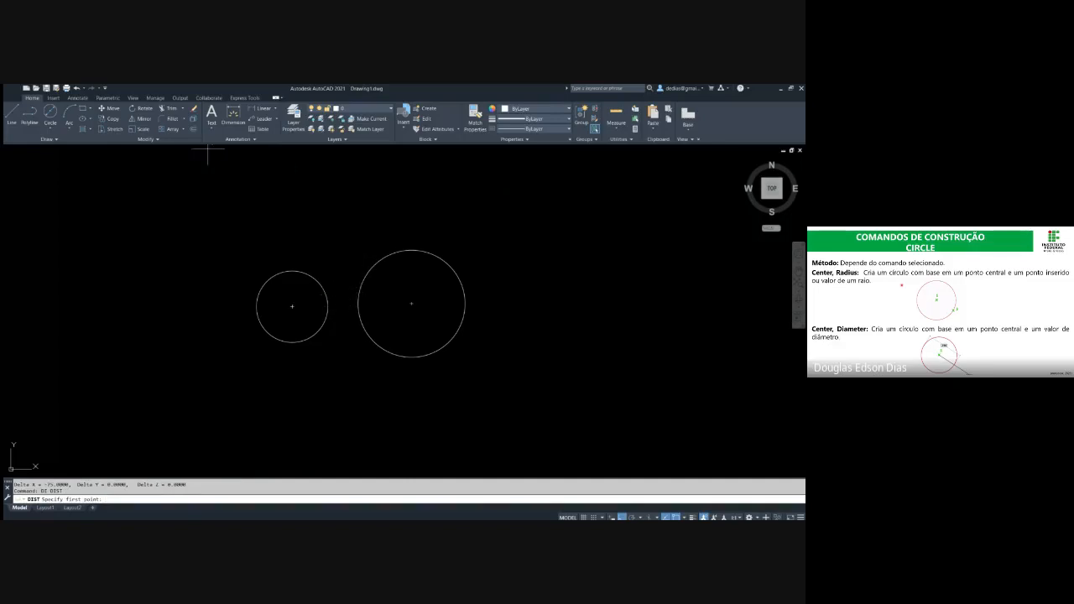
pyautogui.click(413, 303)
pyautogui.click(448, 257)
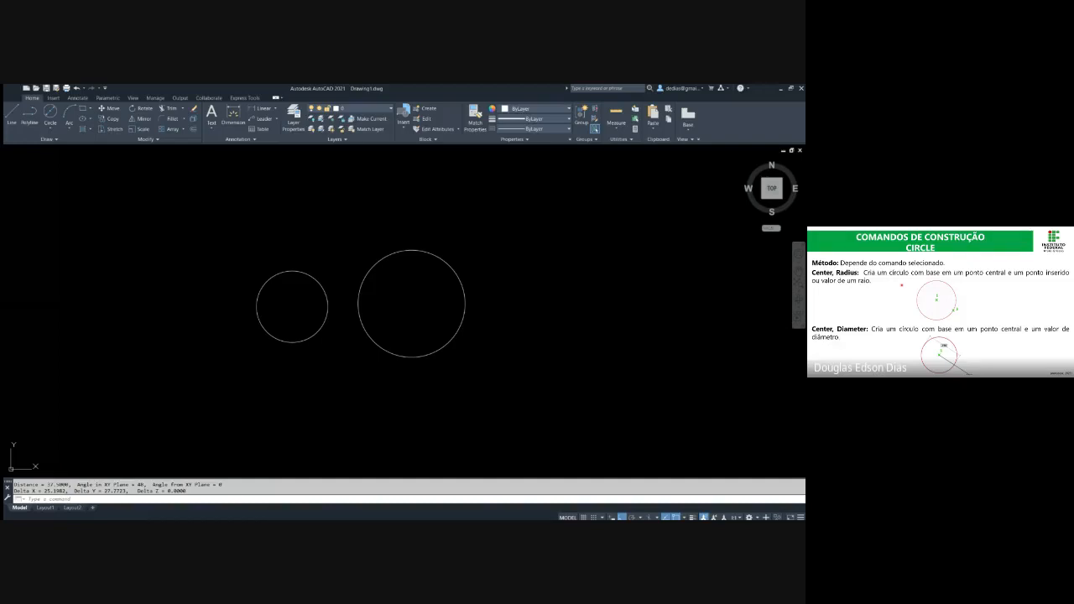
pyautogui.press('Escape')
# Delete both circles to clear the drawing area
pyautogui.click(502, 389)
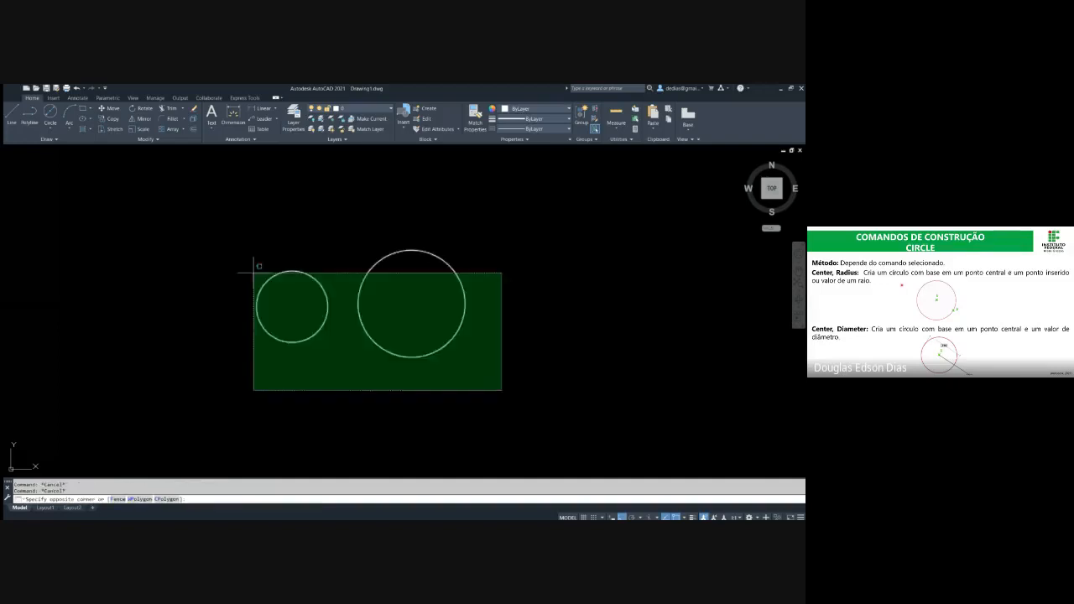
pyautogui.click(243, 262)
pyautogui.press('Delete')
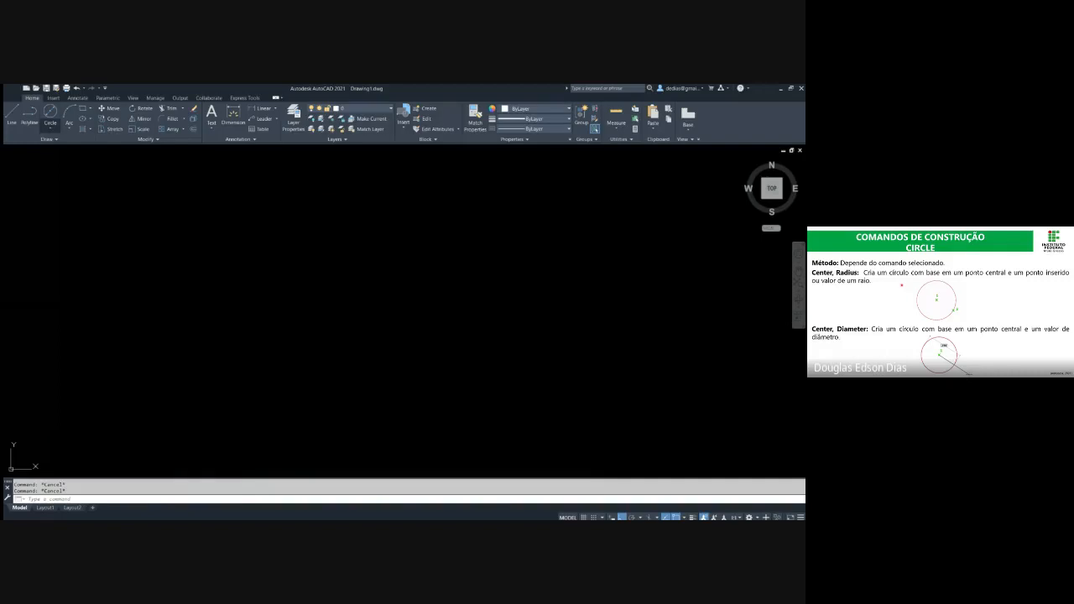
# Draw a vertical line and a separate horizontal line to its lower right as references for a two-point circle
pyautogui.hotkey('alt', 'Tab')
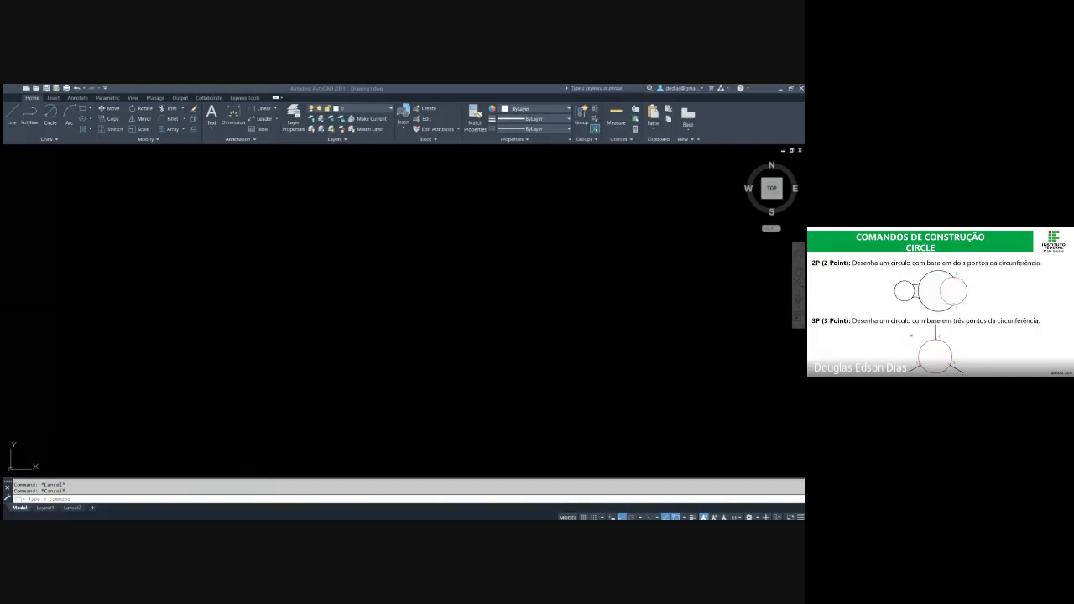
pyautogui.click(316, 411)
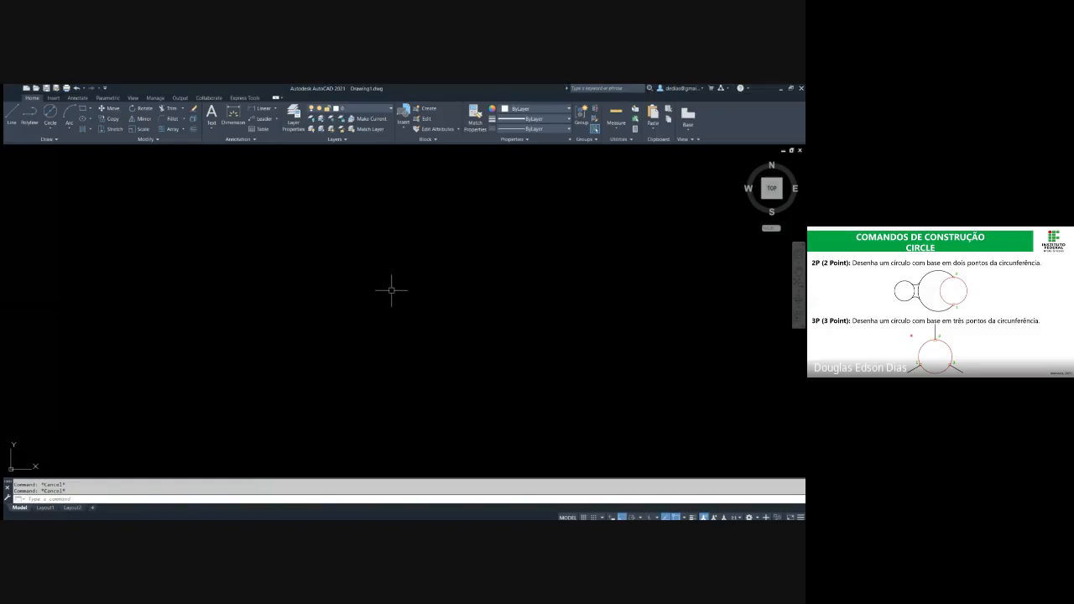
pyautogui.write('l')
pyautogui.press('Return')
pyautogui.click(308, 227)
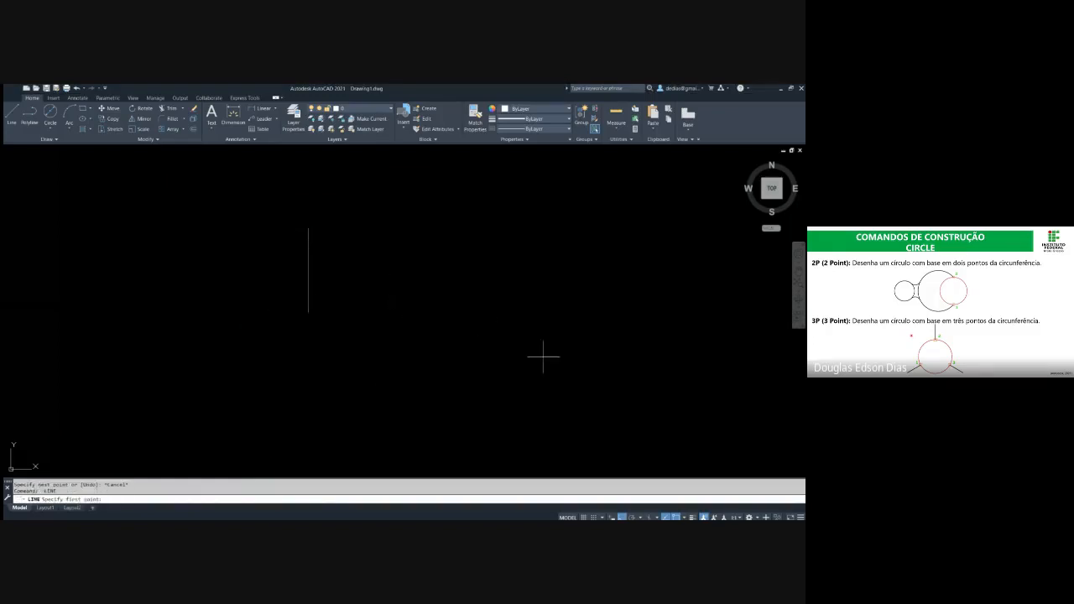
pyautogui.press('Escape')
pyautogui.press('Escape')
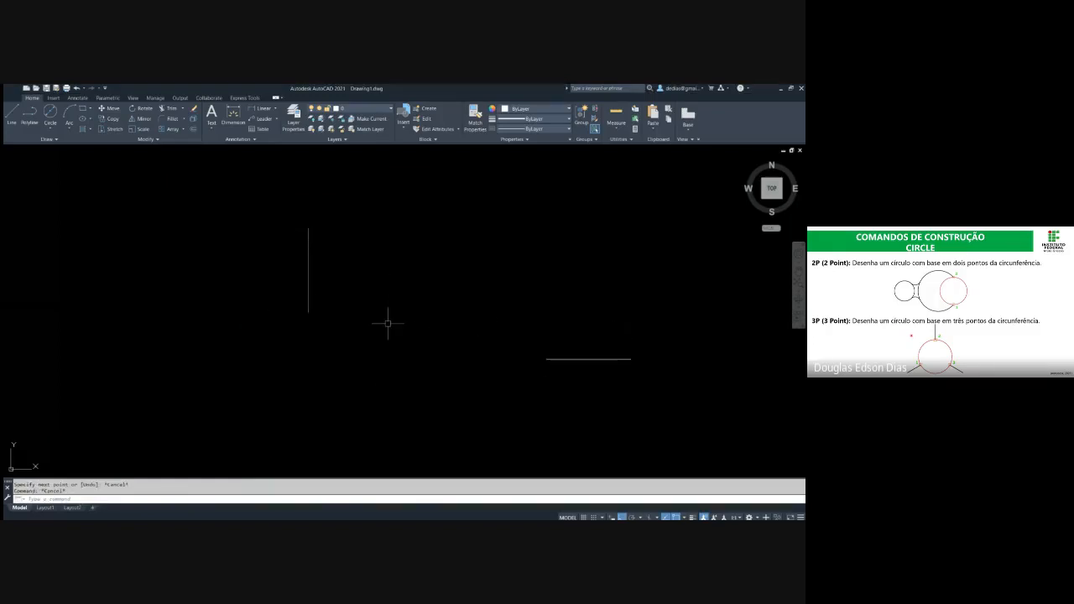
pyautogui.click(308, 312)
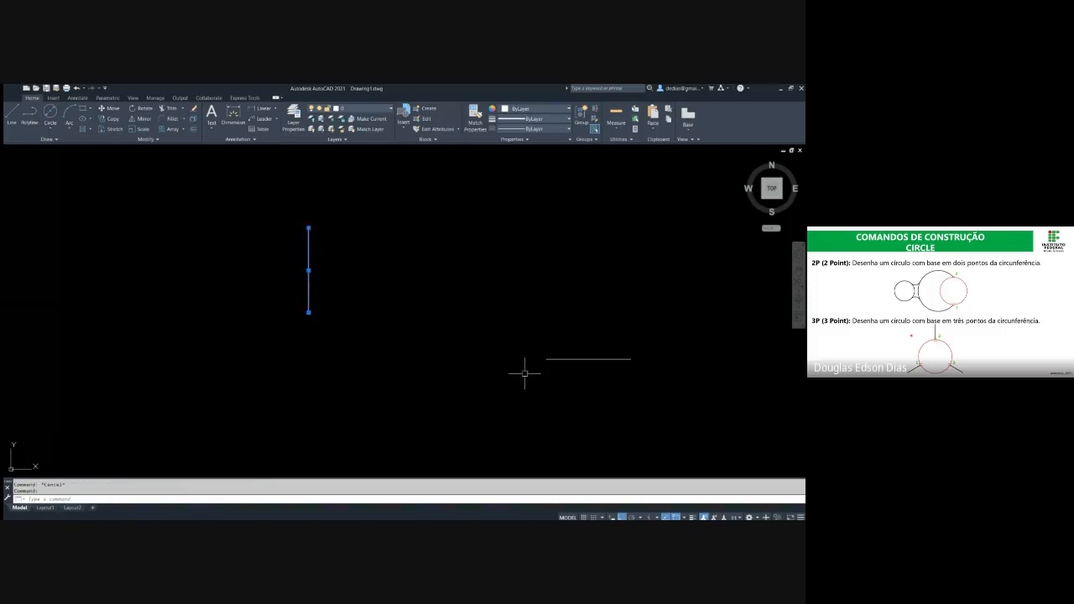
pyautogui.click(546, 360)
pyautogui.press('Escape')
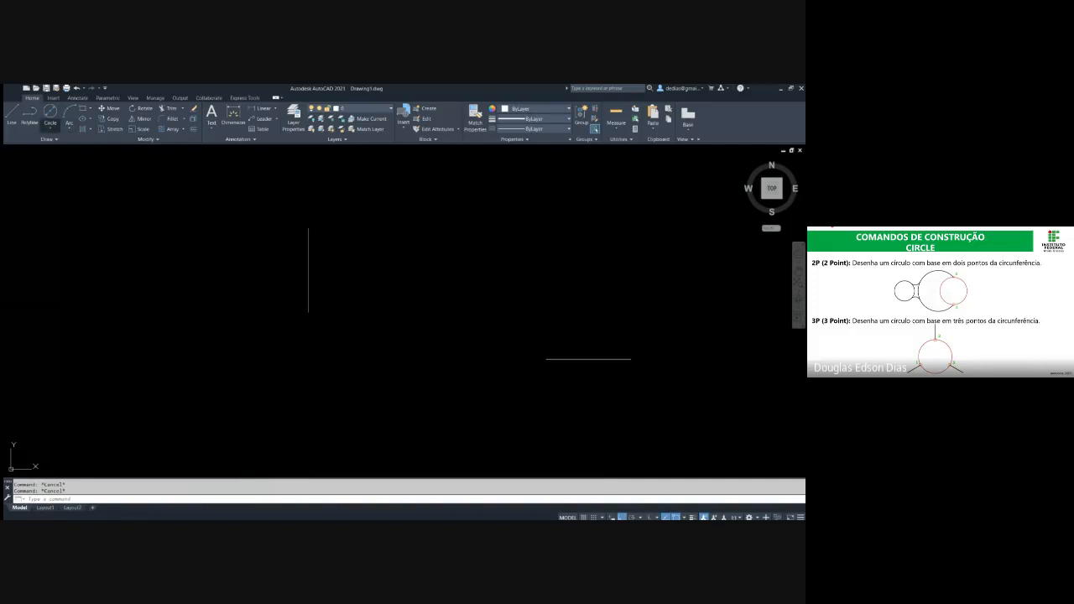
pyautogui.click(50, 114)
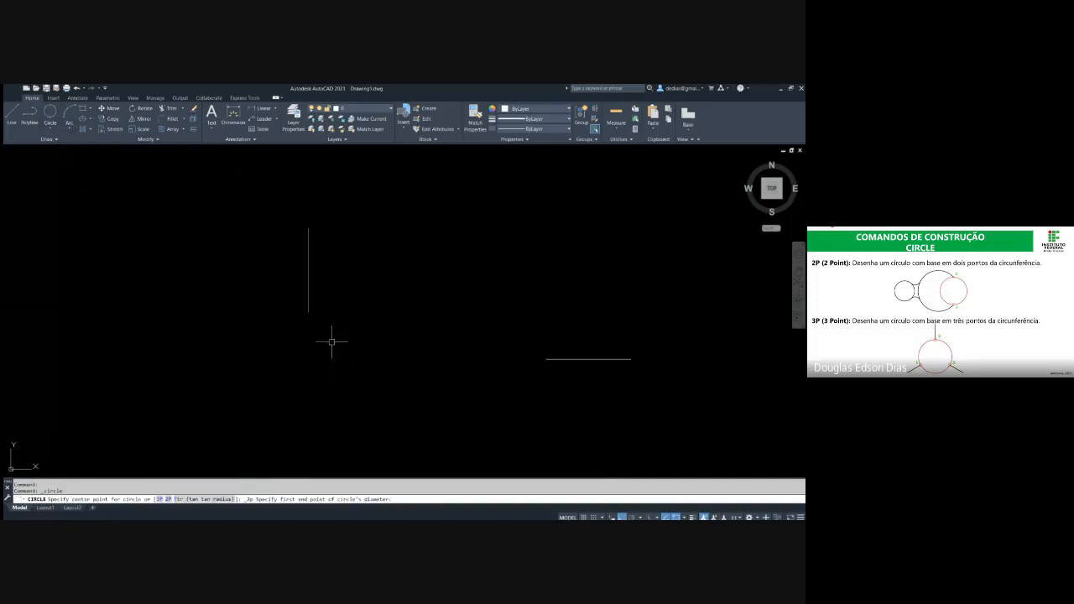
pyautogui.press('Escape')
# Draw a 2P circle from the lower endpoint of the vertical line to the left endpoint of the horizontal line
pyautogui.write('c')
pyautogui.press('Return')
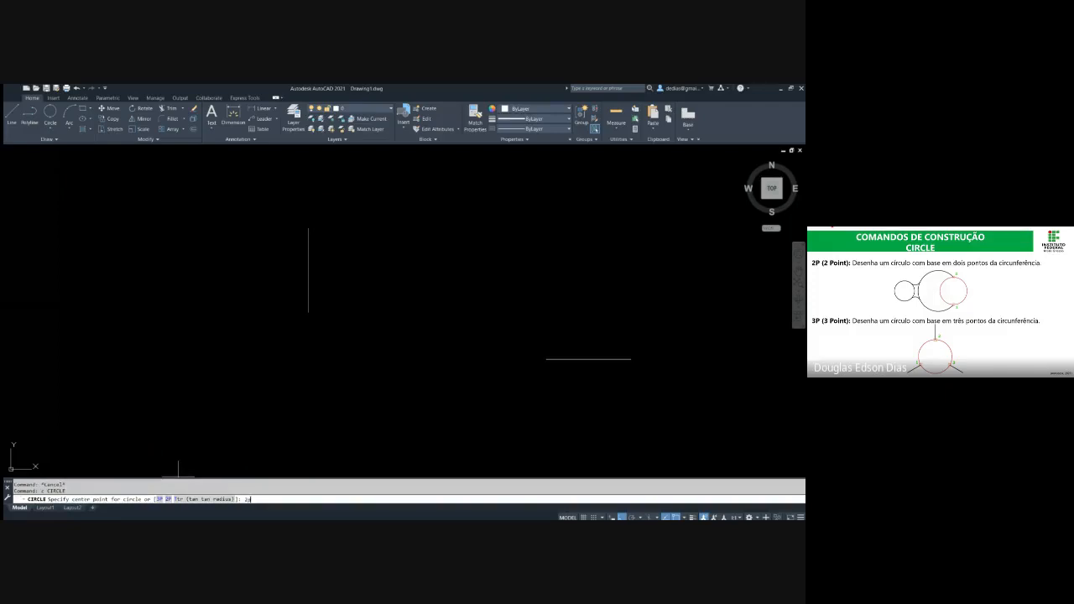
pyautogui.press('Return')
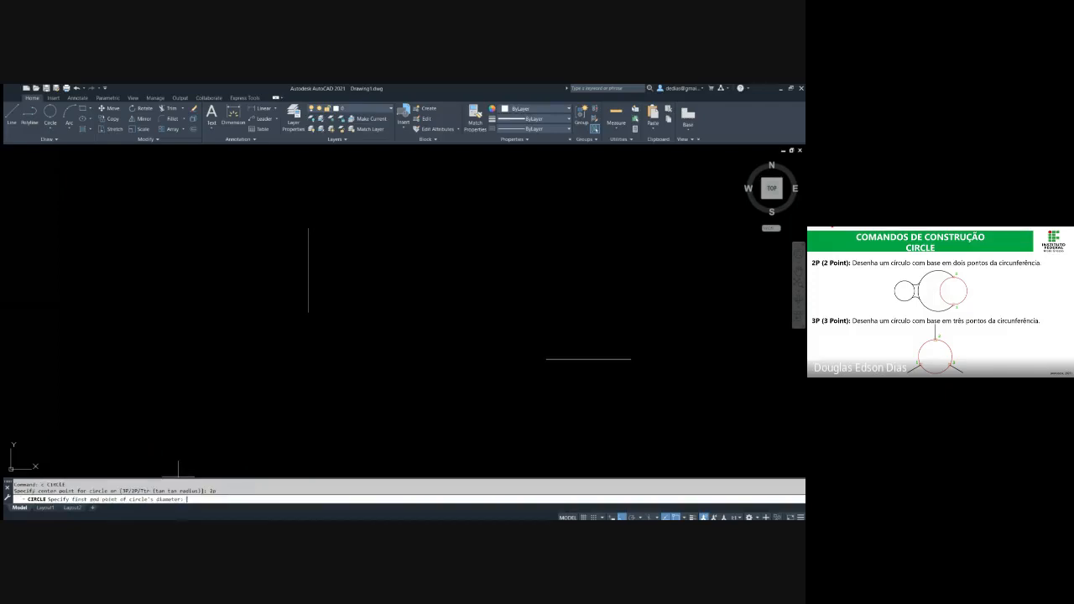
pyautogui.click(308, 313)
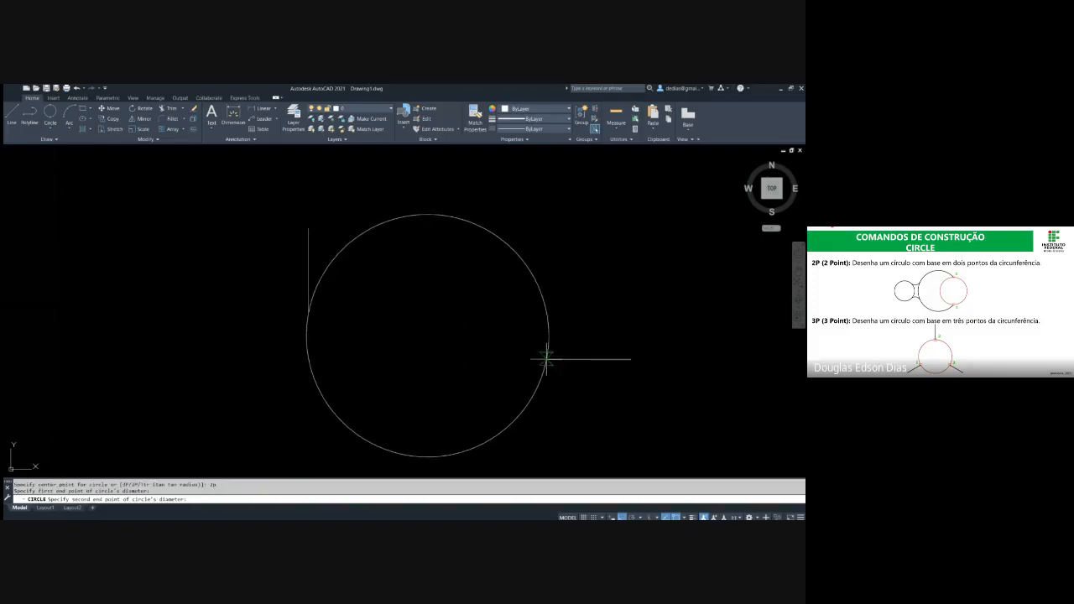
pyautogui.click(546, 360)
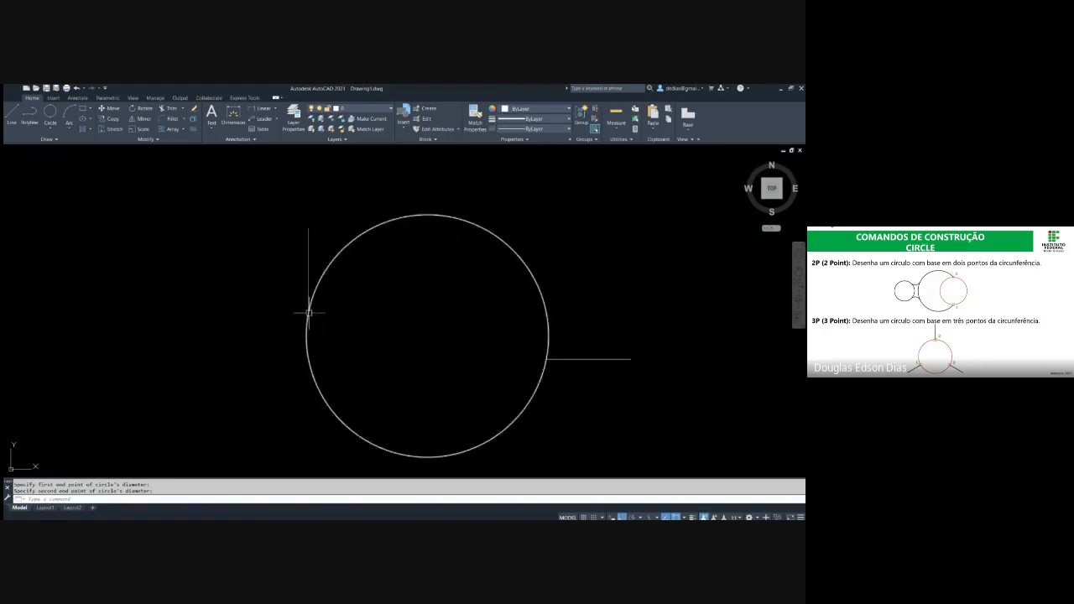
# Draw a center-radius circle to the left of the existing 2P circle, accepting the default radius
pyautogui.press('Return')
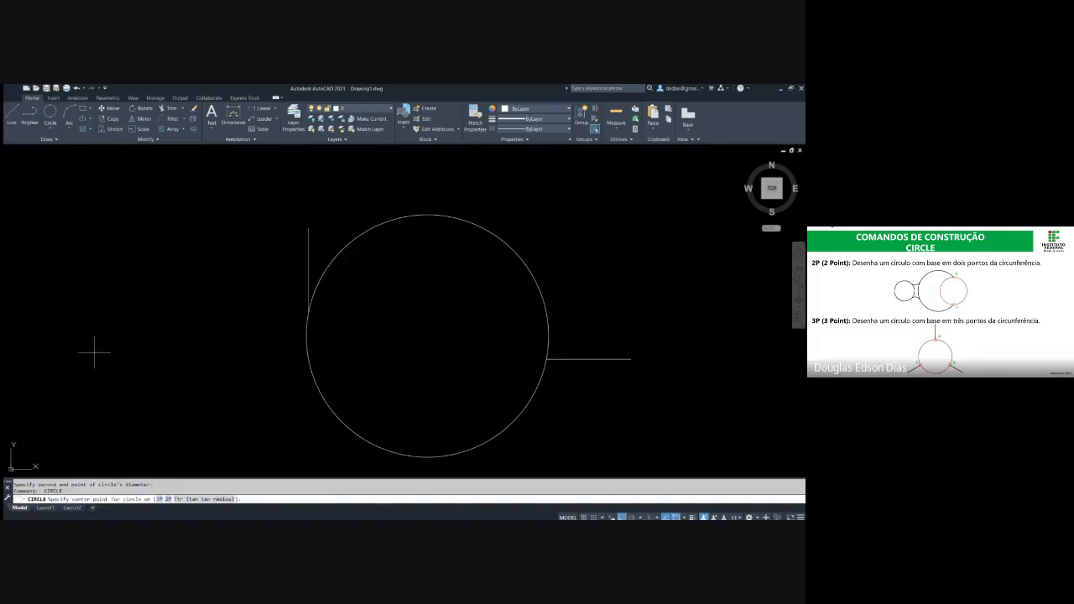
pyautogui.click(95, 355)
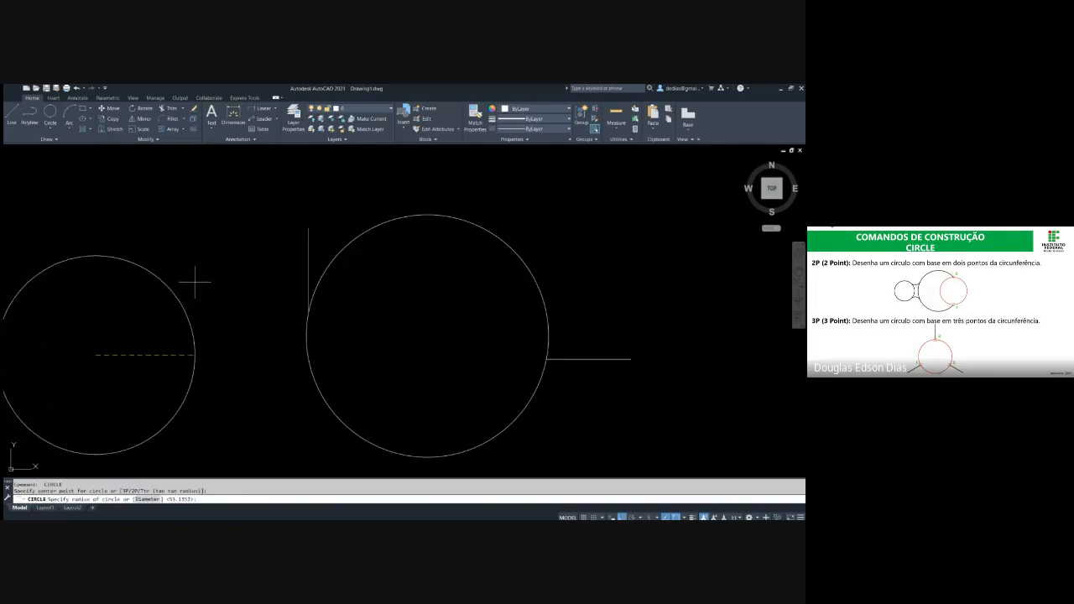
pyautogui.press('Return')
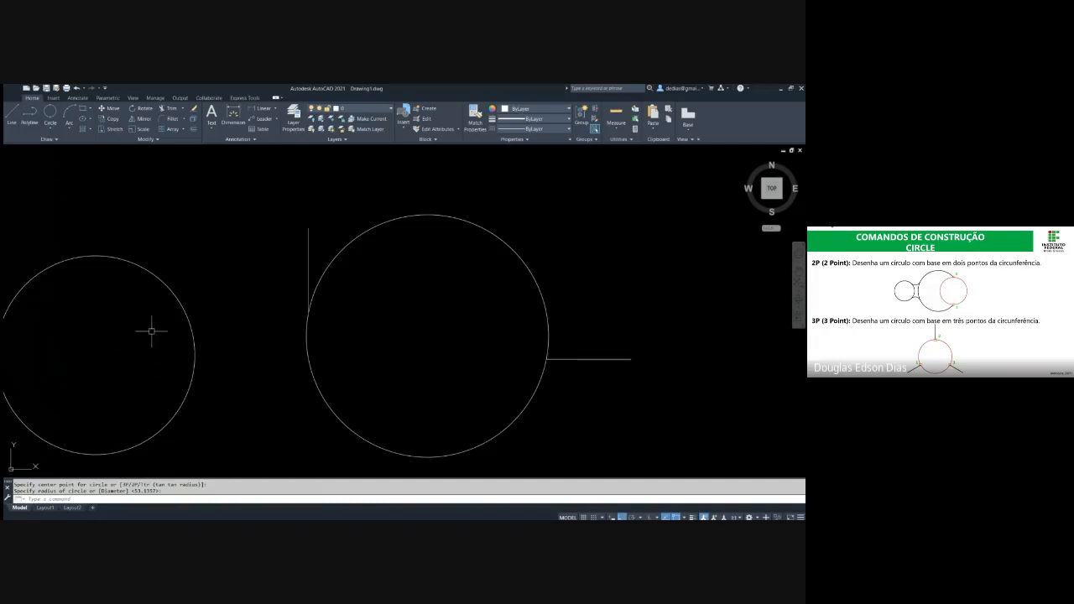
# Draw a 2P circle with its diameter running from inside the left circle up to near the vertical line's upper end
pyautogui.moveTo(209, 317); pyautogui.dragTo(285, 302, button='middle')
pyautogui.press('Return')
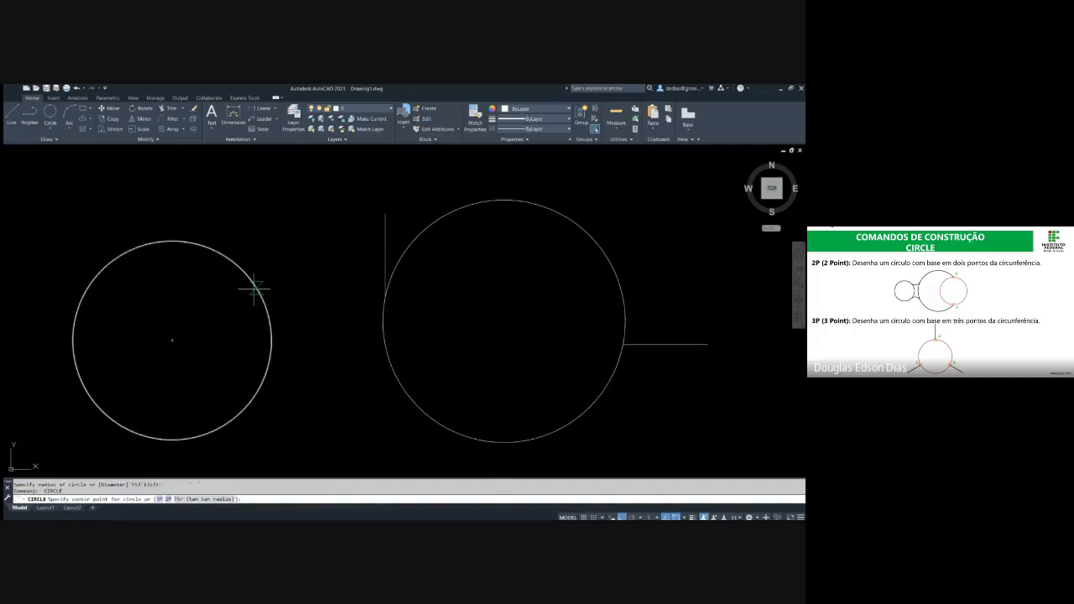
pyautogui.write('2p')
pyautogui.press('Return')
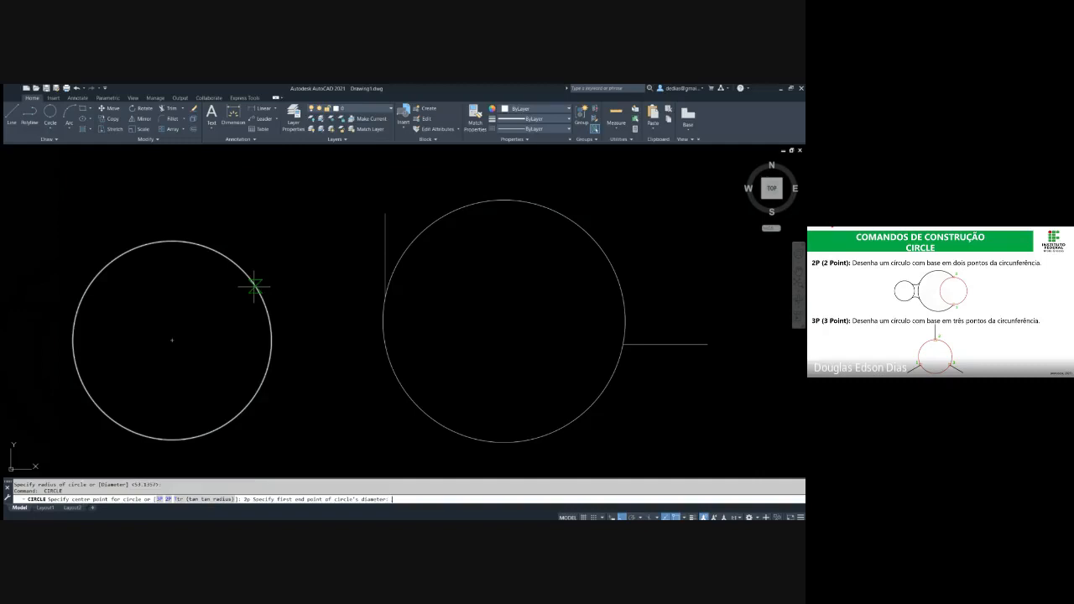
pyautogui.click(220, 347)
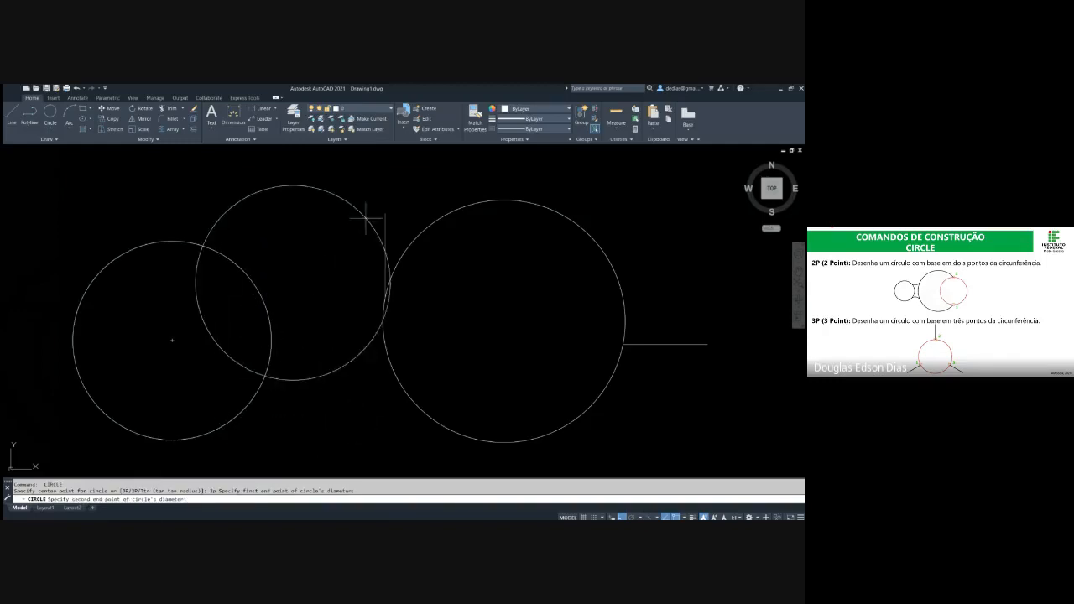
pyautogui.press('Escape')
pyautogui.press('Escape')
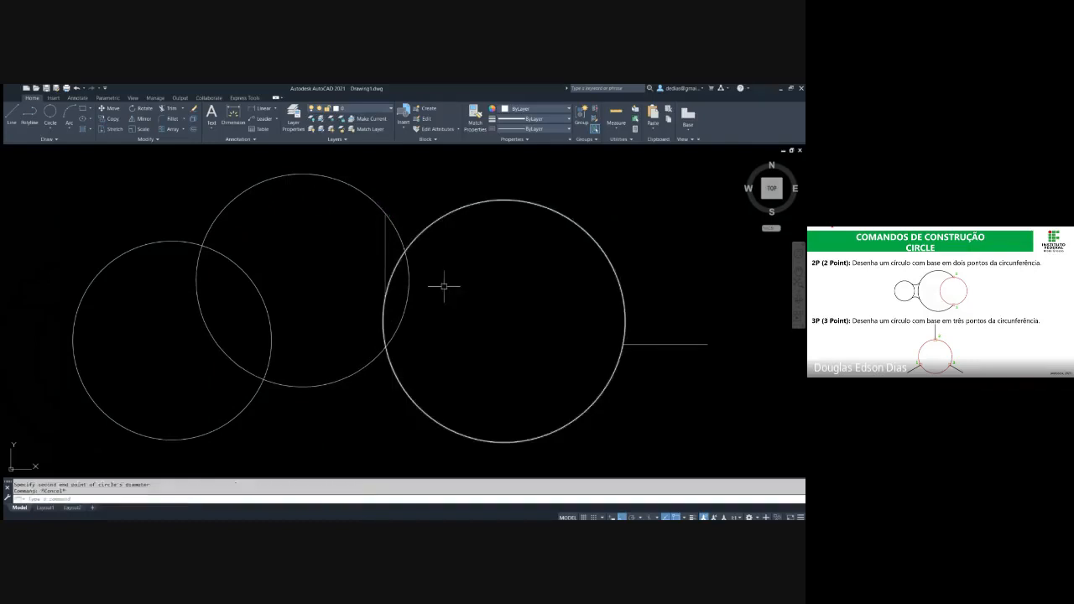
pyautogui.click(517, 367)
pyautogui.press('Escape')
pyautogui.press('Escape')
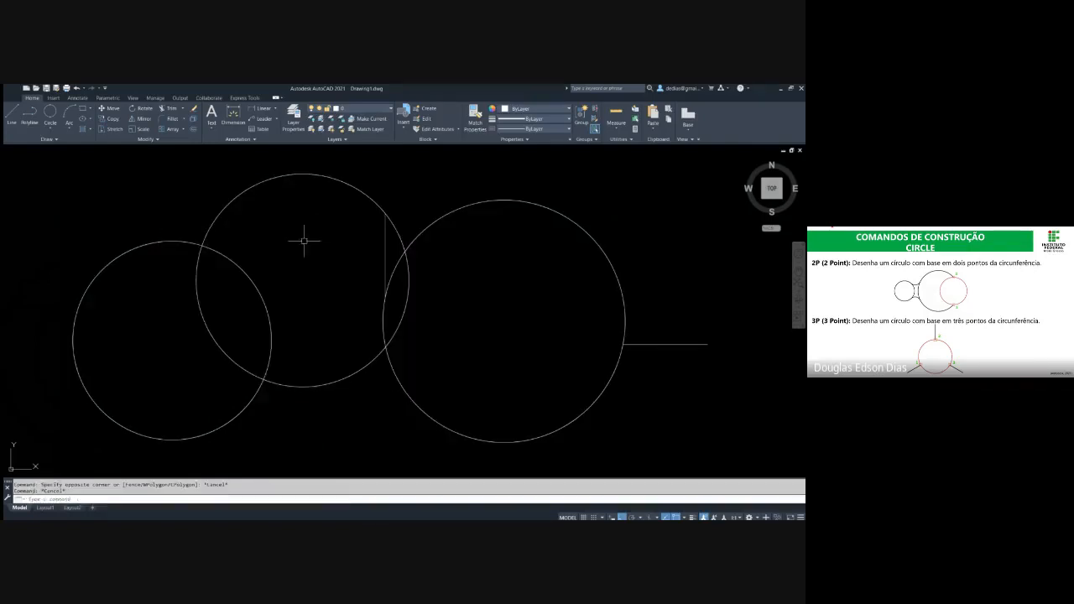
# Erase the two extra circles to the left of the circle that joins the reference lines
pyautogui.click(303, 240)
pyautogui.click(186, 290)
pyautogui.write('e')
pyautogui.press('Return')
# Erase the 2P circle between the reference lines, keeping the vertical and horizontal lines
pyautogui.moveTo(398, 323); pyautogui.dragTo(348, 291, button='middle')
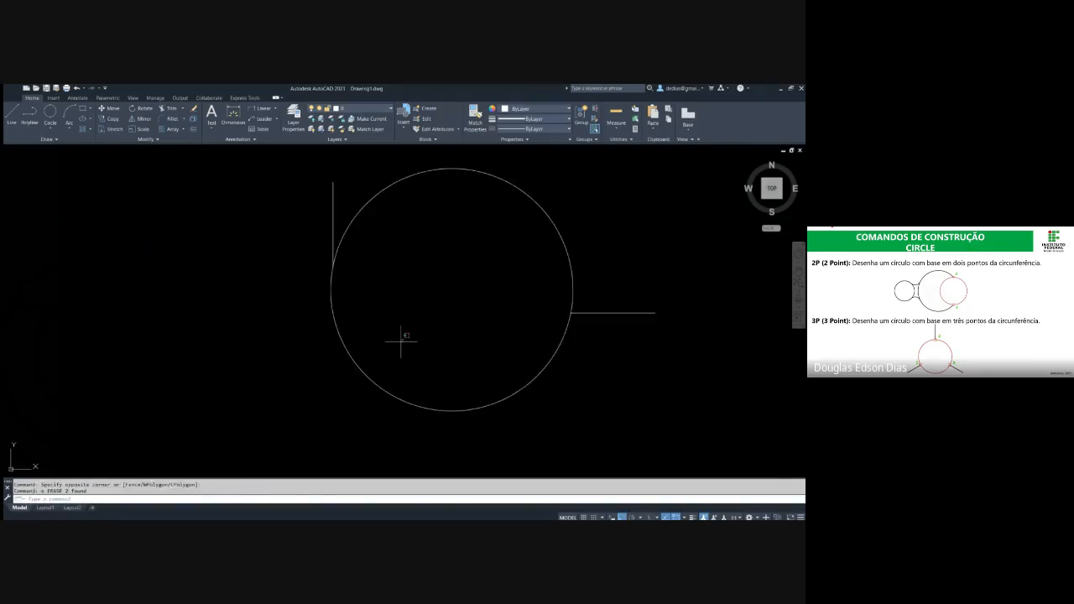
pyautogui.click(402, 342)
pyautogui.click(343, 356)
pyautogui.write('e')
pyautogui.press('Return')
# Draw a second horizontal line below the vertical line as the third reference for a three-point circle
pyautogui.moveTo(349, 333); pyautogui.dragTo(342, 281, button='middle')
pyautogui.press('Escape')
pyautogui.press('Return')
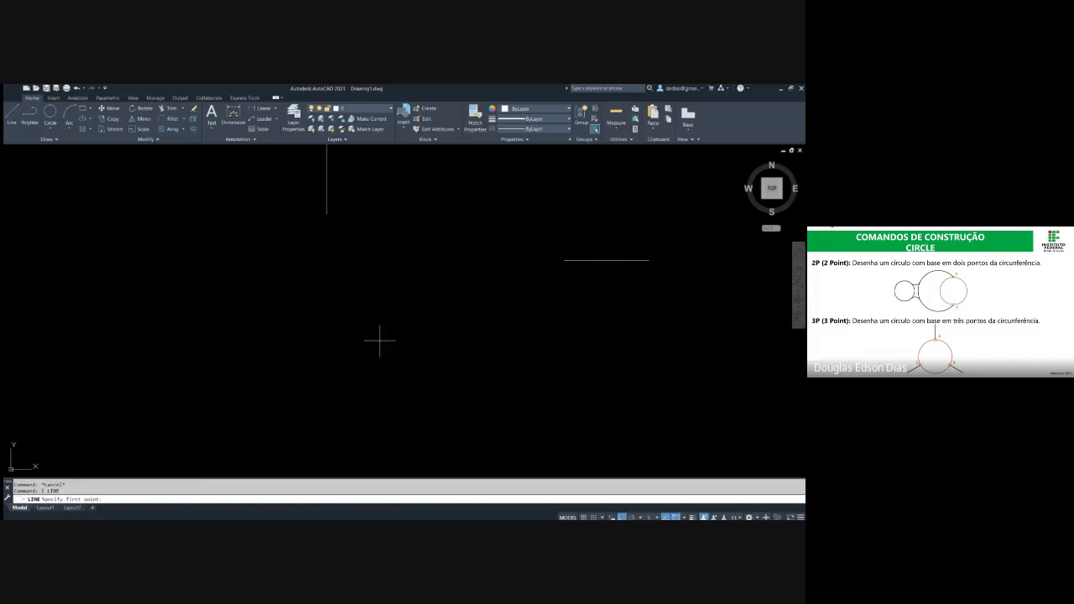
pyautogui.click(380, 340)
pyautogui.click(301, 397)
pyautogui.moveTo(324, 300); pyautogui.dragTo(260, 332, button='middle')
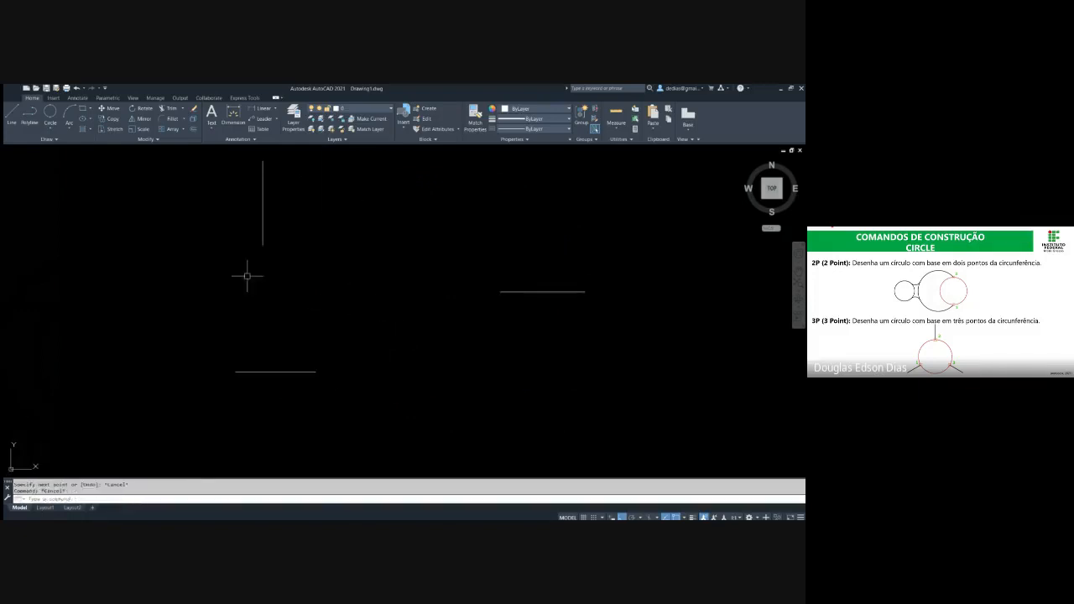
pyautogui.press('Escape')
pyautogui.press('Escape')
# Highlight the vertical line and the horizontal lines to point out the three references, and clear the selection
pyautogui.click(262, 246)
pyautogui.click(270, 253)
pyautogui.click(278, 261)
pyautogui.click(238, 237)
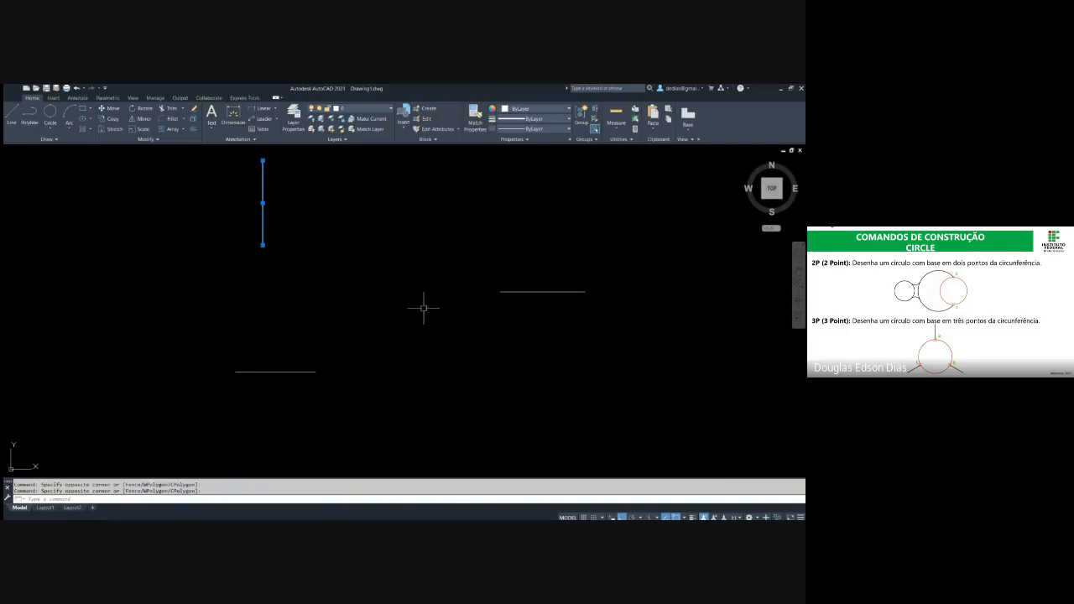
pyautogui.click(519, 343)
pyautogui.click(495, 283)
pyautogui.click(337, 383)
pyautogui.click(285, 340)
pyautogui.press('Escape')
pyautogui.press('Escape')
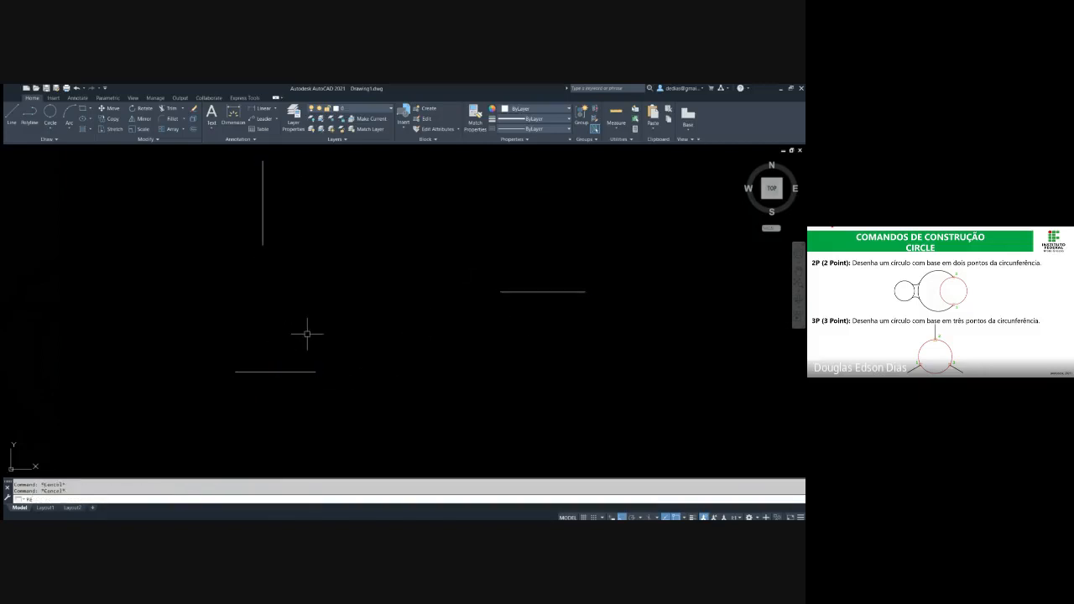
# Draw a rectangle to the lower right of the three lines and highlight it to show its side midpoints
pyautogui.write('REC')
pyautogui.press('Return')
pyautogui.moveTo(513, 341); pyautogui.dragTo(395, 247, button='middle')
pyautogui.click(451, 257)
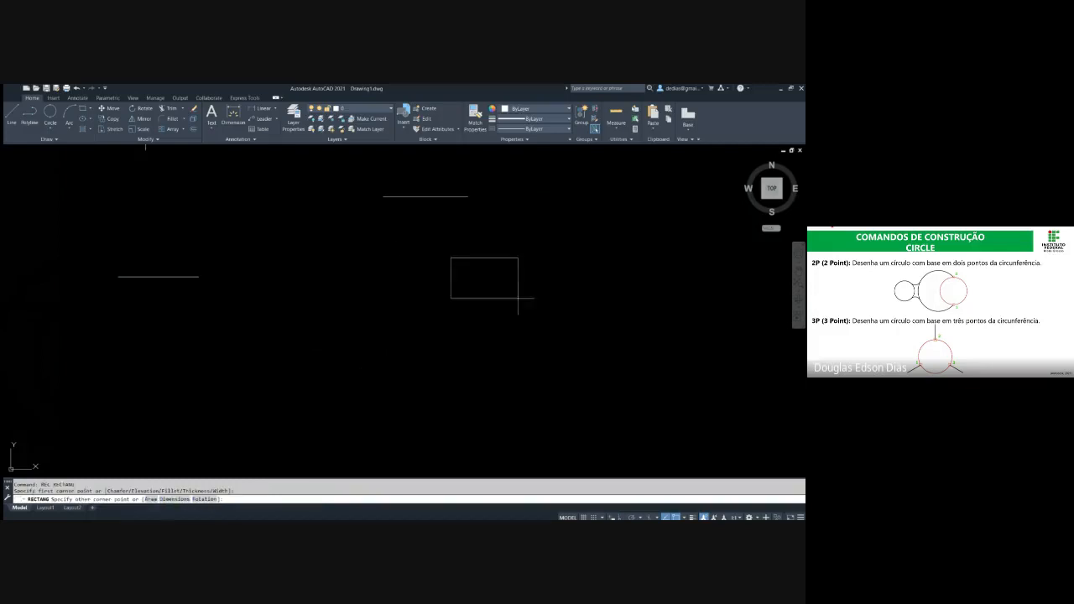
pyautogui.click(694, 440)
pyautogui.press('Escape')
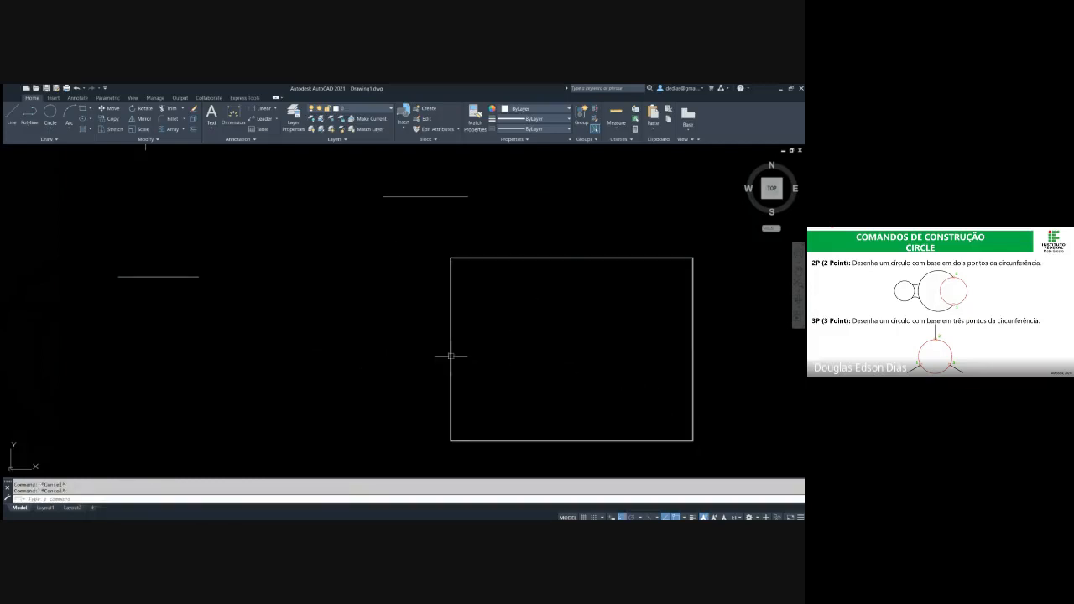
pyautogui.click(452, 343)
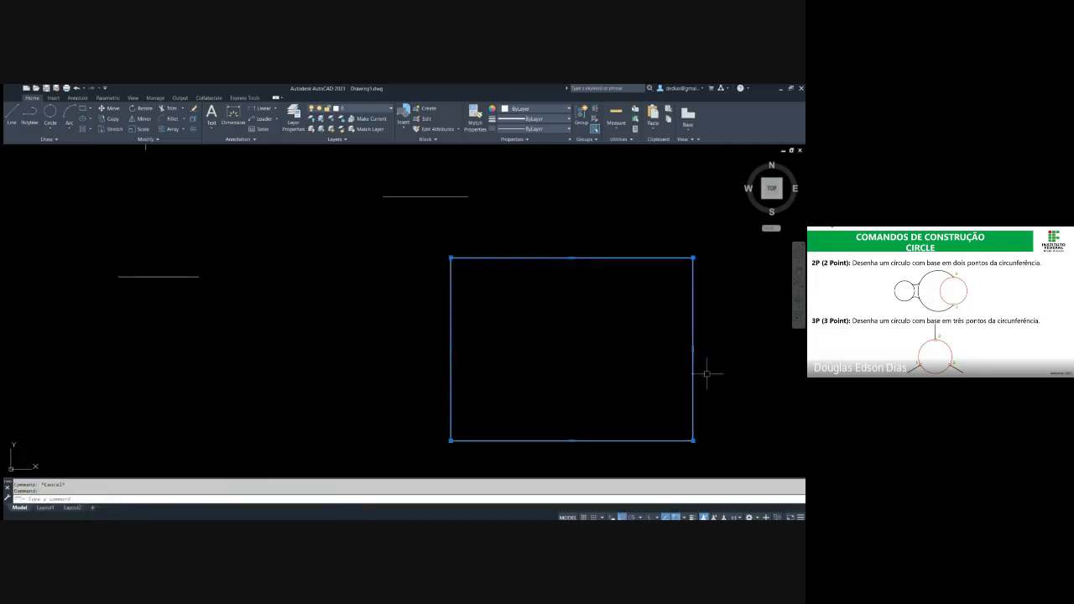
pyautogui.press('Escape')
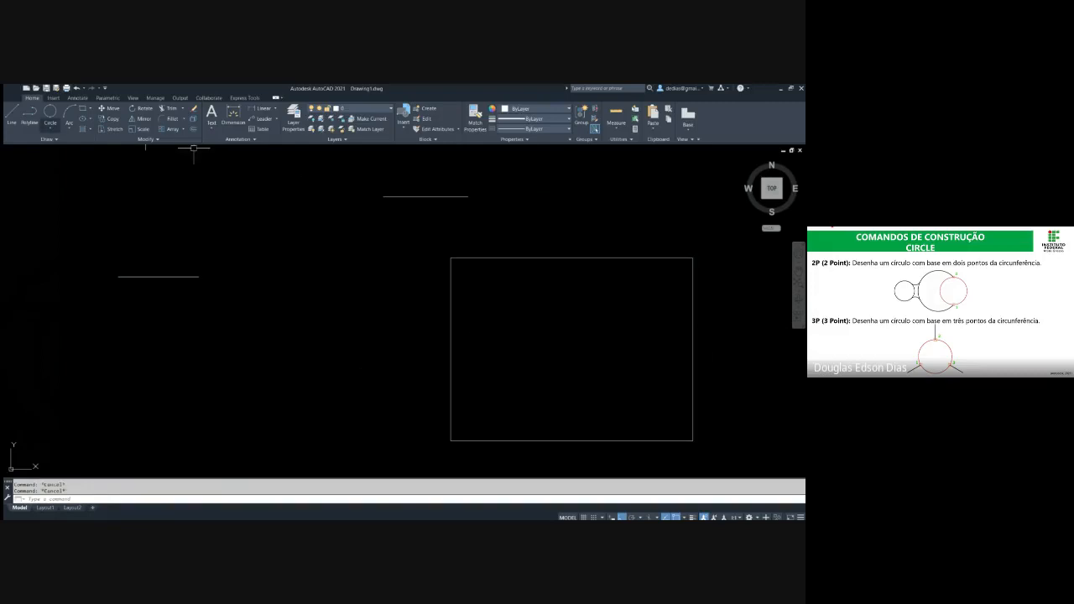
# Draw a 3P circle through the midpoints of the rectangle's left, top and right sides
pyautogui.click(50, 114)
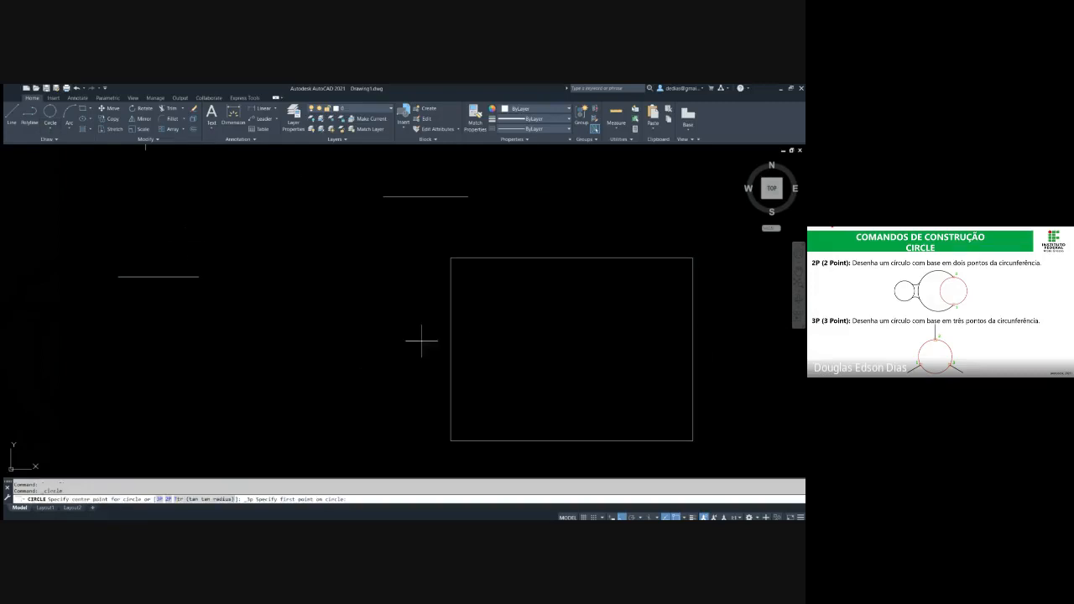
pyautogui.press('Escape')
pyautogui.write('c')
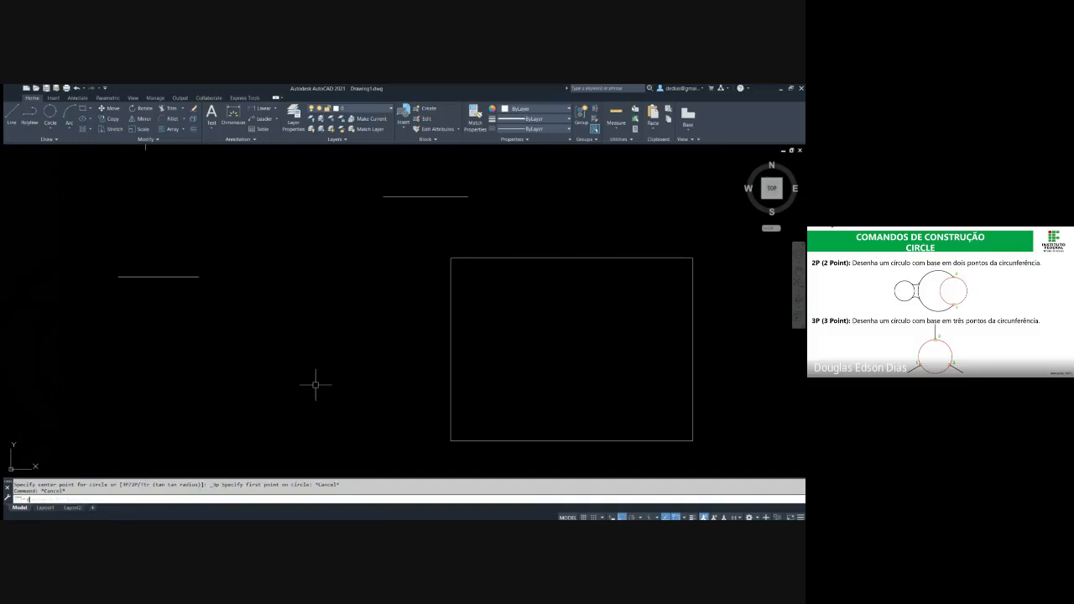
pyautogui.press('Return')
pyautogui.write('3p')
pyautogui.press('Return')
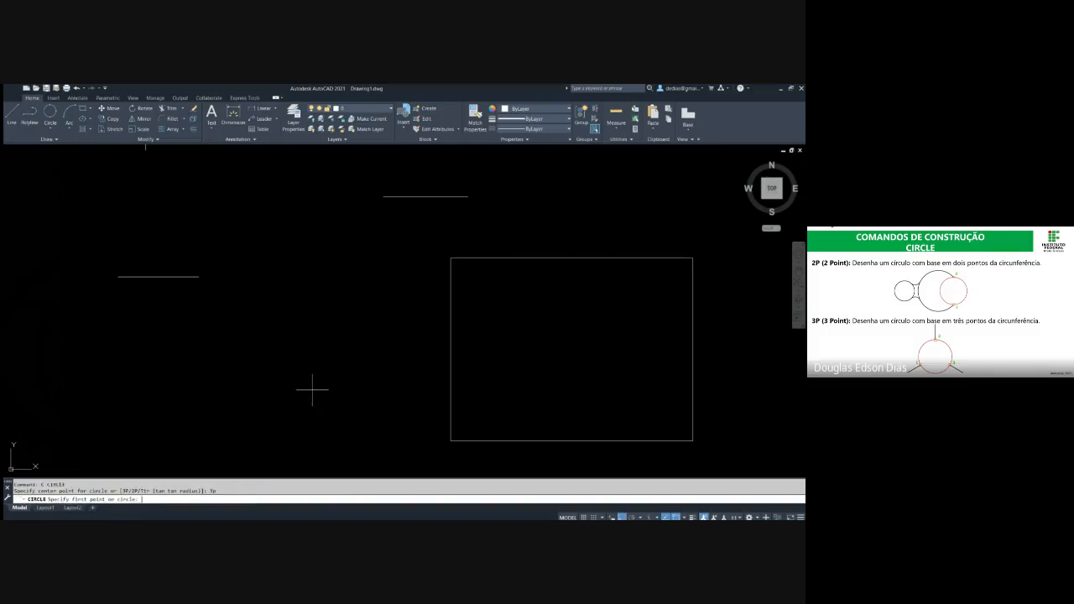
pyautogui.click(451, 349)
pyautogui.click(572, 257)
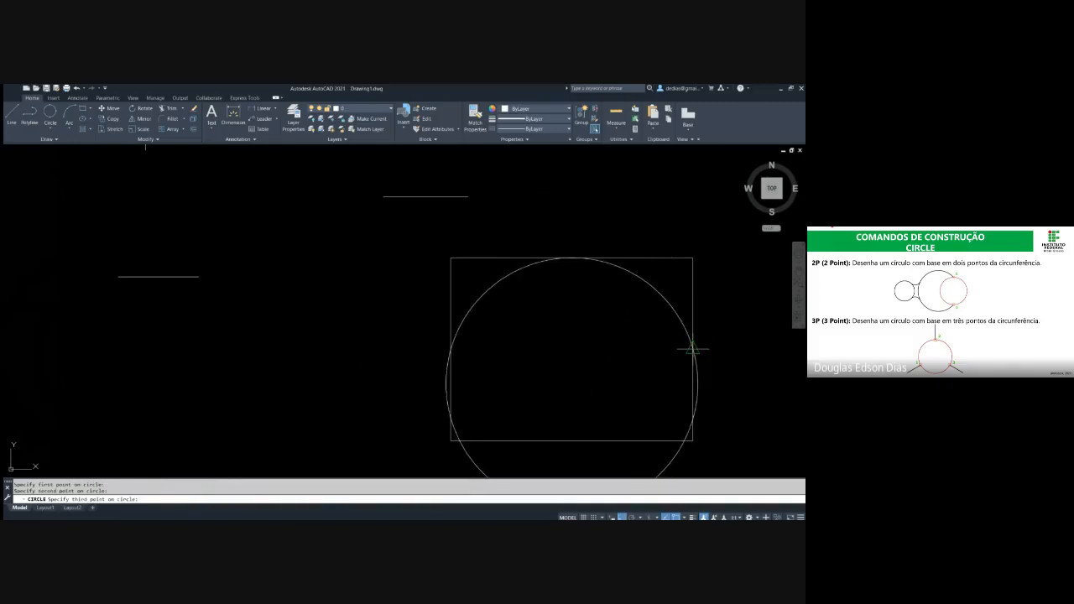
pyautogui.click(693, 348)
pyautogui.click(664, 298)
pyautogui.click(635, 280)
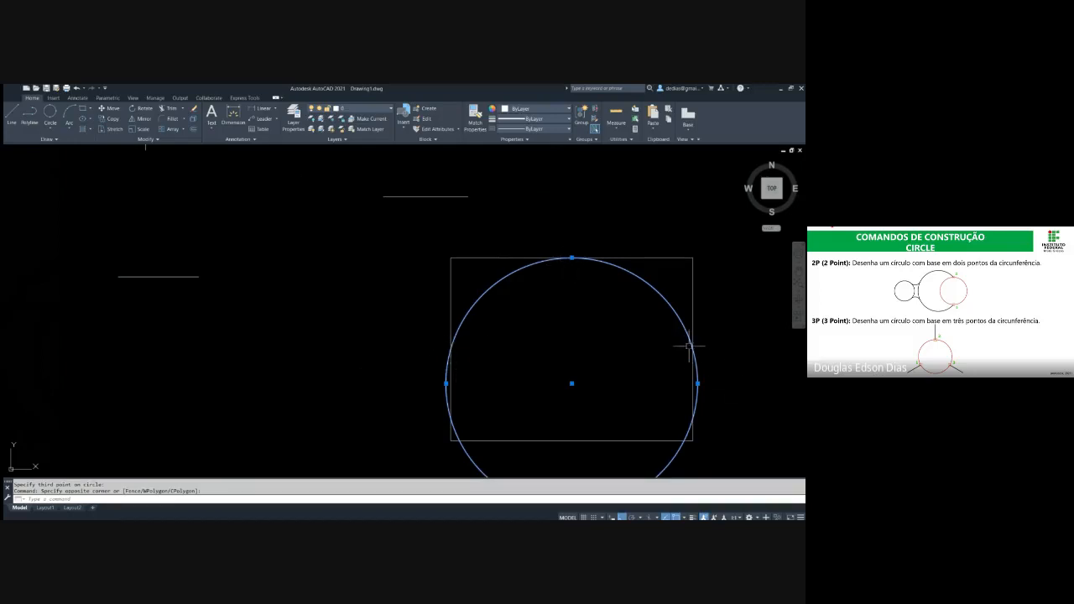
pyautogui.press('Escape')
# Draw a 3P circle through the vertical line's lower endpoint, the lower line's right endpoint and the other horizontal line's left endpoint
pyautogui.moveTo(214, 268); pyautogui.dragTo(313, 366, button='middle')
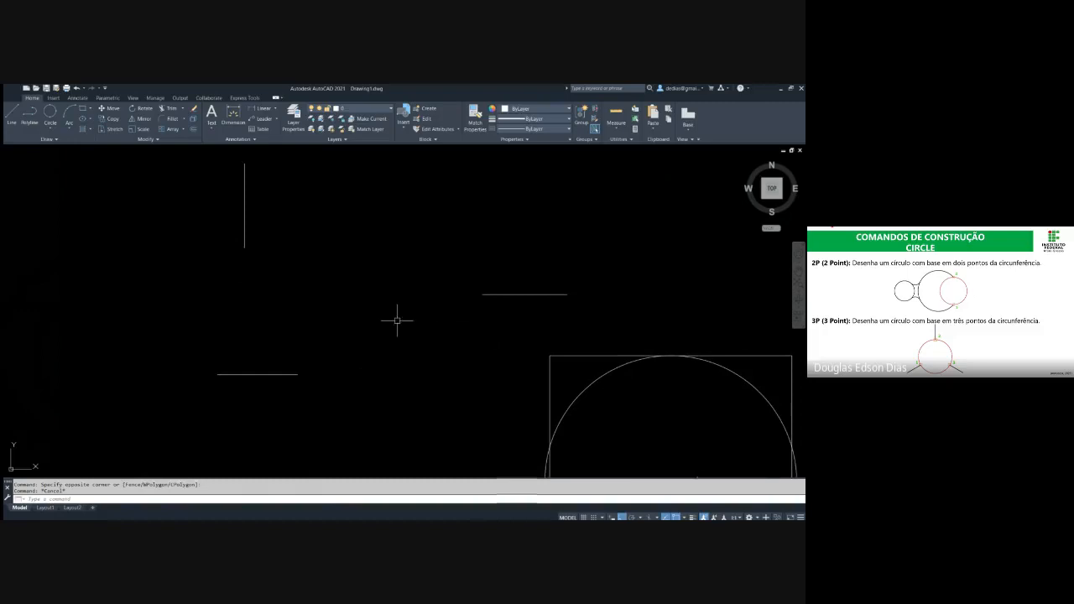
pyautogui.write('c')
pyautogui.press('Return')
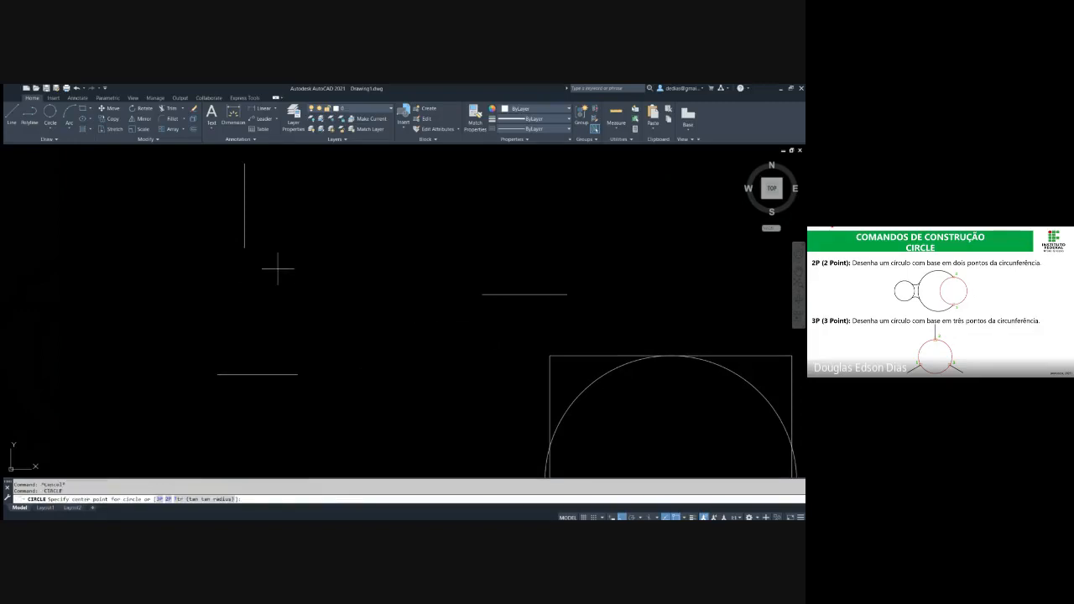
pyautogui.write('3p')
pyautogui.press('Return')
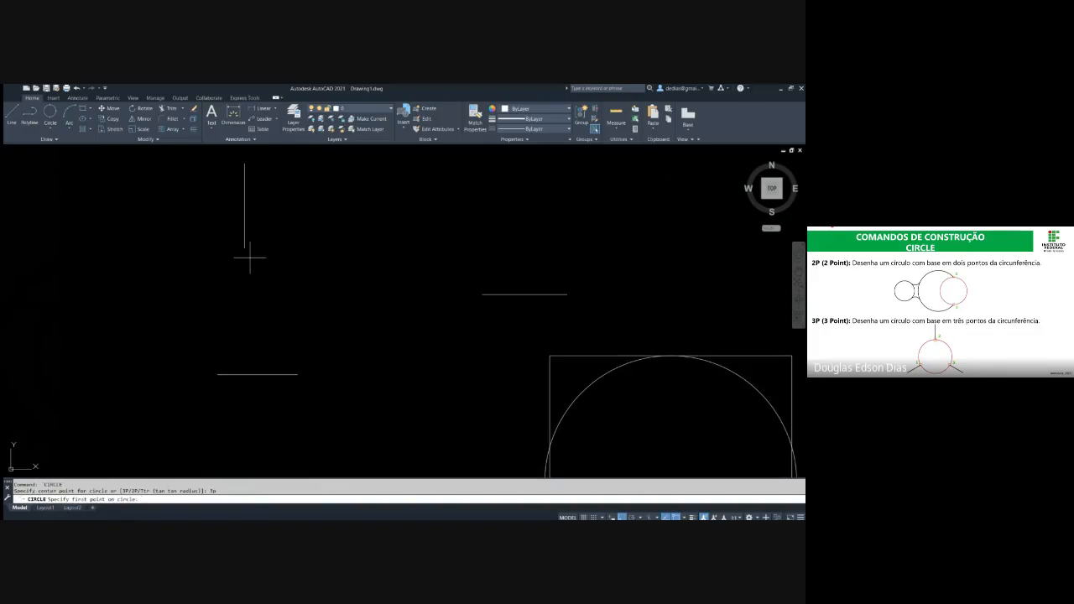
pyautogui.click(249, 257)
pyautogui.click(298, 374)
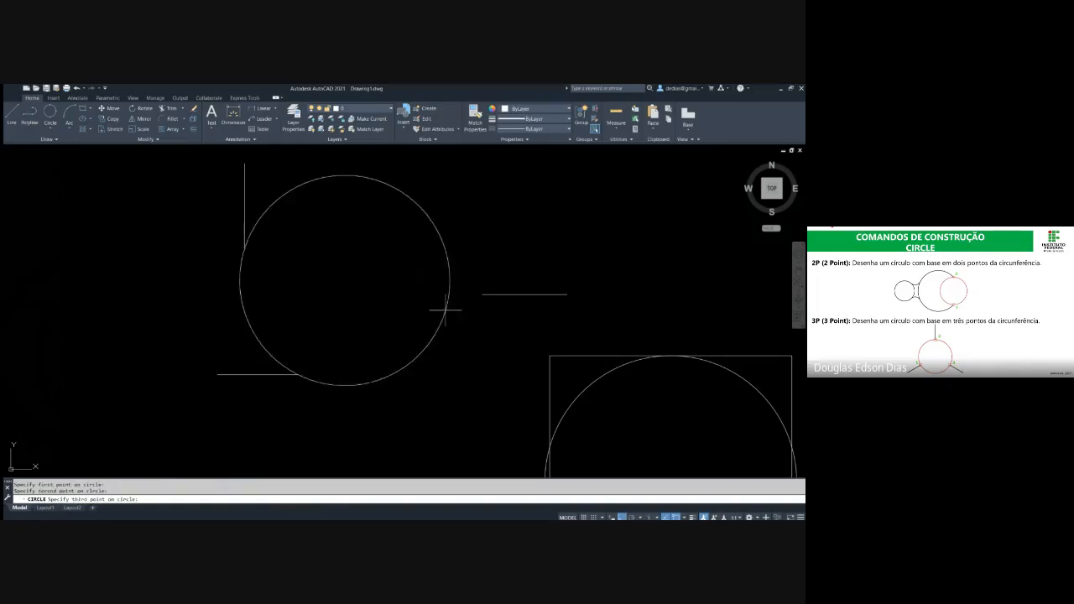
pyautogui.click(483, 294)
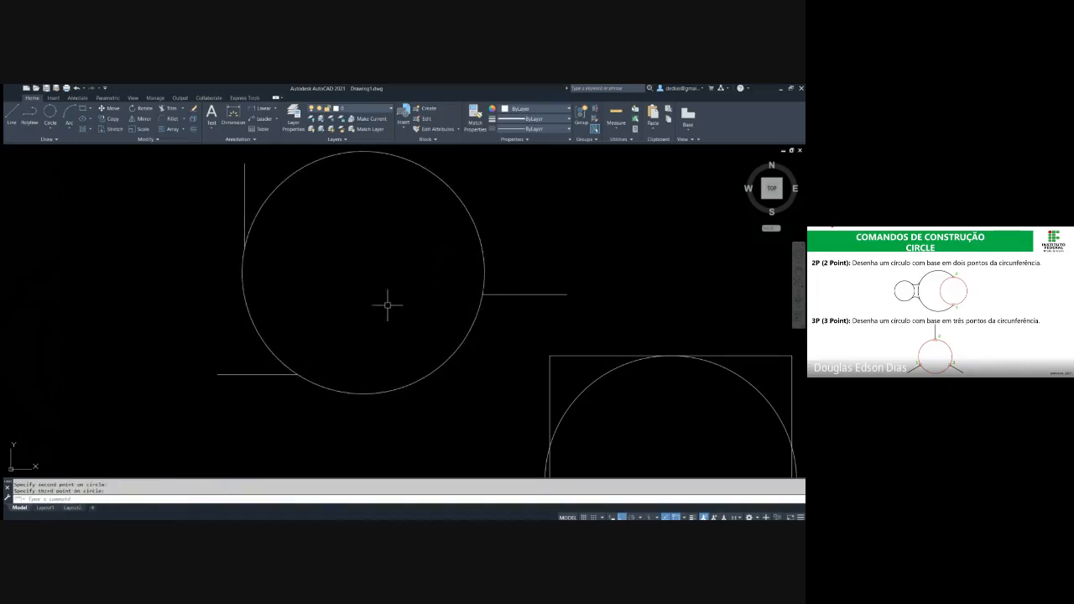
pyautogui.scroll(-2, 277, 228)
pyautogui.moveTo(337, 244)
pyautogui.mouseDown(button='middle')
pyautogui.moveTo(326, 252)
pyautogui.moveTo(331, 292)
pyautogui.mouseUp(button='middle')
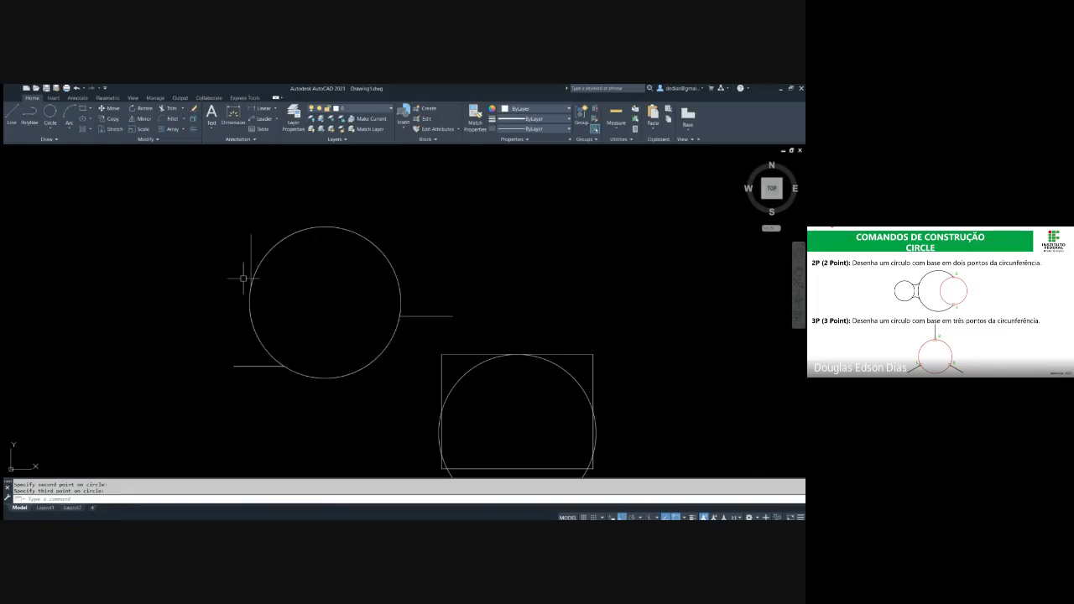
# Highlight the two three-point circles and the rectangle to review their reference points, and clear the selection
pyautogui.click(269, 311)
pyautogui.click(236, 318)
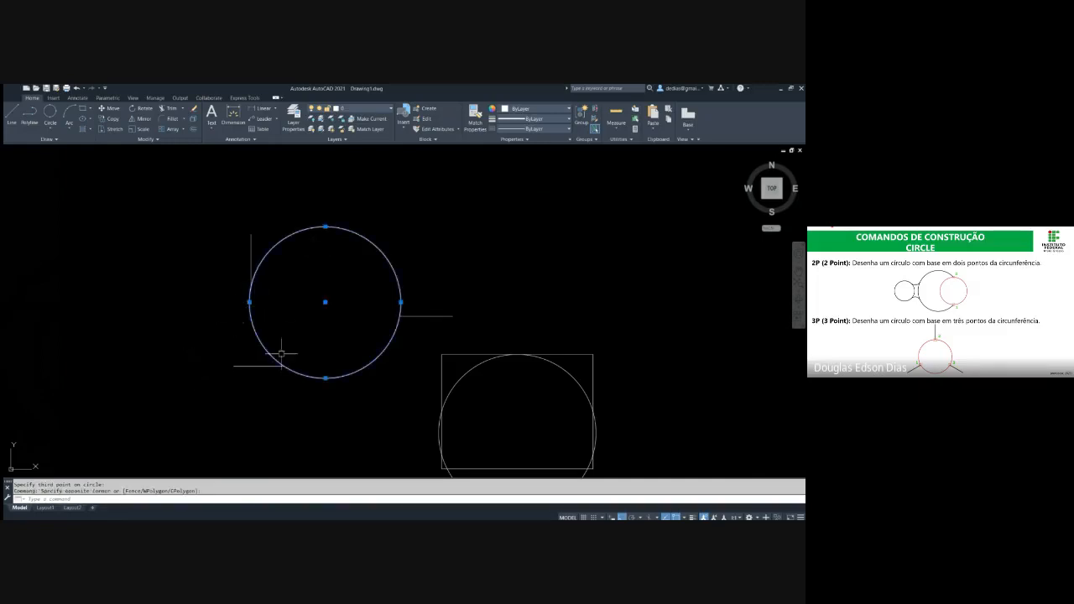
pyautogui.scroll(2, 531, 304)
pyautogui.moveTo(528, 307); pyautogui.dragTo(438, 211, button='middle')
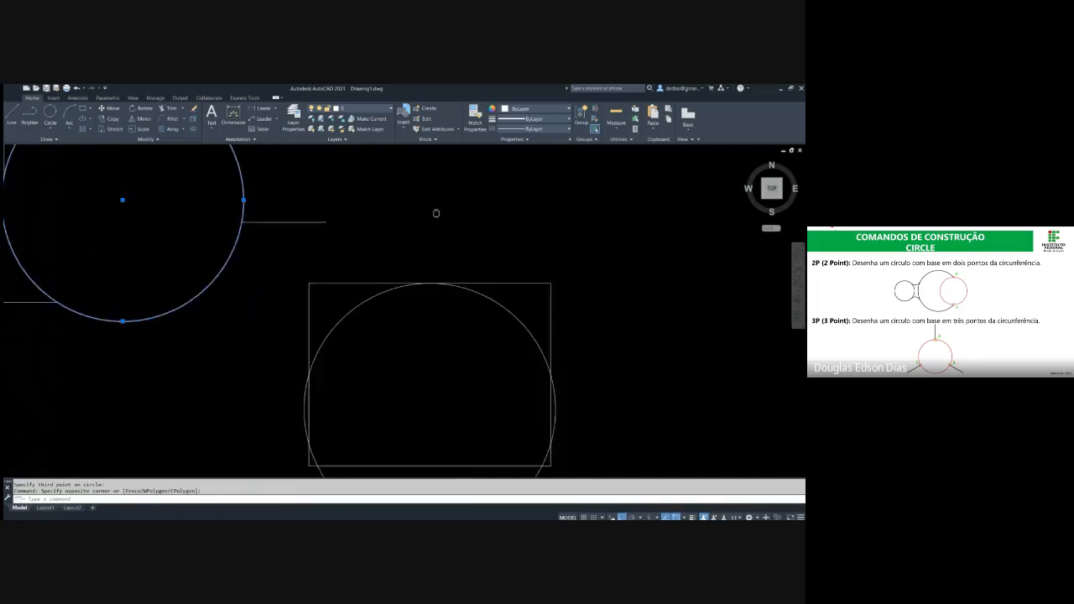
pyautogui.scroll(-2, 431, 229)
pyautogui.click(484, 277)
pyautogui.click(475, 287)
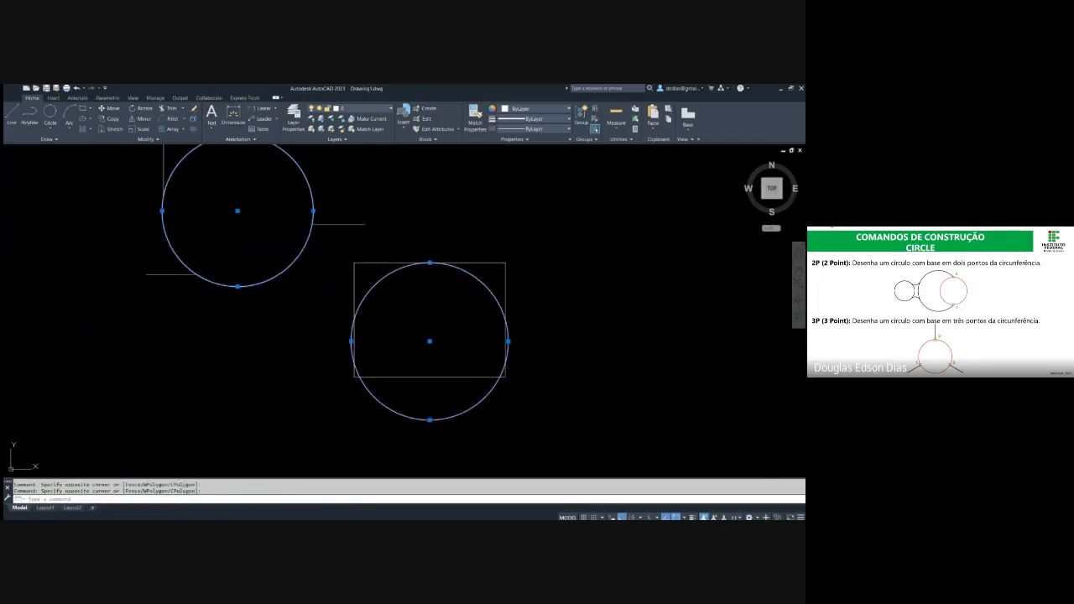
pyautogui.click(480, 258)
pyautogui.click(470, 270)
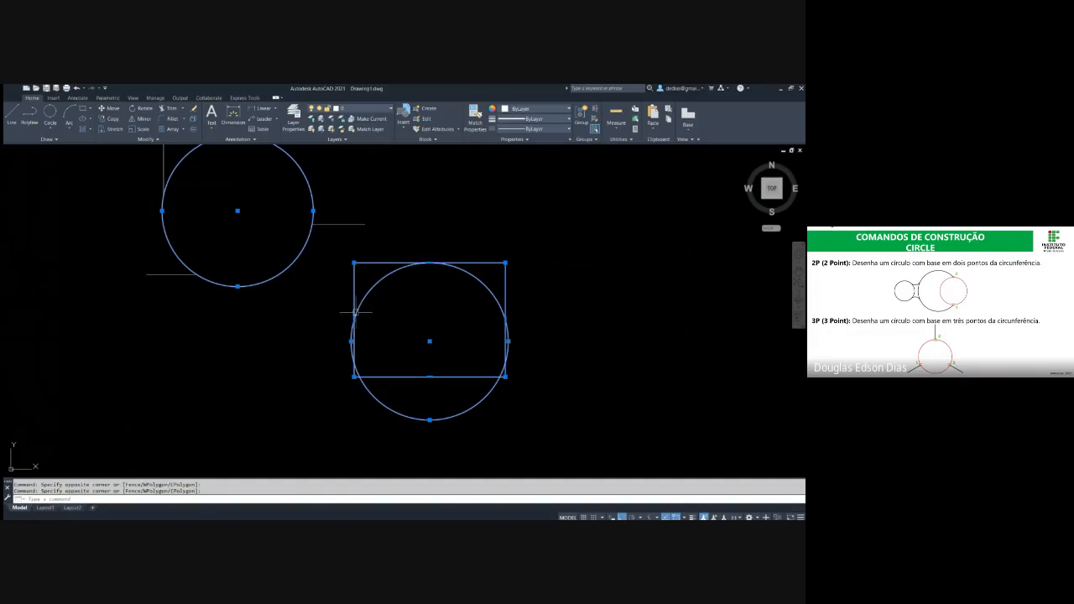
pyautogui.press('Escape')
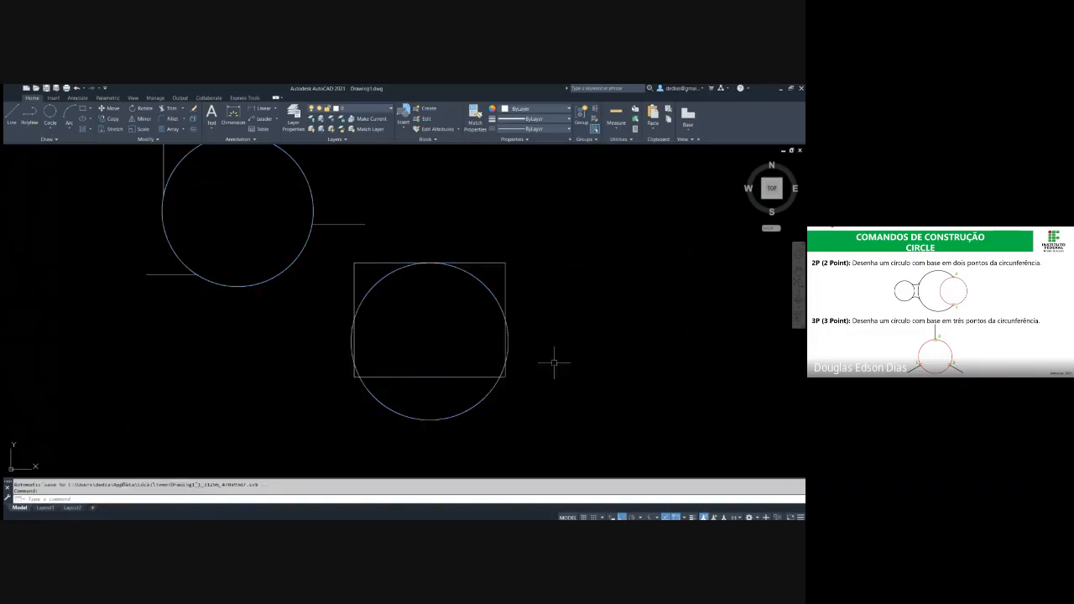
pyautogui.moveTo(341, 273); pyautogui.dragTo(340, 296, button='middle')
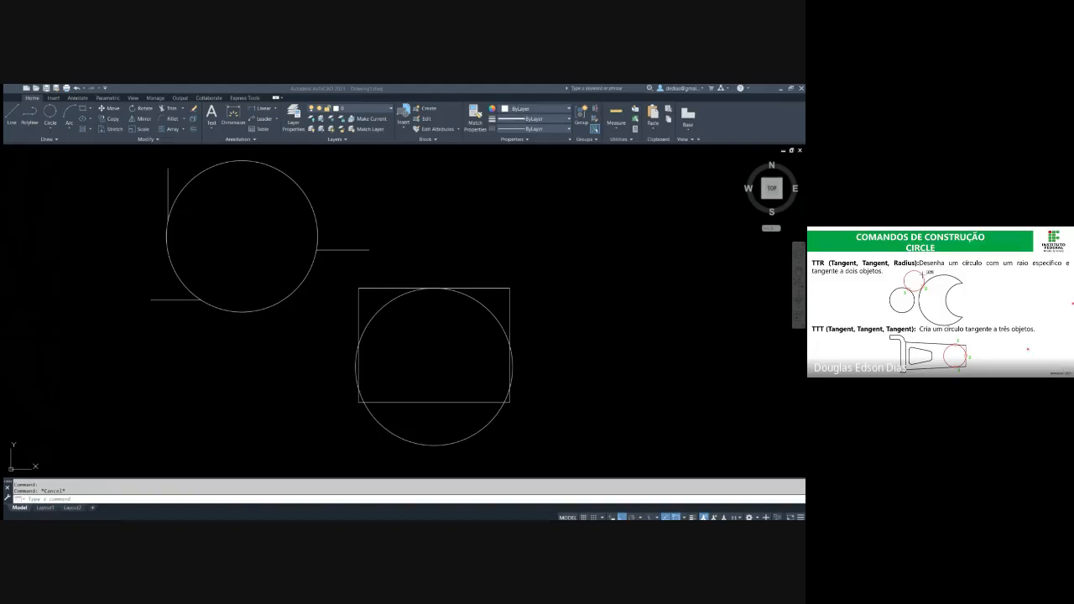
# Draw two separate circles right of the rectangle: a small one and a larger one of radius about 65.5 farther right
pyautogui.hotkey('alt', 'Tab')
pyautogui.moveTo(371, 227); pyautogui.dragTo(53, 228, button='middle')
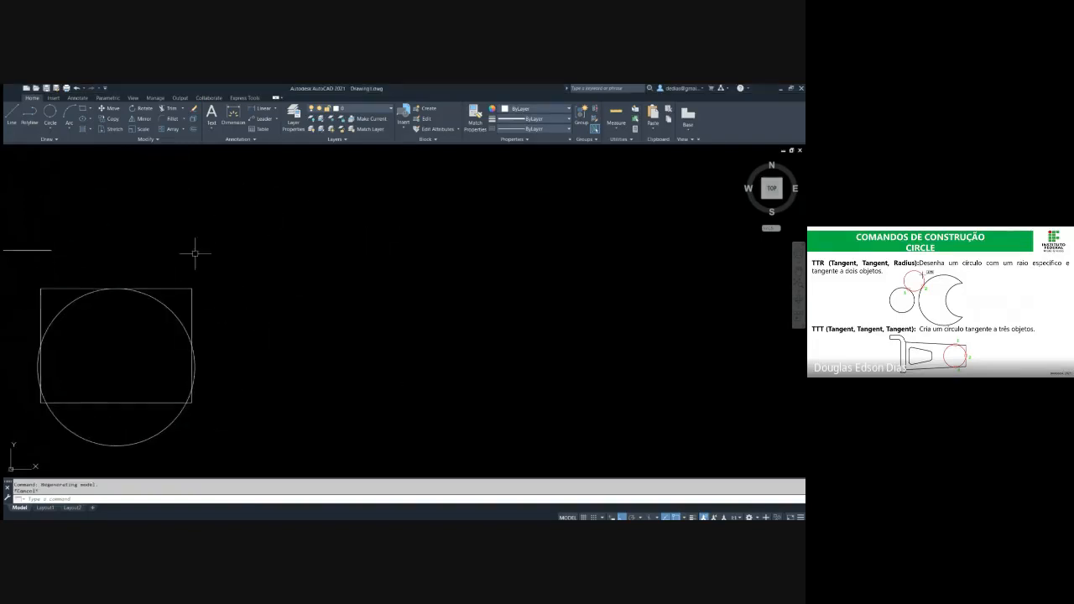
pyautogui.press('Escape')
pyautogui.write('c')
pyautogui.press('Return')
pyautogui.click(318, 341)
pyautogui.click(329, 289)
pyautogui.press('Escape')
pyautogui.write('c')
pyautogui.press('Return')
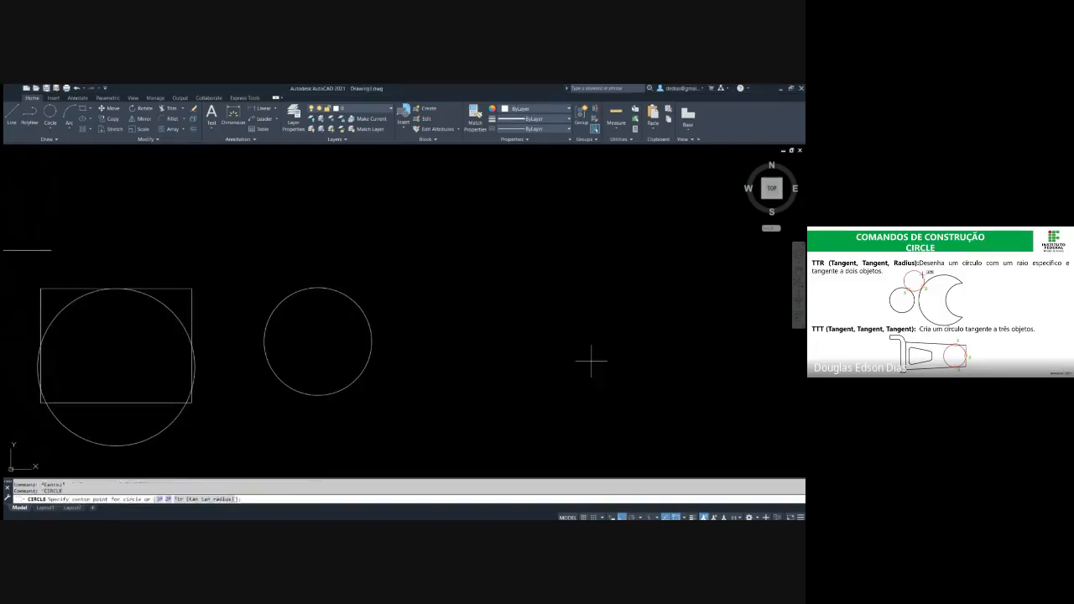
pyautogui.click(601, 367)
pyautogui.click(570, 274)
pyautogui.press('Escape')
pyautogui.press('Escape')
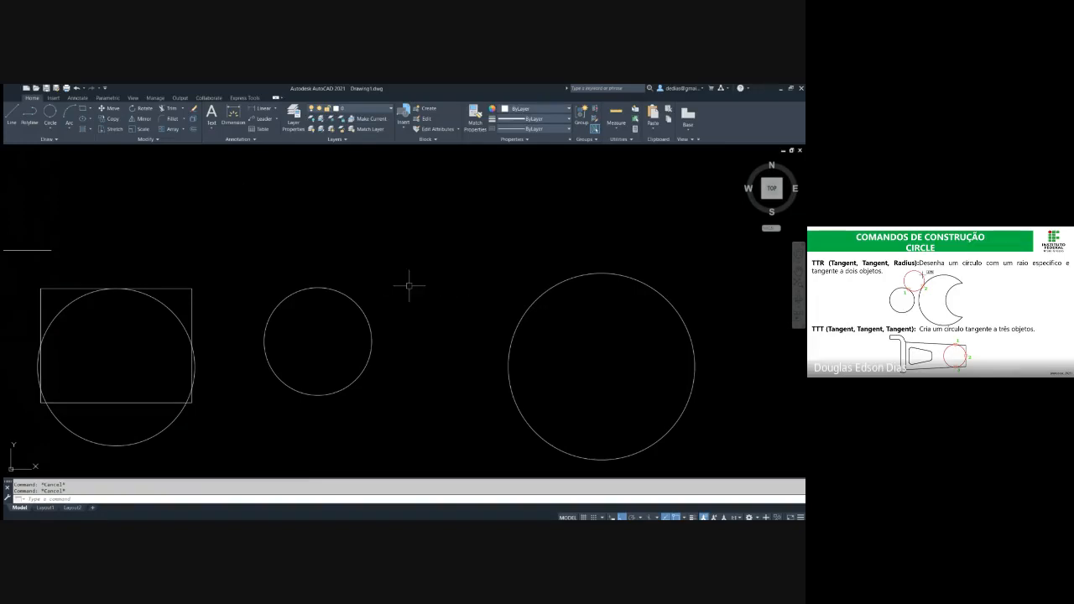
# Draw a center-radius circle of radius 75 above and between the two separate circles
pyautogui.press('Return')
pyautogui.click(439, 256)
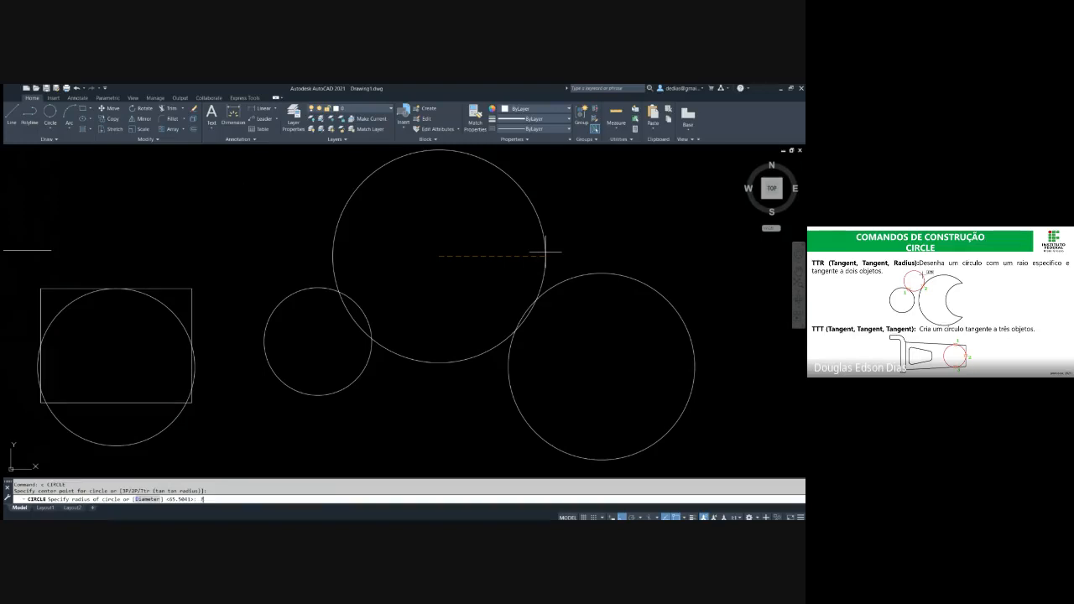
pyautogui.press('Return')
pyautogui.press('Escape')
pyautogui.press('Escape')
# Move the radius-75 circle from a point on its lower right edge to touch the large circle, trying the tangent snap
pyautogui.click(571, 254)
pyautogui.click(523, 248)
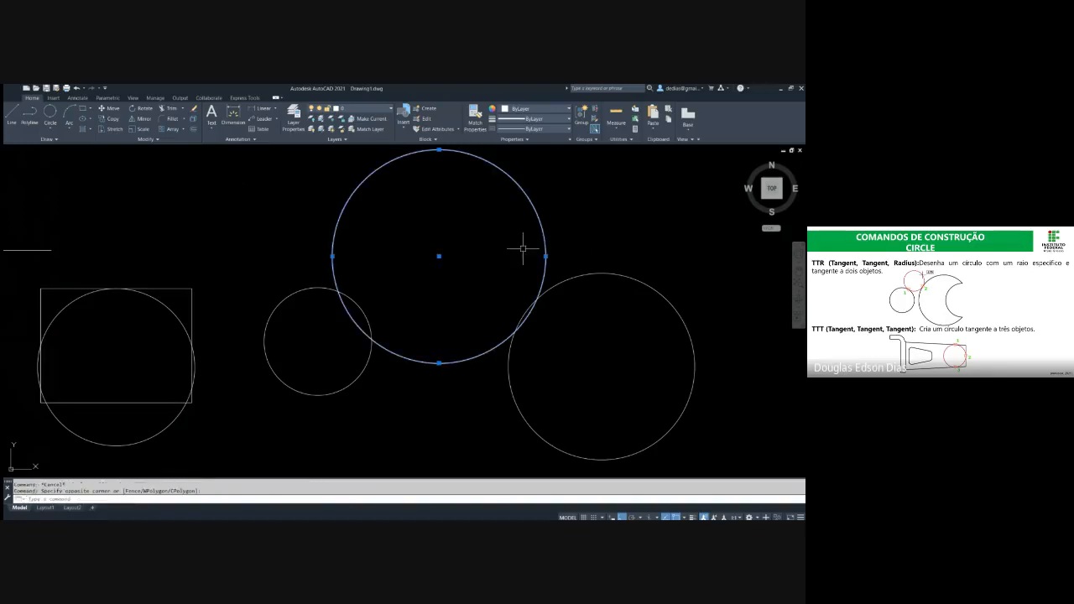
pyautogui.write('m')
pyautogui.press('Return')
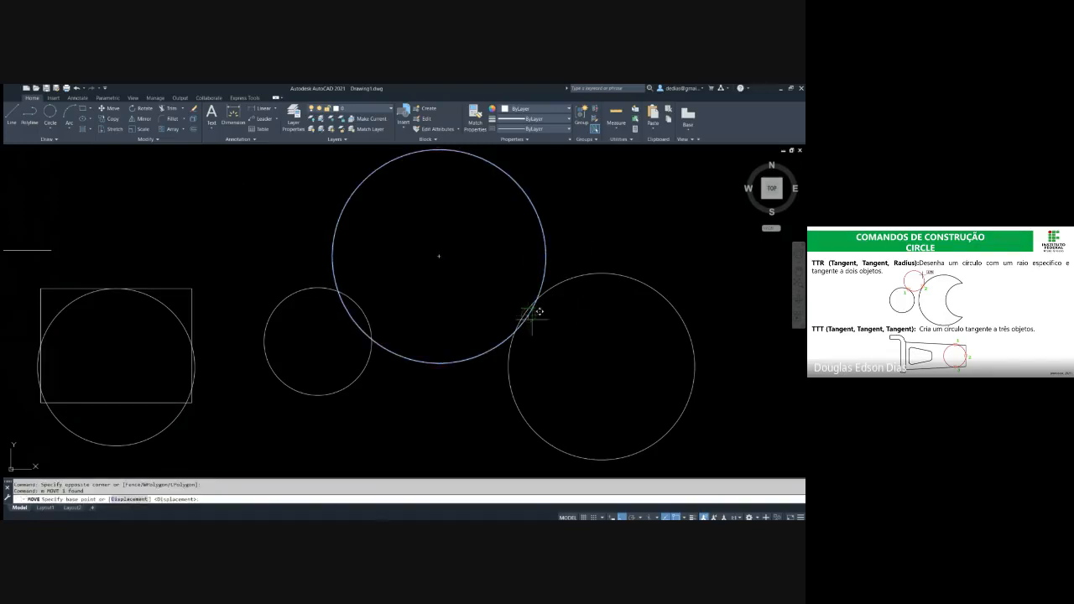
pyautogui.click(530, 311)
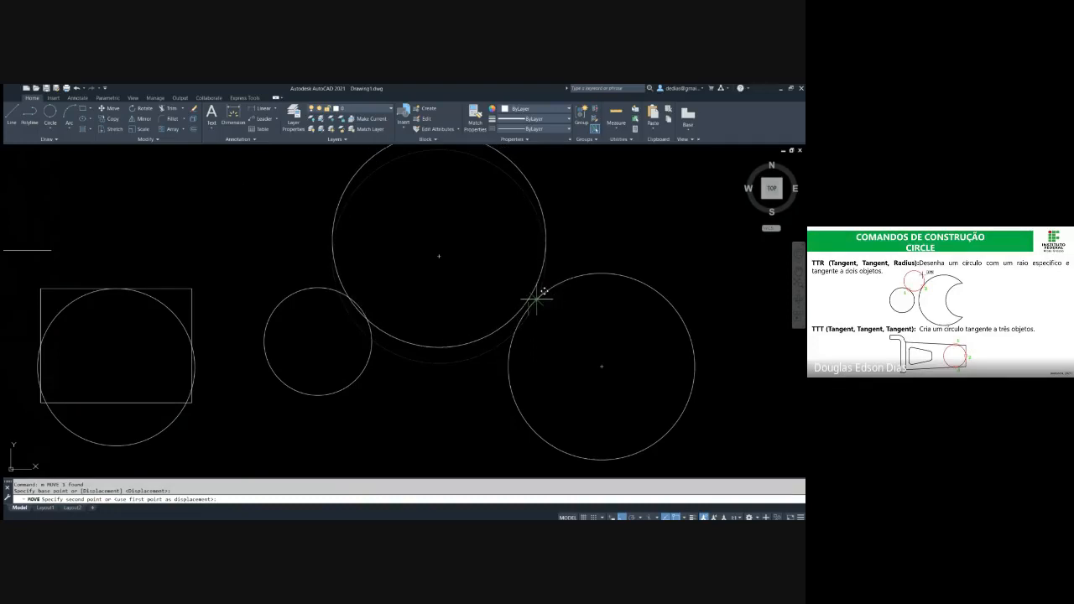
pyautogui.write('tan')
pyautogui.press('Return')
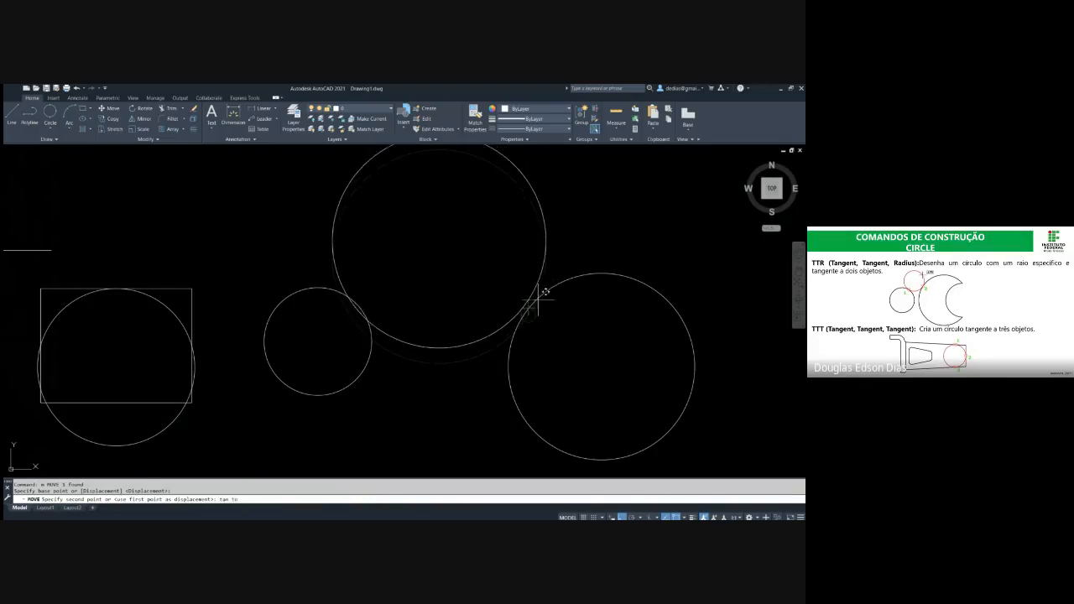
pyautogui.scroll(5, 520, 312)
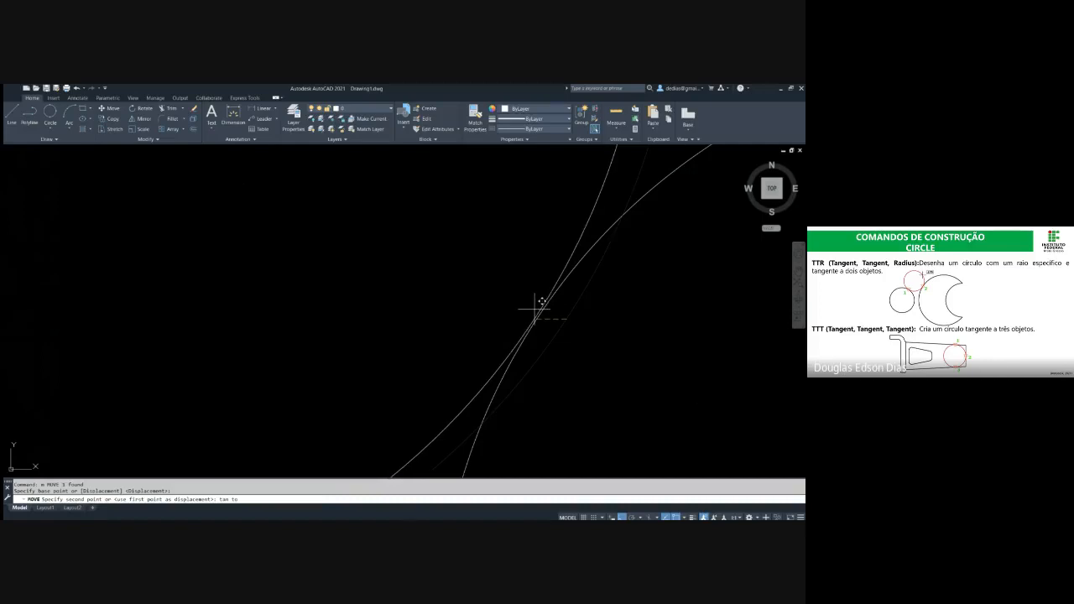
pyautogui.click(543, 301)
pyautogui.scroll(-5, 554, 304)
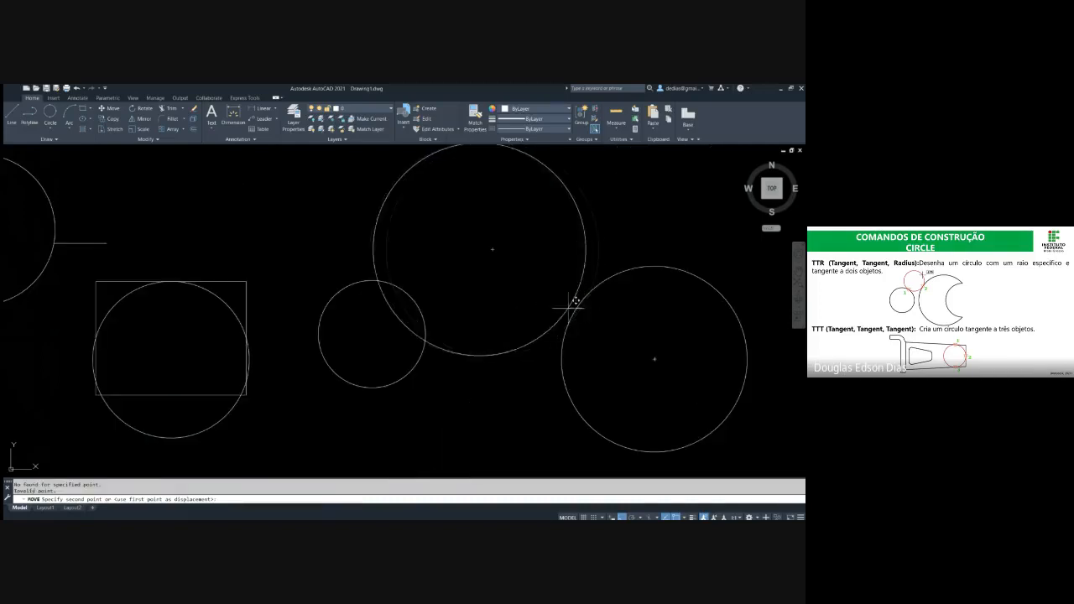
pyautogui.scroll(5, 586, 301)
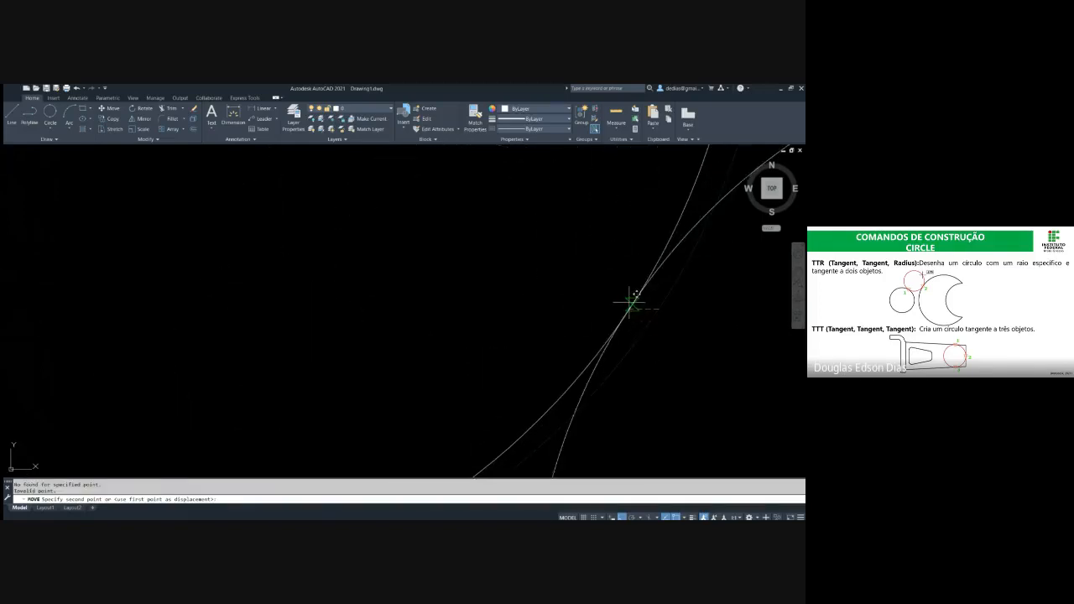
pyautogui.click(652, 254)
pyautogui.scroll(-5, 652, 254)
# Move the small circle from a point on its upper right edge so it touches the radius-75 circle
pyautogui.click(411, 370)
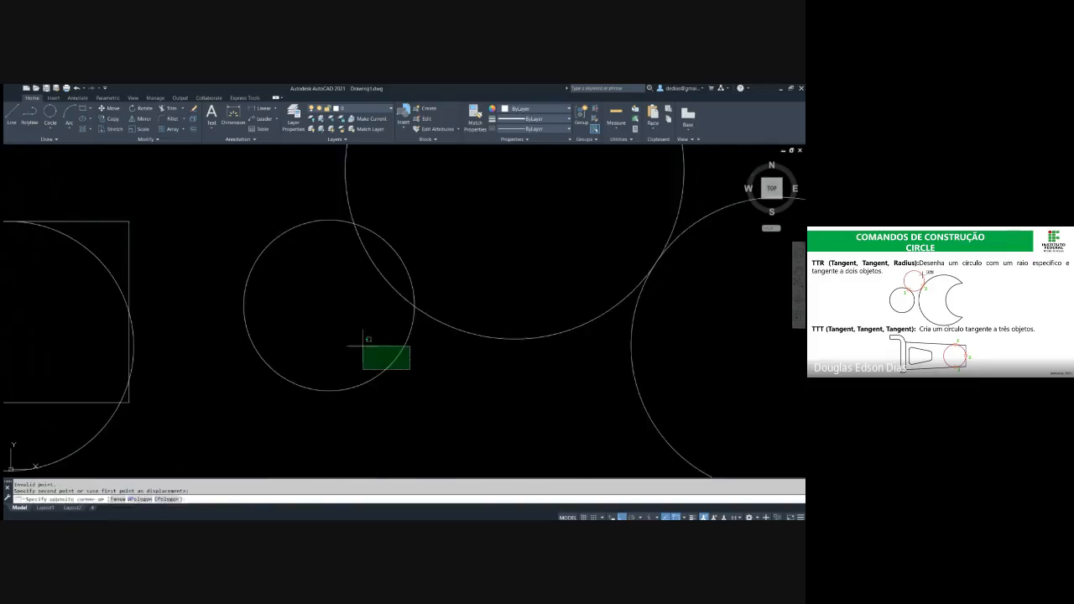
pyautogui.click(362, 345)
pyautogui.press('Return')
pyautogui.click(389, 243)
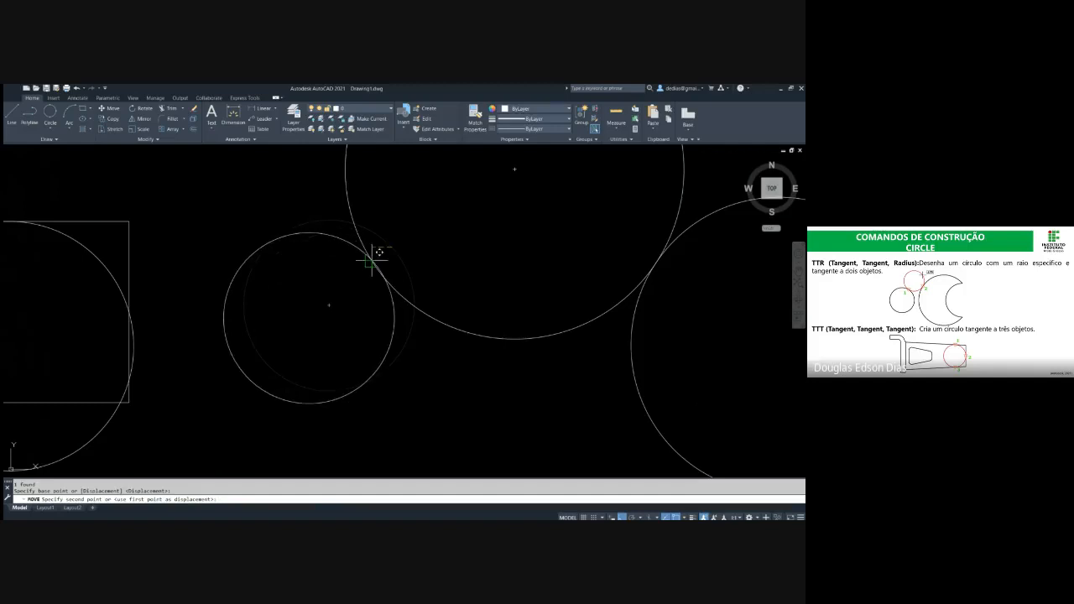
pyautogui.click(377, 251)
pyautogui.press('Escape')
pyautogui.scroll(-4, 433, 234)
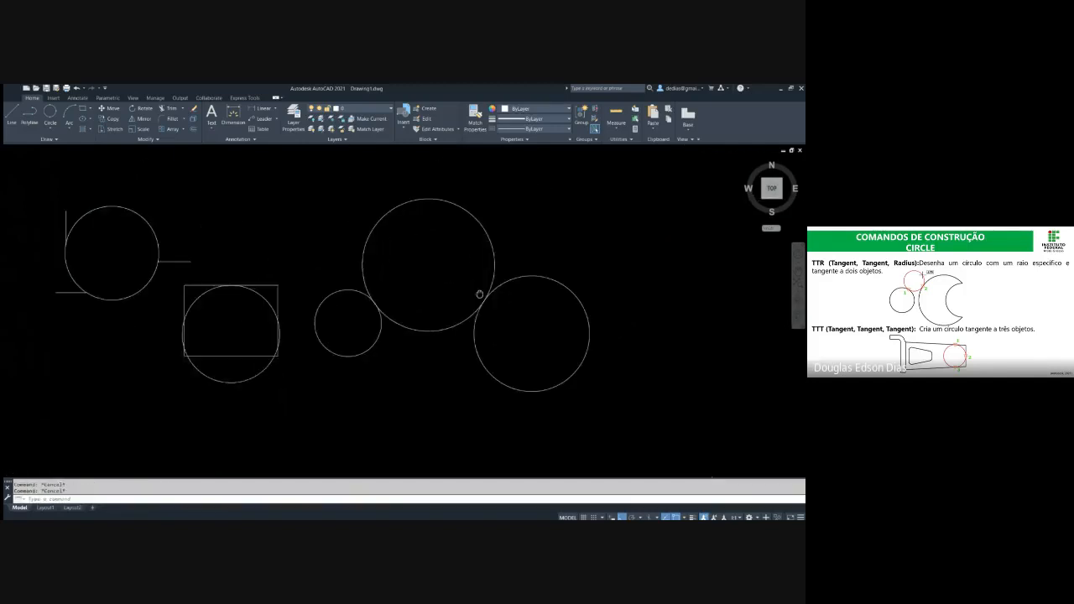
# Delete the radius-75 circle between the small and large circles
pyautogui.click(491, 260)
pyautogui.click(447, 241)
pyautogui.press('Delete')
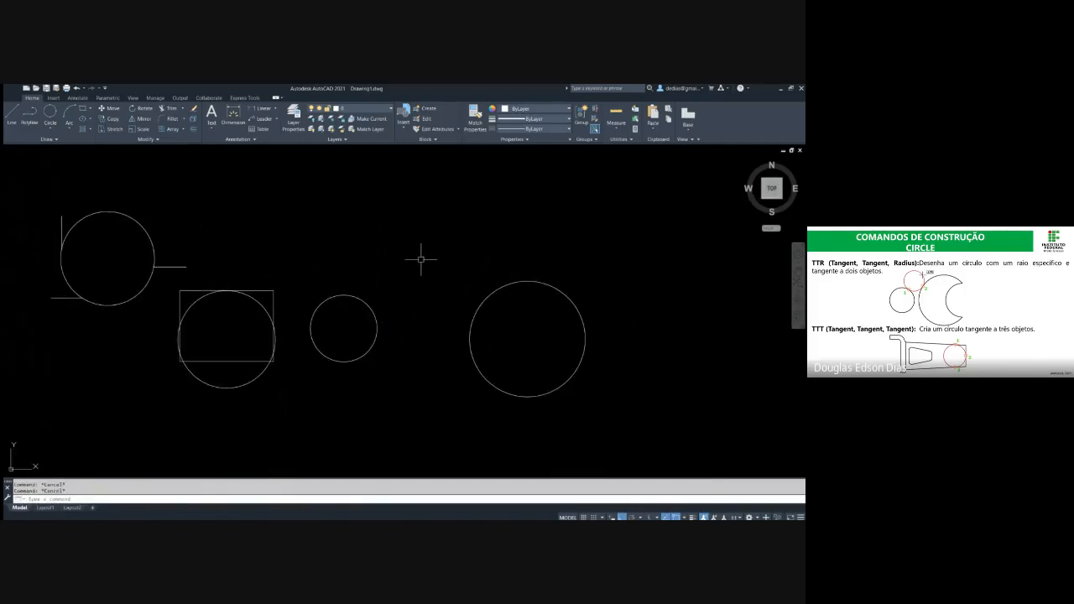
# Draw a TTR circle of radius 75 tangent to the small circle's upper right and the large circle's upper left
pyautogui.write('c')
pyautogui.press('Return')
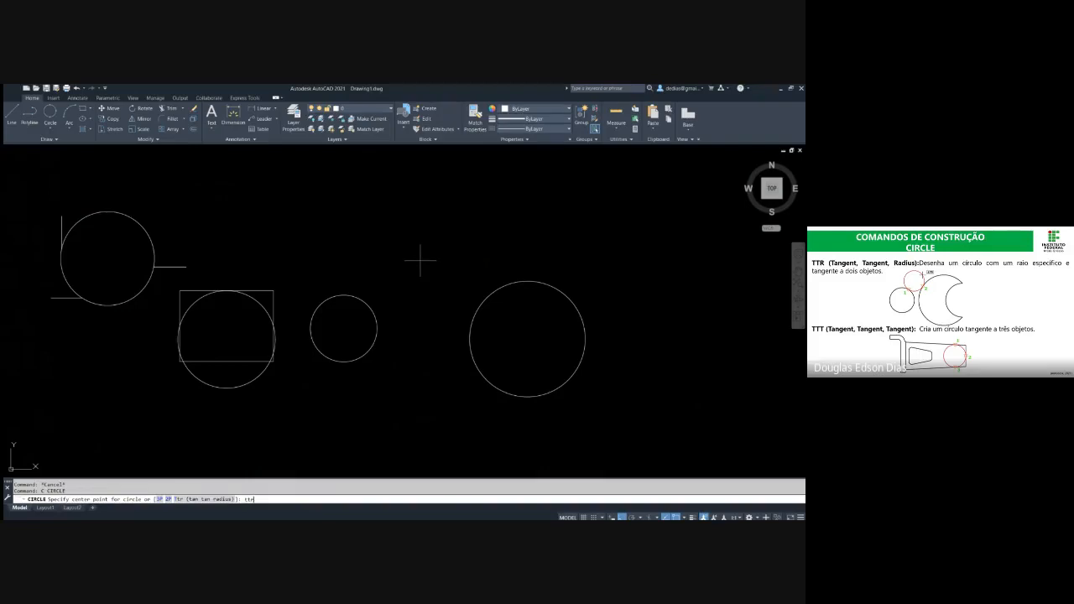
pyautogui.press('Return')
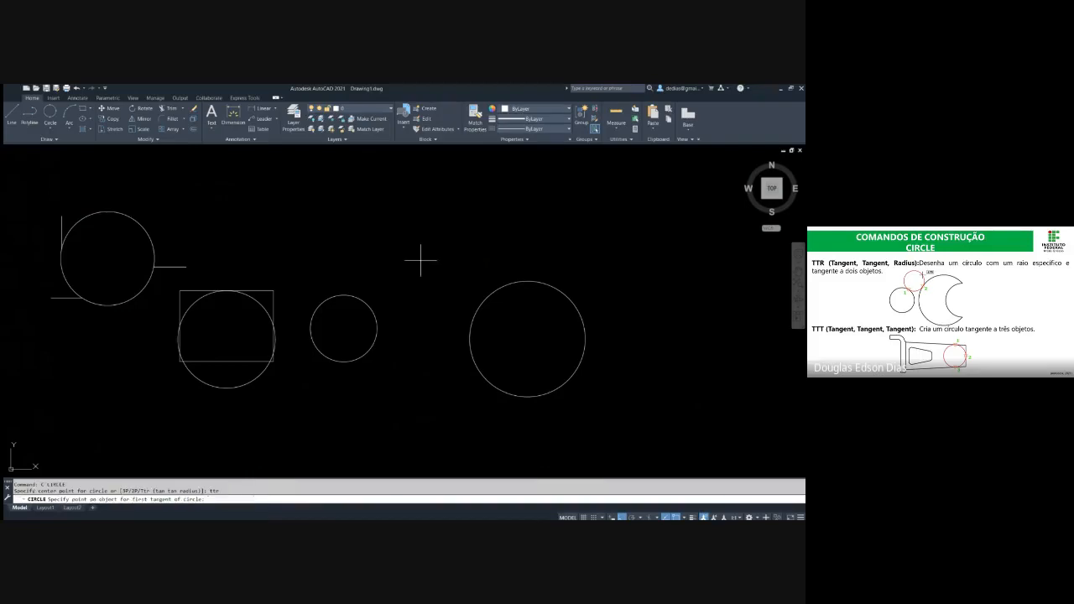
pyautogui.click(367, 304)
pyautogui.click(475, 312)
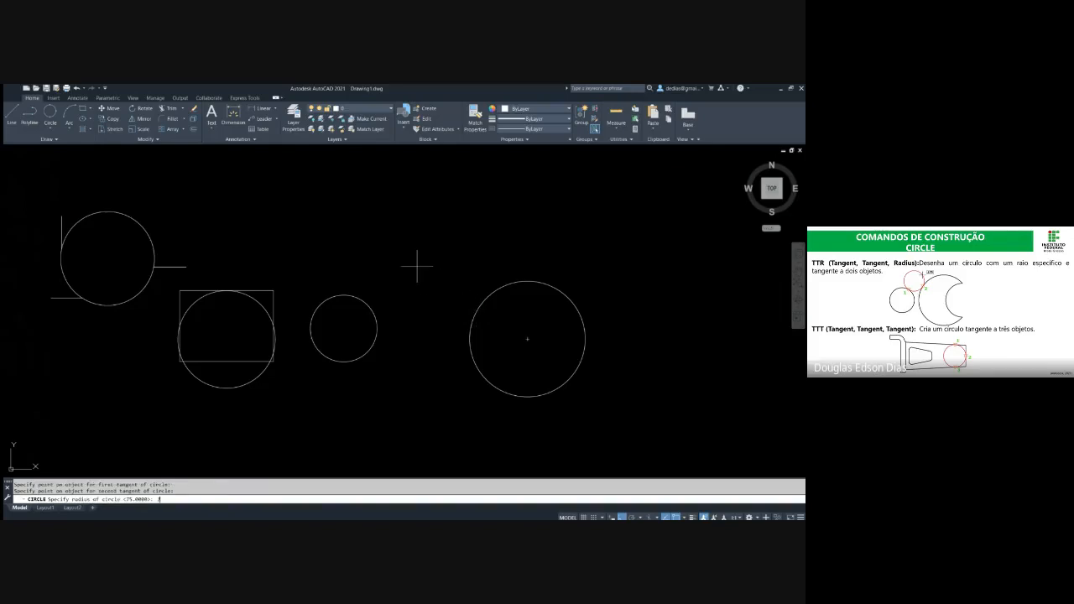
pyautogui.press('Return')
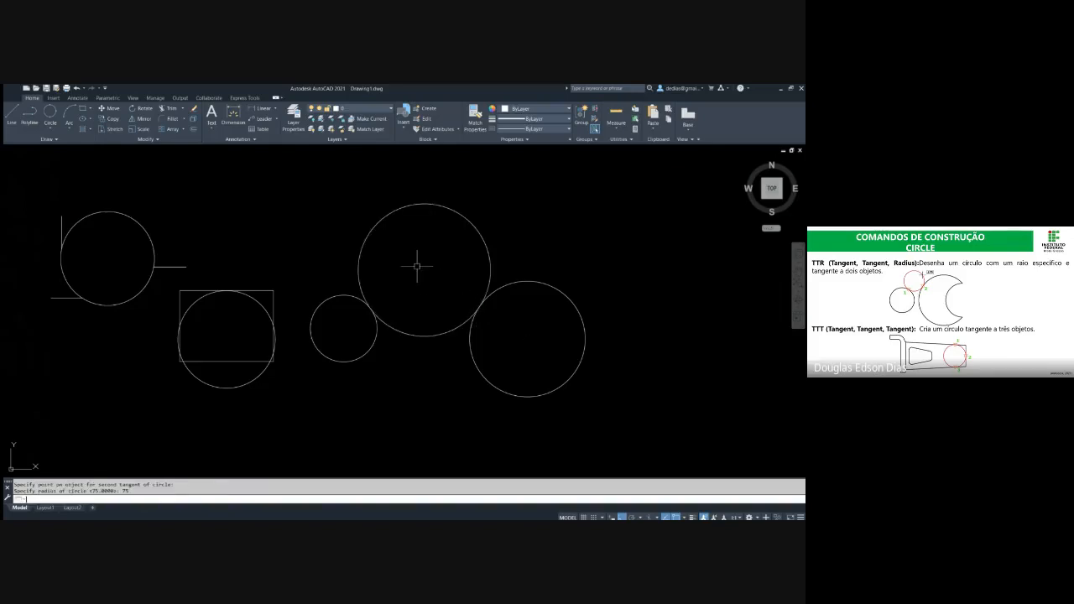
# Examine closely the contact points between the radius-75 circle and the two circles it is tangent to
pyautogui.scroll(8, 483, 306)
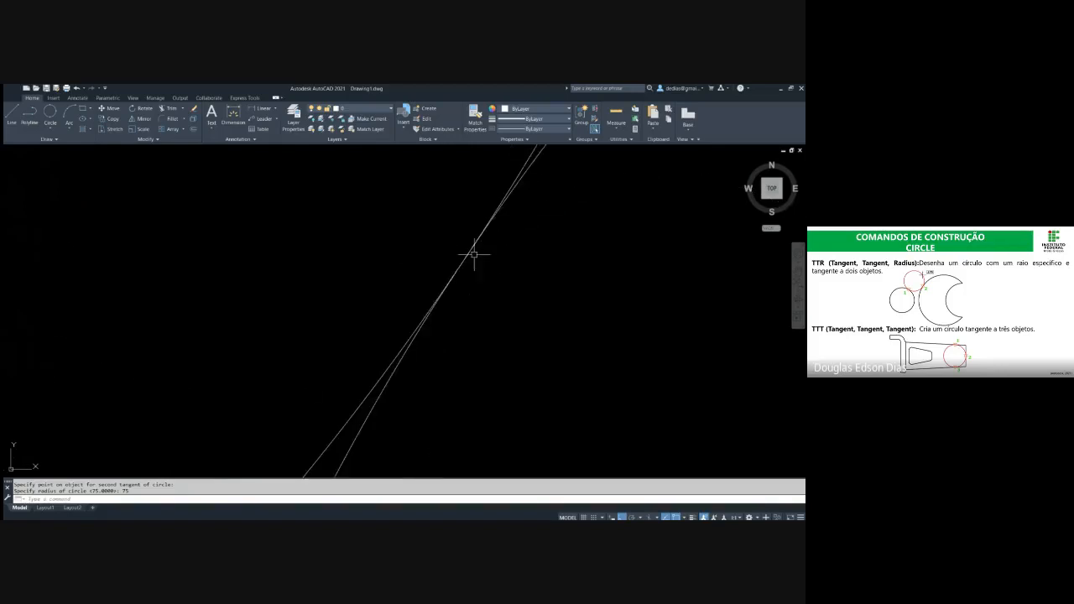
pyautogui.scroll(-5, 487, 247)
pyautogui.scroll(-4, 486, 247)
pyautogui.scroll(8, 311, 276)
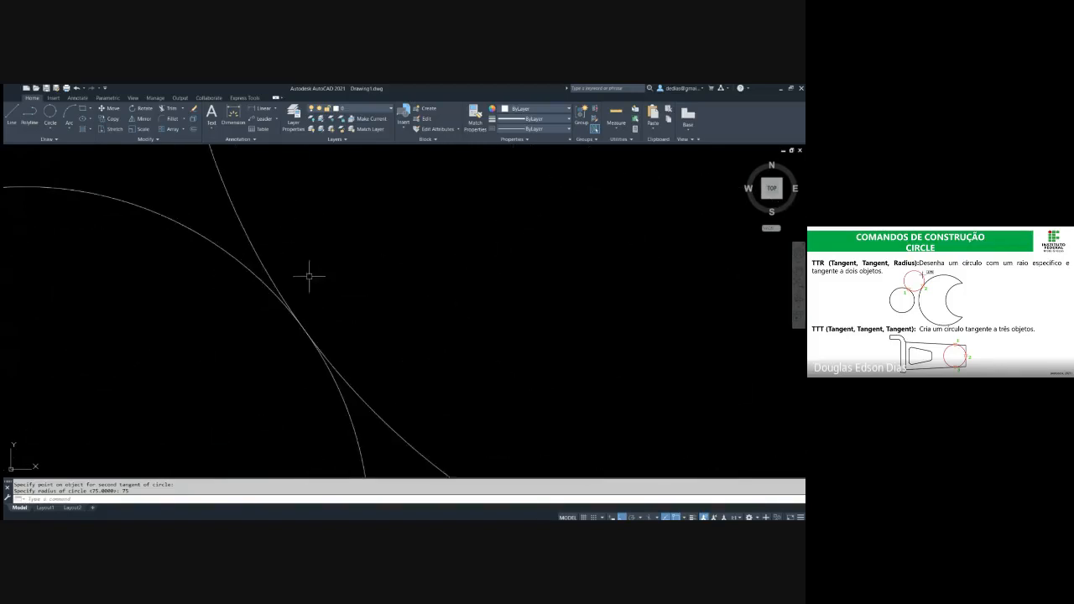
pyautogui.scroll(-8, 309, 334)
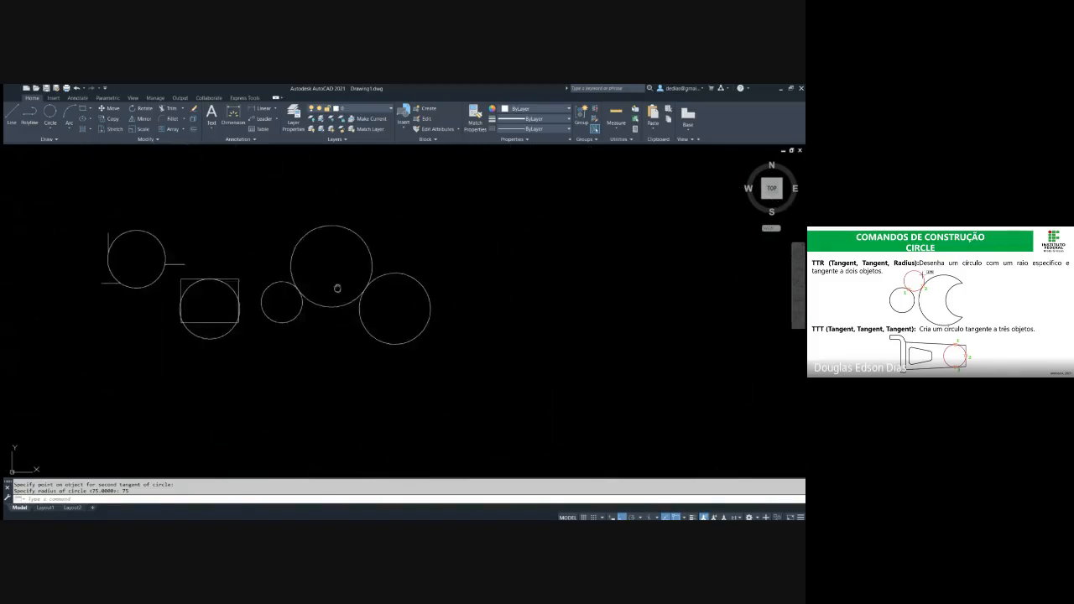
pyautogui.scroll(2, 355, 324)
pyautogui.moveTo(364, 323)
pyautogui.mouseDown(button='middle')
pyautogui.moveTo(380, 288)
pyautogui.moveTo(486, 266)
pyautogui.moveTo(419, 248)
pyautogui.mouseUp(button='middle')
# Erase the circle drawn through the rectangle's side midpoints, keeping the rectangle
pyautogui.click(194, 279)
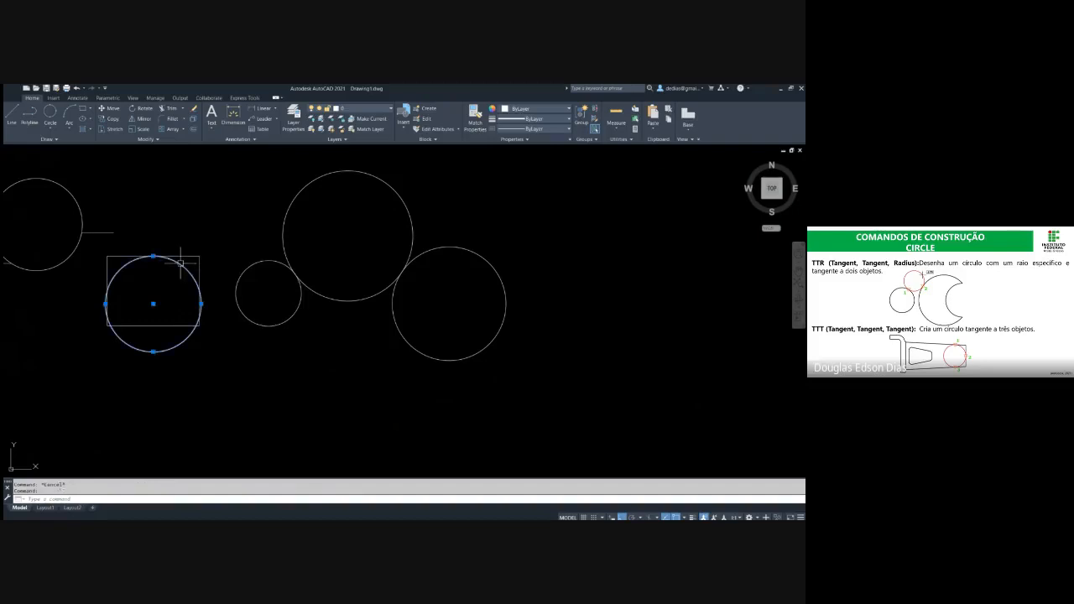
pyautogui.write('e')
pyautogui.press('Return')
pyautogui.press('Escape')
pyautogui.moveTo(163, 259); pyautogui.dragTo(276, 280, button='middle')
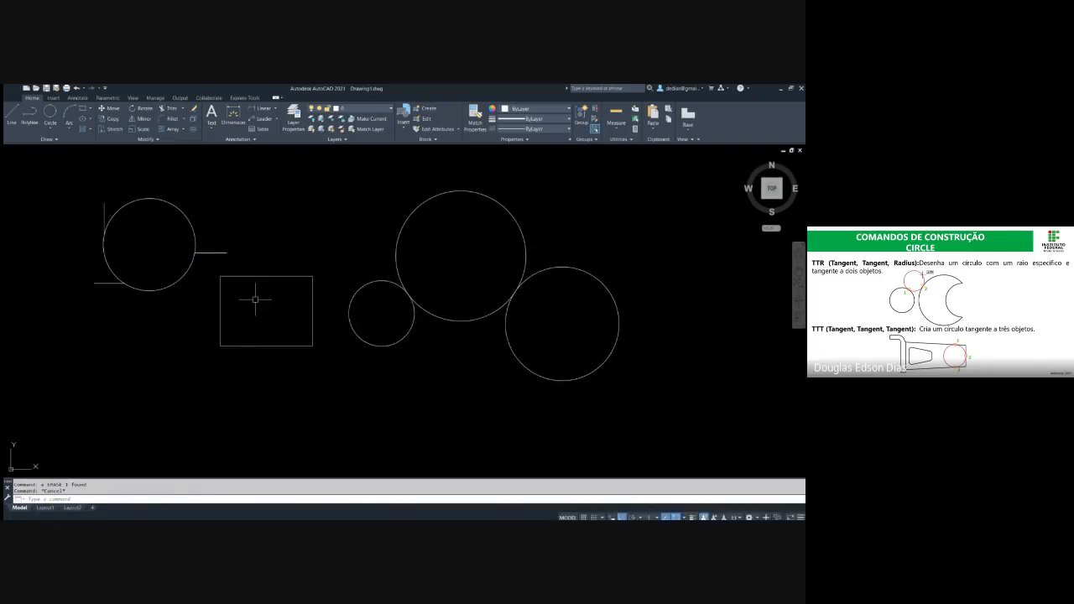
pyautogui.press('Return')
pyautogui.press('Escape')
# Draw a TTR circle of radius 20 tangent to the rectangle's top and right sides
pyautogui.write('c')
pyautogui.press('Return')
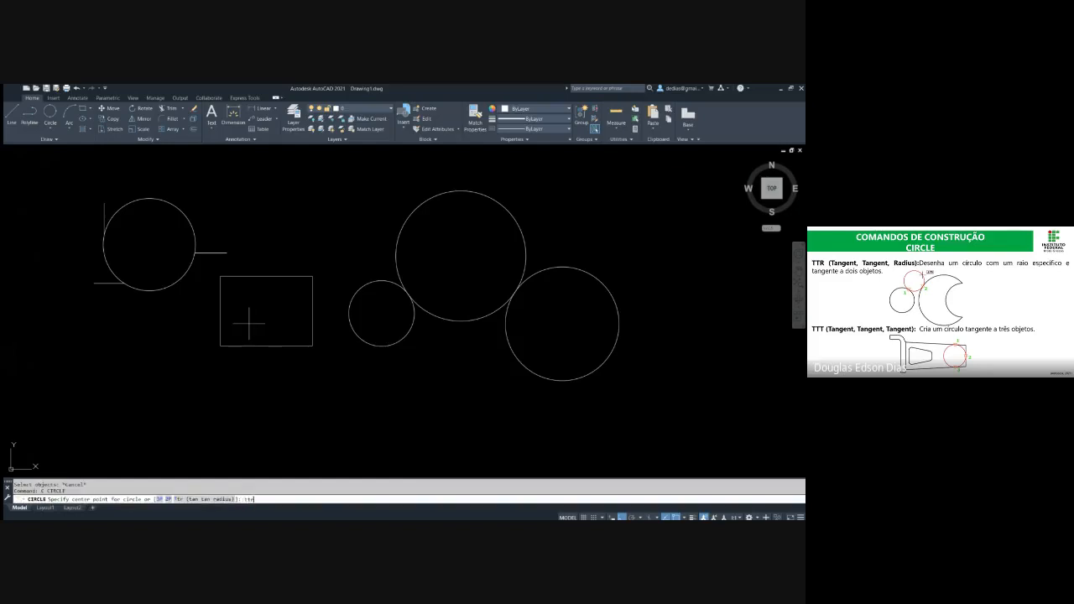
pyautogui.press('Return')
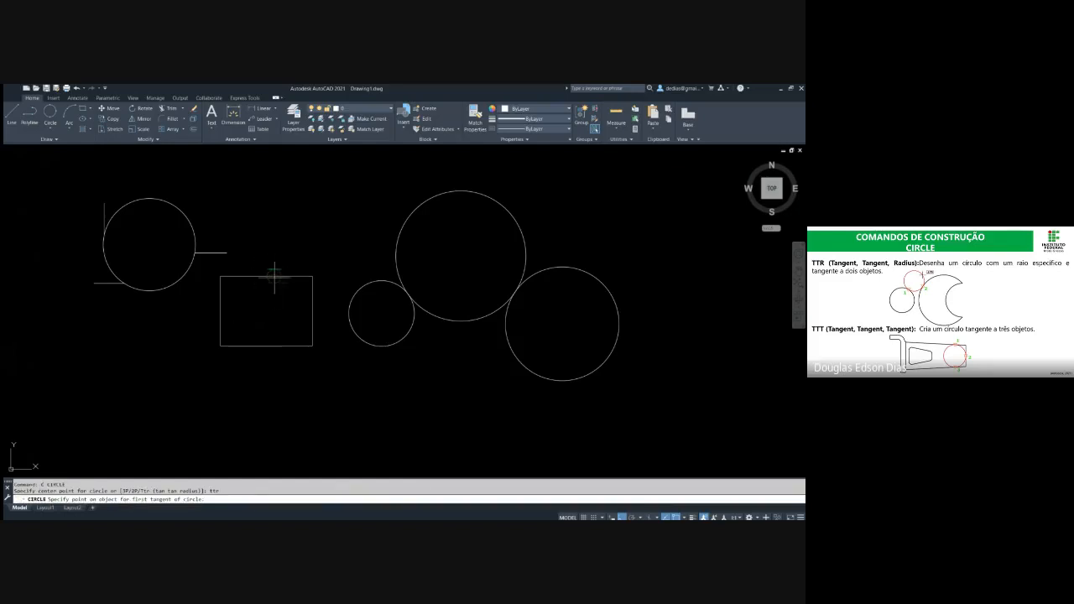
pyautogui.click(292, 276)
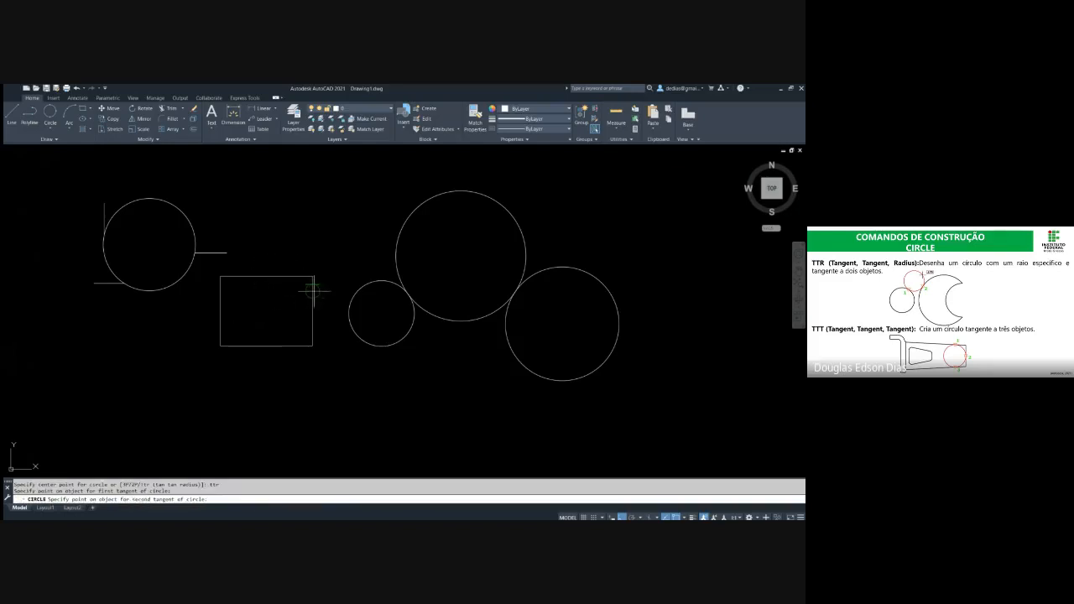
pyautogui.click(313, 290)
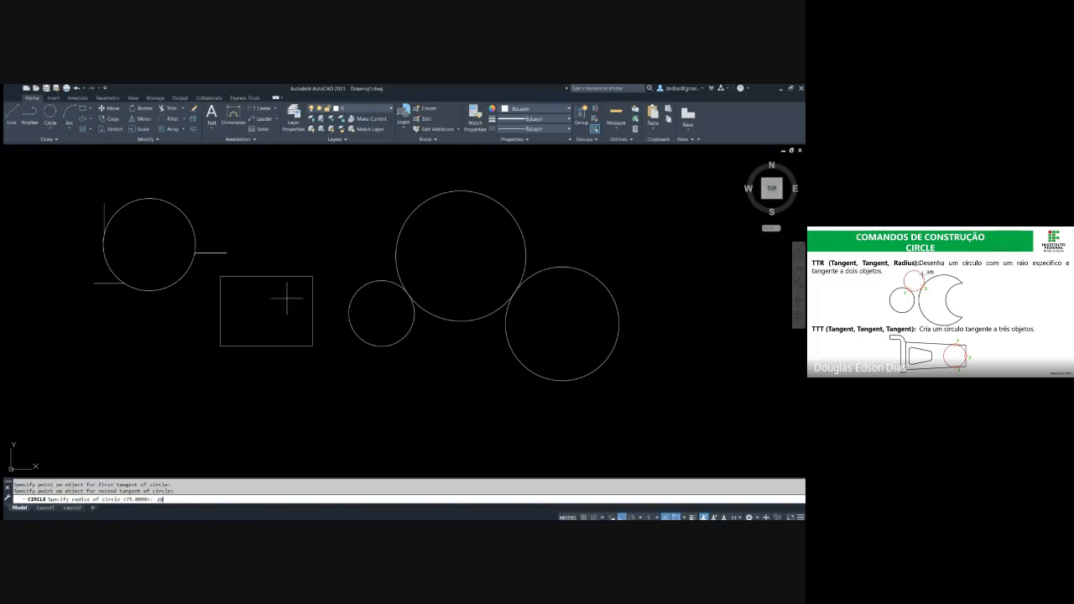
pyautogui.press('Return')
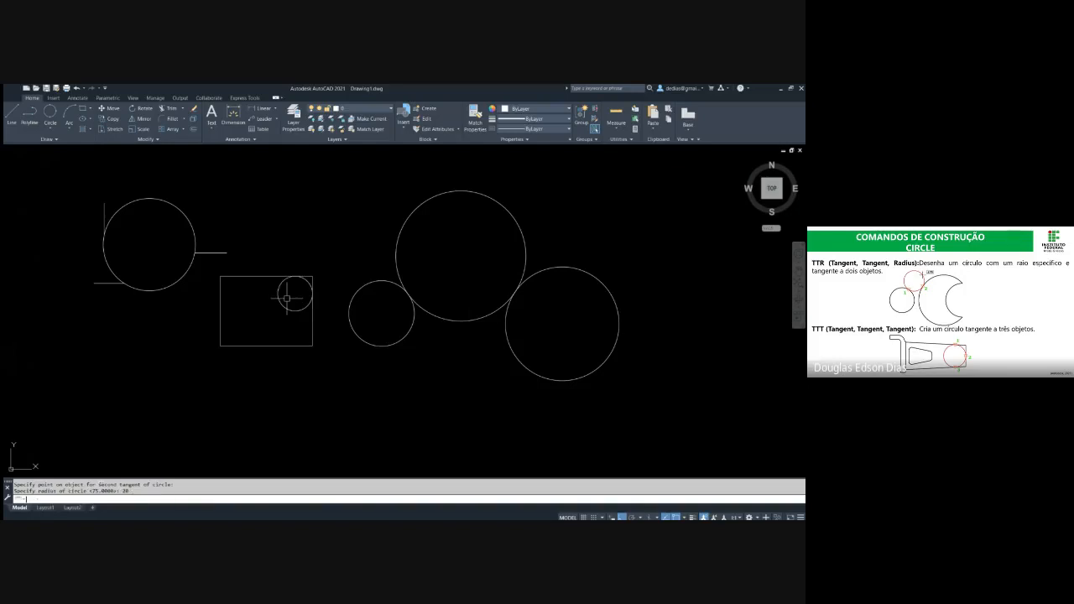
# Erase the radius-20 circle in the rectangle's upper right corner, keeping the rectangle
pyautogui.scroll(5, 309, 290)
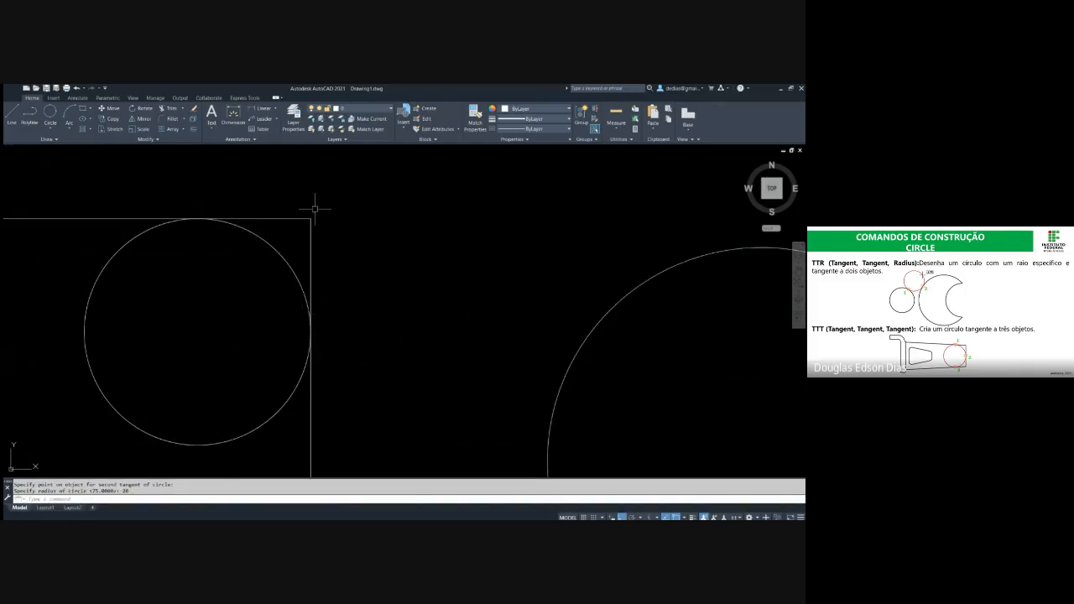
pyautogui.scroll(-4, 307, 232)
pyautogui.press('Escape')
pyautogui.click(290, 297)
pyautogui.click(267, 266)
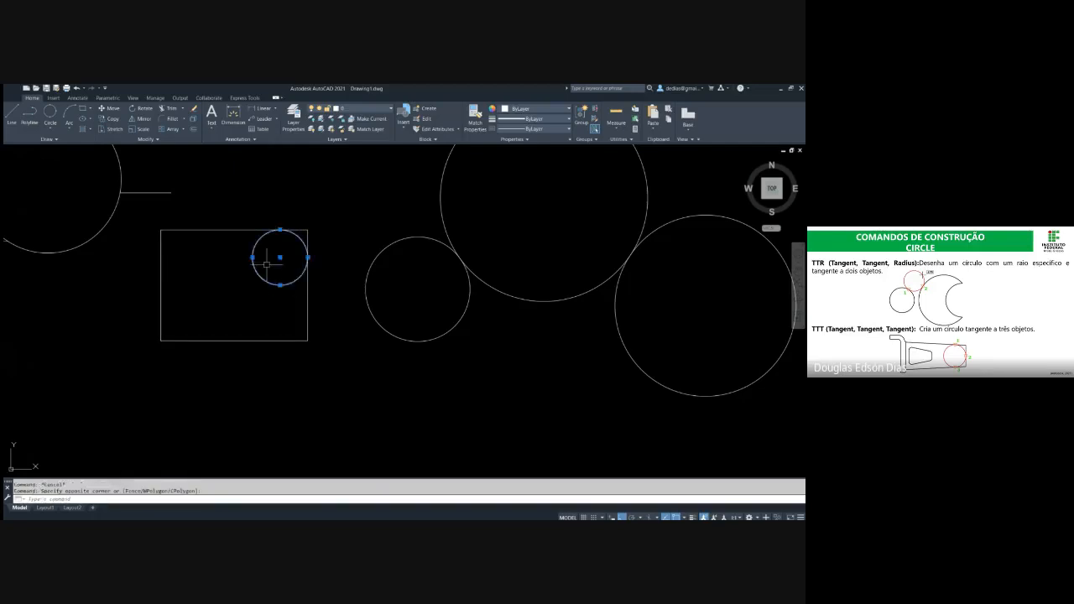
pyautogui.write('e')
pyautogui.press('Return')
# Move the radius-75 circle straight up, away from the small and large circles below it
pyautogui.scroll(-2, 290, 252)
pyautogui.moveTo(364, 266)
pyautogui.mouseDown(button='middle')
pyautogui.moveTo(308, 321)
pyautogui.moveTo(226, 321)
pyautogui.mouseUp(button='middle')
pyautogui.press('Escape')
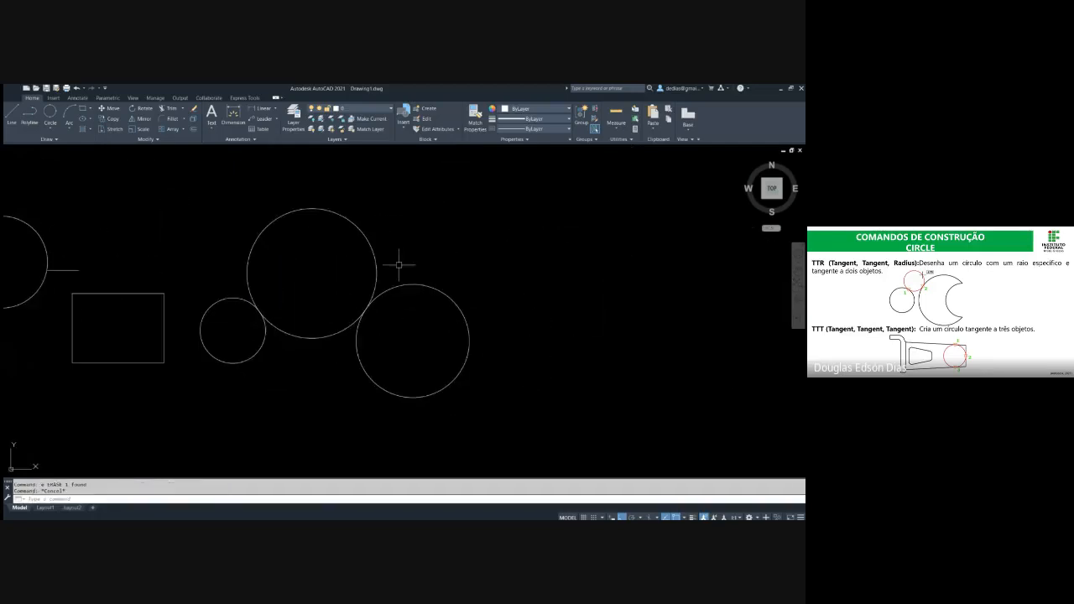
pyautogui.moveTo(350, 289); pyautogui.dragTo(350, 338, button='middle')
pyautogui.click(355, 303)
pyautogui.click(318, 239)
pyautogui.write('m')
pyautogui.press('Return')
pyautogui.click(523, 298)
pyautogui.click(509, 206)
pyautogui.press('Escape')
pyautogui.press('Escape')
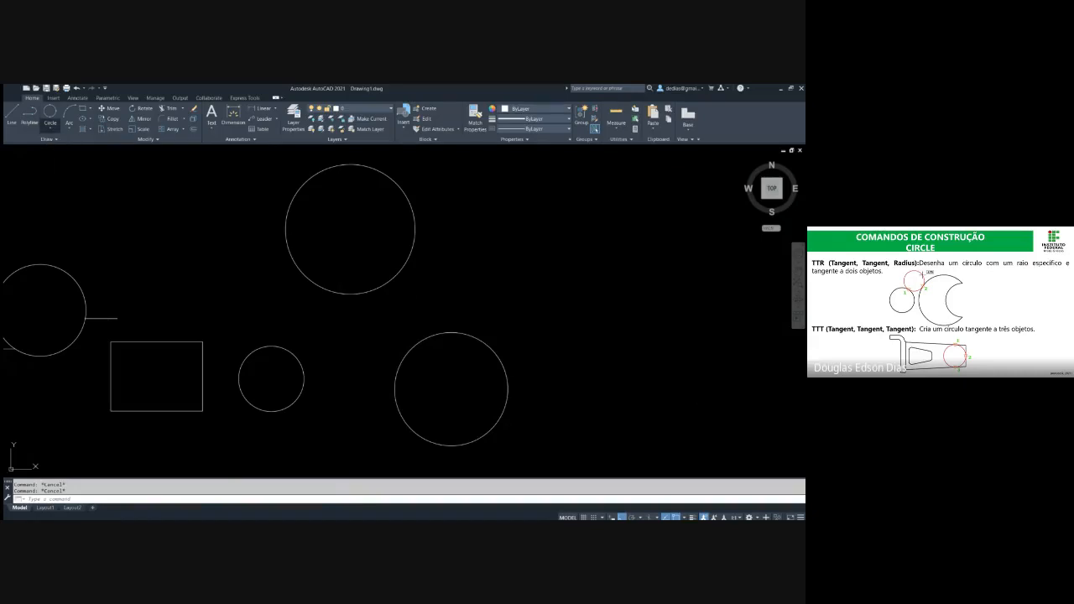
pyautogui.click(50, 114)
pyautogui.press('Escape')
pyautogui.press('Escape')
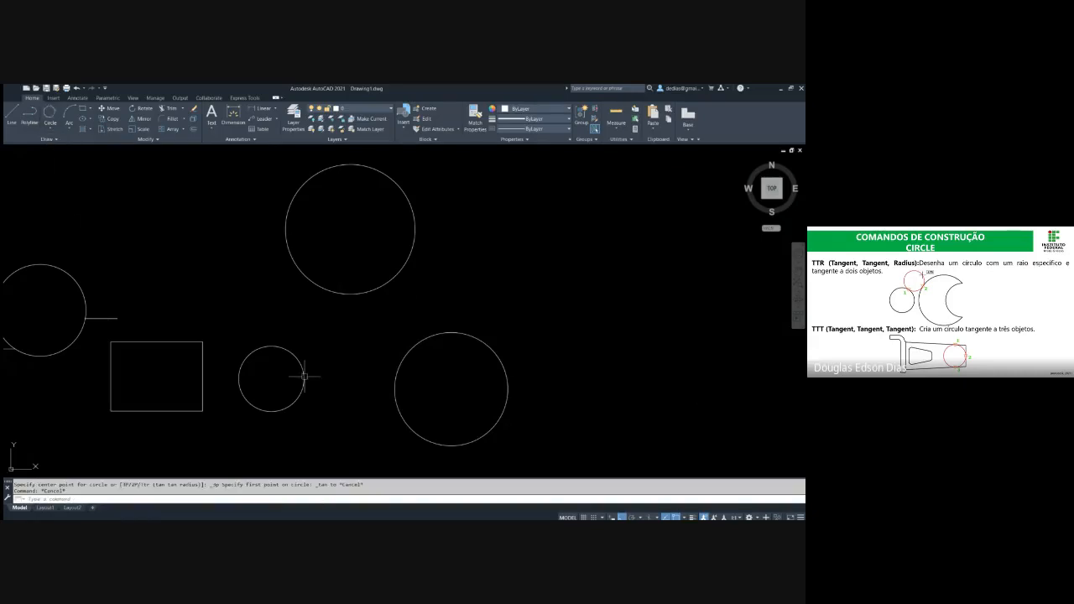
pyautogui.write('c')
pyautogui.press('Return')
pyautogui.write('t')
pyautogui.press('Return')
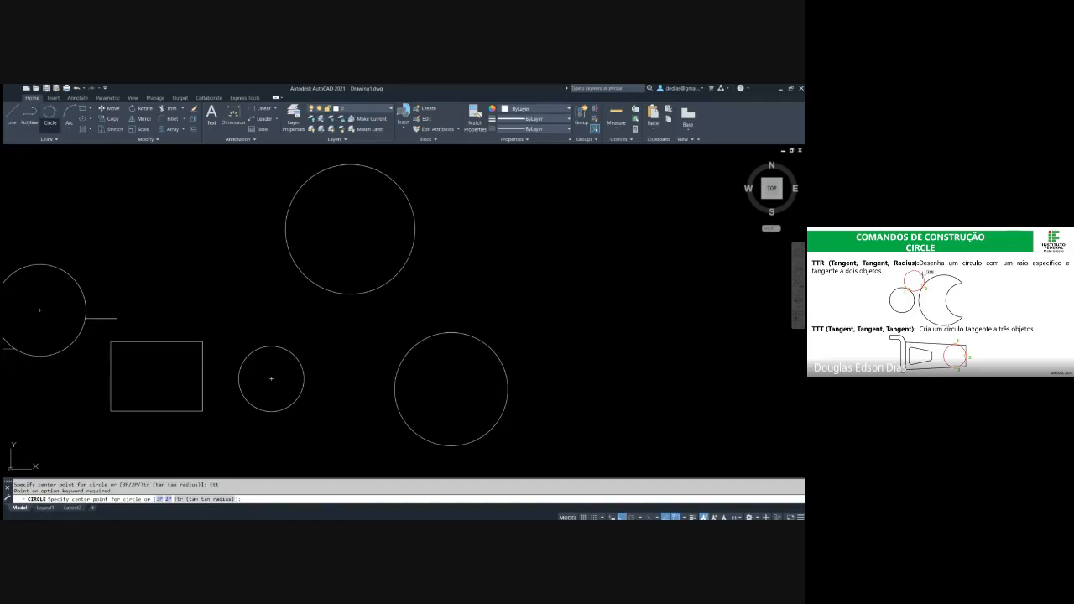
# Draw a Tan, Tan, Tan circle in the gap between the small, upper and right circles, touching their facing sides
pyautogui.click(51, 117)
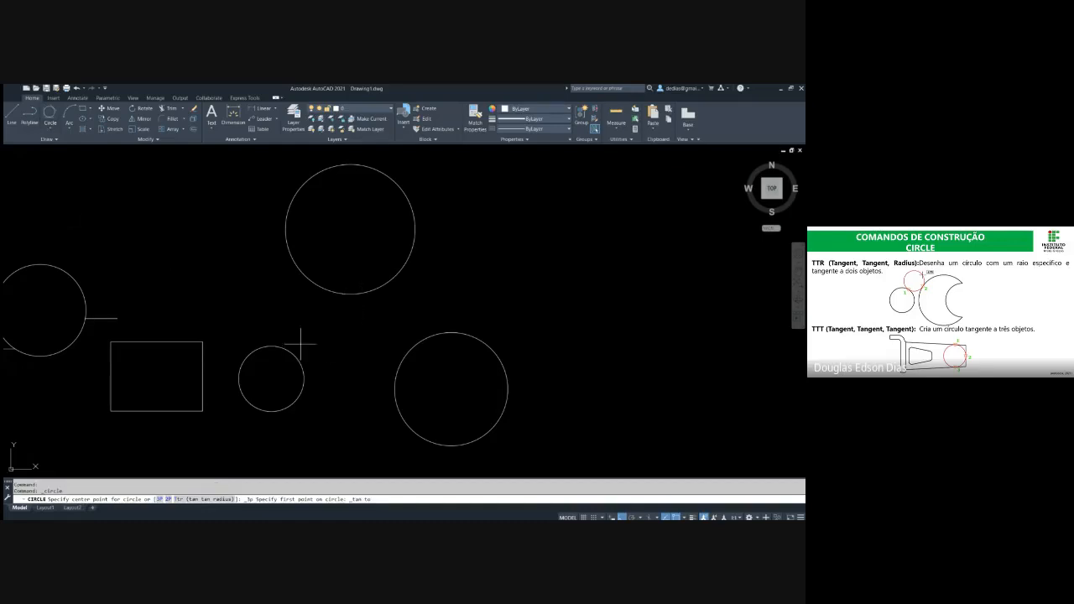
pyautogui.click(285, 345)
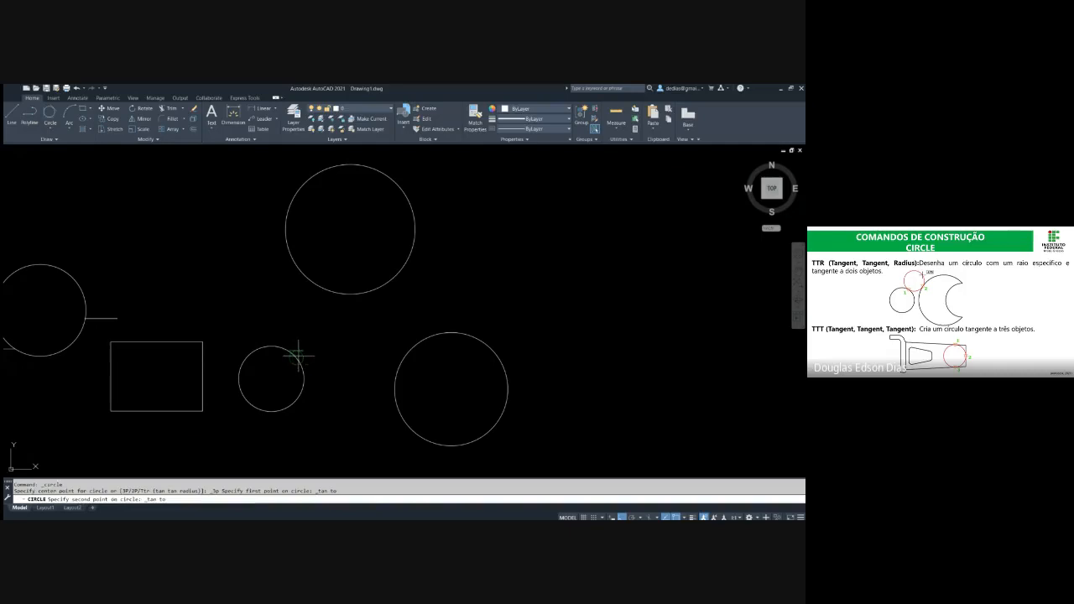
pyautogui.click(355, 298)
pyautogui.click(402, 356)
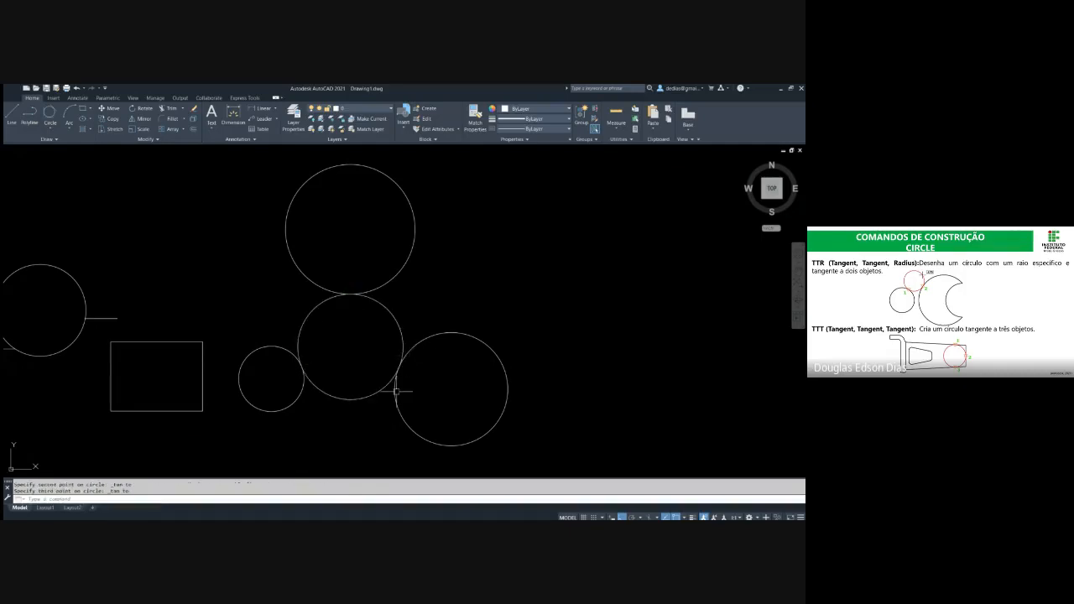
pyautogui.press('Escape')
pyautogui.press('Escape')
# Erase the tangent circle drawn in the gap between the three separate circles
pyautogui.moveTo(395, 311); pyautogui.dragTo(401, 276, button='middle')
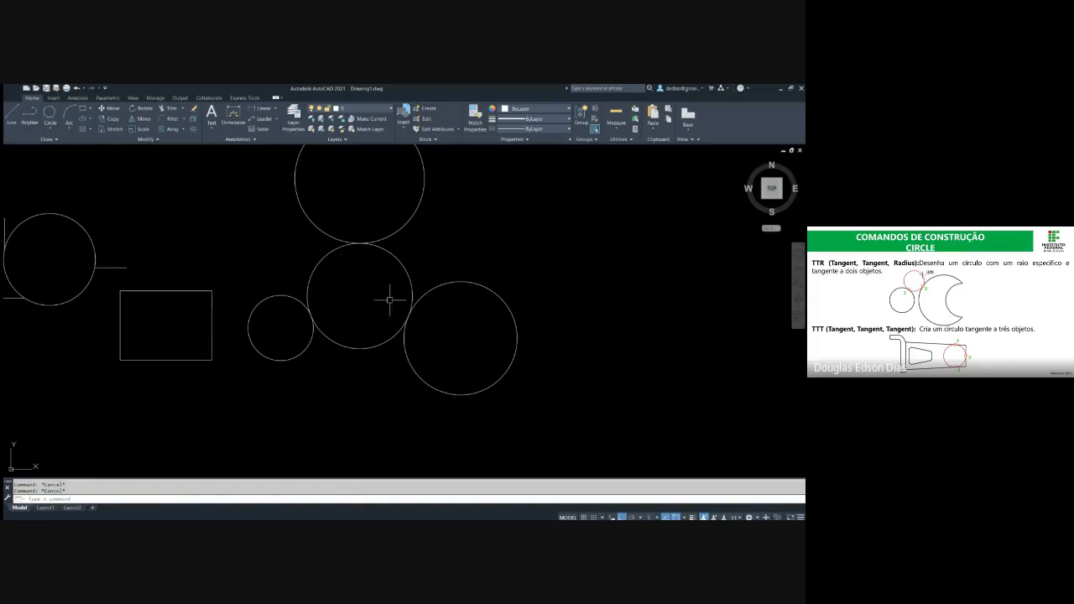
pyautogui.moveTo(390, 296); pyautogui.dragTo(409, 340, button='middle')
pyautogui.press('Return')
pyautogui.press('Escape')
pyautogui.click(438, 304)
pyautogui.click(403, 321)
pyautogui.press('Delete')
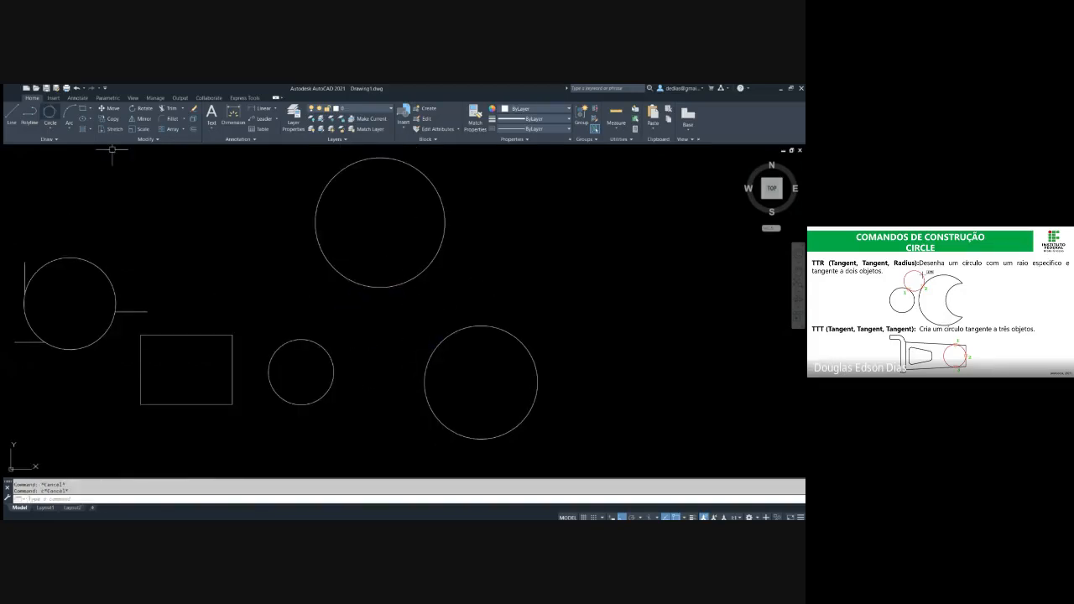
# Draw a Tan, Tan, Tan circle touching the small circle, the upper circle's lower right and the right circle's far side, enclosing the right circle
pyautogui.click(50, 112)
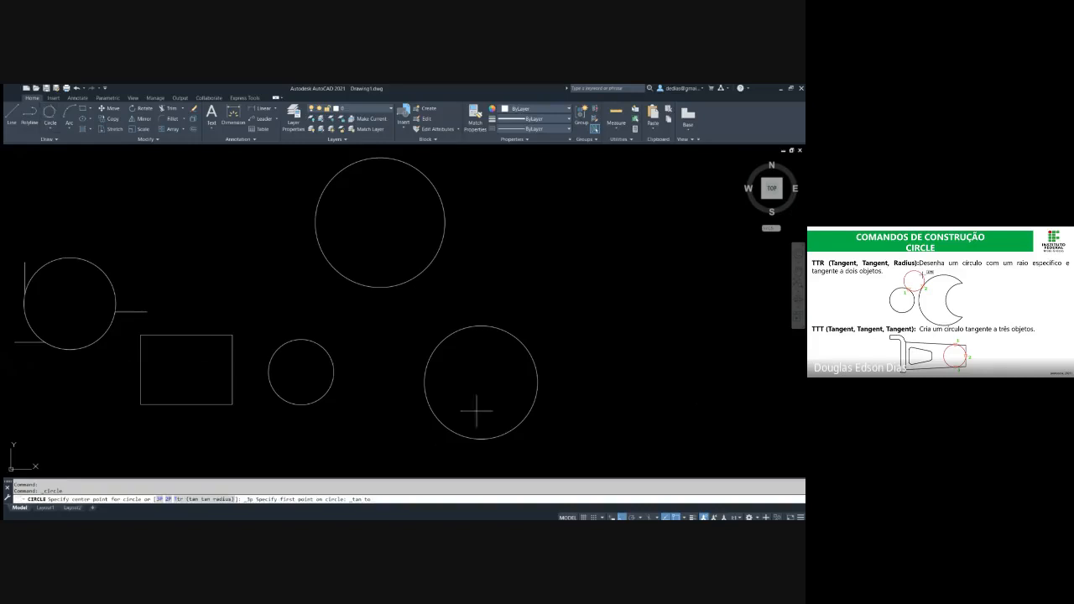
pyautogui.click(299, 336)
pyautogui.click(439, 243)
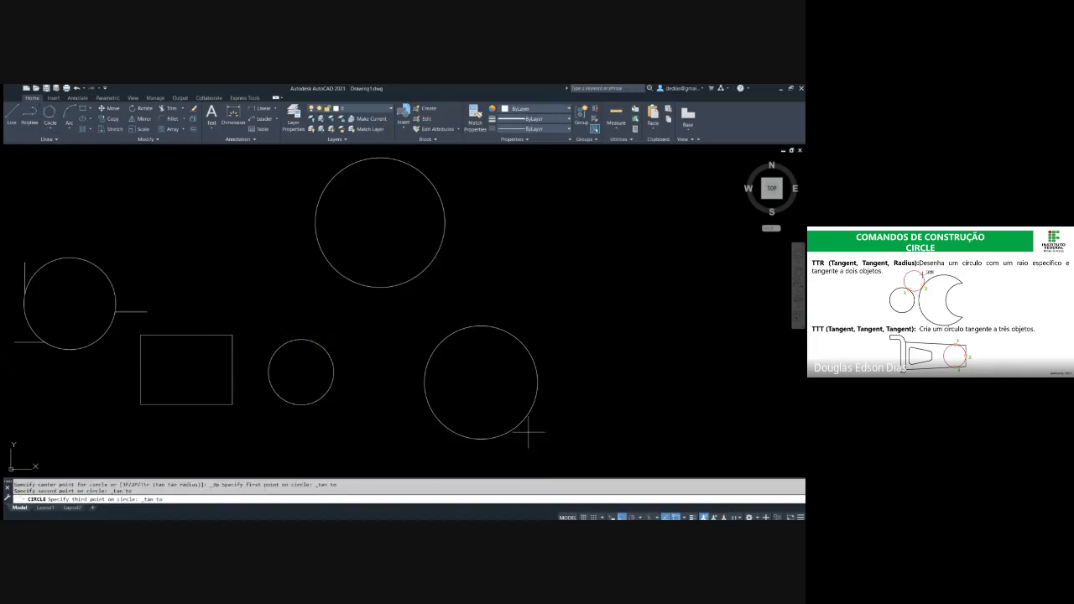
pyautogui.click(525, 417)
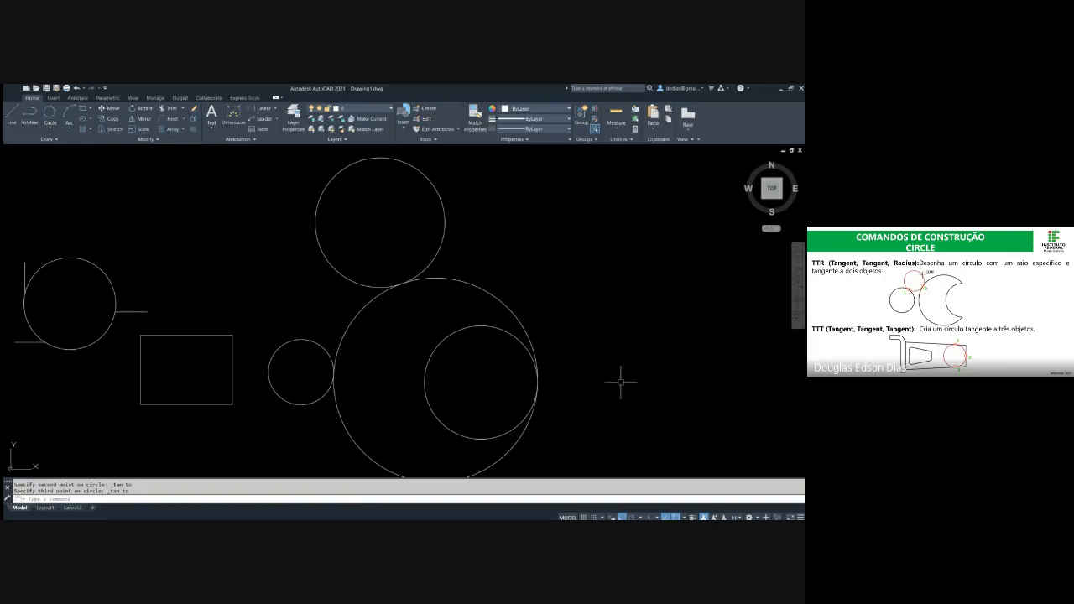
pyautogui.press('Return')
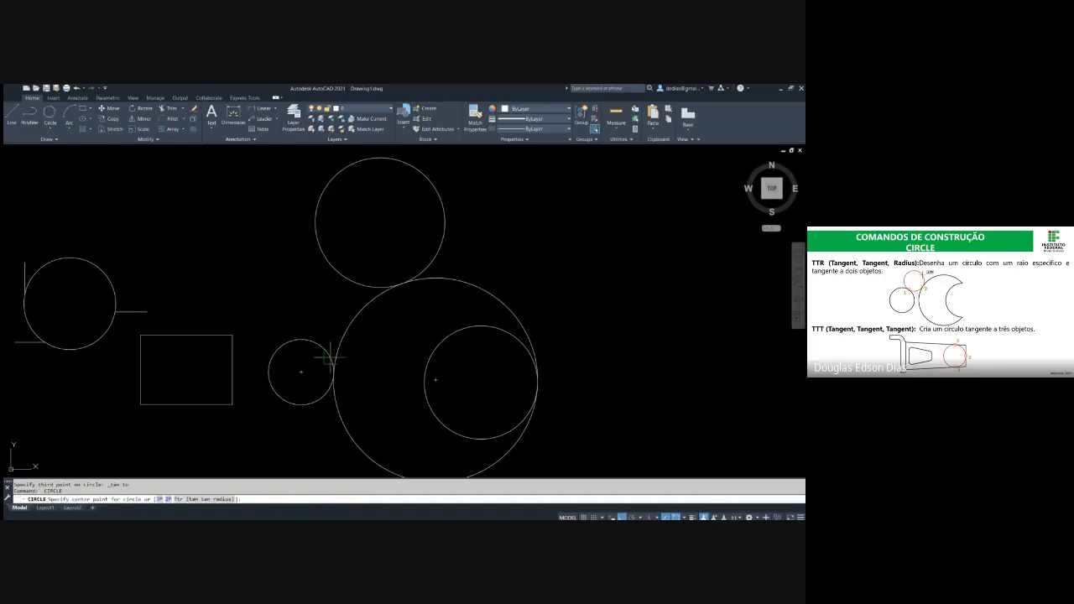
pyautogui.click(322, 346)
pyautogui.press('Escape')
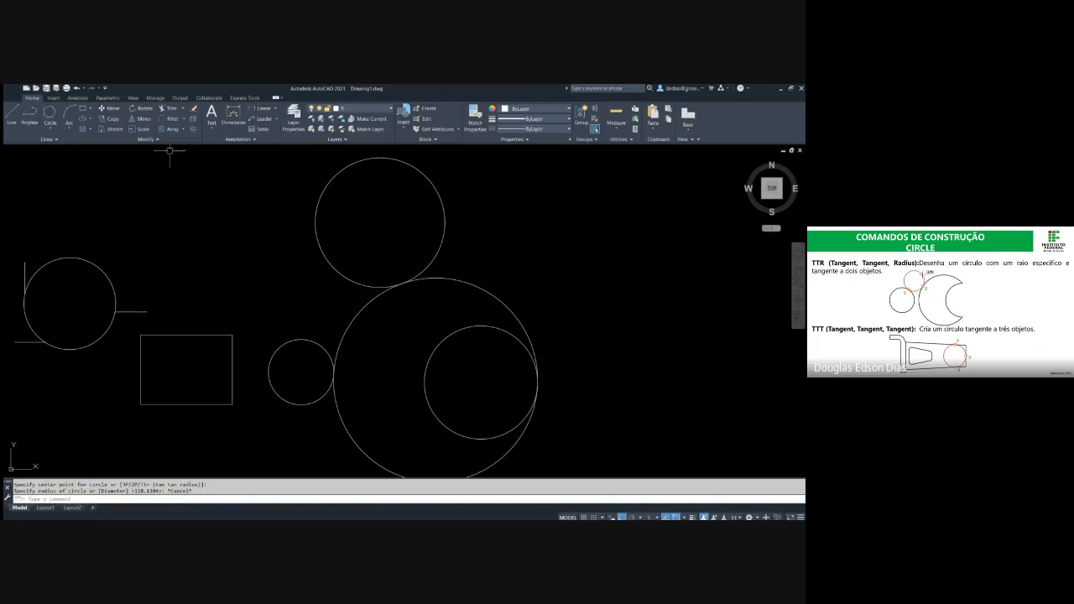
# Draw a Tan, Tan, Tan circle using the small circle's upper right, the upper circle's lower left and the right circle's near side
pyautogui.click(50, 113)
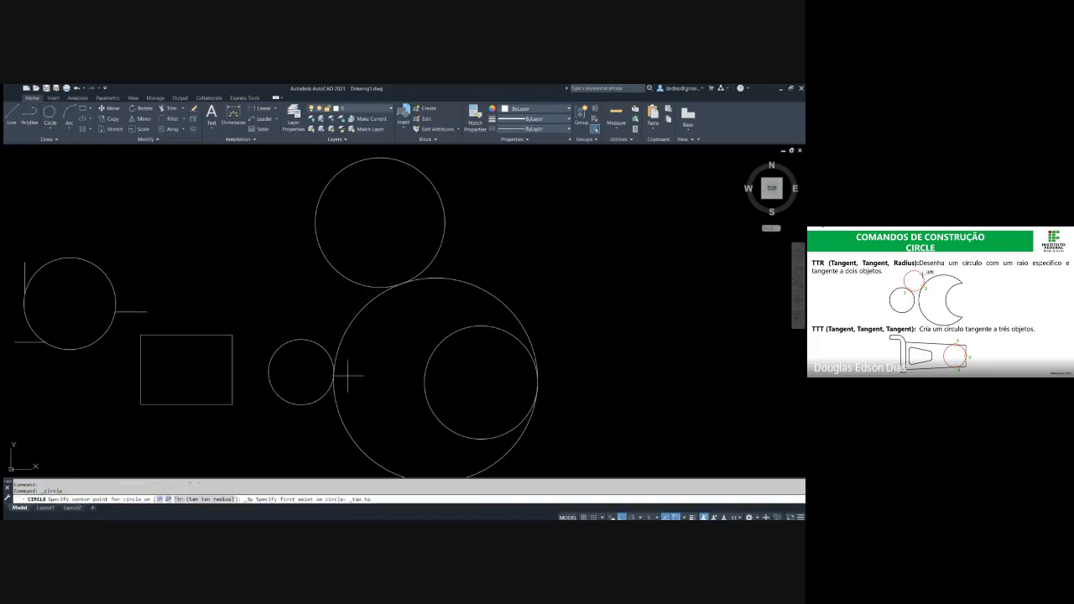
pyautogui.click(321, 344)
pyautogui.click(360, 284)
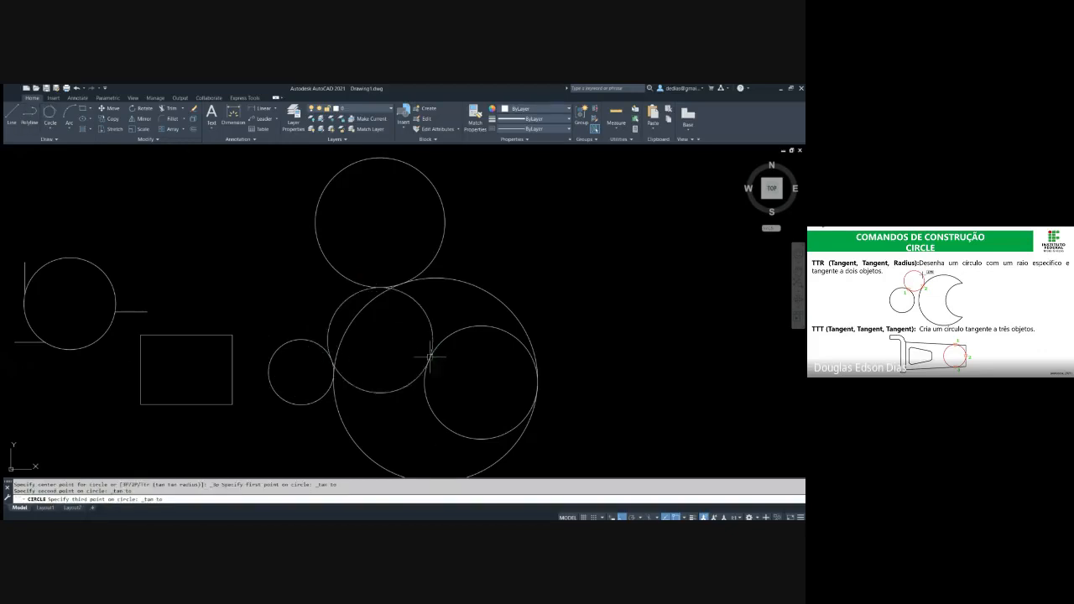
pyautogui.click(430, 357)
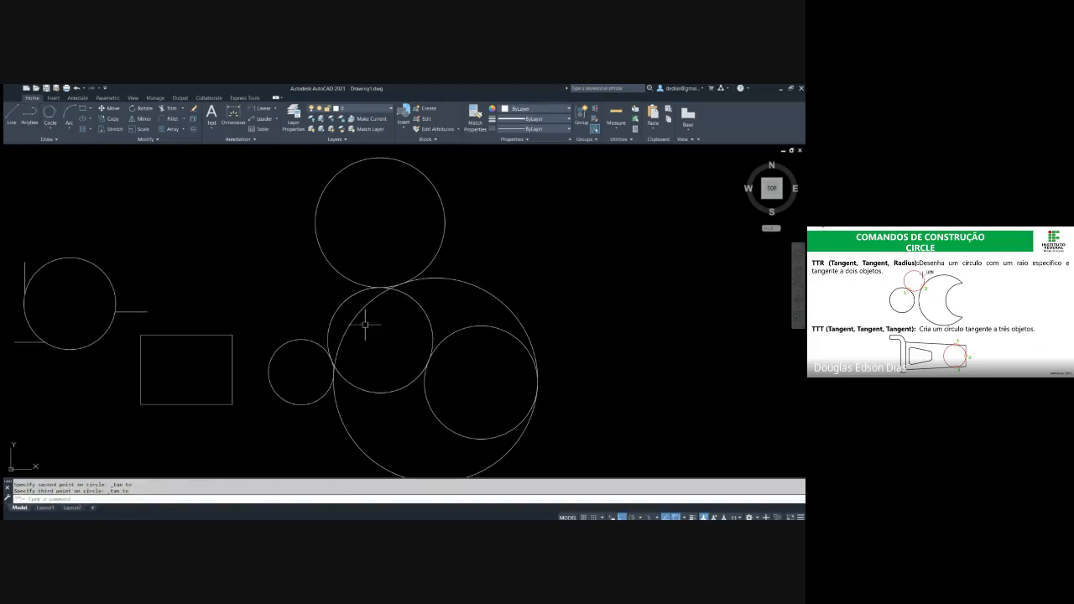
pyautogui.press('space')
pyautogui.click(324, 393)
pyautogui.press('Escape')
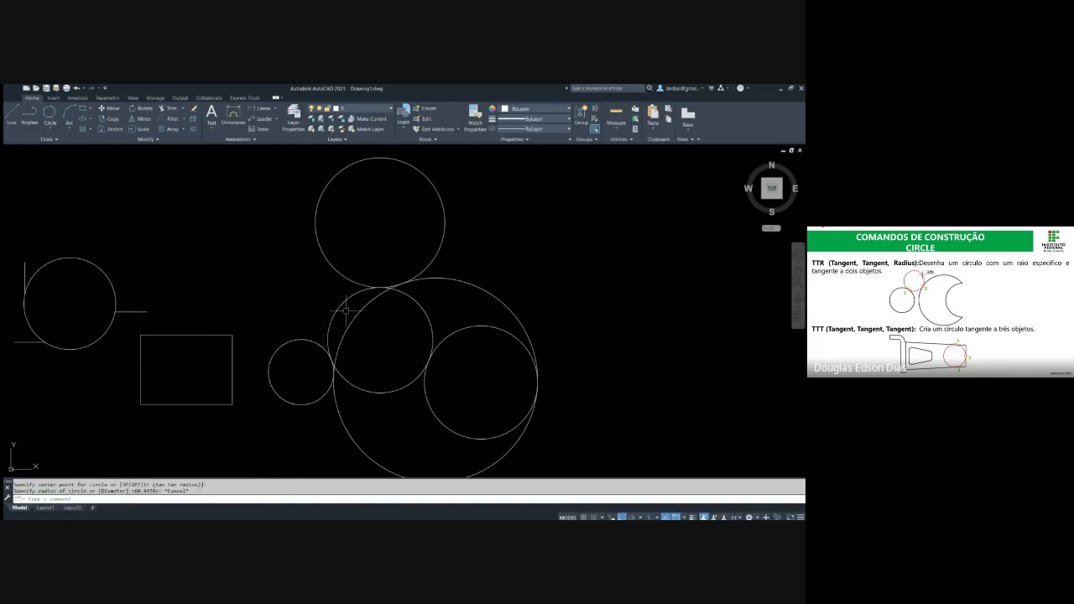
pyautogui.click(50, 113)
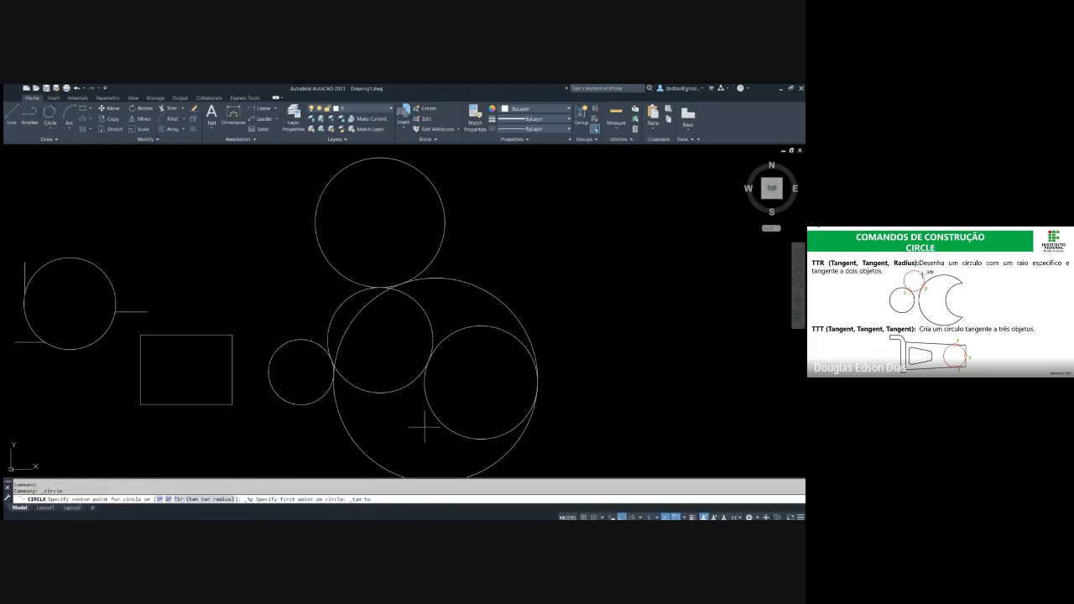
pyautogui.press('Escape')
pyautogui.press('Escape')
pyautogui.click(405, 408)
pyautogui.click(378, 370)
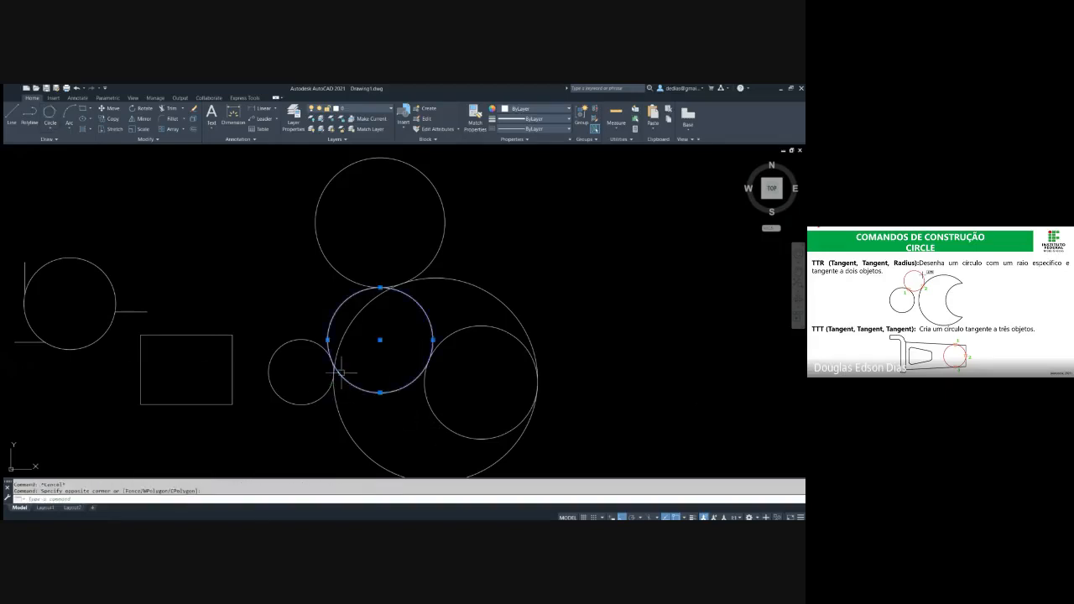
pyautogui.press('Escape')
# Draw another Tan, Tan, Tan circle, picking the small circle's lower right, the upper circle's lower left and the right circle's upper left
pyautogui.click(50, 113)
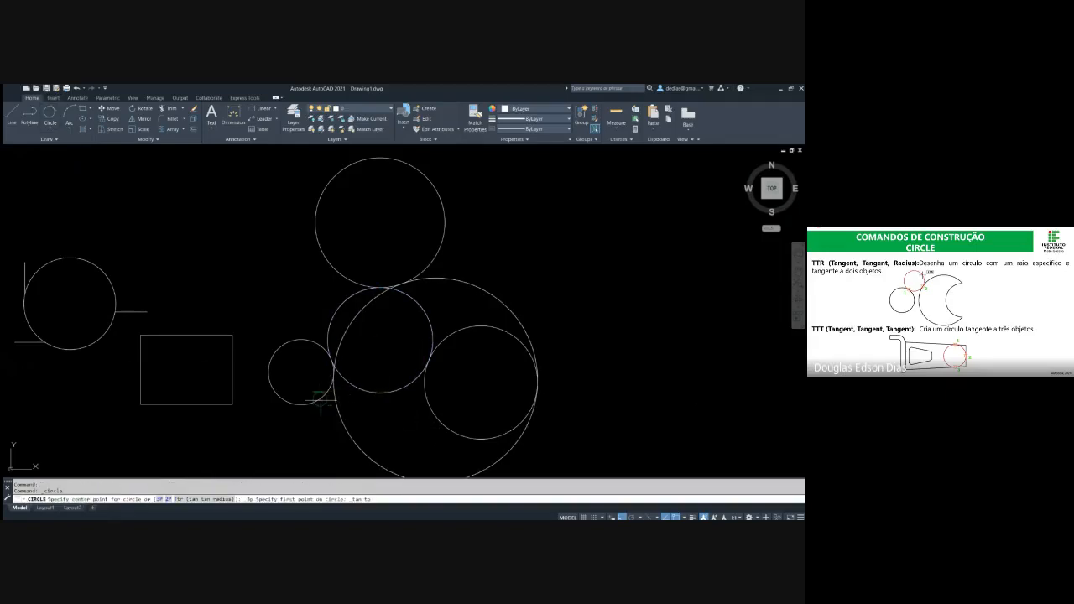
pyautogui.click(320, 400)
pyautogui.click(357, 282)
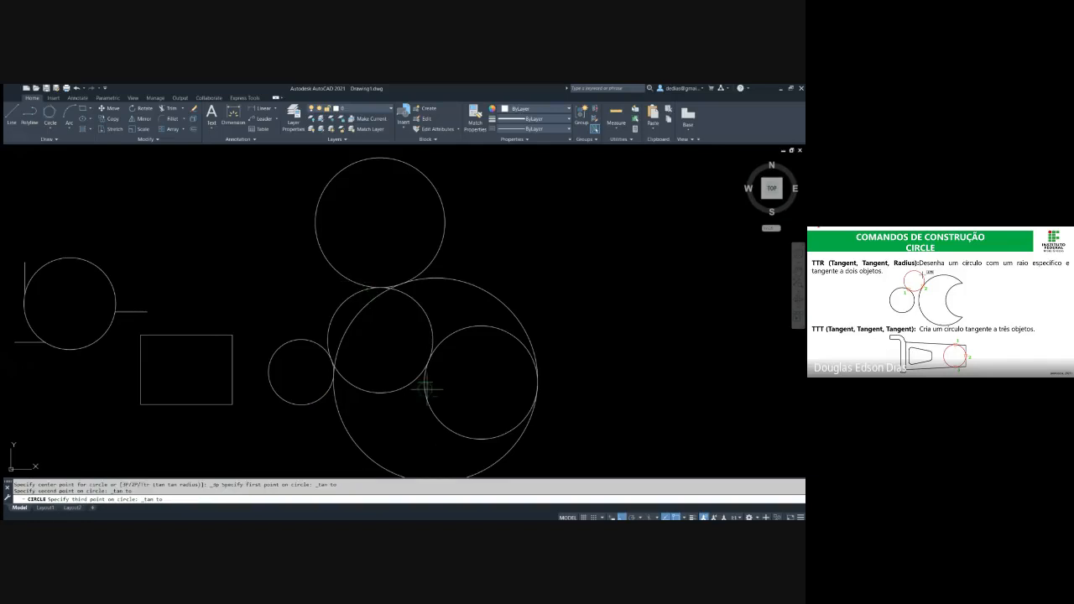
pyautogui.click(441, 342)
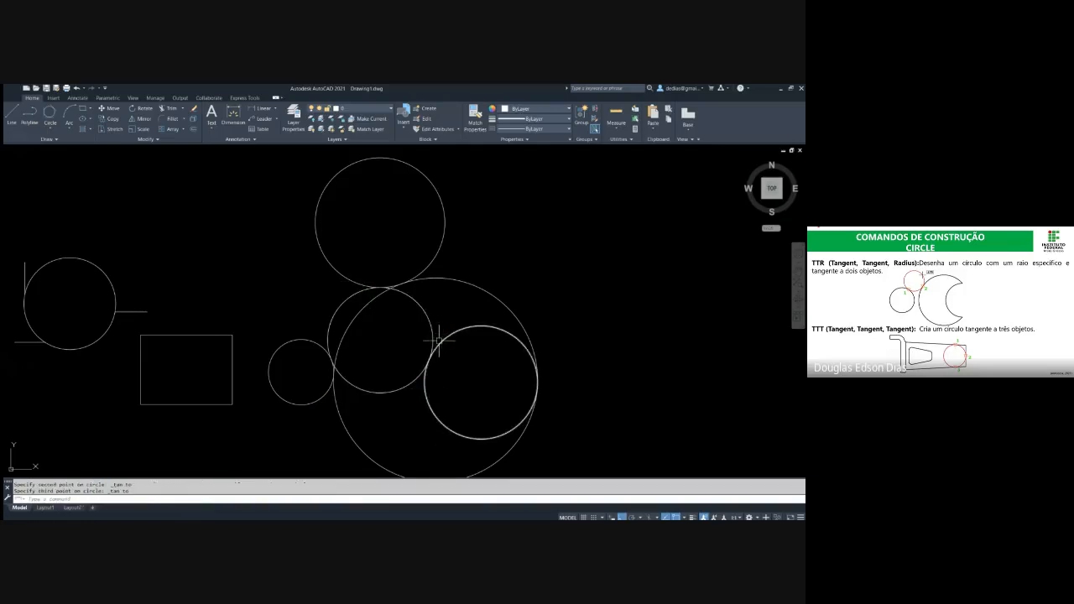
# Copy the inner tangent circle a short distance to its right
pyautogui.click(426, 304)
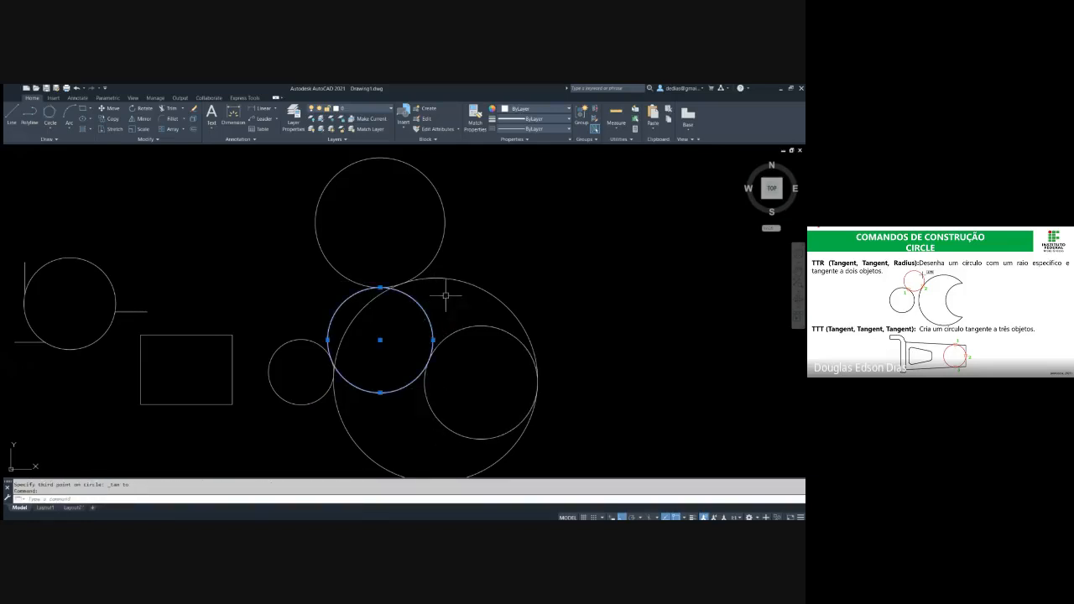
pyautogui.write('co')
pyautogui.press('Return')
pyautogui.click(449, 299)
pyautogui.click(474, 304)
pyautogui.press('Escape')
pyautogui.press('Escape')
pyautogui.press('Escape')
# Erase the offset copy of the inner tangent circle
pyautogui.click(463, 303)
pyautogui.click(442, 312)
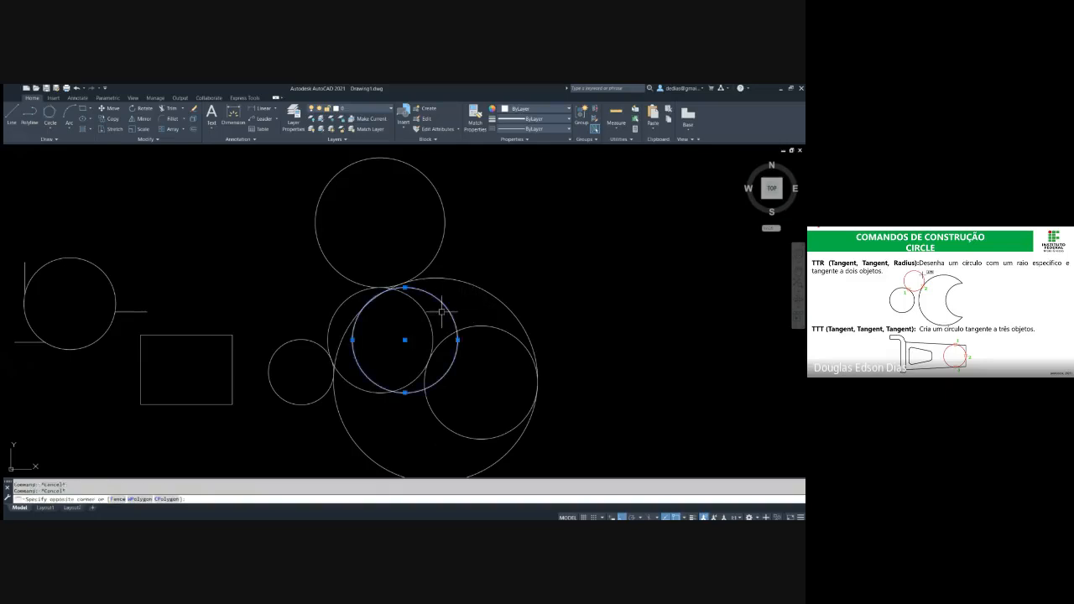
pyautogui.write('e')
pyautogui.press('Return')
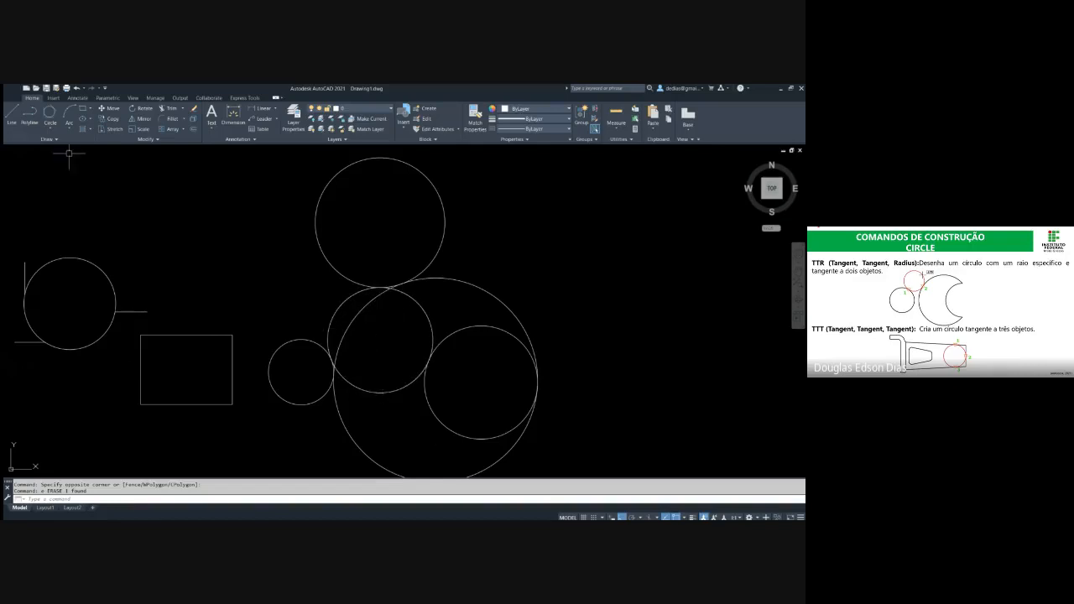
# Draw a Tan, Tan, Tan circle enclosing the small, upper and right circles by picking tangents on their outer sides
pyautogui.click(50, 112)
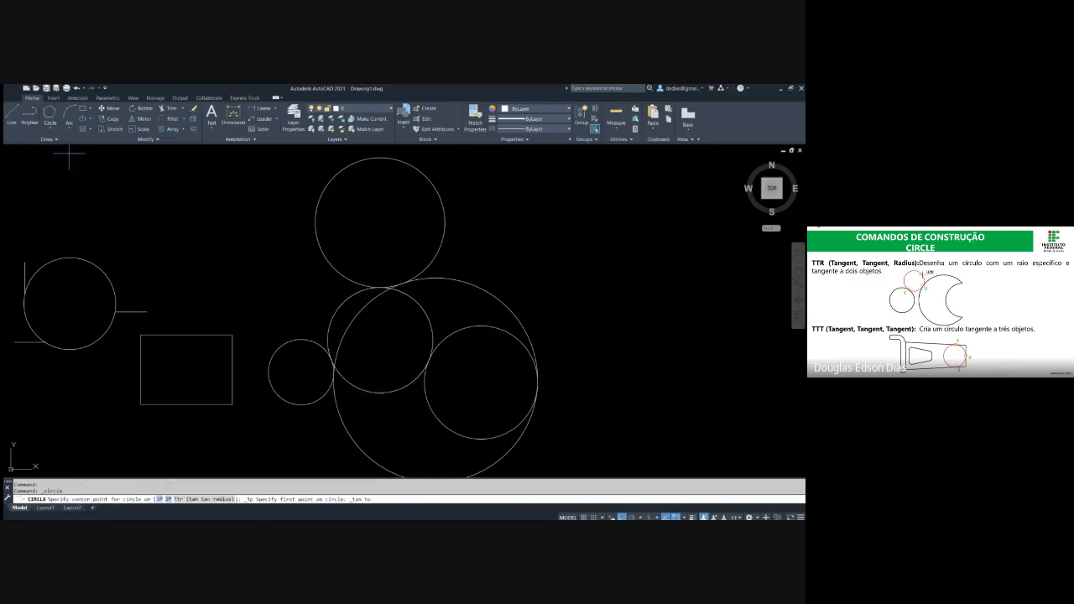
pyautogui.click(270, 378)
pyautogui.click(386, 160)
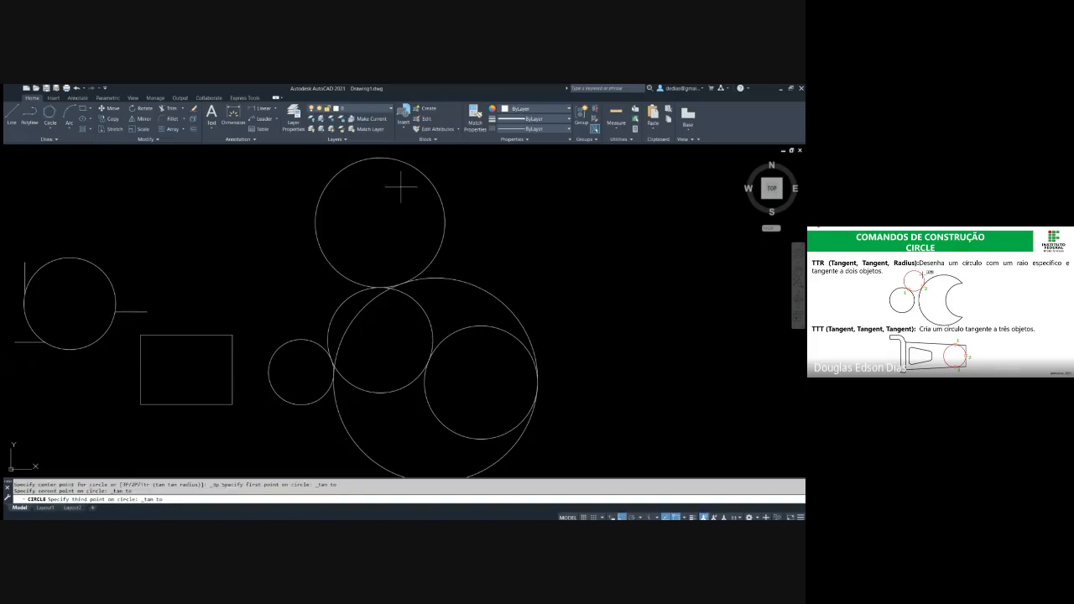
pyautogui.click(534, 384)
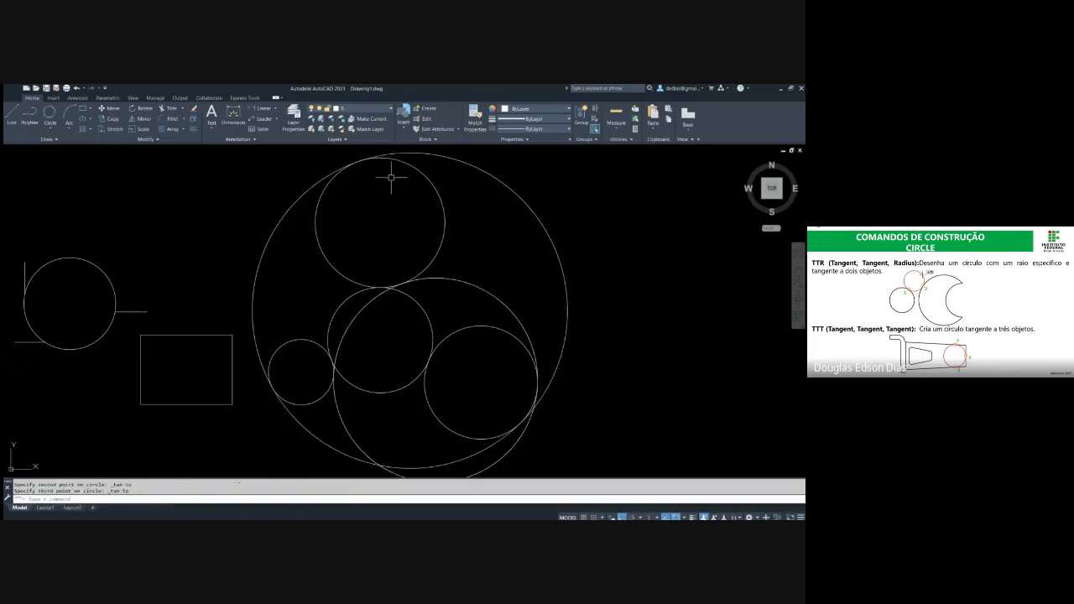
# Erase the tangent circle around the right circle and the inner tangent circle, keeping the large enclosing circle
pyautogui.click(478, 307)
pyautogui.click(452, 270)
pyautogui.write('e')
pyautogui.press('Return')
pyautogui.click(439, 310)
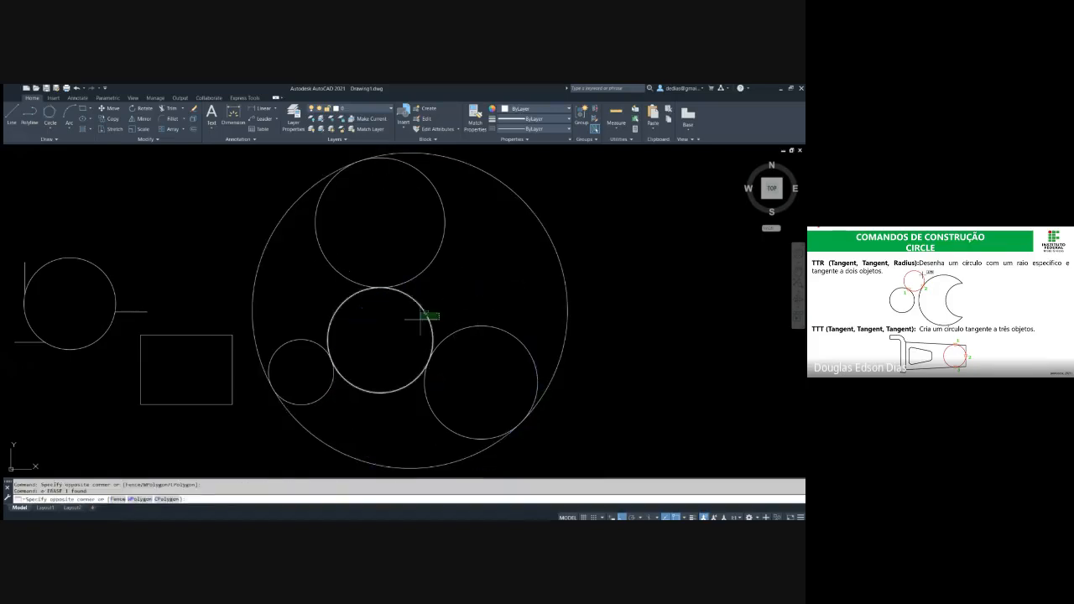
pyautogui.click(410, 322)
pyautogui.press('Delete')
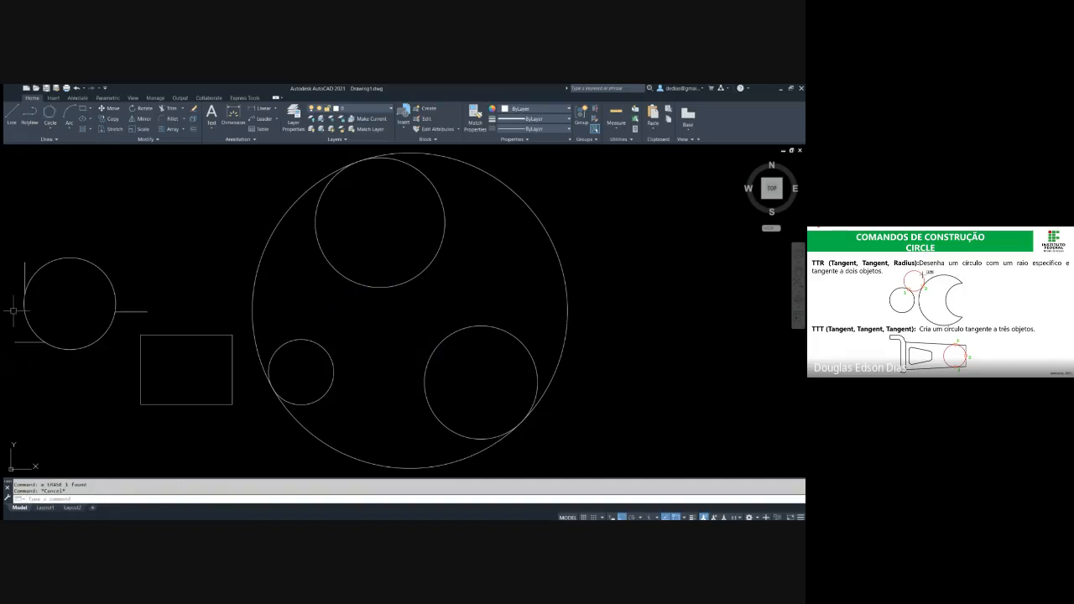
pyautogui.scroll(-2, 415, 263)
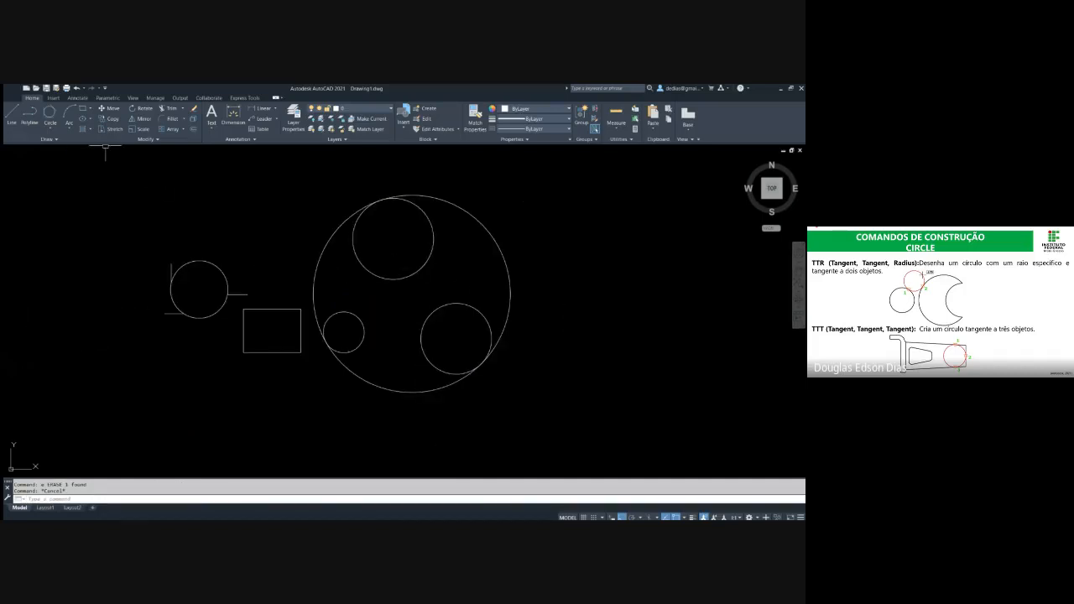
pyautogui.press('Escape')
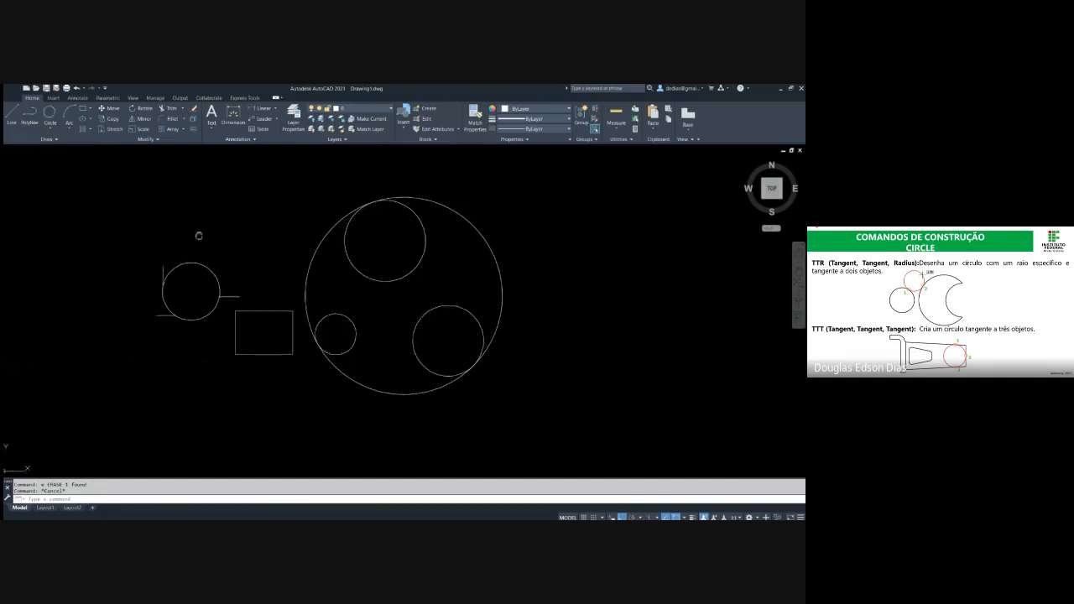
# Draw a circle of radius 25 in the empty area to the lower right of the large enclosing circle
pyautogui.scroll(2, 309, 297)
pyautogui.scroll(-4, 95, 250)
pyautogui.write('c')
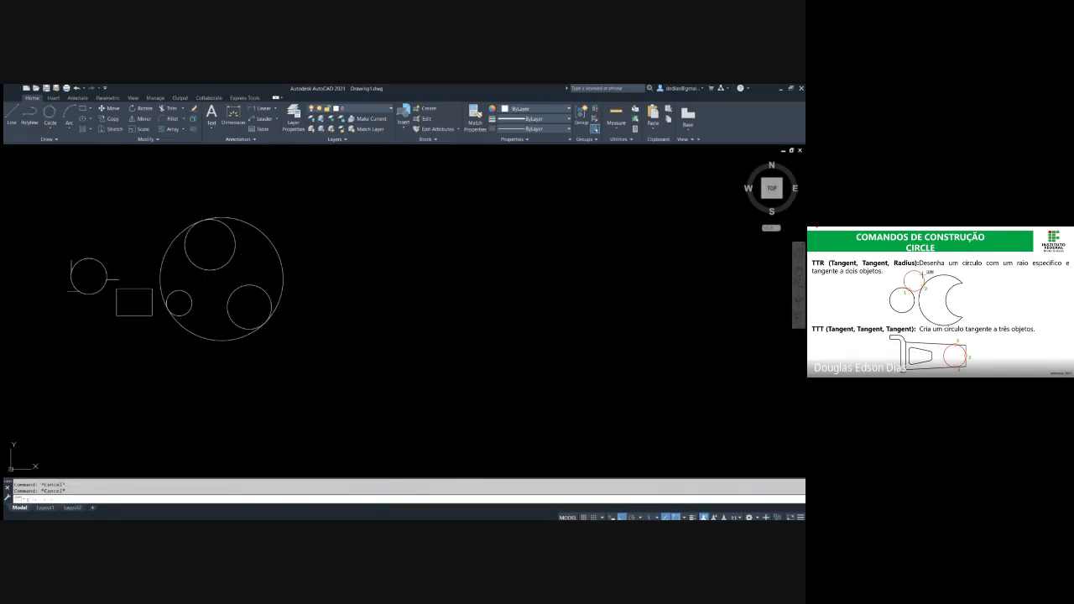
pyautogui.press('Return')
pyautogui.click(403, 347)
pyautogui.write('2')
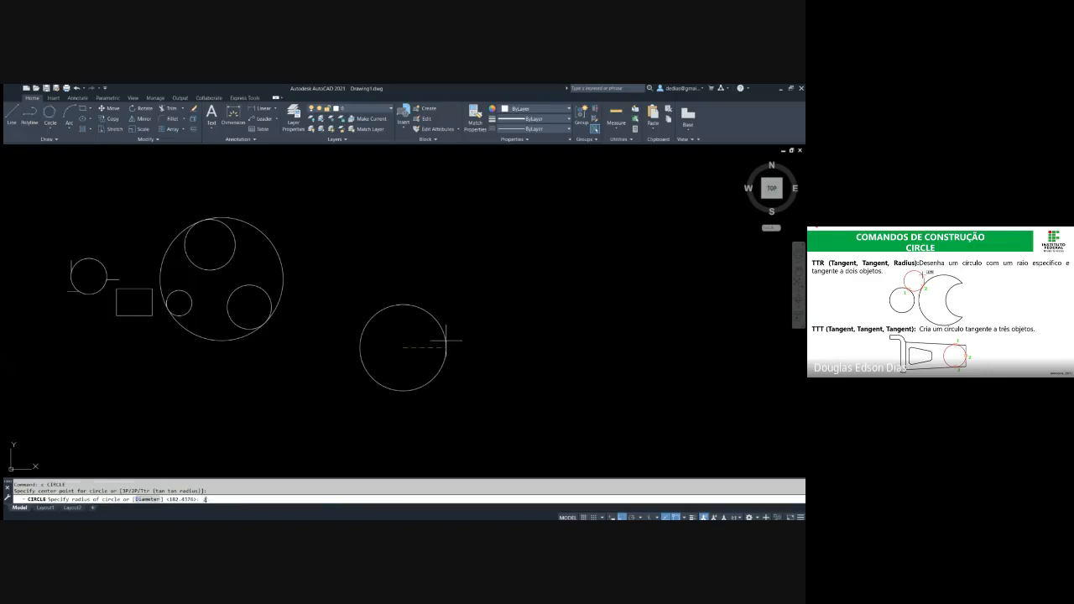
pyautogui.write('5')
pyautogui.press('Return')
pyautogui.press('Escape')
pyautogui.press('Escape')
# Erase the radius 25 circle beside the large enclosing circle
pyautogui.moveTo(404, 357); pyautogui.dragTo(450, 350, button='middle')
pyautogui.click(474, 365)
pyautogui.click(394, 285)
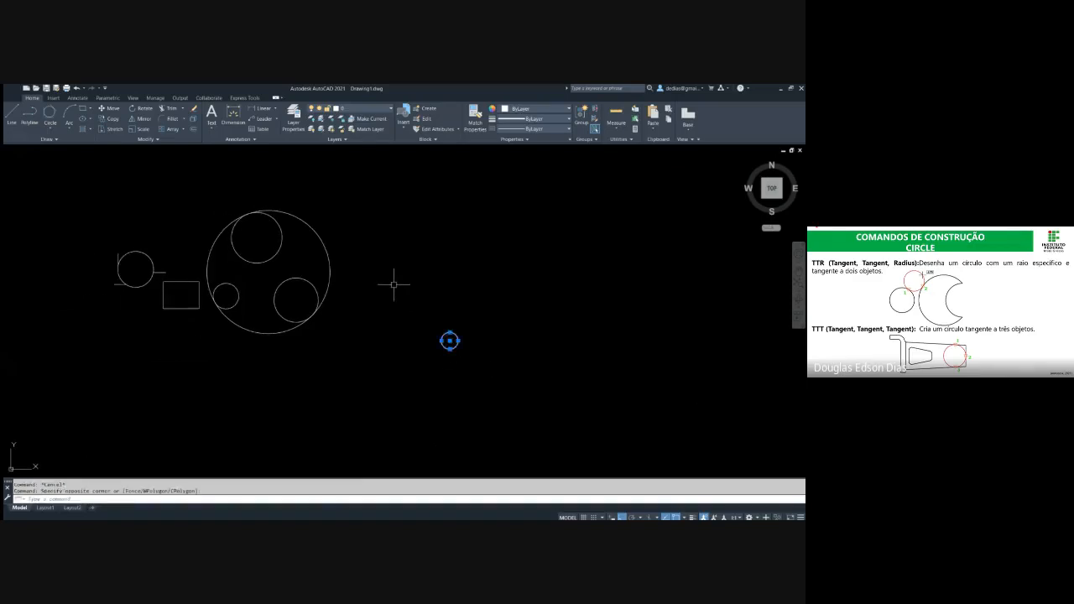
pyautogui.press('Delete')
pyautogui.press('Escape')
pyautogui.press('Escape')
# Try to draw a Tan, Tan, Tan circle touching the rectangle's left, top and right sides
pyautogui.moveTo(332, 300); pyautogui.dragTo(422, 328, button='middle')
pyautogui.scroll(4, 269, 319)
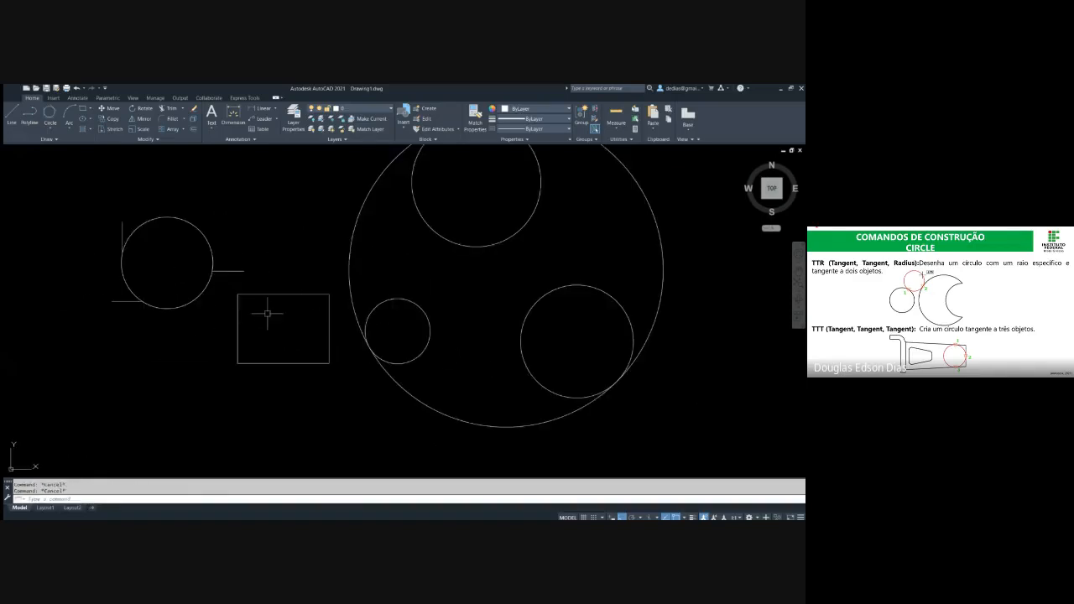
pyautogui.click(50, 112)
pyautogui.scroll(2, 289, 323)
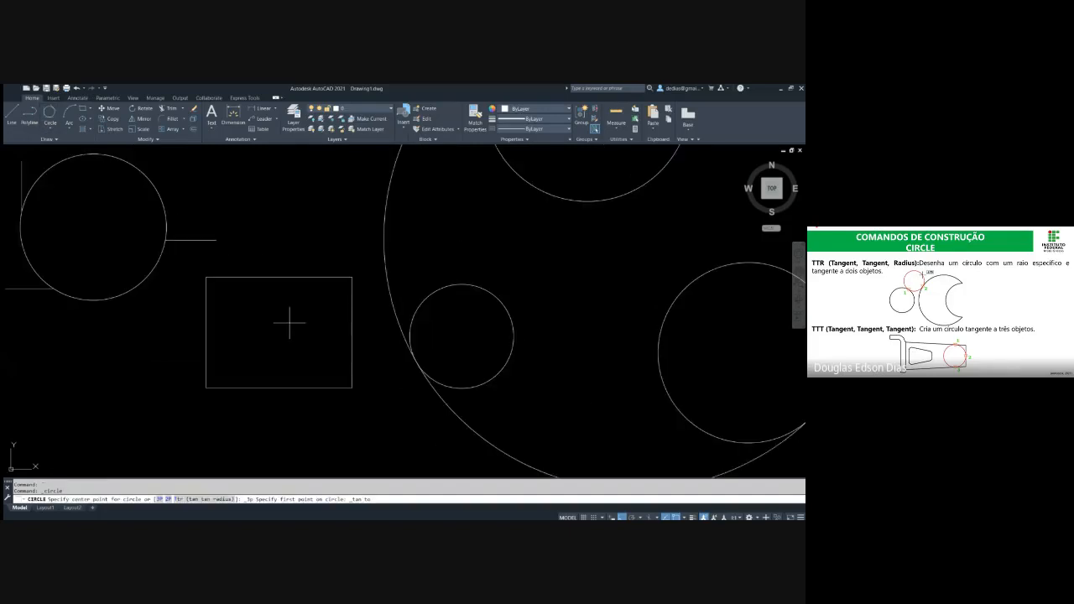
pyautogui.click(205, 338)
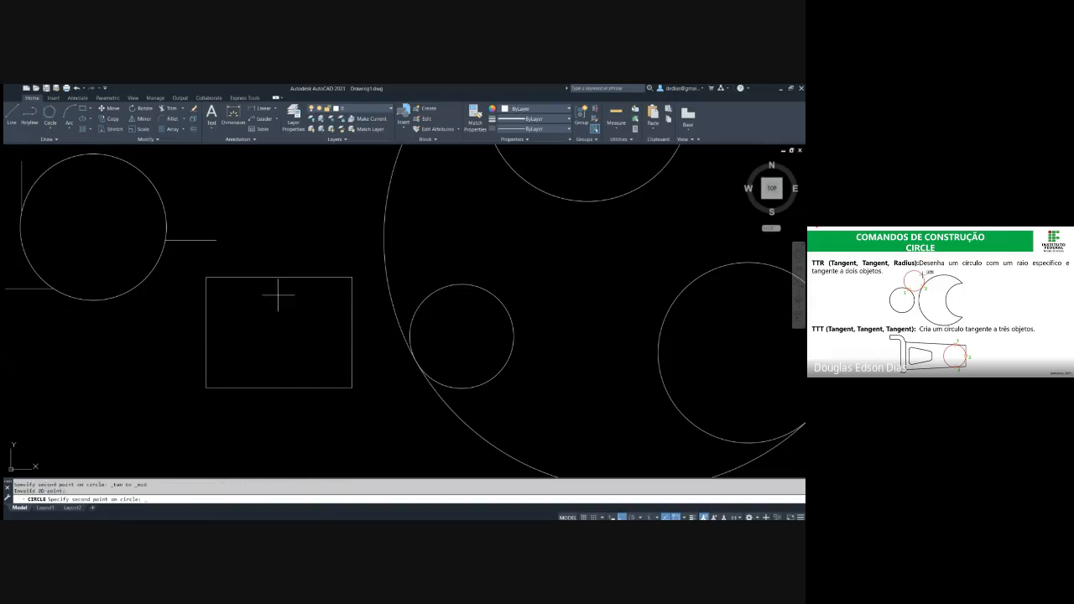
pyautogui.click(277, 278)
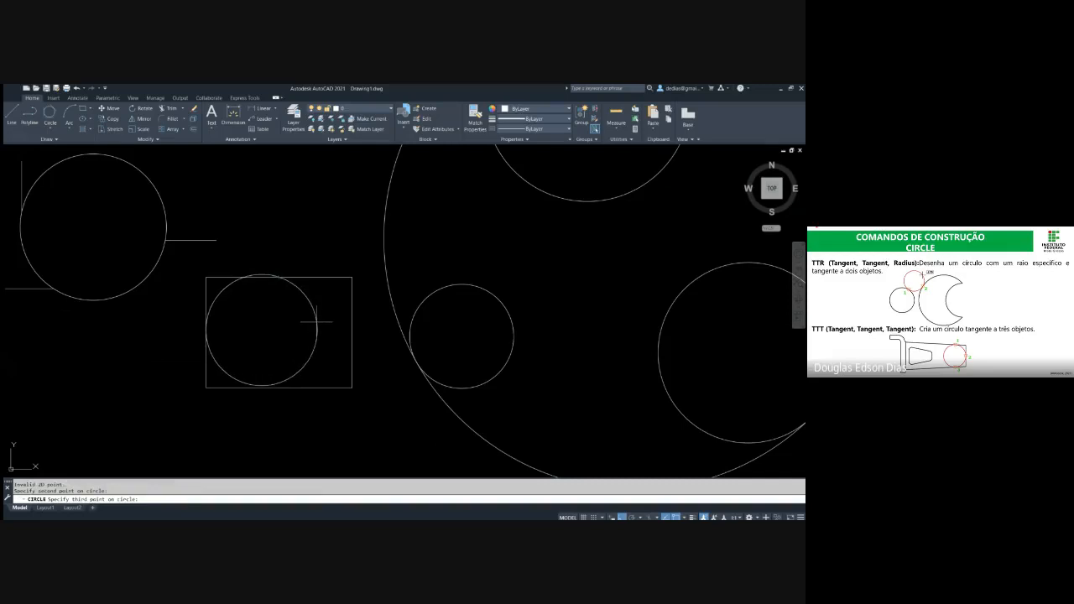
pyautogui.click(354, 342)
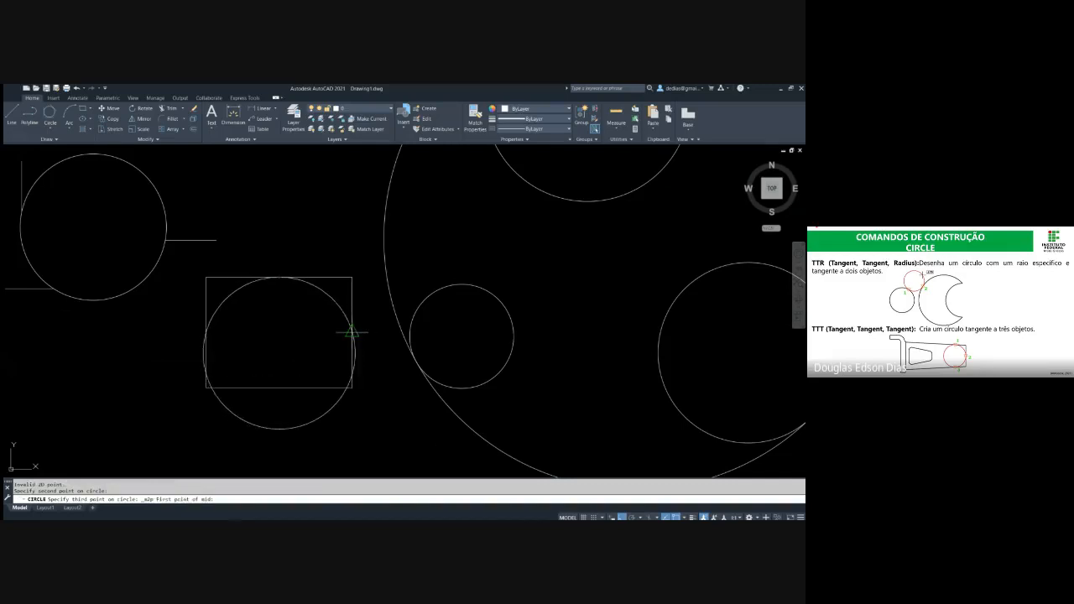
pyautogui.click(352, 331)
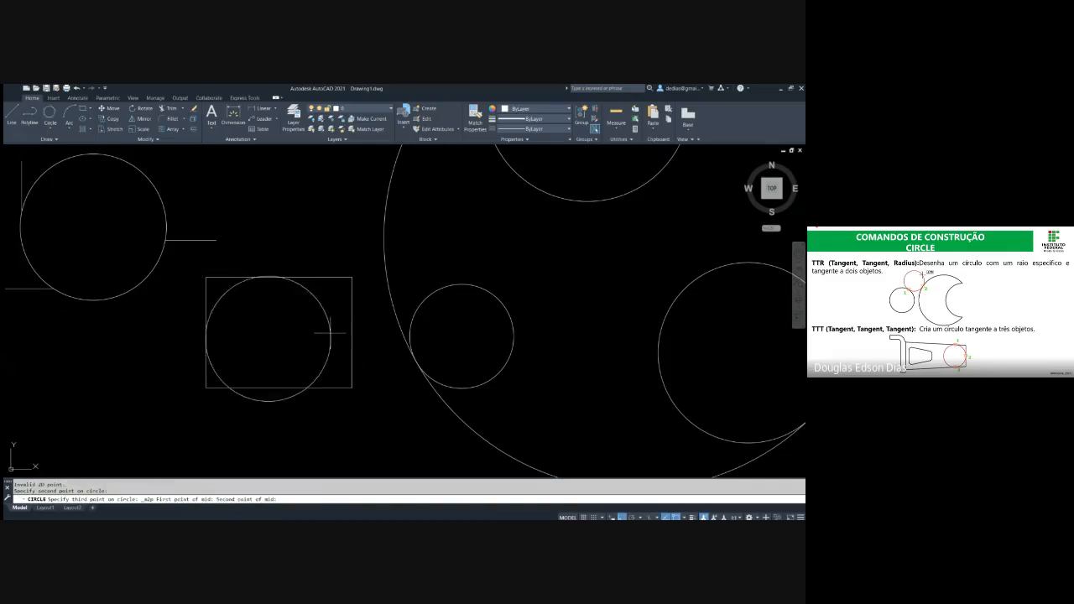
pyautogui.click(349, 331)
pyautogui.press('Escape')
pyautogui.press('Escape')
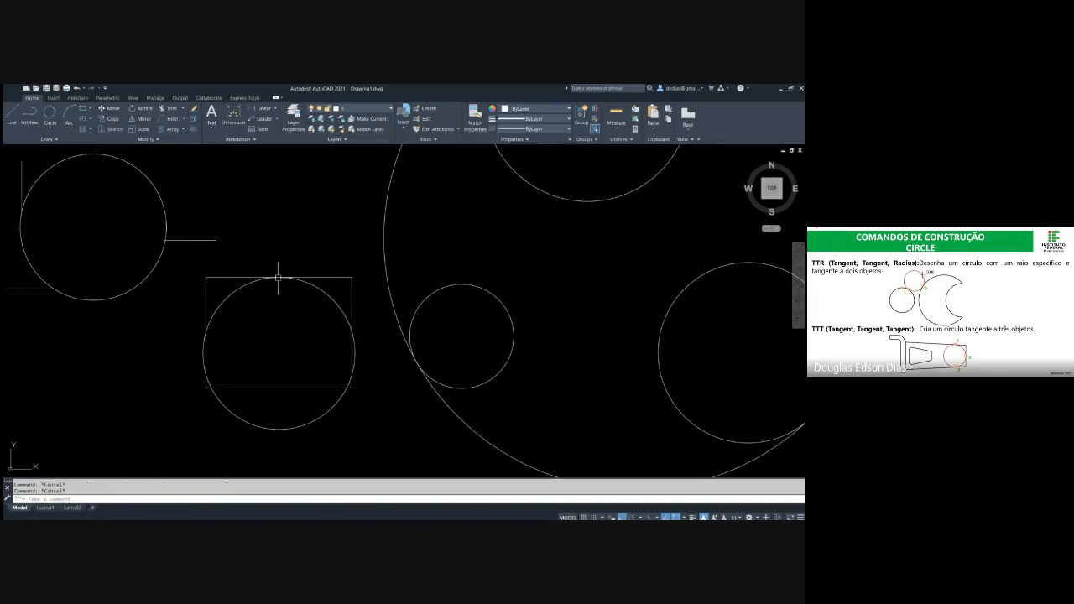
# Erase the inaccurate circle drawn over the rectangle
pyautogui.click(336, 290)
pyautogui.click(309, 312)
pyautogui.press('Delete')
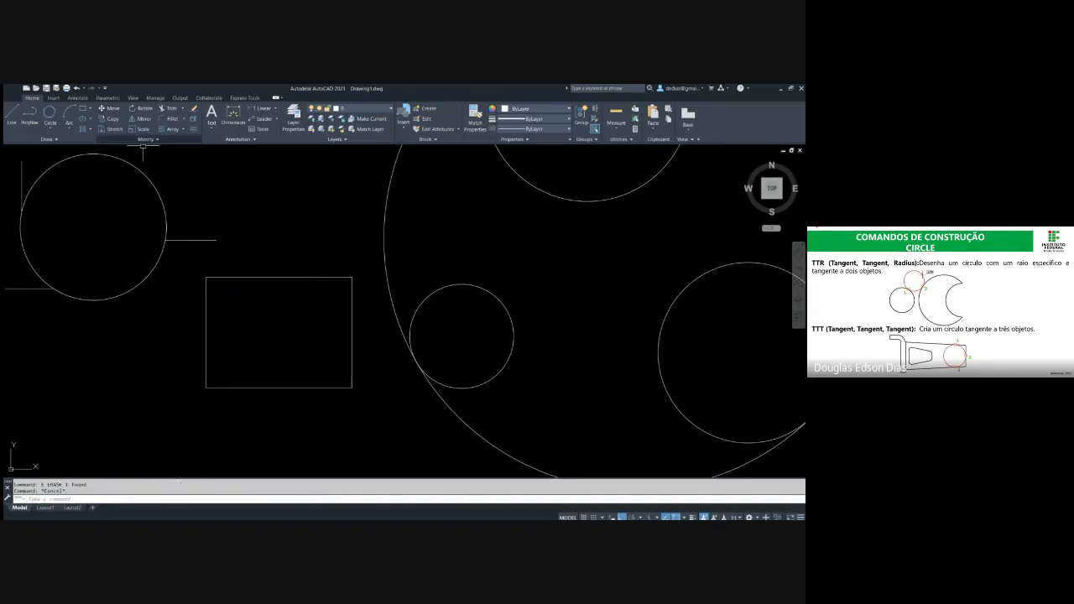
# Draw a Tan, Tan, Tan circle tangent to the rectangle's top, right and left sides
pyautogui.click(50, 111)
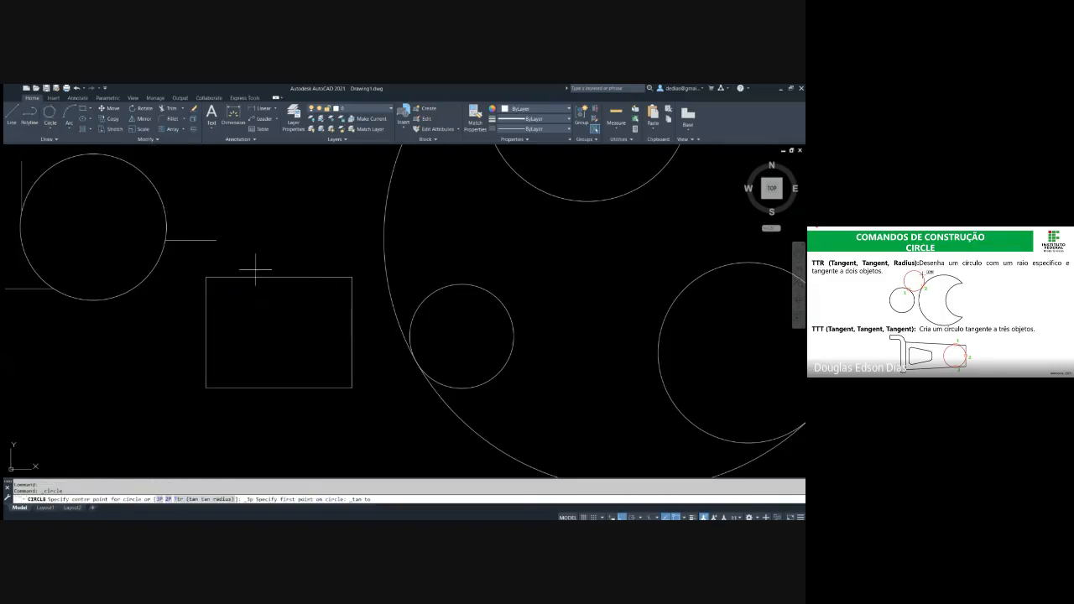
pyautogui.click(302, 278)
pyautogui.click(349, 324)
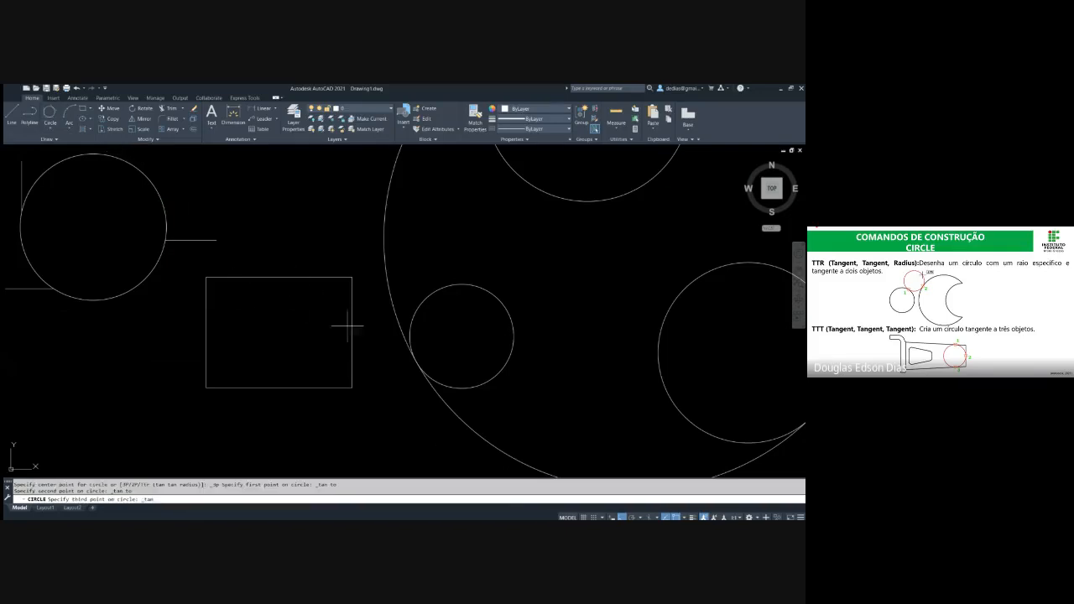
pyautogui.click(206, 337)
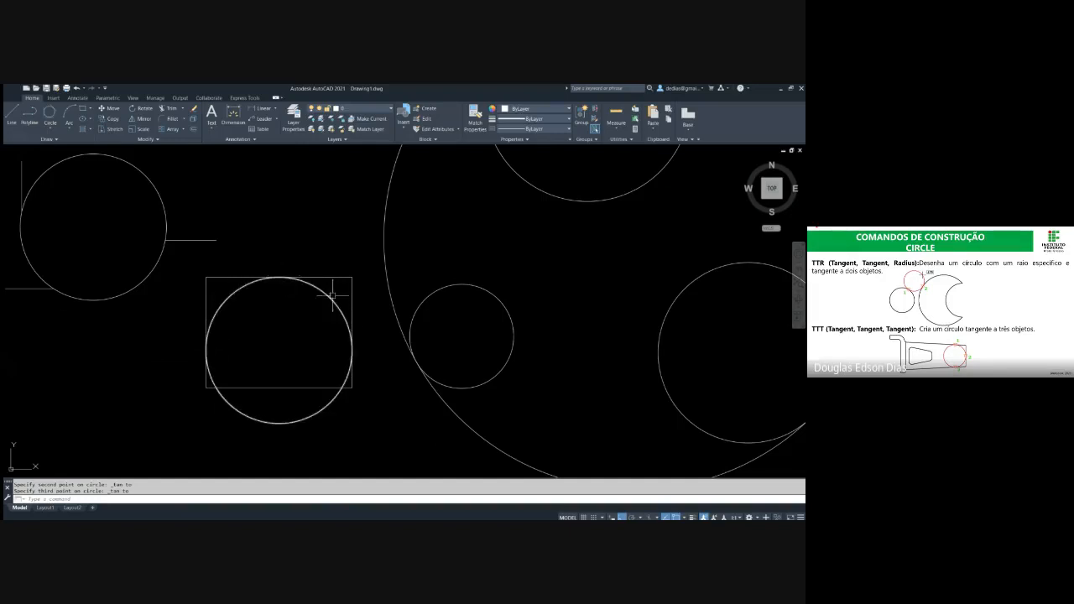
pyautogui.press('Escape')
pyautogui.press('Escape')
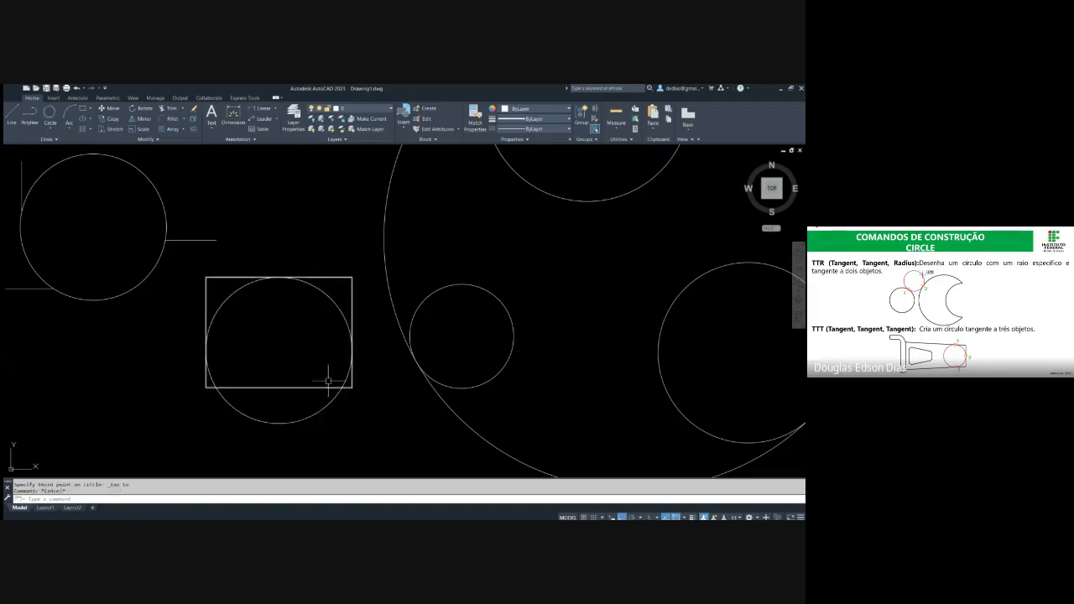
# Stretch the rectangle's bottom edge down to the lowest point of the tangent circle
pyautogui.click(309, 400)
pyautogui.click(281, 365)
pyautogui.click(278, 387)
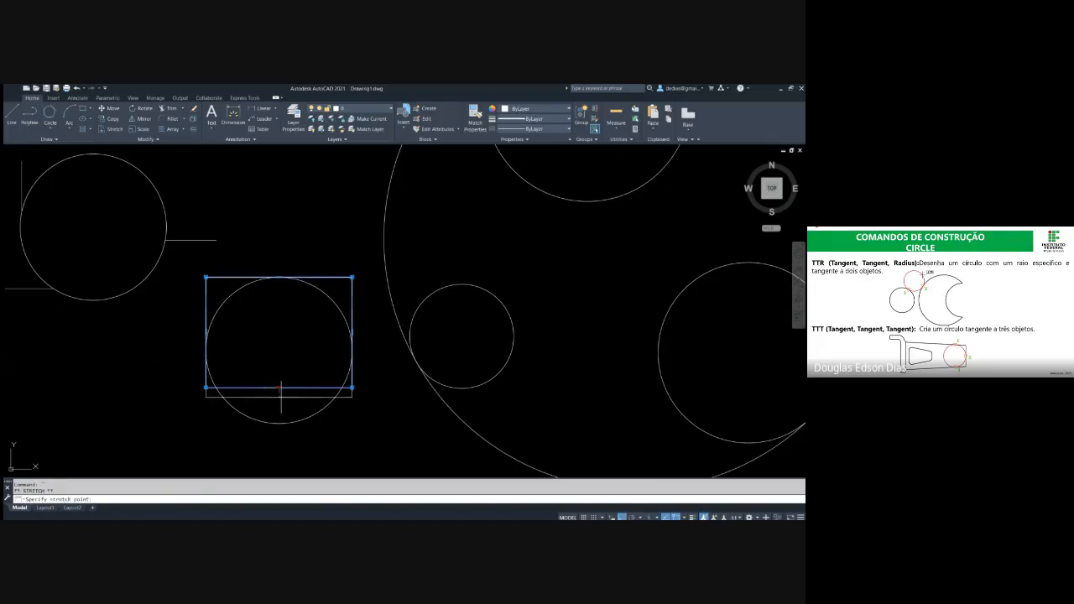
pyautogui.click(280, 423)
pyautogui.press('Escape')
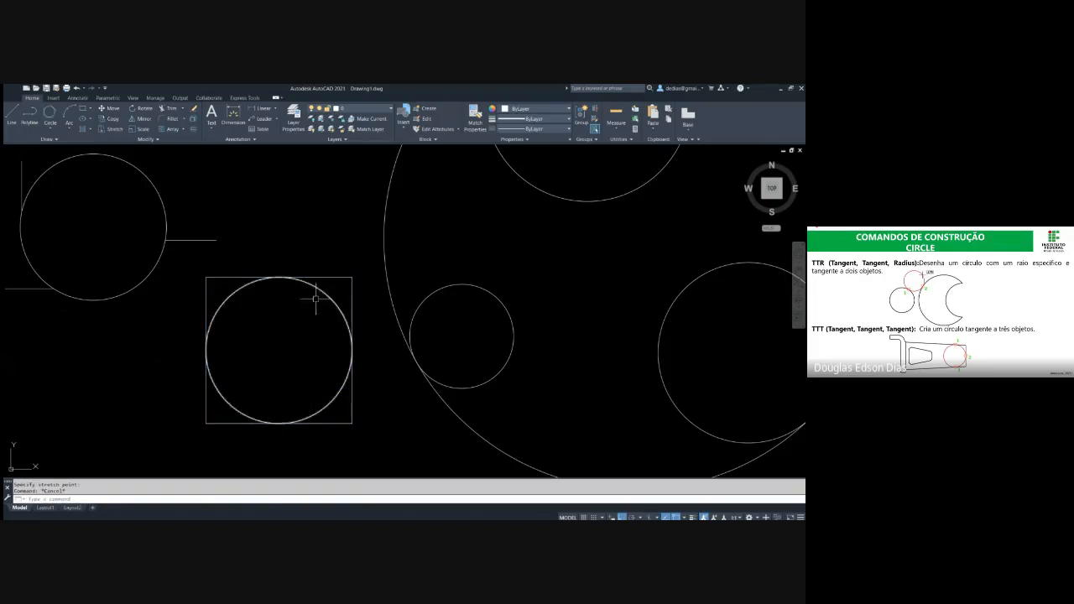
pyautogui.click(347, 288)
pyautogui.click(291, 306)
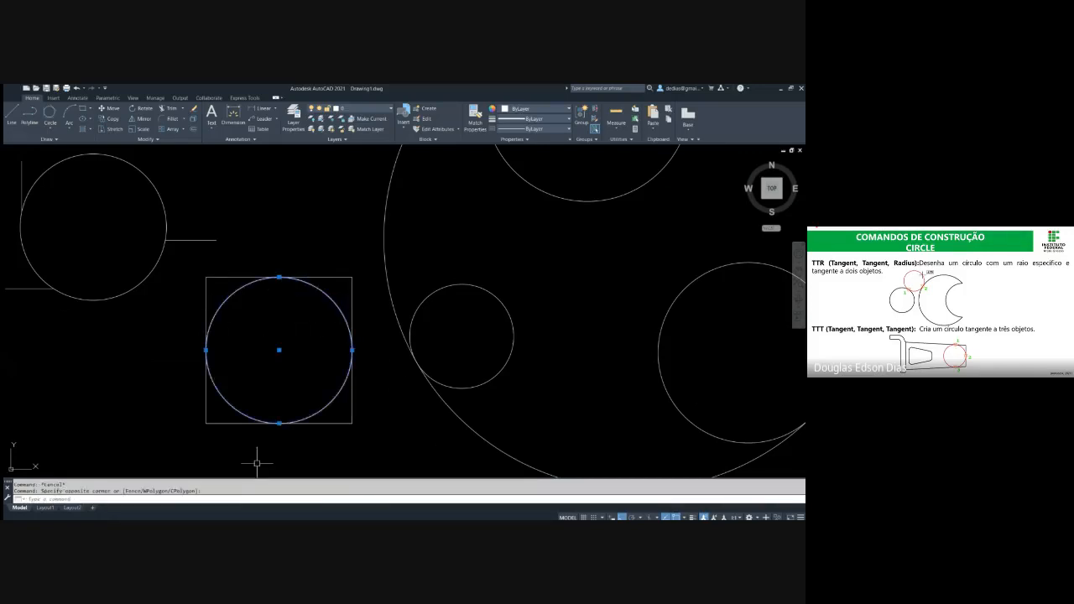
pyautogui.press('Escape')
pyautogui.click(371, 257)
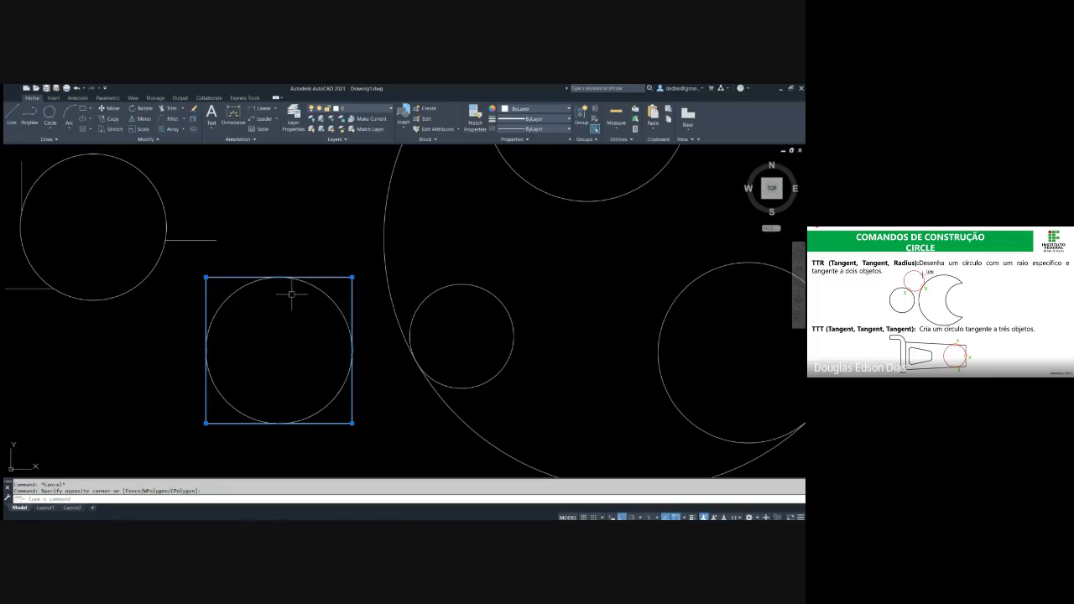
pyautogui.press('Escape')
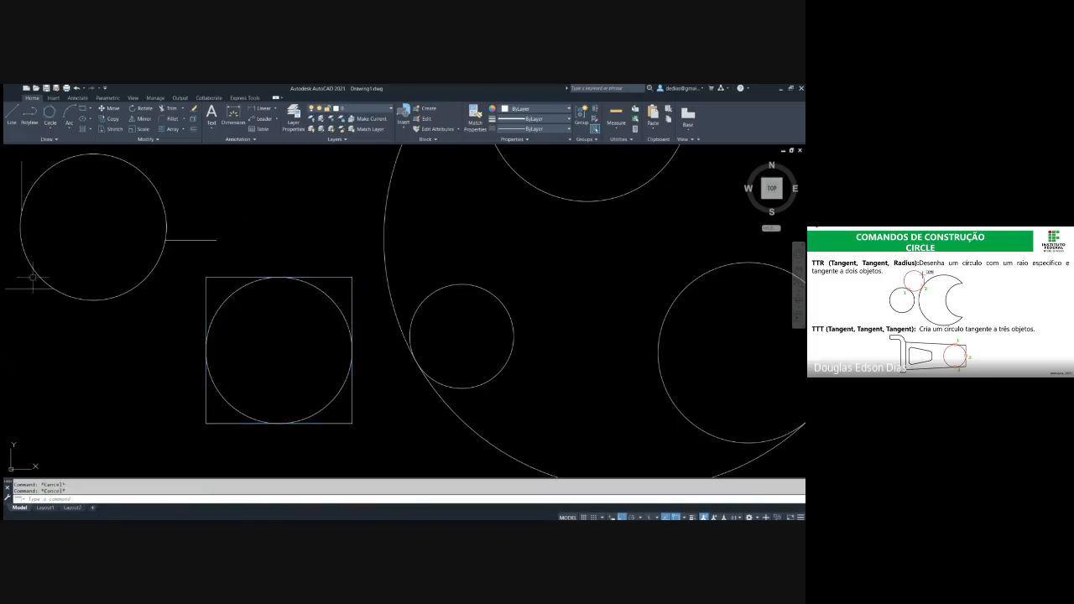
# Switch to the slide presentation and advance to the slide explaining the polygon method
pyautogui.hotkey('alt', 'Tab')
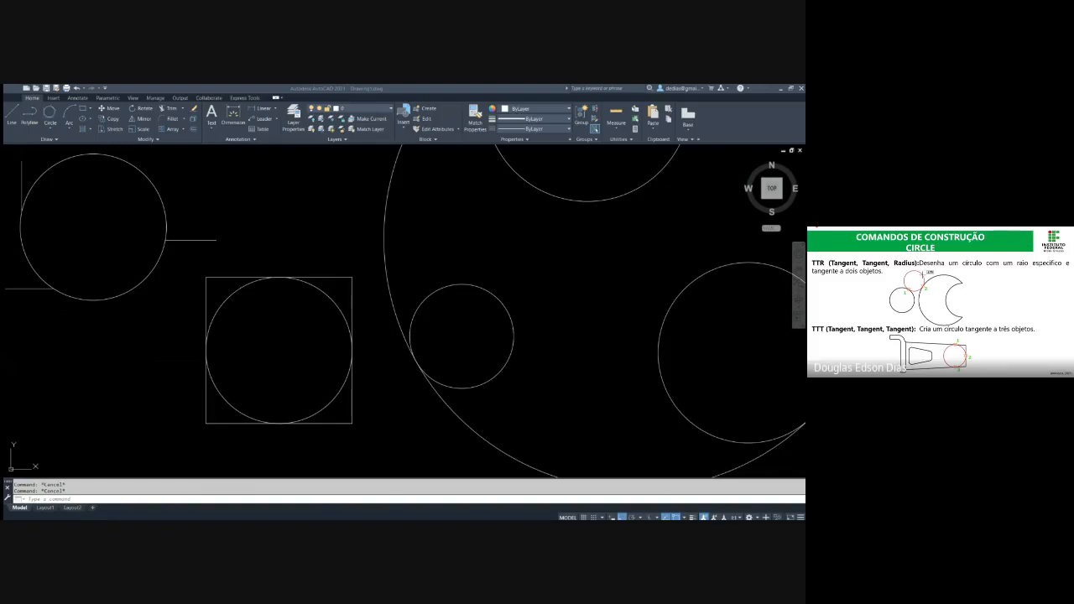
pyautogui.click(947, 288)
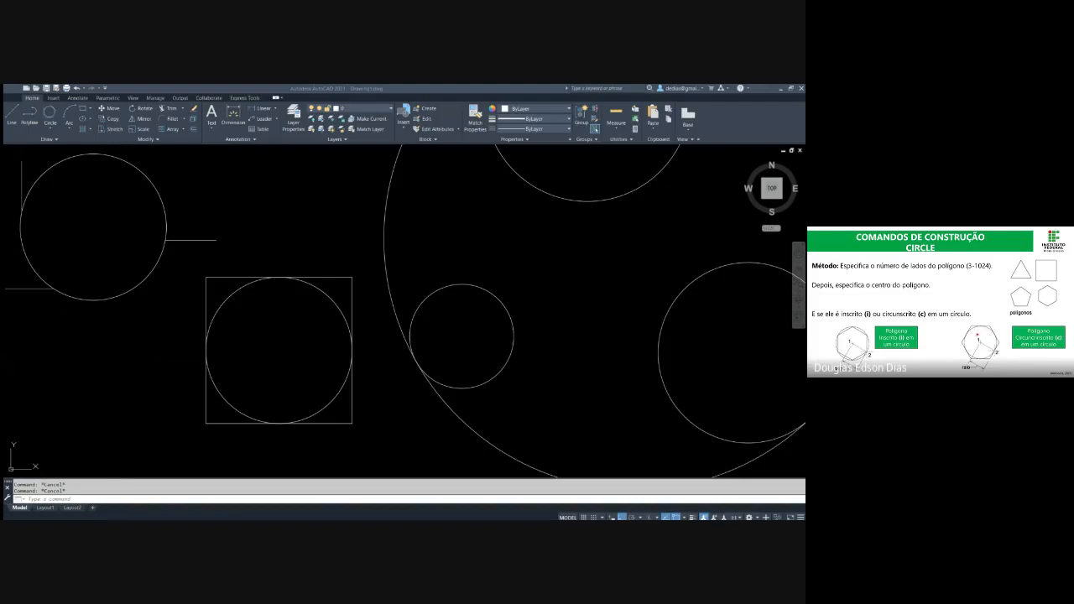
# Return to AutoCAD and draw an 8-sided polygon inscribed in a circle of radius 100, right of the large enclosing circle
pyautogui.scroll(-6, 518, 383)
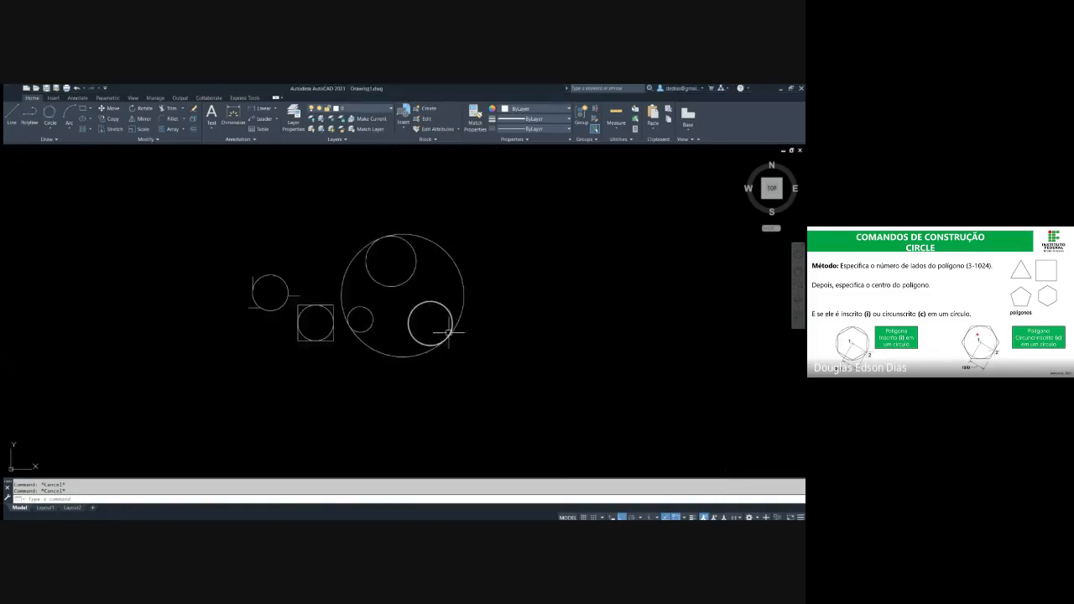
pyautogui.moveTo(373, 334); pyautogui.dragTo(338, 338, button='middle')
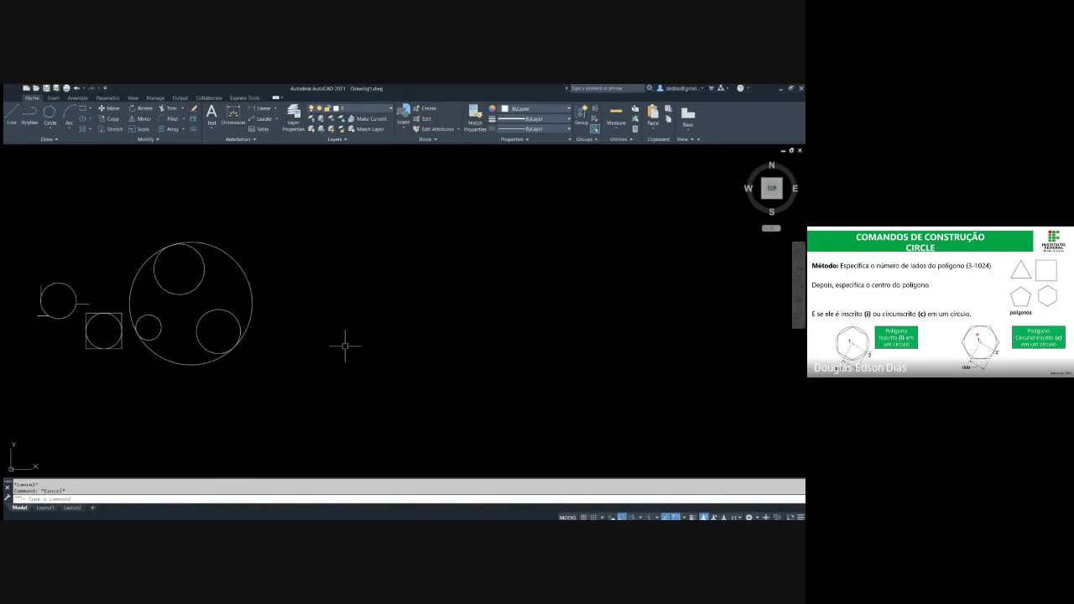
pyautogui.write('POL')
pyautogui.press('Return')
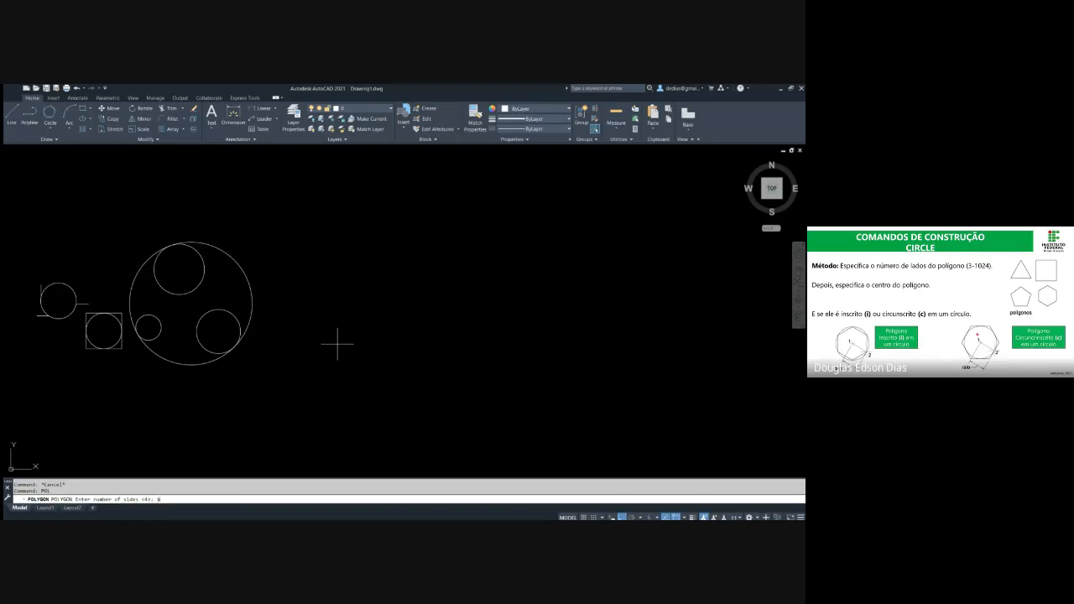
pyautogui.write('8')
pyautogui.press('Return')
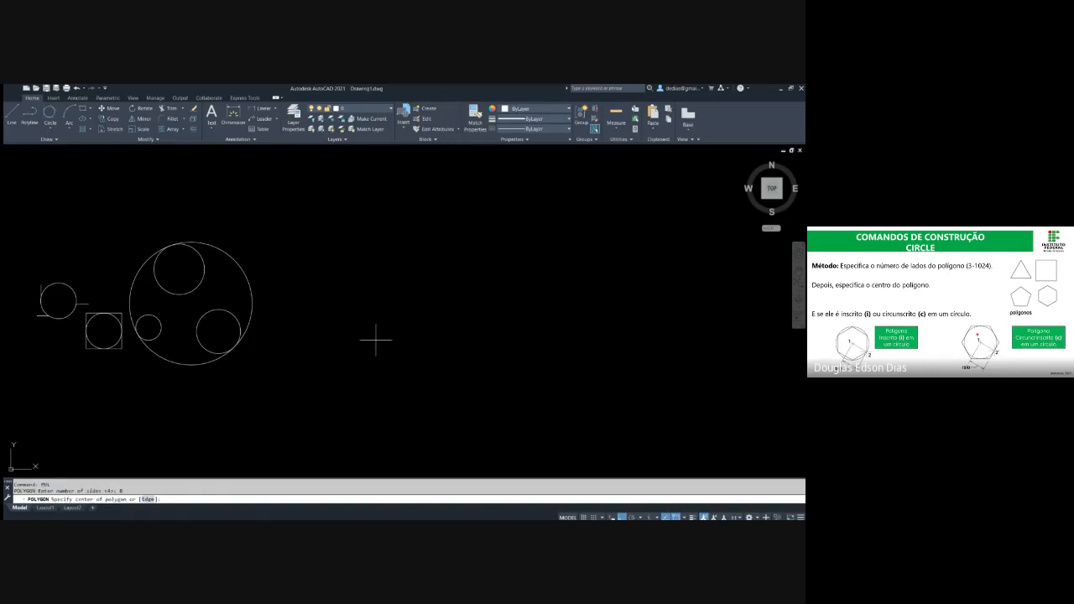
pyautogui.click(374, 341)
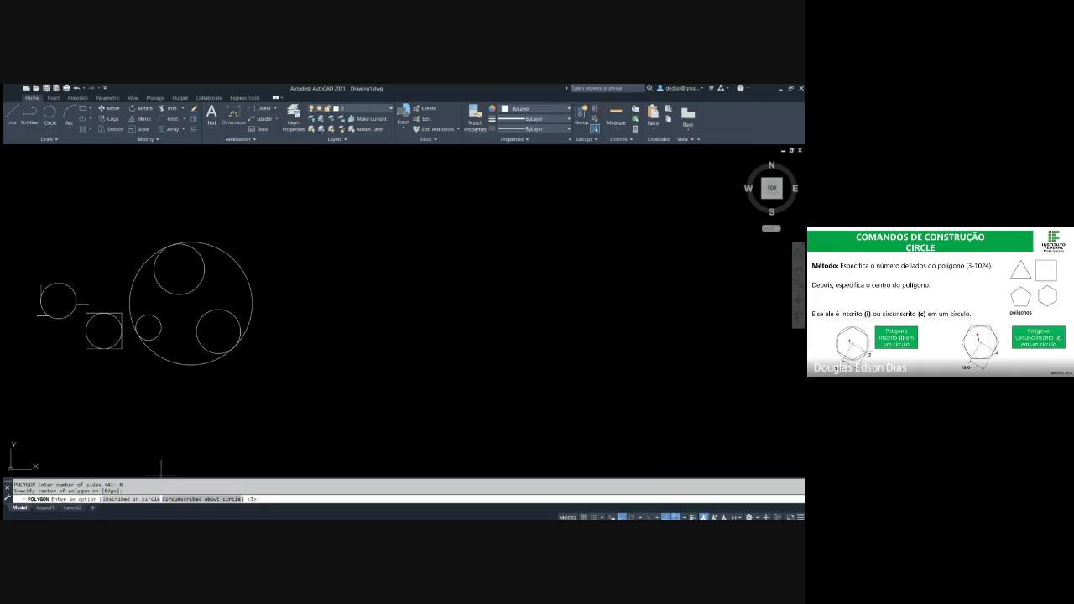
pyautogui.click(130, 500)
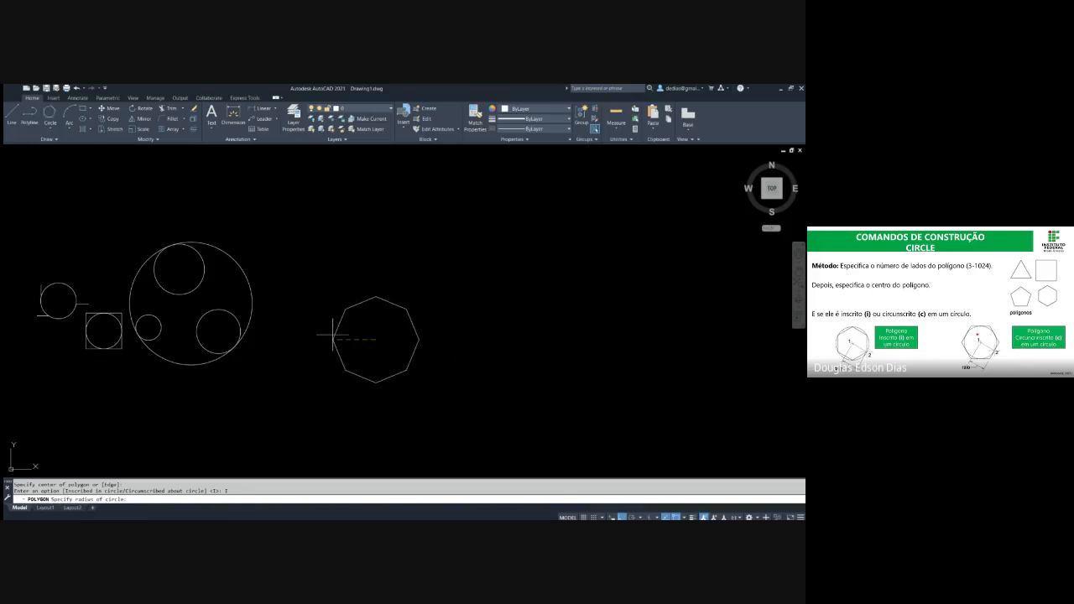
pyautogui.write('100')
pyautogui.press('Return')
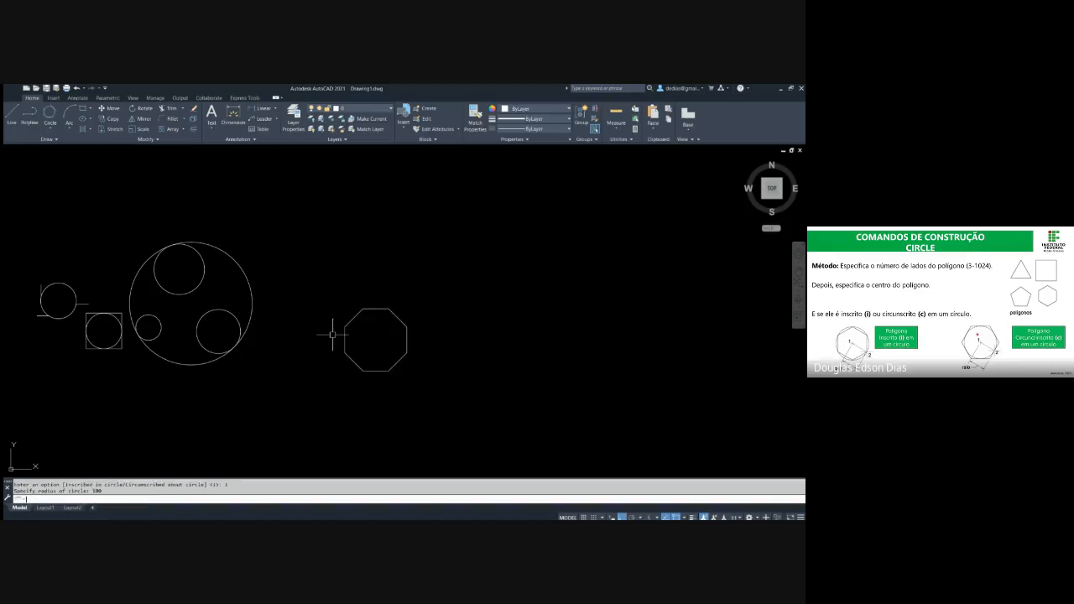
pyautogui.press('Escape')
# Draw a circle of radius 100 centred on the octagon's geometric centre
pyautogui.scroll(2, 391, 353)
pyautogui.scroll(2, 391, 352)
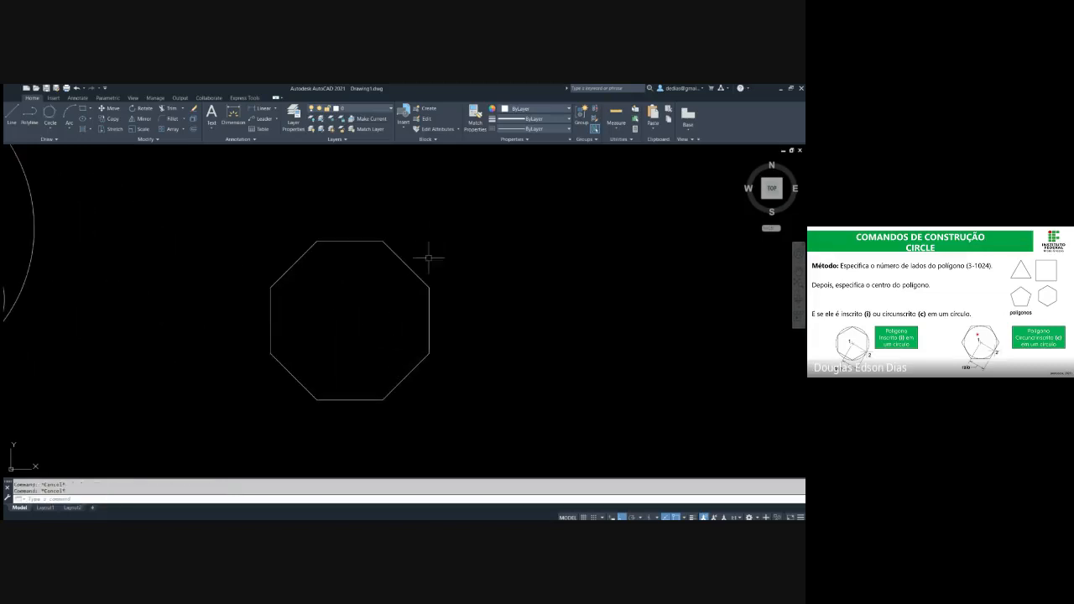
pyautogui.click(432, 232)
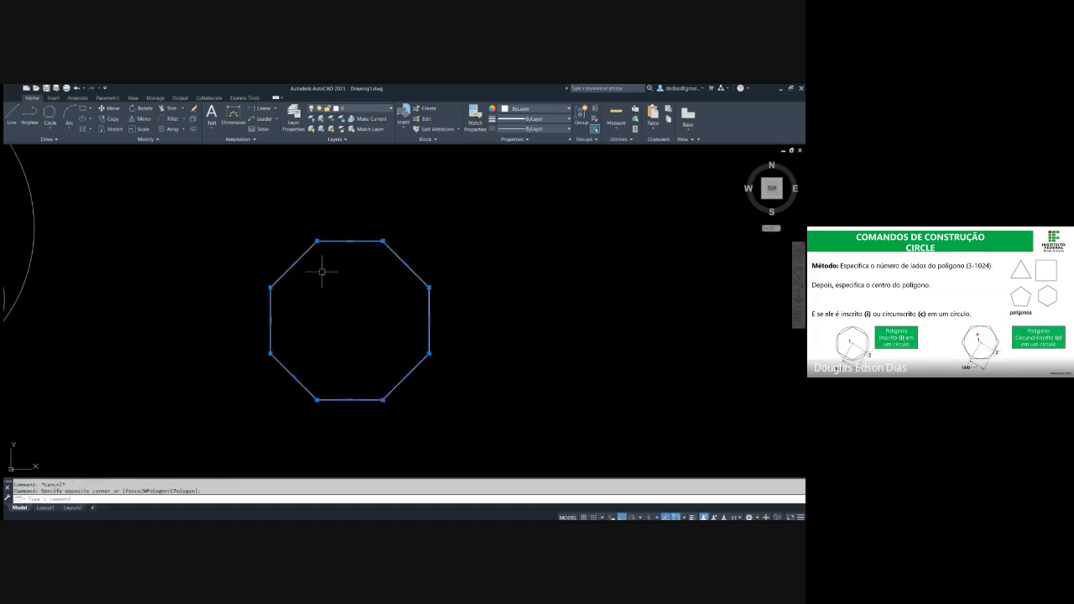
pyautogui.press('Escape')
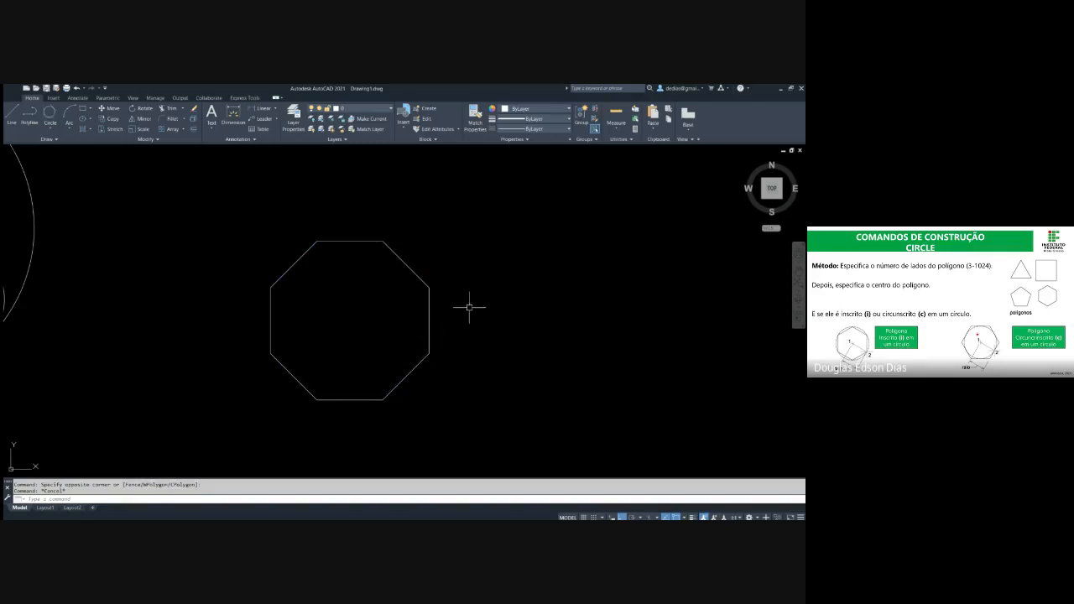
pyautogui.write('c')
pyautogui.press('Return')
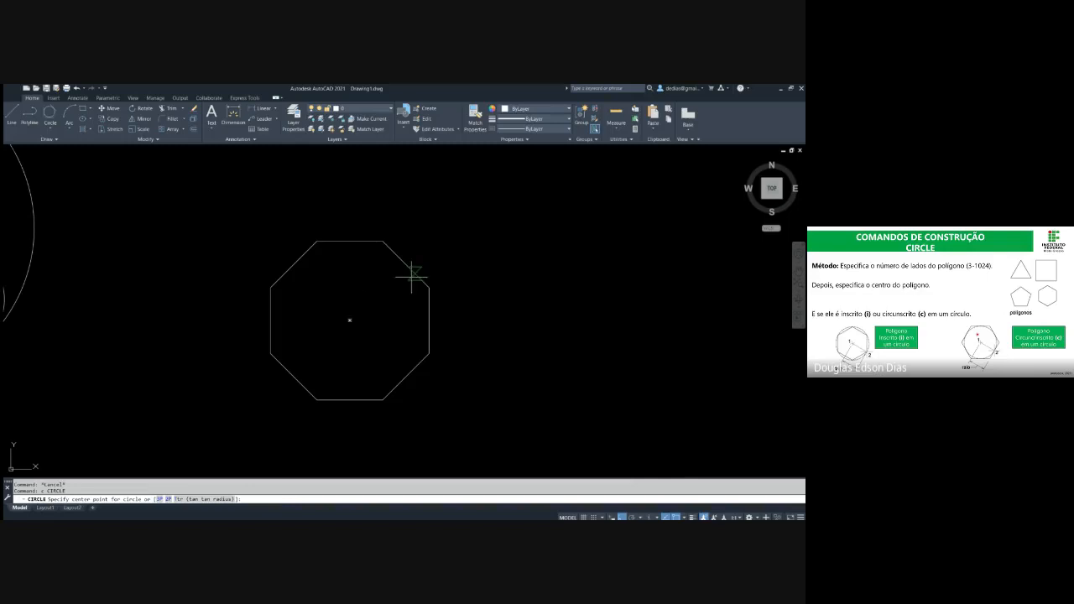
pyautogui.click(355, 317)
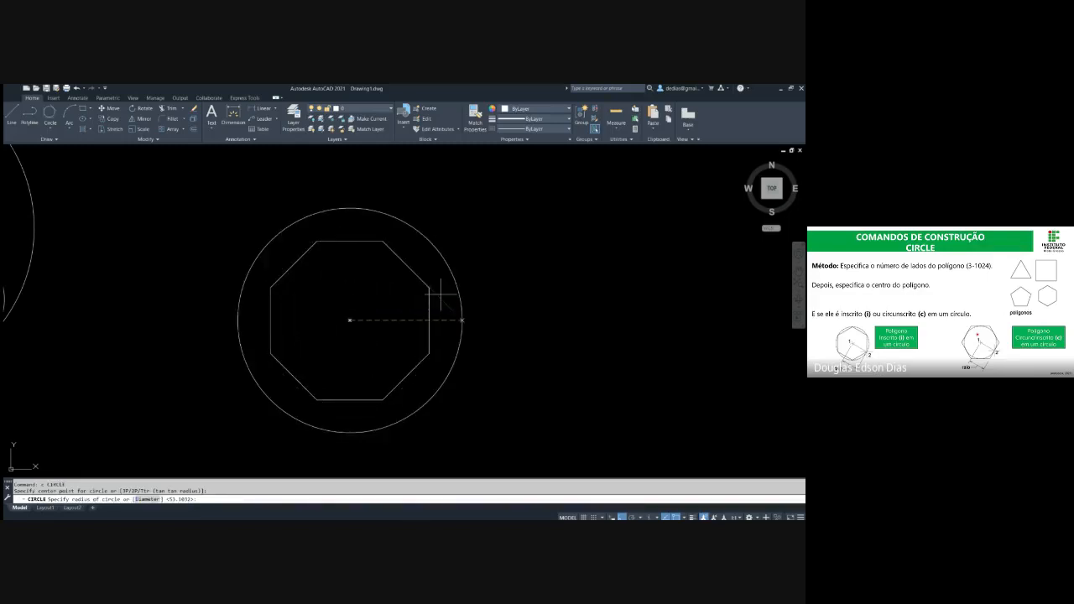
pyautogui.write('100')
pyautogui.press('Return')
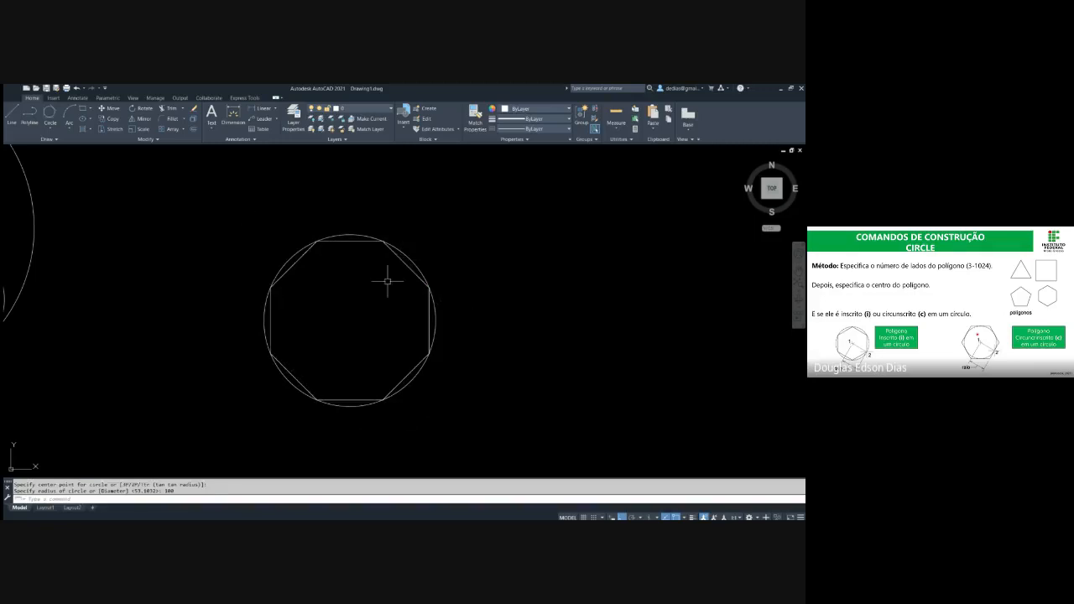
# Highlight the inscribed octagon to examine how its vertices lie on the circle
pyautogui.press('Escape')
pyautogui.click(401, 259)
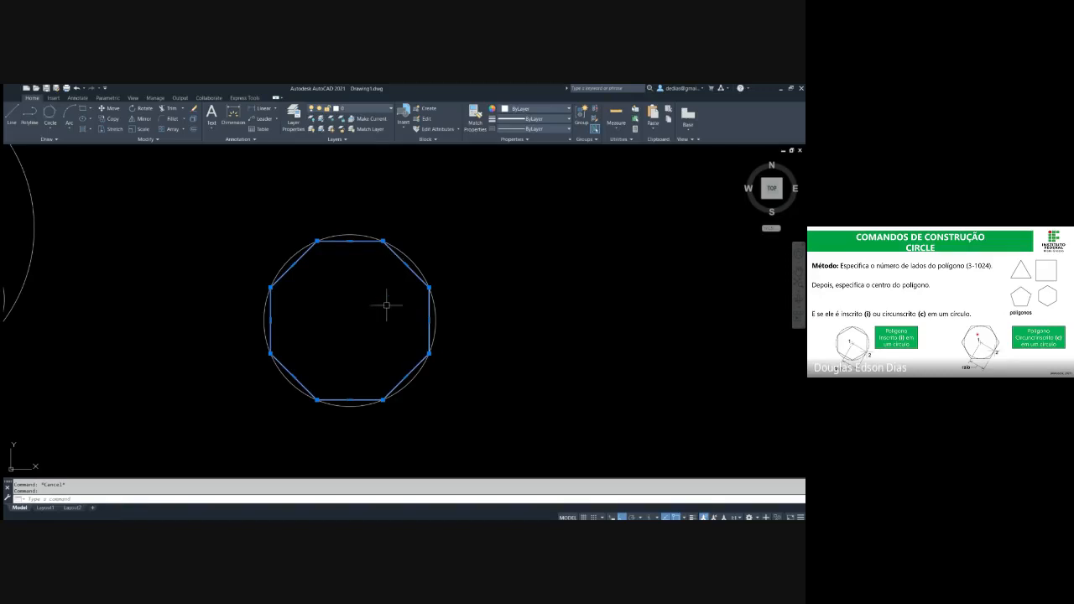
pyautogui.press('Escape')
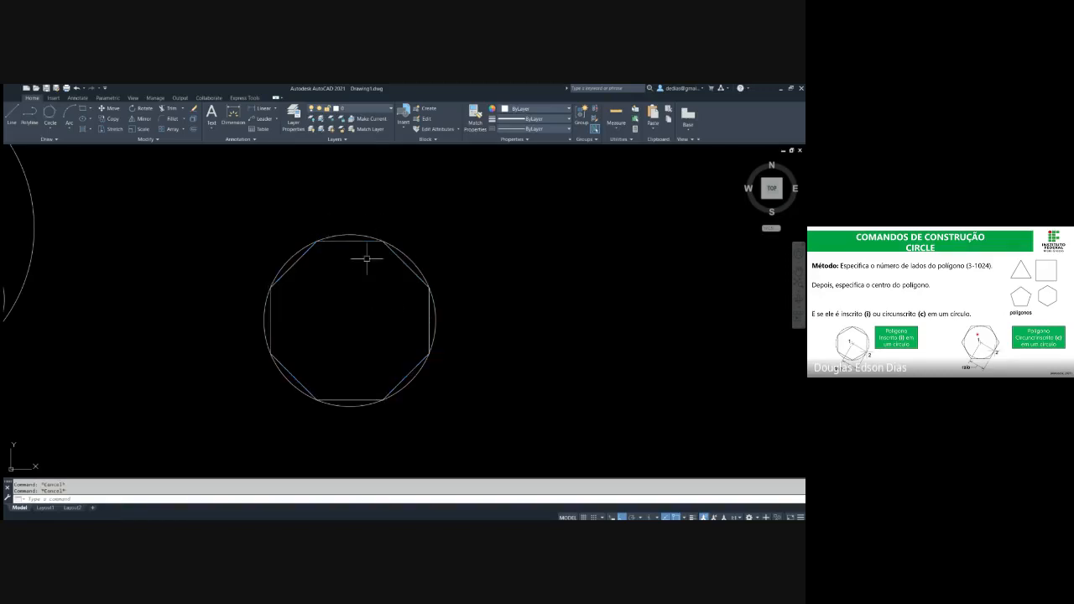
# Draw an 8-sided polygon circumscribed about a circle of radius 100, centred on the existing circle's centre
pyautogui.write('pol')
pyautogui.press('Return')
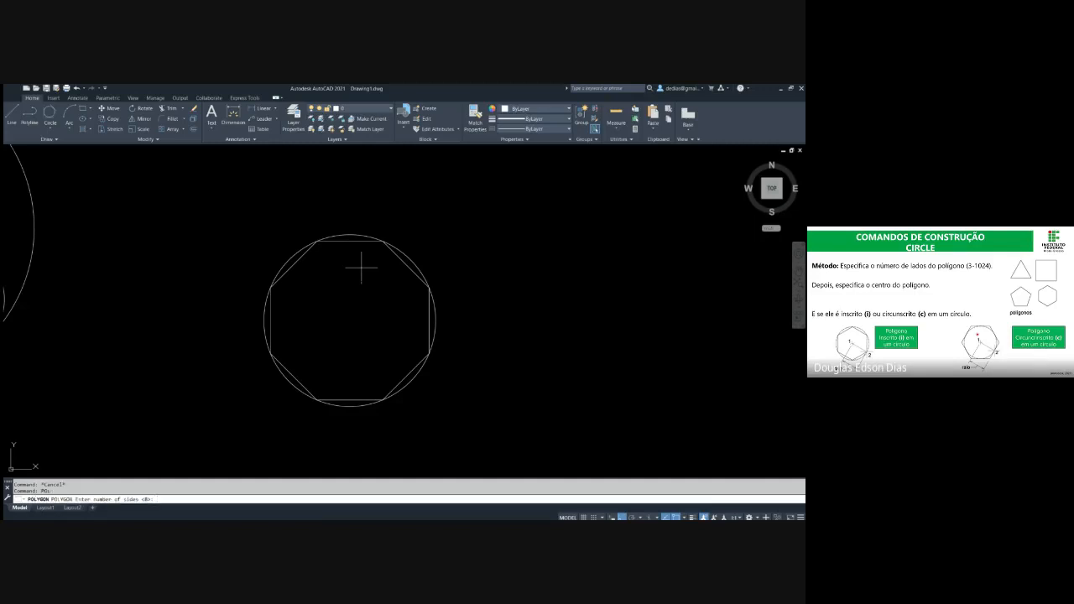
pyautogui.write('8')
pyautogui.press('Return')
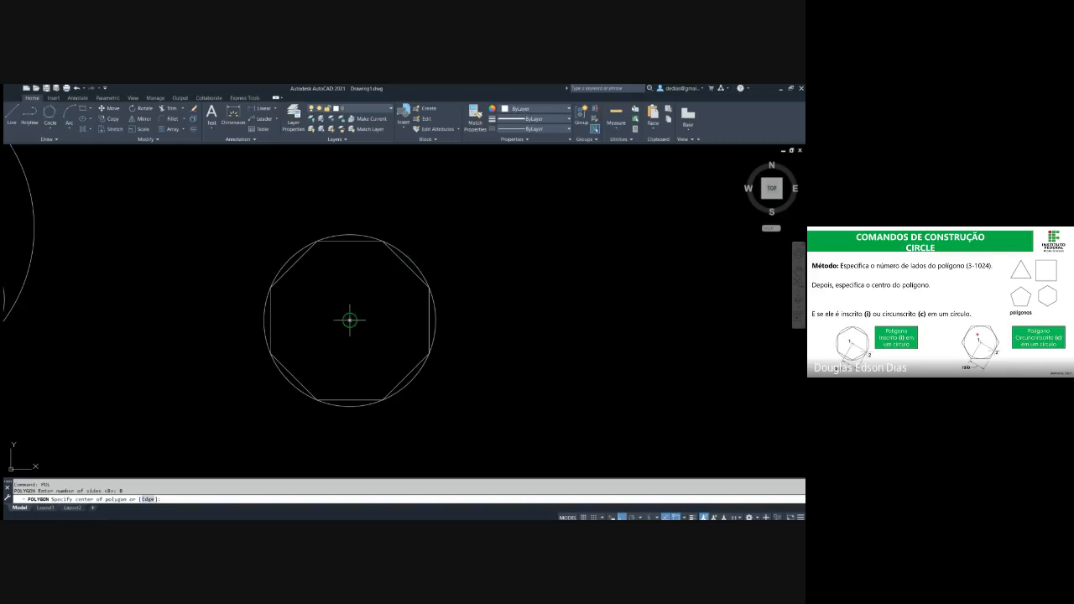
pyautogui.click(350, 320)
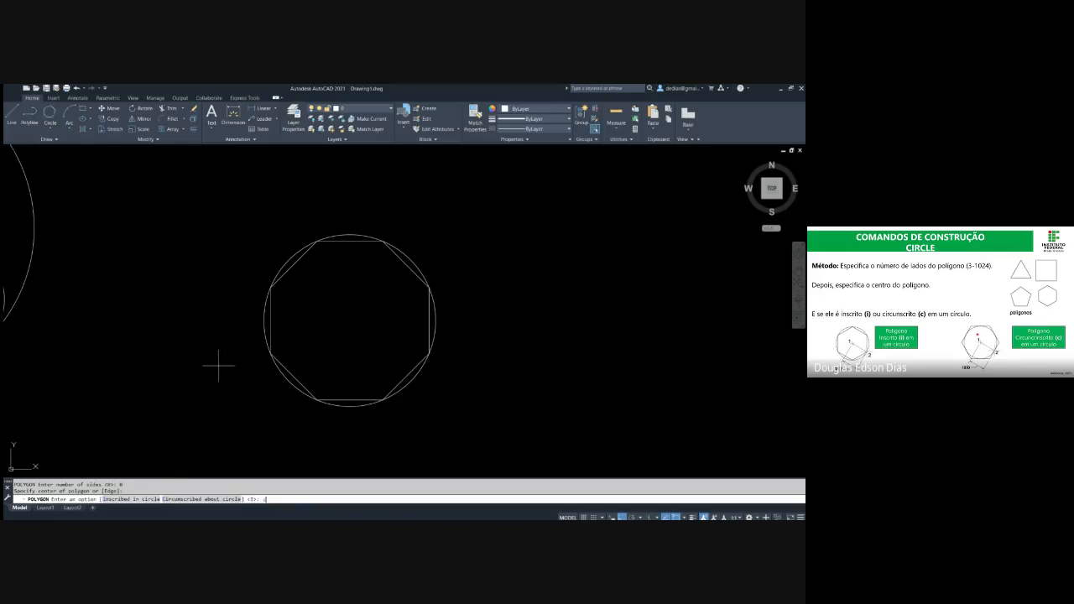
pyautogui.write('c')
pyautogui.press('Return')
pyautogui.write('1')
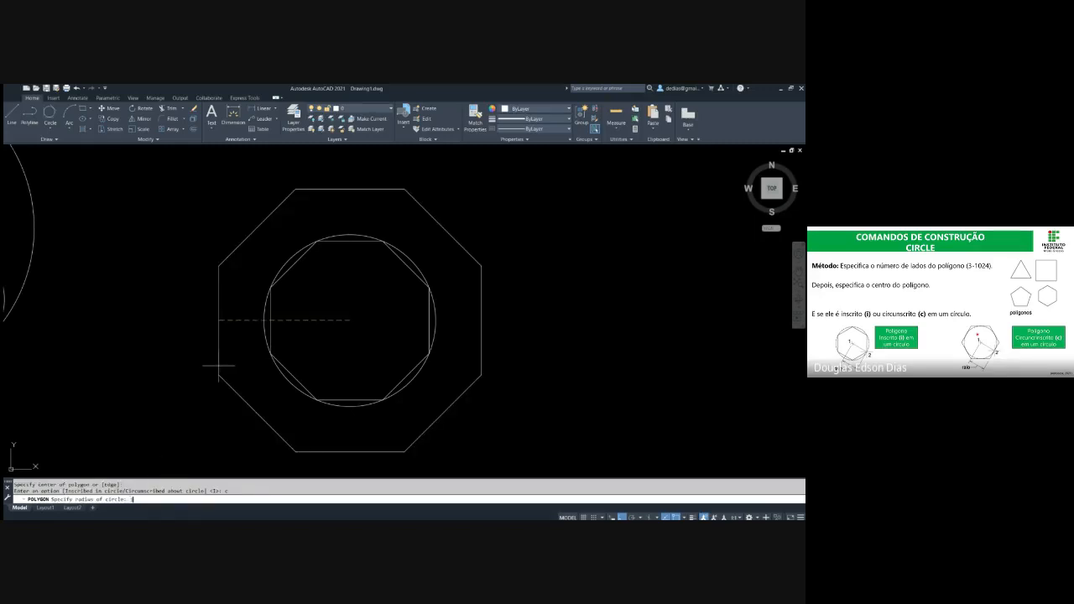
pyautogui.write('00')
pyautogui.press('Return')
pyautogui.press('Escape')
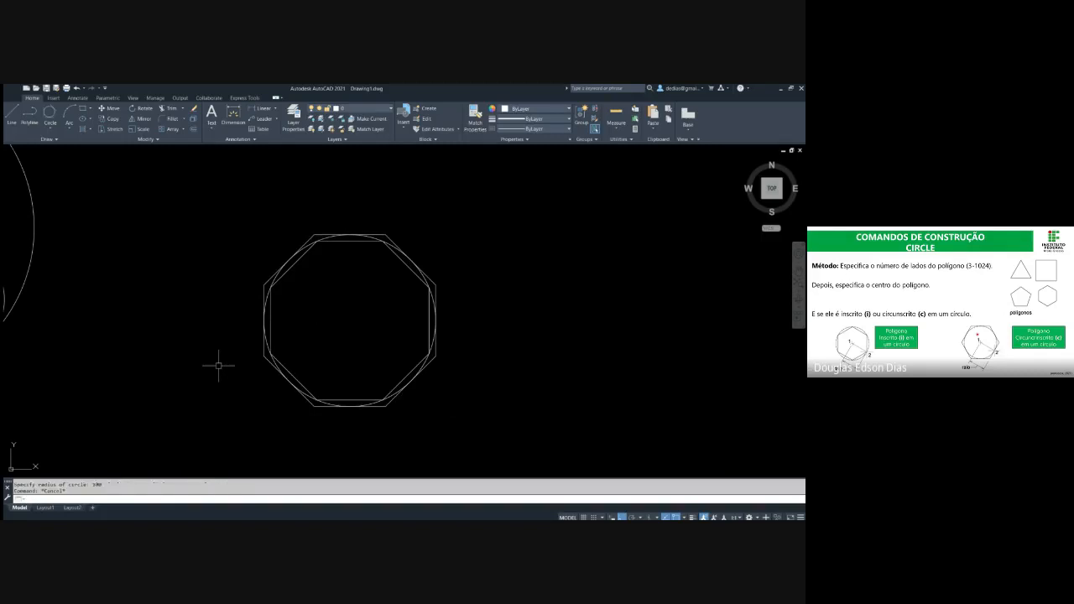
# Highlight the circumscribed octagon, the inscribed octagon and the circle in turn to compare how they touch
pyautogui.click(263, 283)
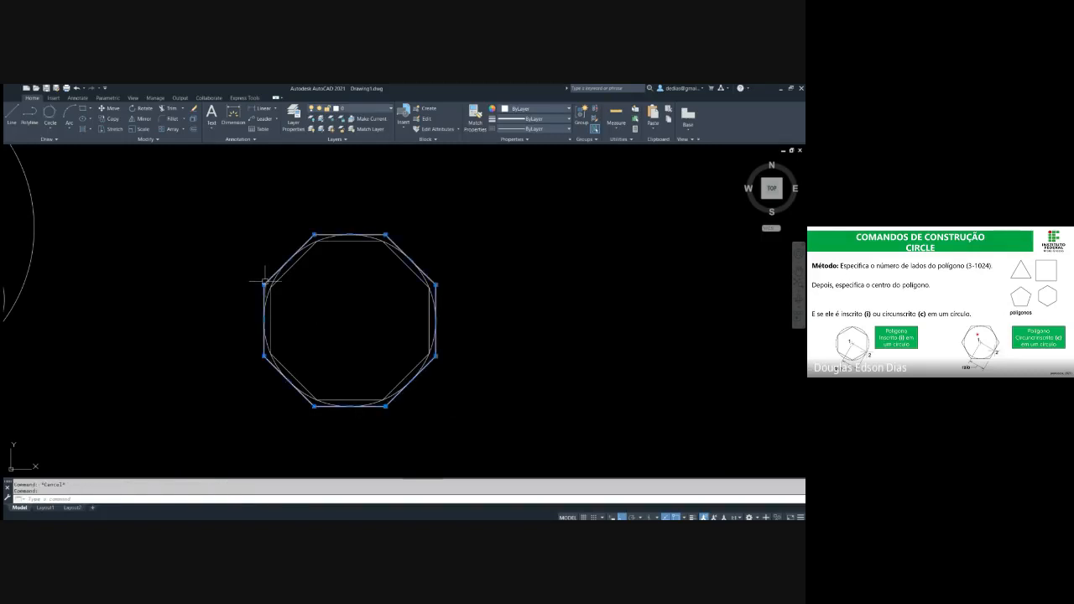
pyautogui.press('Escape')
pyautogui.click(270, 329)
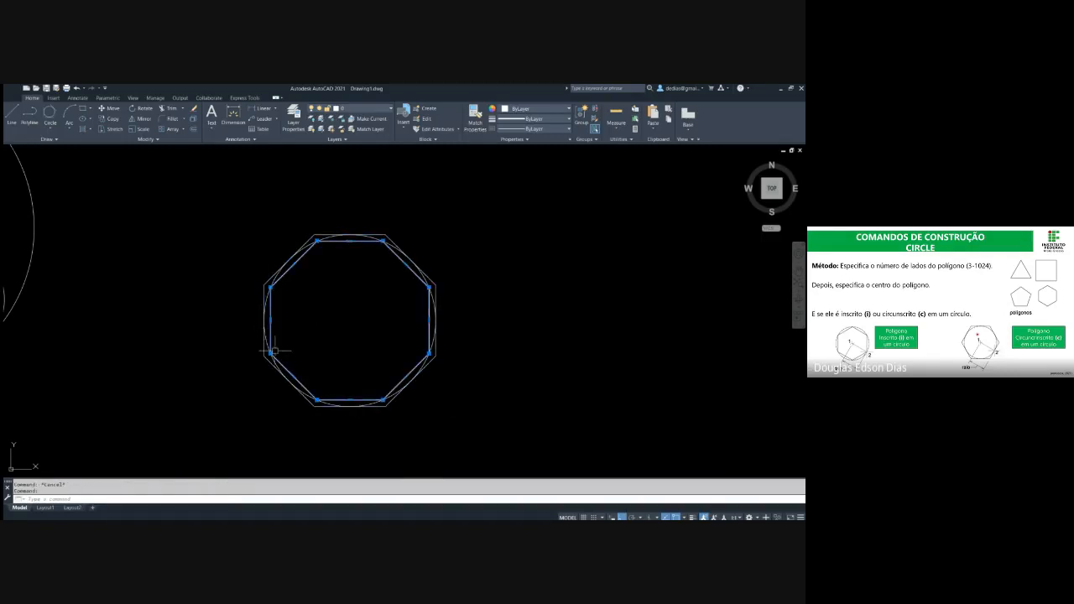
pyautogui.press('Escape')
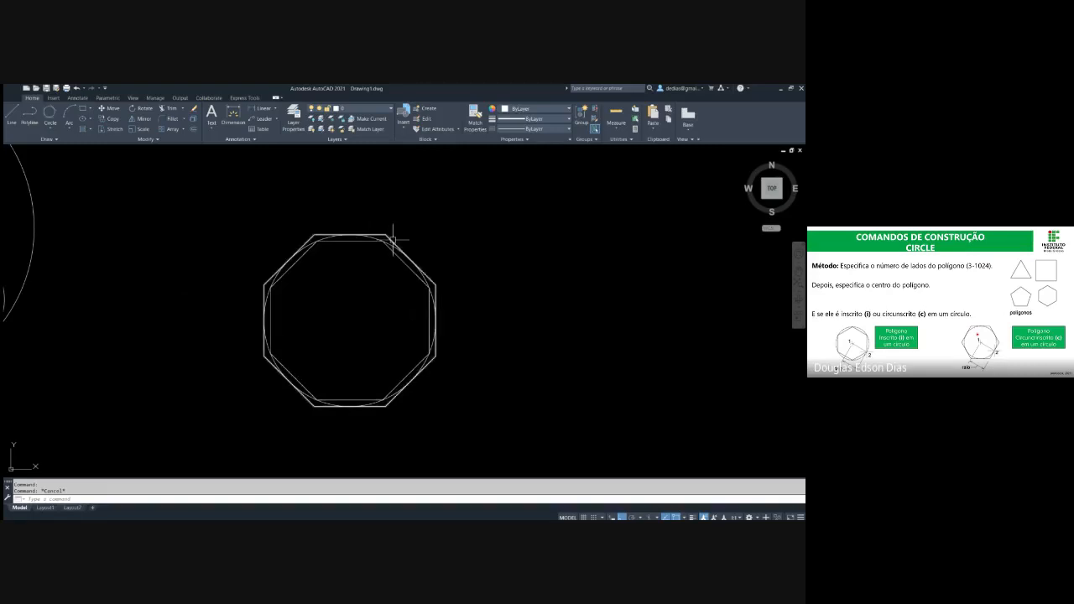
pyautogui.scroll(2, 408, 262)
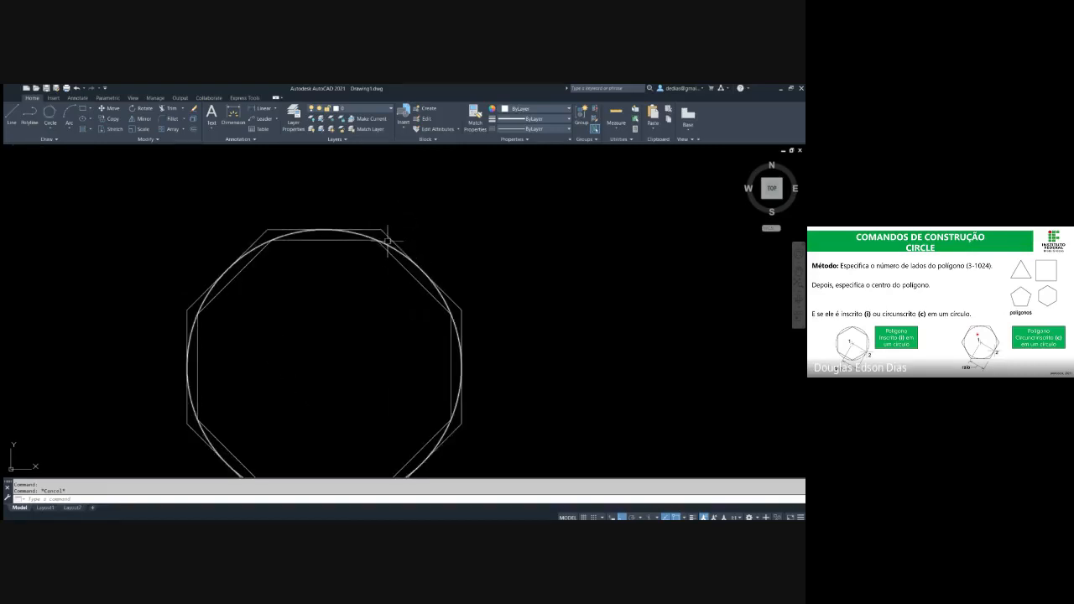
pyautogui.click(365, 234)
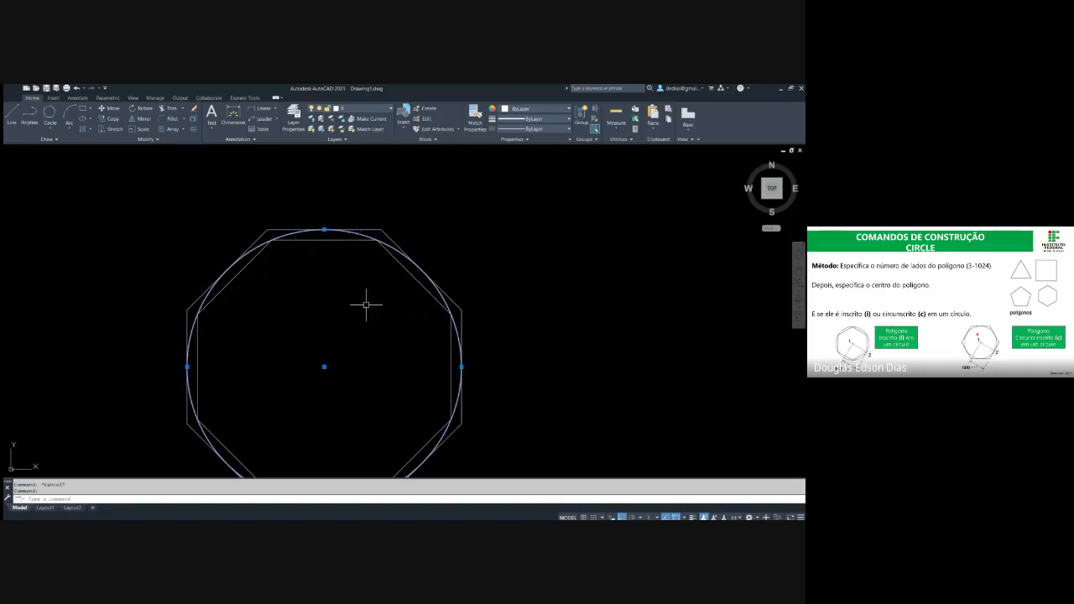
pyautogui.scroll(-2, 339, 223)
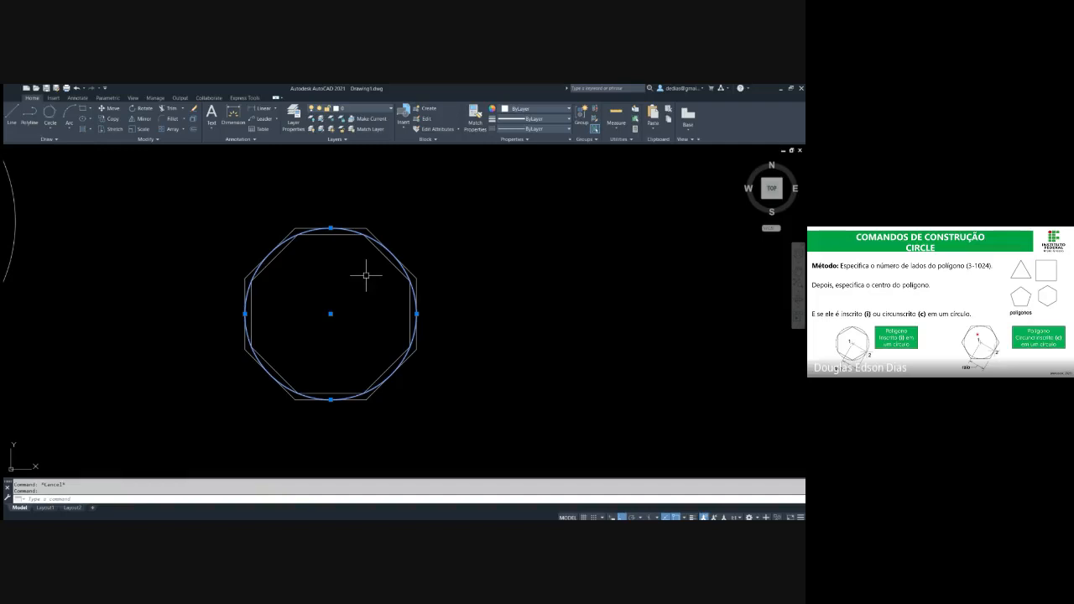
# Delete both octagons together with the circle between them
pyautogui.click(428, 230)
pyautogui.click(319, 316)
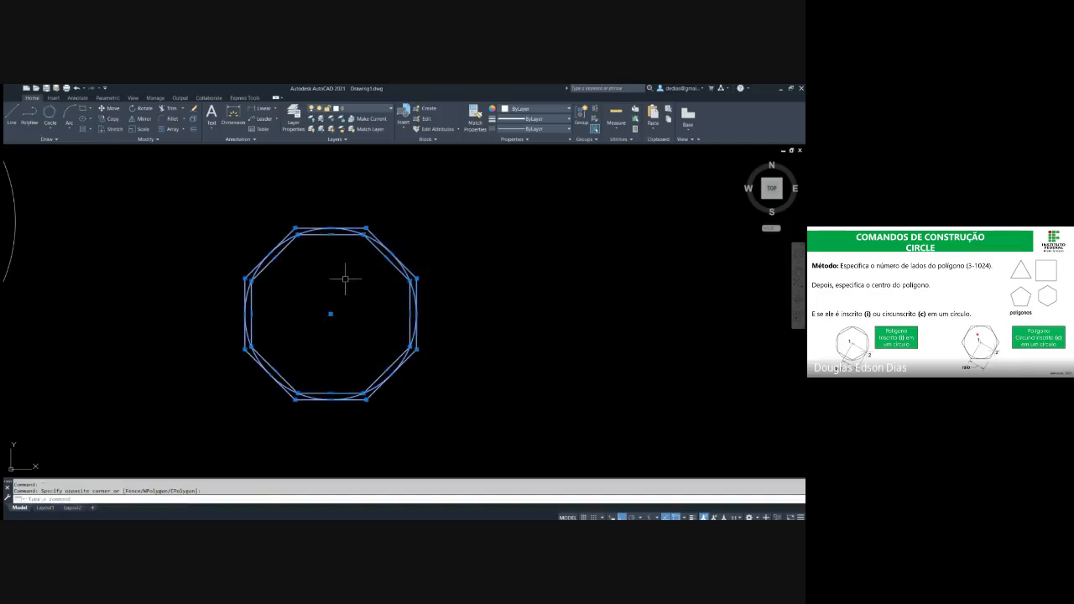
pyautogui.press('Delete')
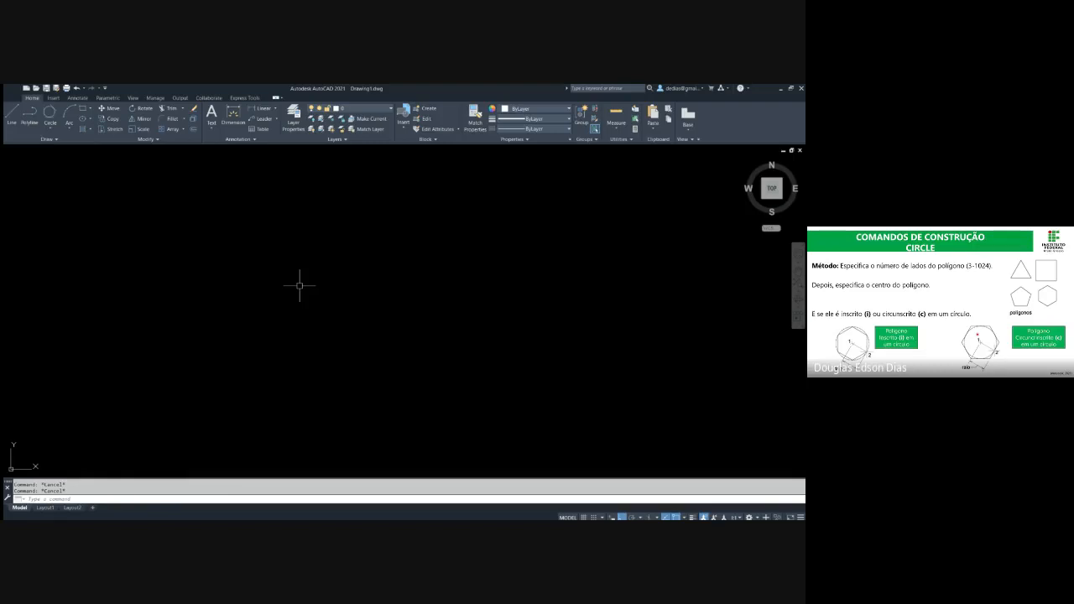
# Draw a 1024-sided polygon circumscribed about a circle of radius 100, in the empty area beside the large enclosing circle
pyautogui.write('pol')
pyautogui.press('Return')
pyautogui.write('1024')
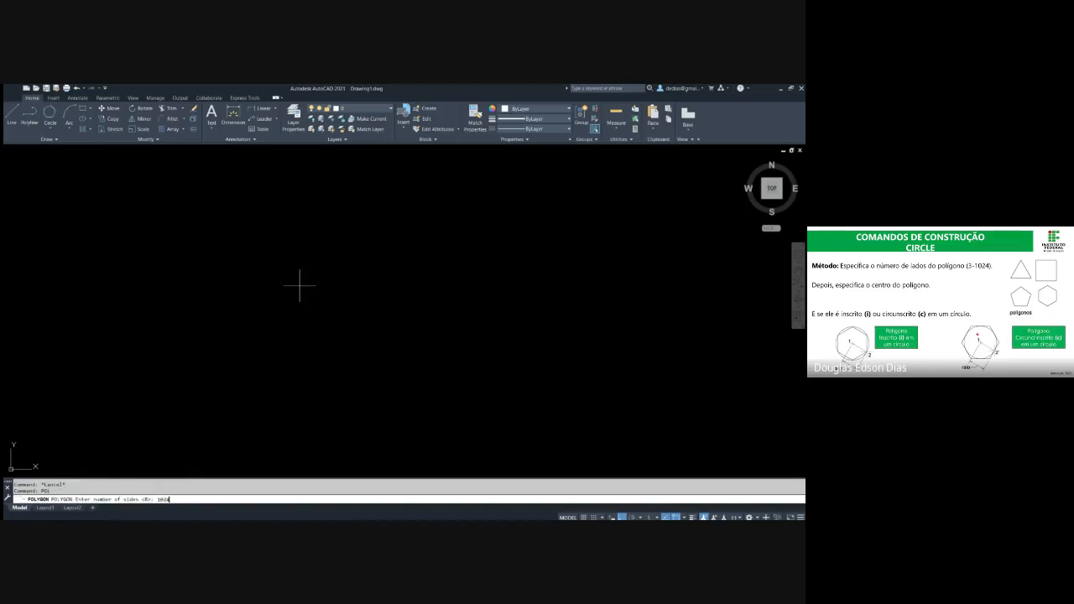
pyautogui.press('Return')
pyautogui.click(353, 320)
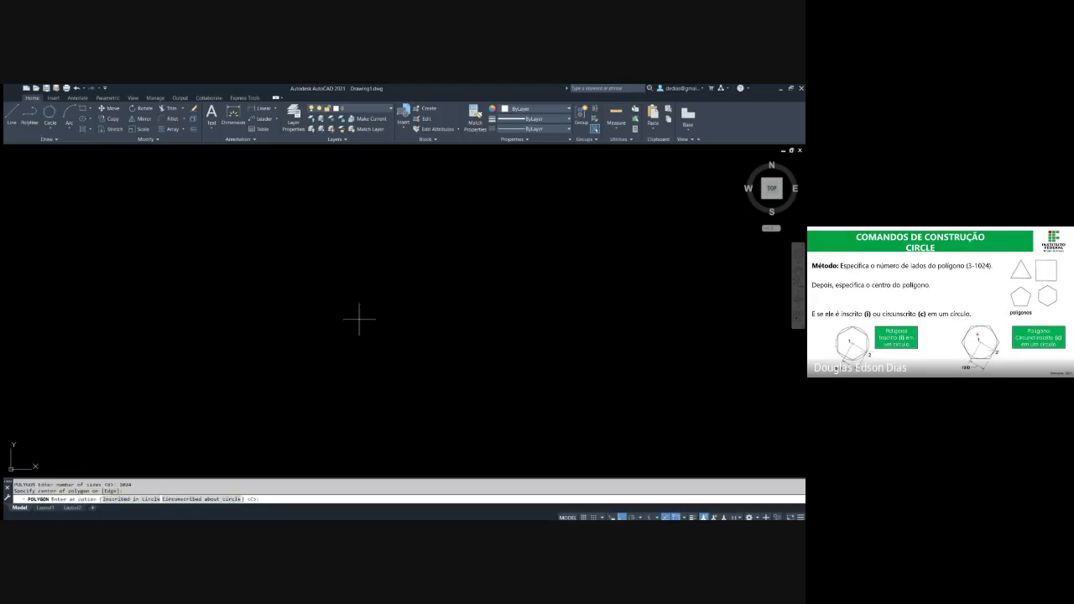
pyautogui.write('c')
pyautogui.press('Return')
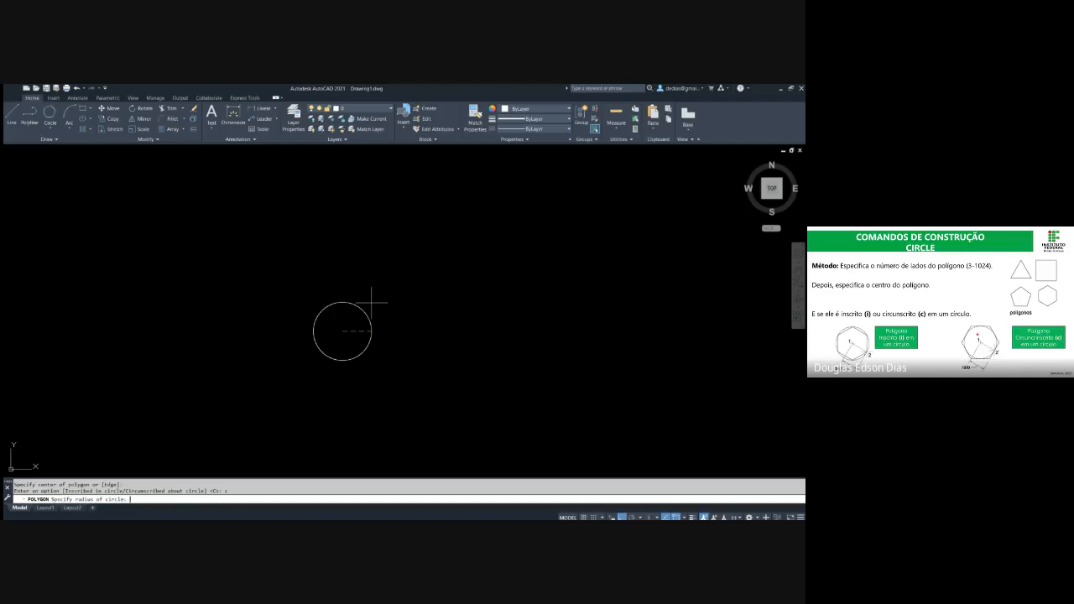
pyautogui.write('100')
pyautogui.press('Return')
pyautogui.press('Escape')
pyautogui.press('Escape')
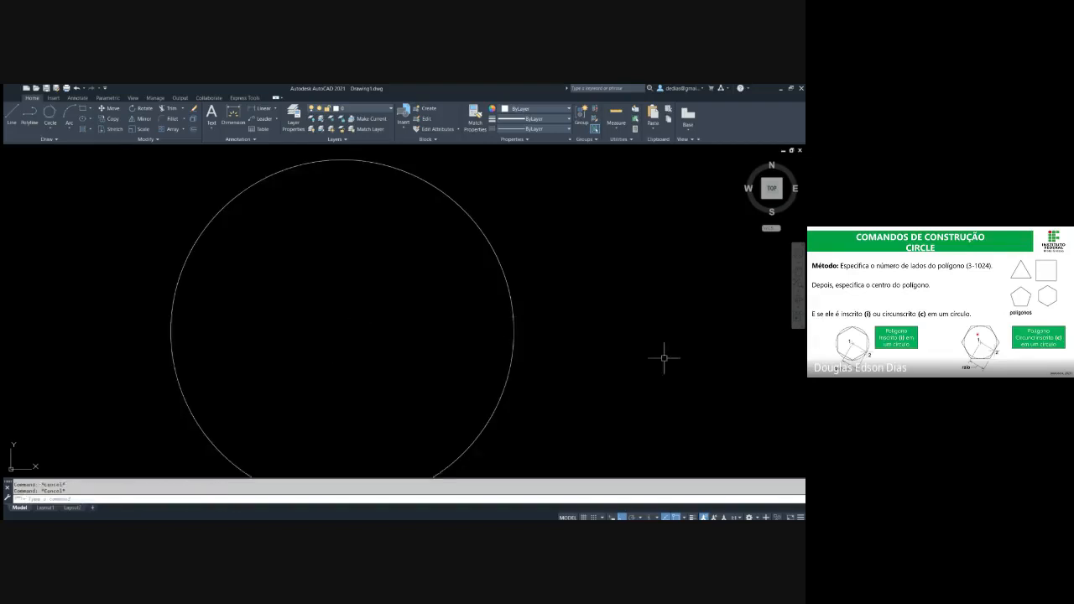
# Select the 1024-sided polygon and examine its individual straight segments and vertex grips up close
pyautogui.scroll(-3, 336, 265)
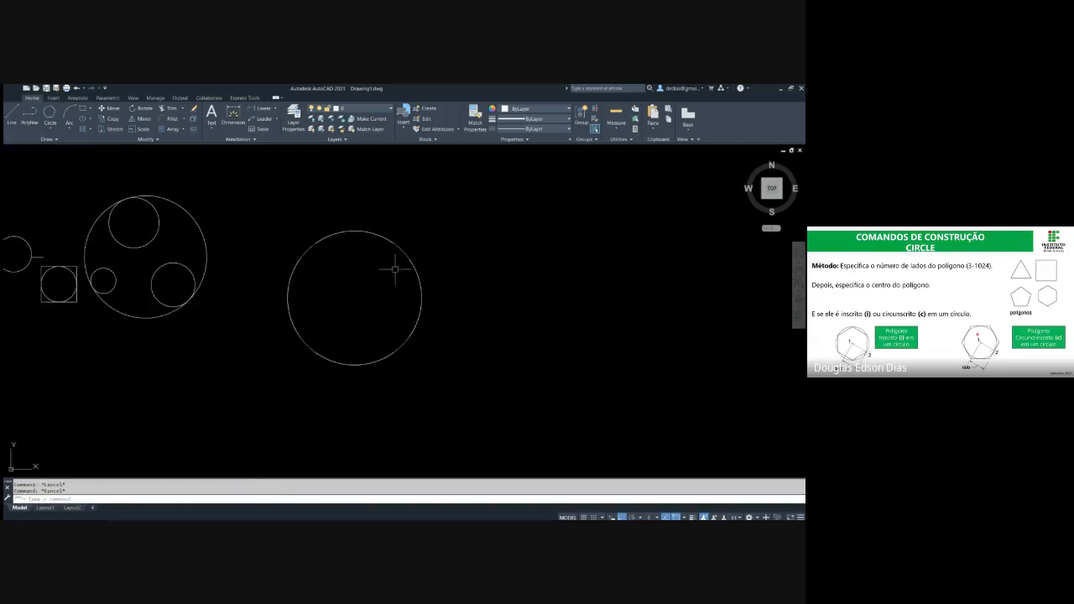
pyautogui.scroll(6, 515, 343)
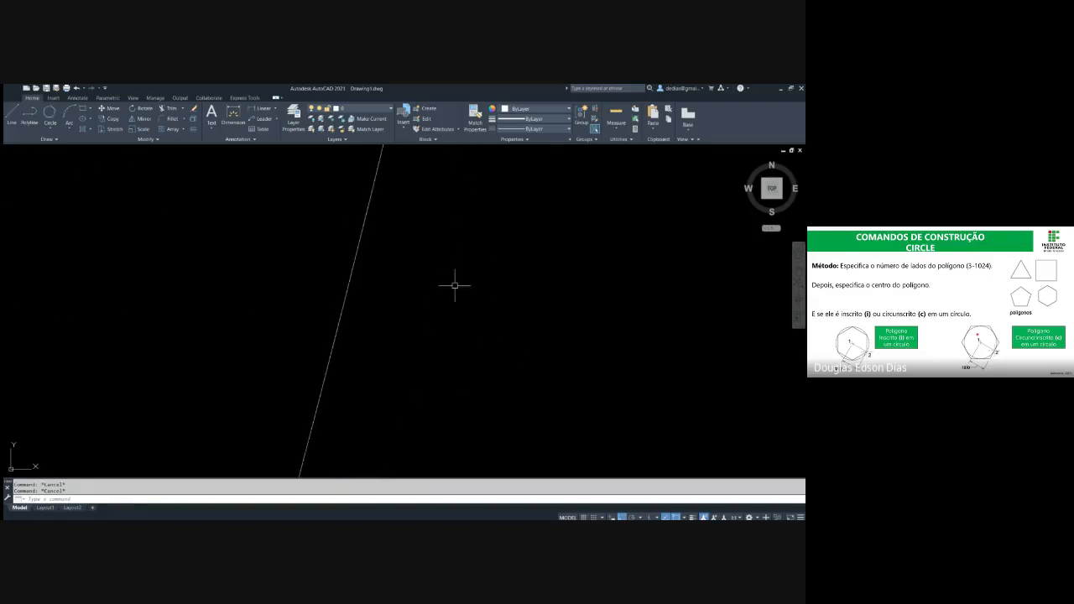
pyautogui.scroll(-2, 401, 288)
pyautogui.click(384, 279)
pyautogui.click(353, 258)
pyautogui.click(377, 267)
pyautogui.scroll(3, 378, 268)
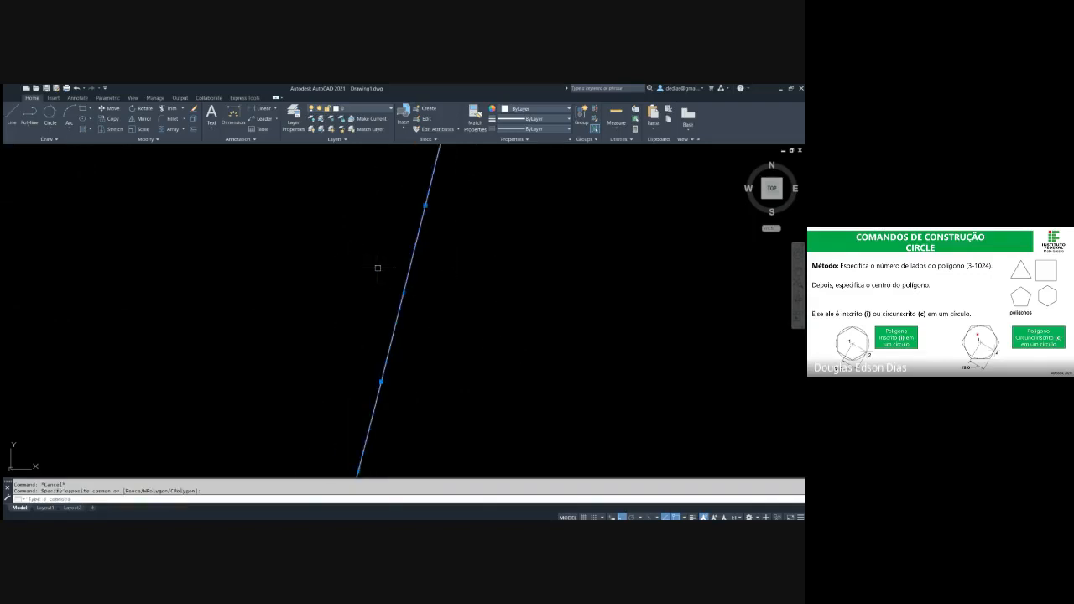
pyautogui.scroll(-4, 436, 240)
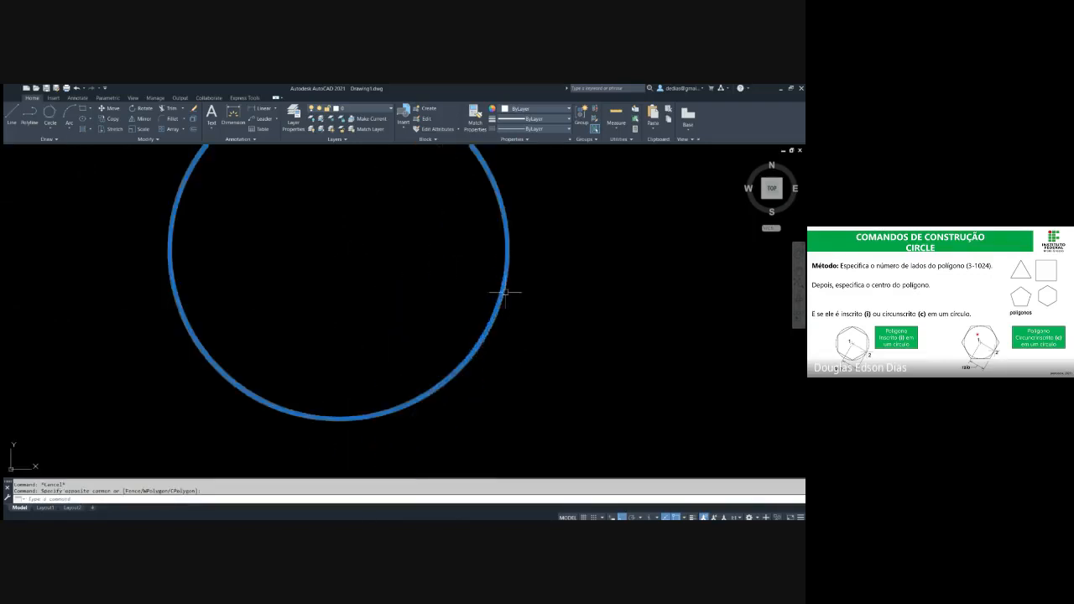
pyautogui.scroll(-4, 505, 292)
pyautogui.moveTo(490, 271); pyautogui.dragTo(332, 252, button='middle')
pyautogui.press('Escape')
# Compare the grips of the large enclosing circle with the closely spaced vertex grips of the 1024-sided polygon
pyautogui.scroll(3, 232, 211)
pyautogui.click(228, 215)
pyautogui.click(168, 247)
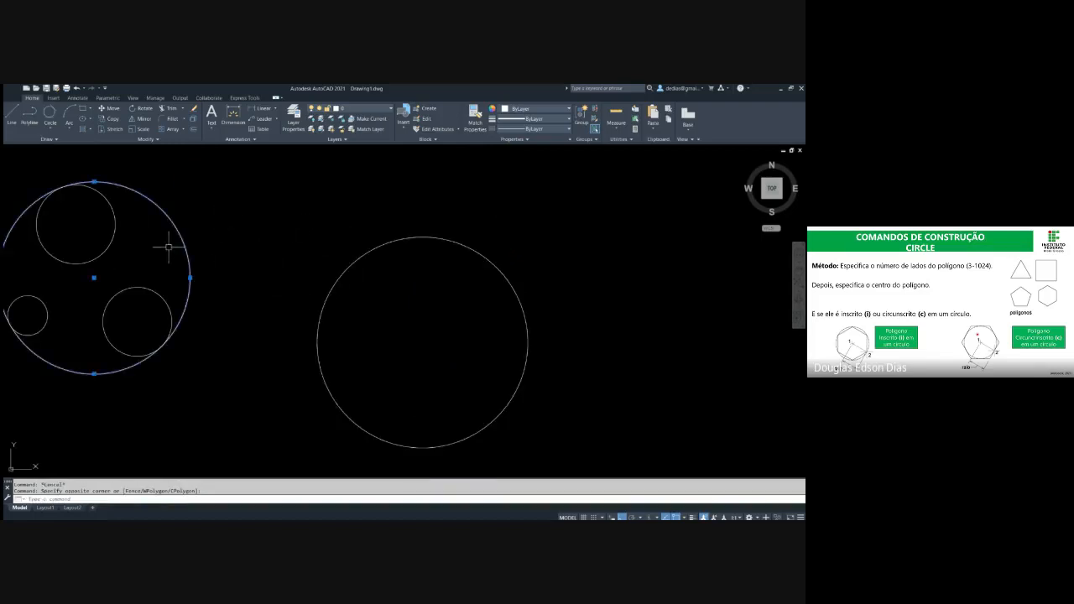
pyautogui.moveTo(96, 196); pyautogui.dragTo(144, 199, button='middle')
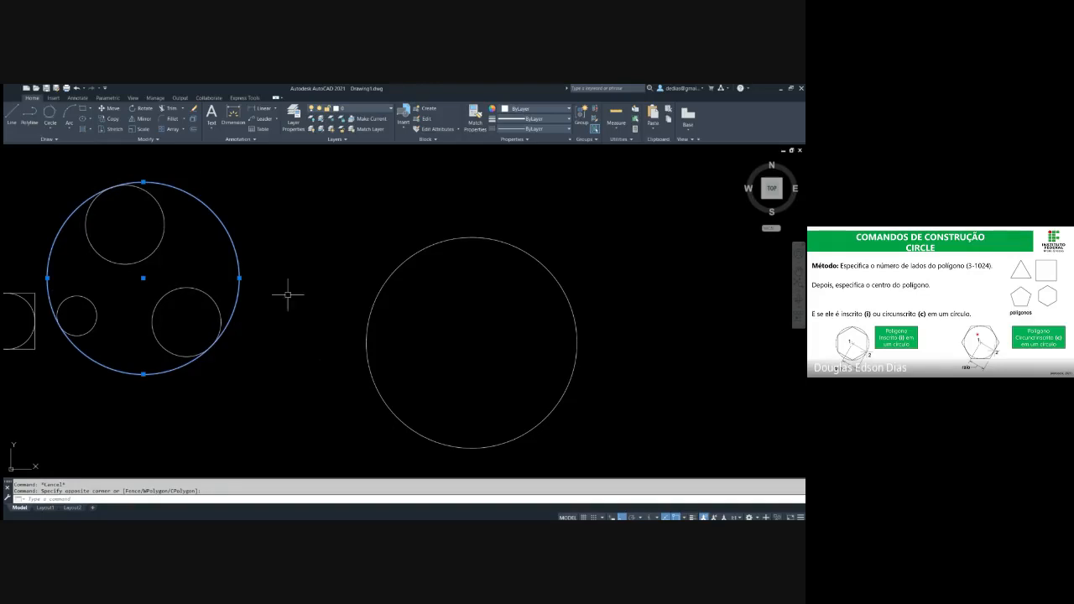
pyautogui.moveTo(406, 313); pyautogui.dragTo(313, 294, button='middle')
pyautogui.moveTo(440, 310); pyautogui.dragTo(396, 308, button='middle')
pyautogui.press('Escape')
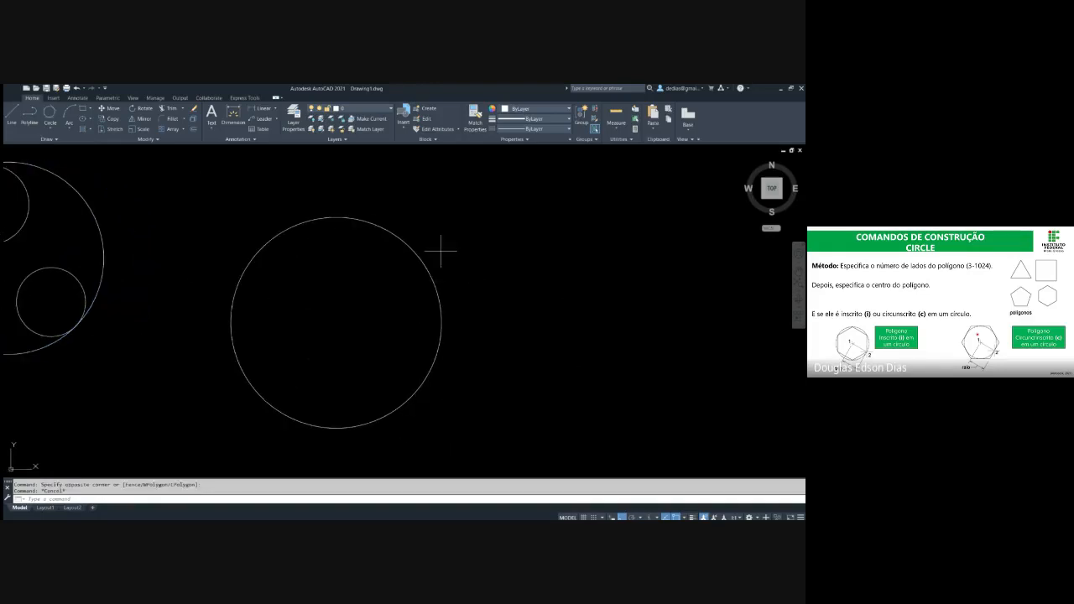
pyautogui.click(441, 250)
pyautogui.click(408, 263)
pyautogui.scroll(10, 397, 221)
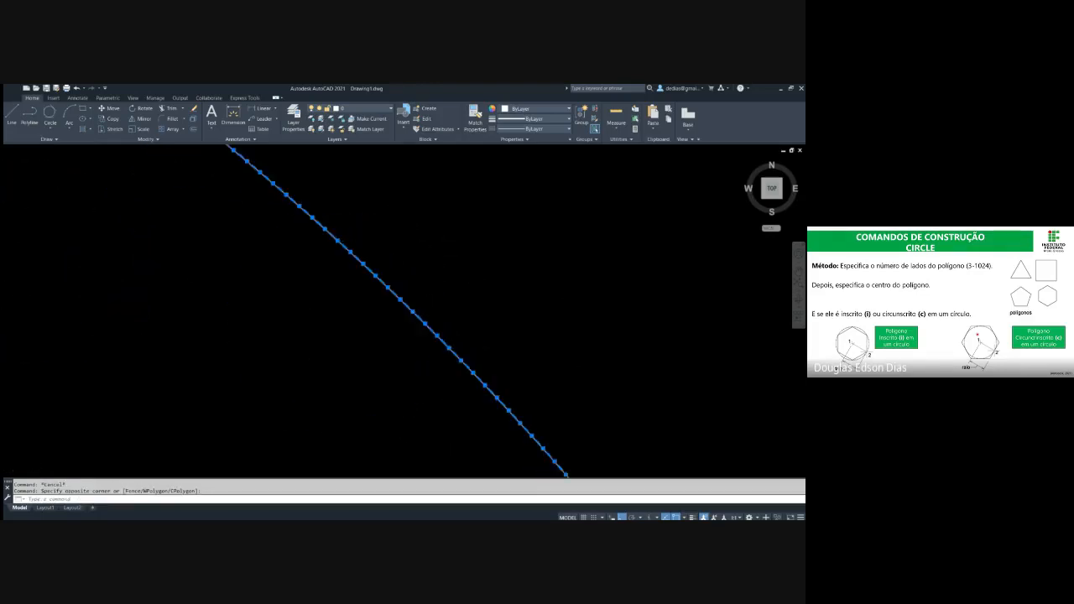
pyautogui.scroll(-10, 431, 324)
pyautogui.press('Escape')
# Delete the 1024-sided polygon
pyautogui.moveTo(389, 250); pyautogui.dragTo(419, 237, button='middle')
pyautogui.click(454, 331)
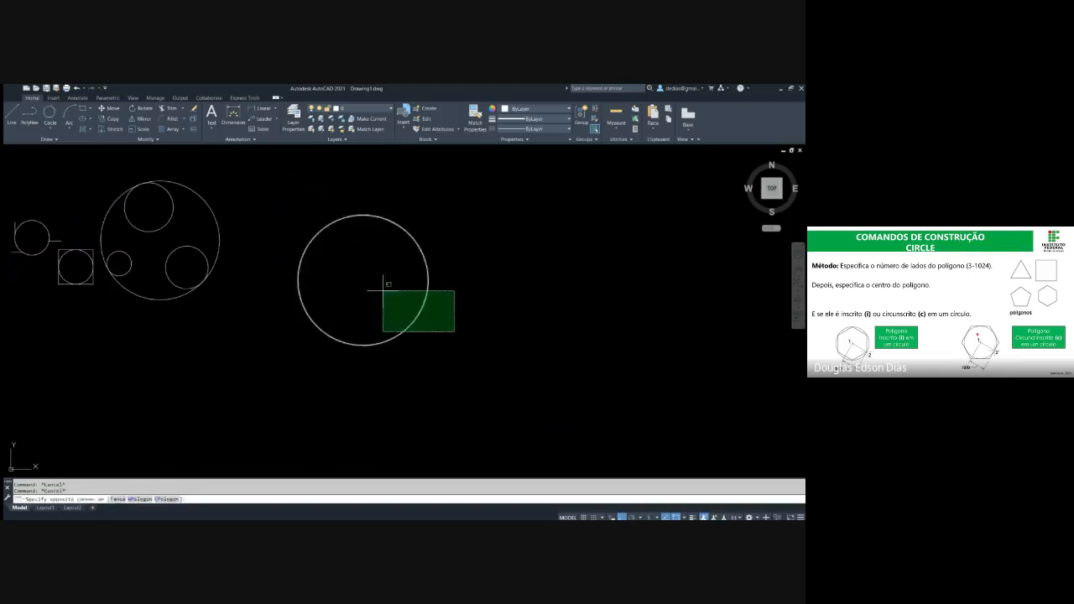
pyautogui.click(384, 291)
pyautogui.press('Delete')
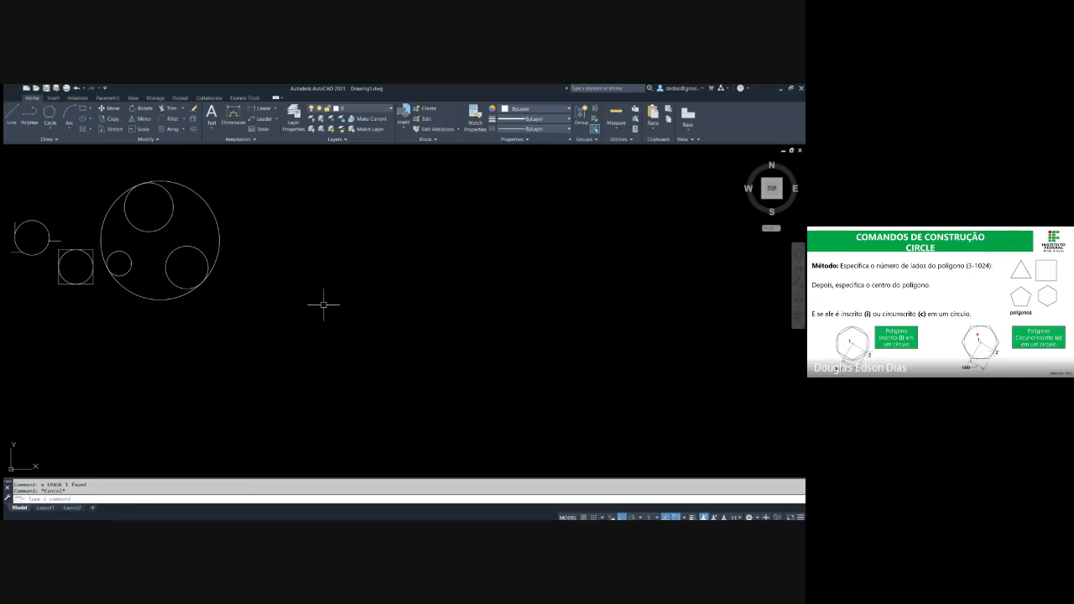
pyautogui.press('Escape')
pyautogui.moveTo(412, 271); pyautogui.dragTo(506, 302, button='middle')
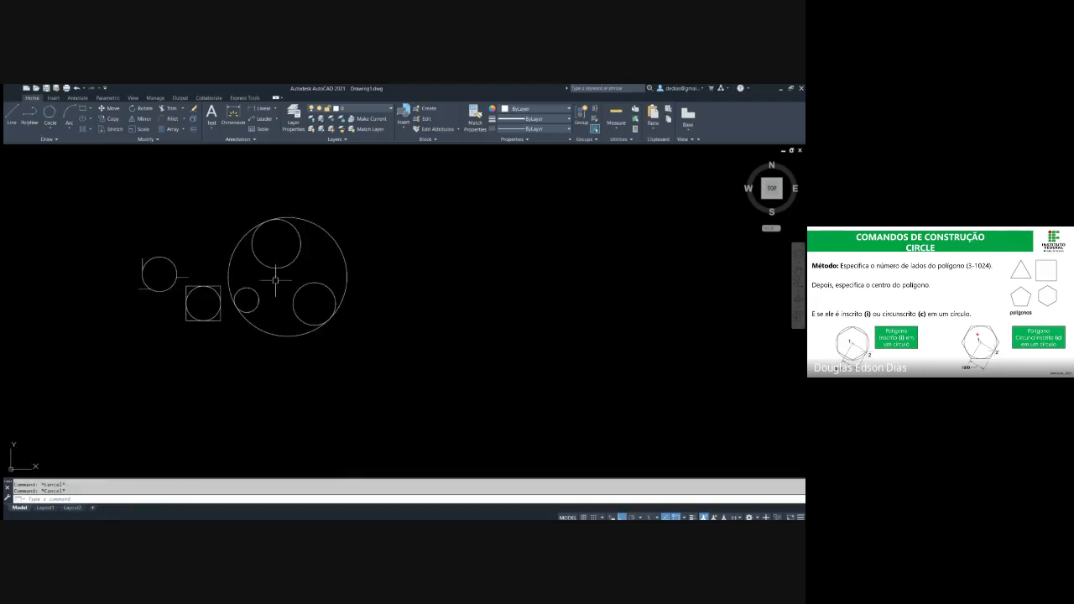